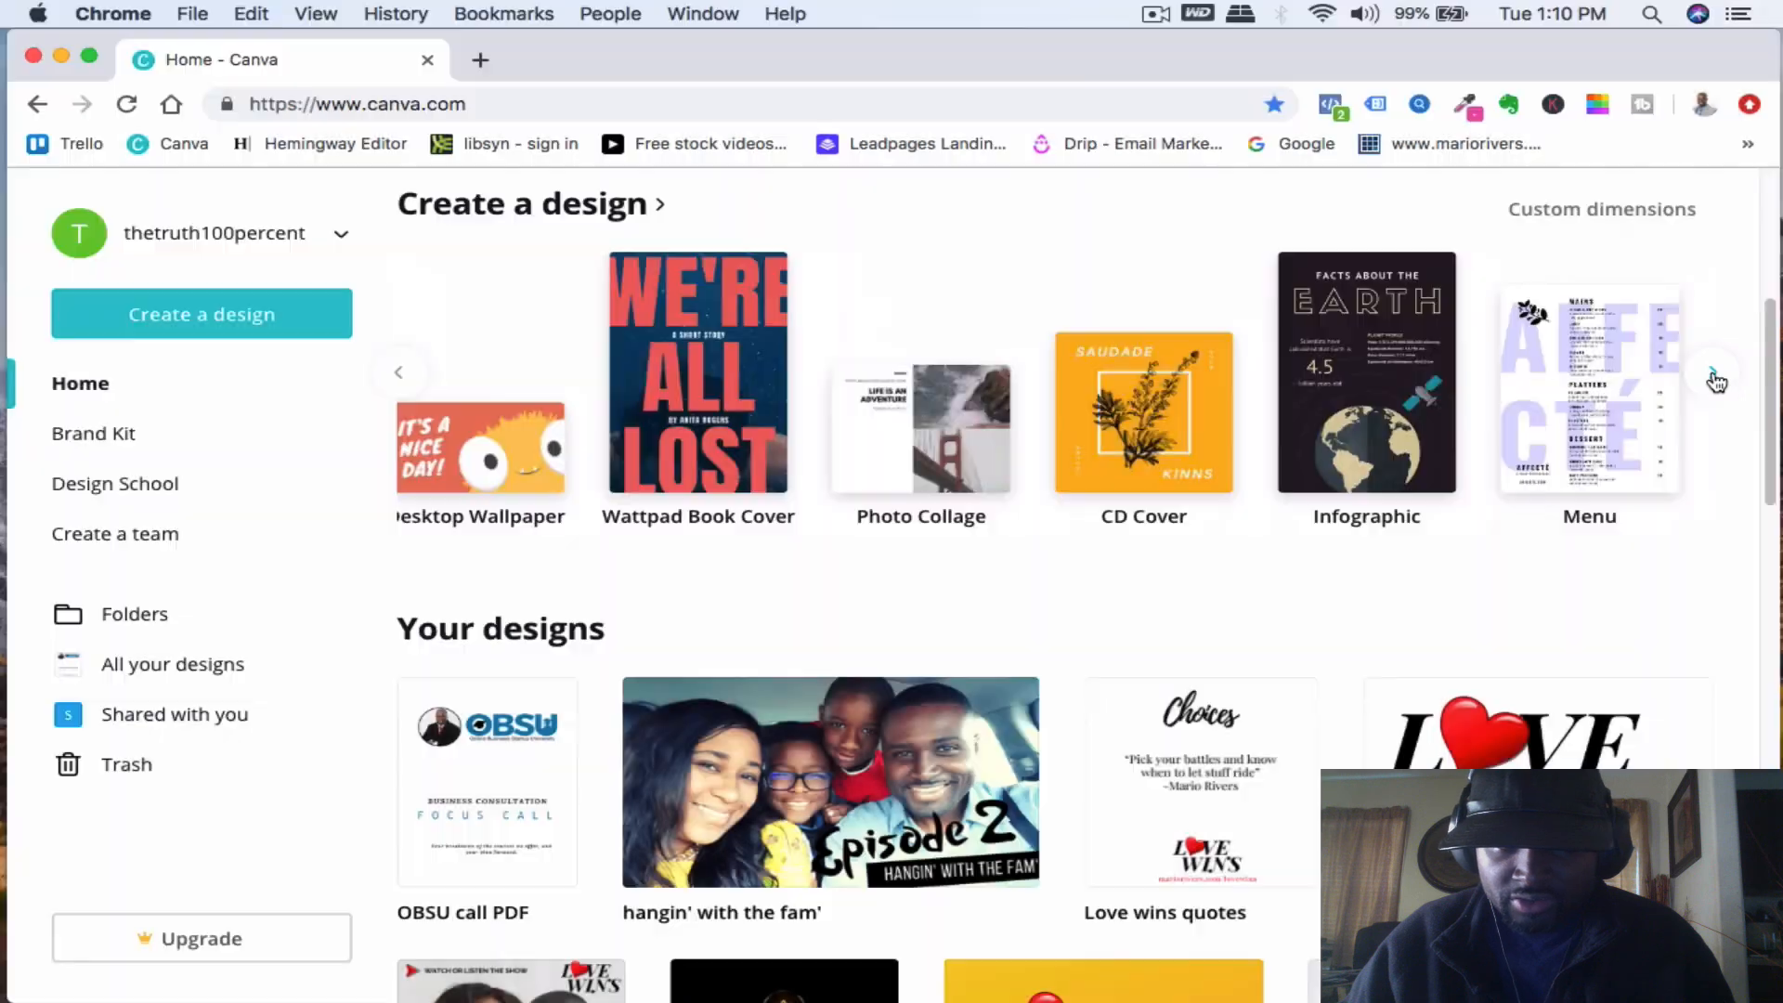
- Browse the design types and start a new Book Cover design
left_click(400, 376)
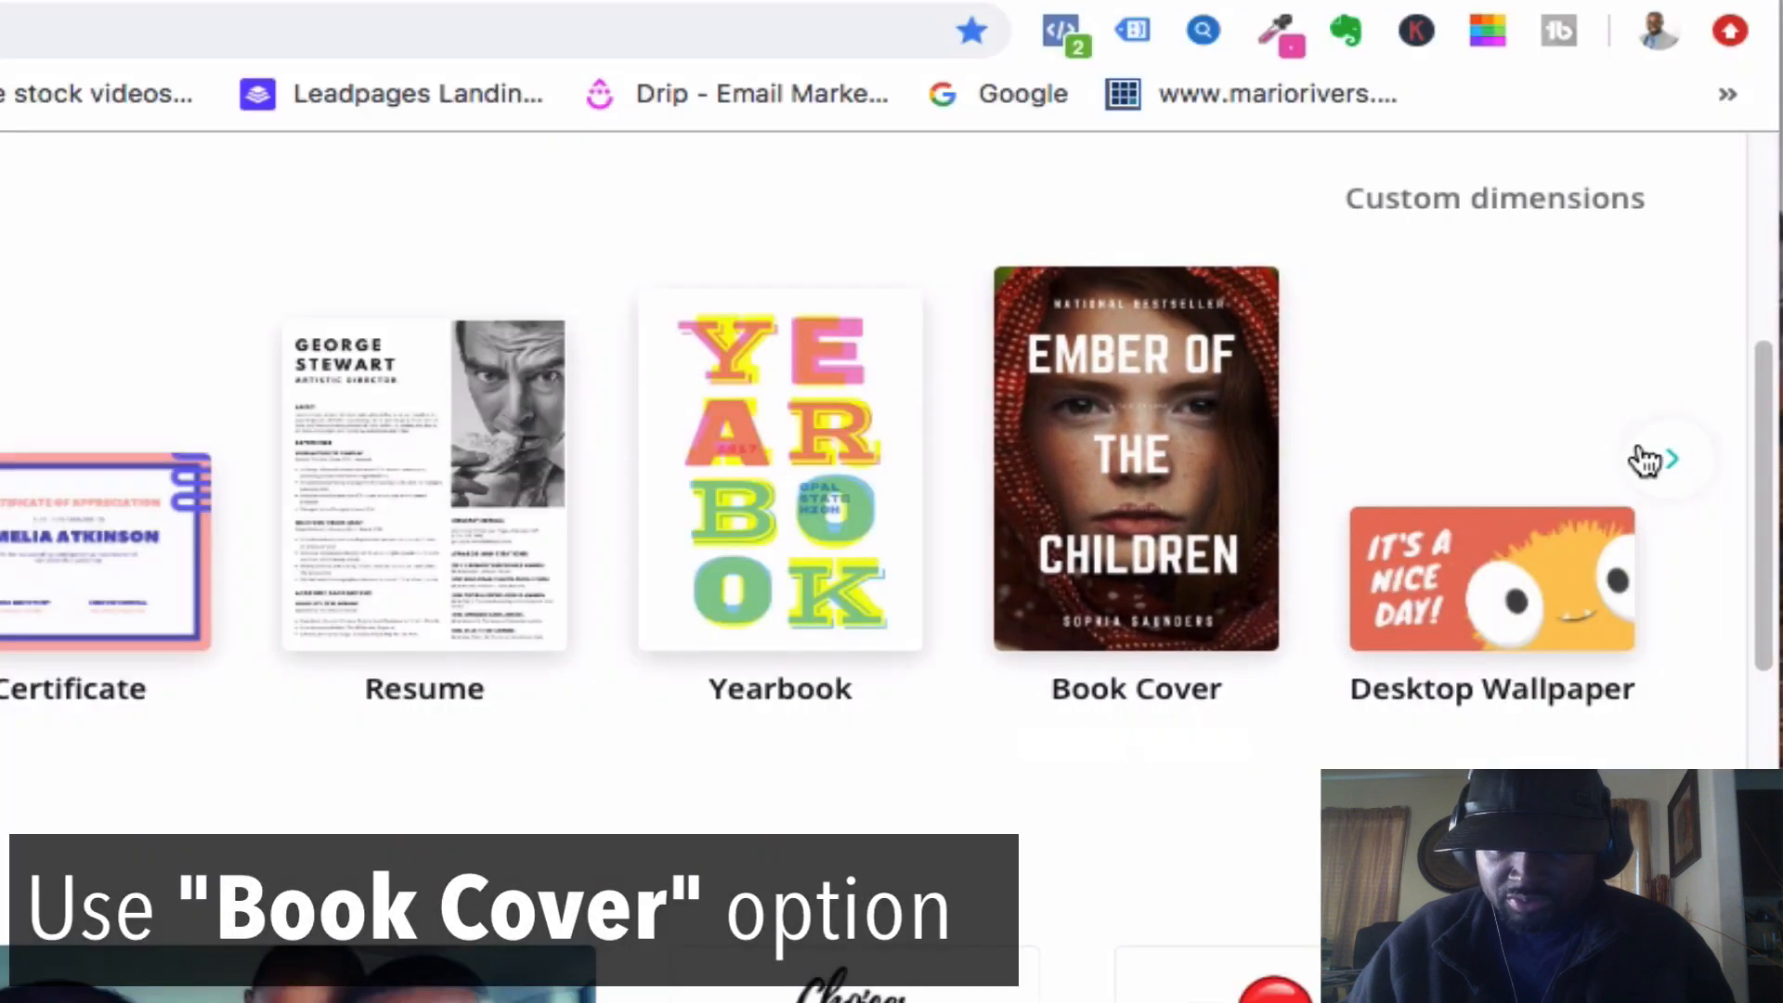
left_click(1671, 460)
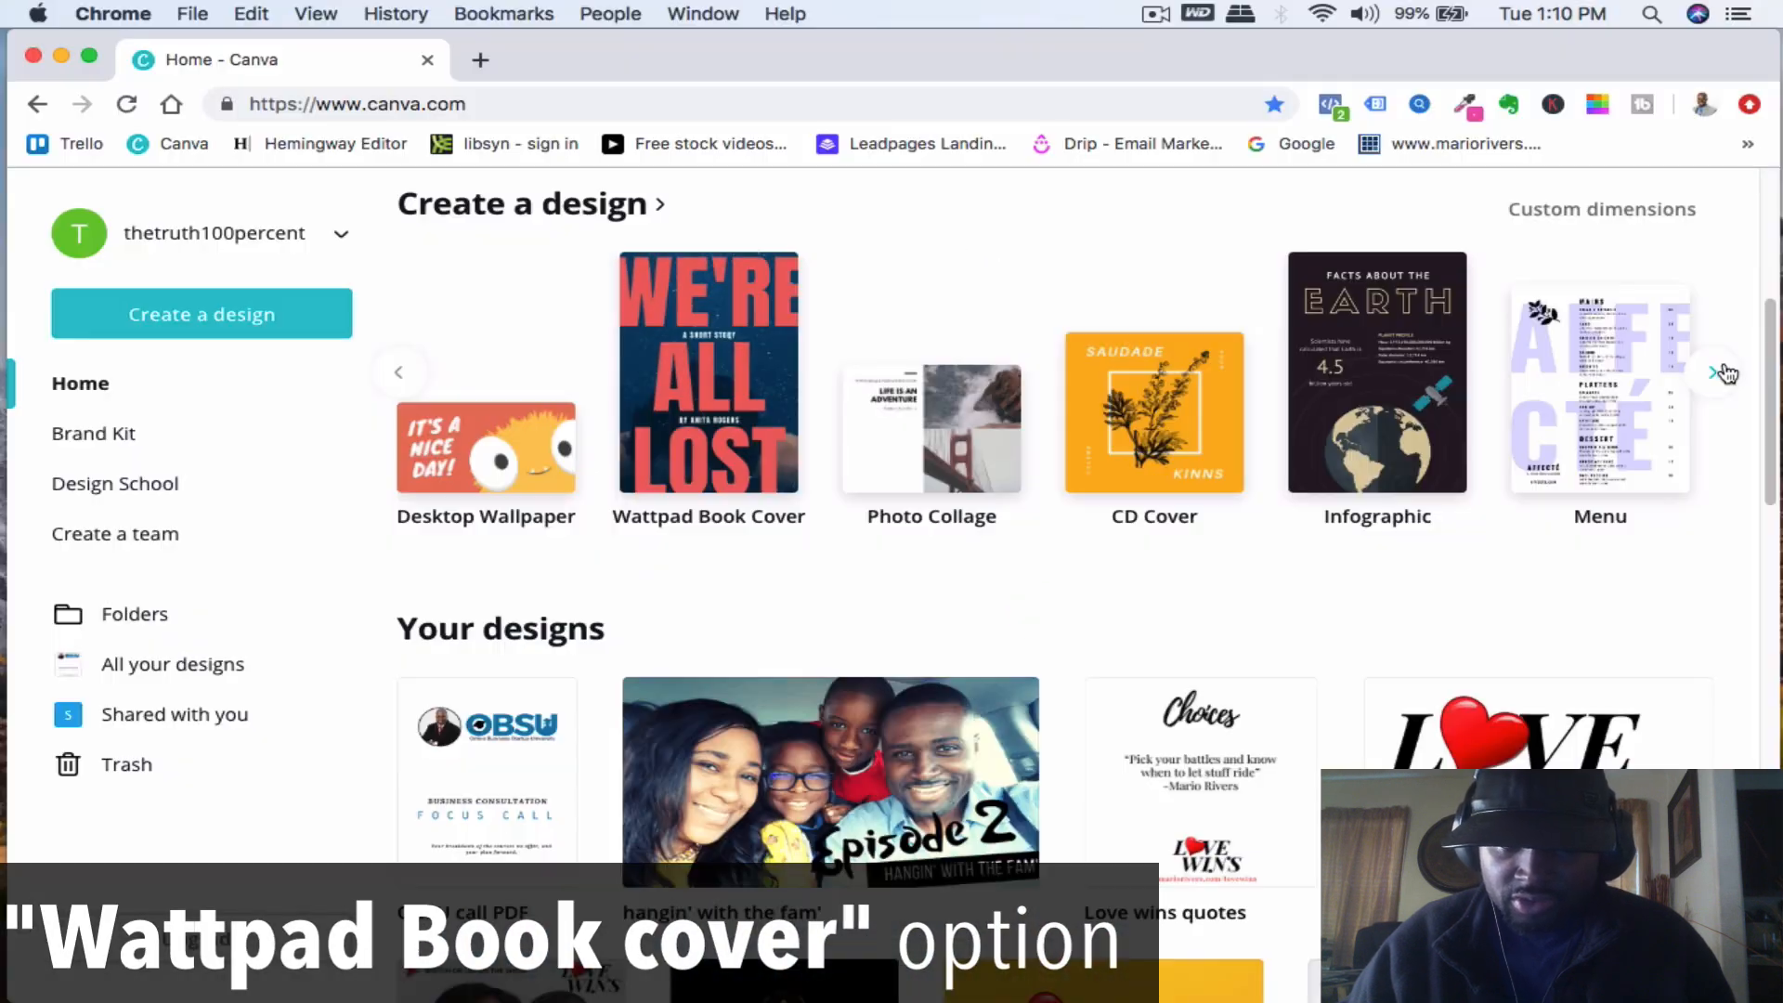
left_click(1718, 372)
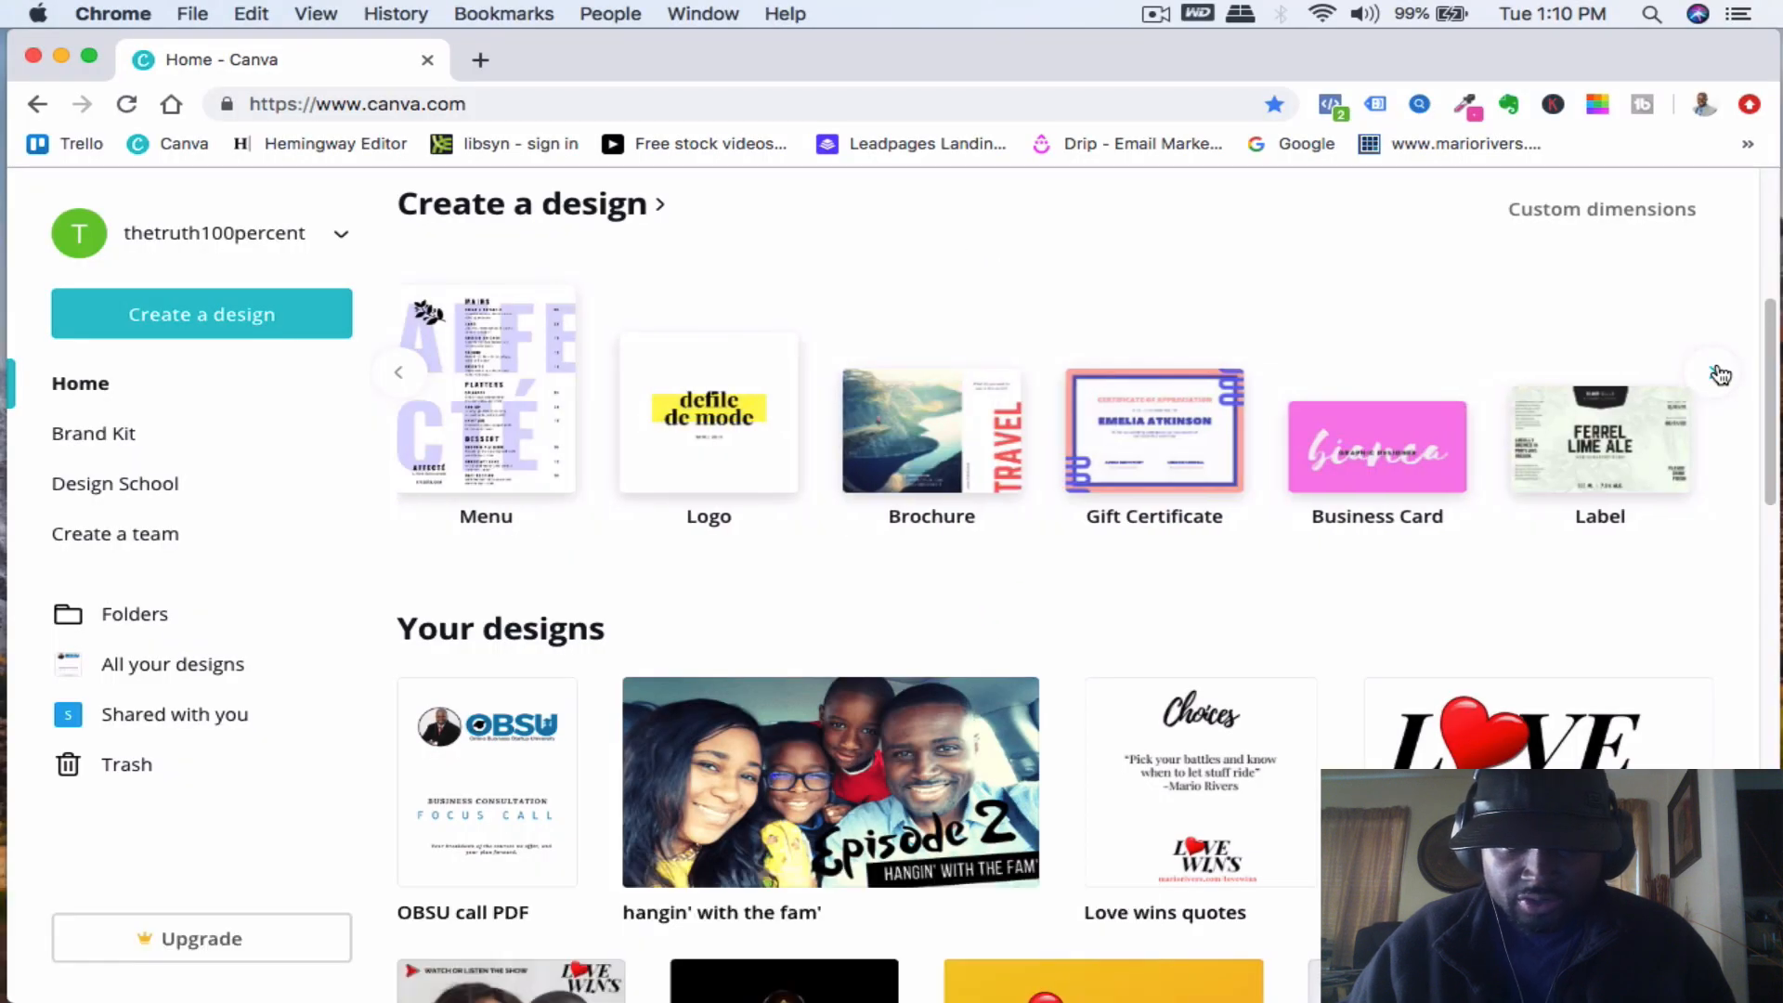
left_click(1717, 372)
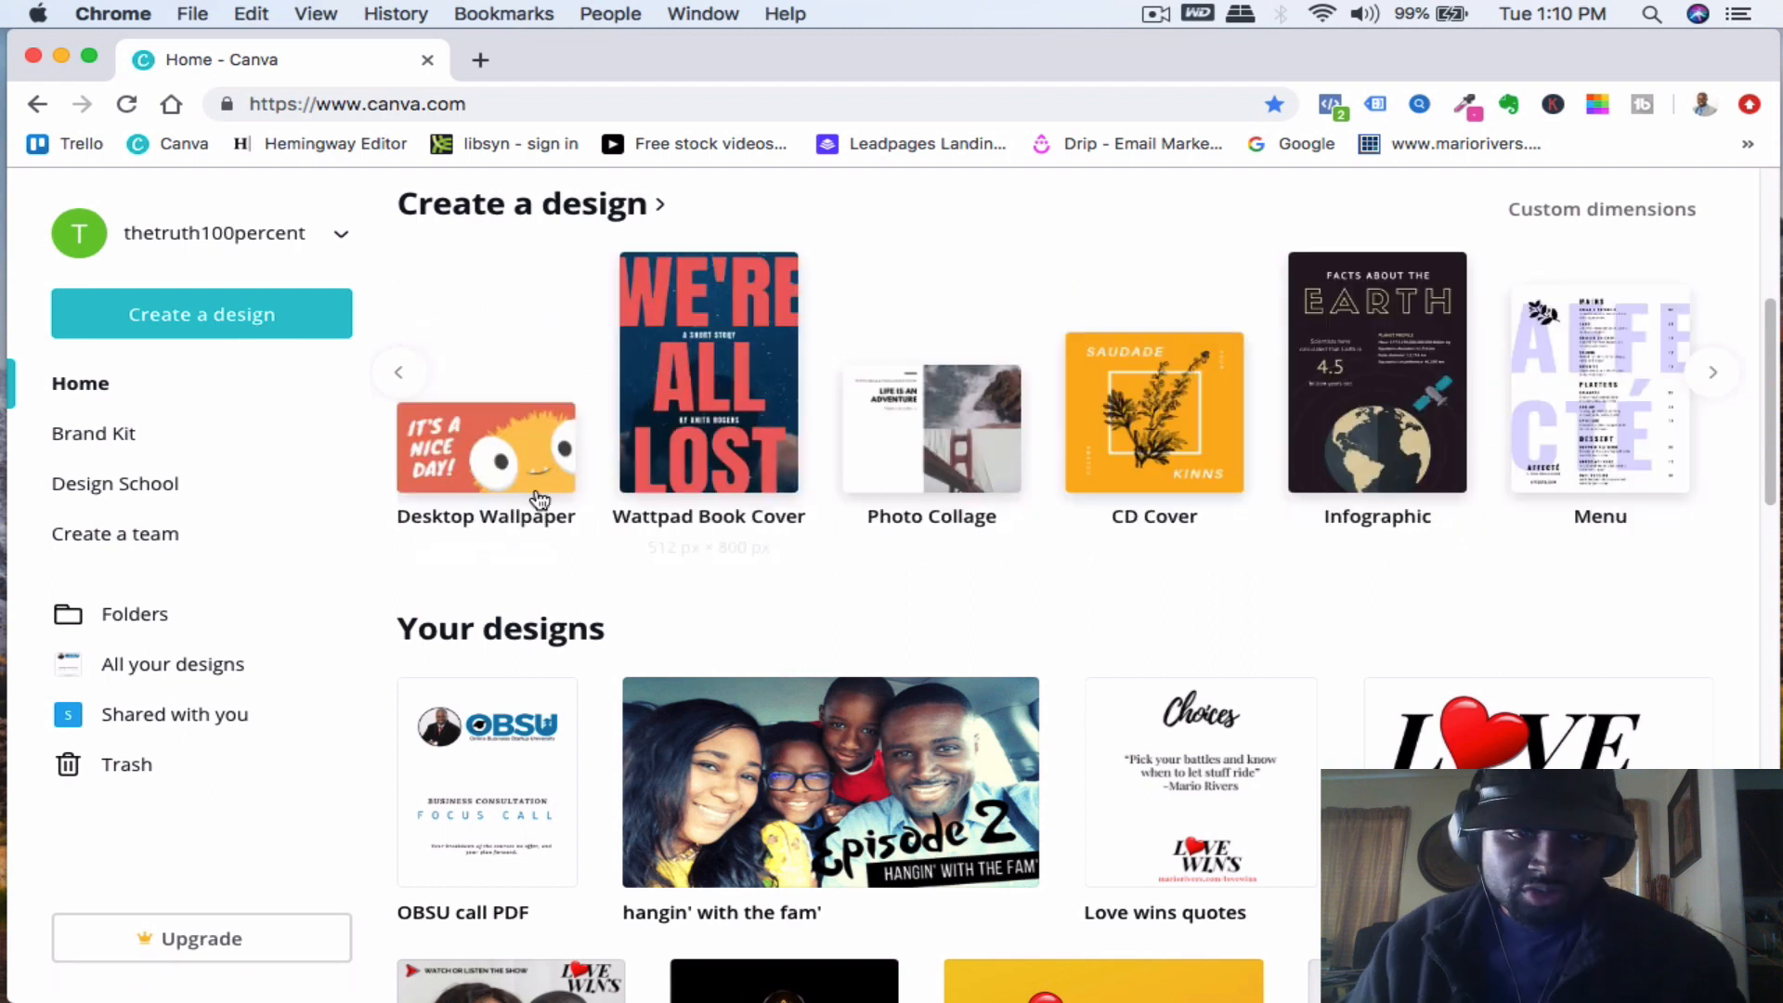
left_click(398, 373)
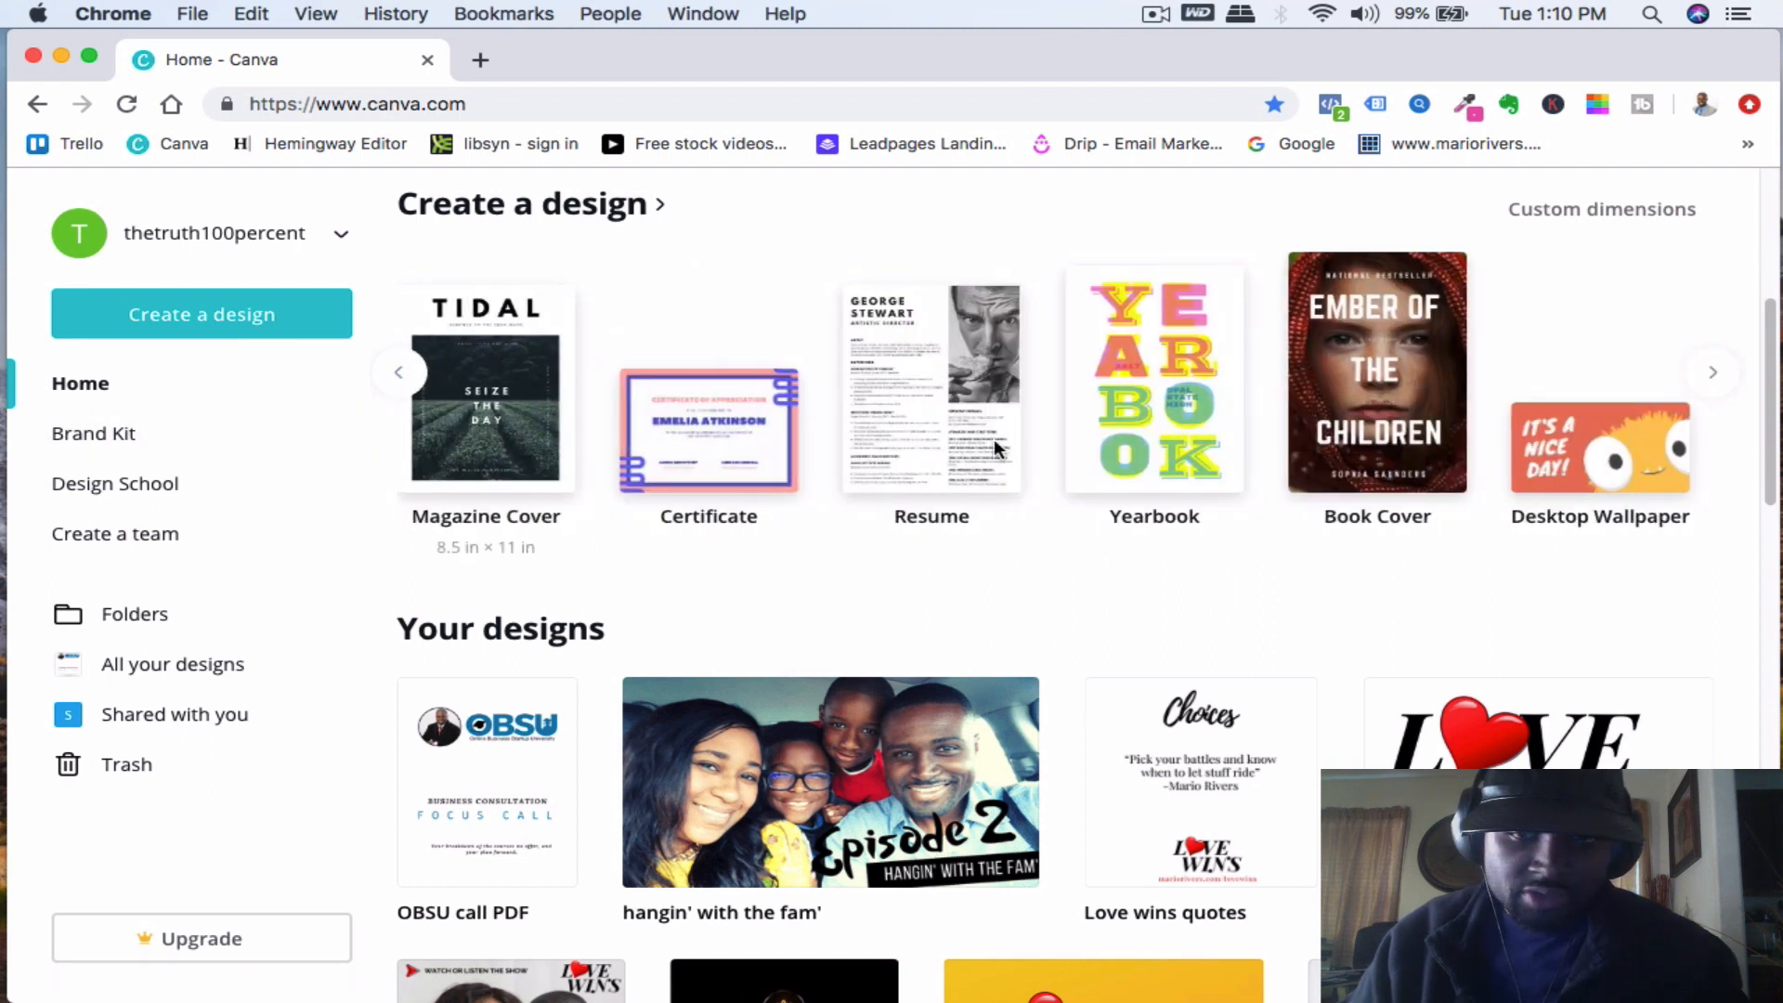
left_click(1380, 378)
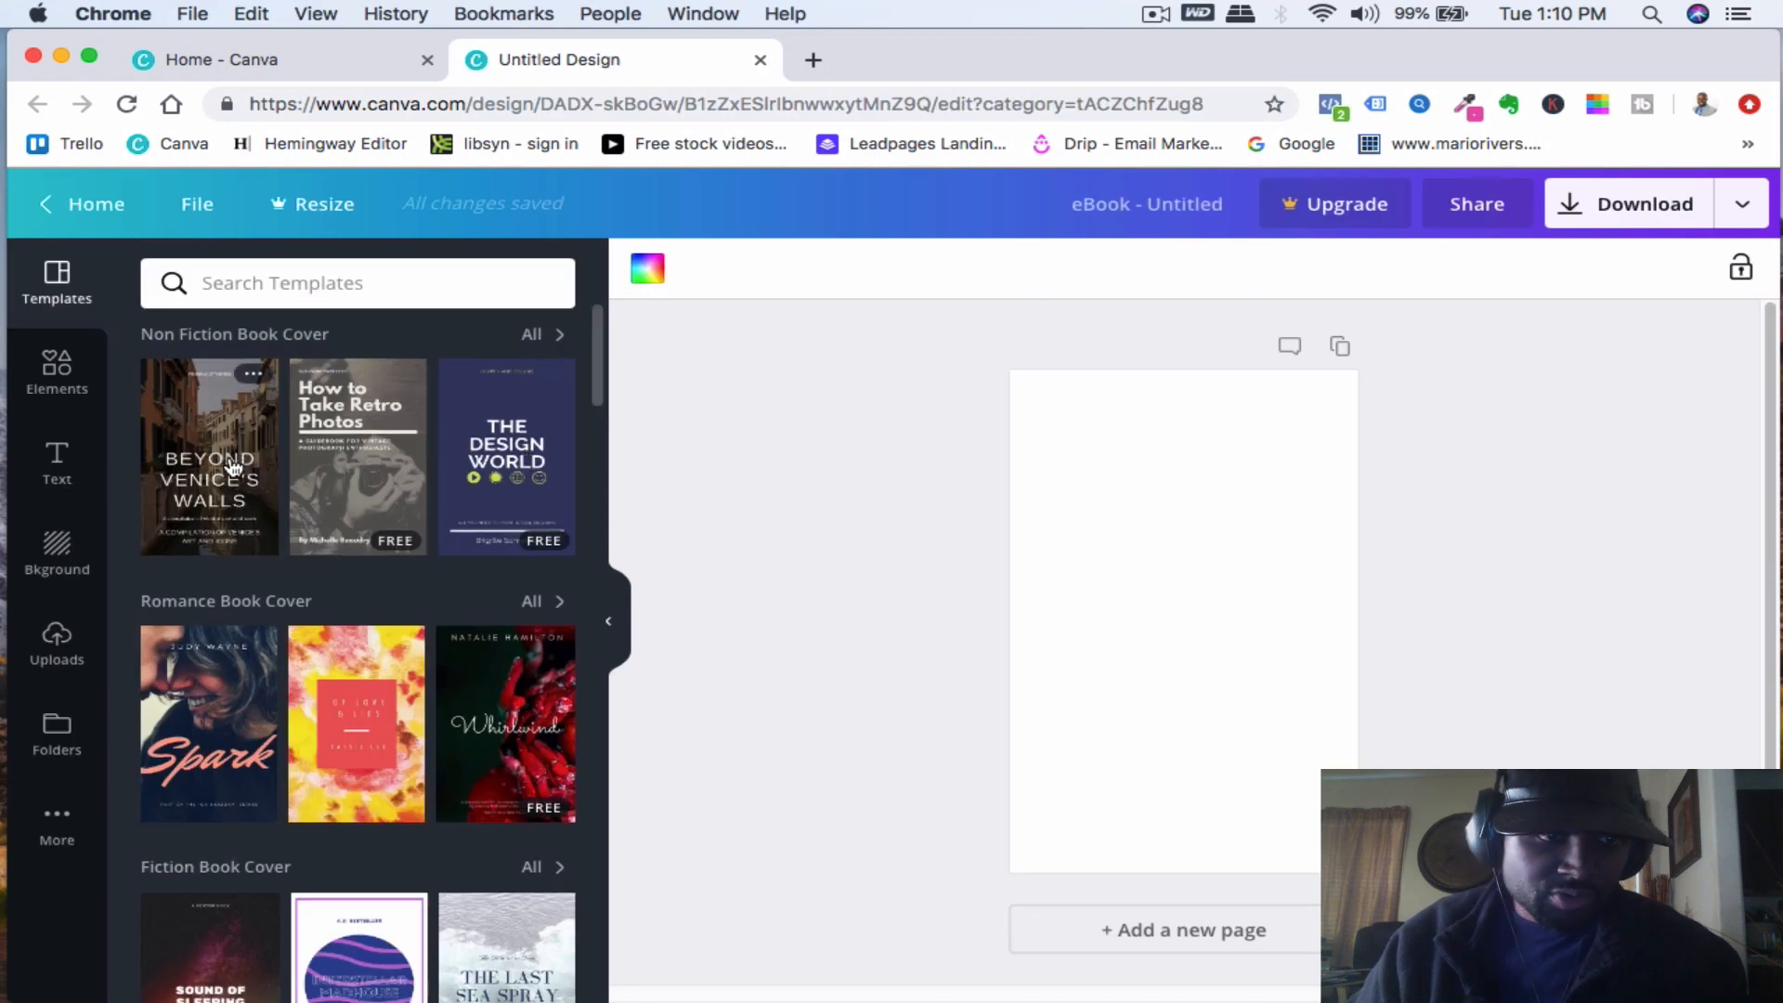
- Scroll through the book cover template categories to compare the available styles
scroll(231, 467, "down", 2)
scroll(179, 598, "down", 5)
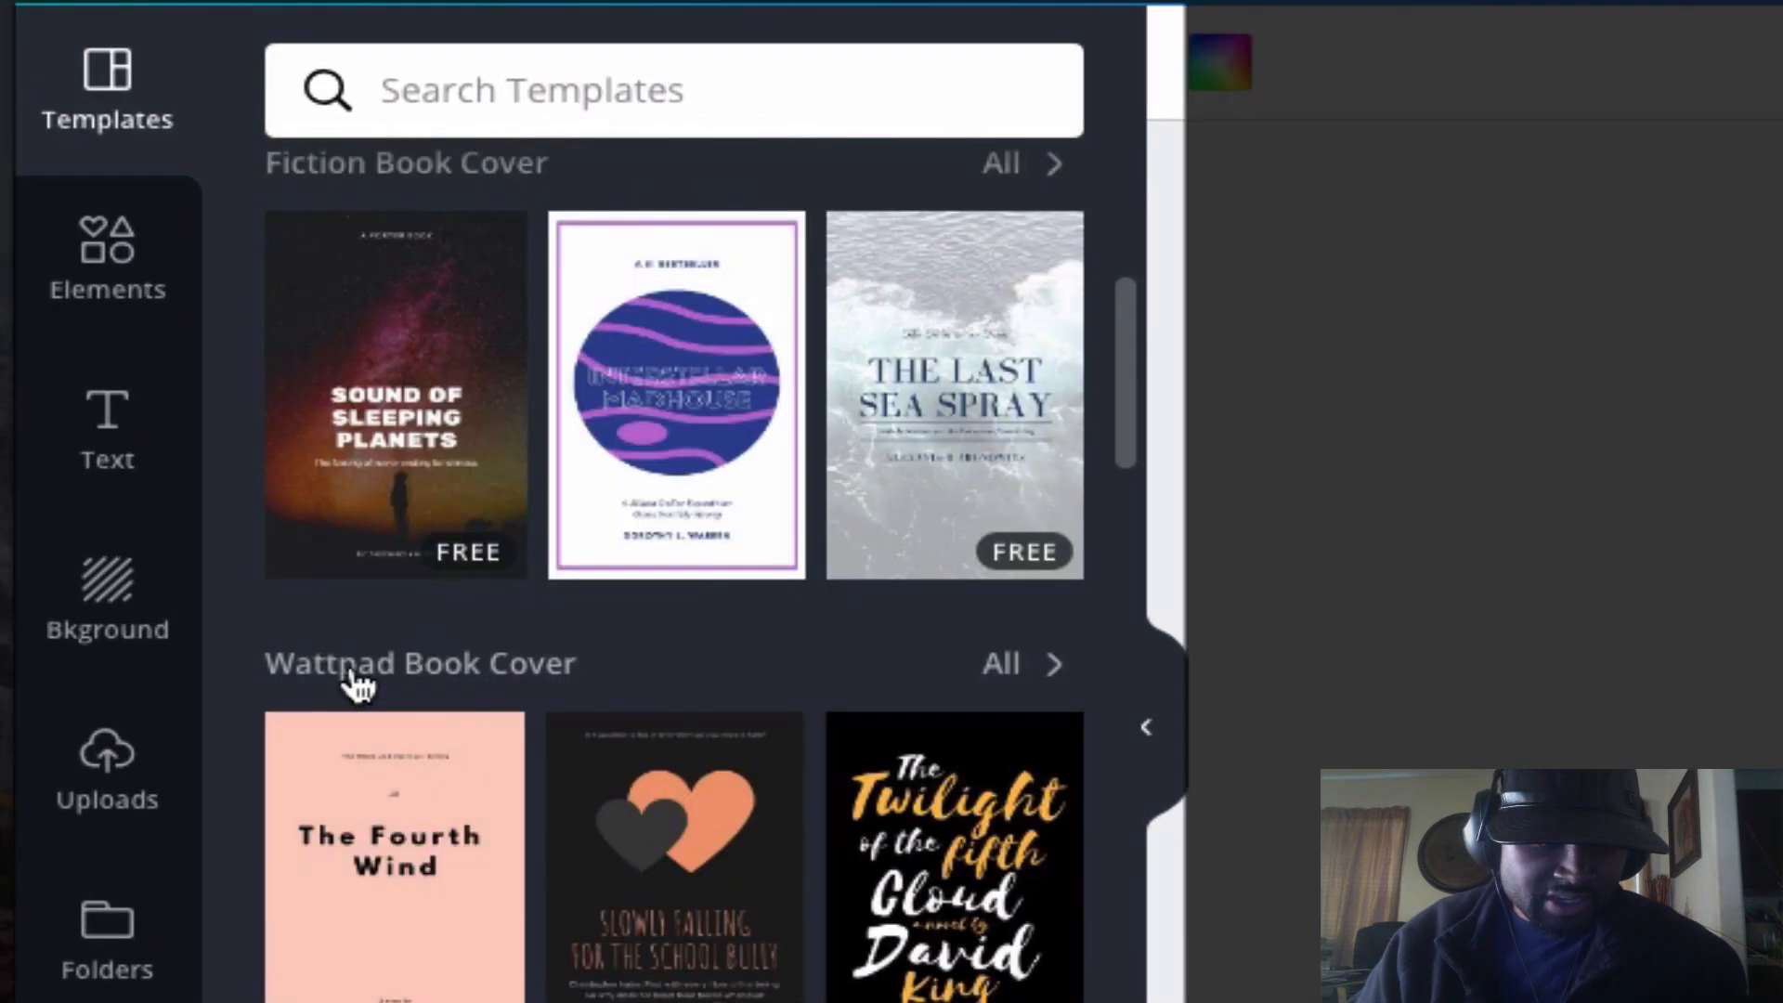
scroll(975, 498, "down", 2)
scroll(457, 669, "down", 5)
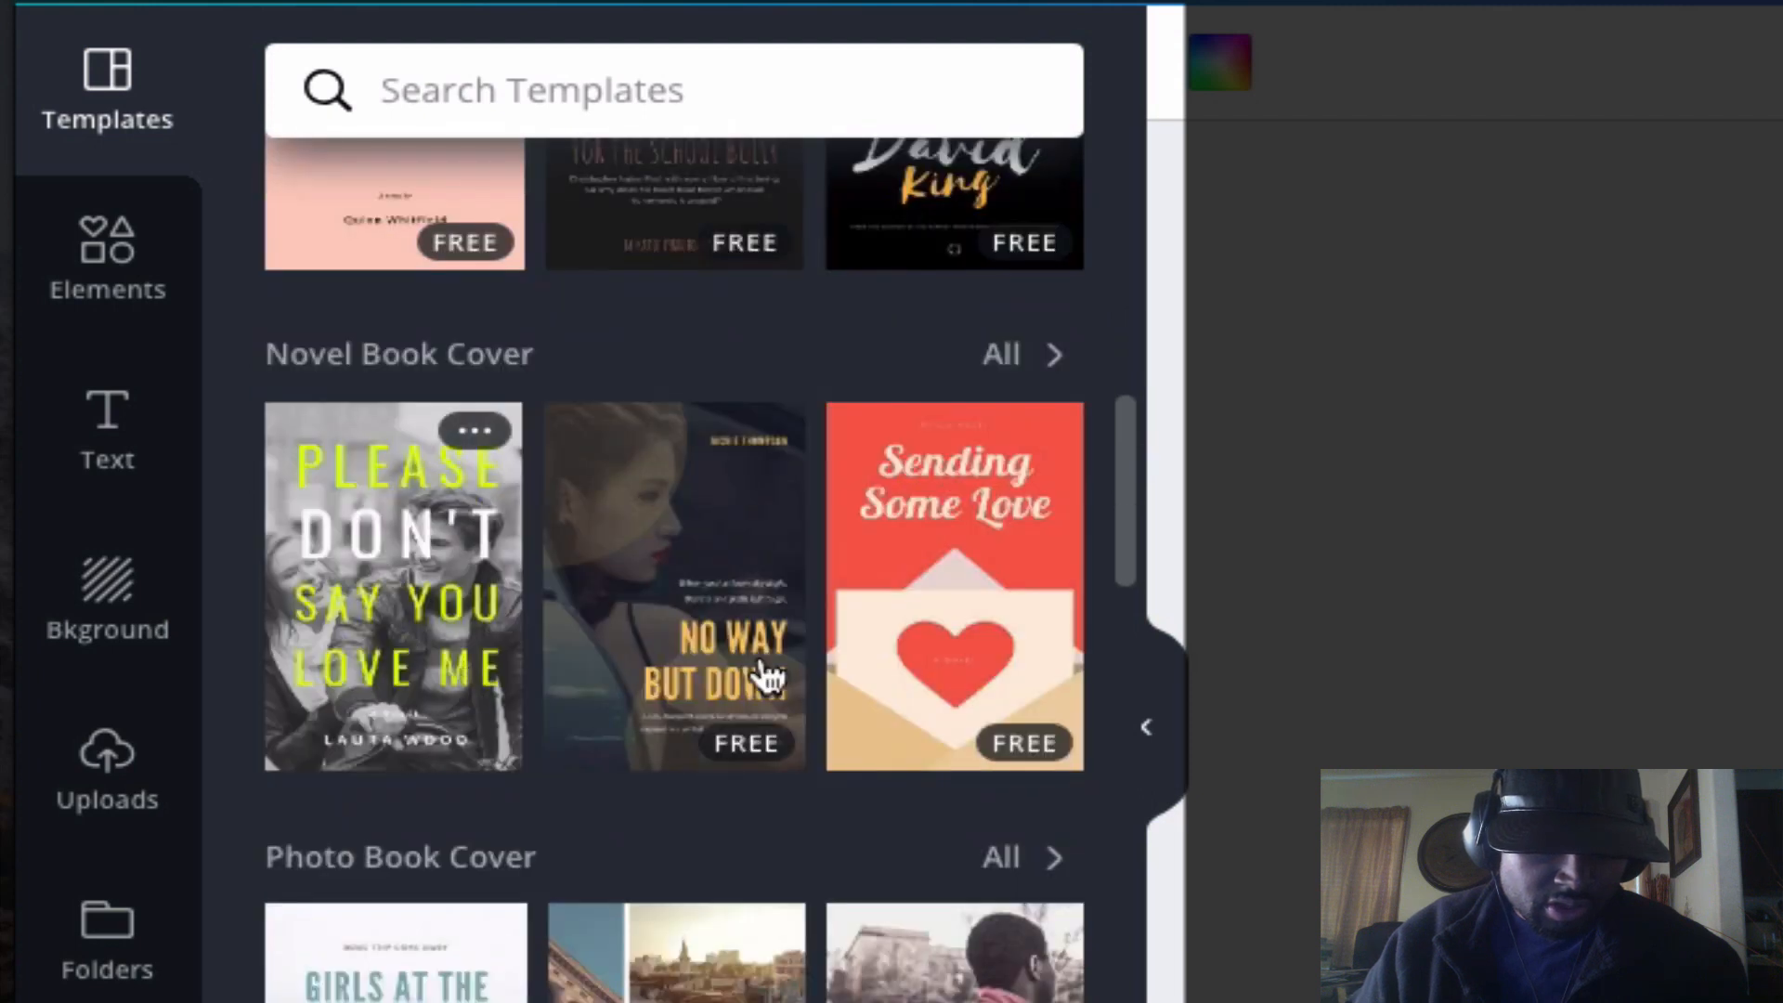
scroll(943, 740, "down", 5)
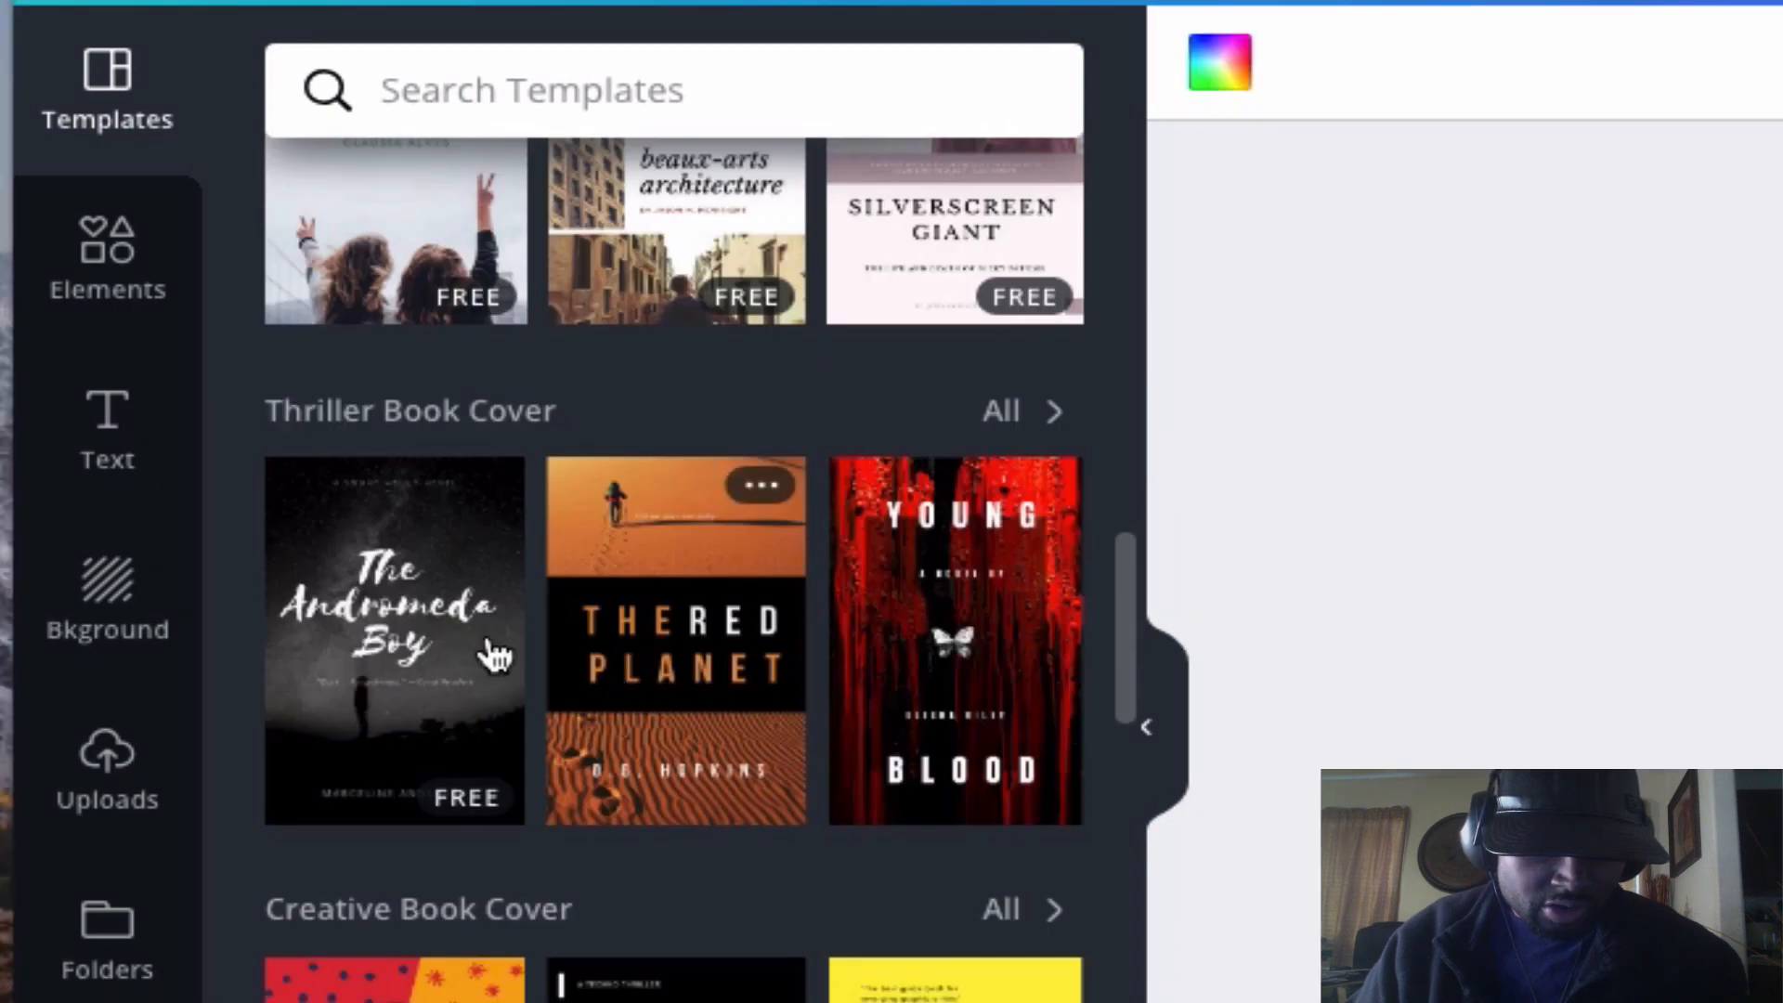
scroll(975, 629, "down", 10)
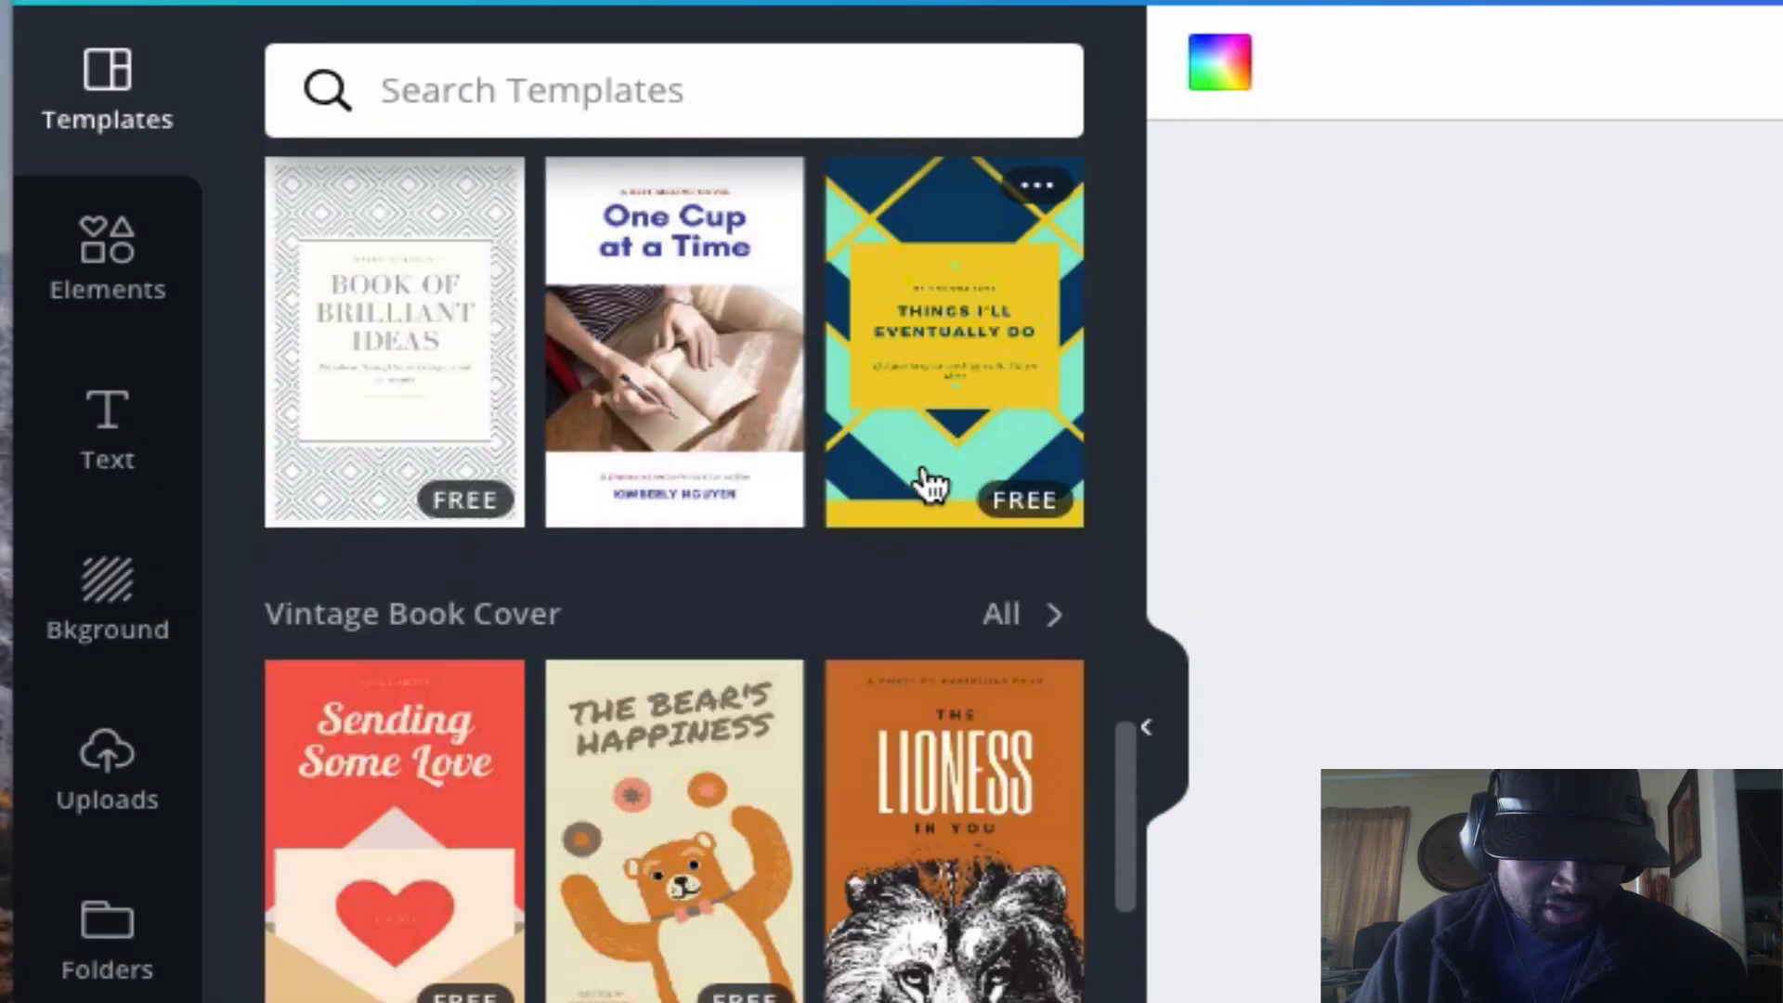
scroll(929, 483, "down", 10)
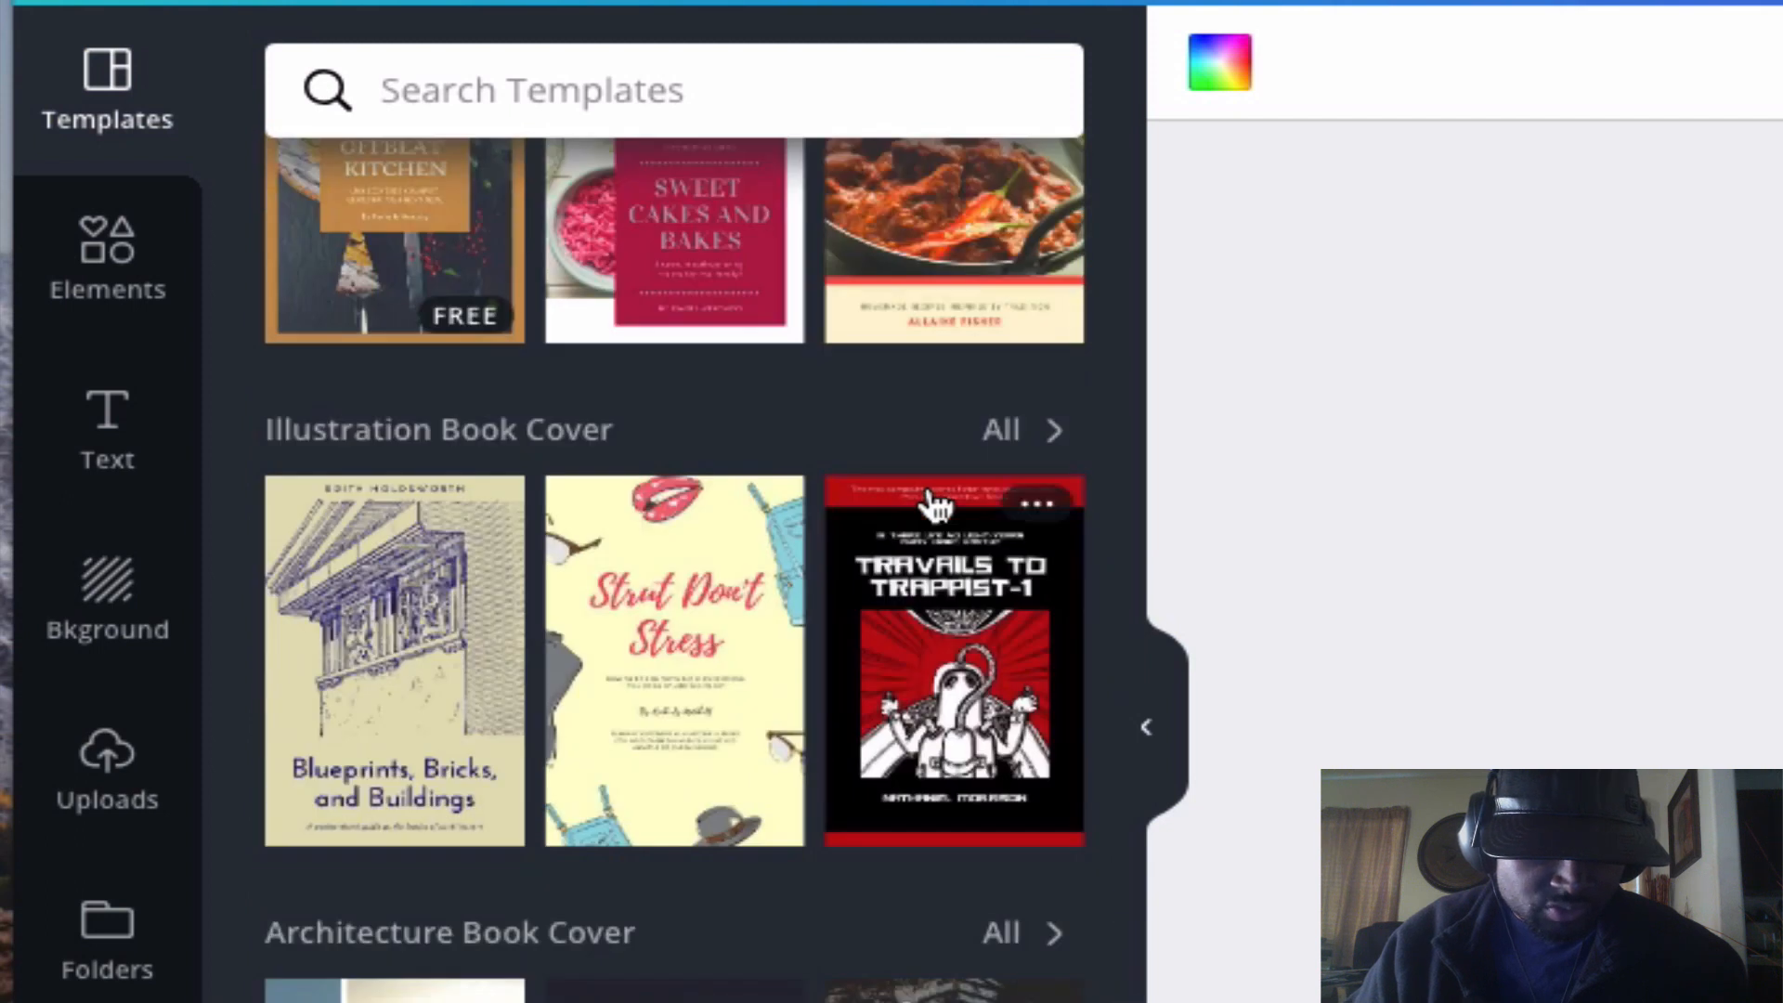
scroll(936, 506, "down", 10)
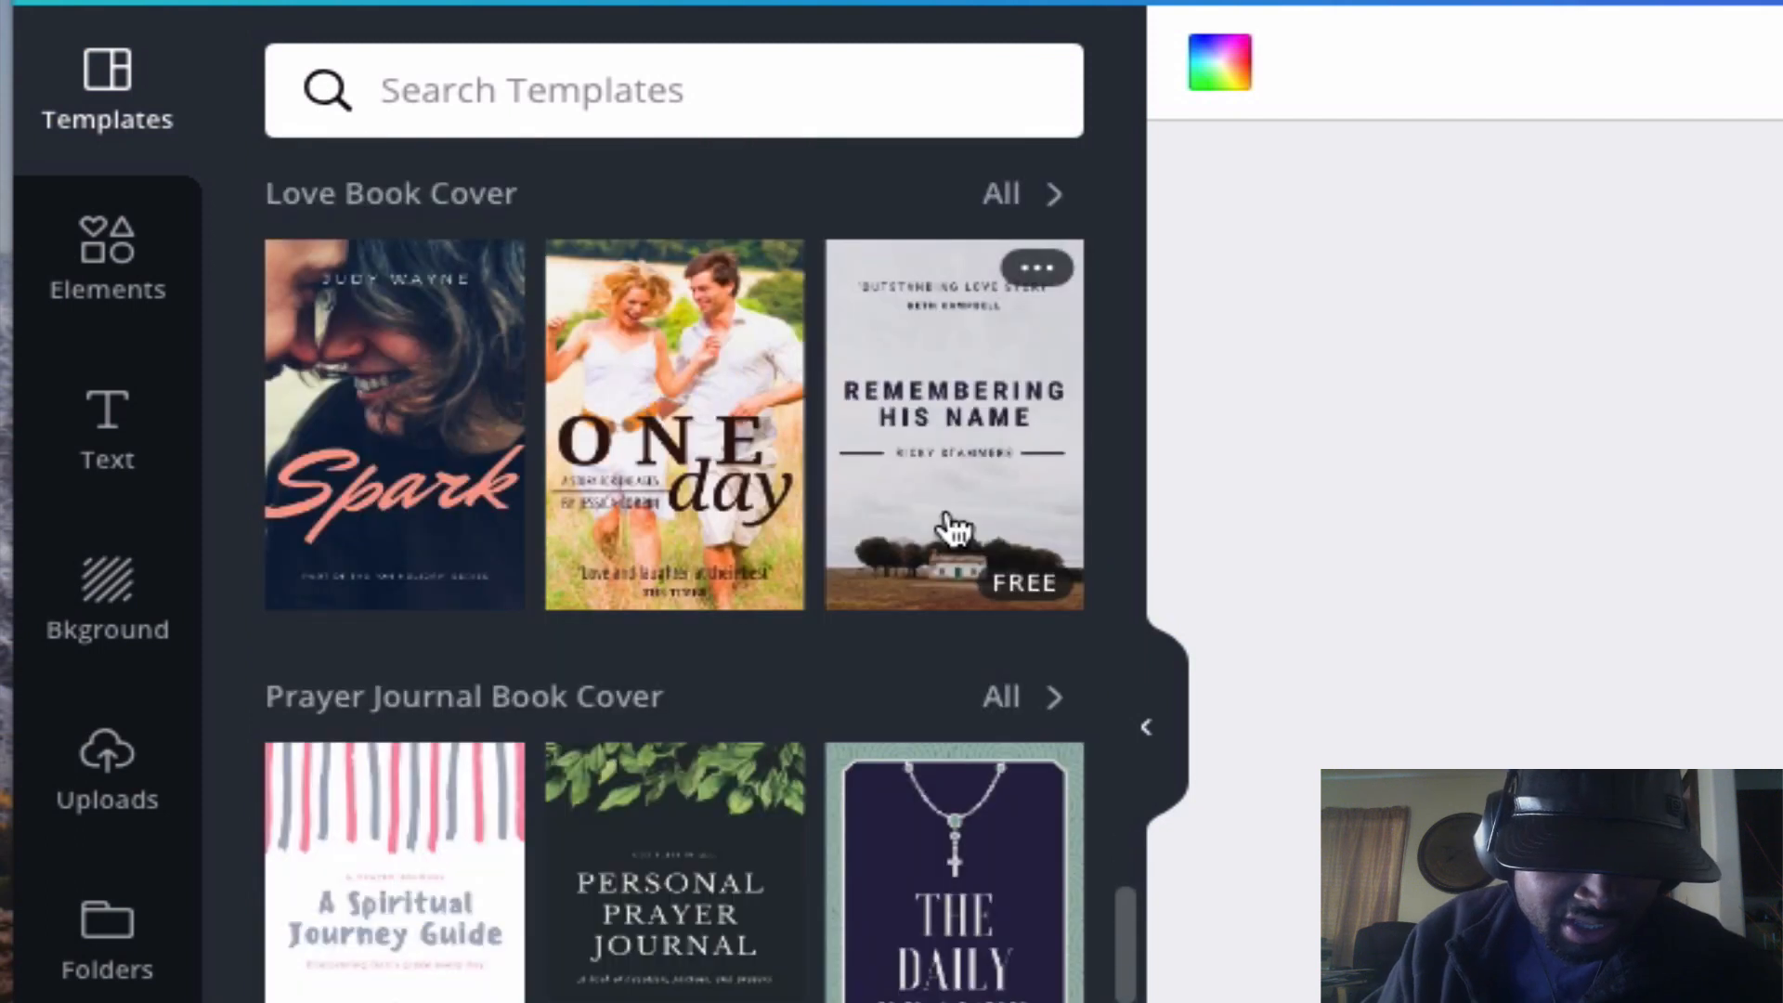
scroll(949, 520, "down", 10)
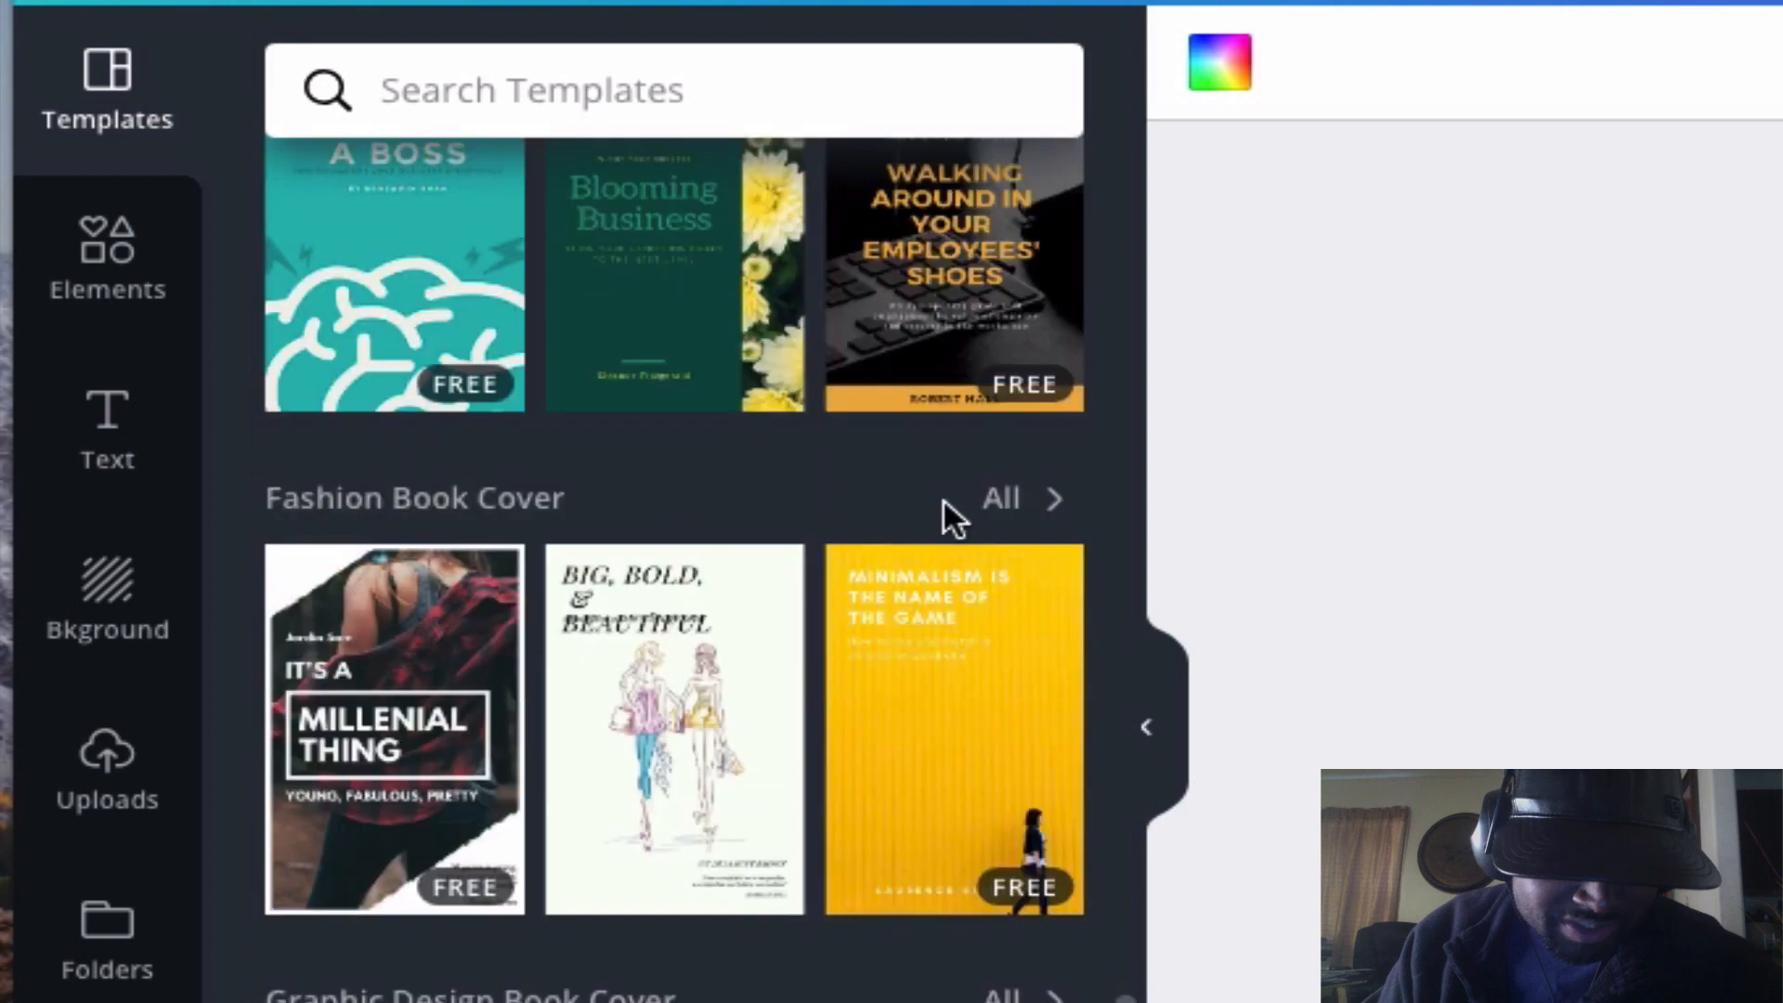
scroll(944, 520, "down", 10)
scroll(947, 524, "down", 10)
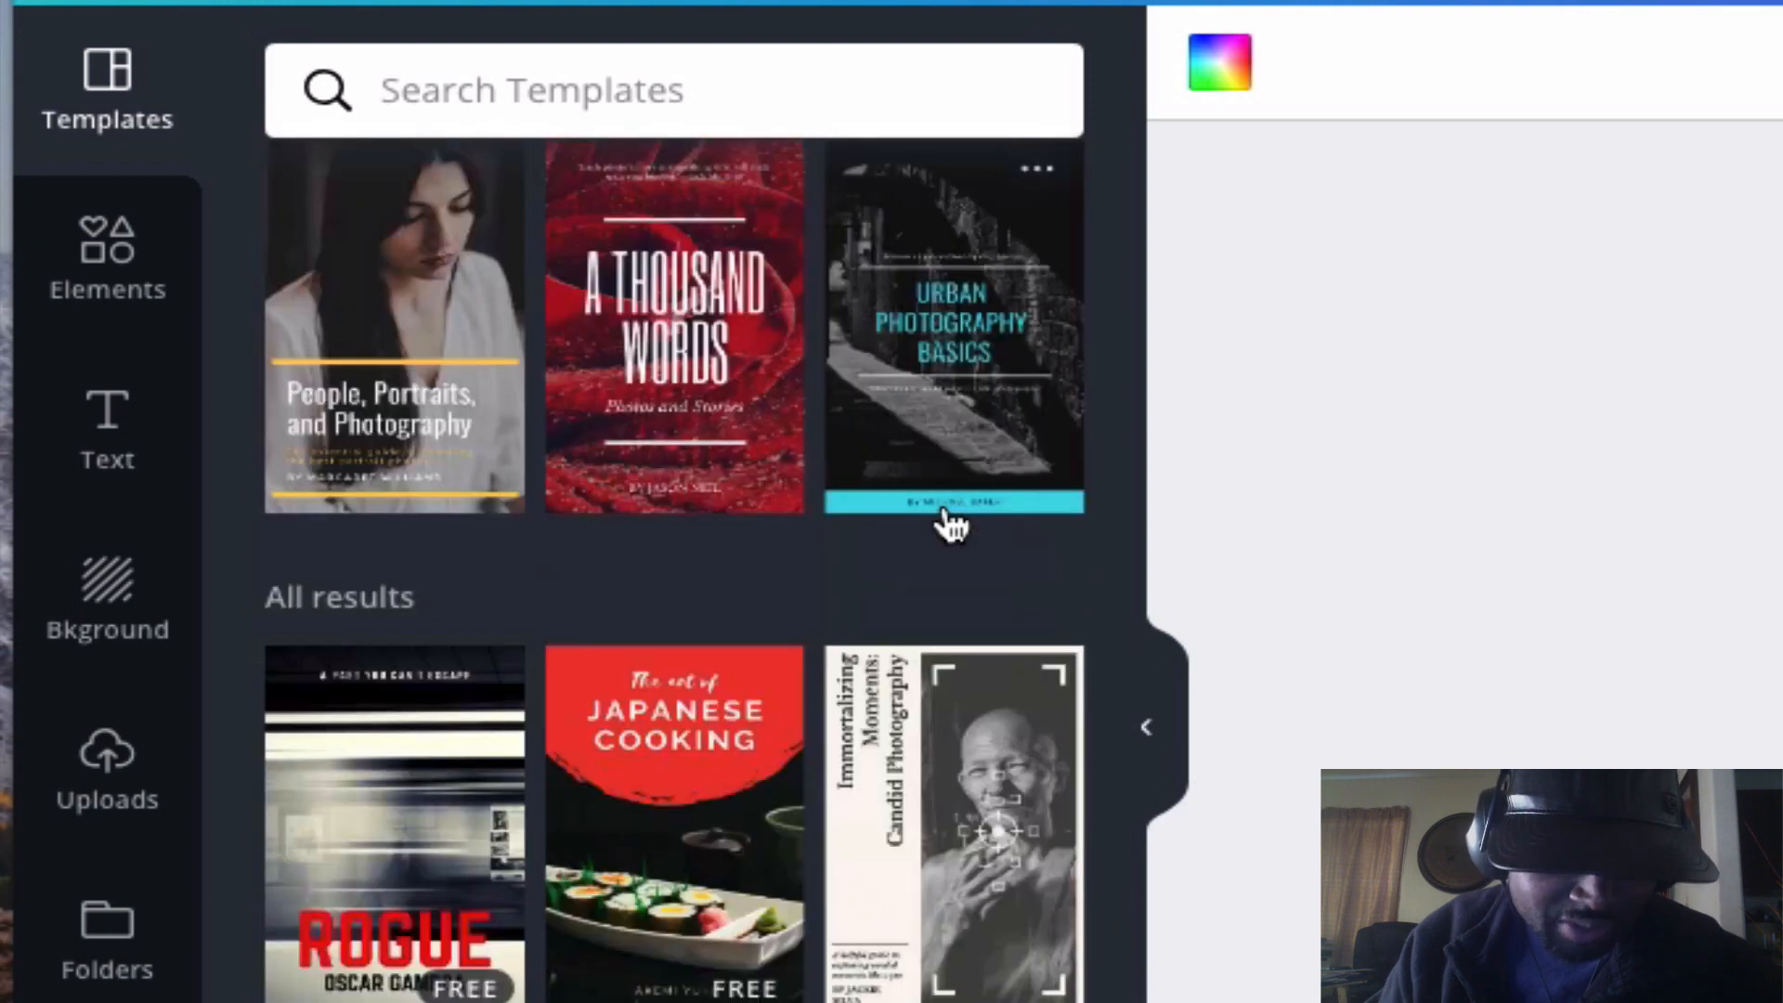
scroll(949, 525, "down", 10)
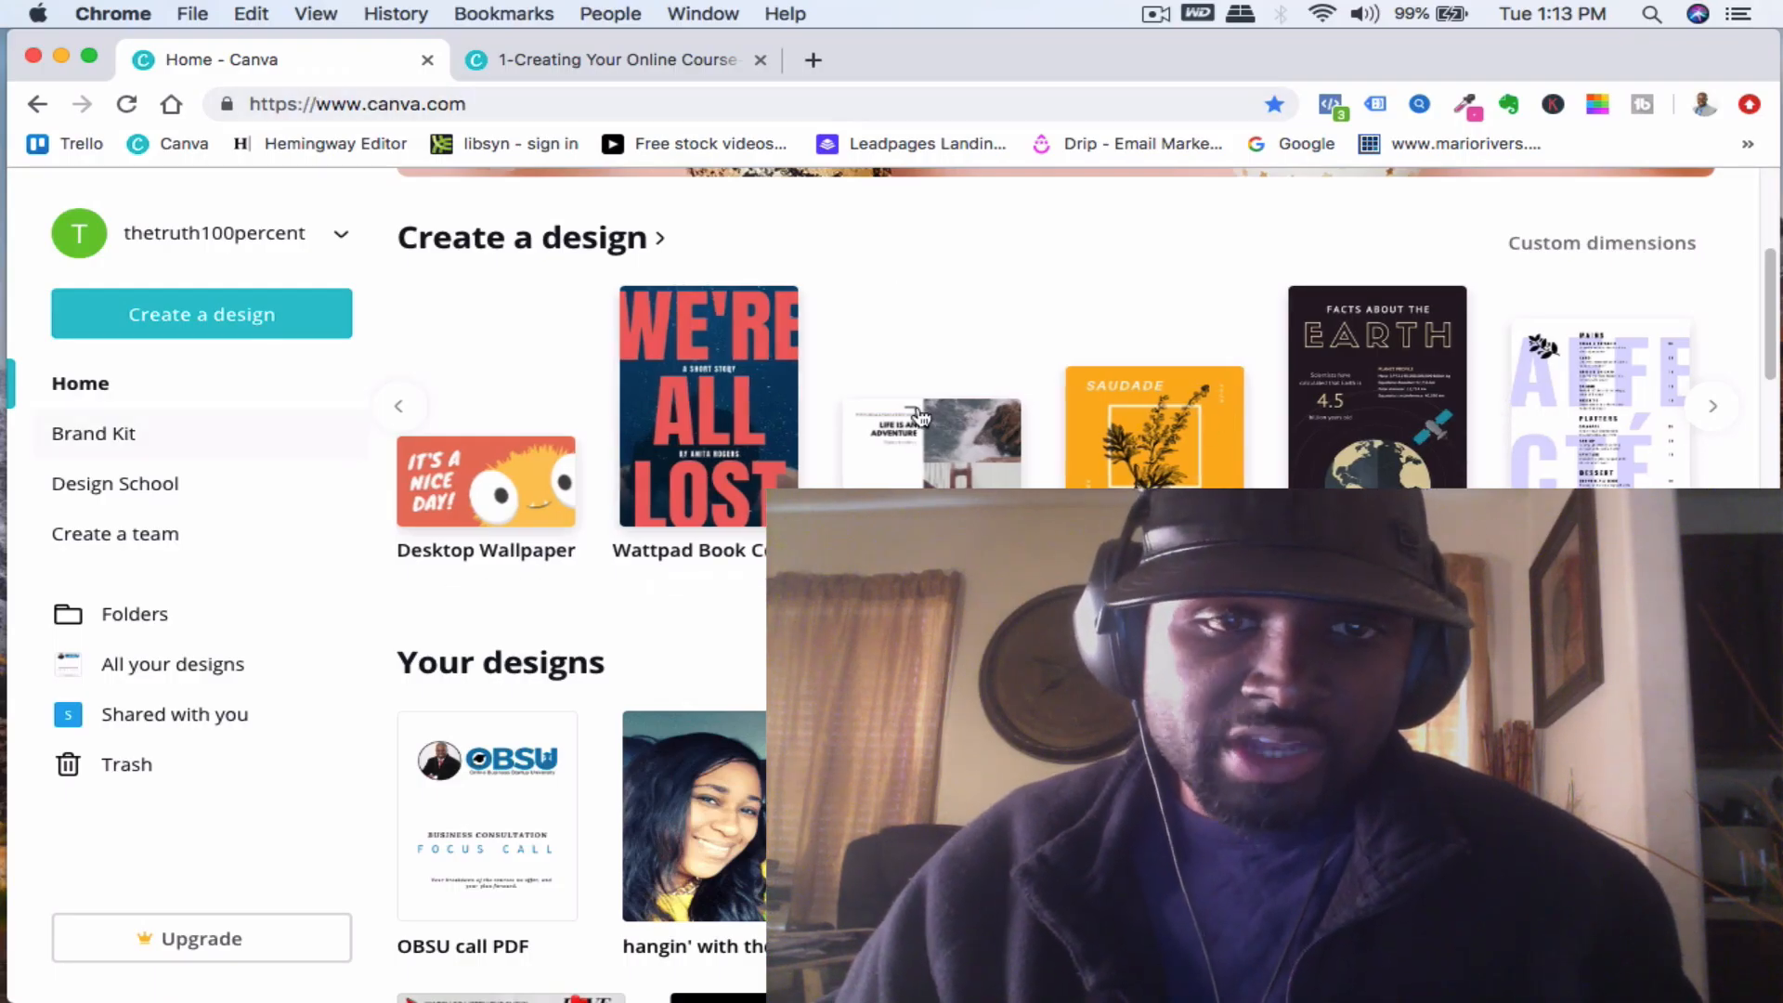
- Open the Easter flyer template's page preview in the other design and close it again
scroll(498, 637, "down", 10)
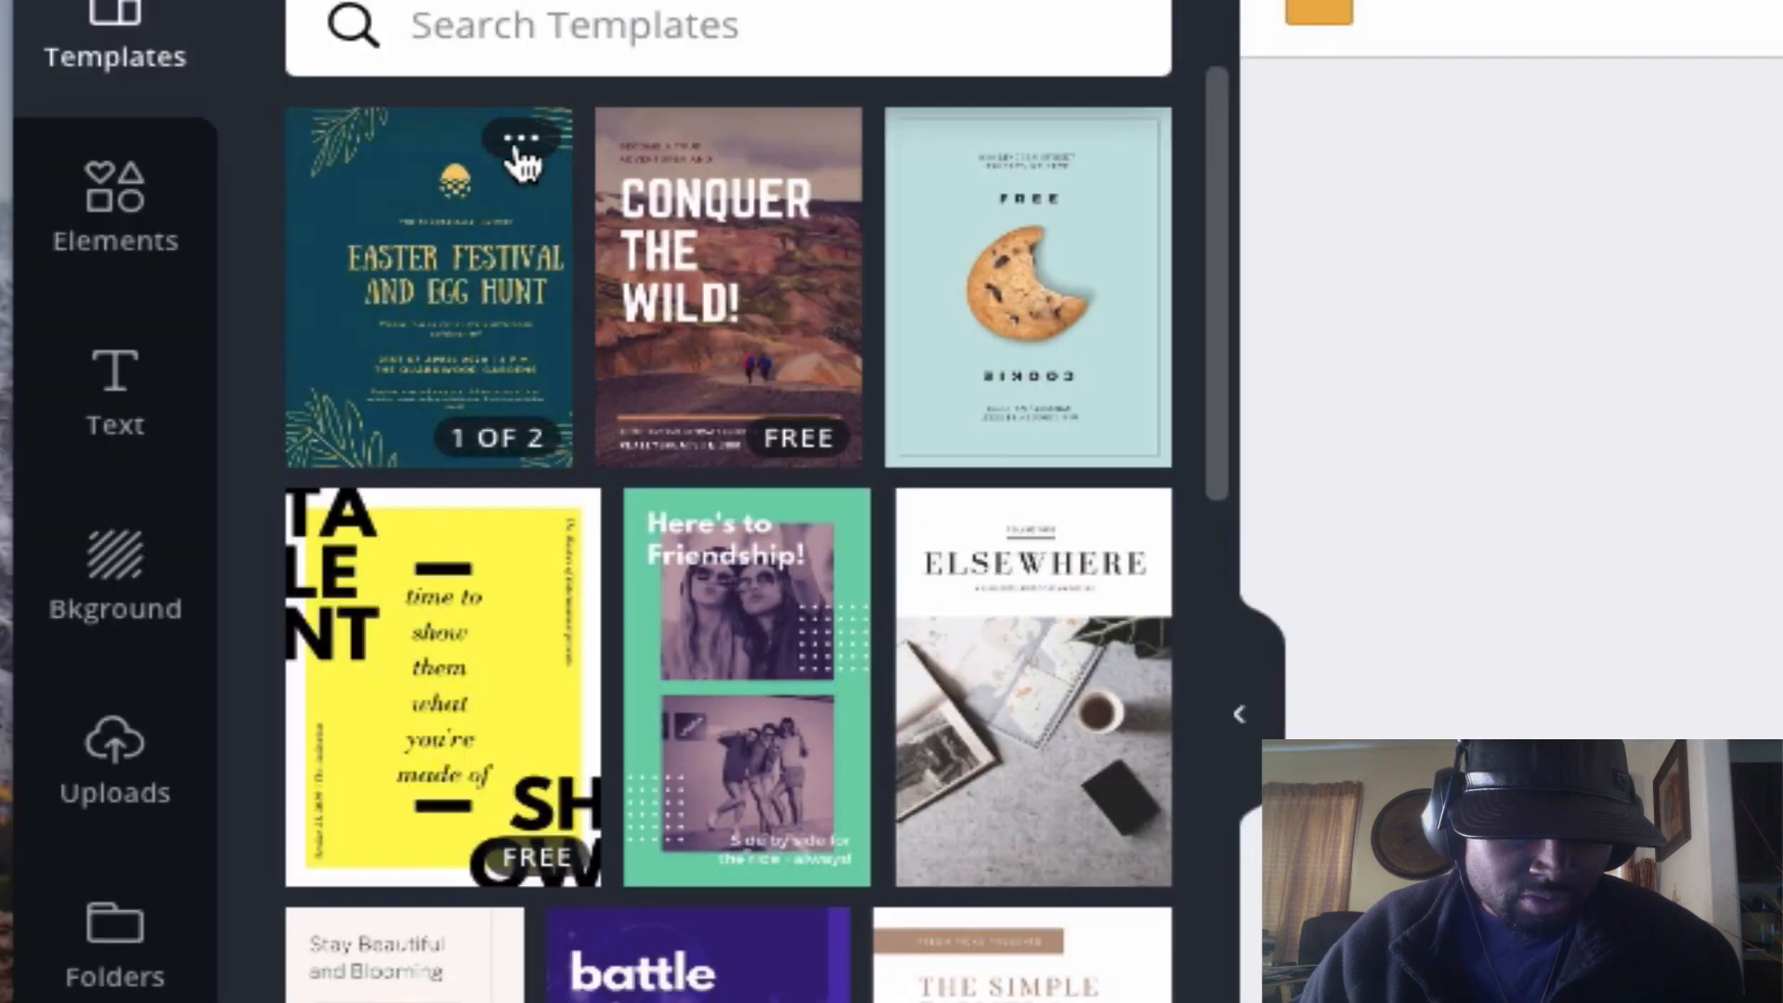
mouse_move(520, 141)
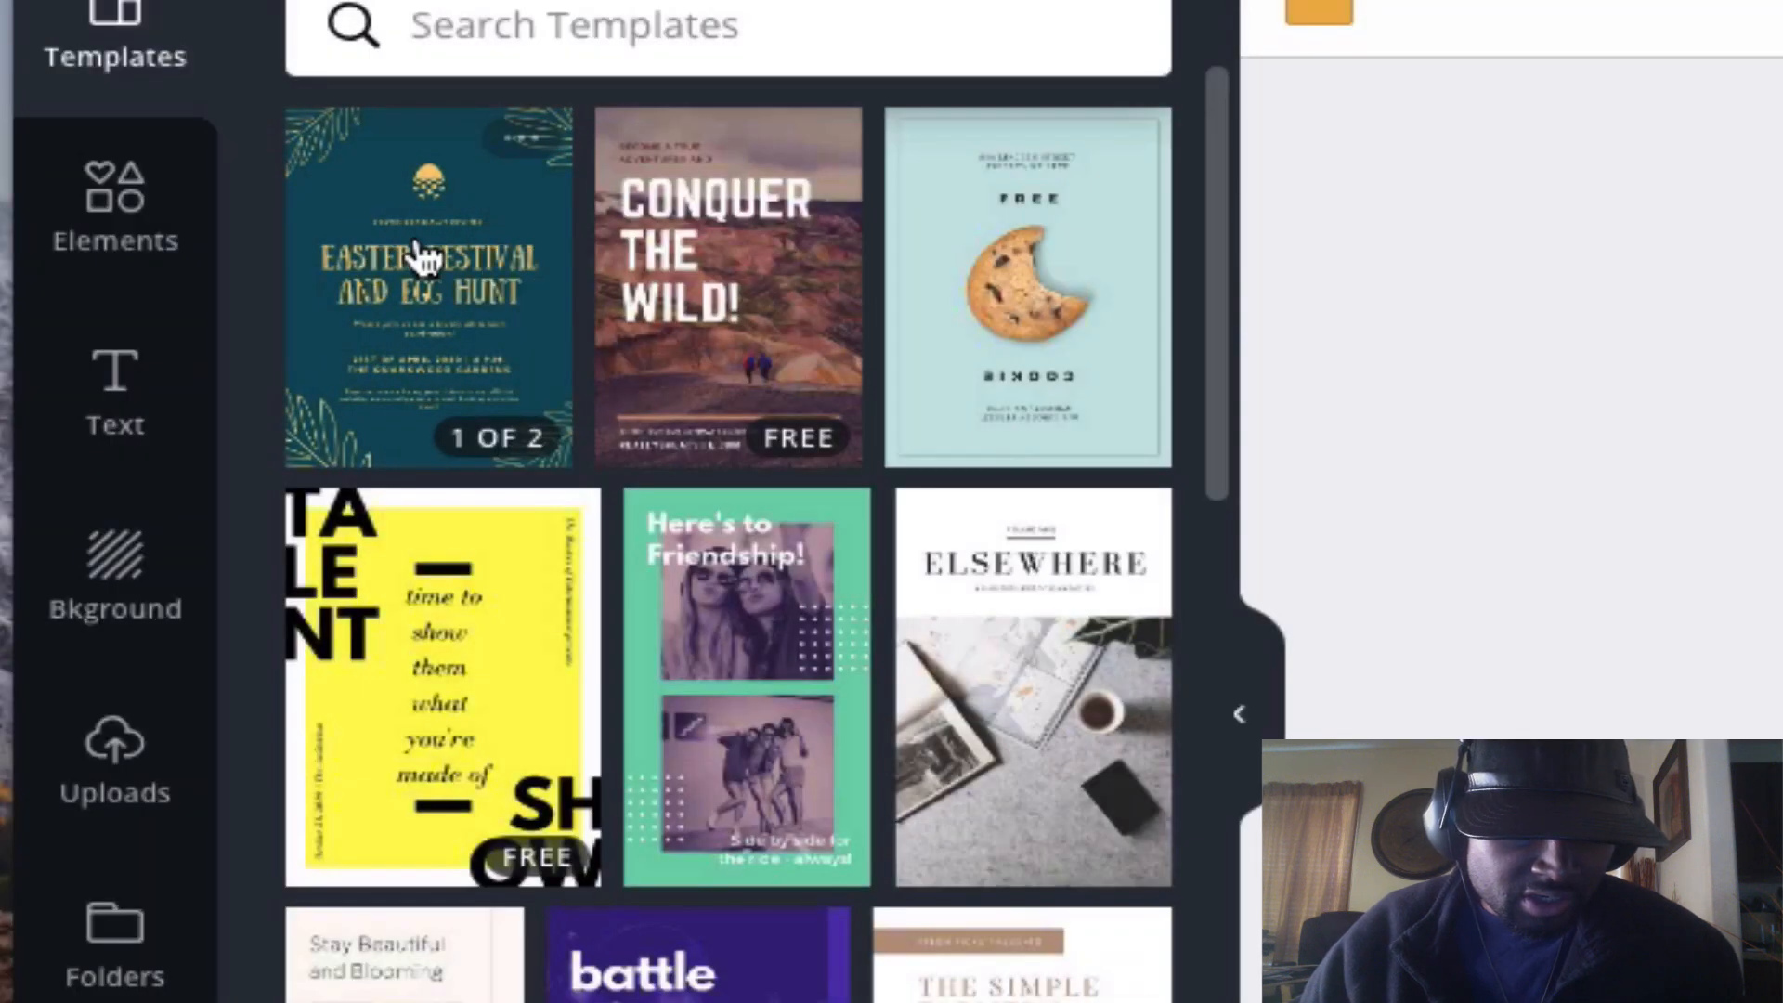
left_click(418, 260)
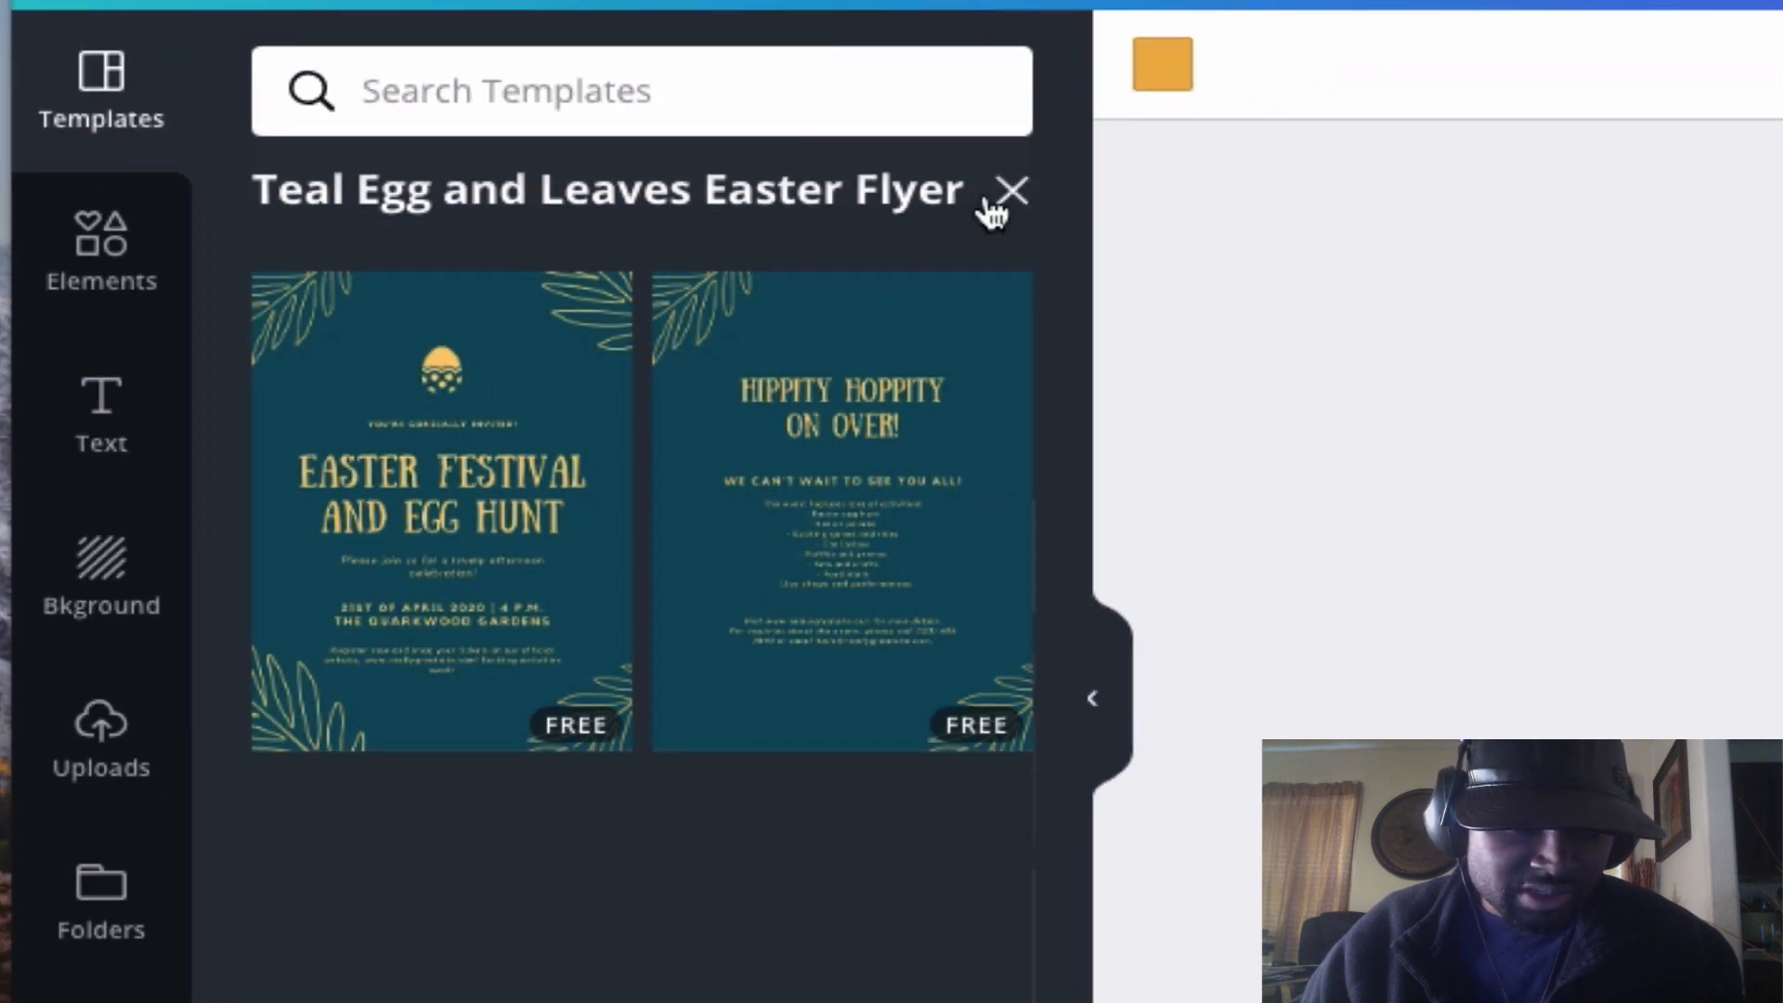
left_click(1148, 138)
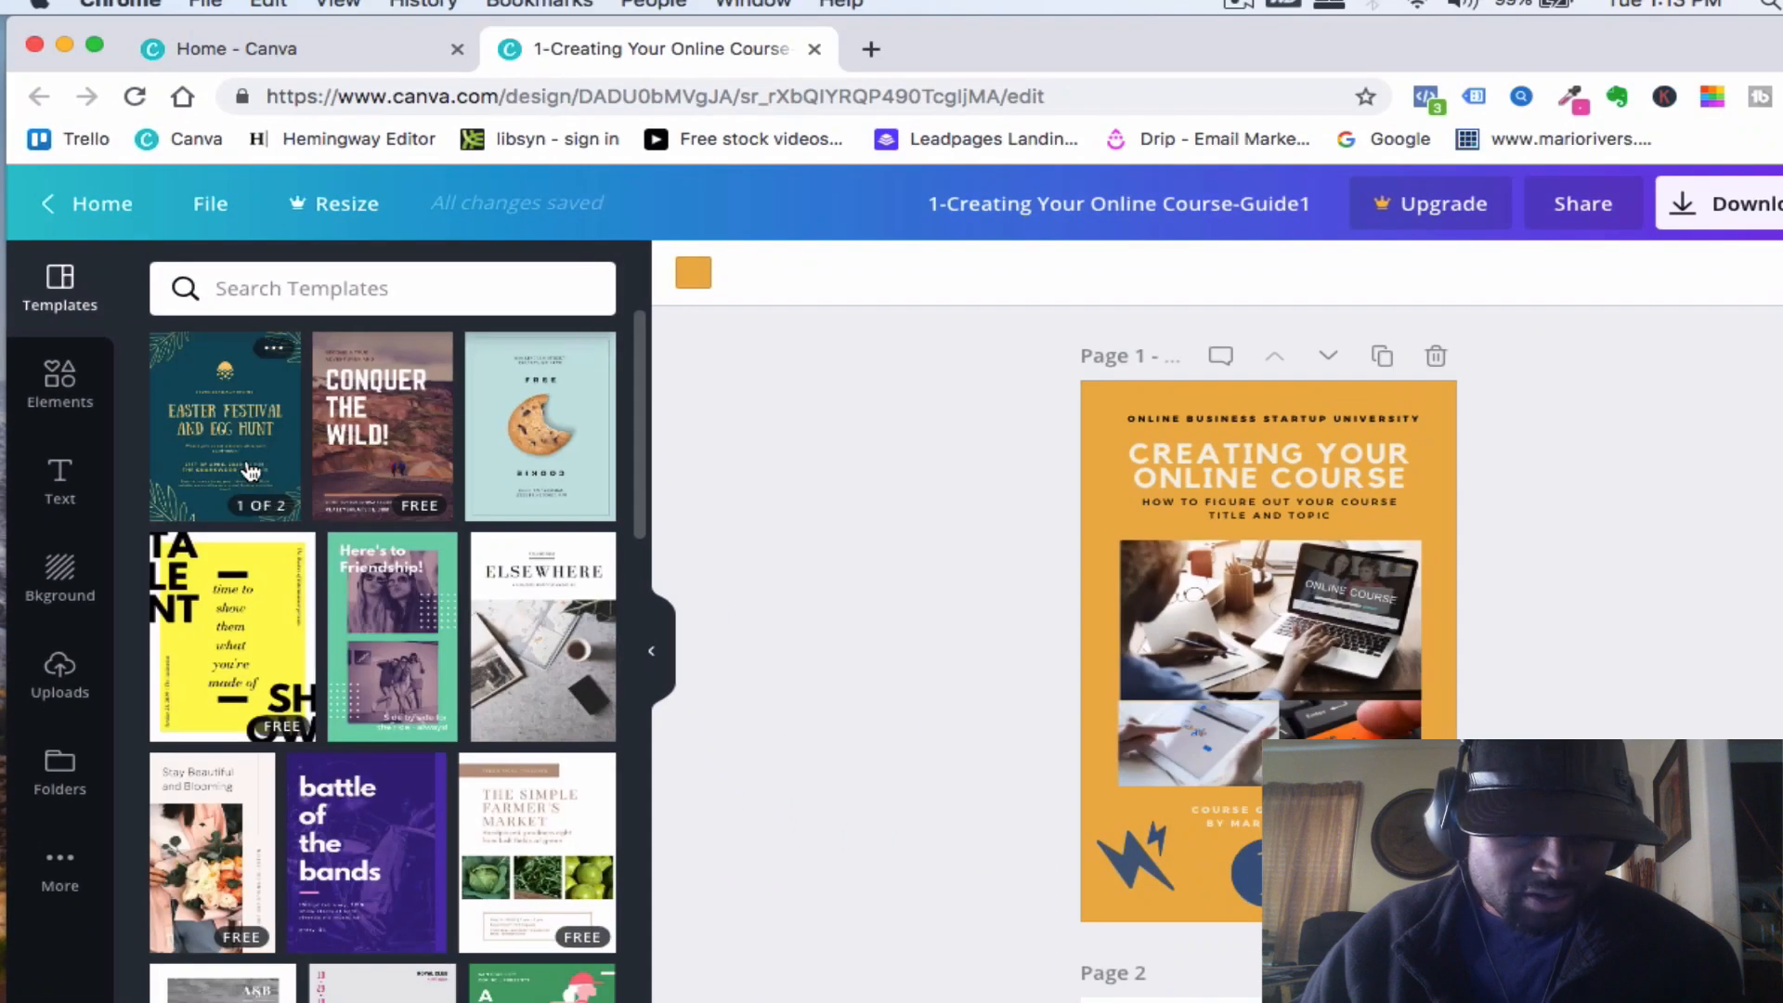
mouse_move(557, 624)
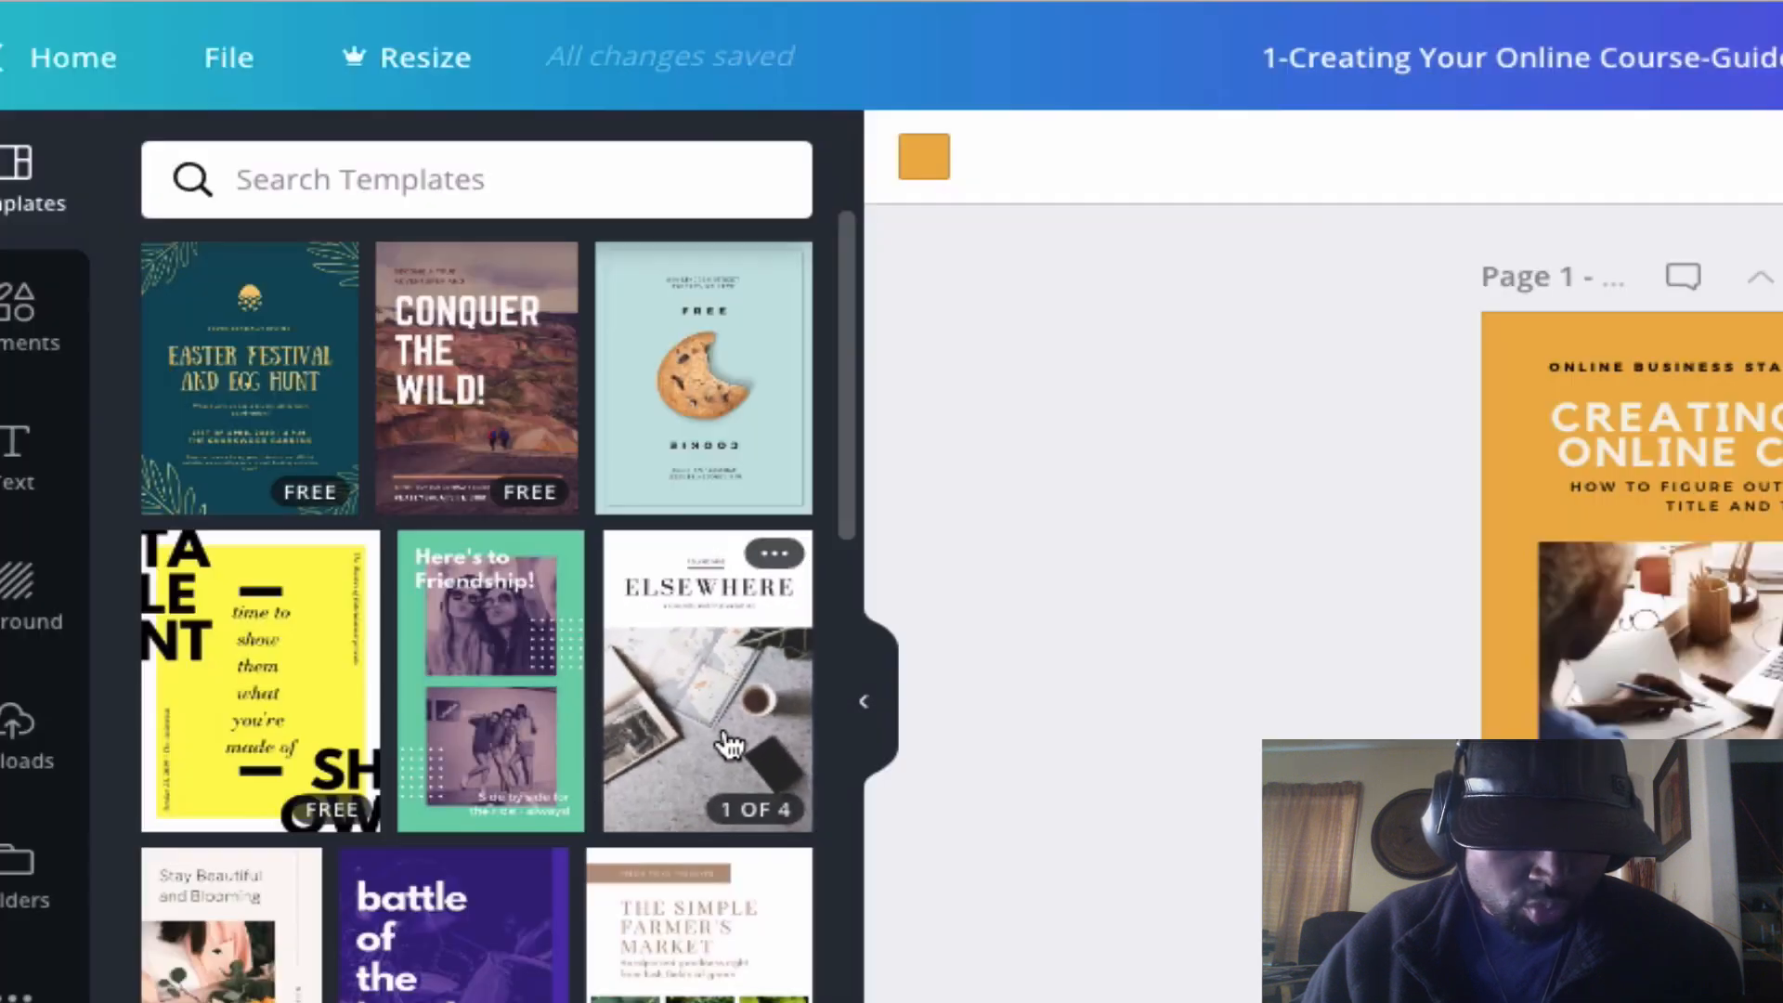
left_click(729, 743)
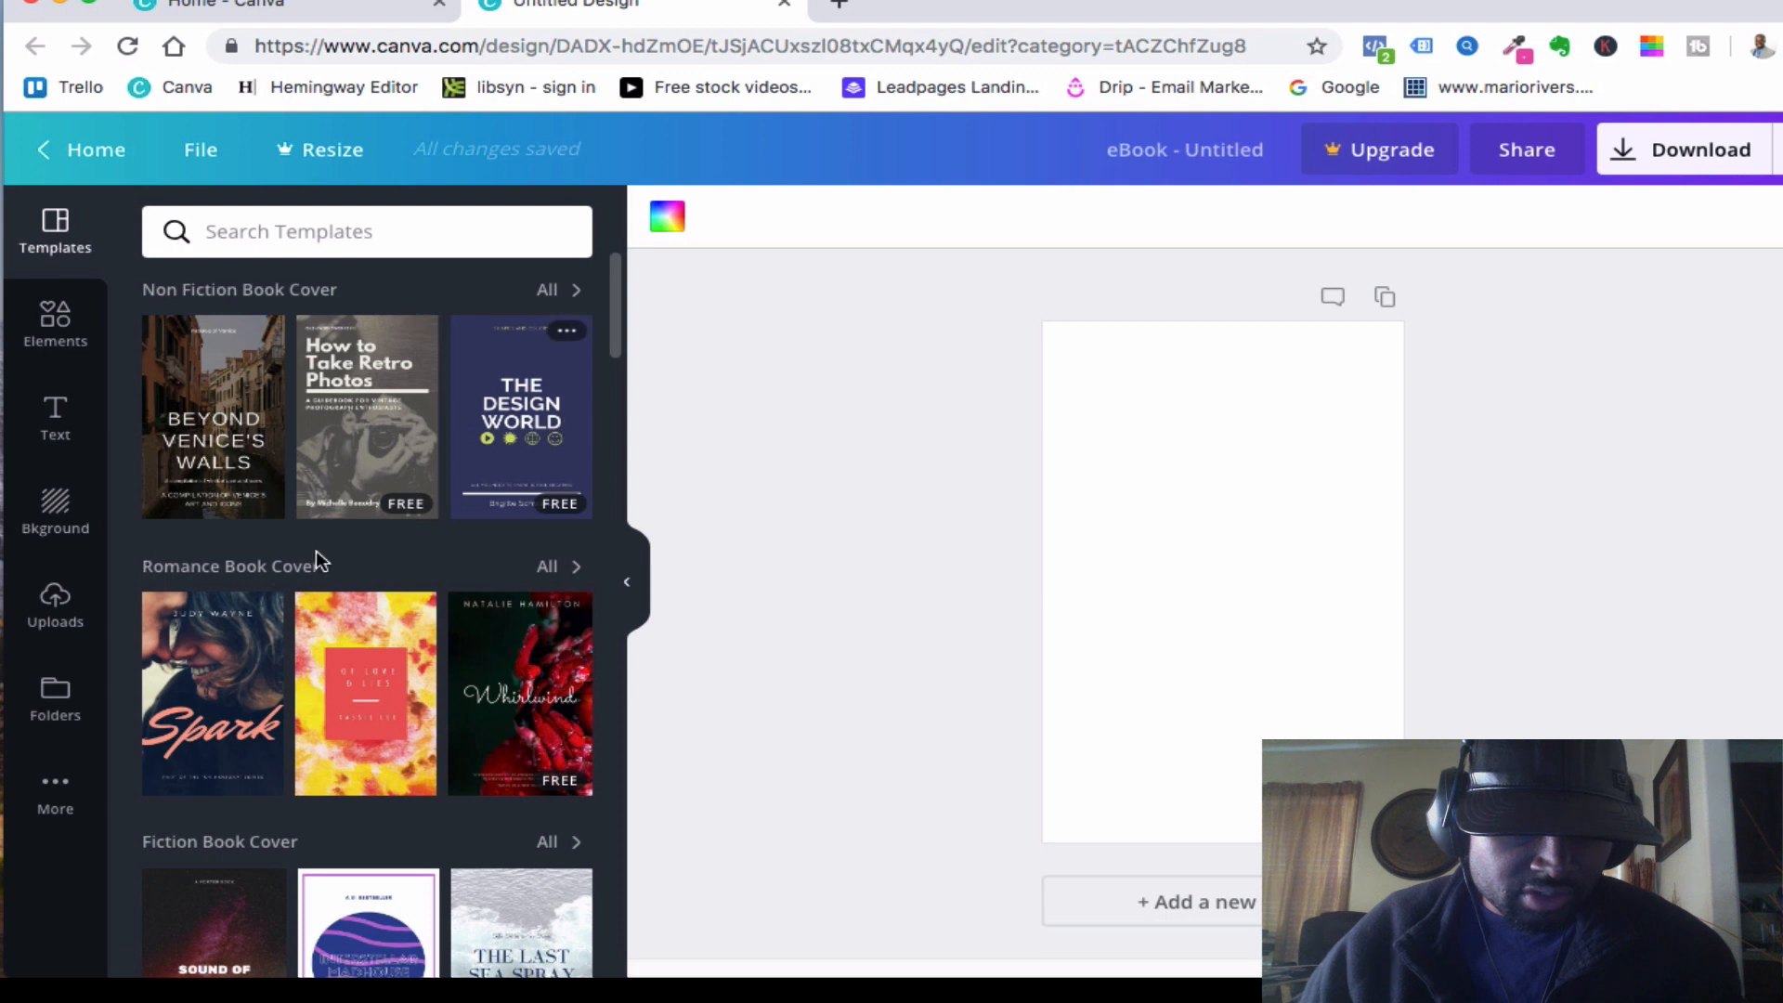
- Browse the book cover template categories again, from Romance down to Art Book Cover
scroll(304, 520, "down", 2)
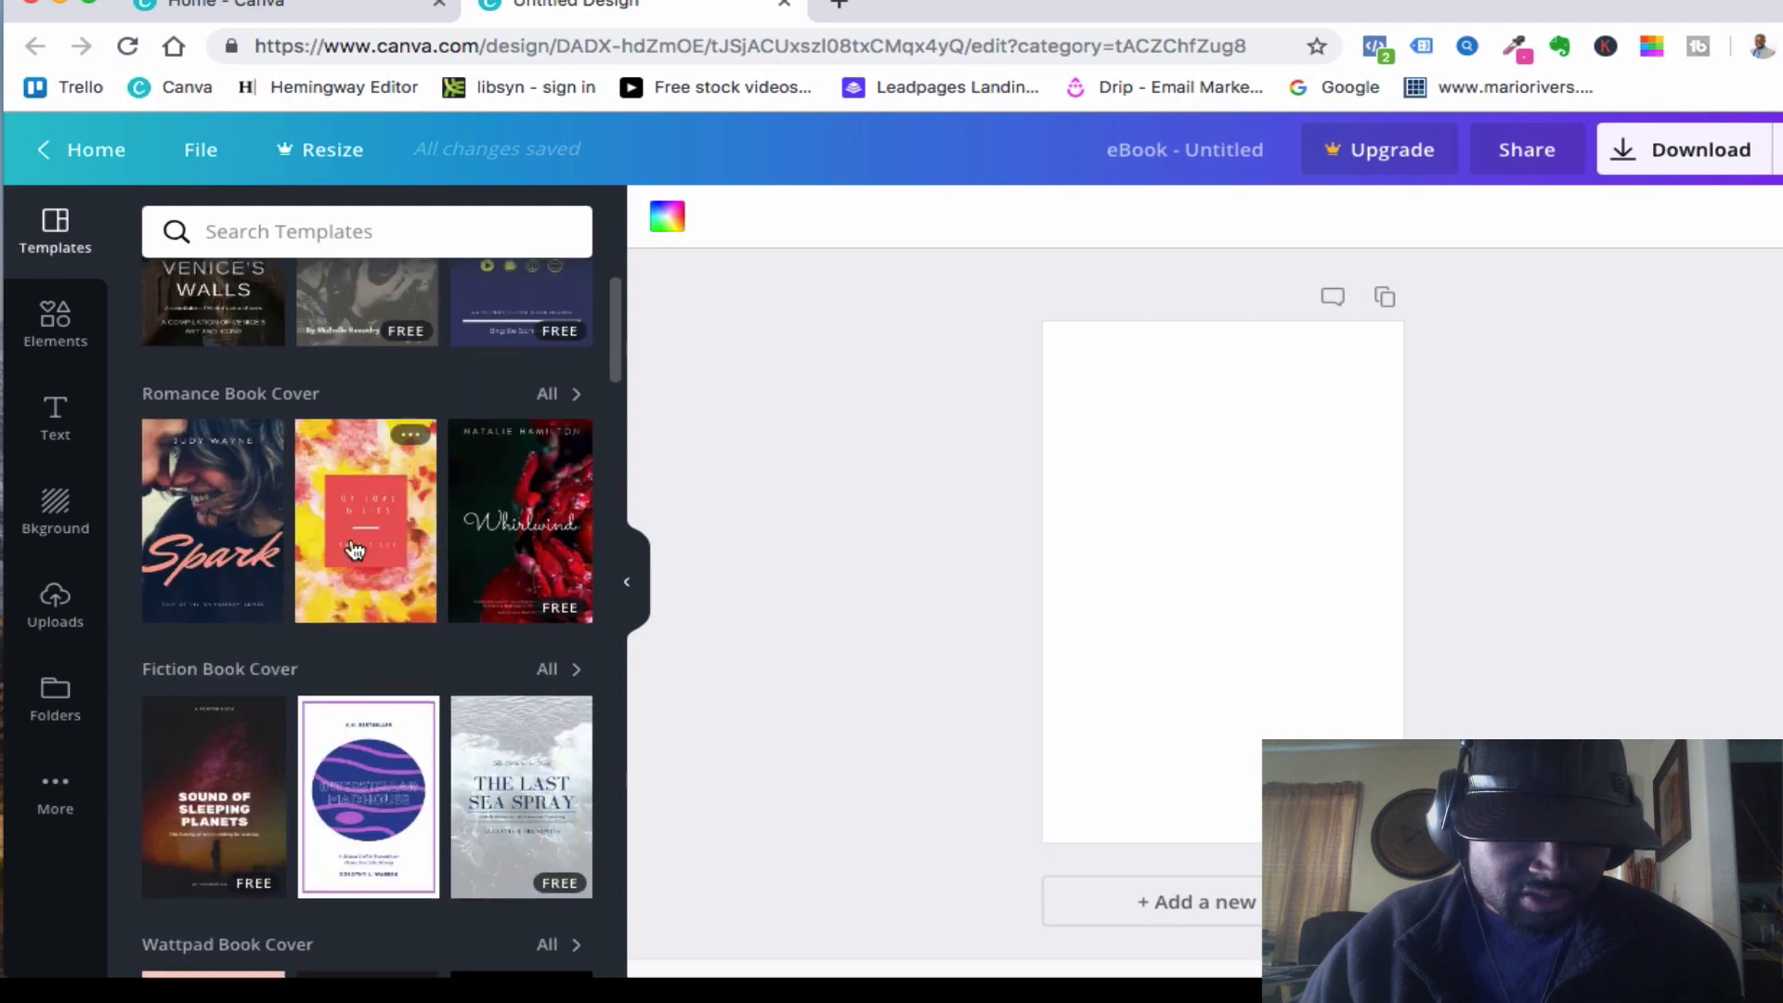
scroll(367, 581, "down", 6)
scroll(409, 569, "down", 7)
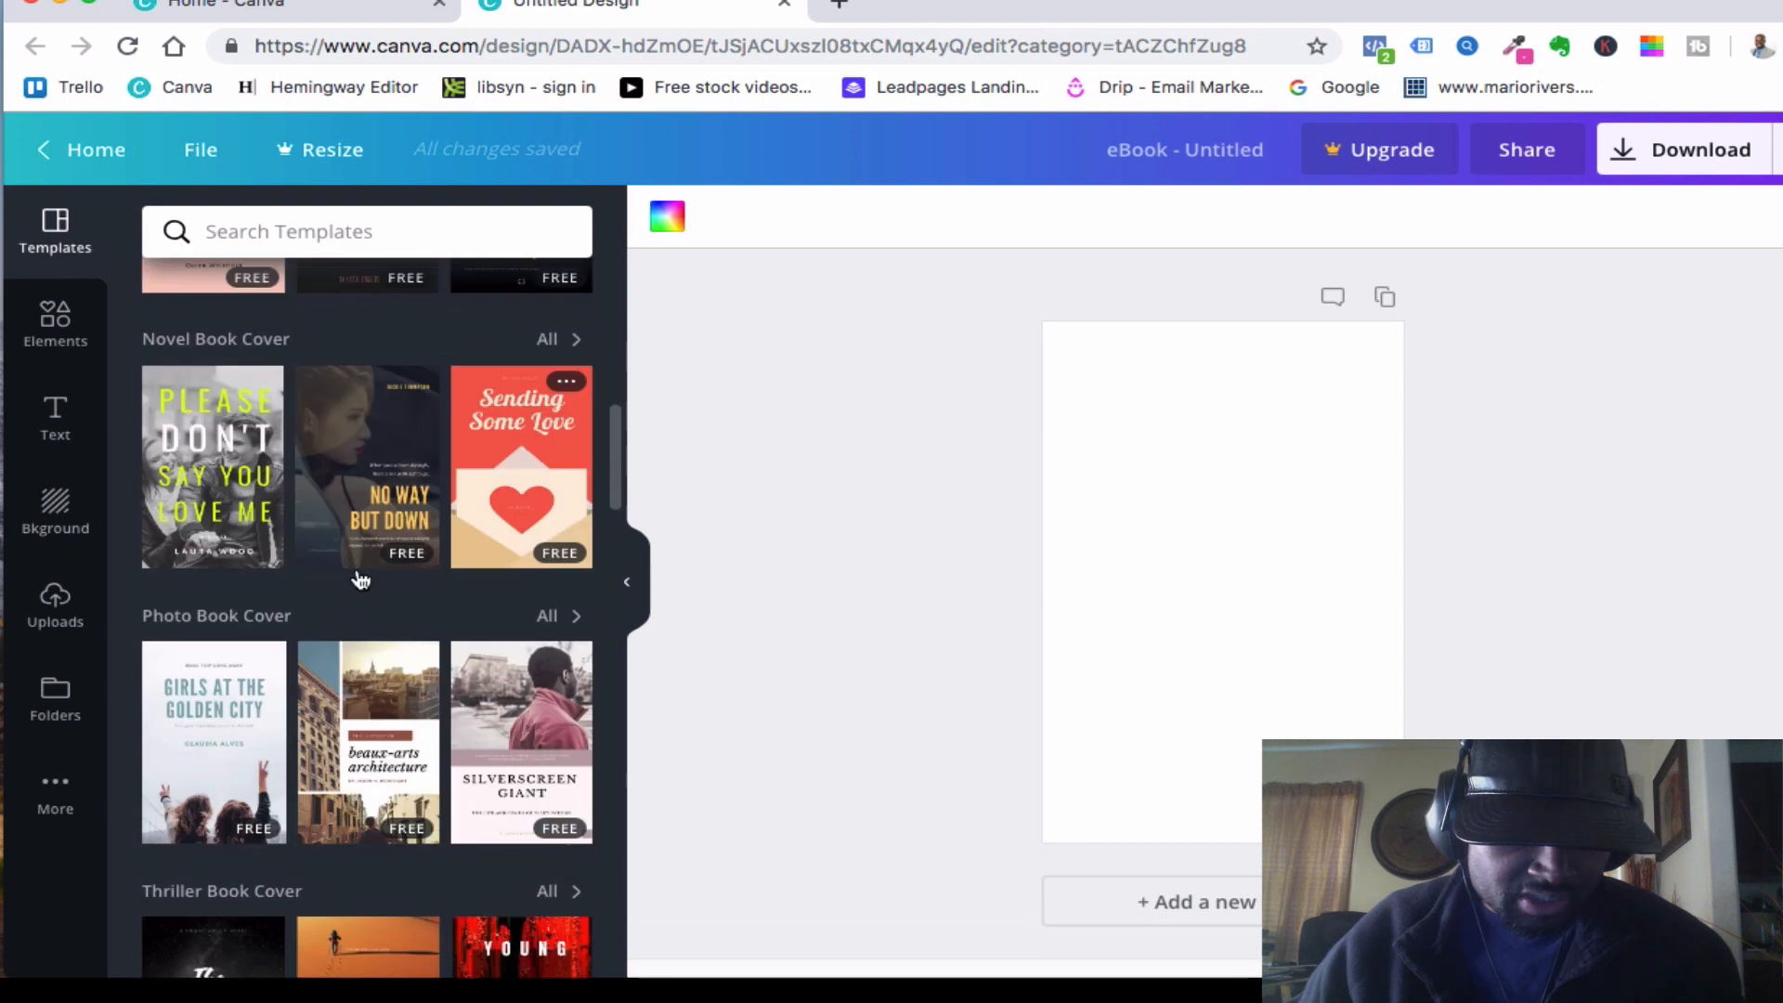
scroll(464, 541, "down", 2)
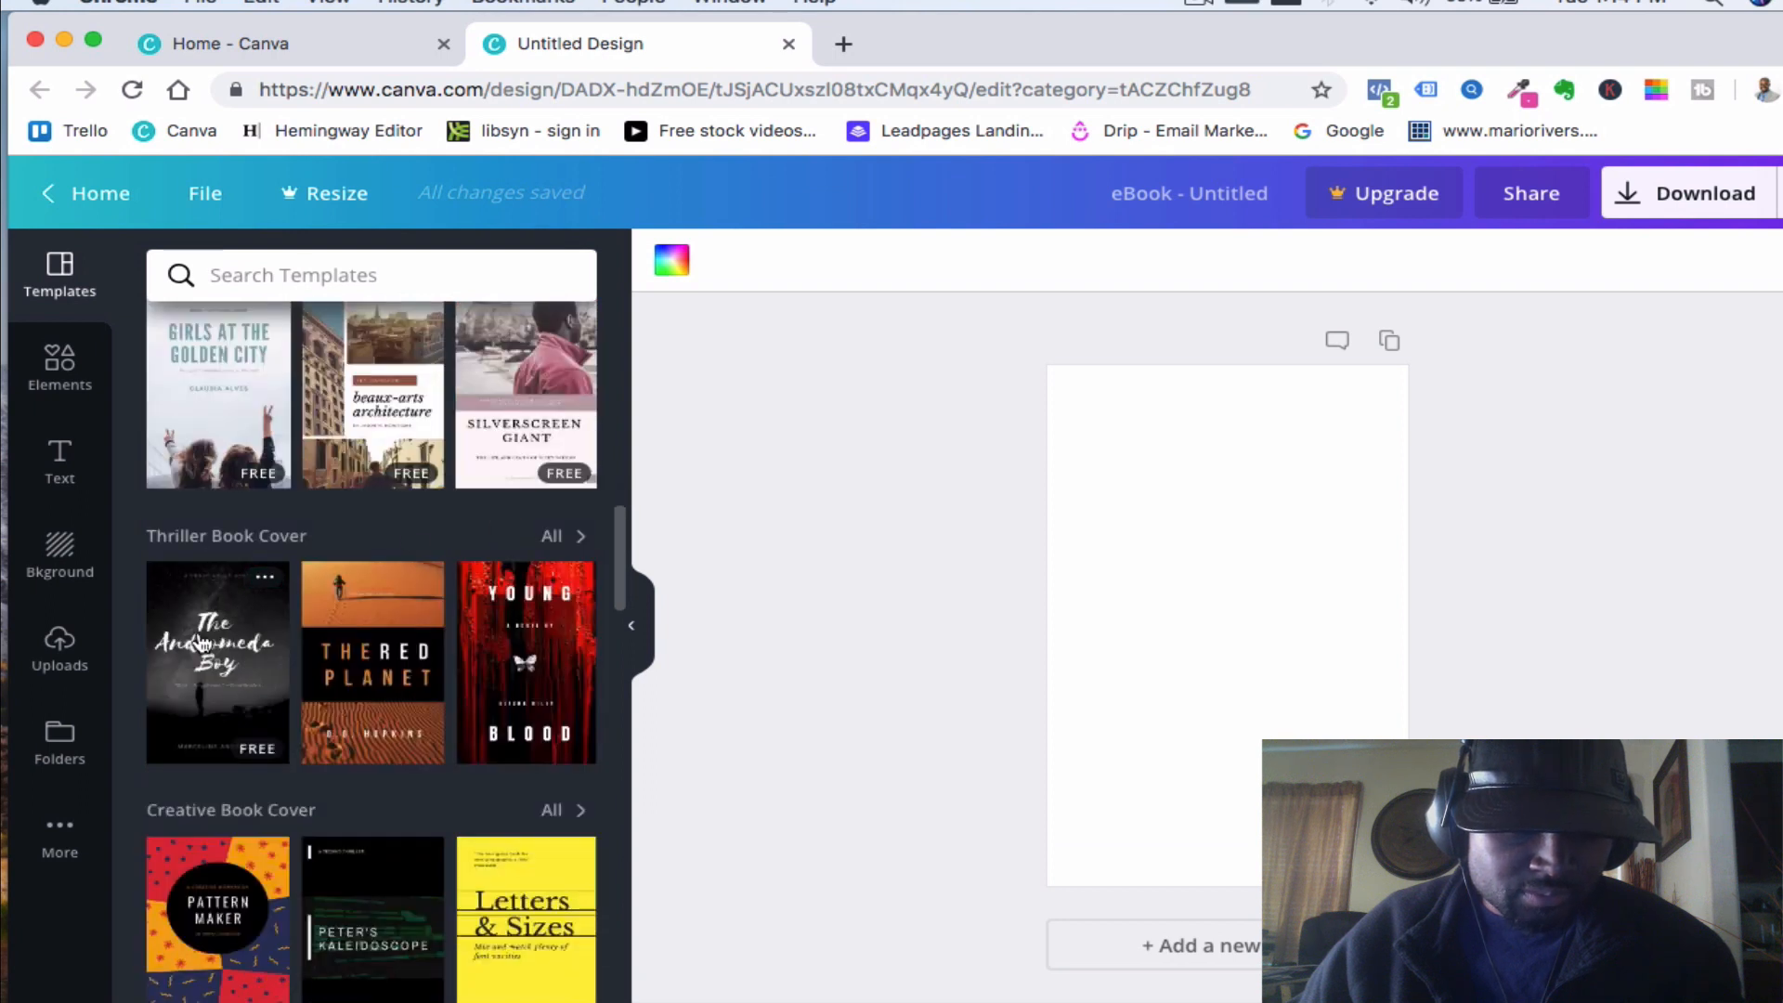
scroll(201, 644, "down", 2)
scroll(481, 518, "down", 3)
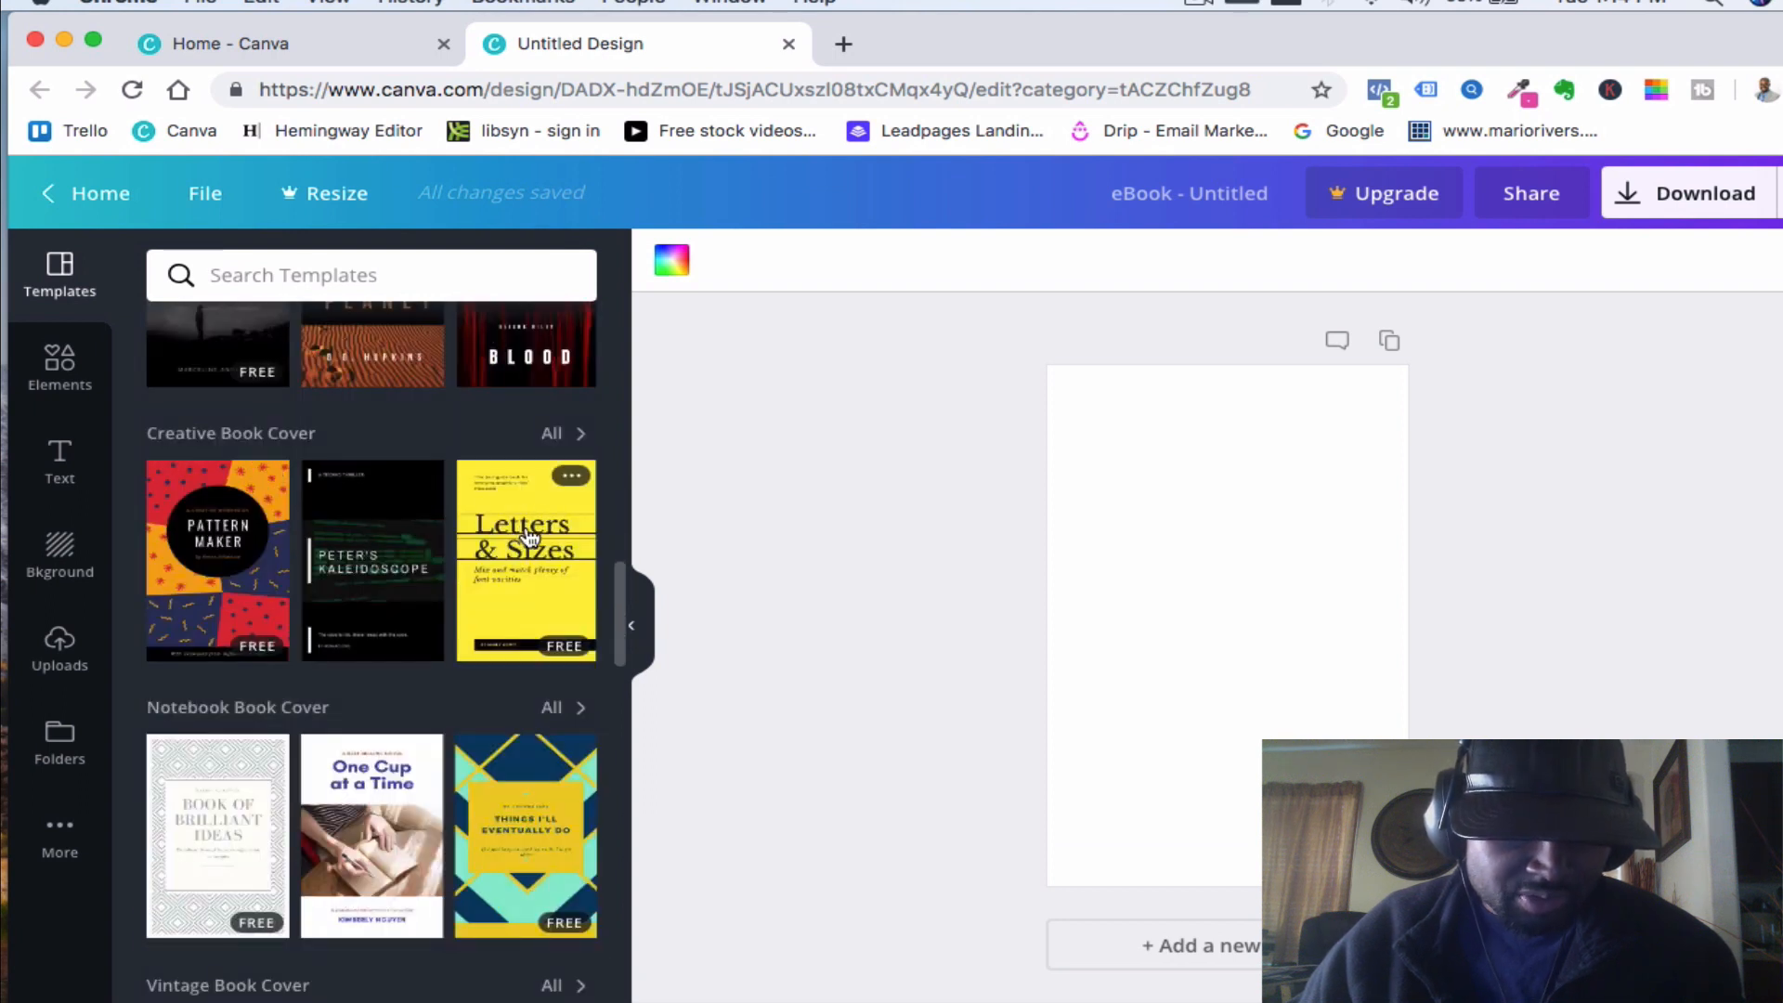
scroll(527, 537, "down", 2)
scroll(193, 628, "down", 2)
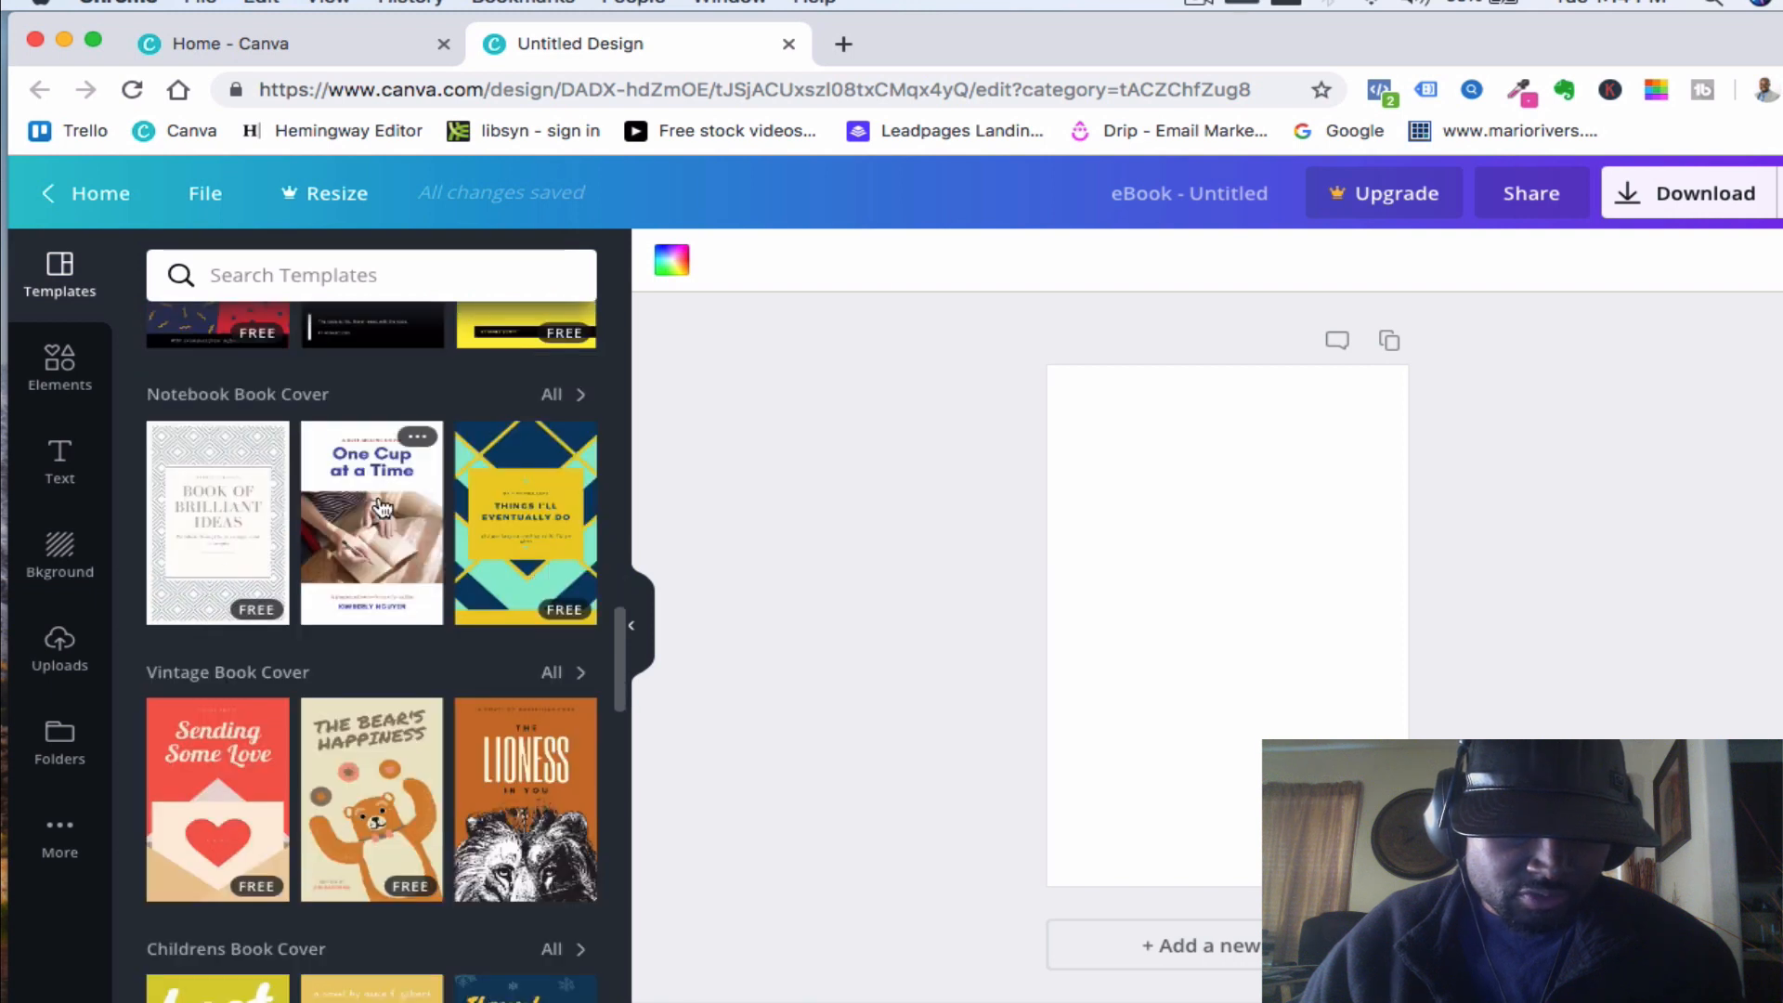
scroll(255, 527, "down", 5)
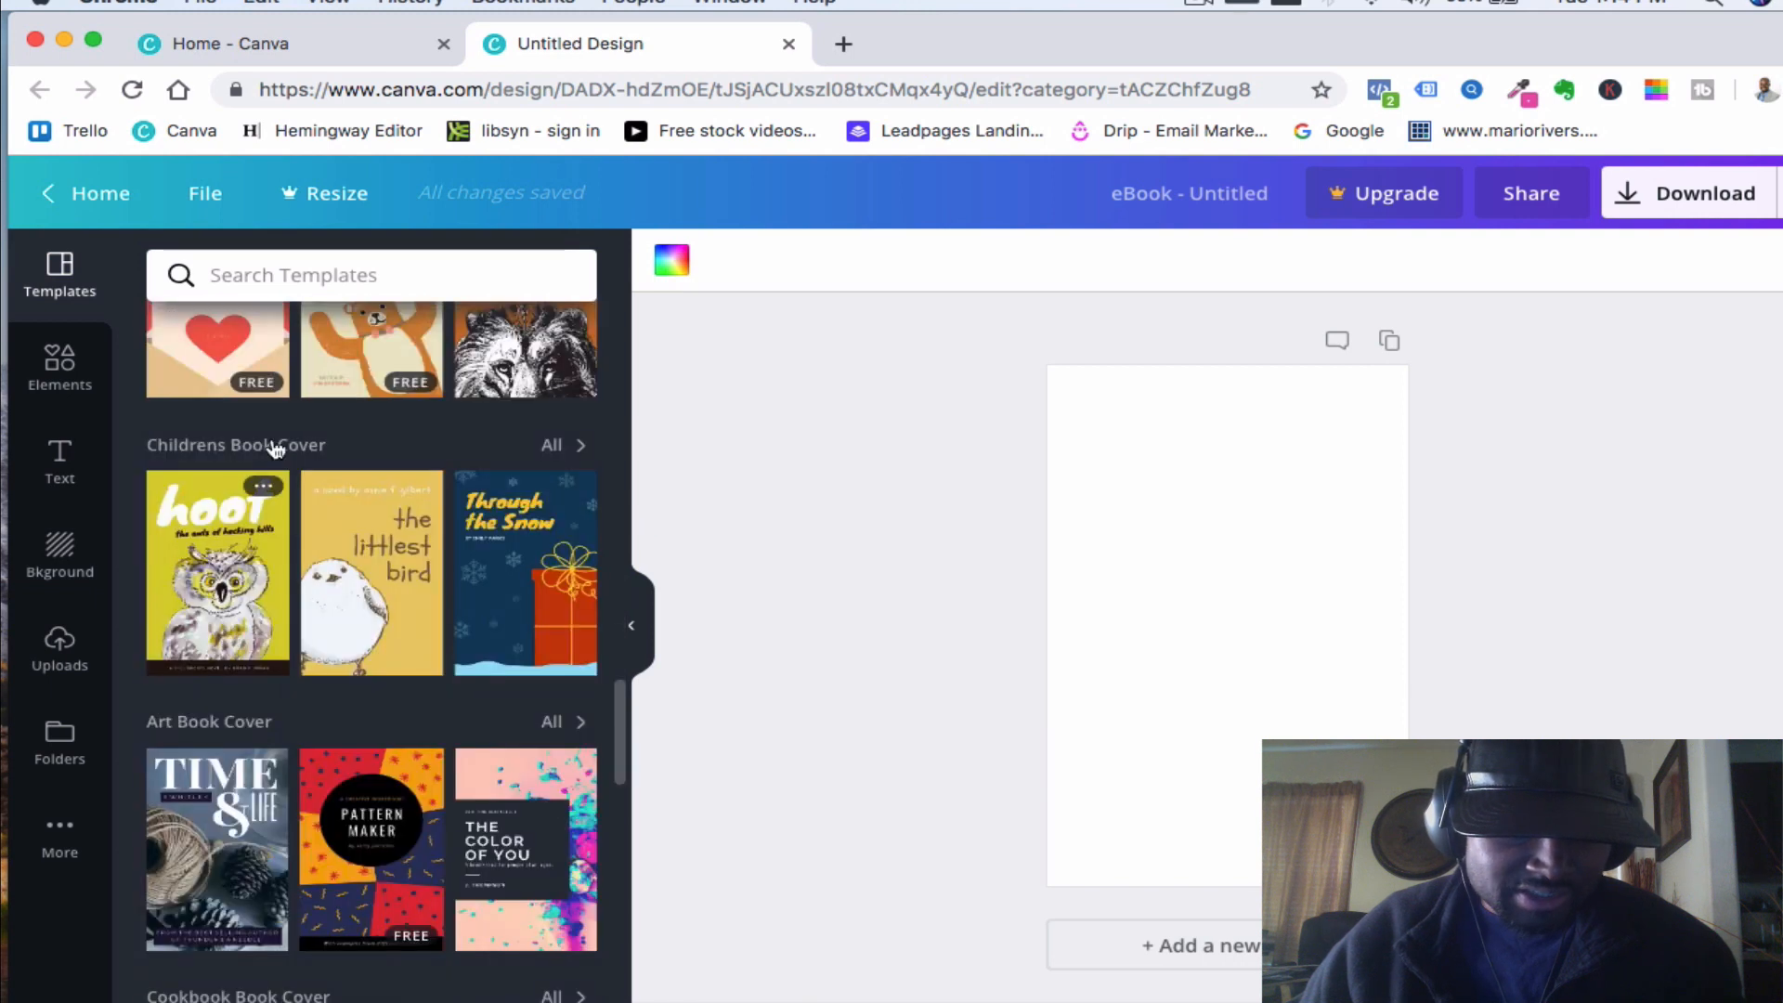
scroll(390, 353, "up", 2)
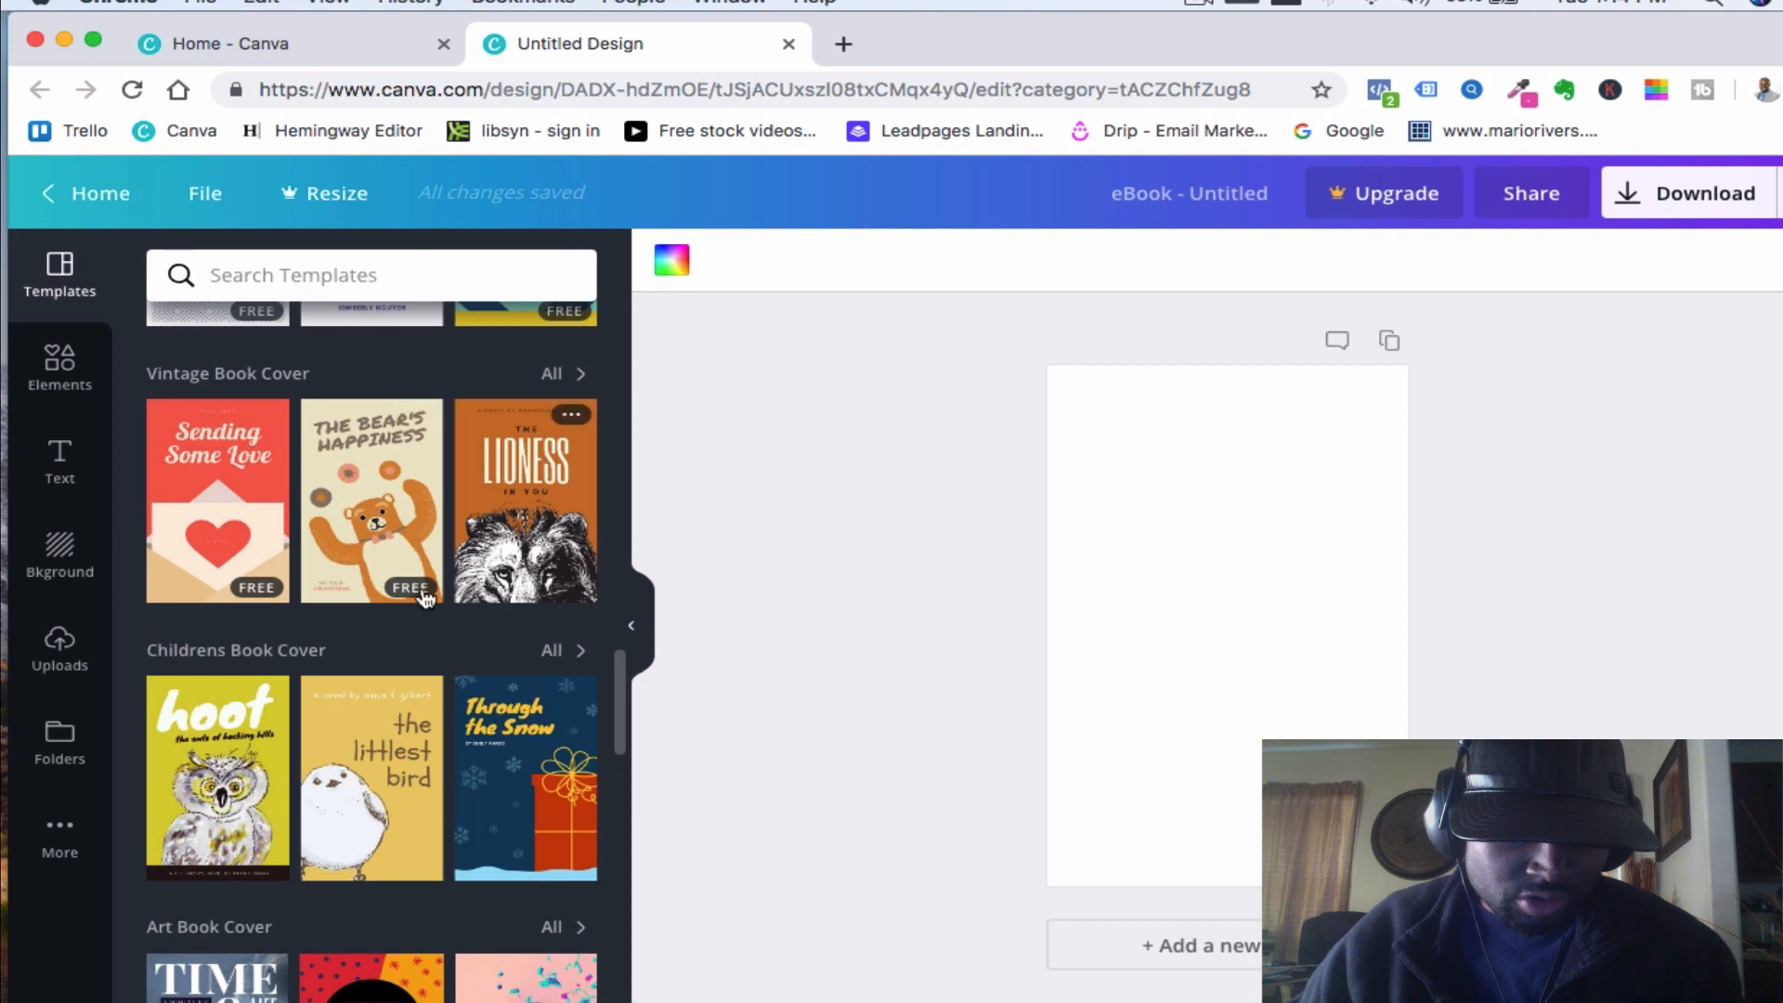
scroll(223, 669, "down", 2)
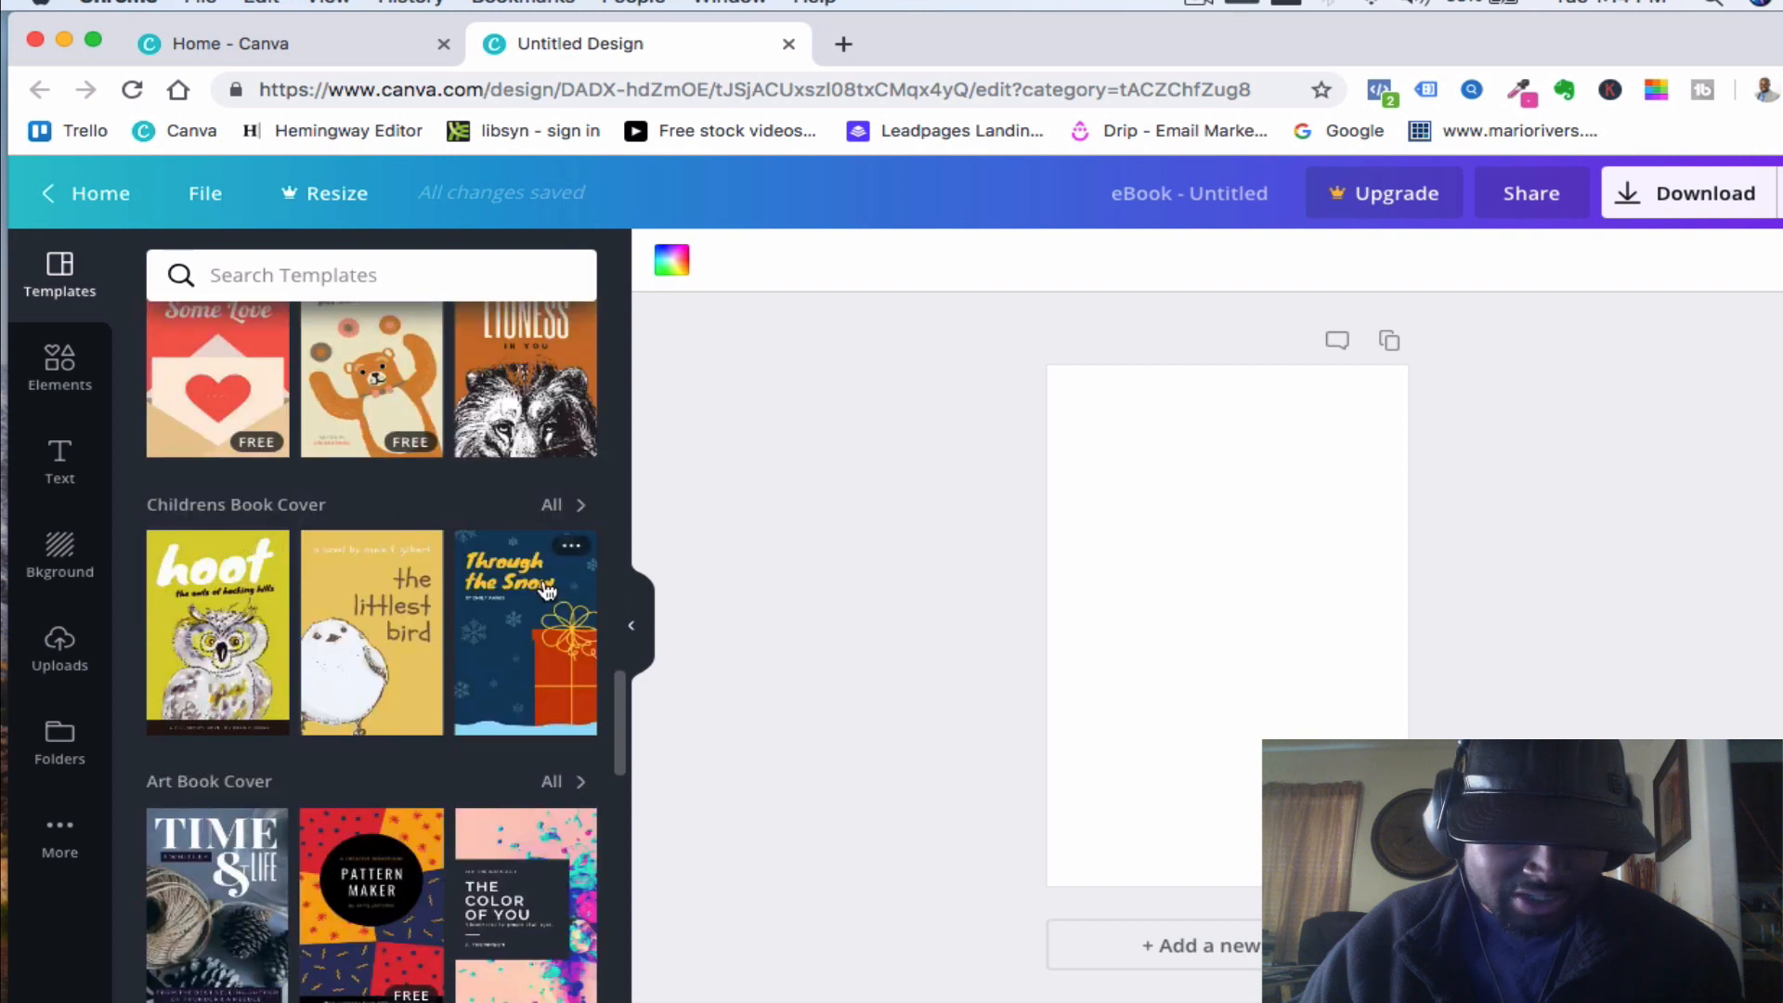
scroll(510, 595, "down", 2)
scroll(222, 650, "up", 5)
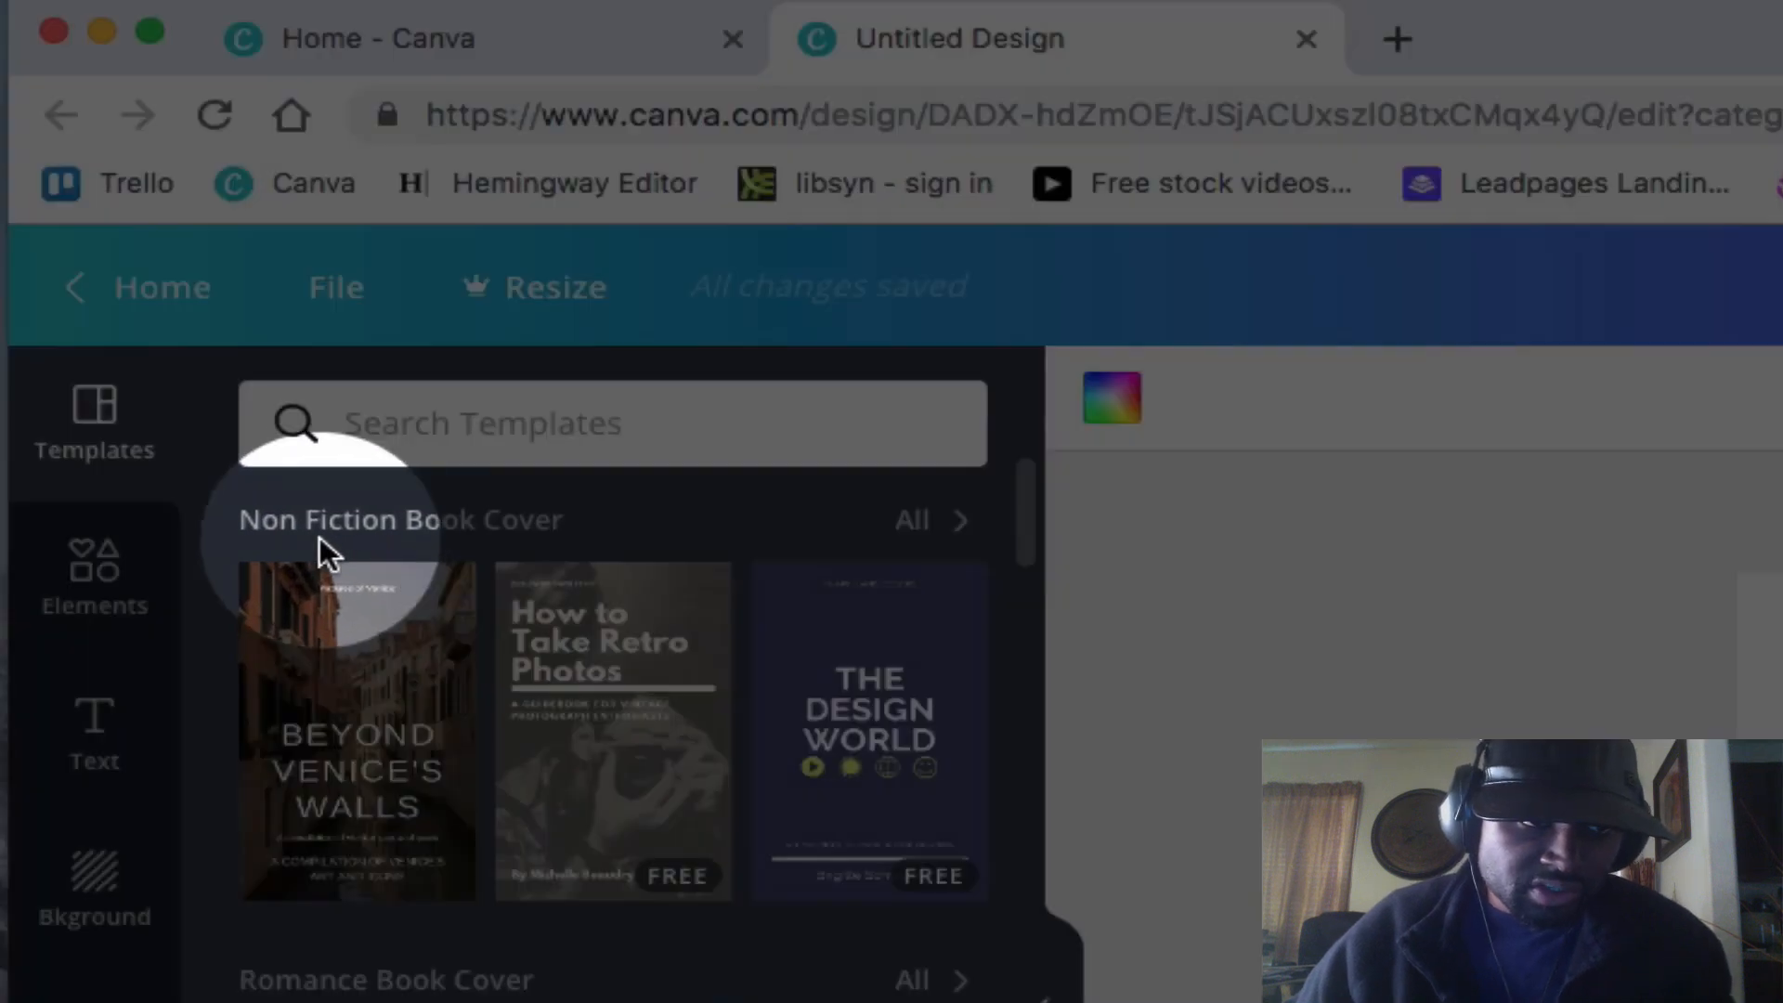
- Show all Non Fiction Book Cover templates and apply The Heist cover page to the blank design
left_click(920, 522)
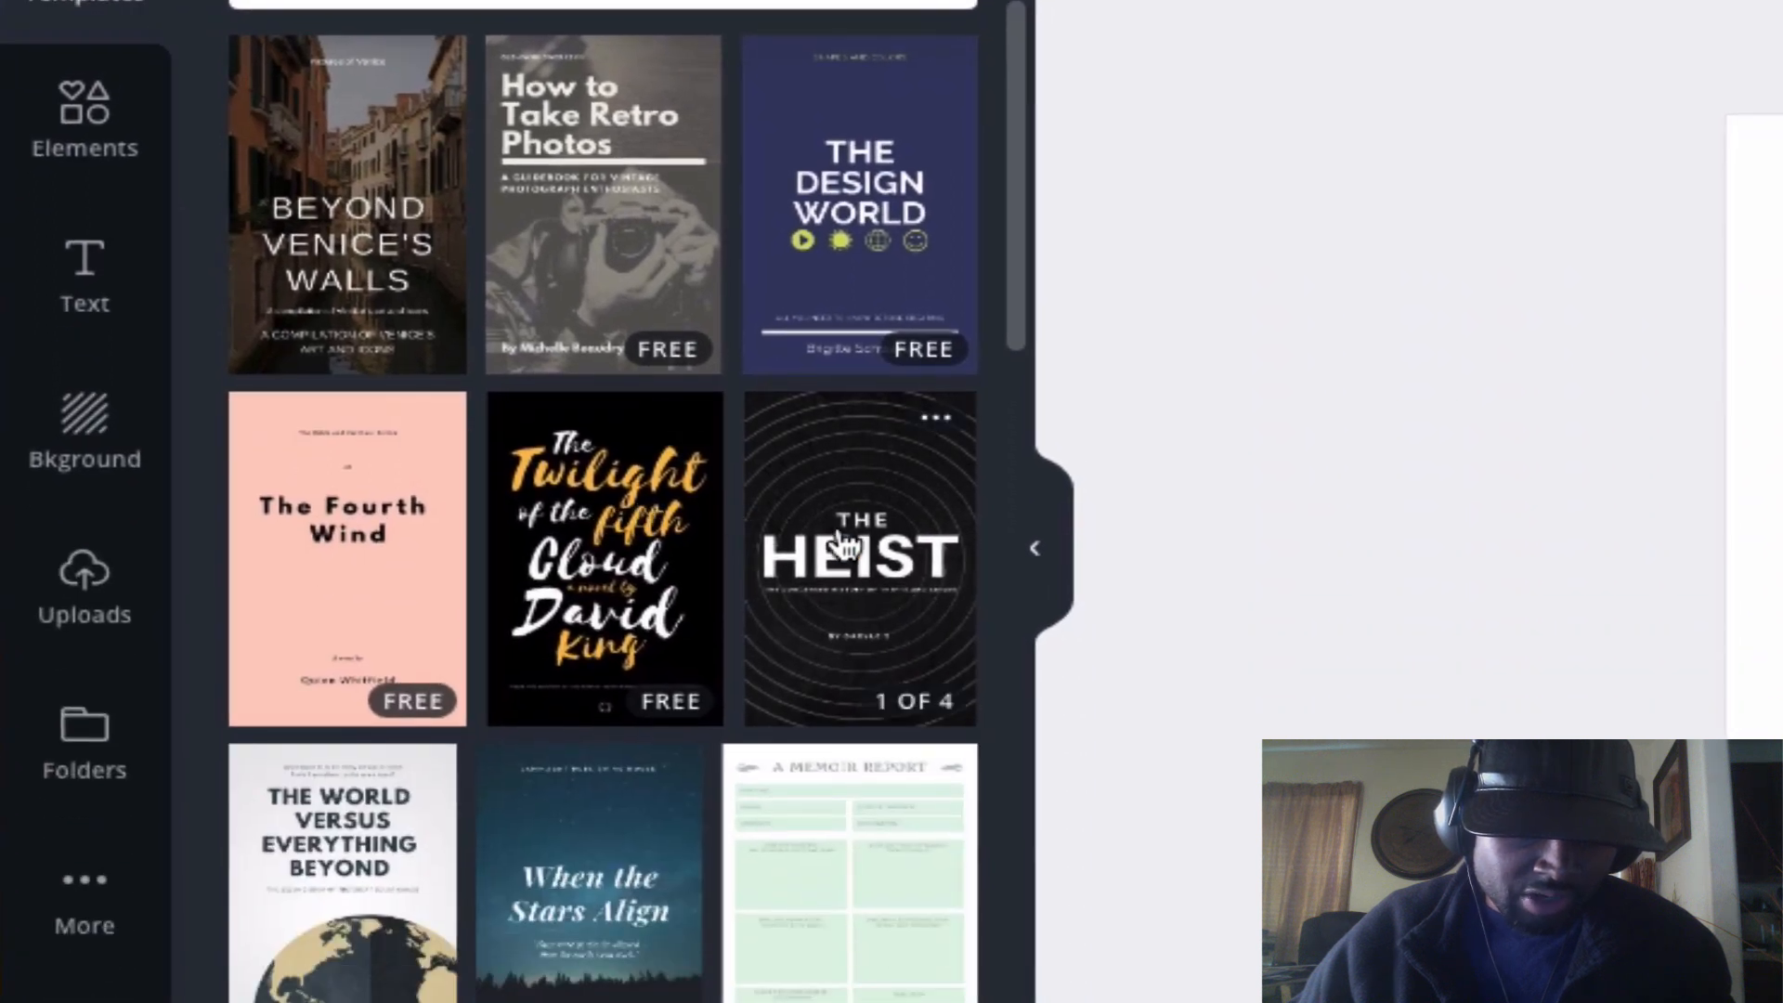
scroll(825, 428, "down", 3)
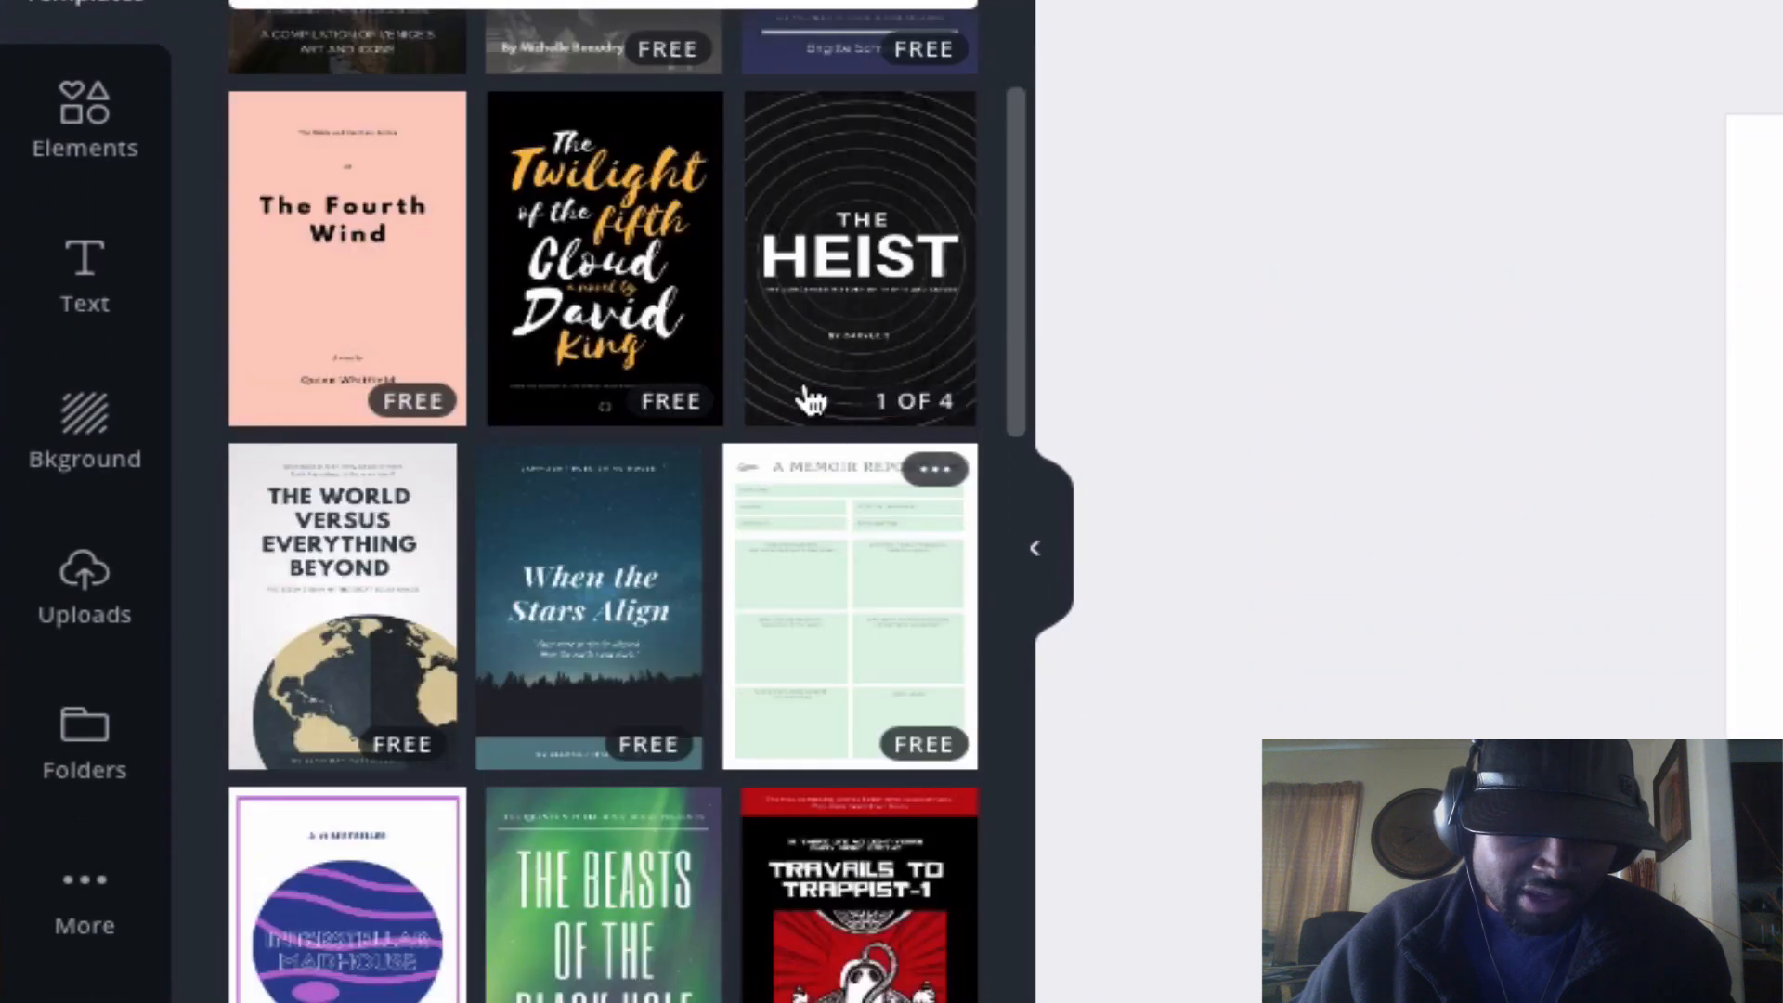
scroll(278, 269, "up", 3)
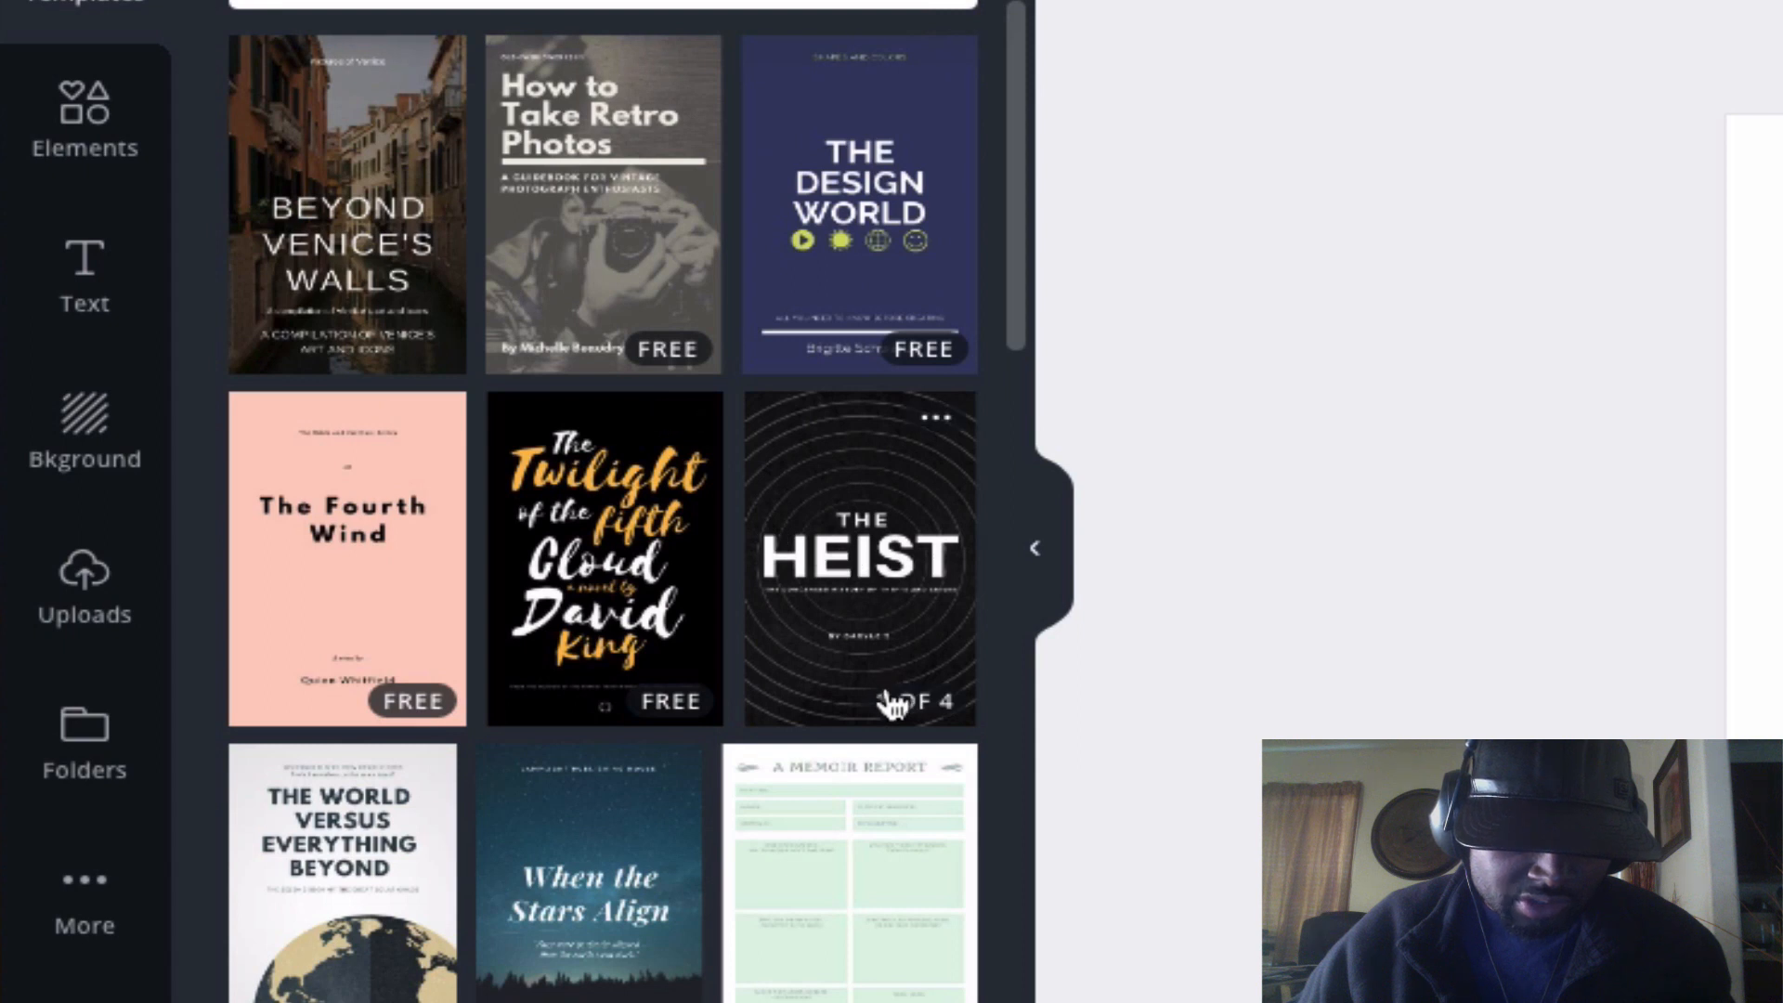
left_click(855, 546)
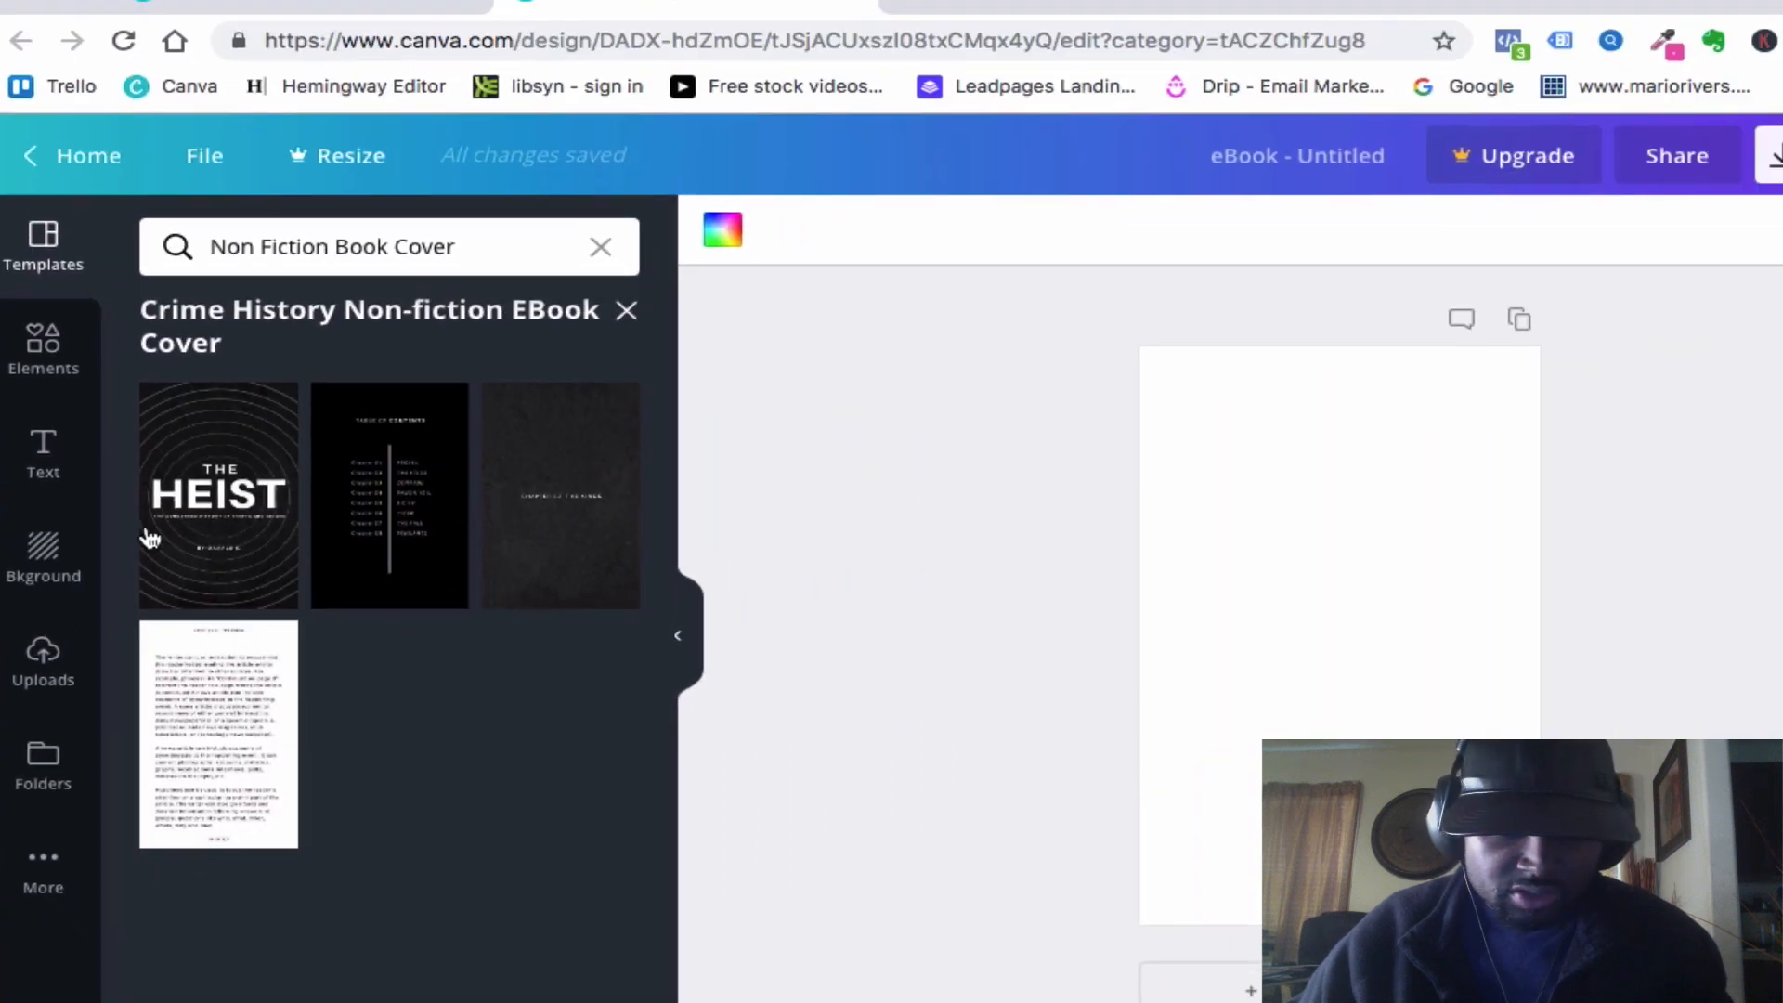
left_click(253, 368)
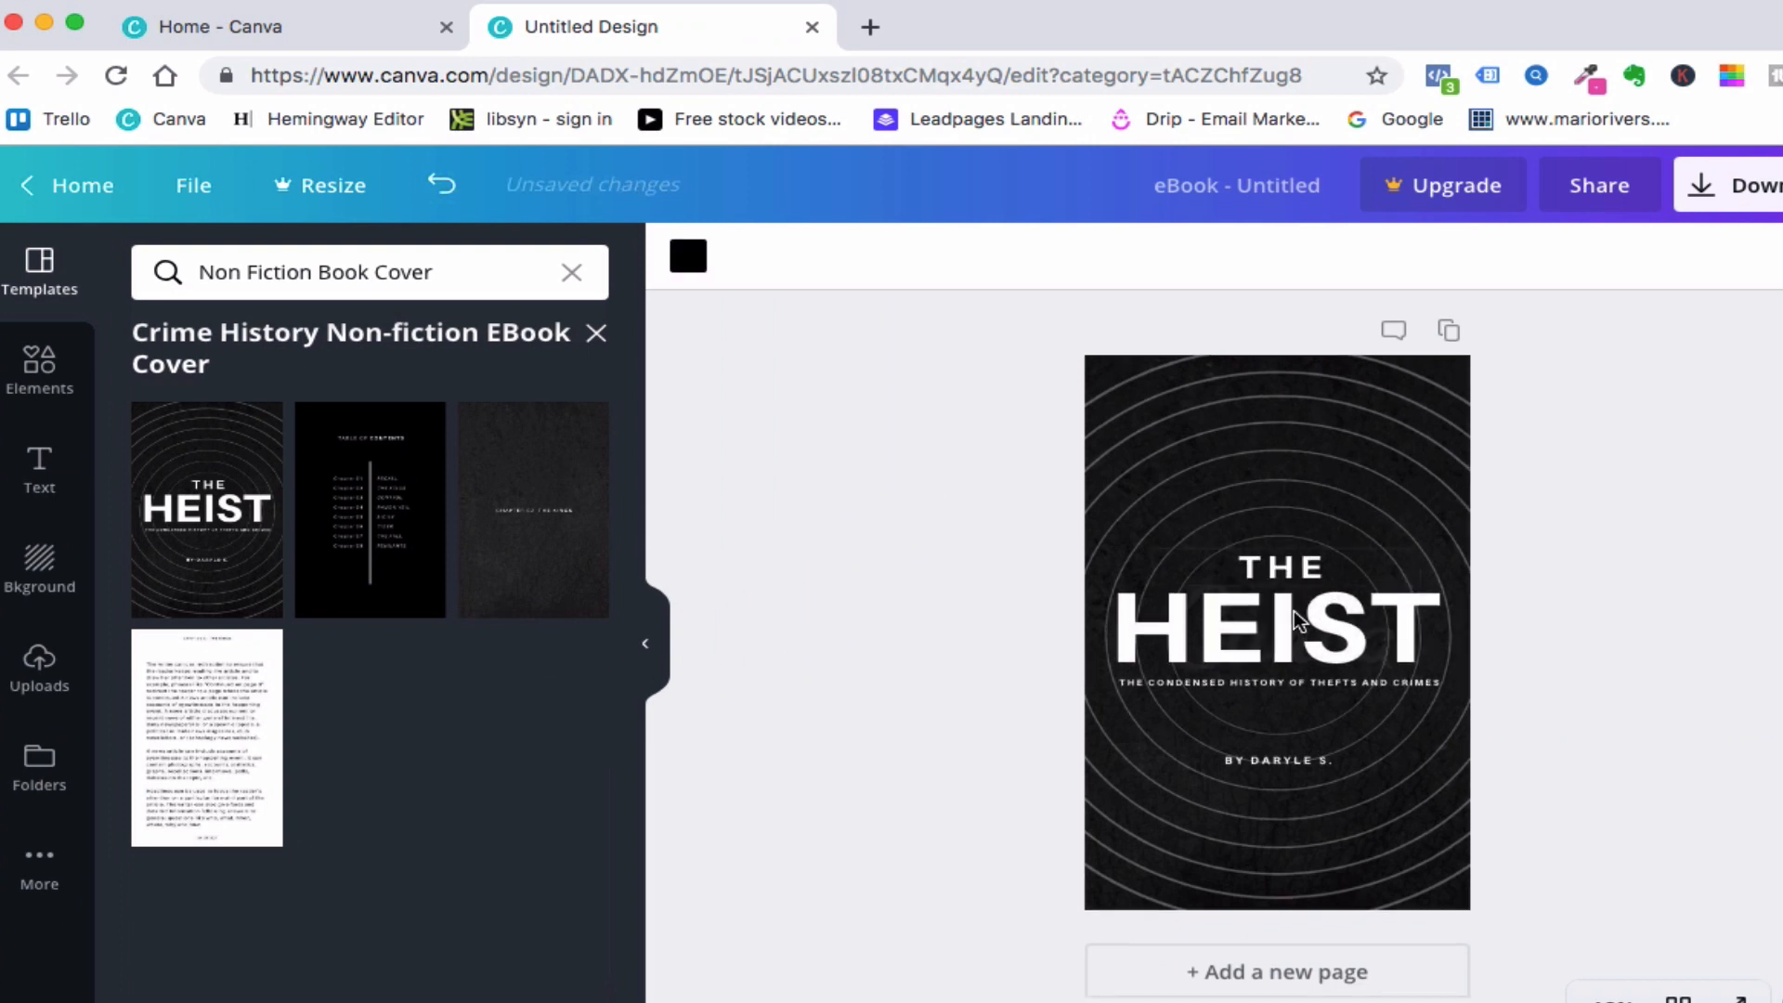
- Add a second page and apply the table of contents template from the Crime History set to it
left_click(1264, 971)
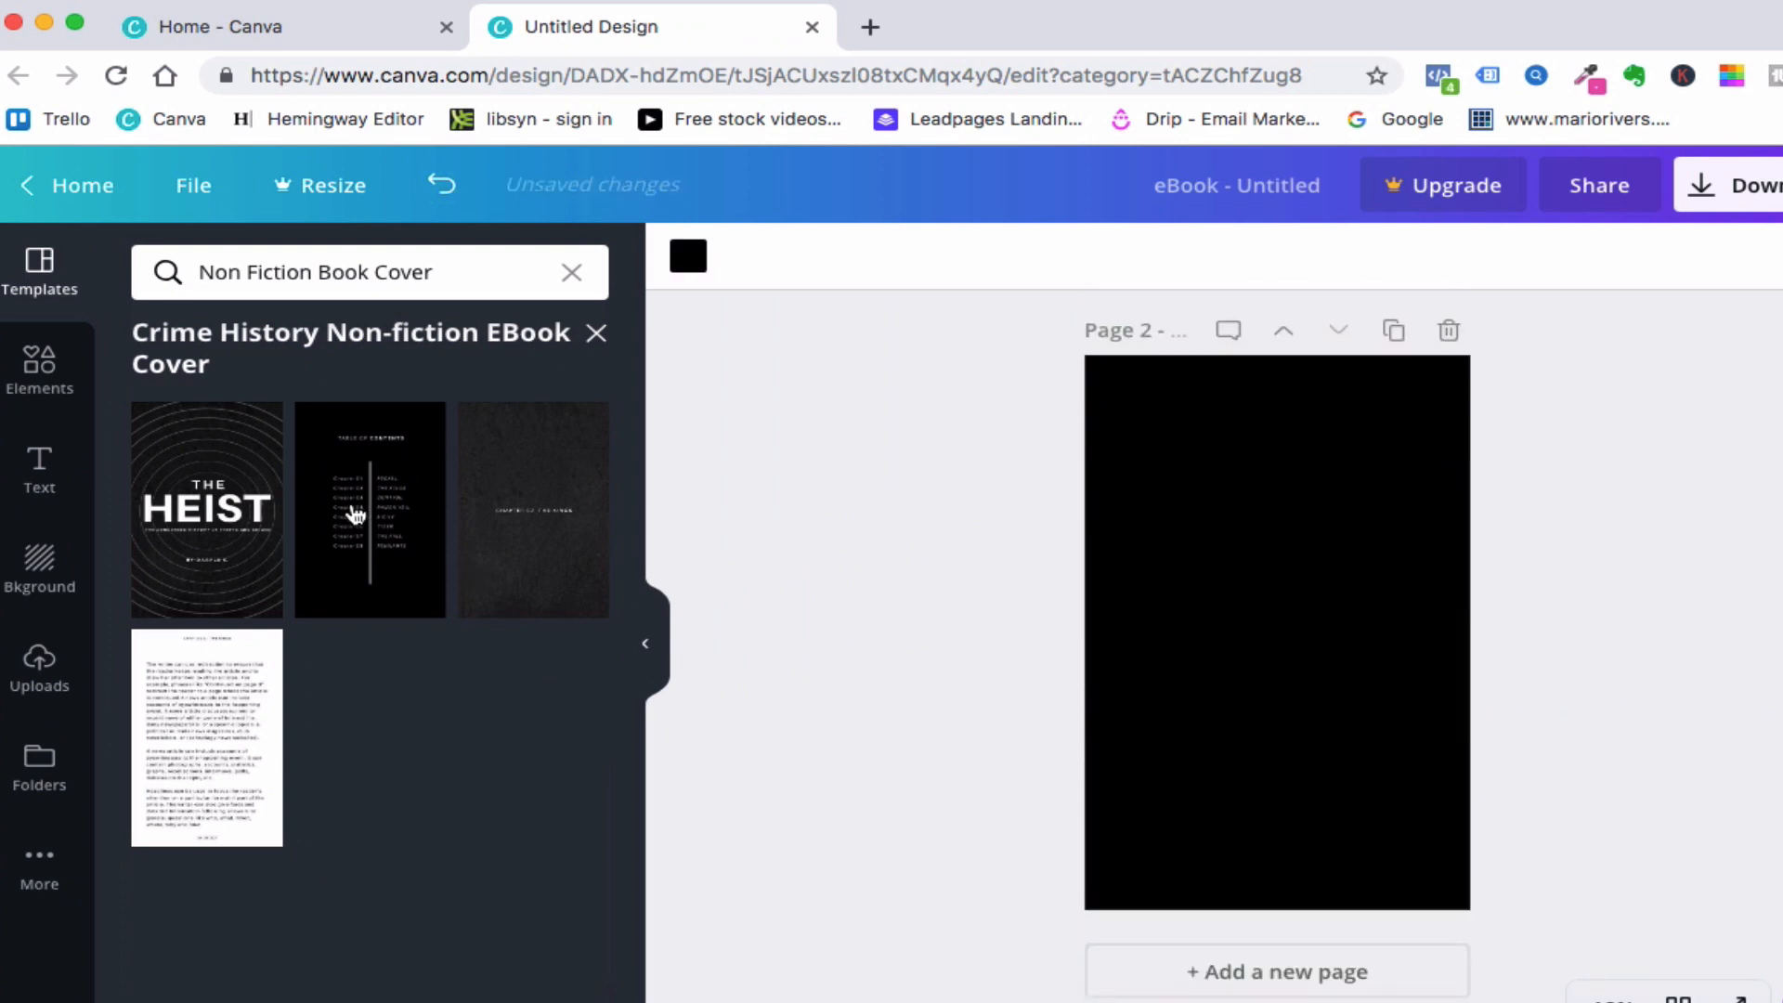
left_click(356, 514)
- Replace the cover's small title word "THE" with "My Book"
scroll(1270, 538, "up", 7)
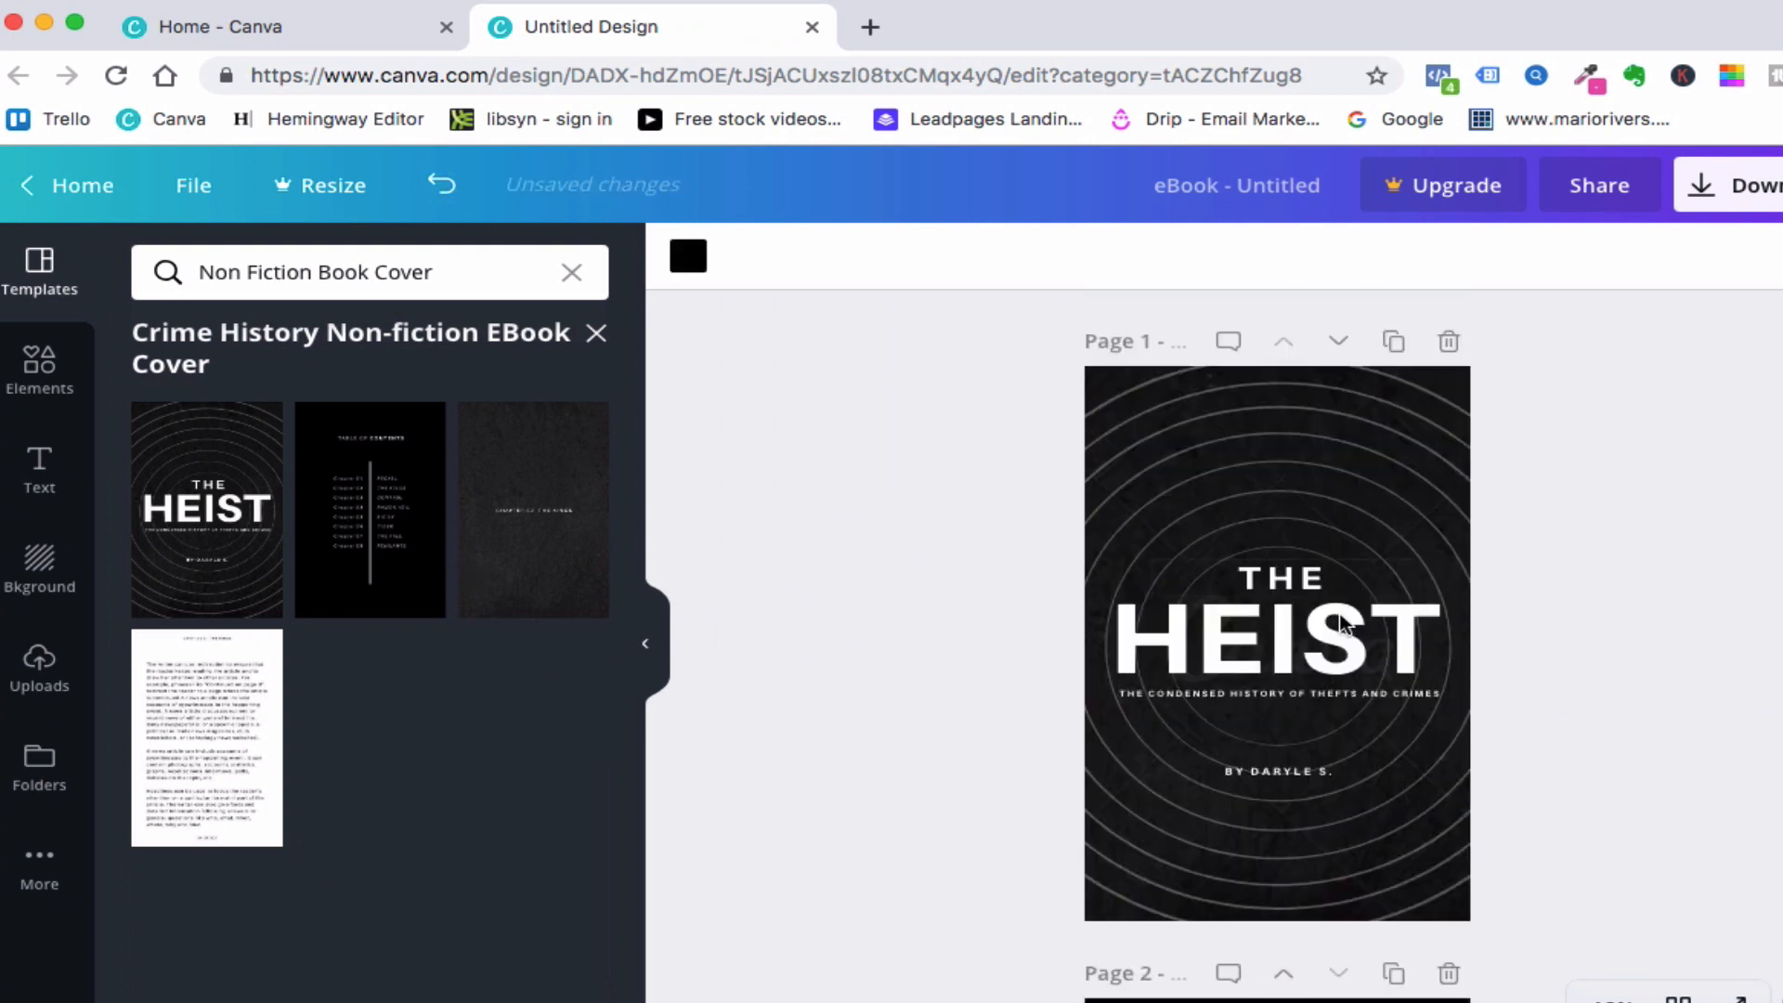
left_click(1274, 568)
left_click(1240, 576)
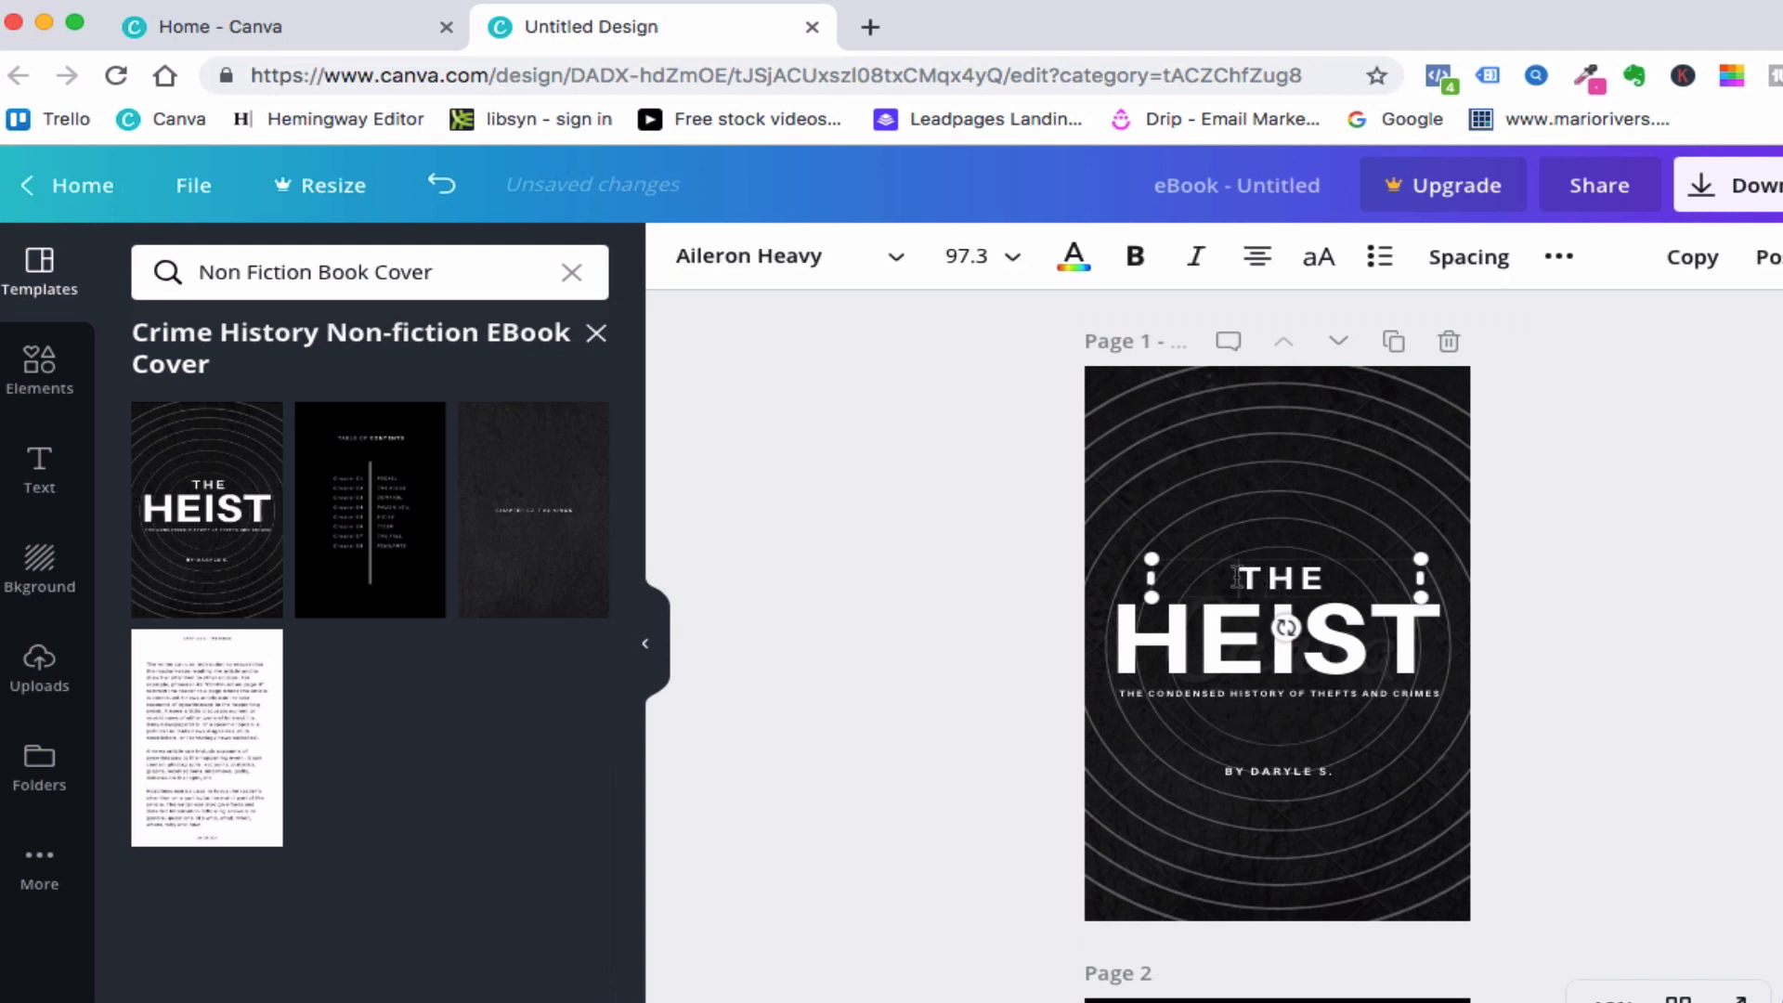
left_click_drag(1239, 576, 1324, 574)
type("My Book")
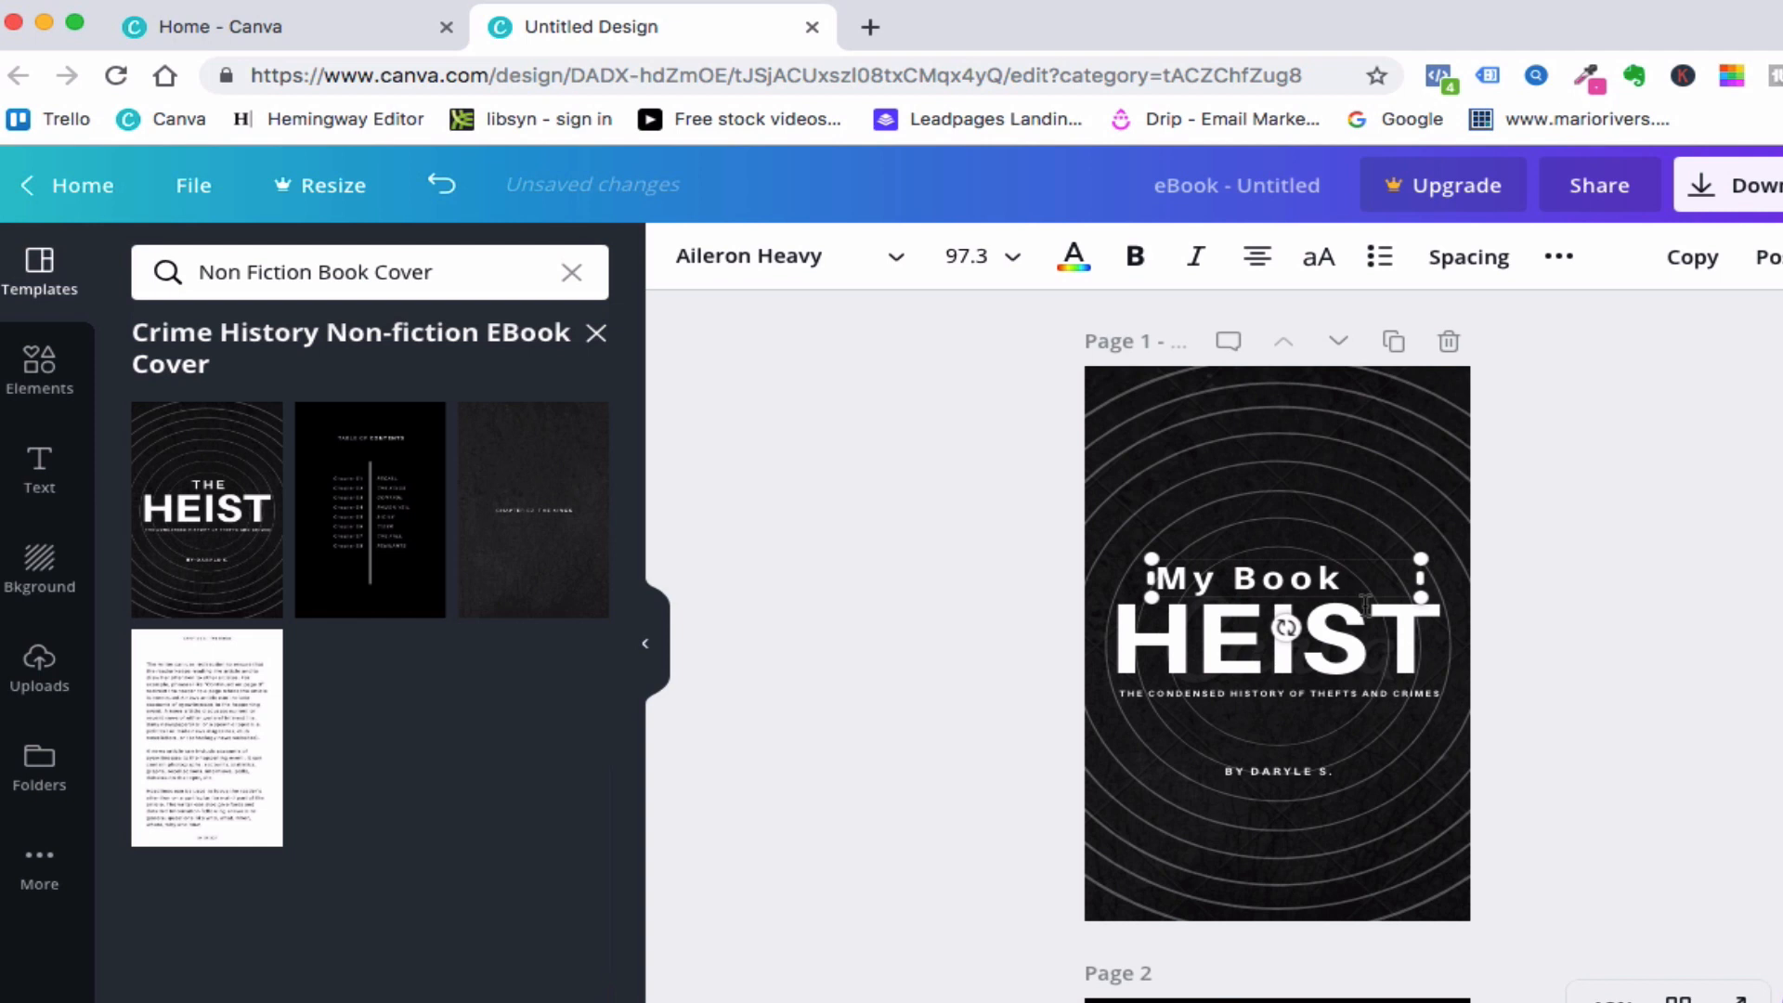
- Replace the large cover title "HEIST" with "GARDEN"
left_click(1118, 641)
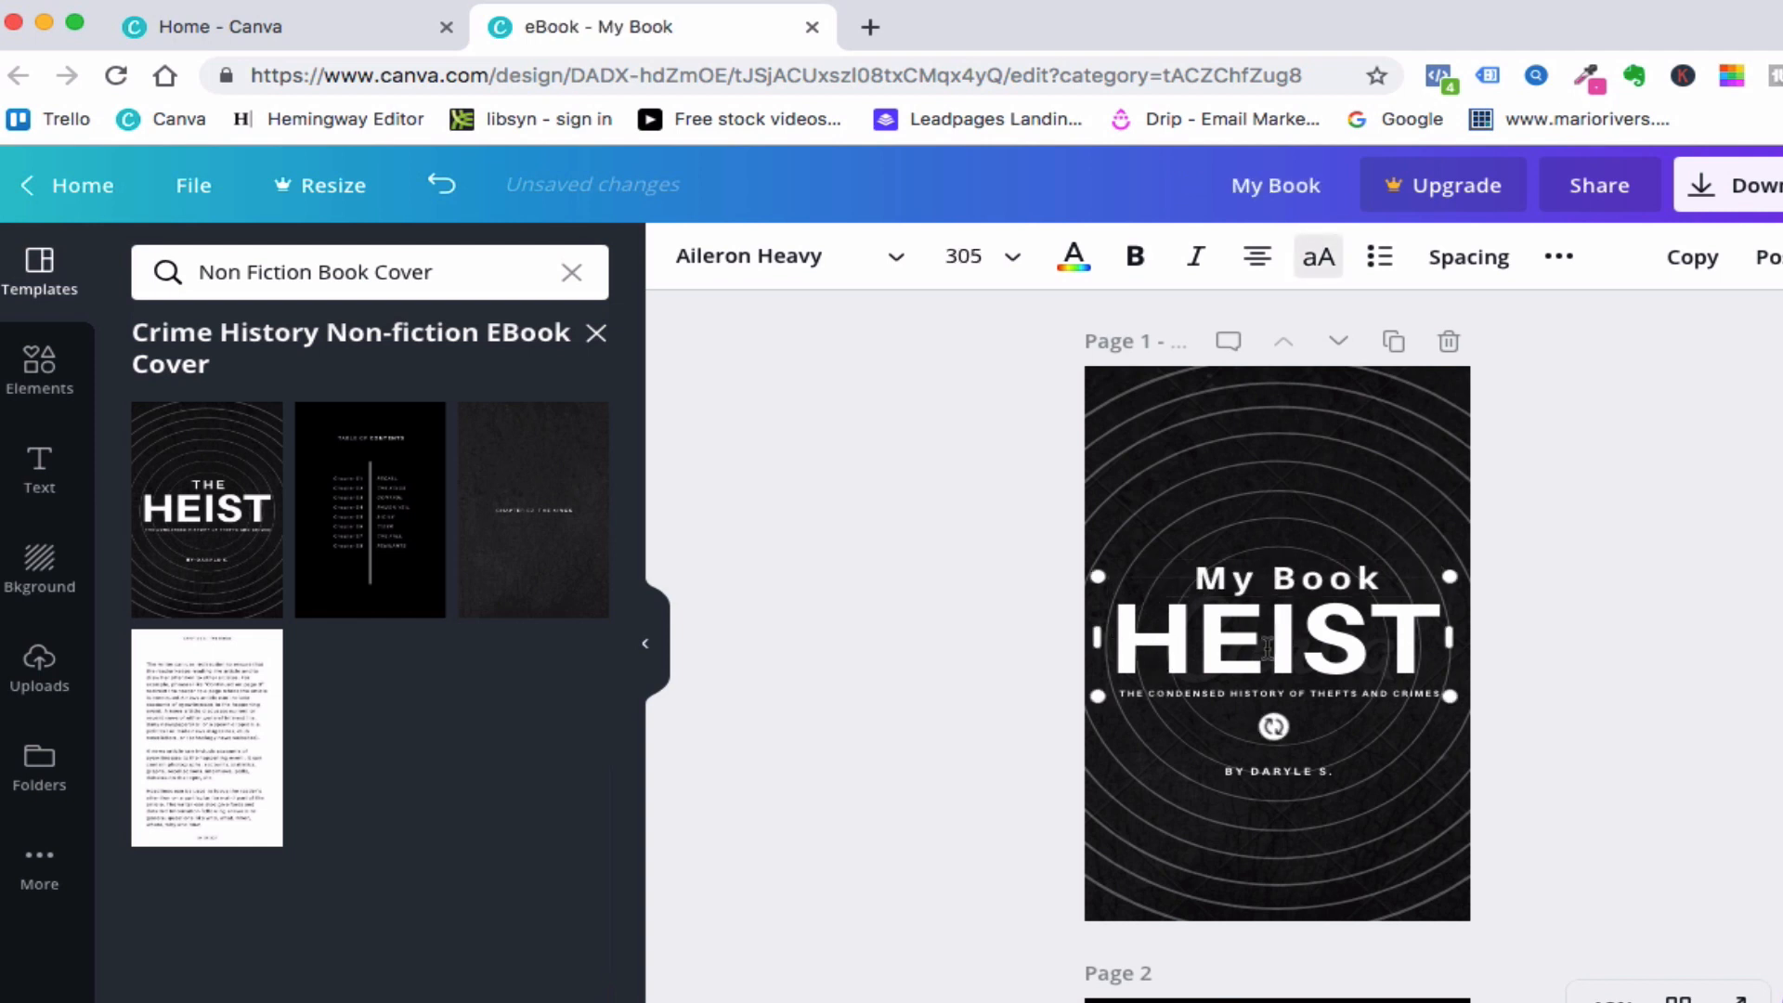
double_click(1294, 643)
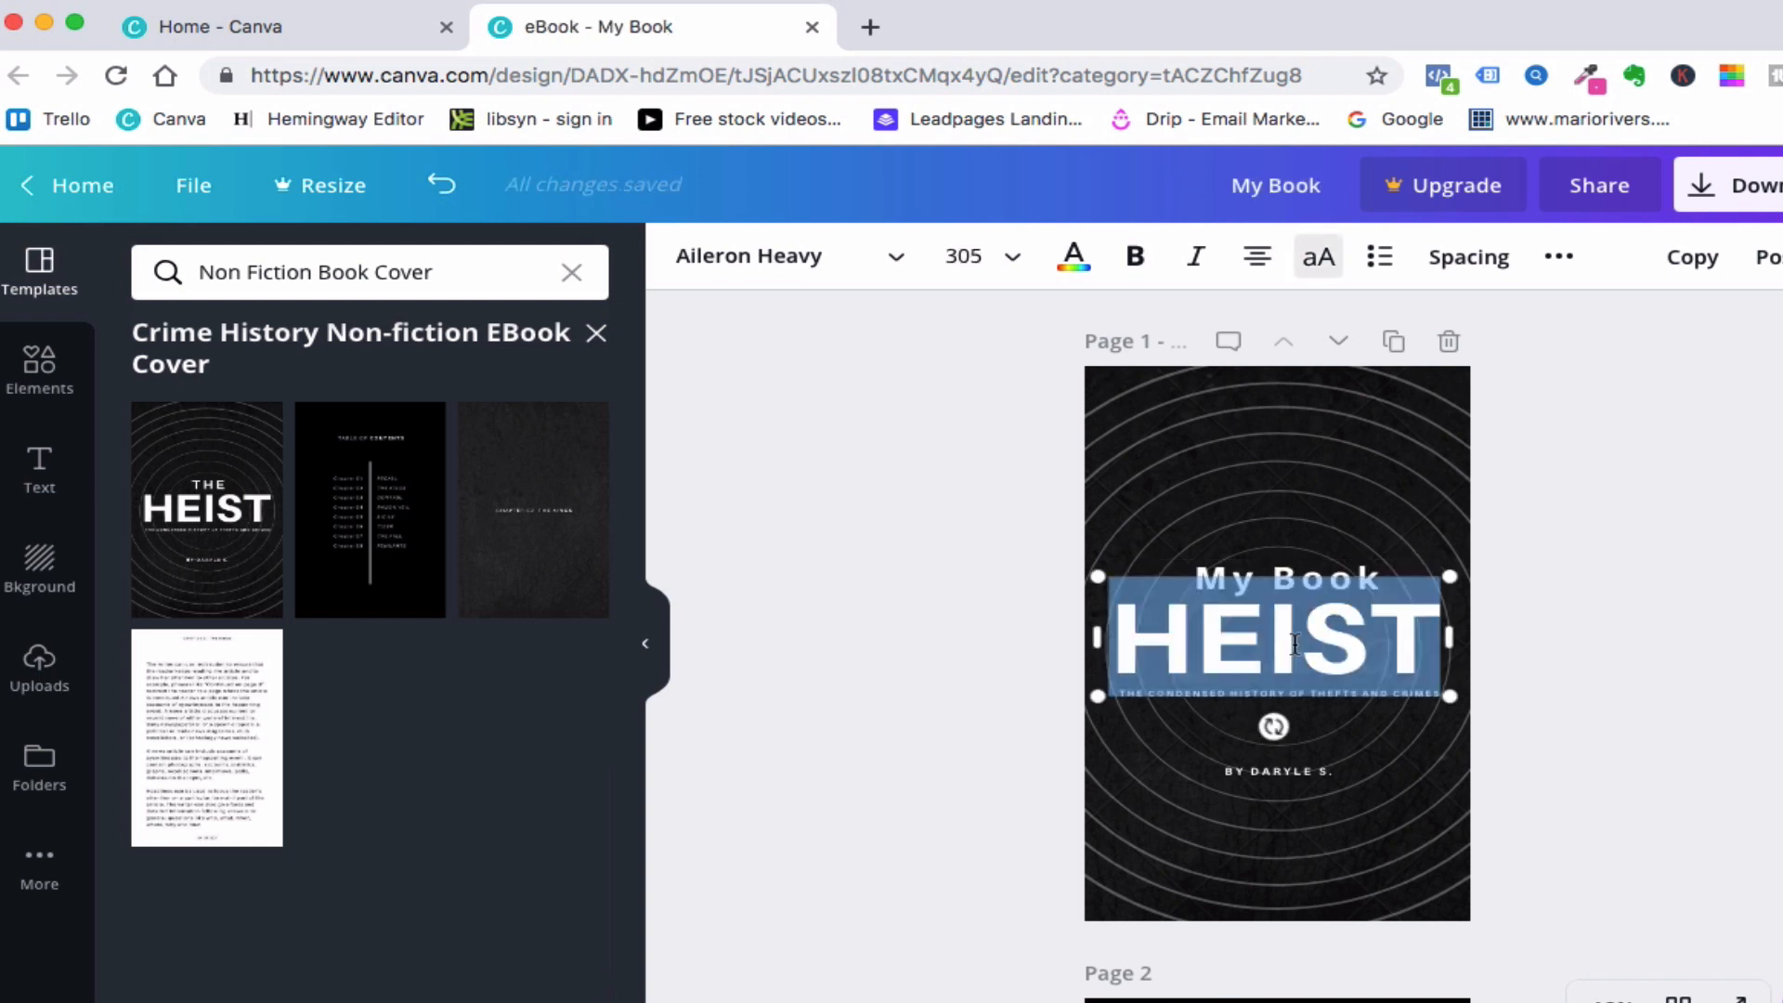
type("GARDEB")
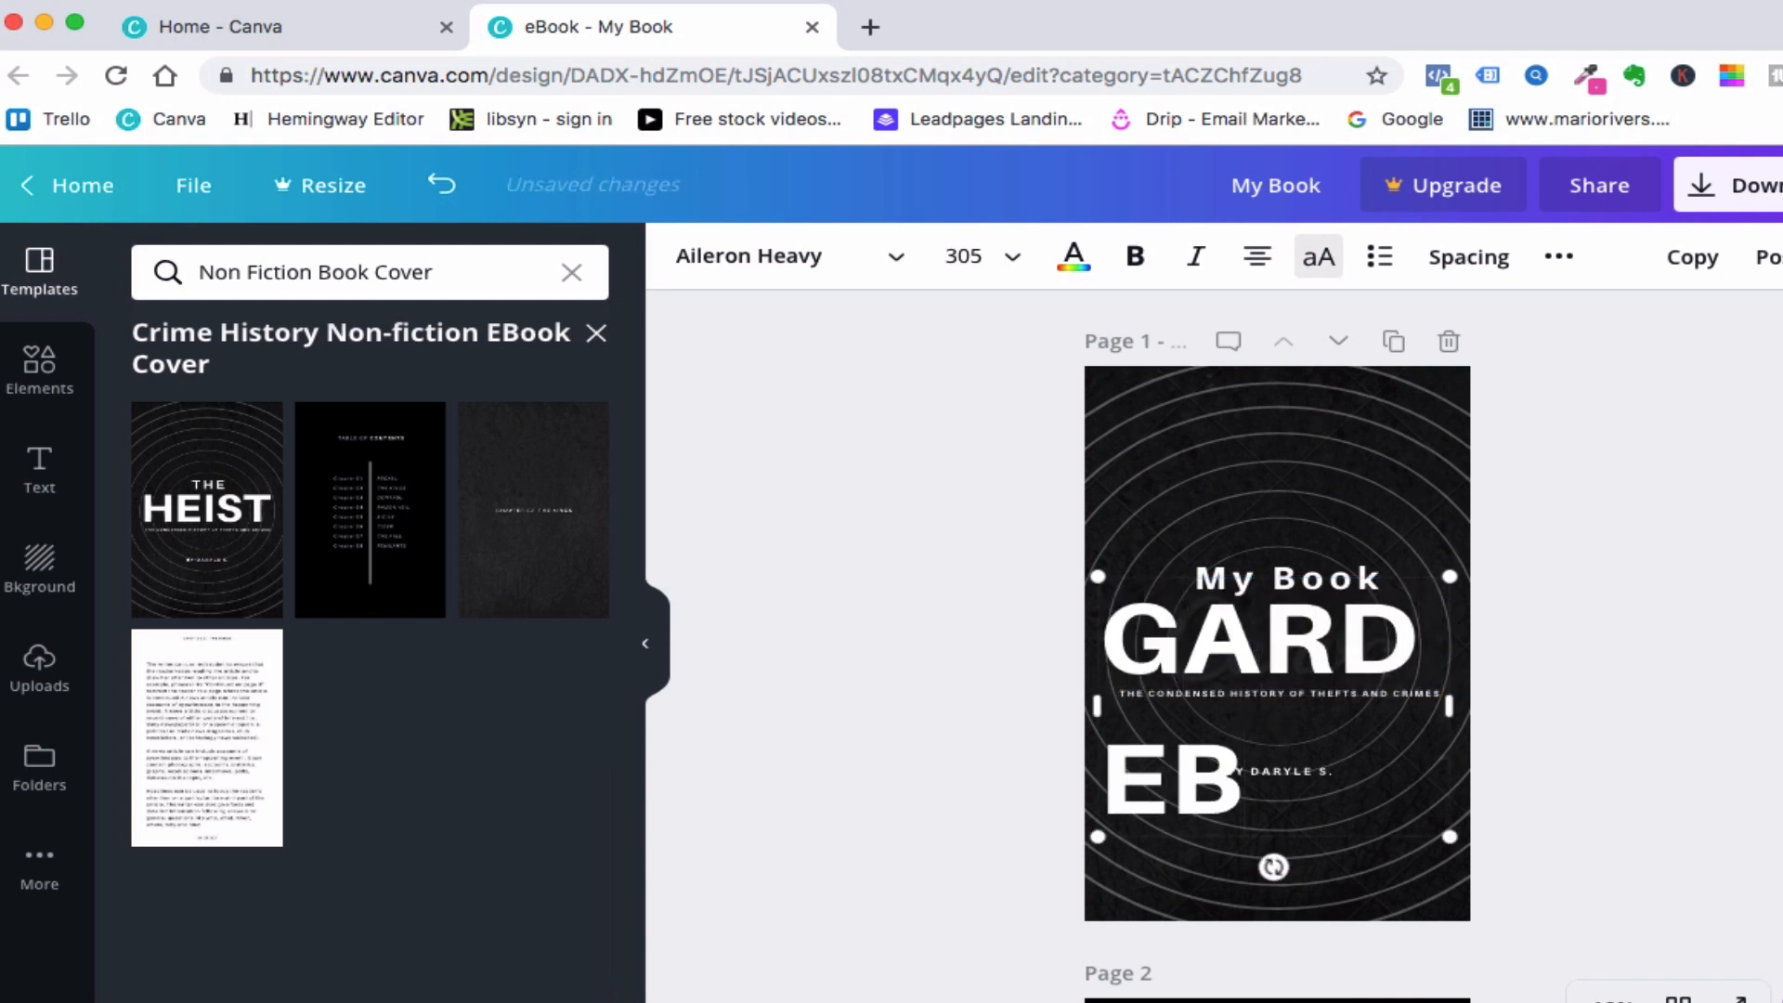
key("BackSpace")
type("N")
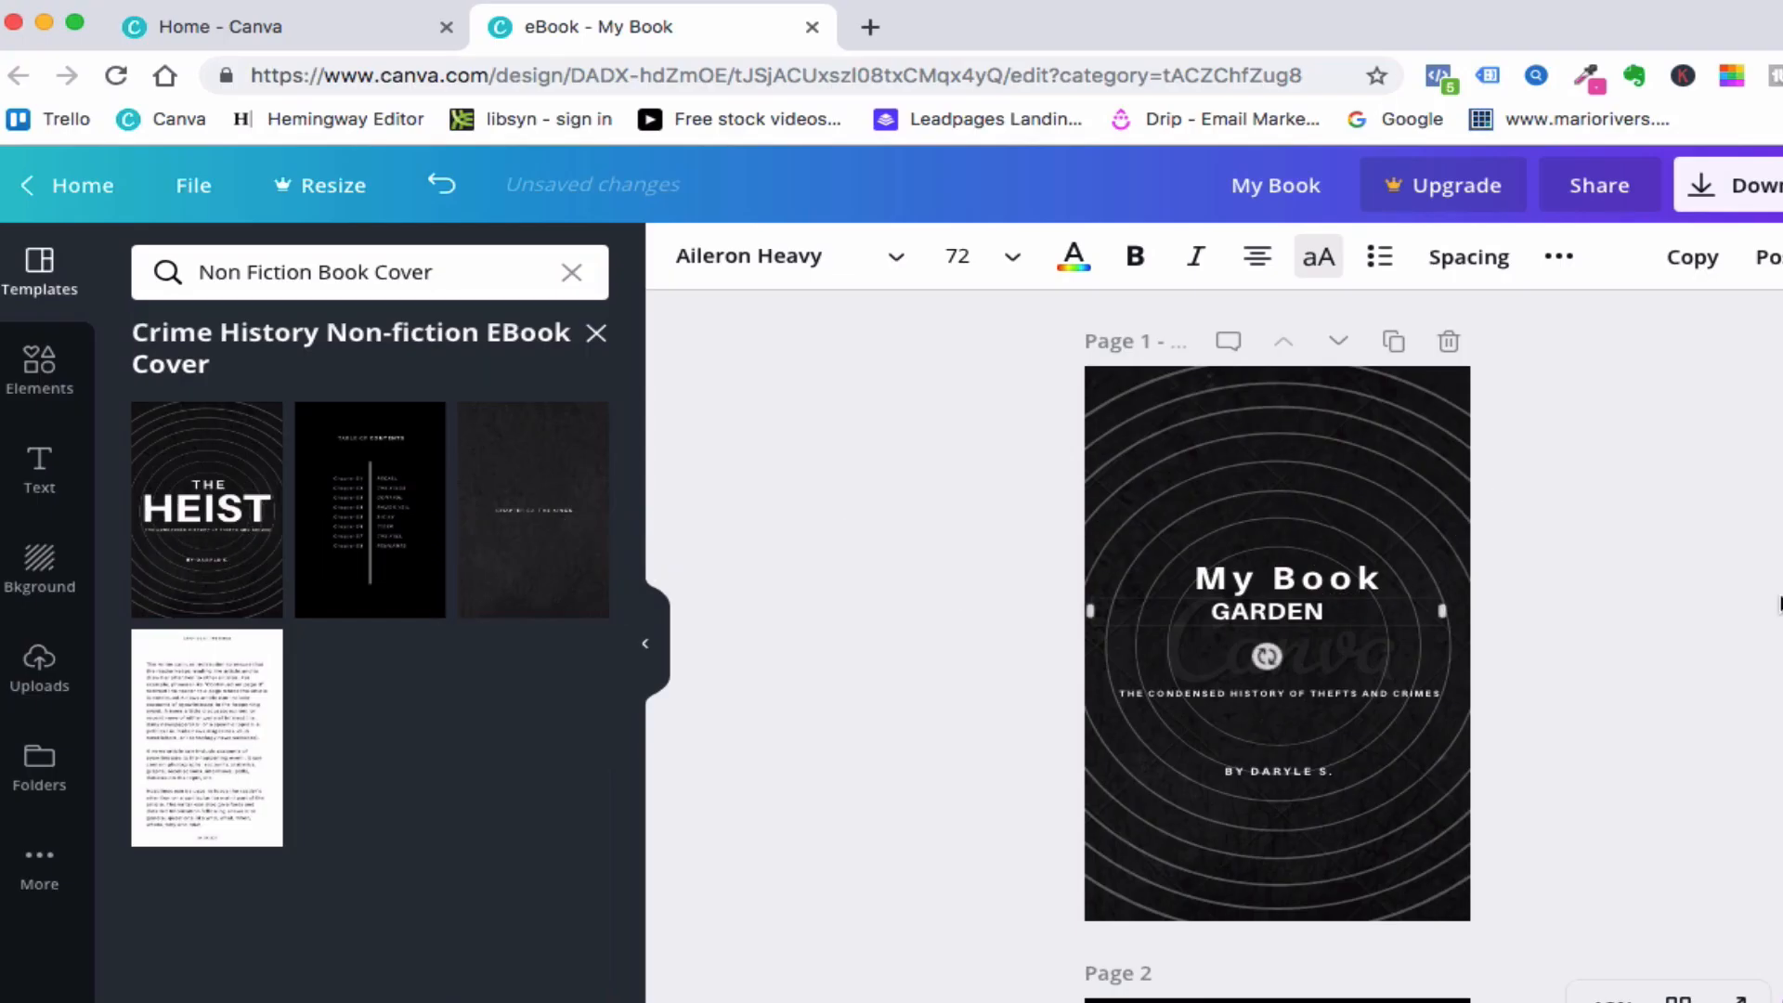
left_click(1314, 720)
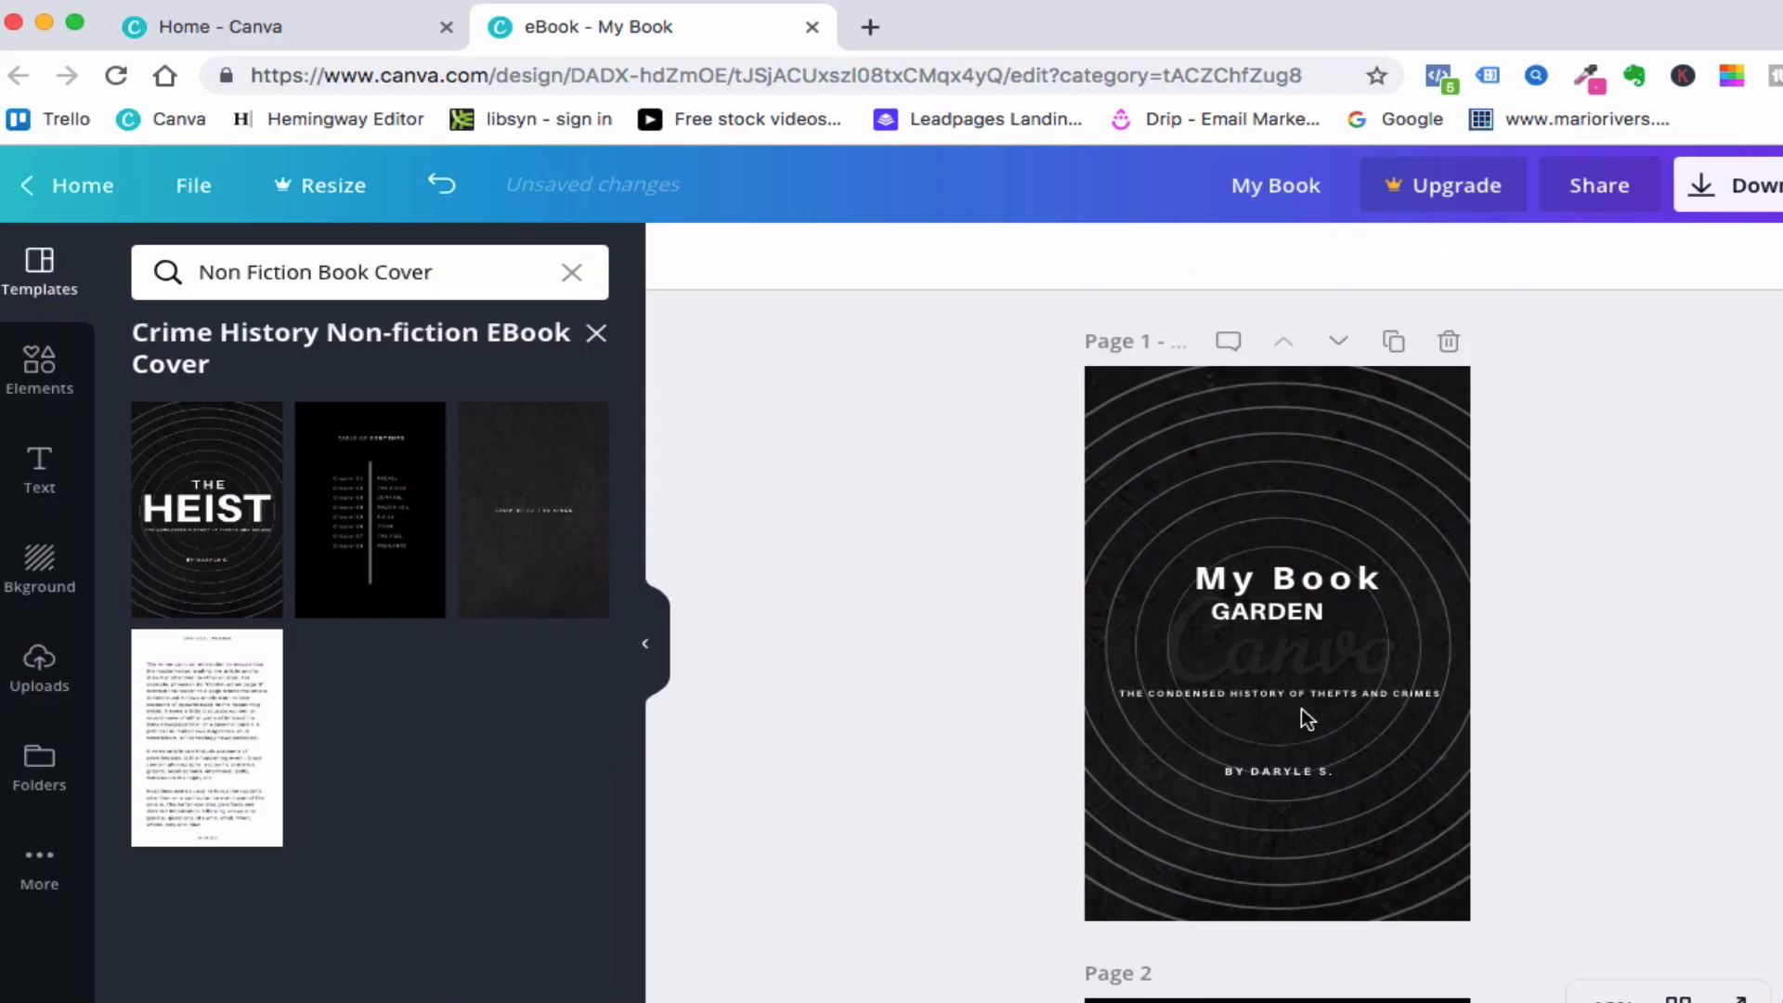
- Change the cover subtitle's font to Abhaya Libre SemiBold
left_click(1289, 692)
left_click(1290, 694)
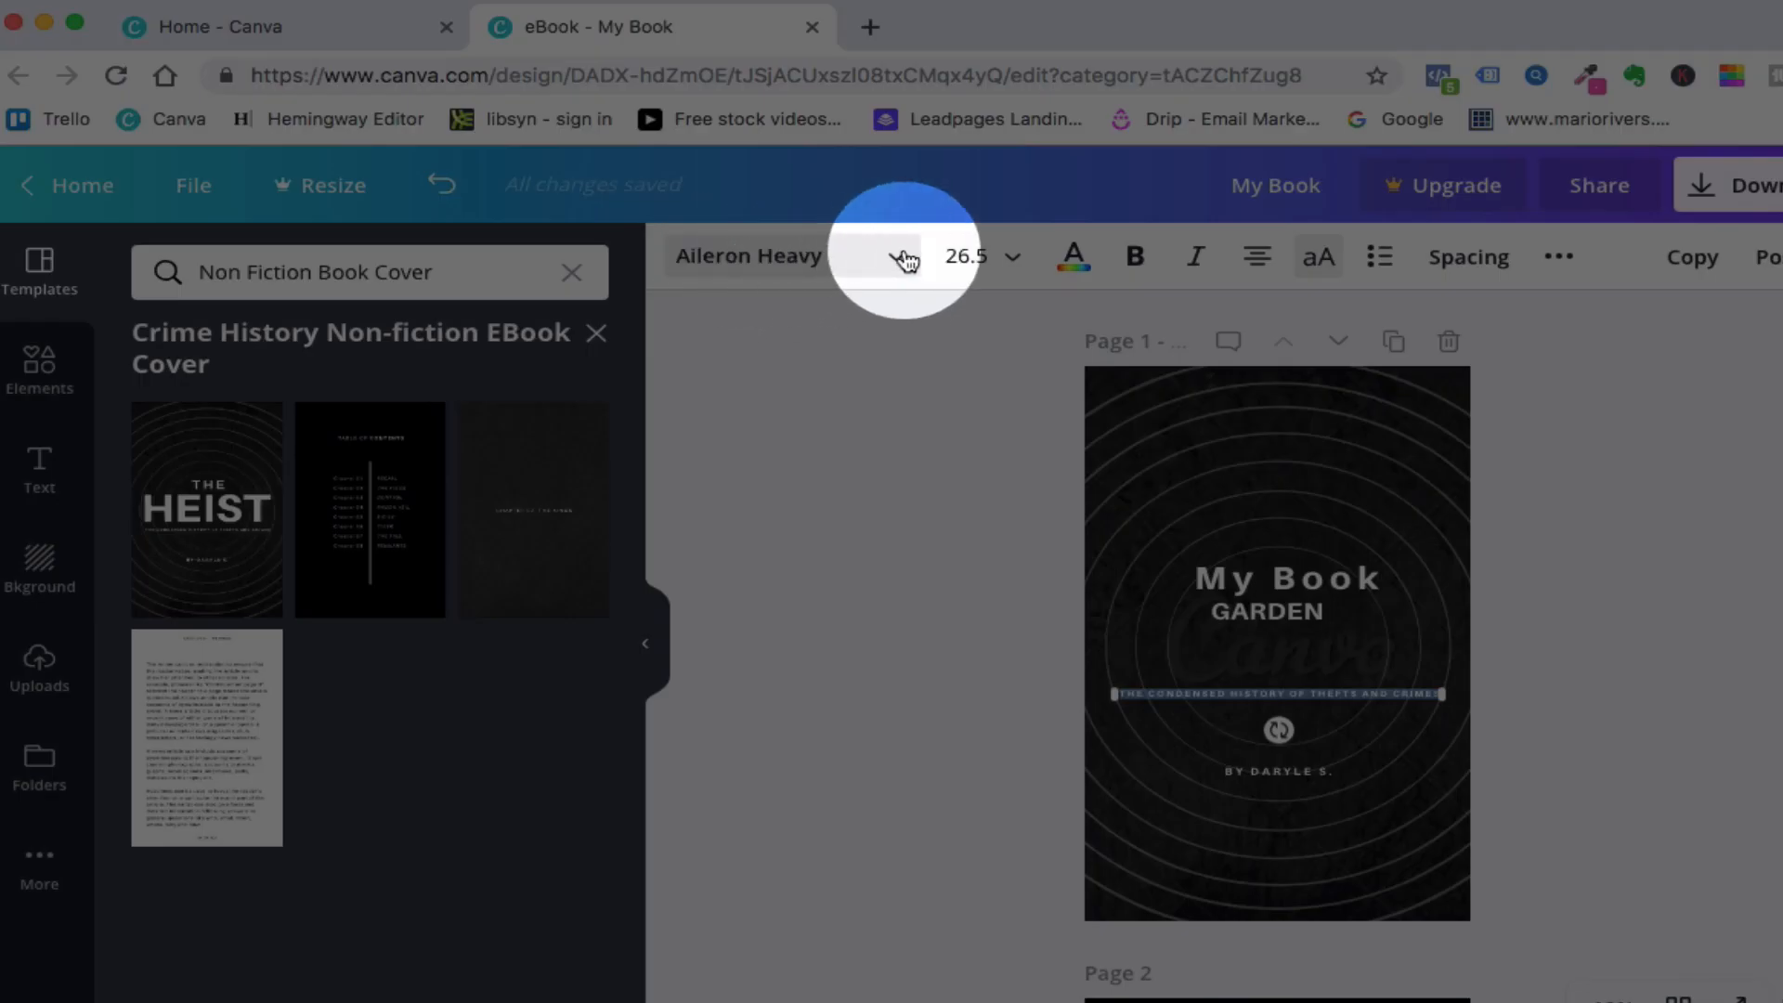
left_click(897, 257)
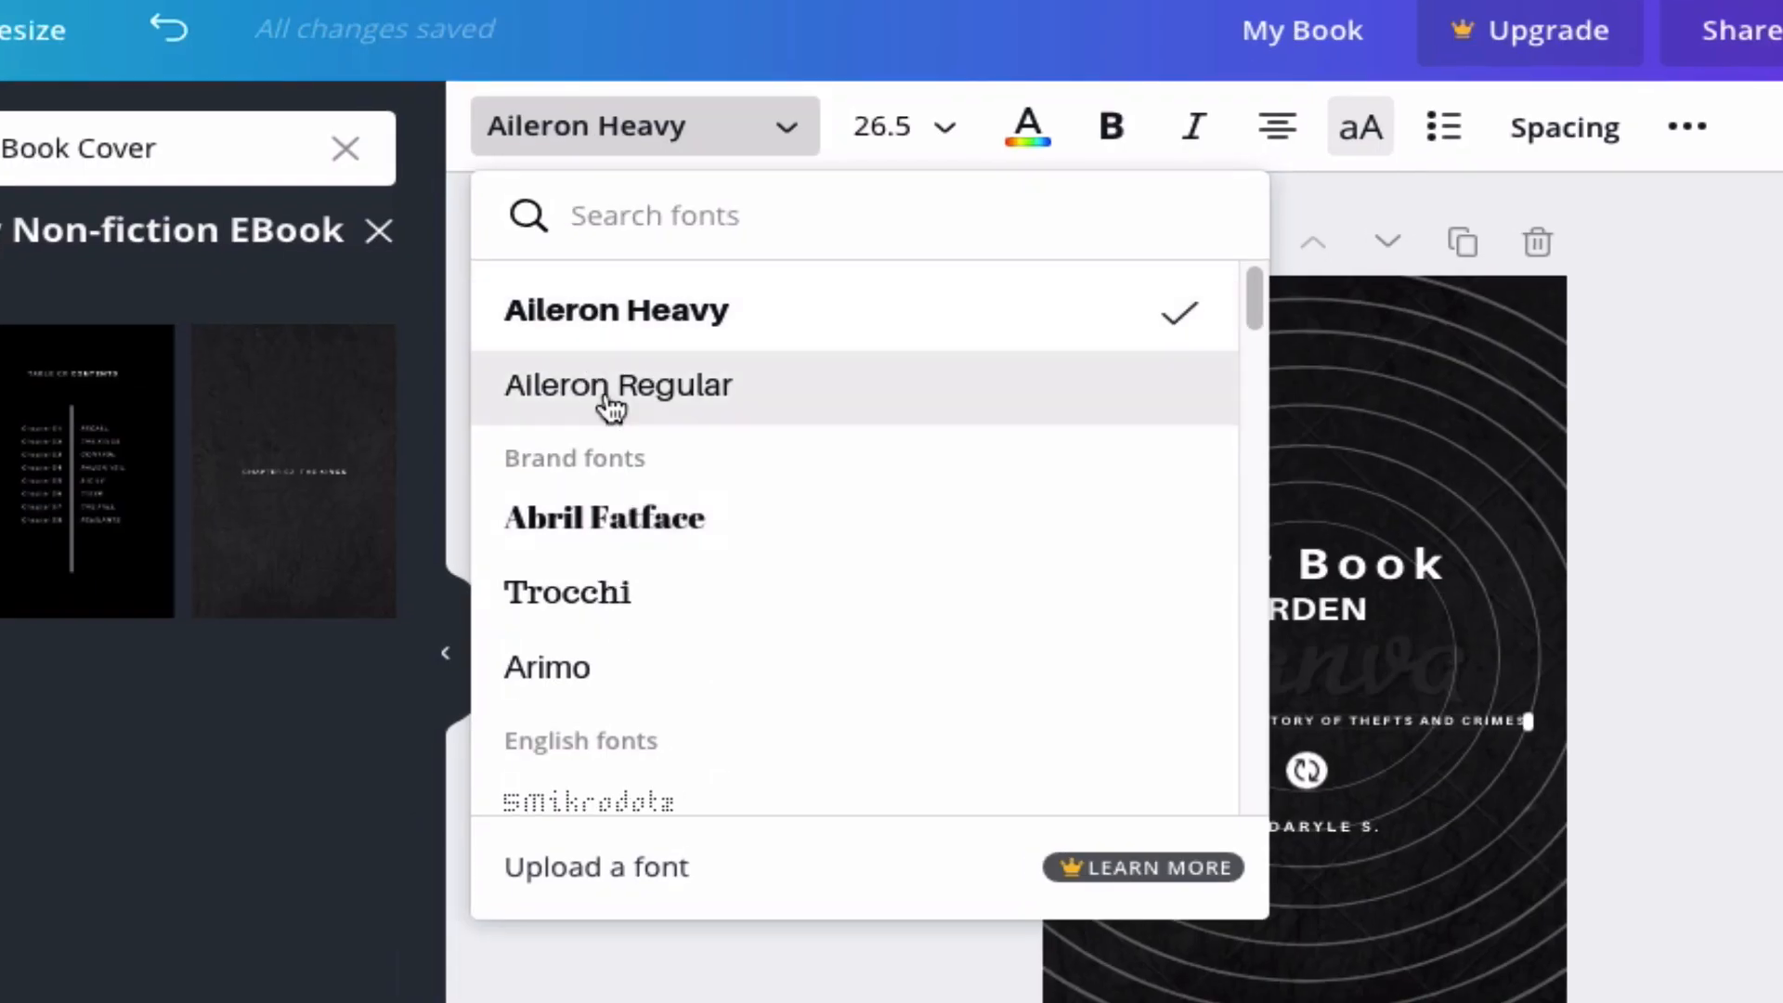
scroll(766, 520, "down", 2)
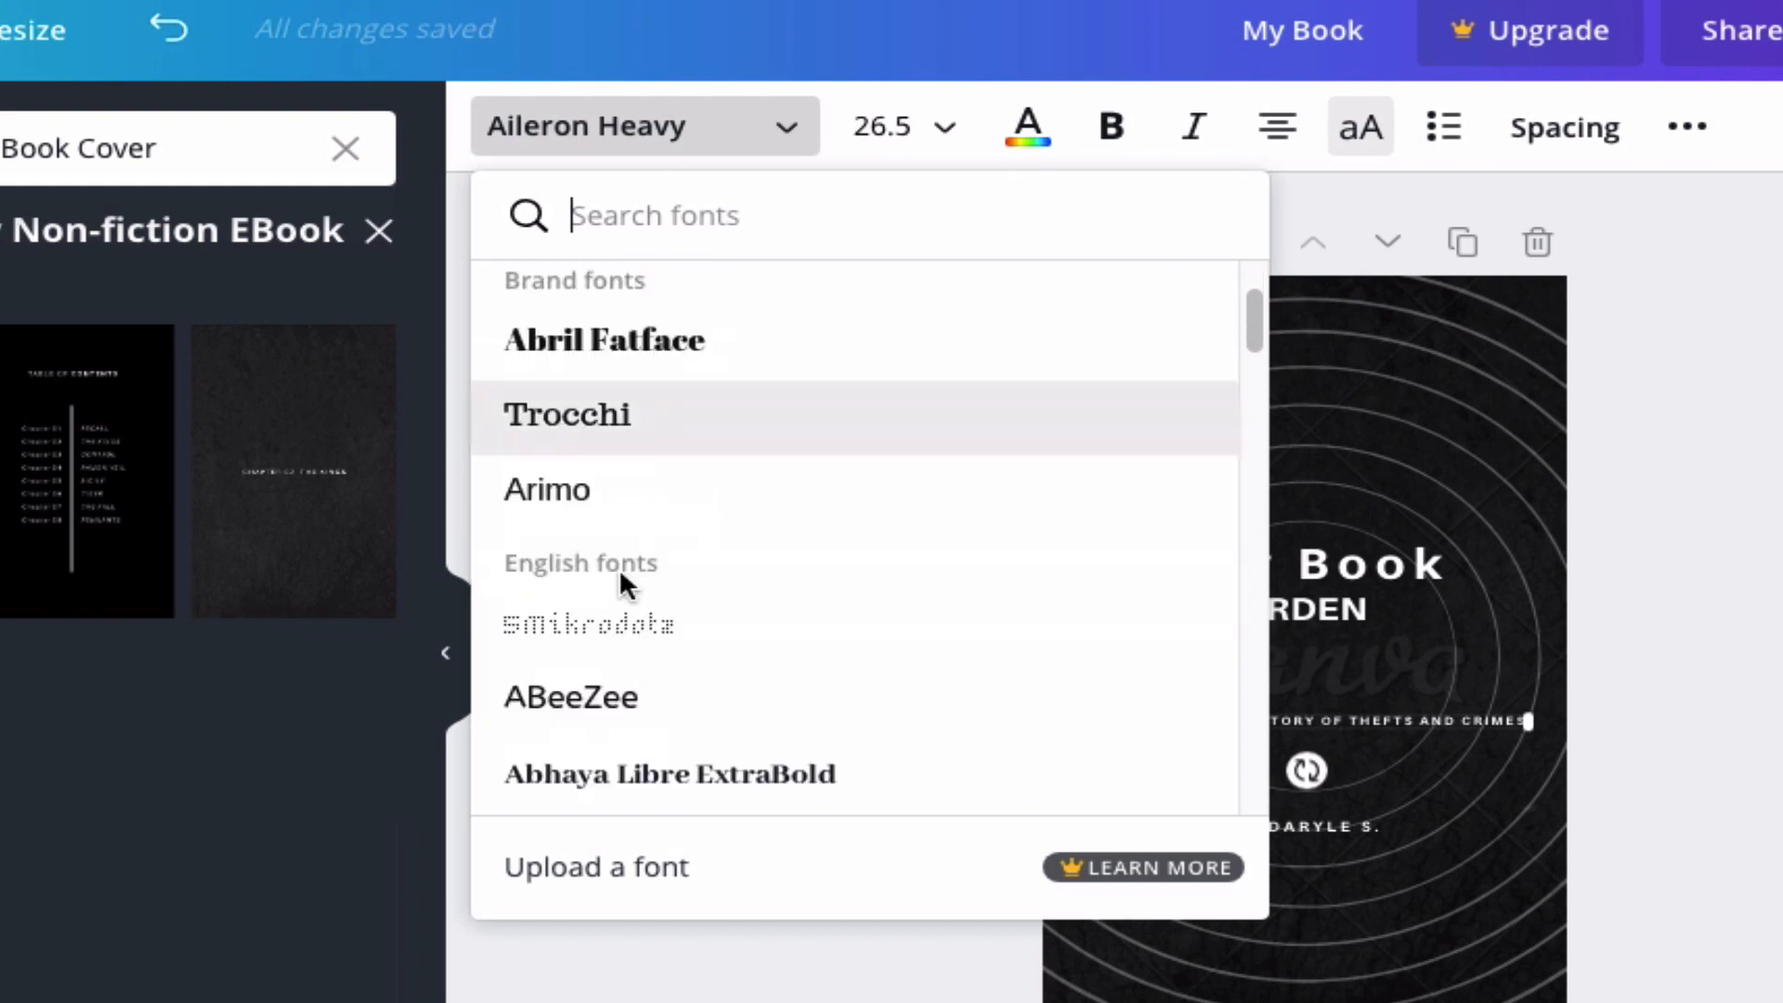
scroll(625, 587, "down", 5)
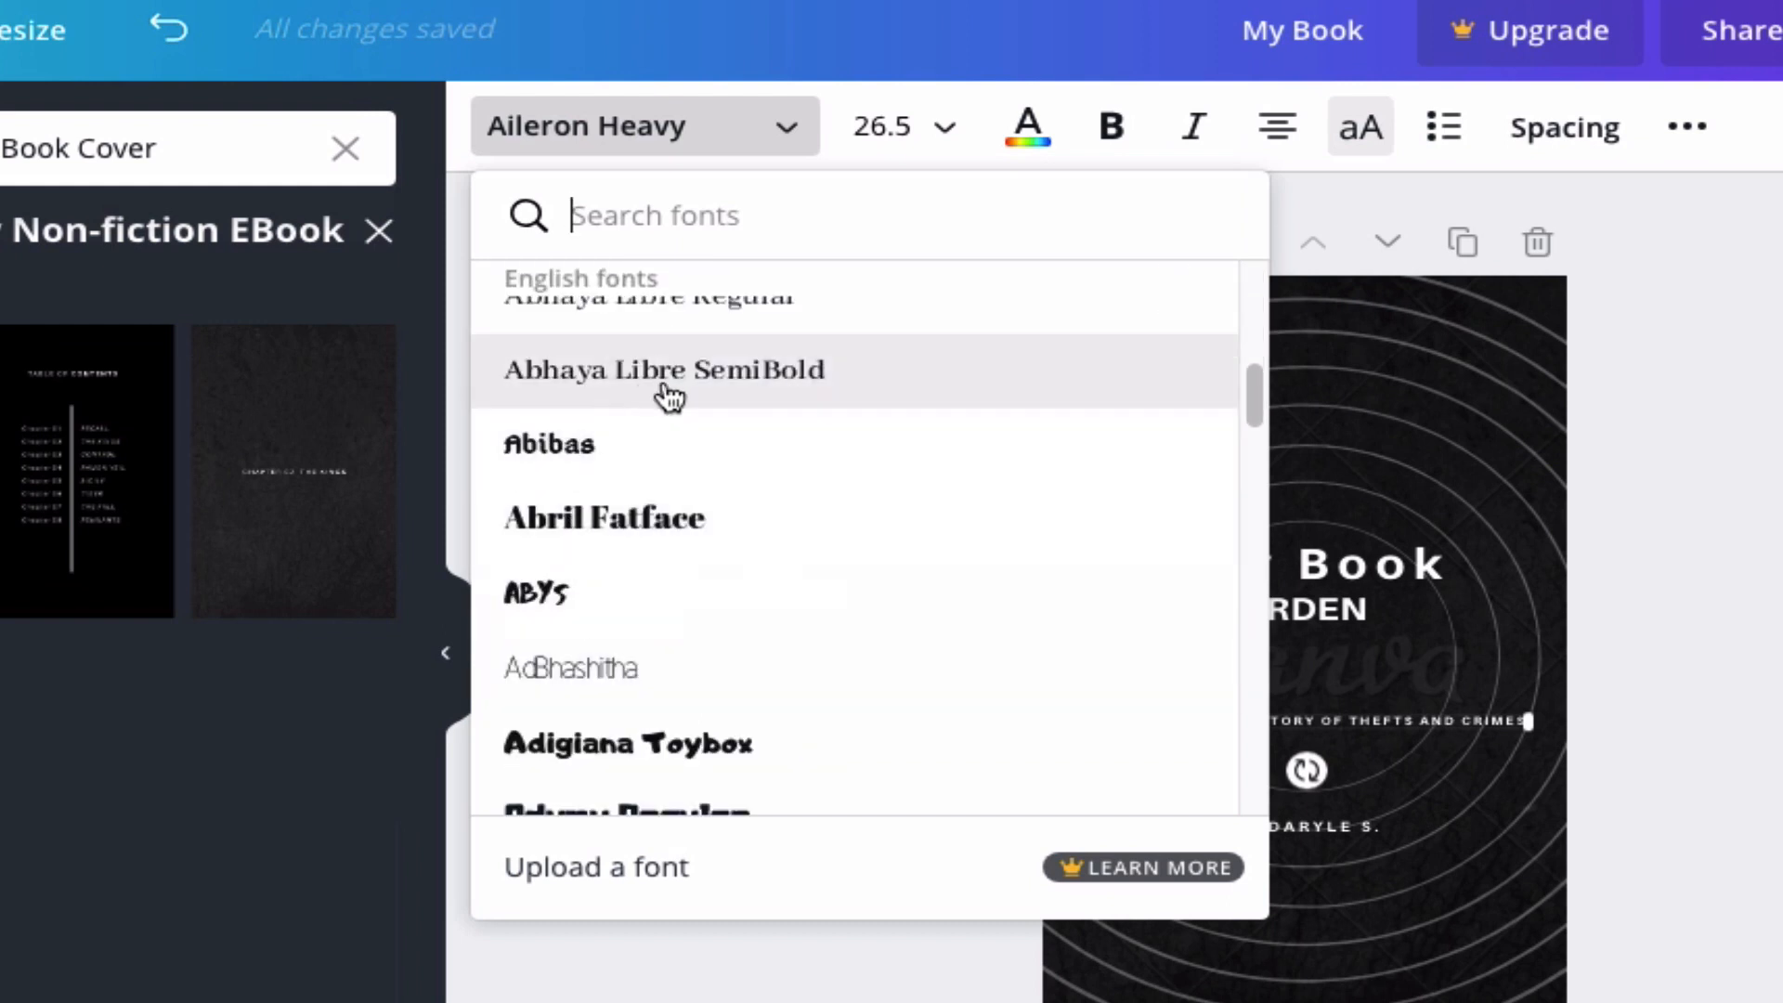
left_click(672, 372)
left_click(1399, 717)
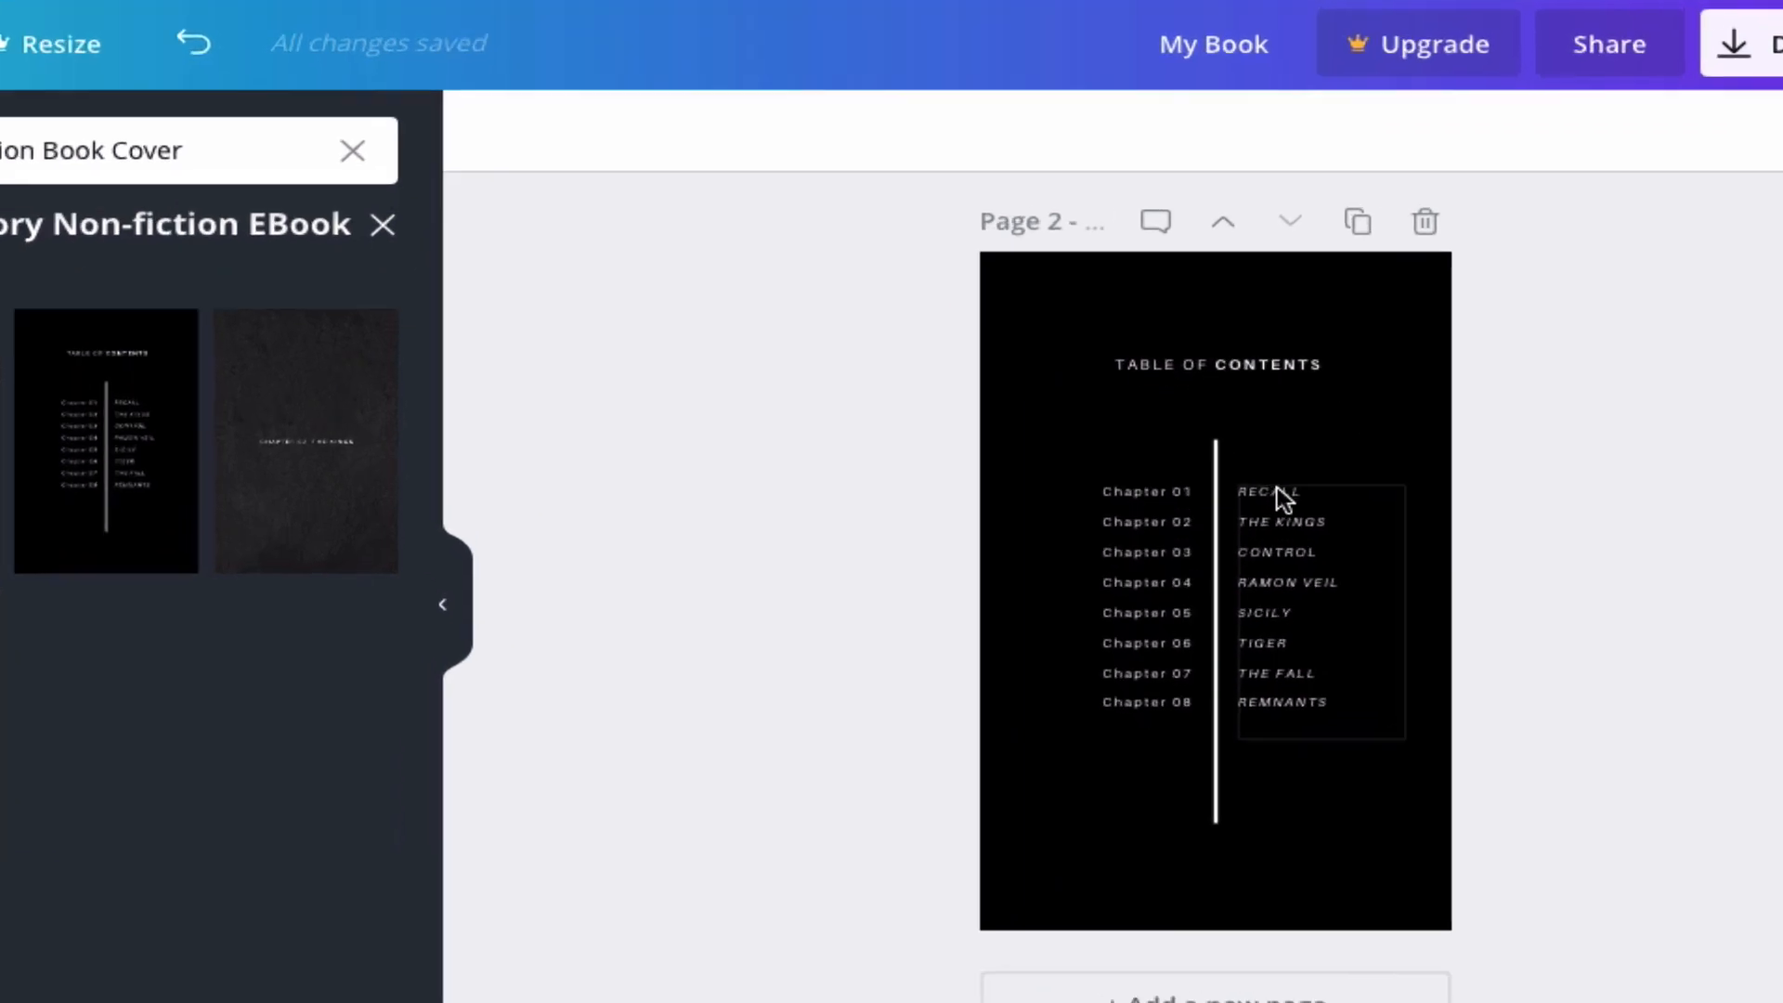
double_click(1326, 551)
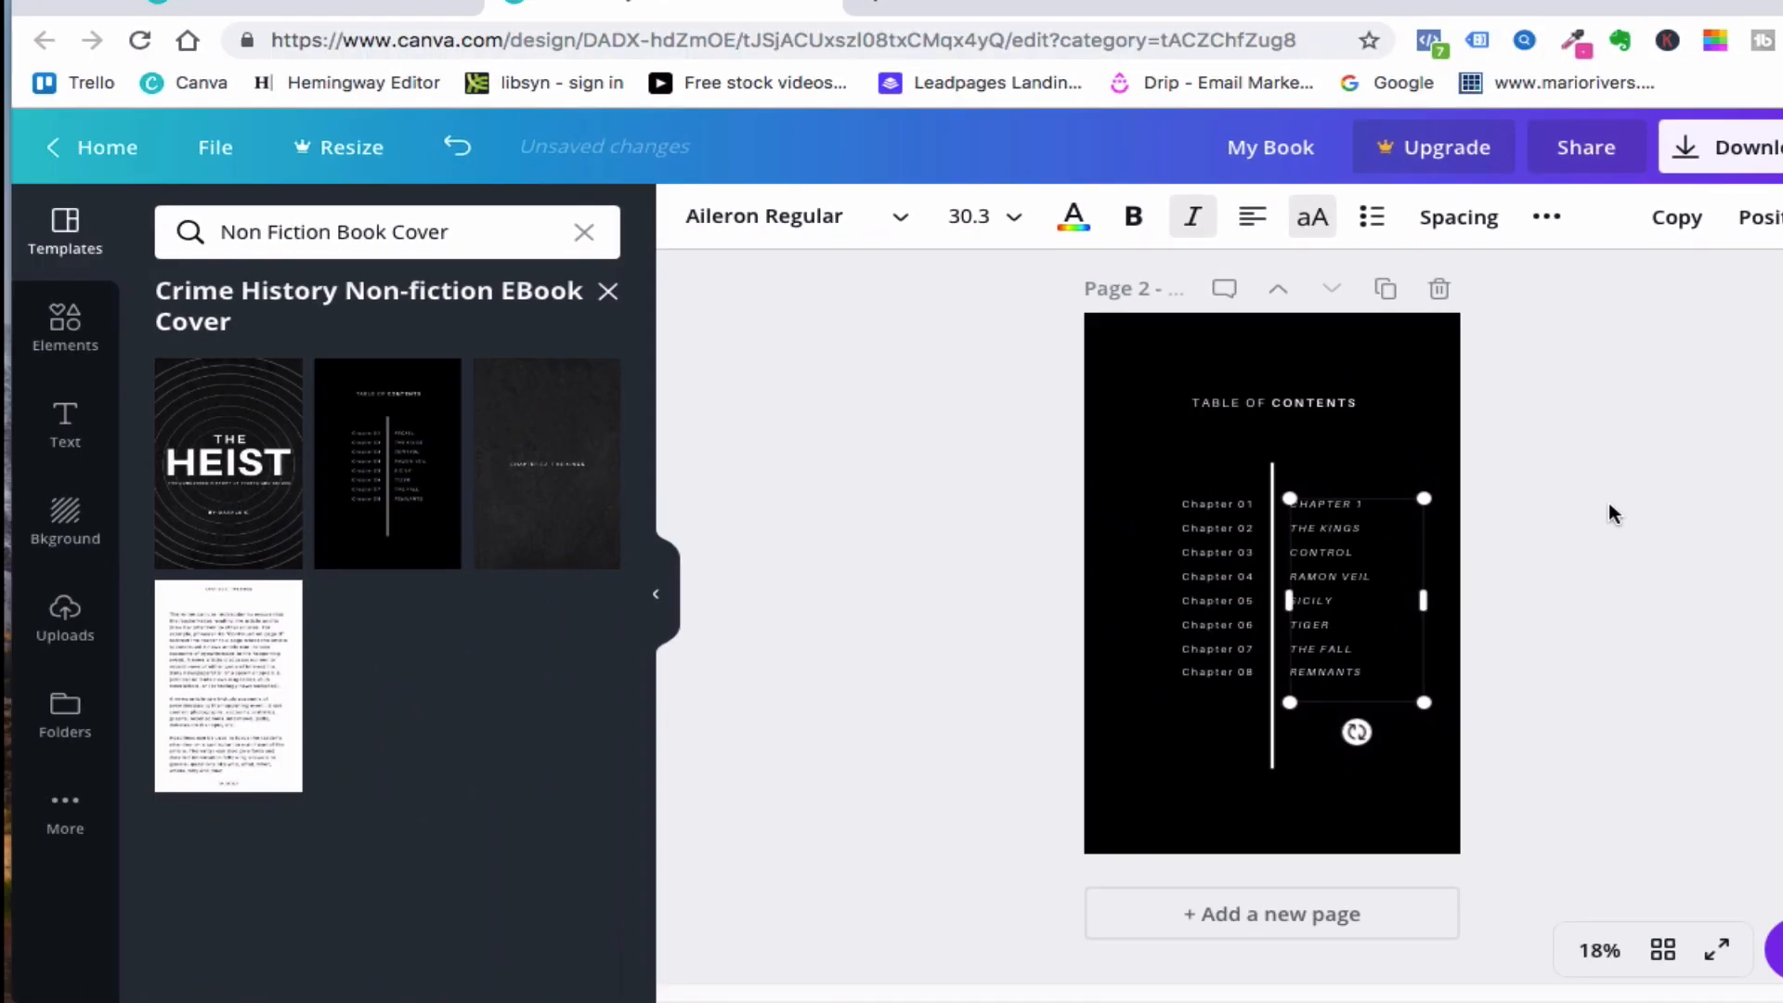
scroll(1672, 399, "up", 5)
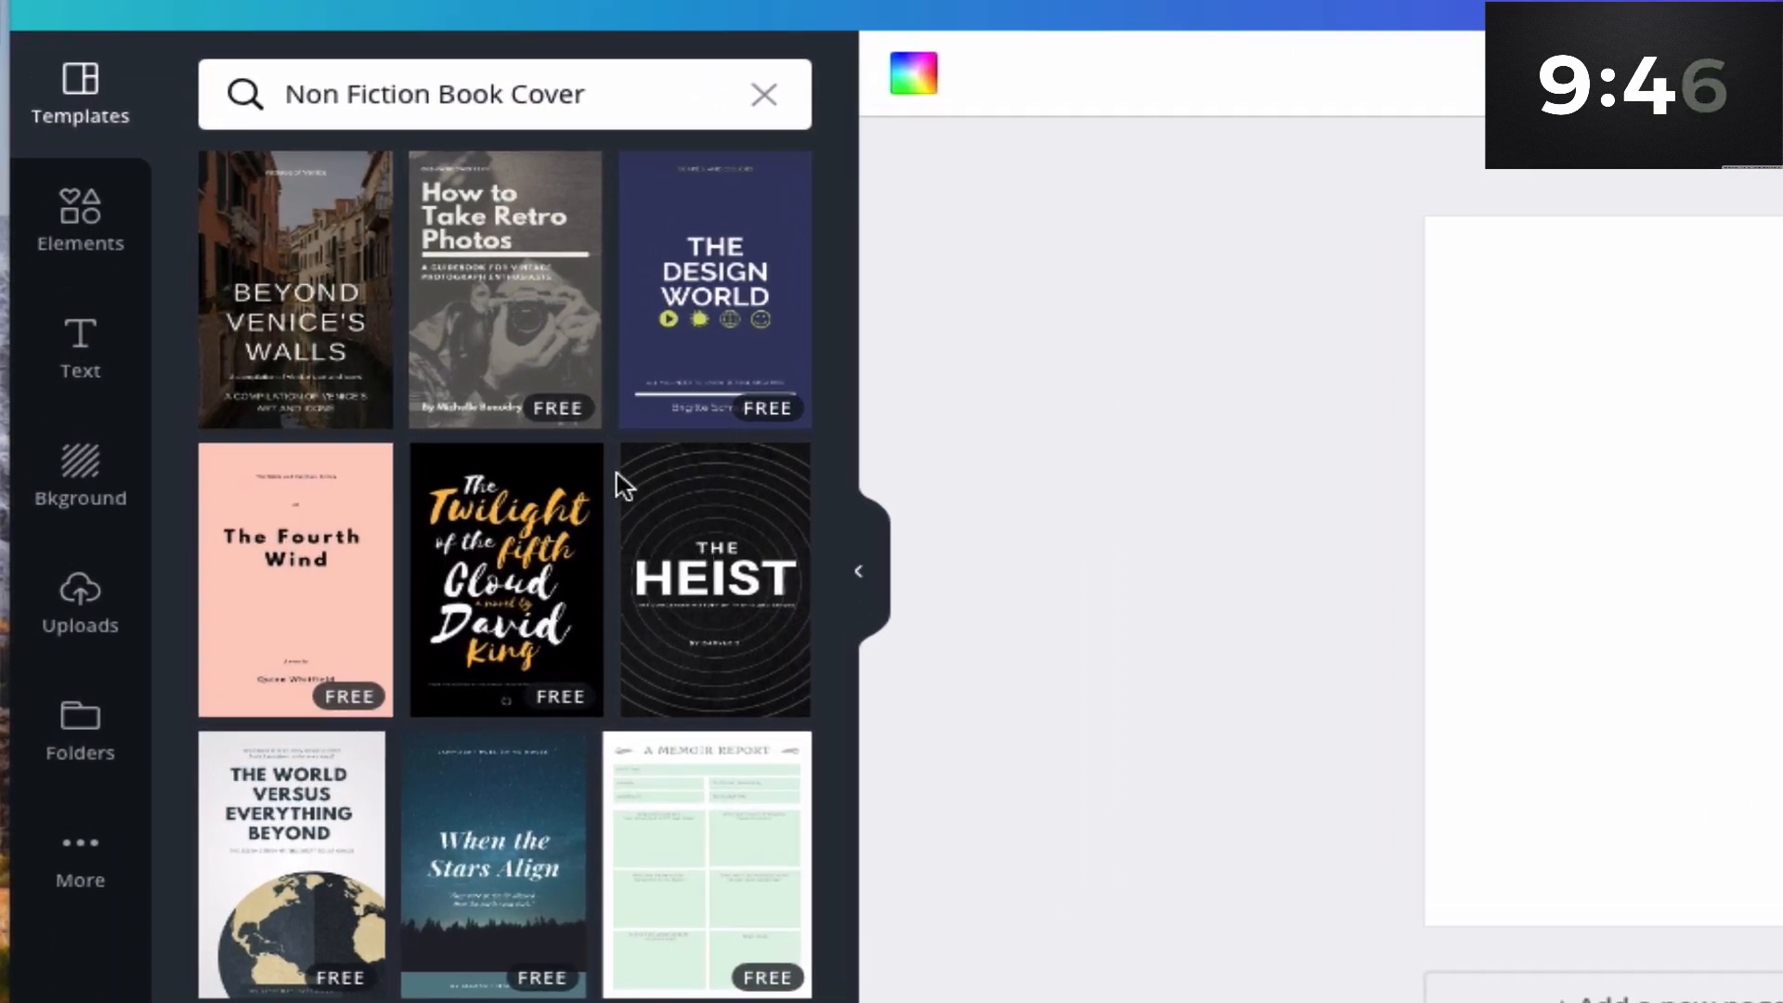
- Open the Crime History Non-fiction EBook Cover template set from the search results
scroll(549, 471, "down", 2)
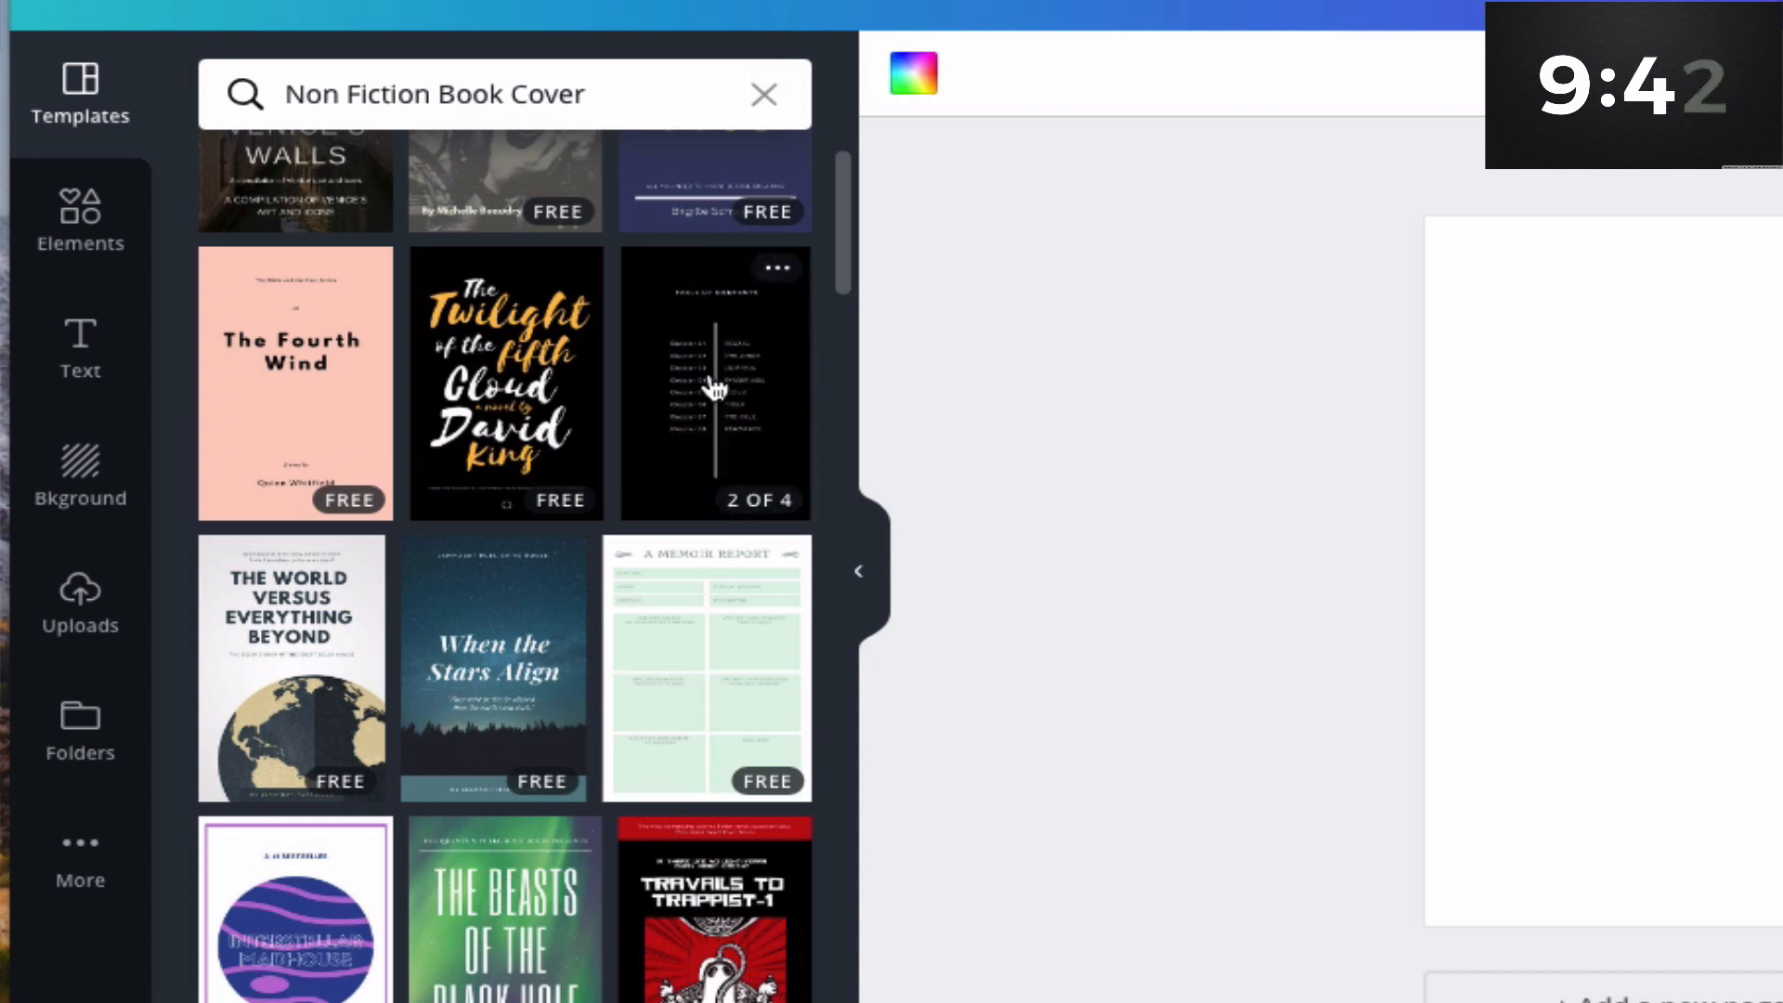
left_click(708, 396)
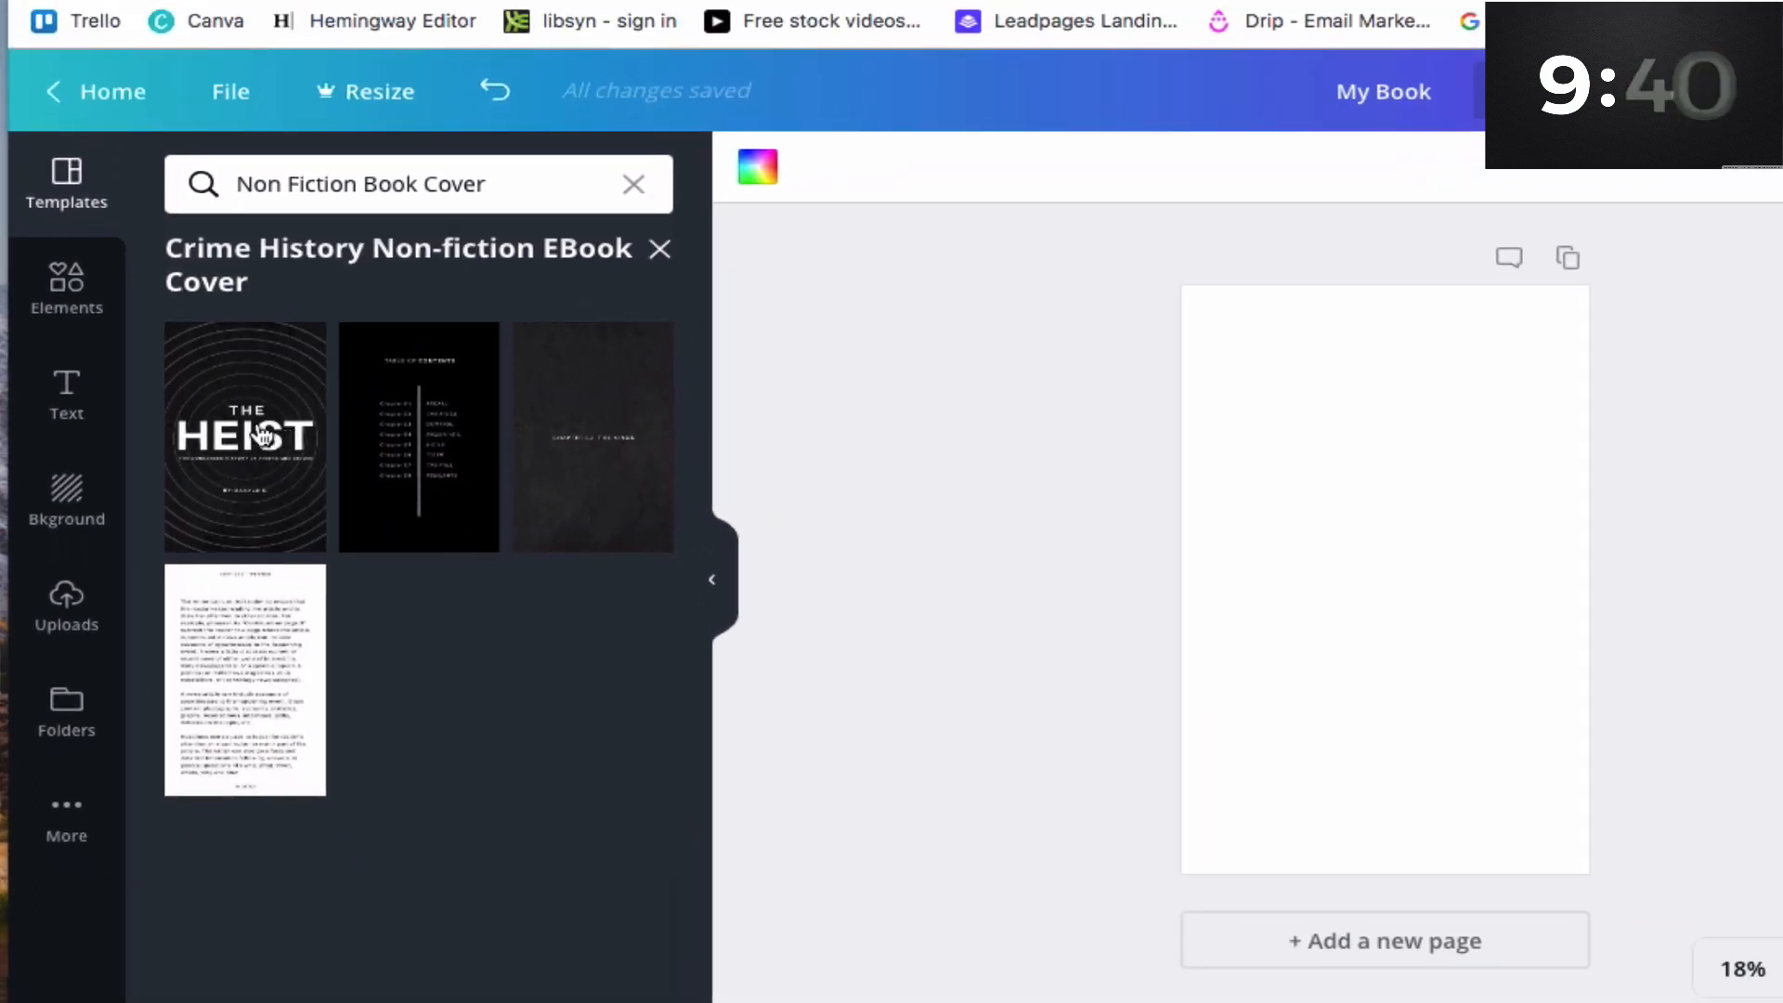
- Drop The Heist cover onto the blank page as an element and delete it again
left_click_drag(269, 437, 1373, 506)
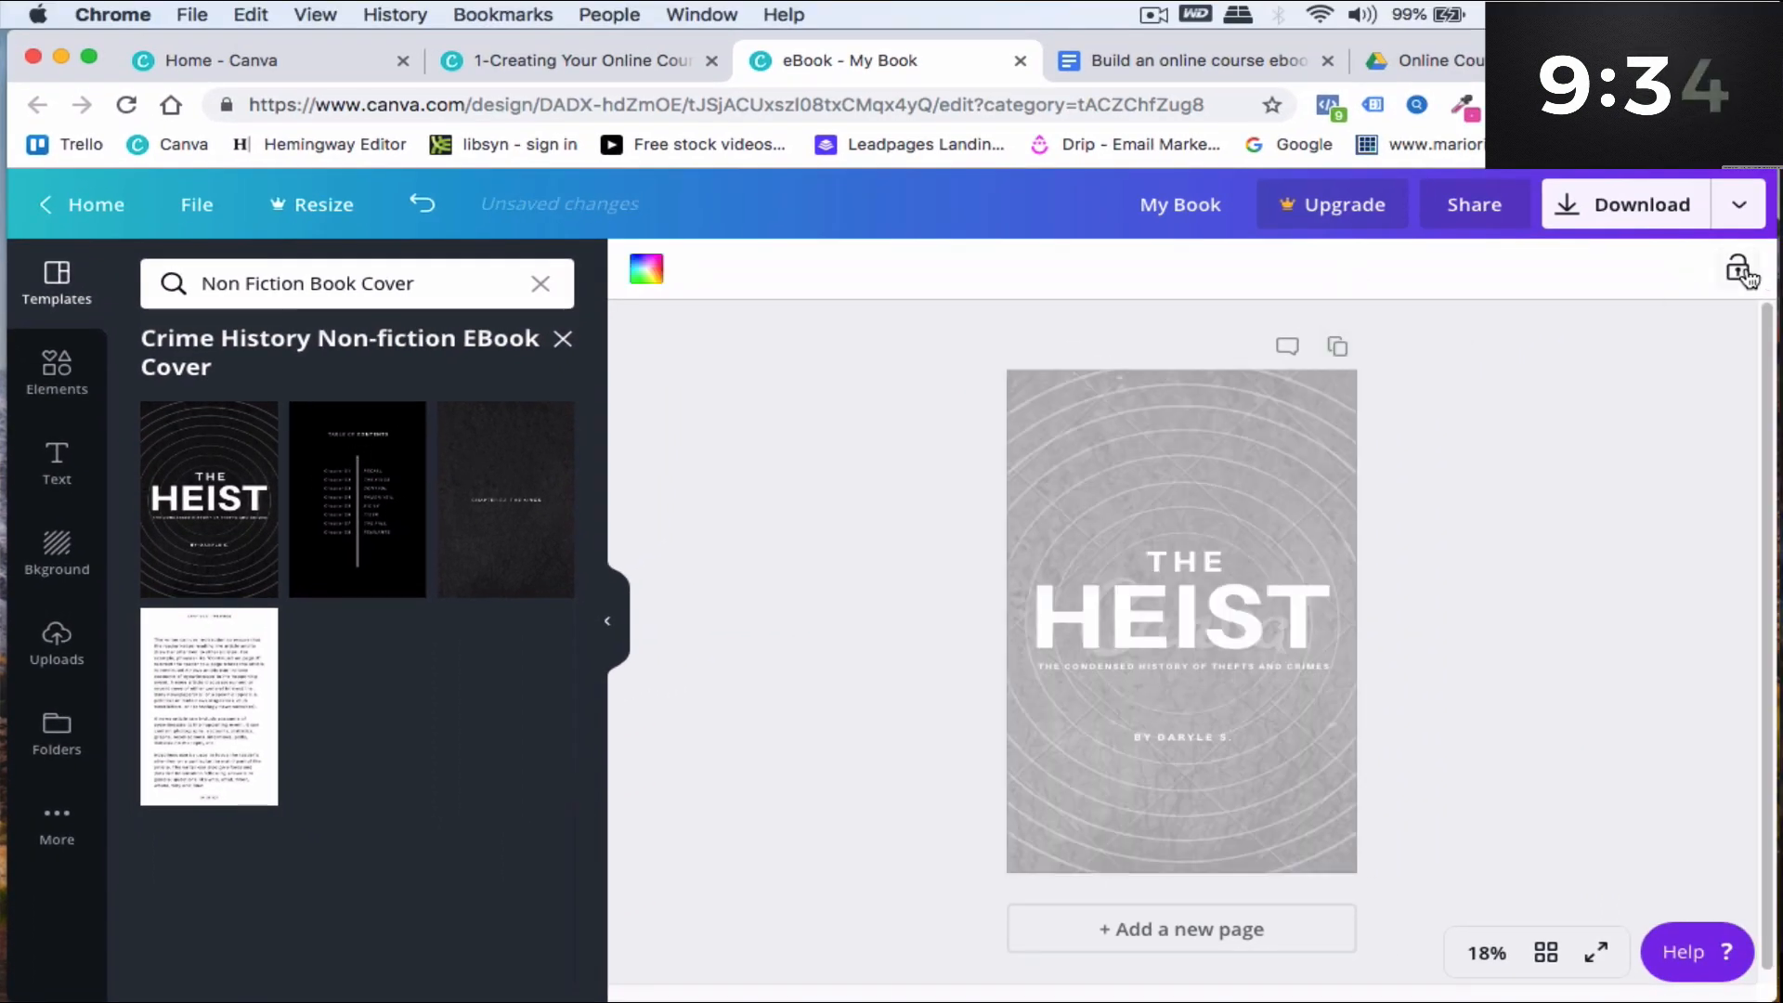
left_click(1309, 426)
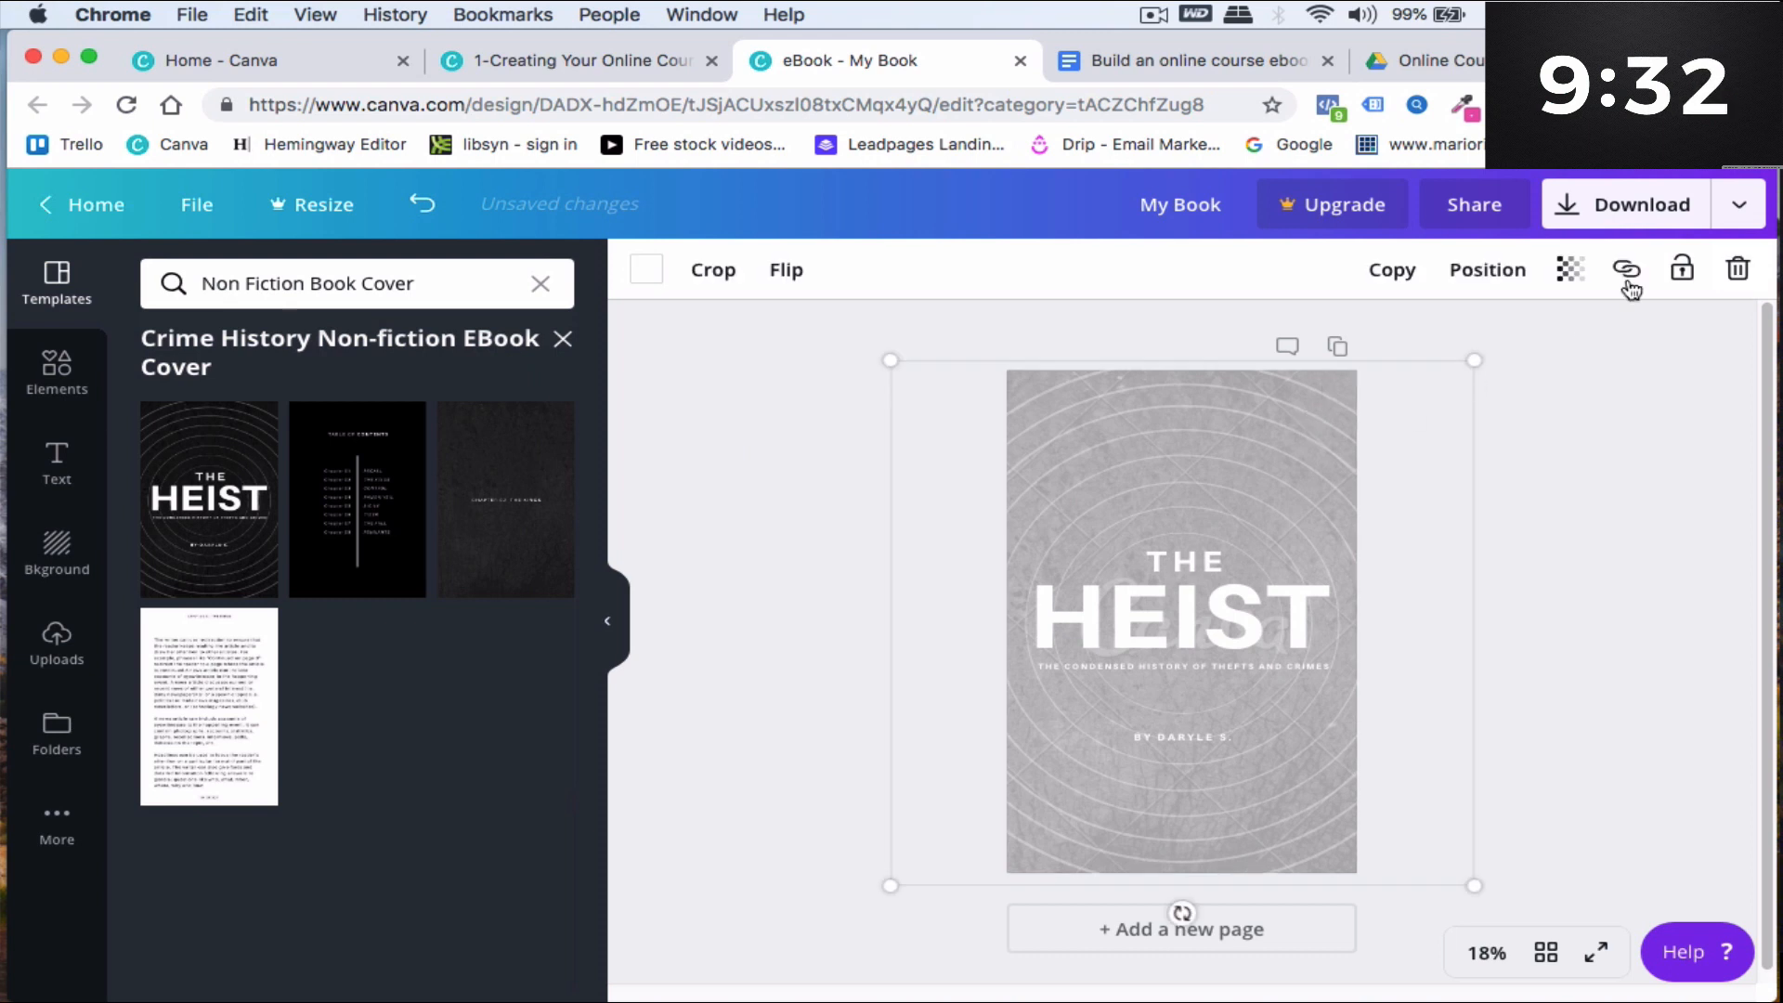
left_click(1732, 271)
left_click(1234, 517)
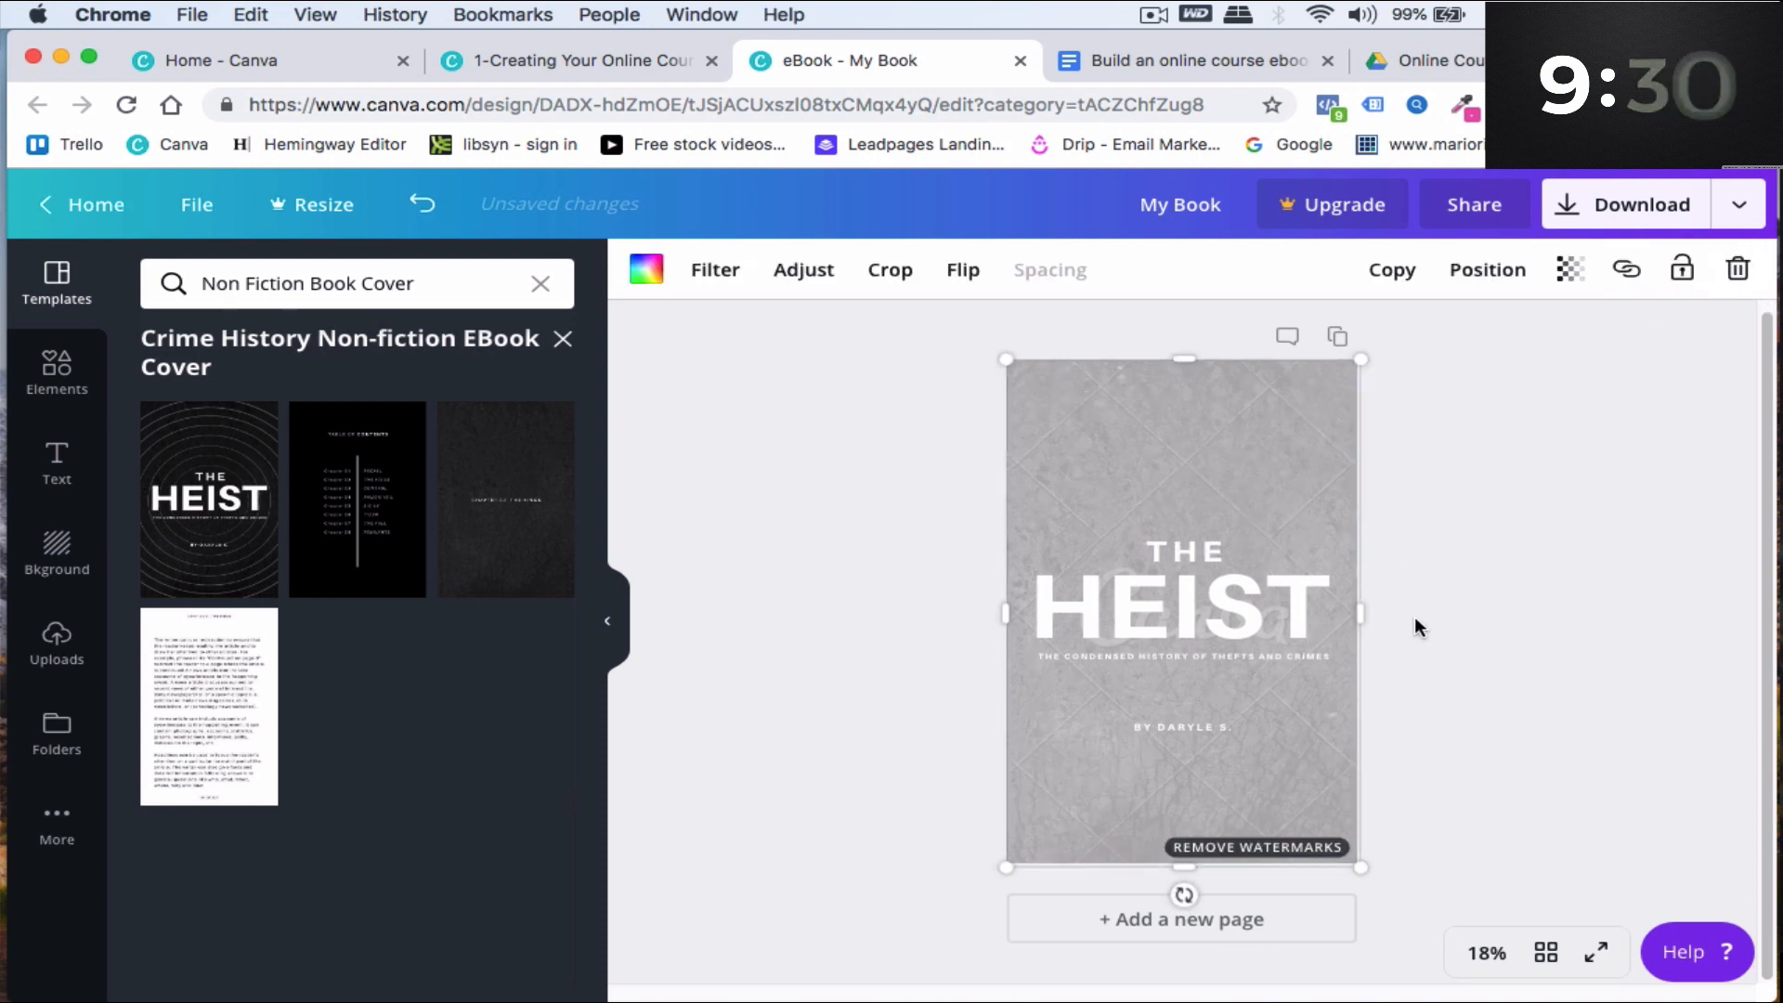
key("Delete")
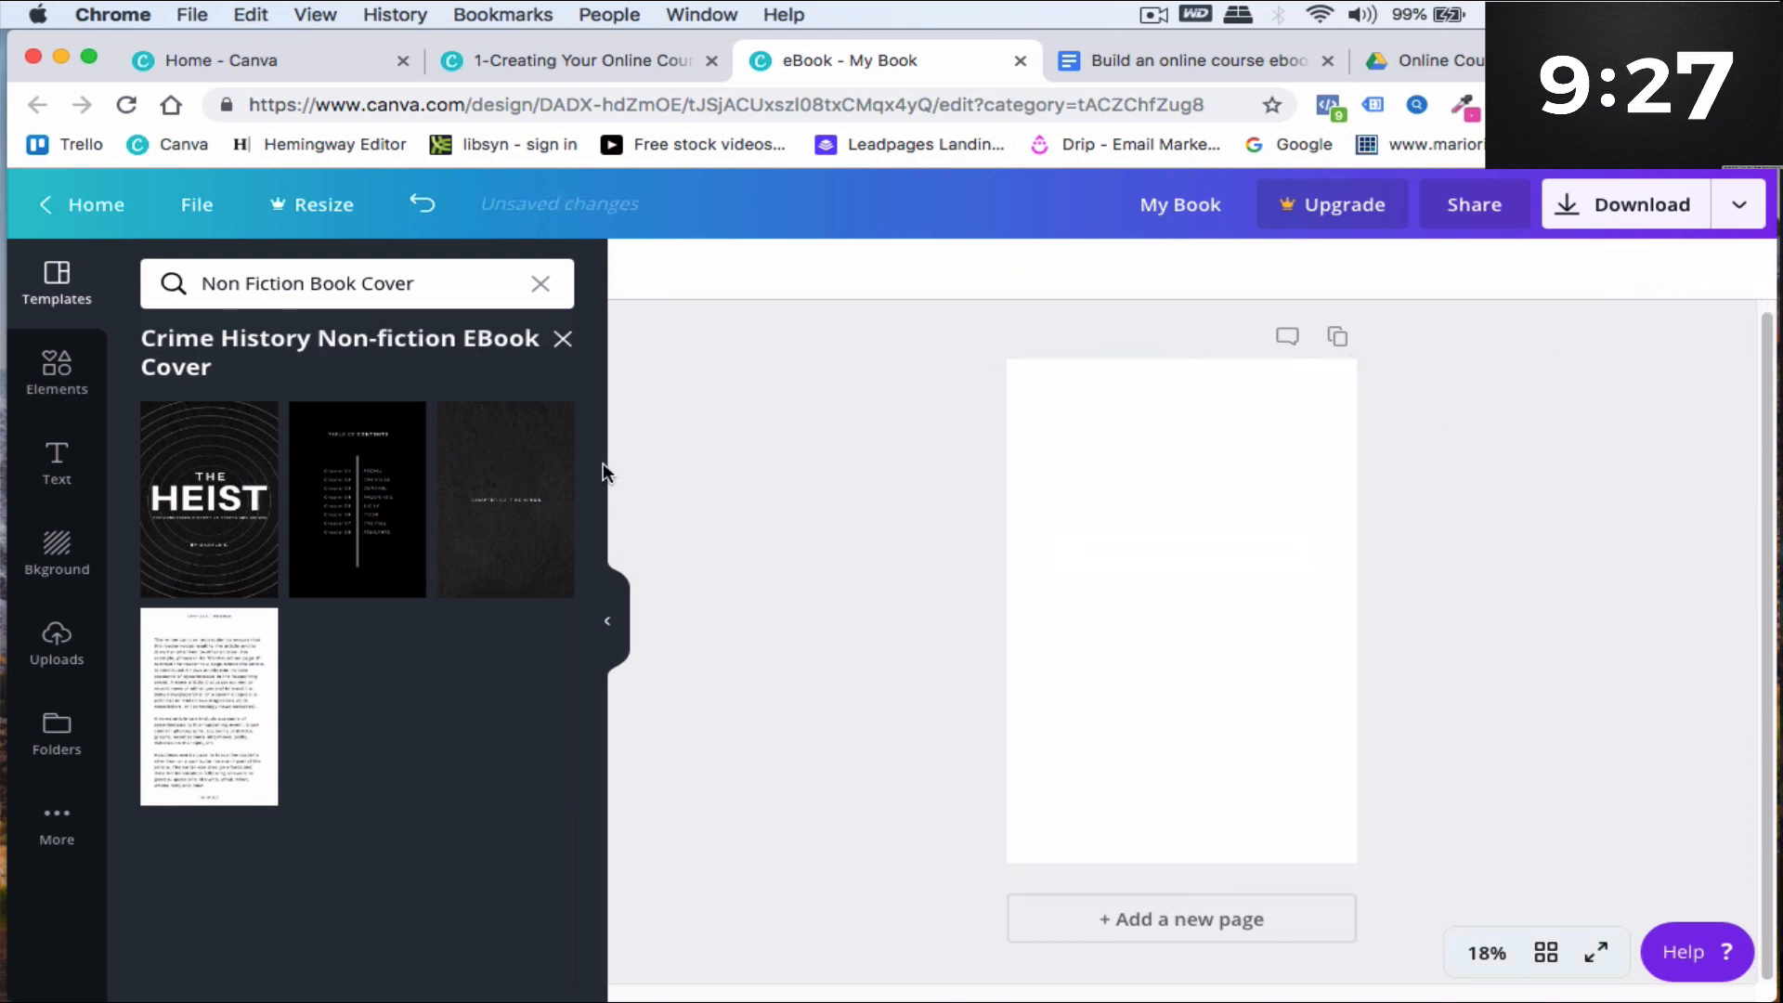
- Apply The Heist cover to page 1 and add a second page with the table of contents template
left_click(243, 495)
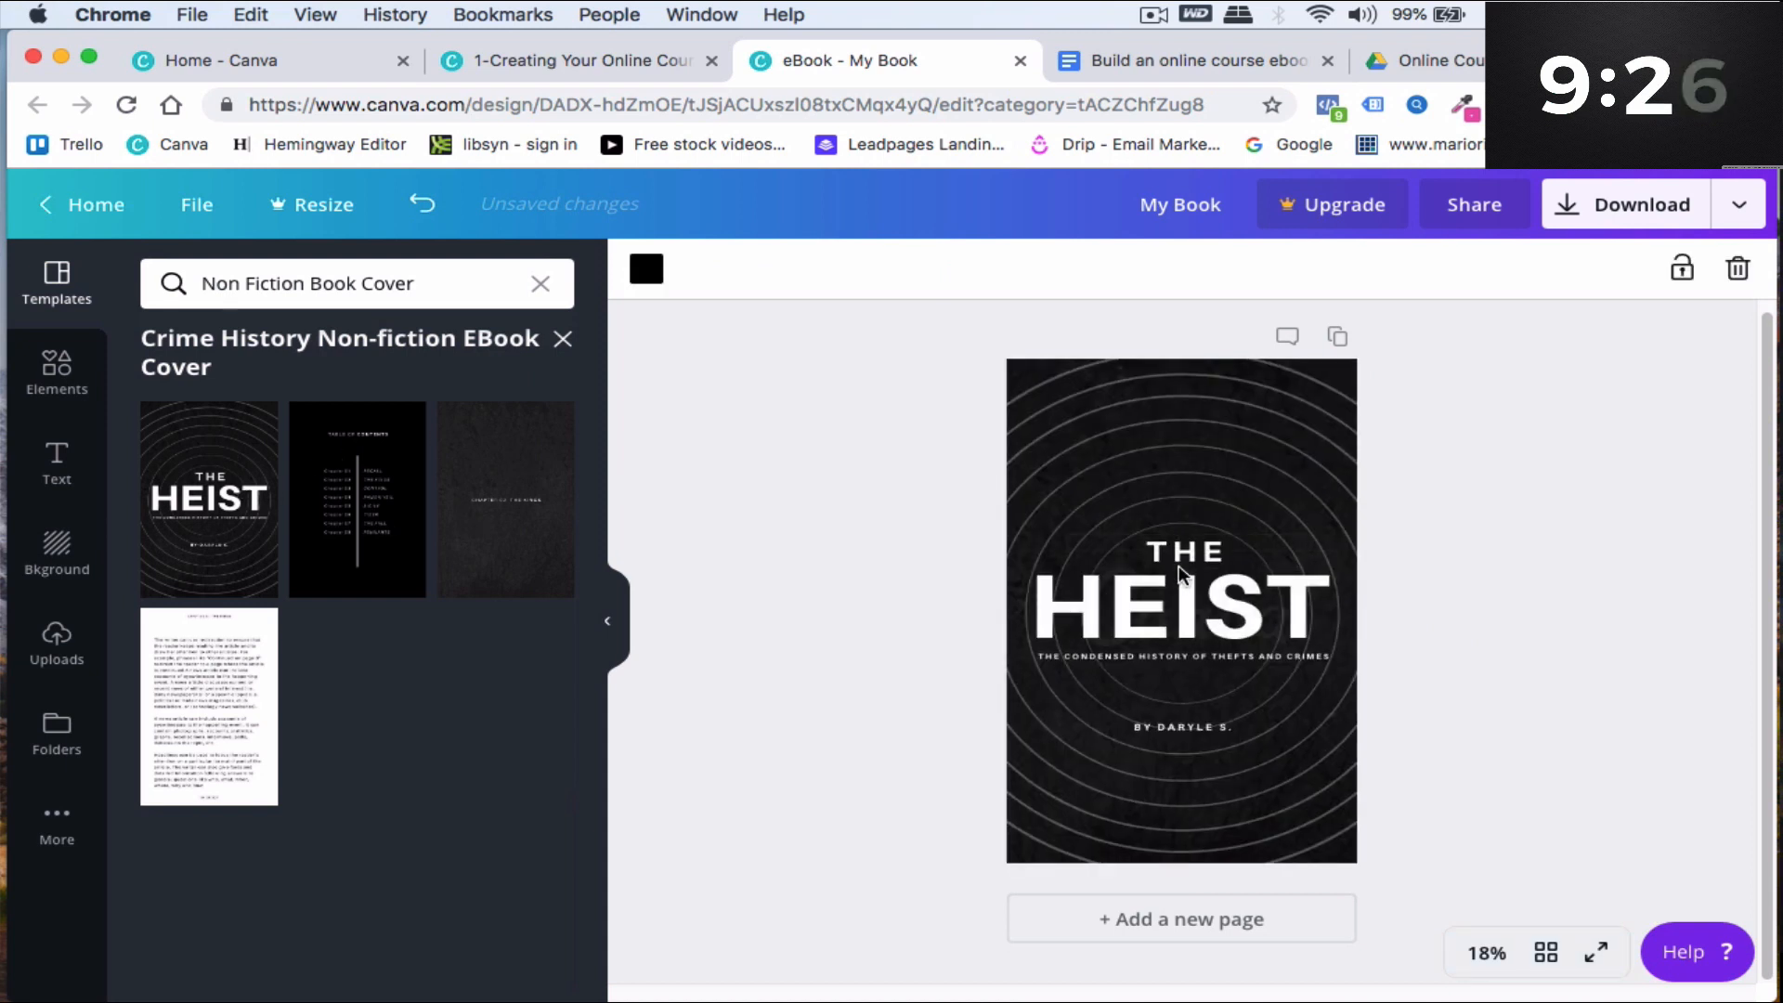
left_click(1176, 929)
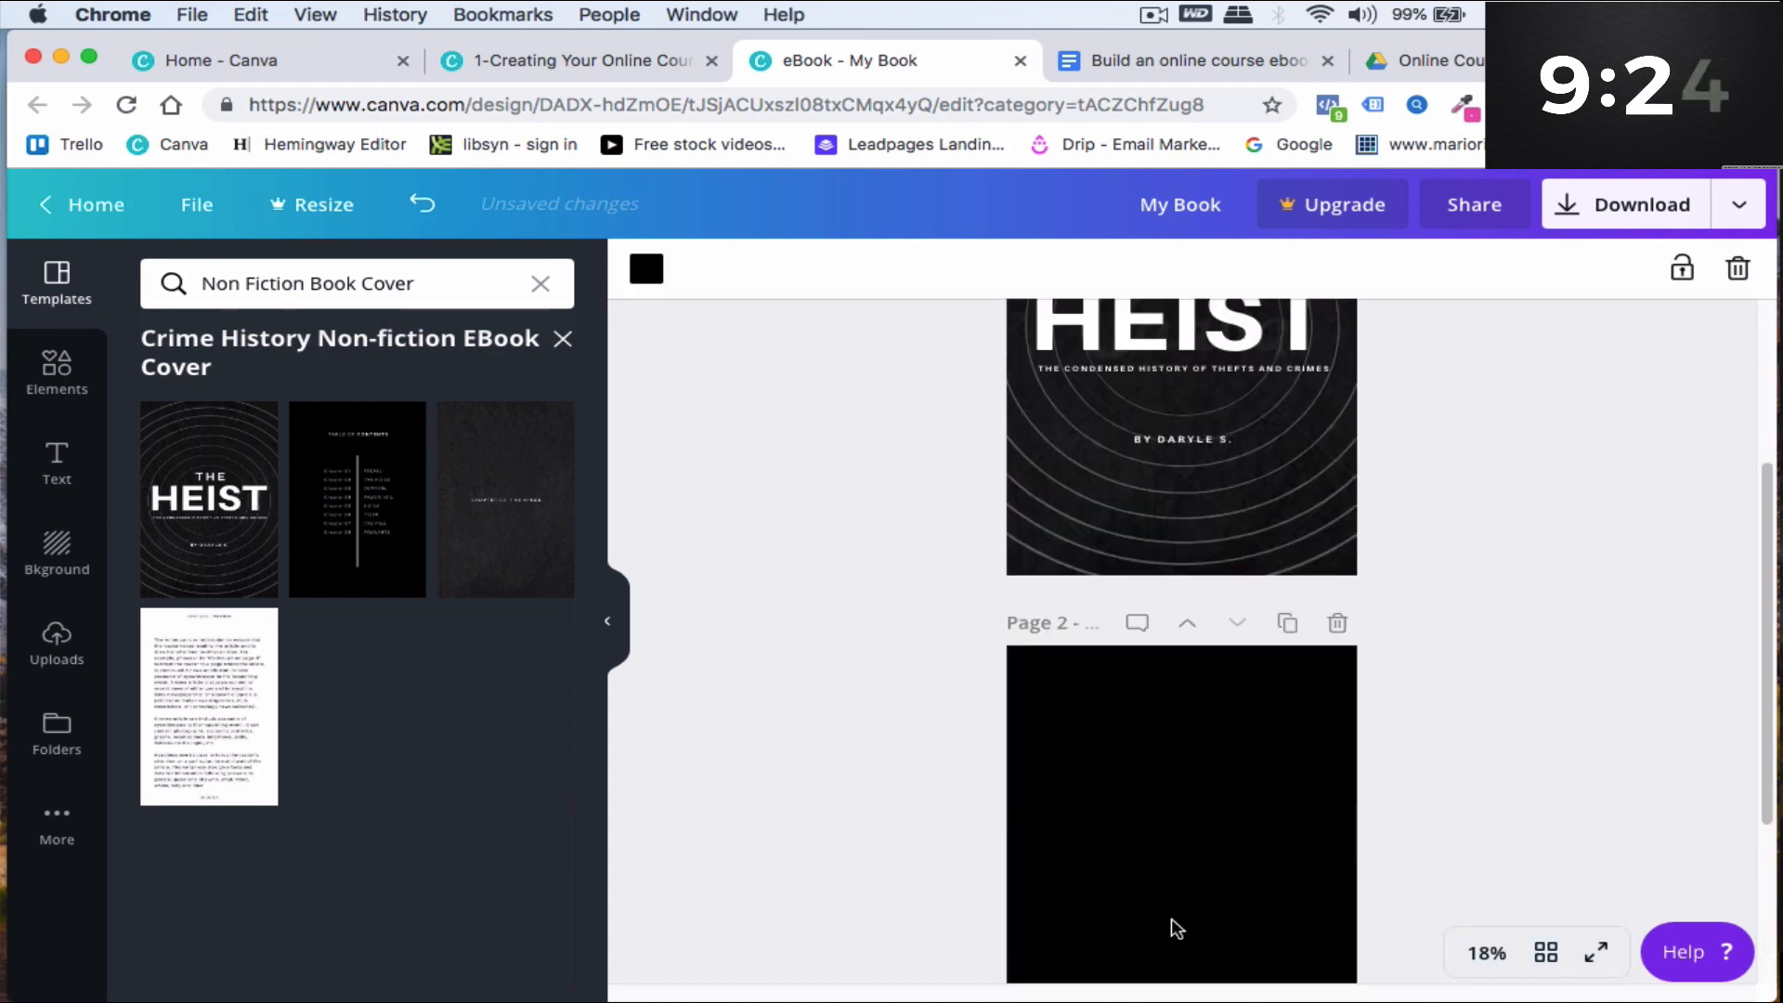
left_click(392, 509)
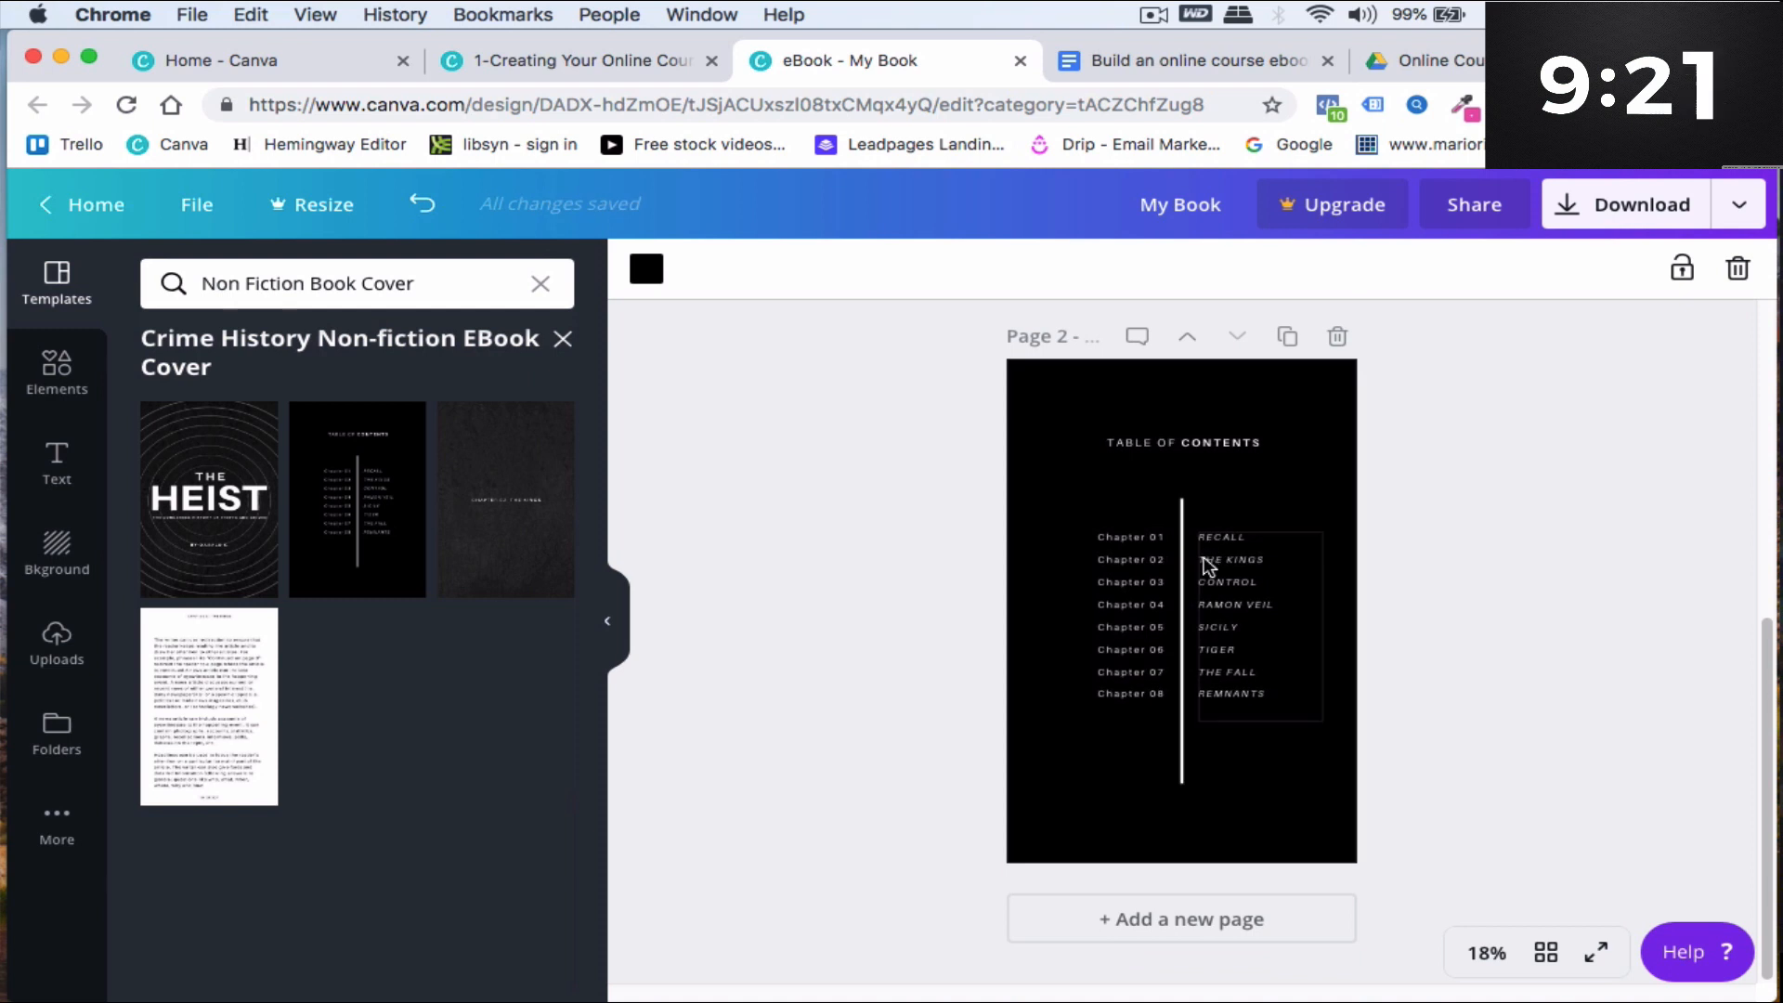
- Add a third page using the chapter title template
left_click(1186, 926)
left_click(515, 476)
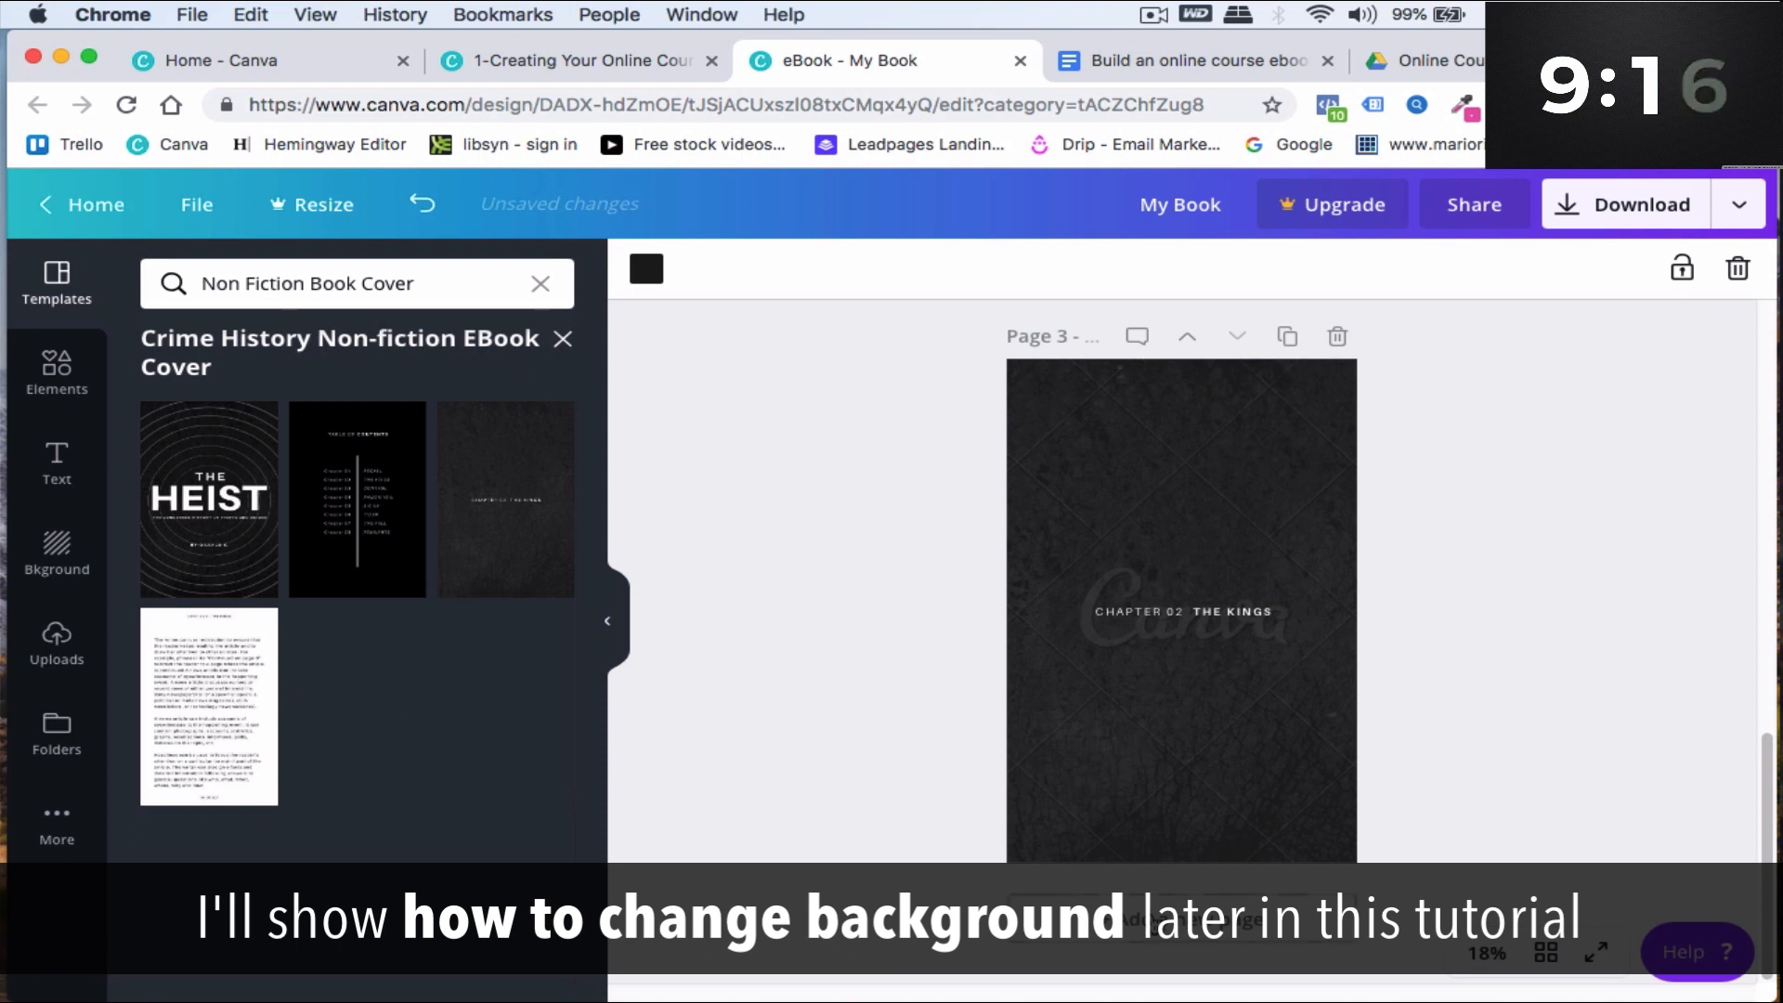
- Delete the circular background layers from the cover page
scroll(1181, 604, "down", 5)
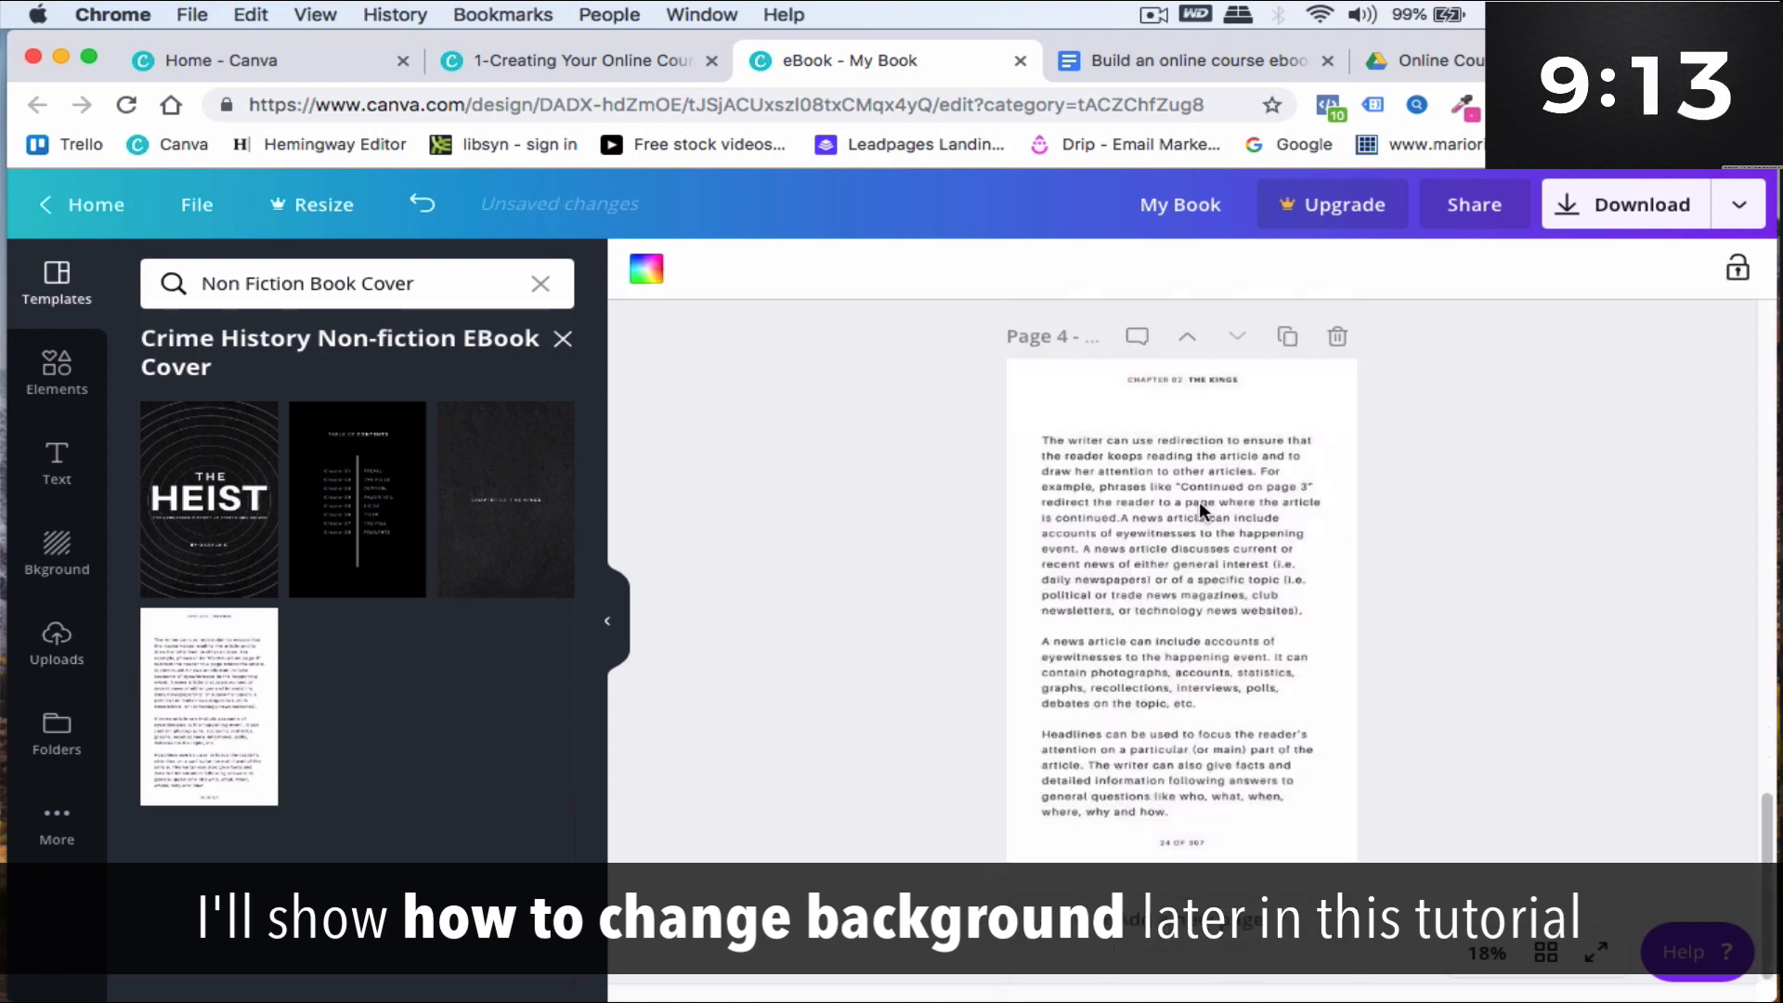
scroll(1102, 657, "up", 10)
scroll(1113, 655, "up", 5)
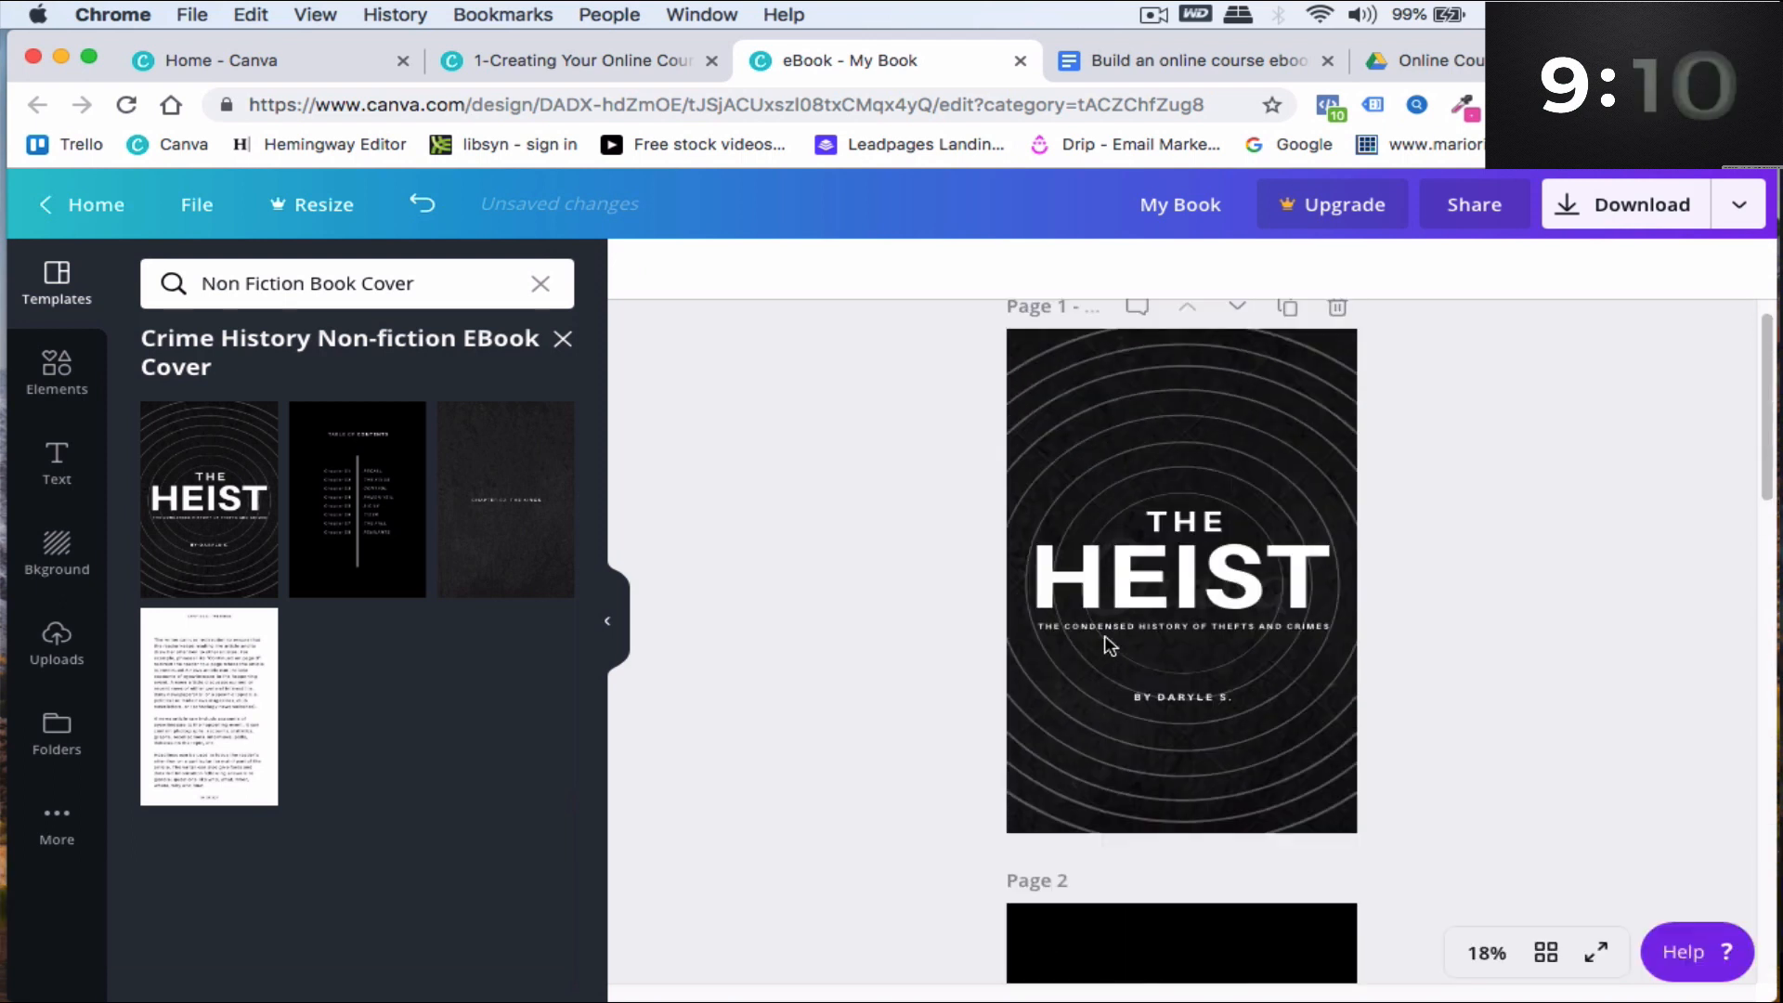
left_click(1124, 402)
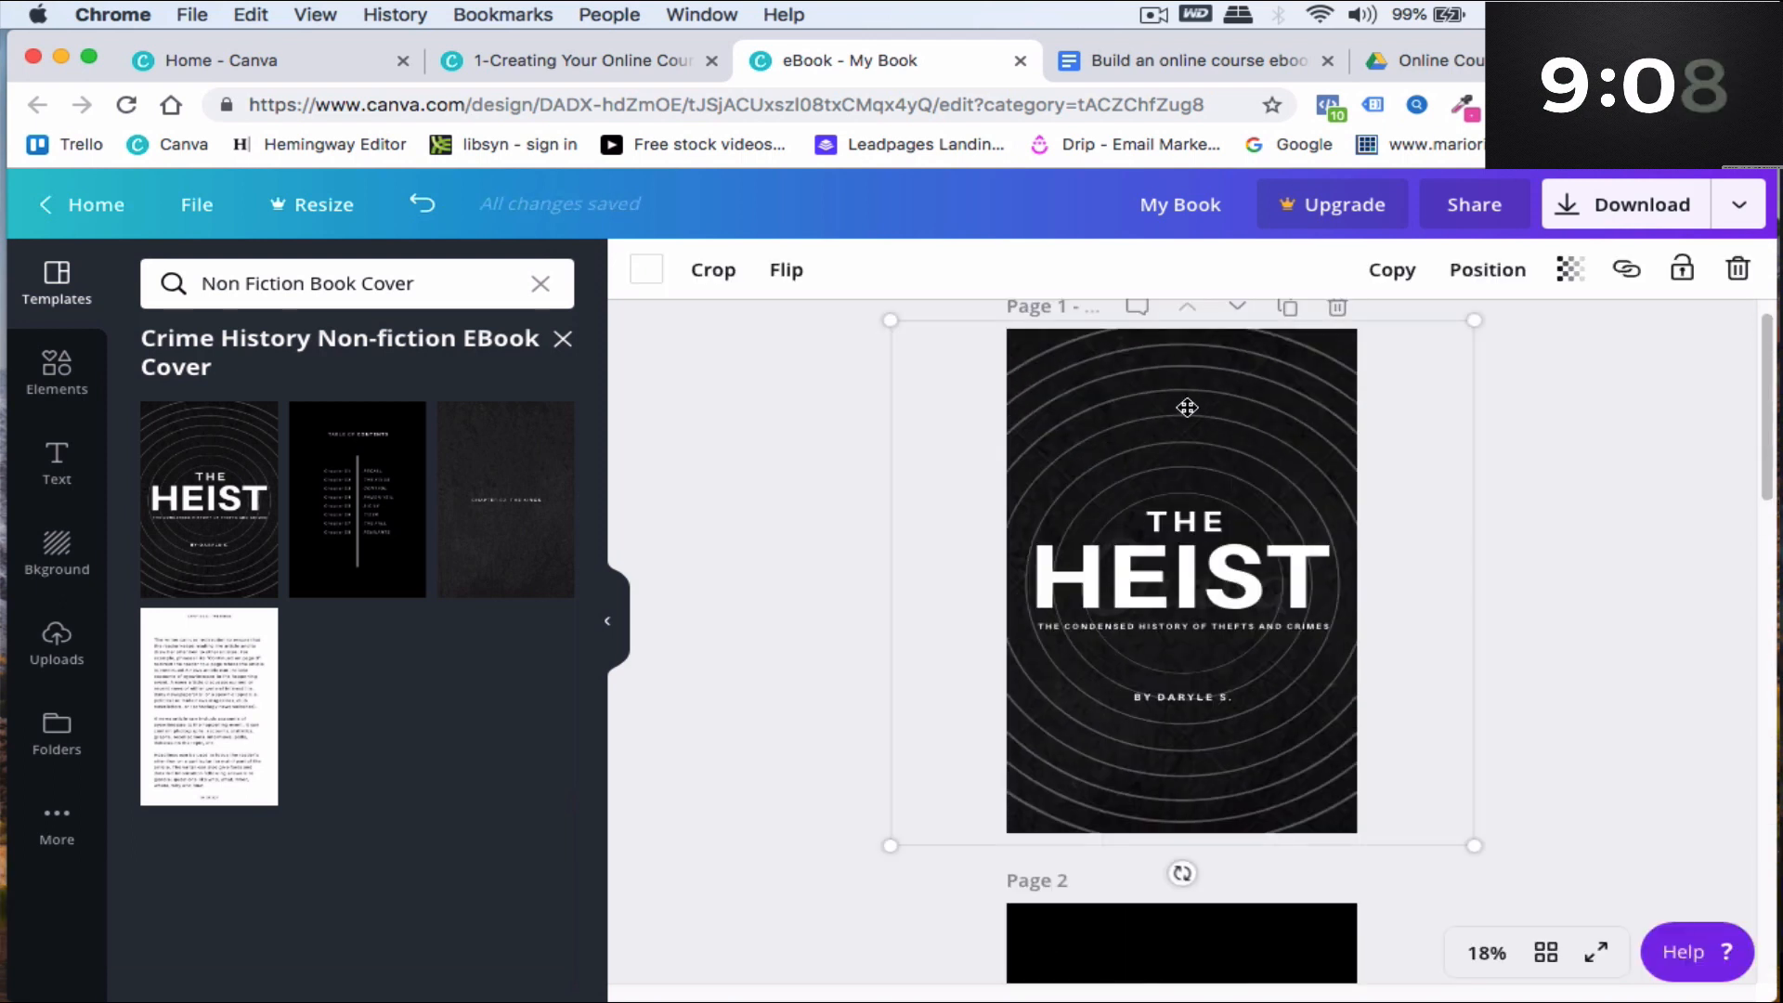
key("Delete")
left_click(1192, 406)
key("Delete")
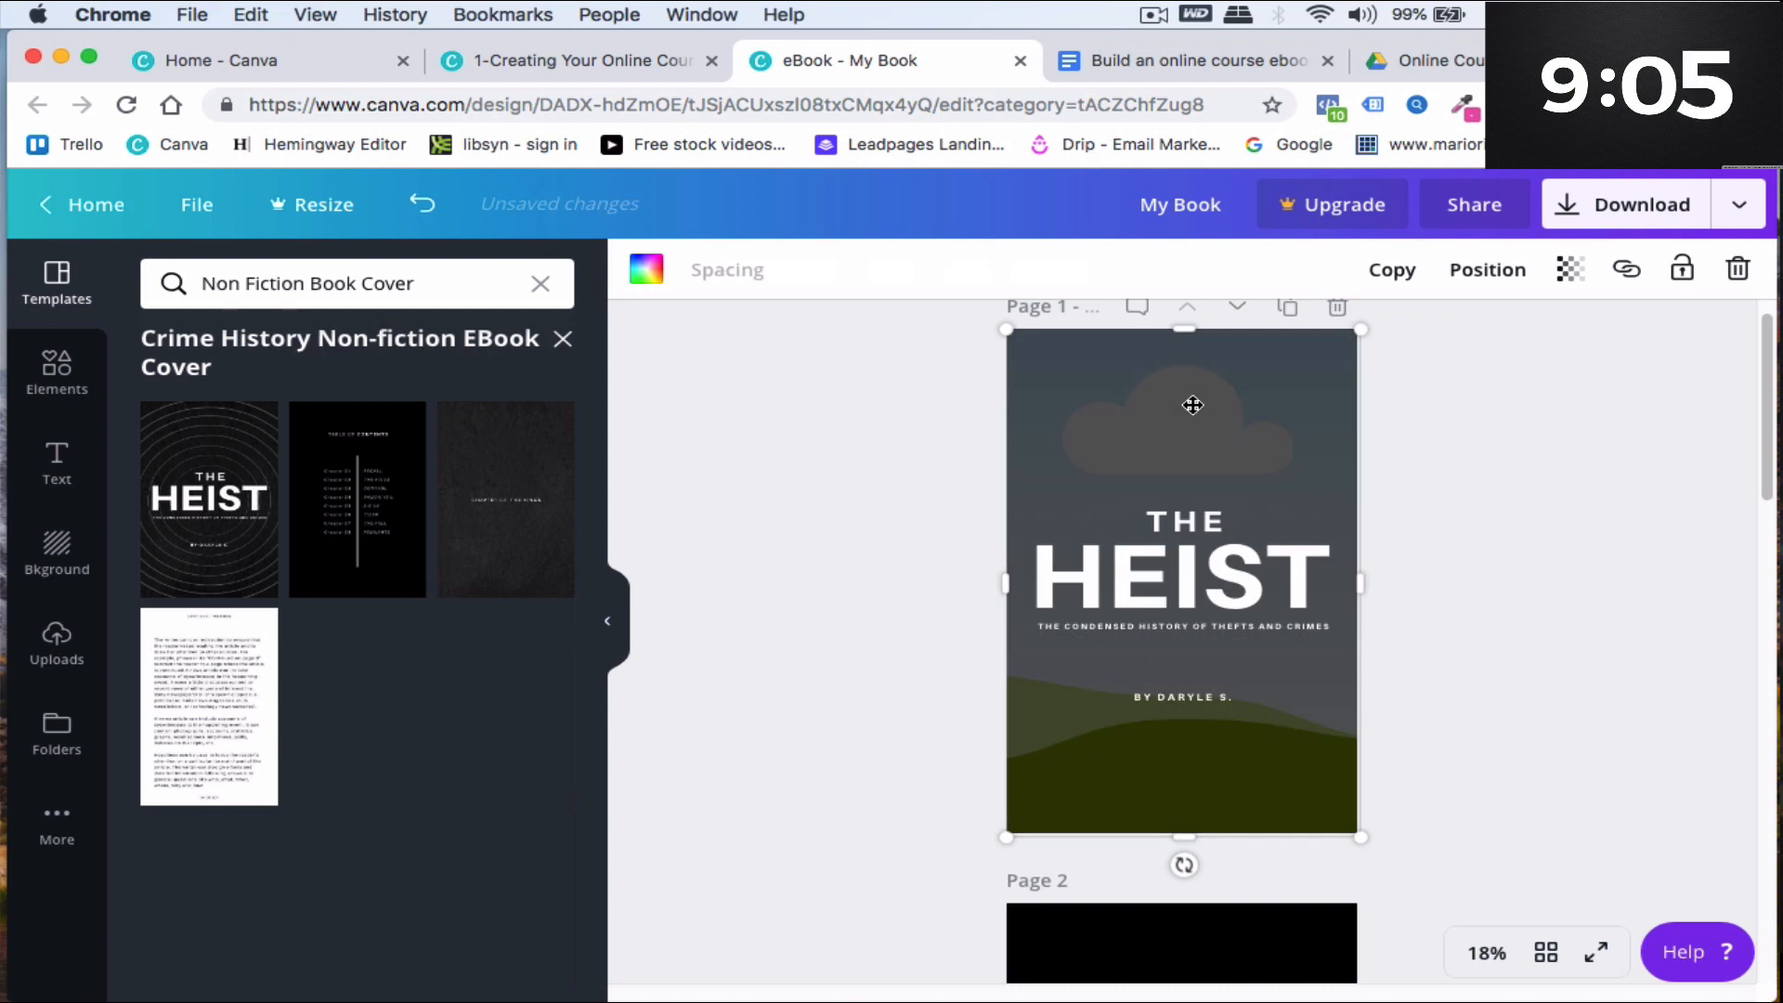
- Place the uploaded running-men photo onto the cover as its background
left_click(57, 641)
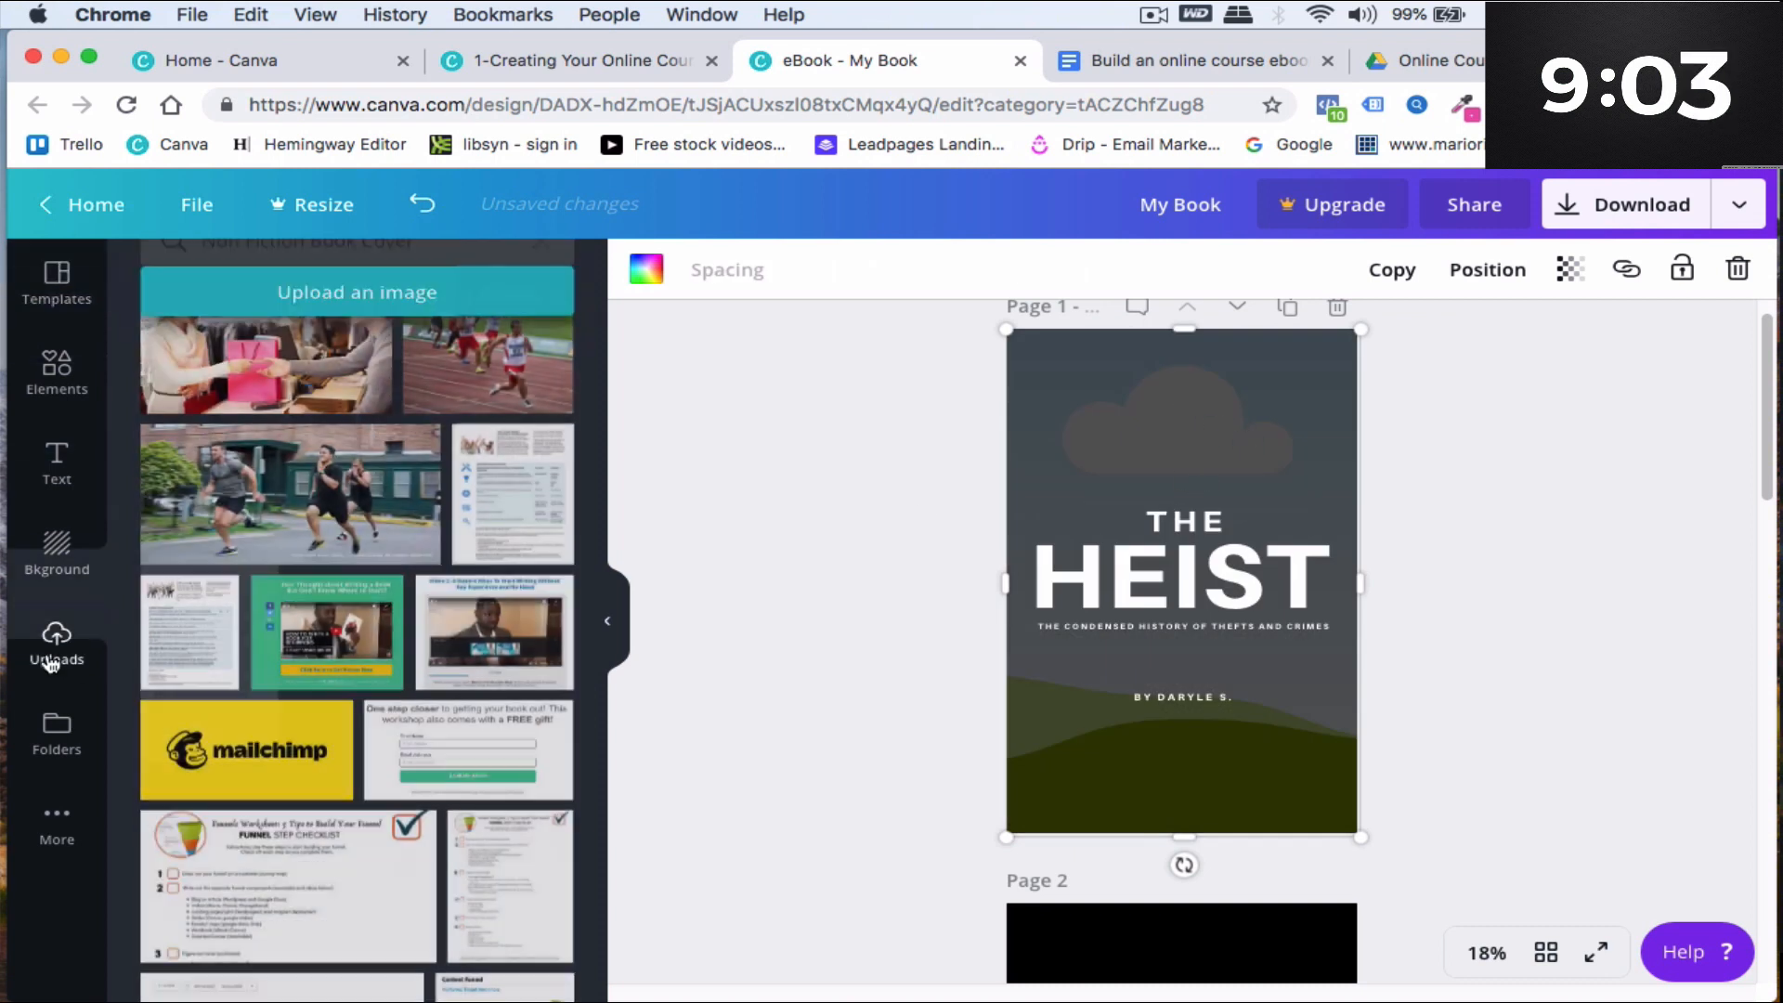
left_click_drag(364, 476, 1068, 478)
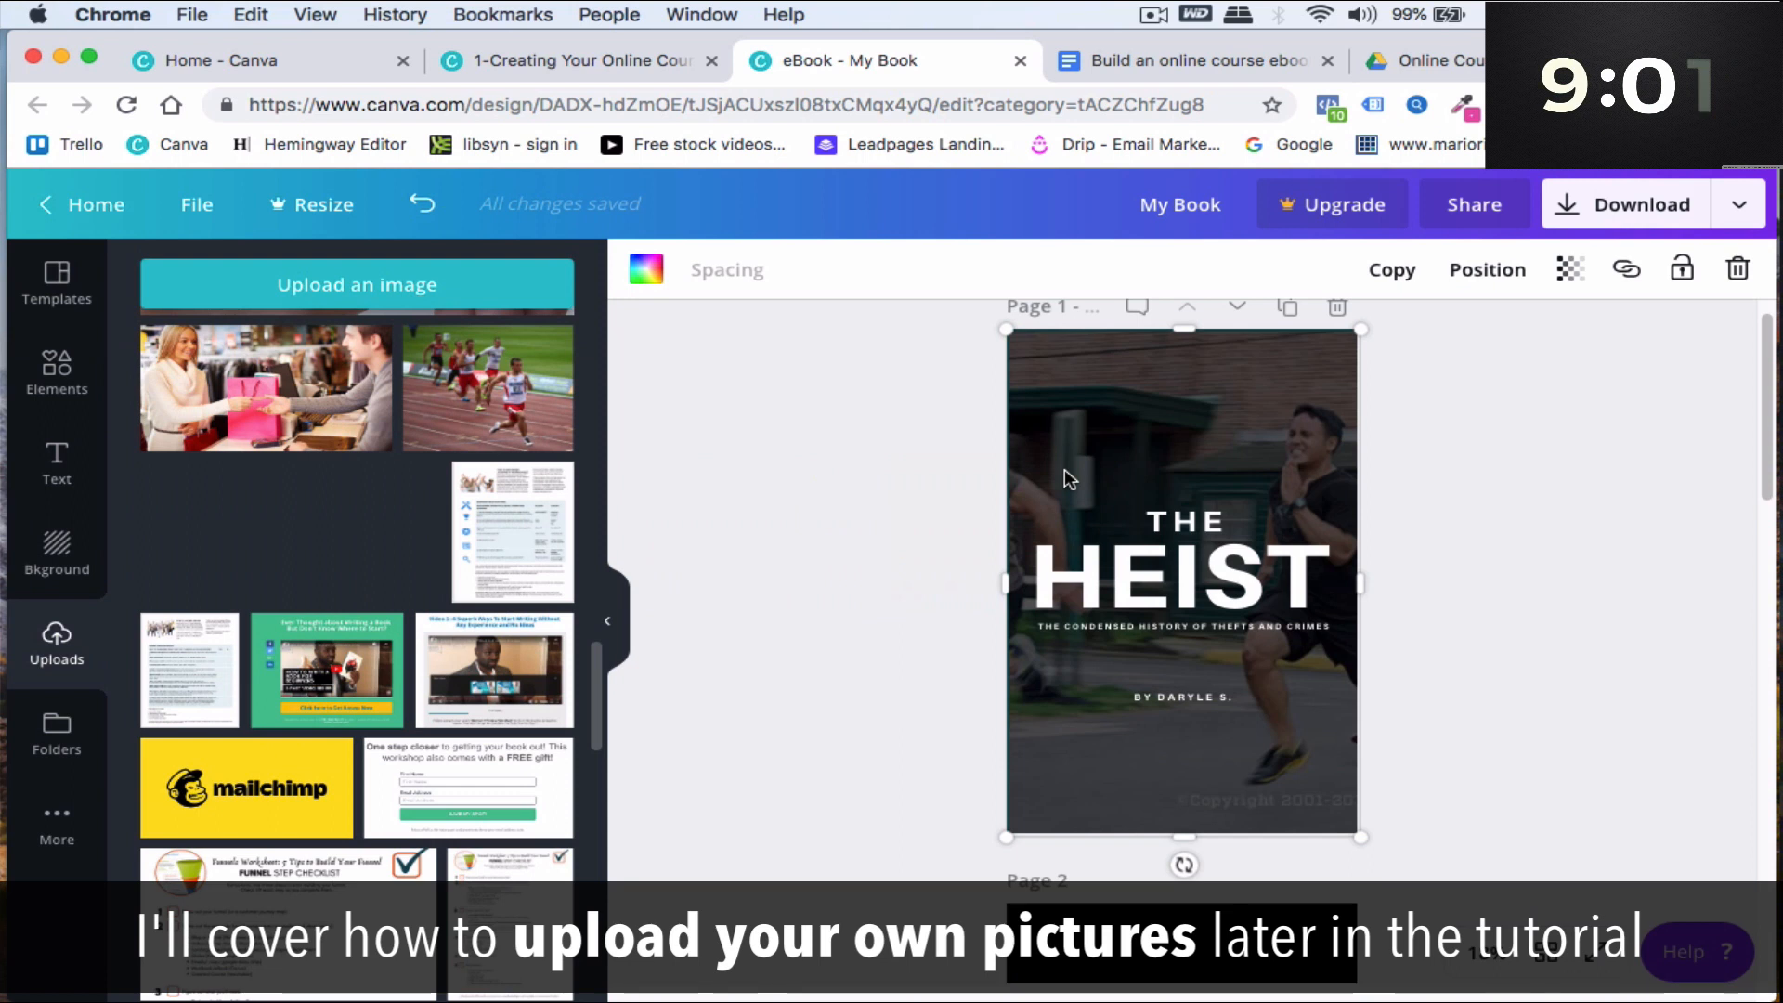
- Replace the cover's small title word "THE" with "How To"
left_click(1172, 518)
left_click(1152, 522)
type("how")
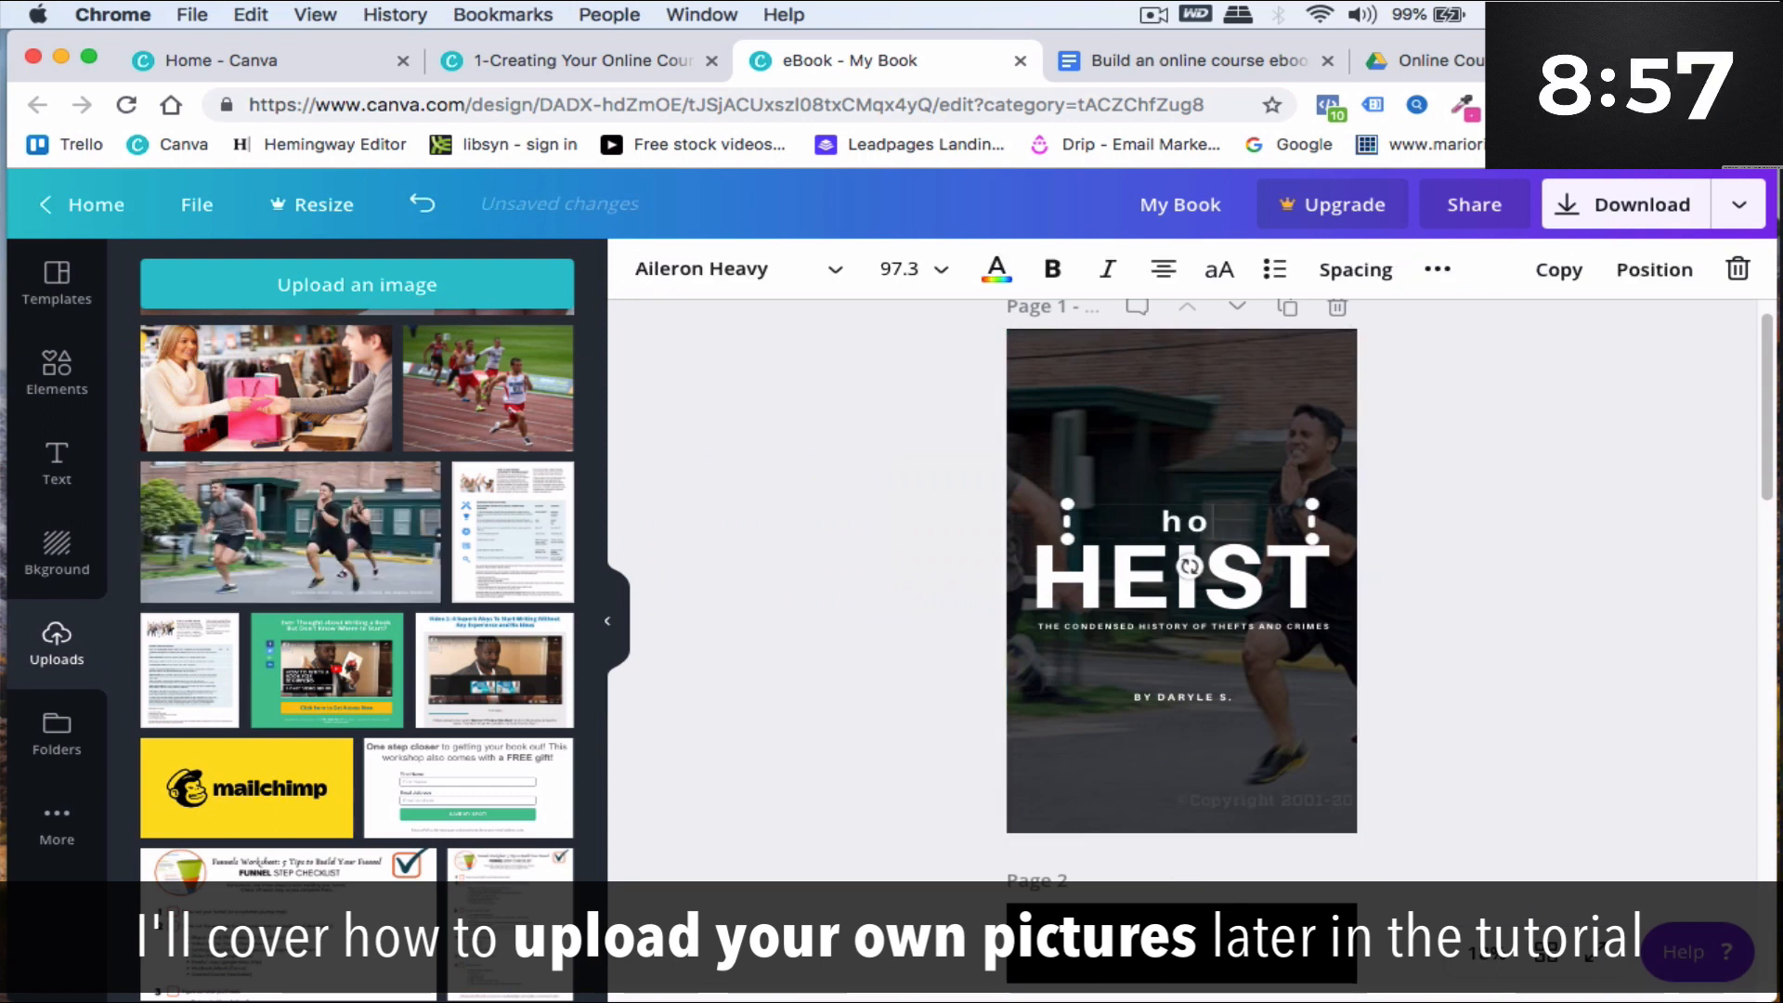
key("BackSpace")
key("BackSpace")
key("BackSpace")
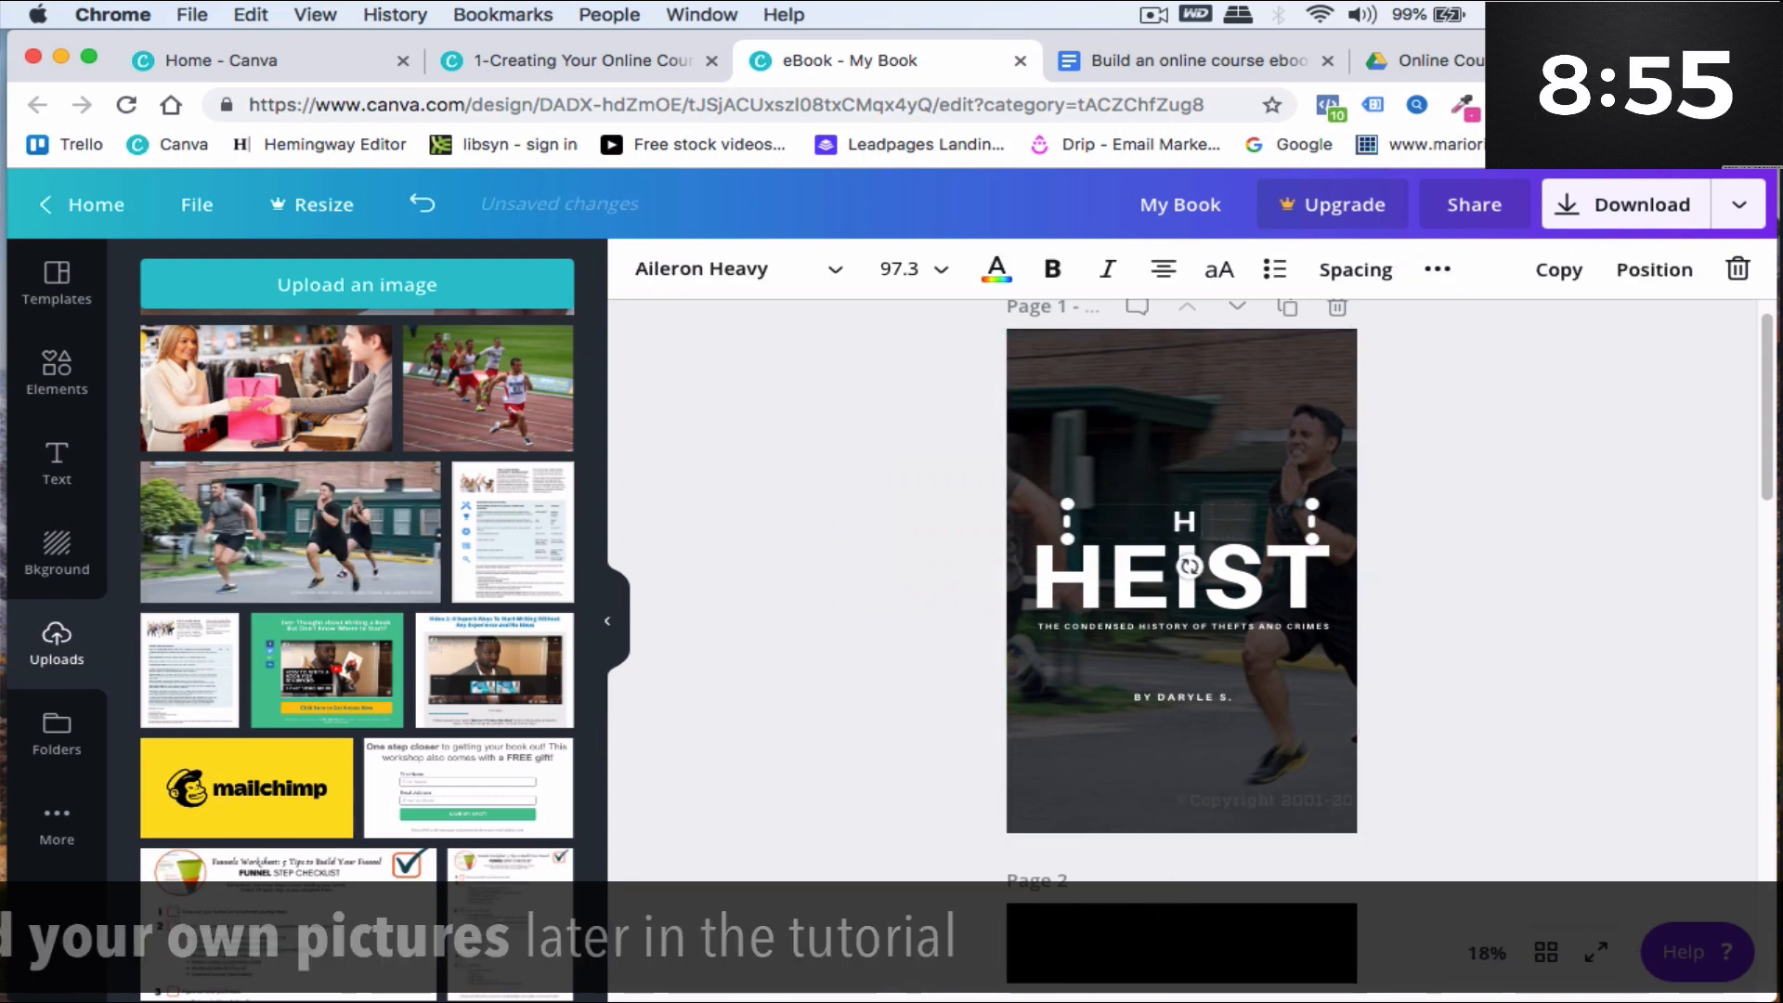
type("How To")
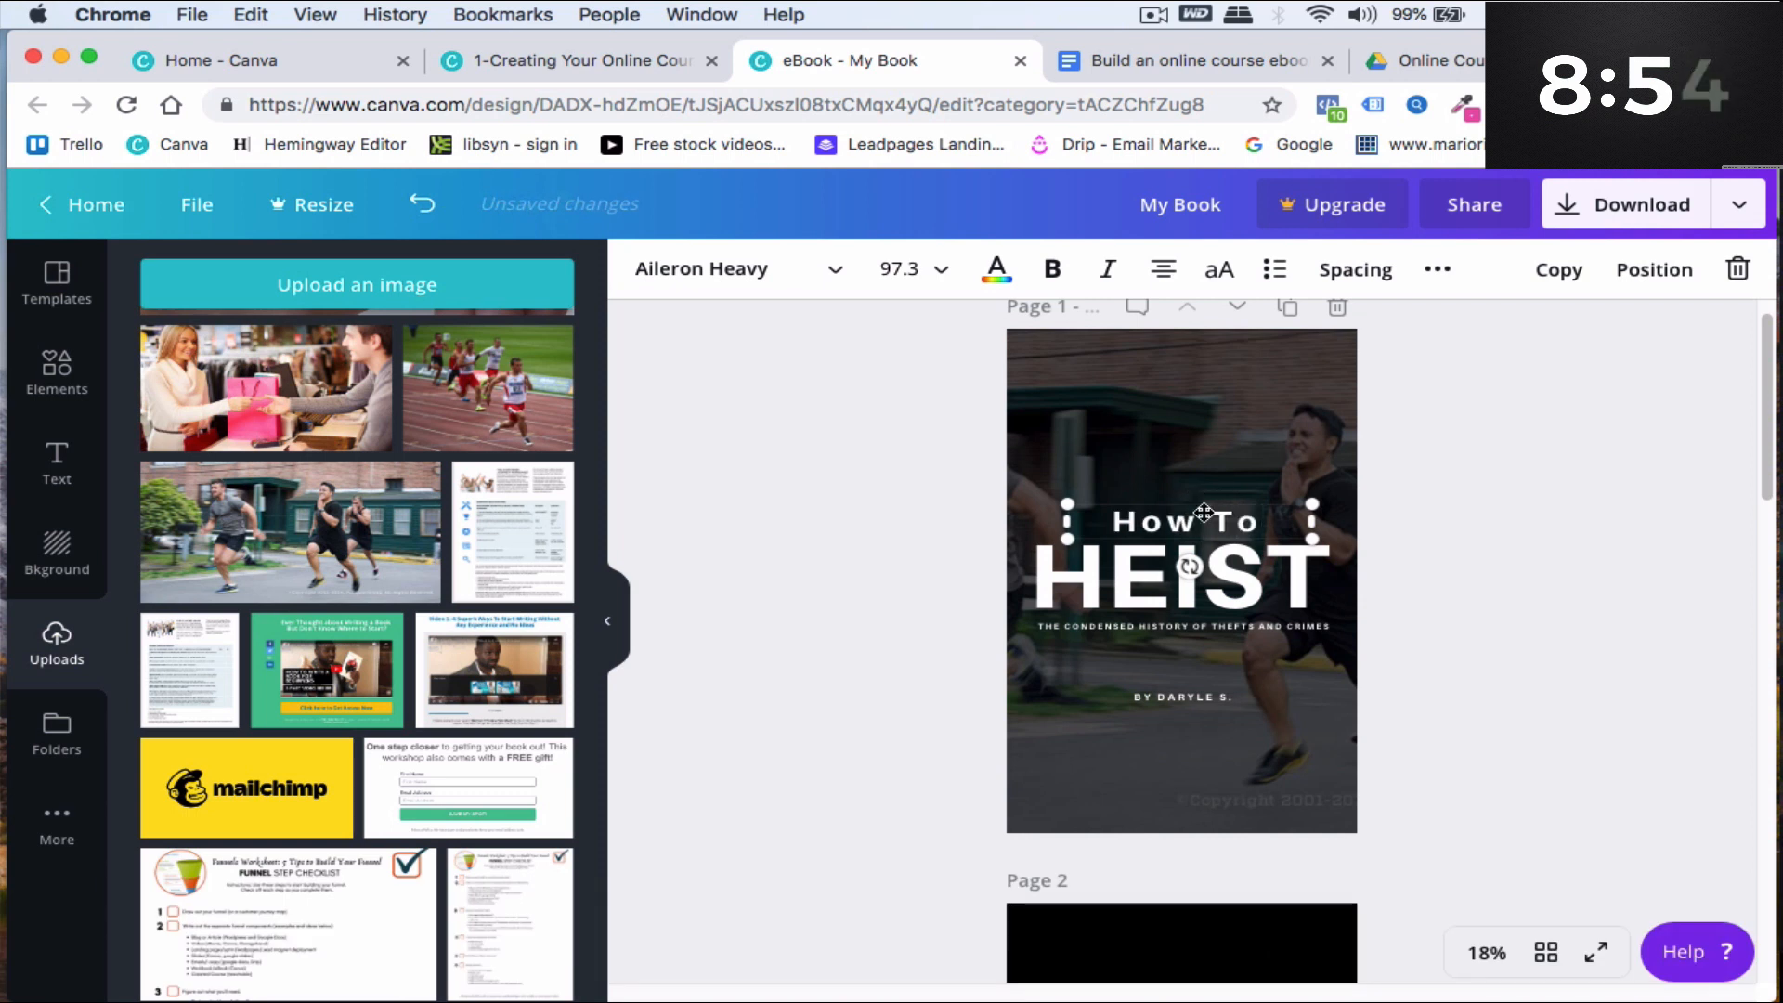
- Replace the cover's large title word "HEIST" with "WEIGHT" and select the new text
double_click(1112, 592)
type("WEIGHT")
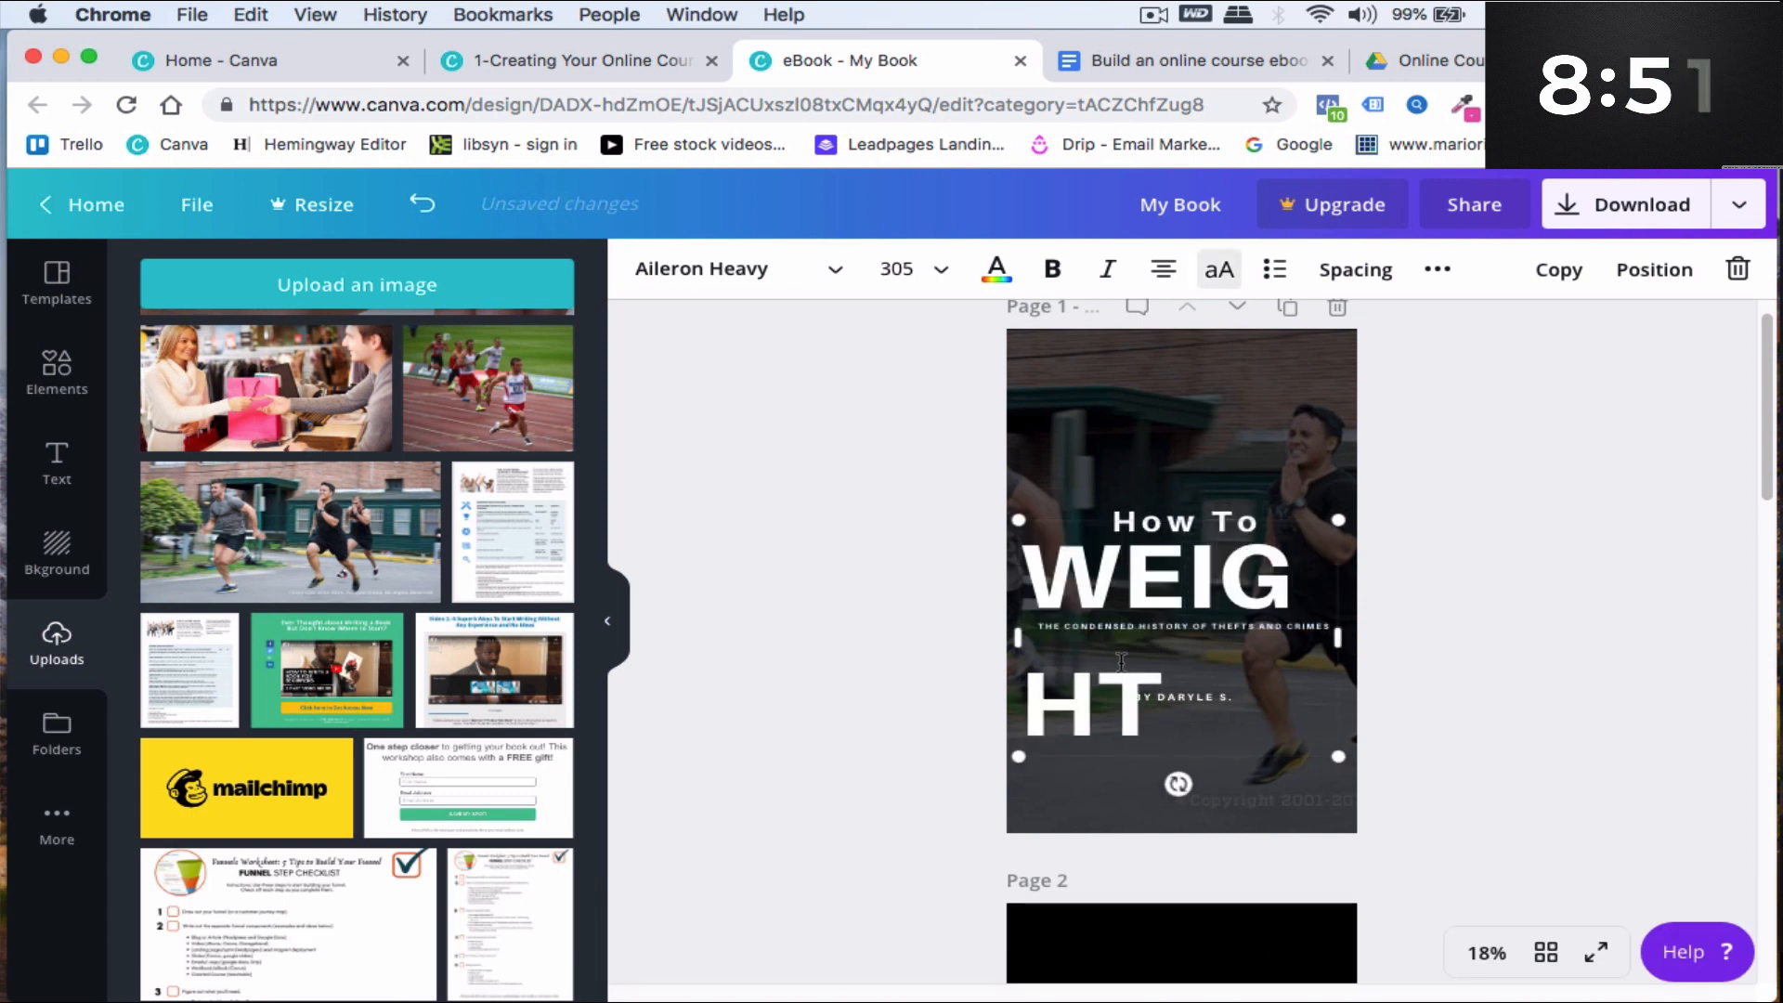
left_click_drag(1180, 715, 1029, 594)
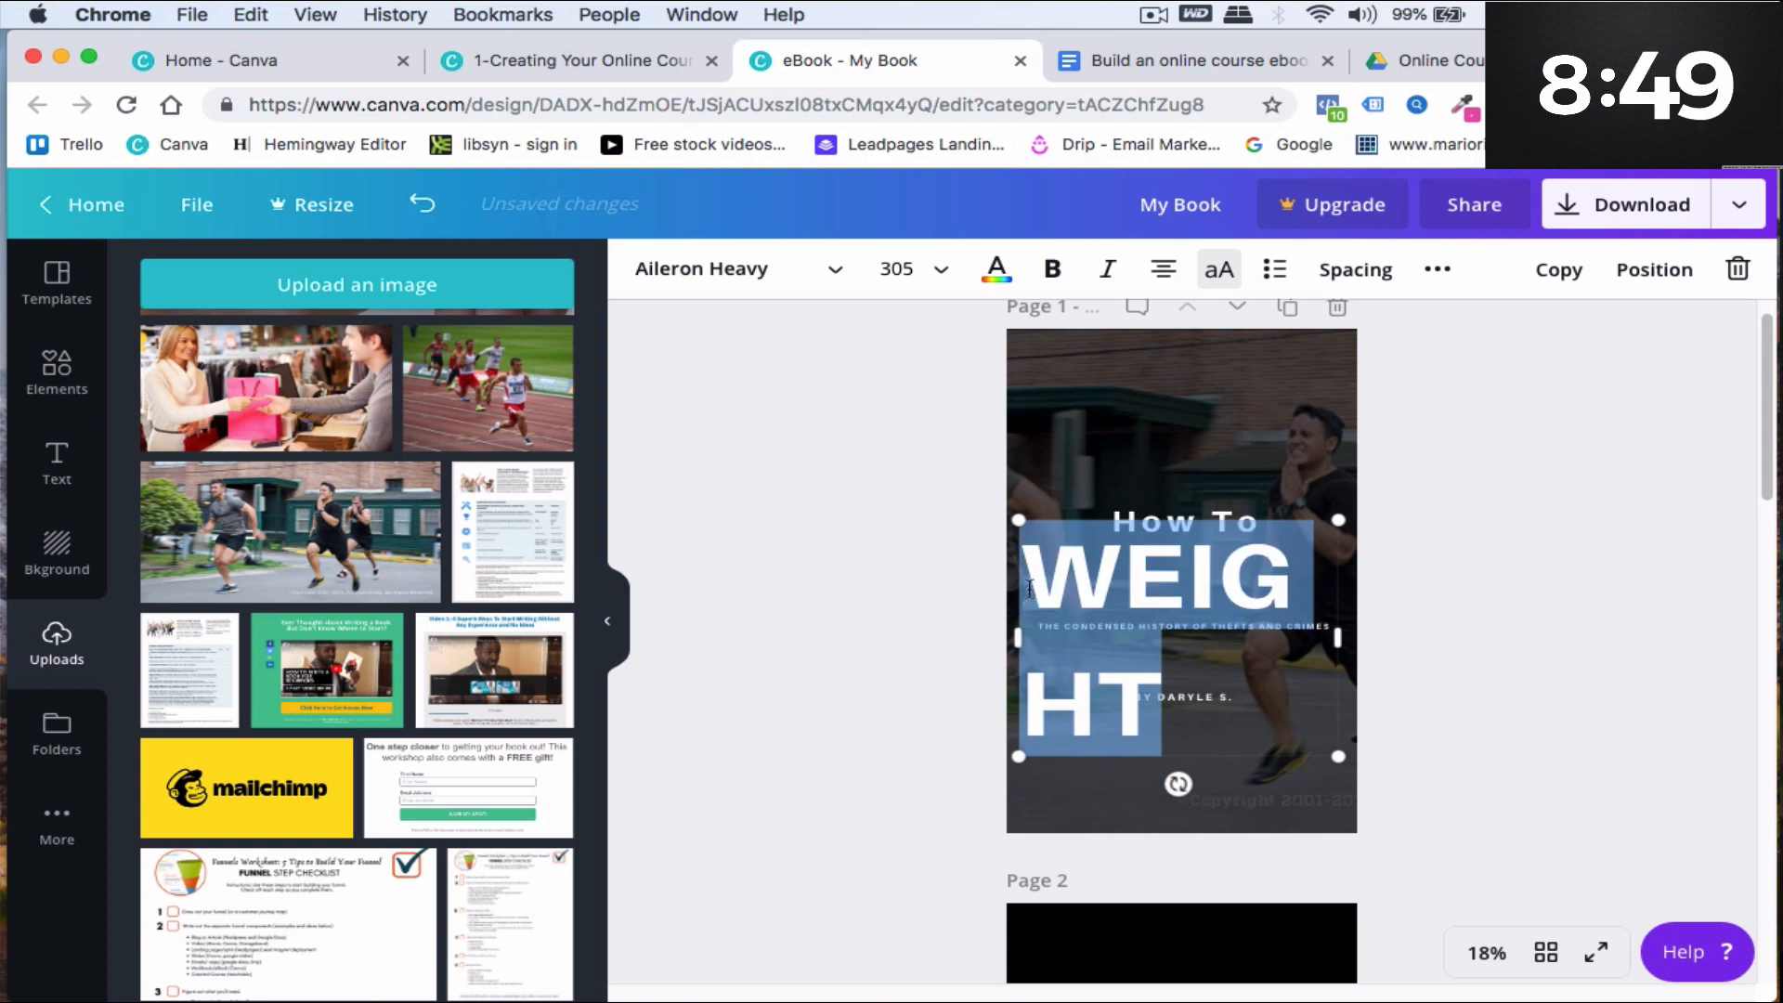
- Set the "WEIGHT" title's font size to 96 and move it down below "How To"
left_click(936, 270)
scroll(947, 680, "down", 6)
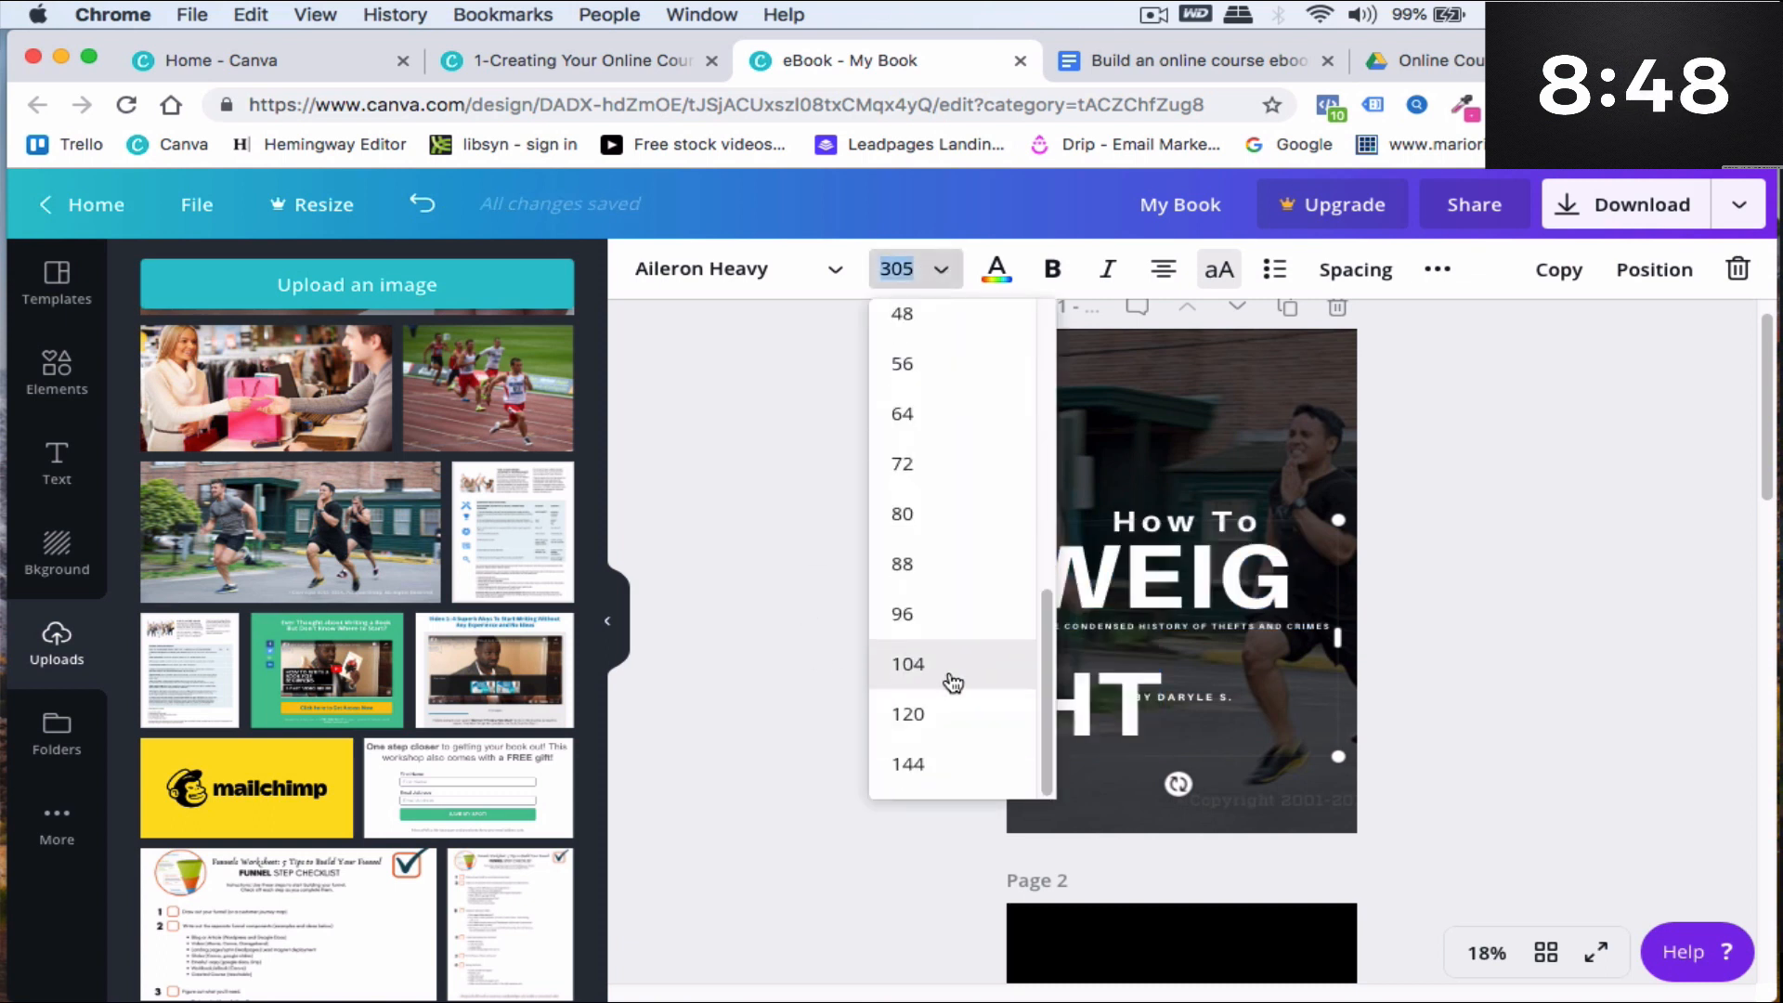
left_click(906, 515)
left_click(894, 269)
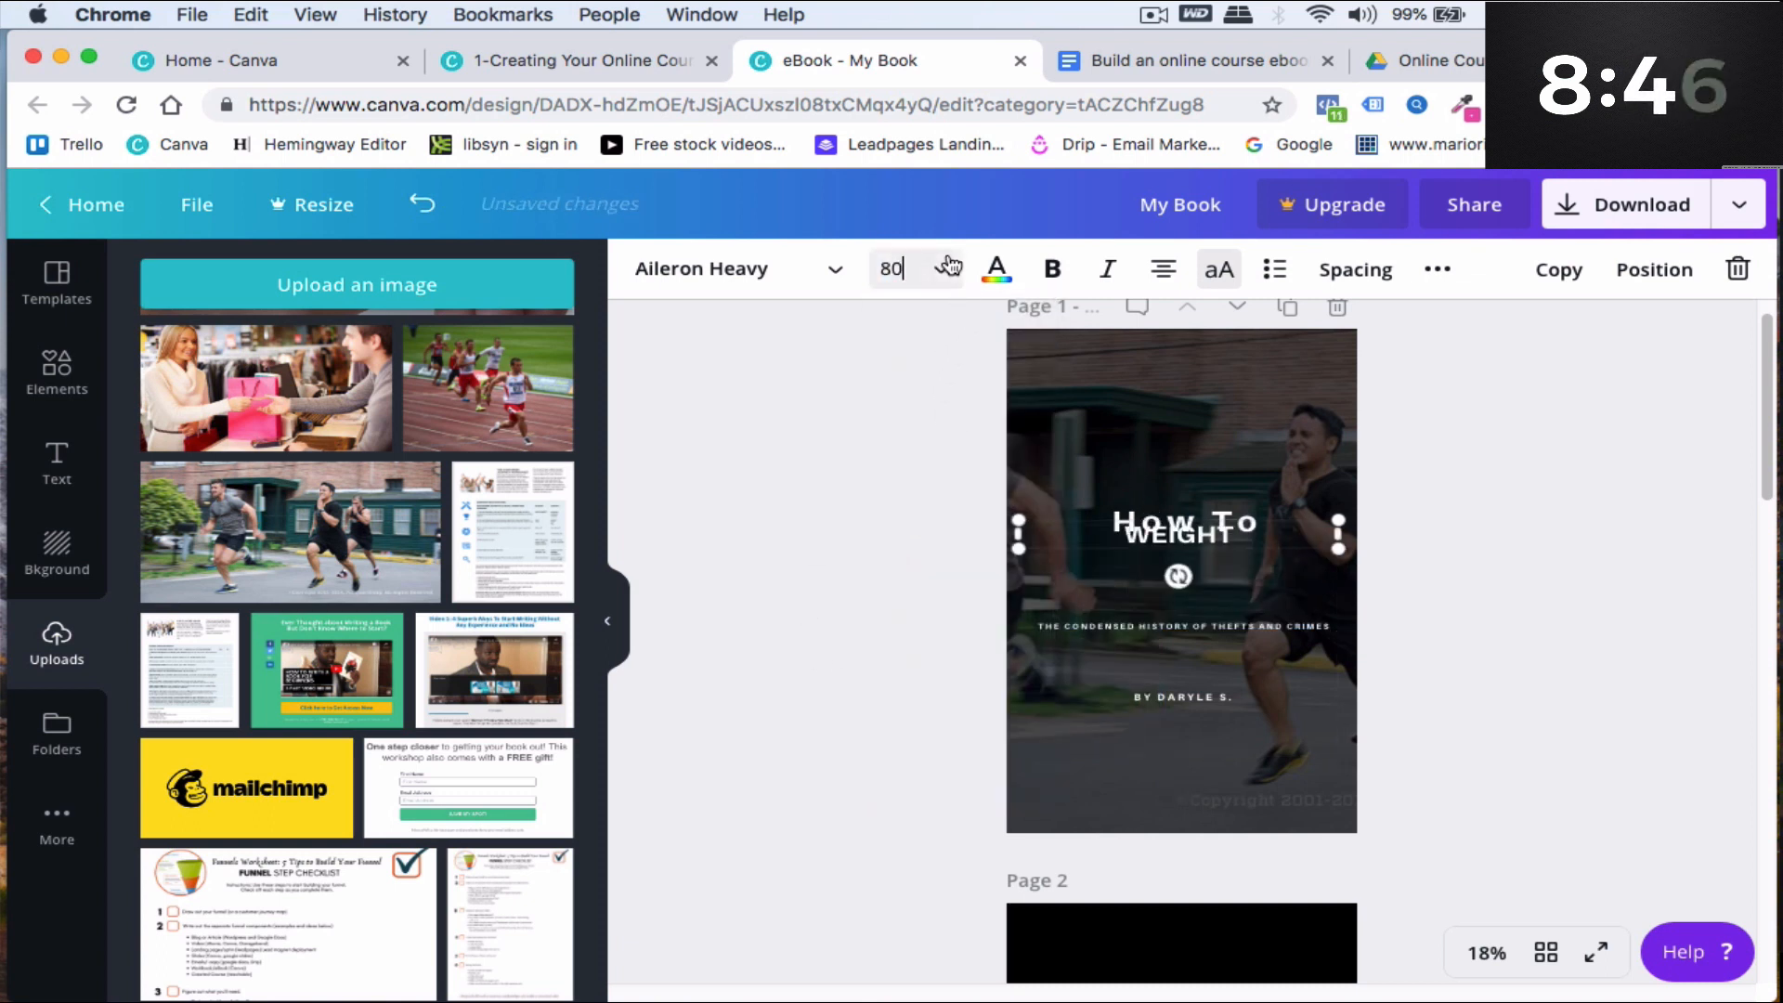
left_click(905, 649)
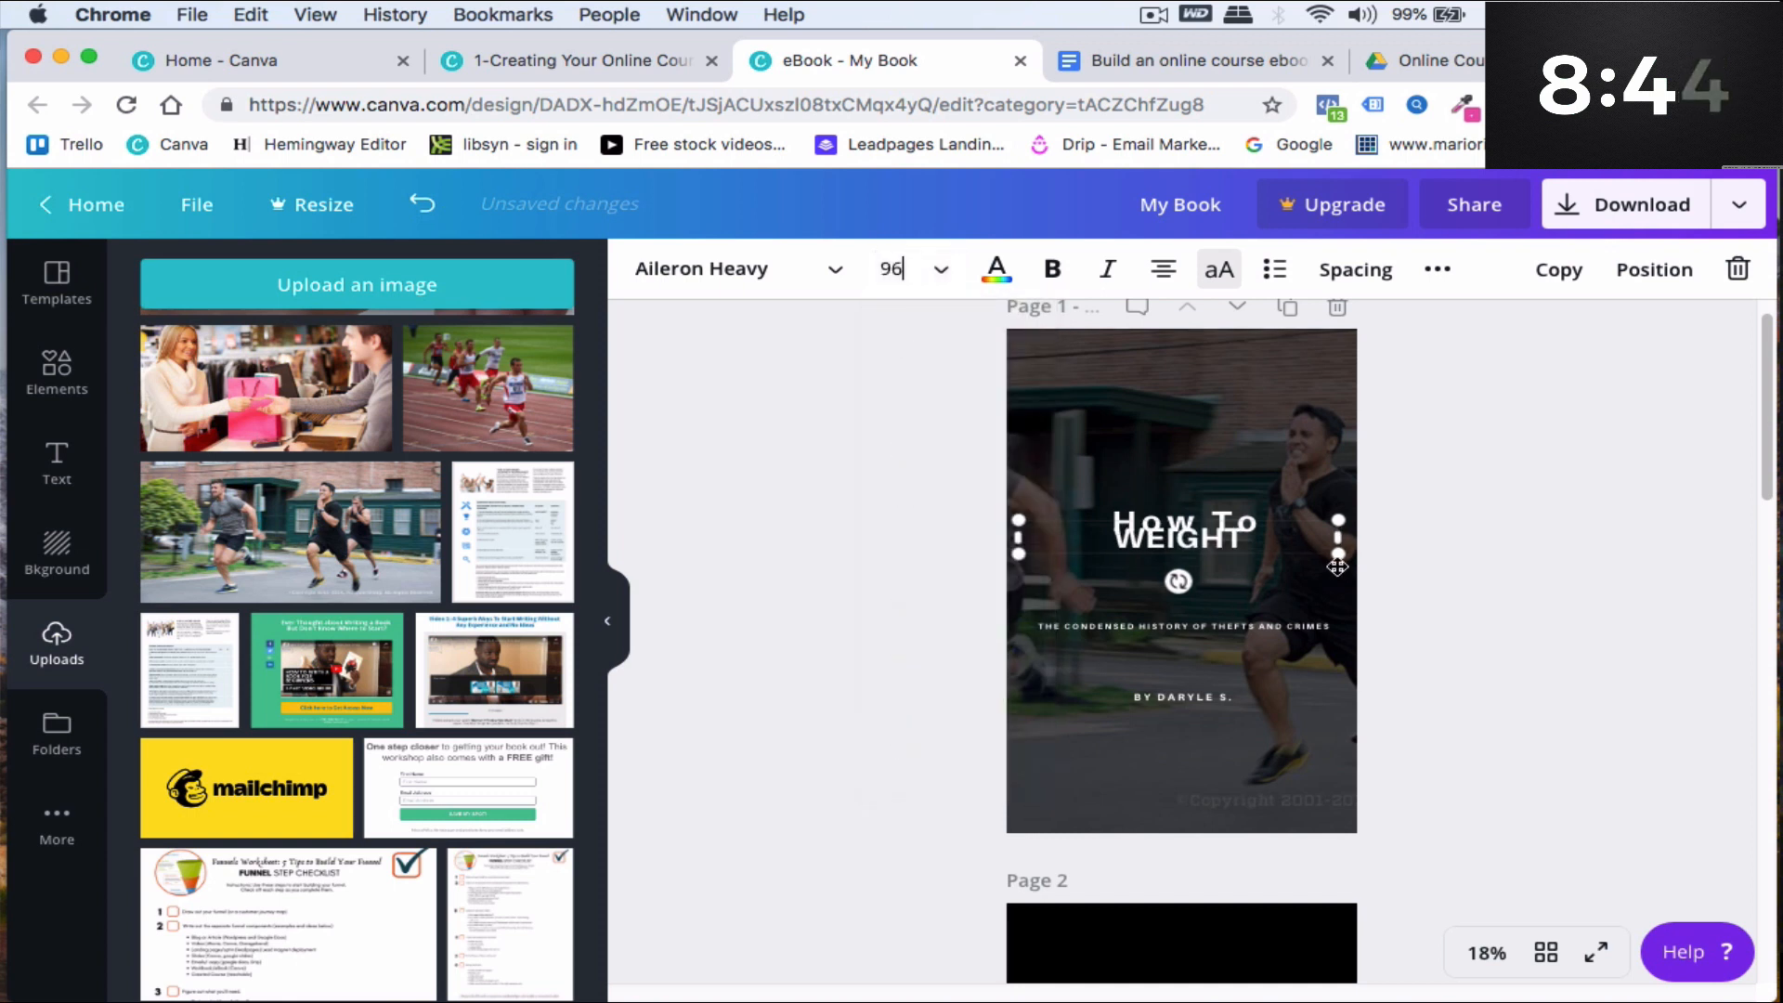
left_click_drag(1233, 548, 1194, 612)
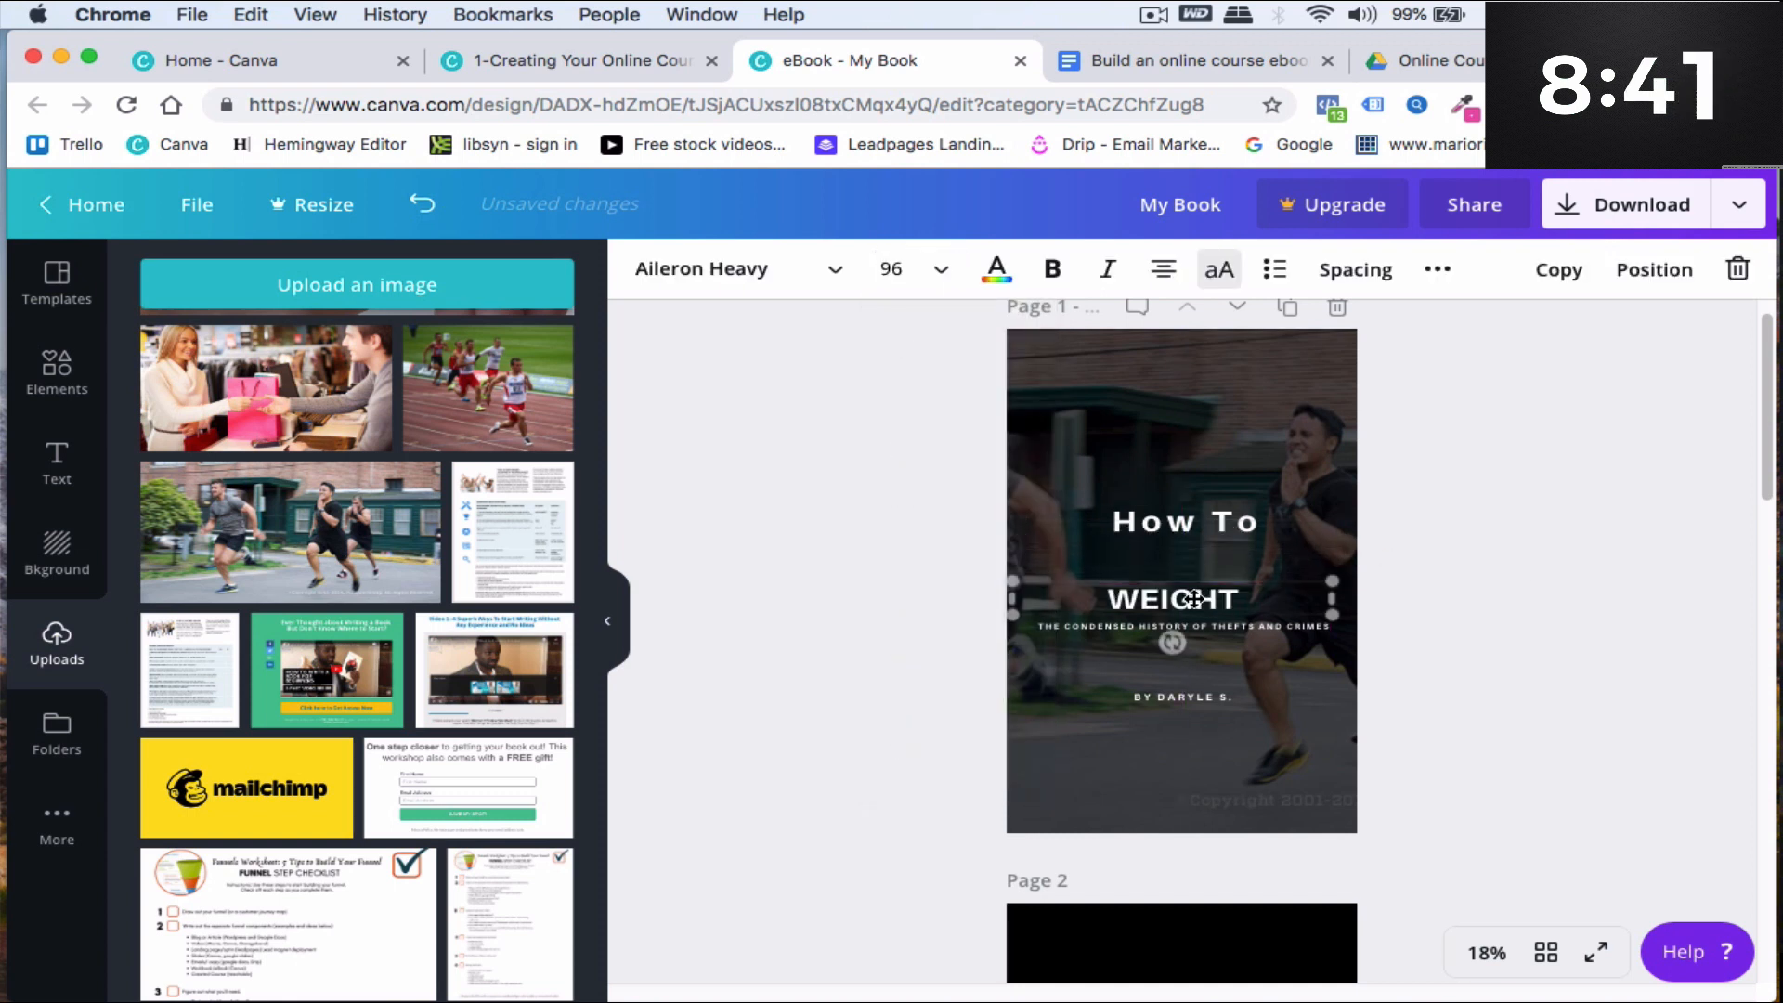
- Duplicate the "How To" text, change the copy to "Lose" and place it between "How To" and "WEIGHT"
double_click(1233, 522)
left_click(1548, 271)
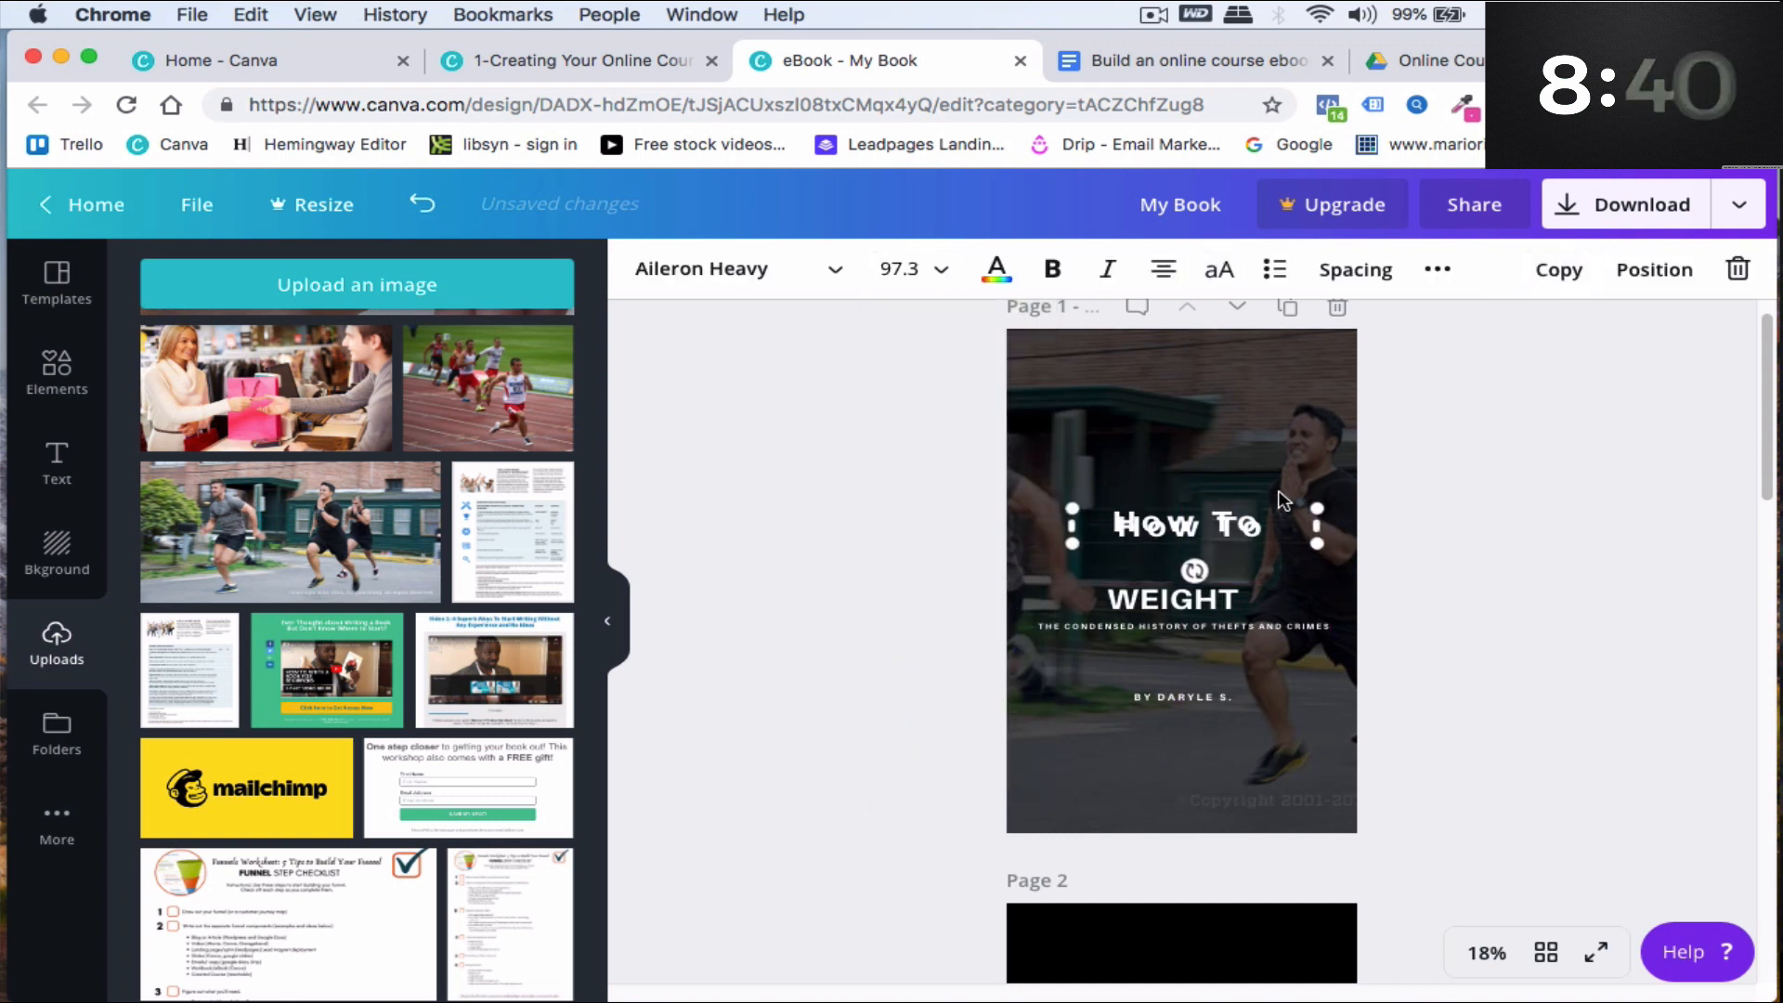
left_click_drag(1276, 520, 1079, 539)
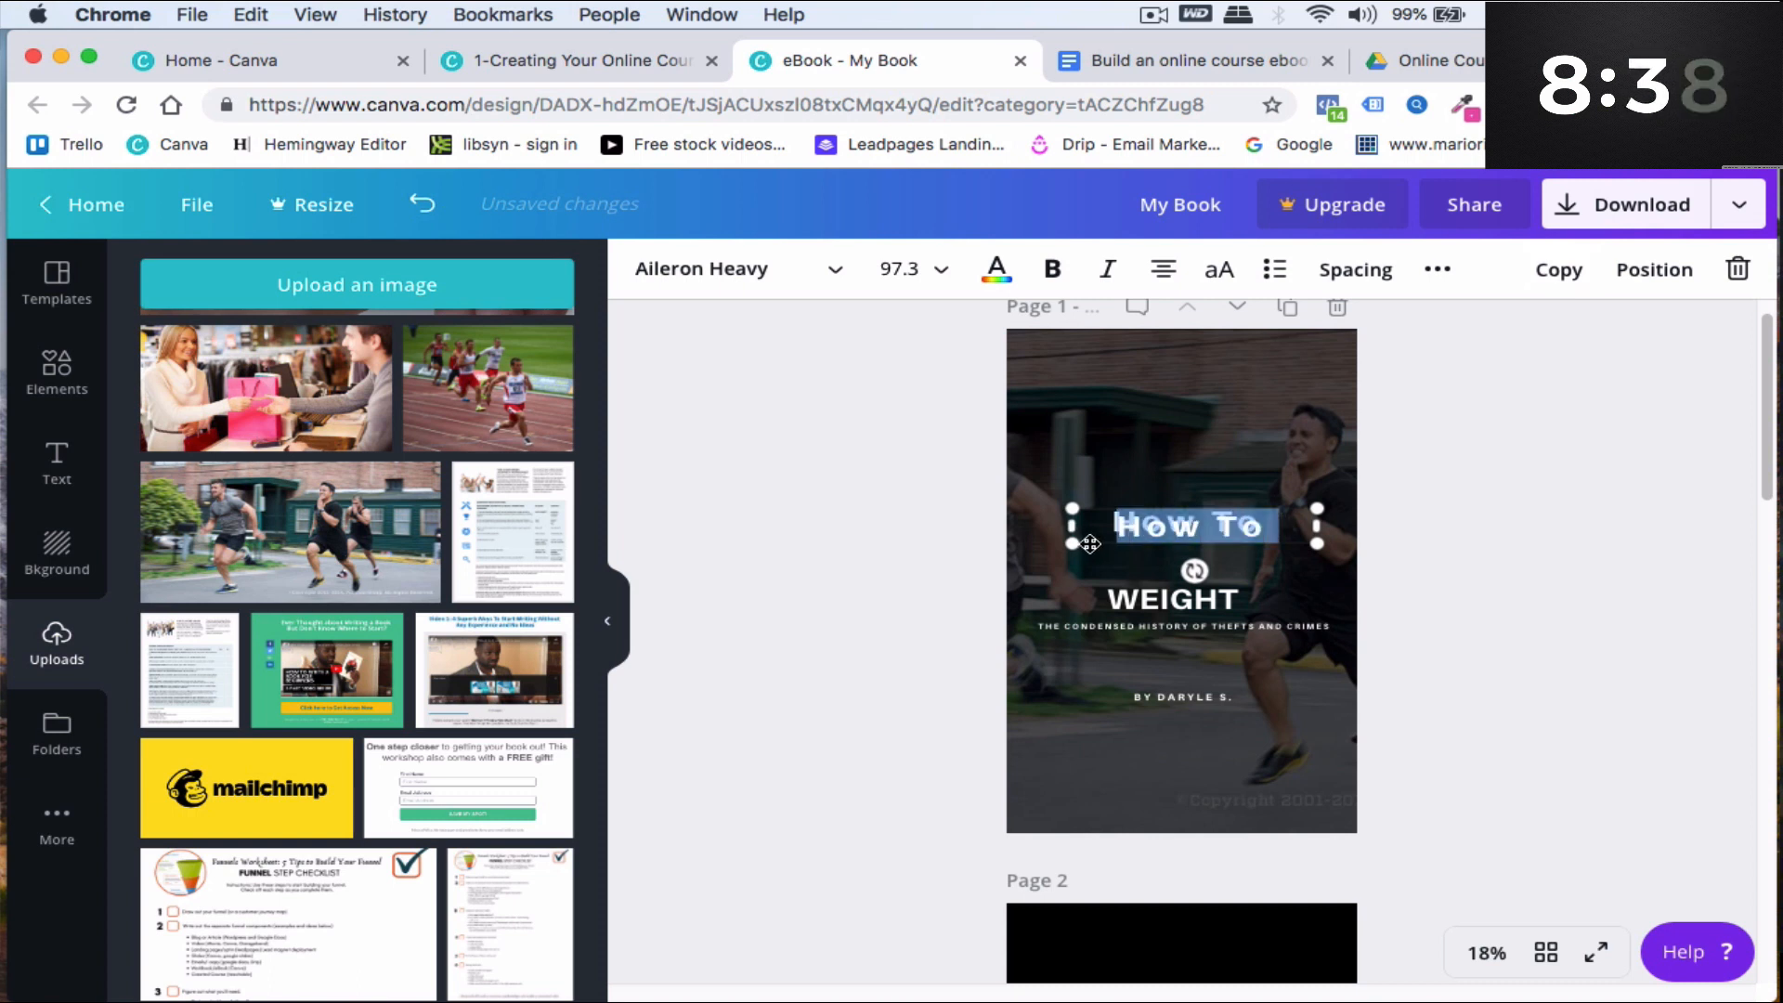
type("Lose")
left_click(1534, 570)
left_click(1198, 527)
left_click_drag(1197, 527, 1177, 582)
left_click(1425, 620)
- Change the "How To" text's font to Allura
left_click_drag(1226, 520, 1161, 522)
double_click(1157, 532)
left_click(824, 269)
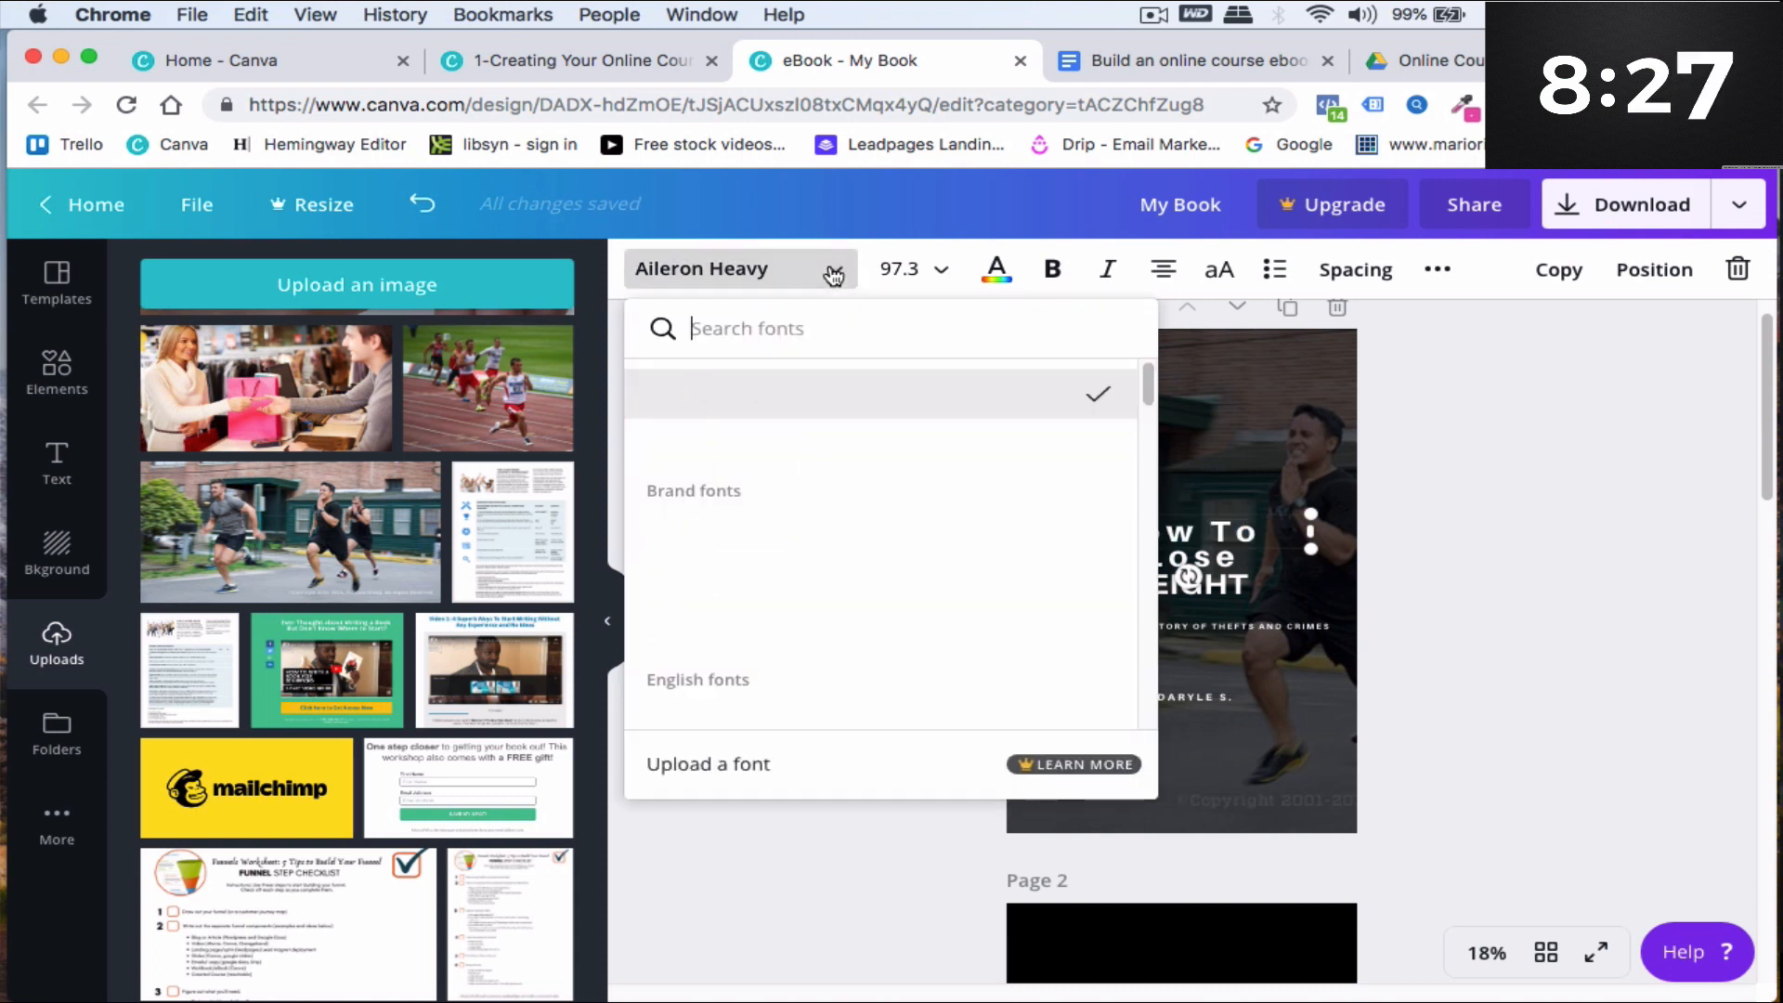
scroll(824, 498, "down", 5)
scroll(819, 507, "down", 10)
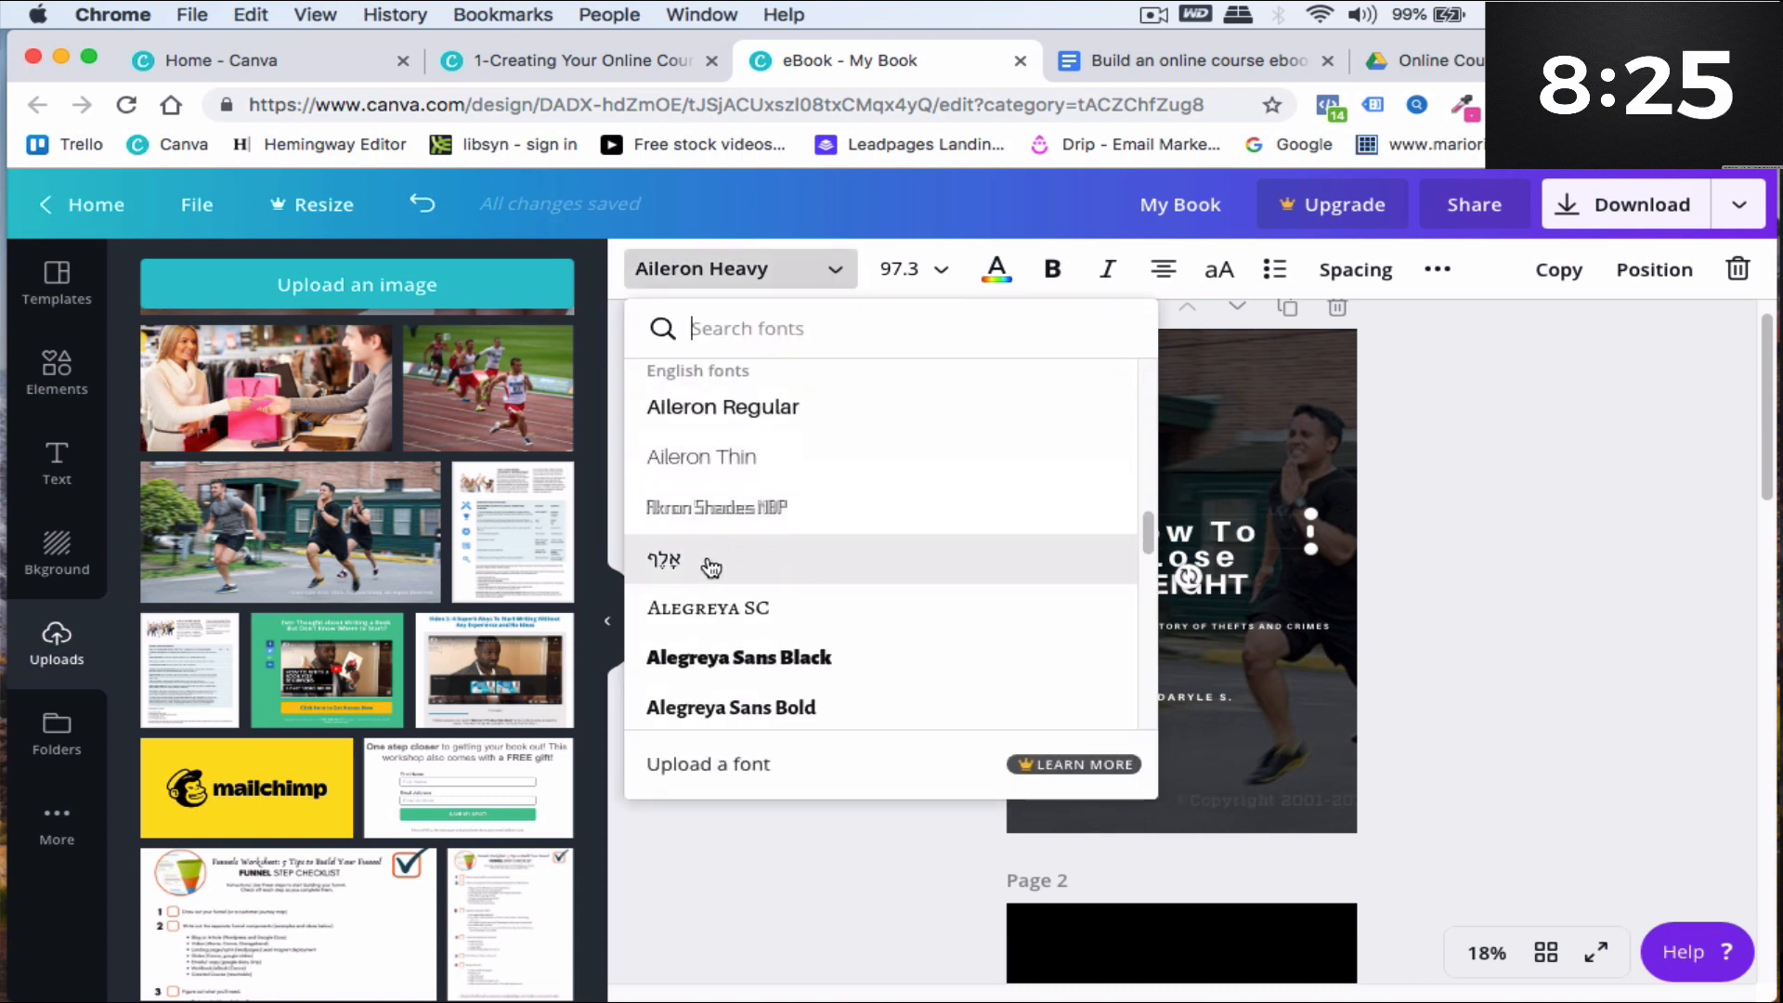
scroll(723, 560, "down", 5)
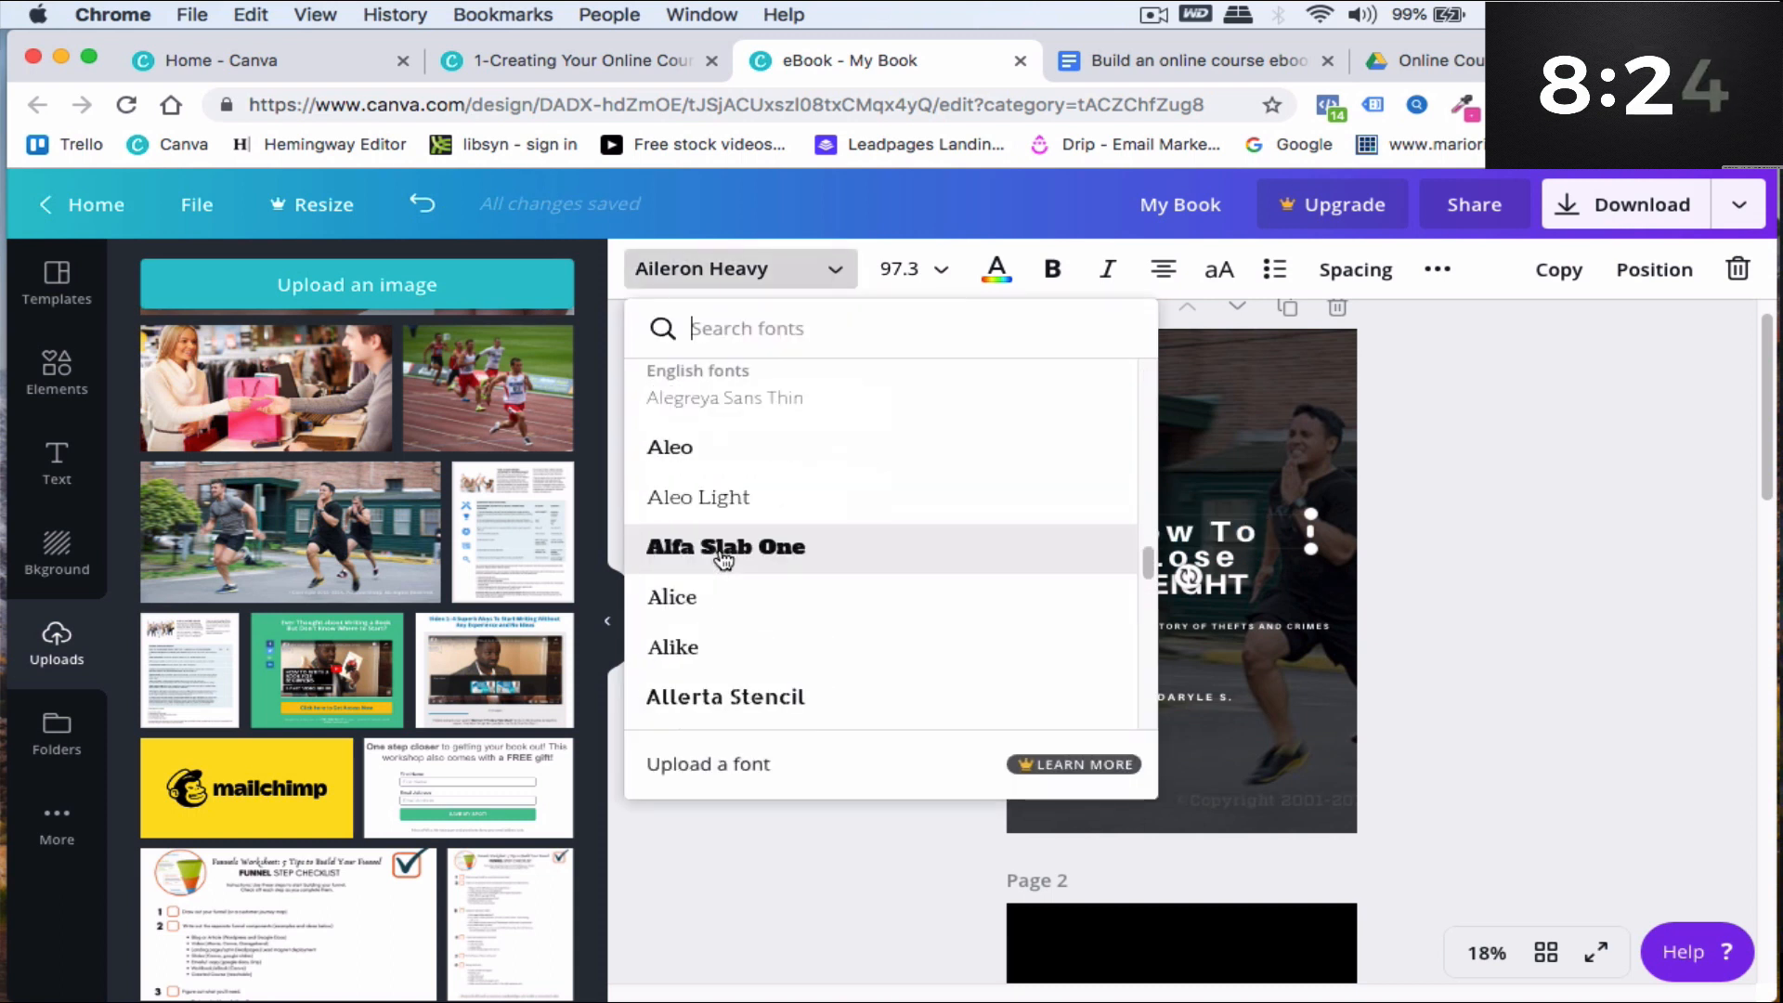
left_click(692, 553)
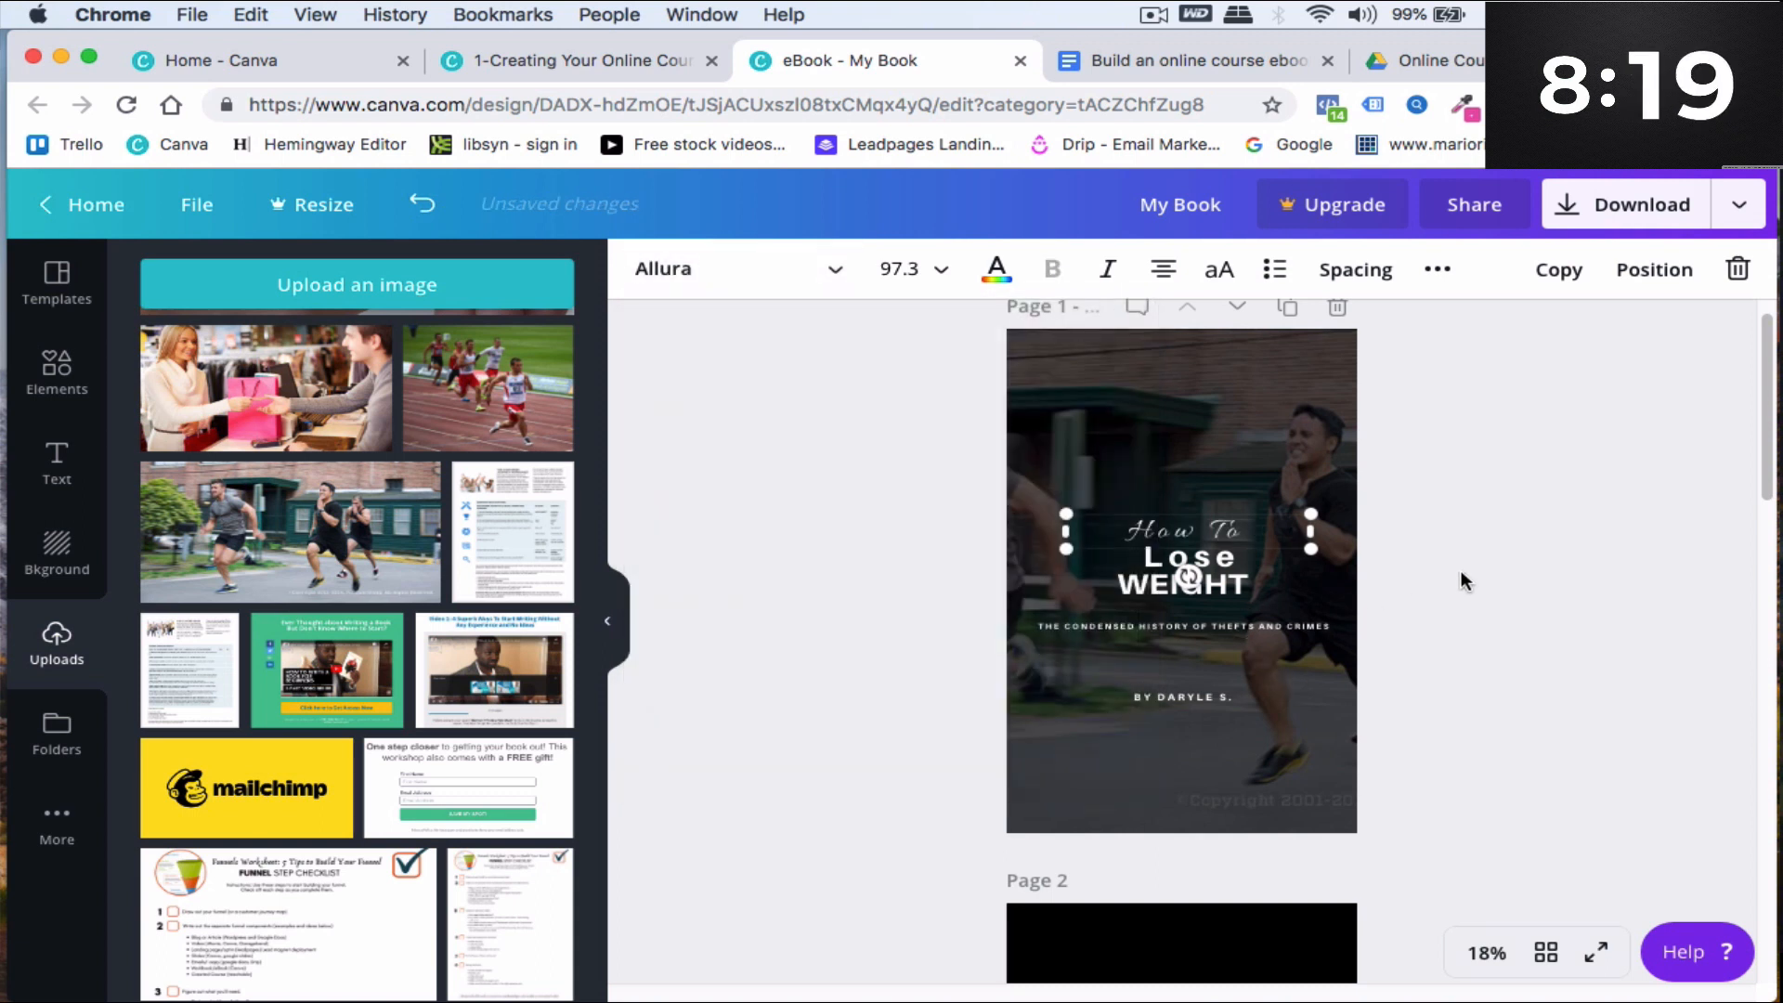
left_click(1462, 570)
- Replace the cover subtitle with "GOING ON A KETO DIET" and center-align it
left_click(1117, 627)
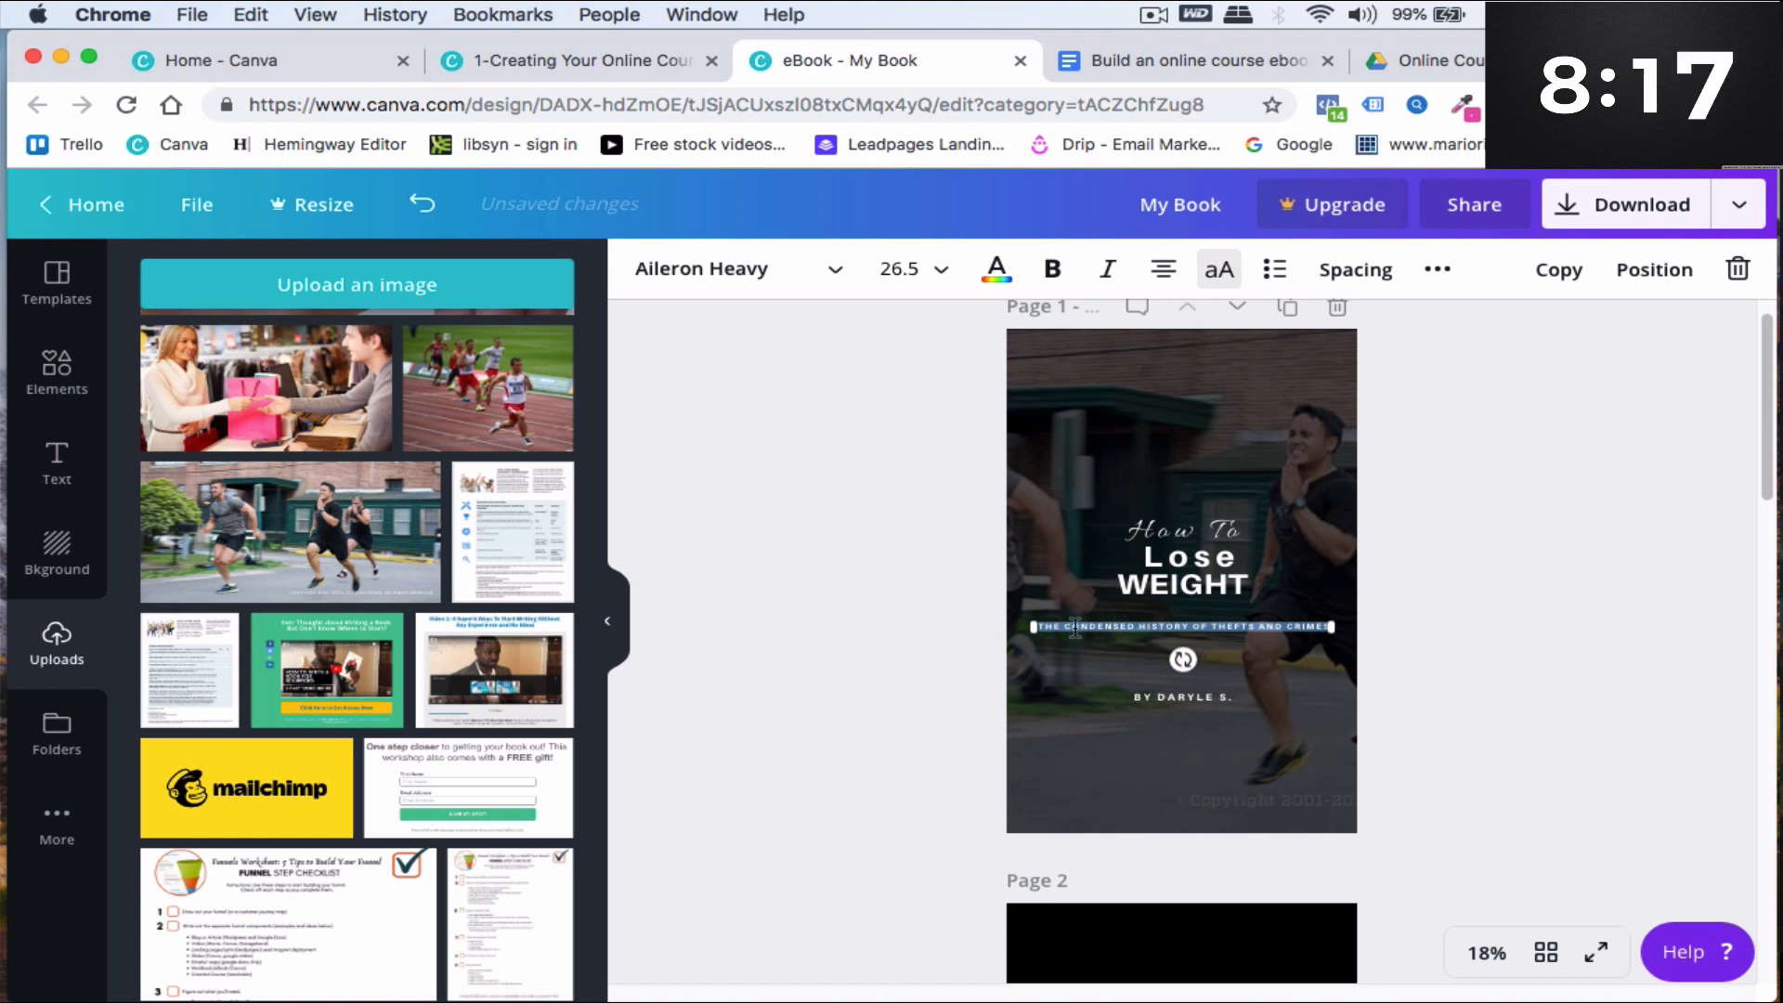
type("GOING ON A KETO DIET")
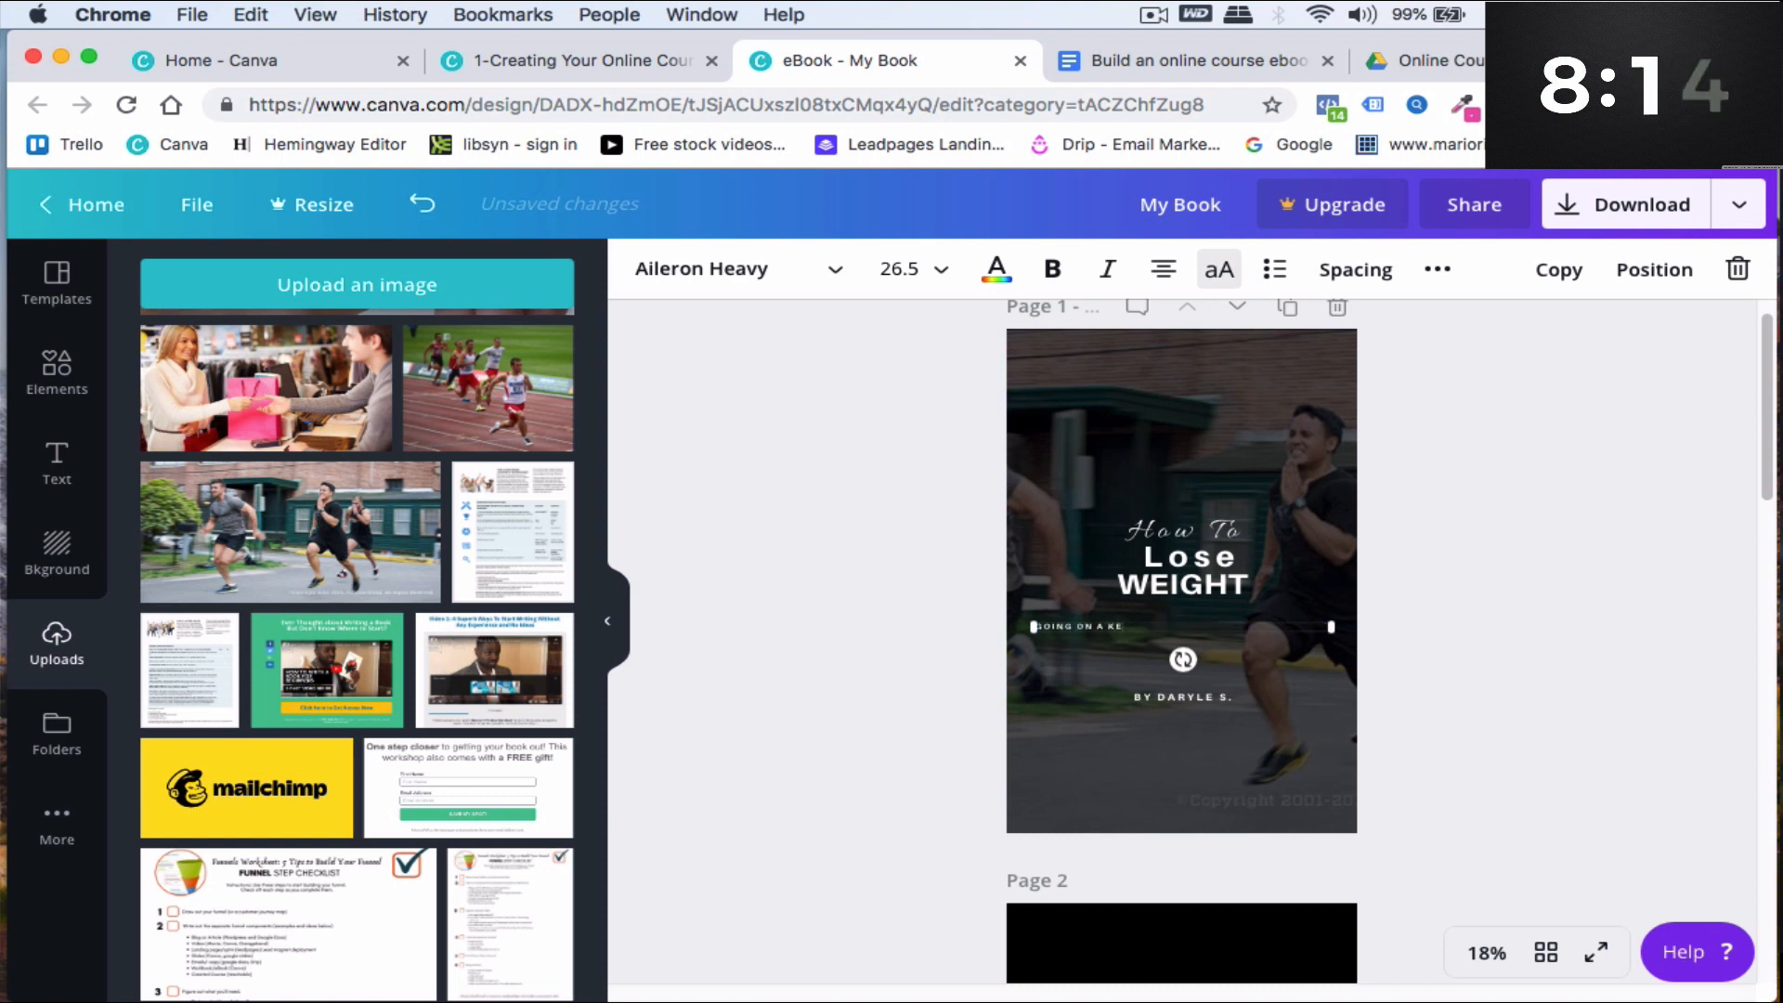
left_click(1162, 269)
left_click(1163, 269)
- Replace the cover's author line with "YOUR NAME HERE"
double_click(1183, 697)
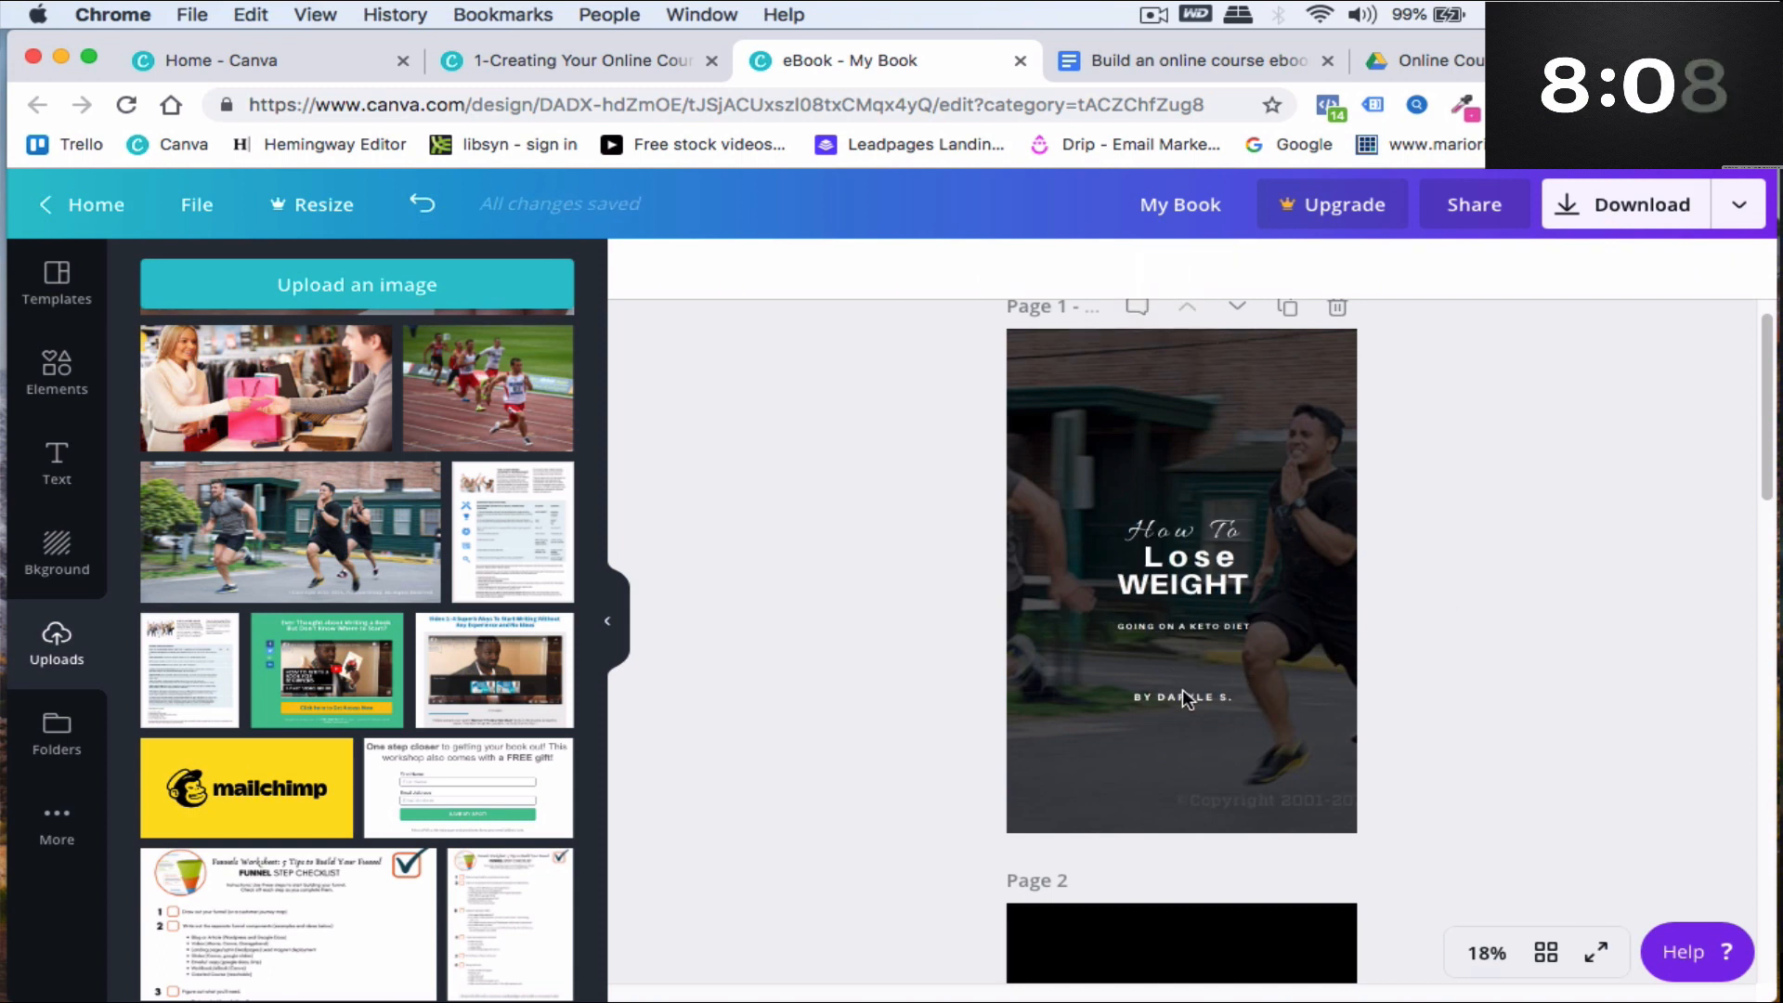
left_click(1161, 693)
triple_click(1249, 695)
type("YOUR NAME HERE")
left_click(1301, 800)
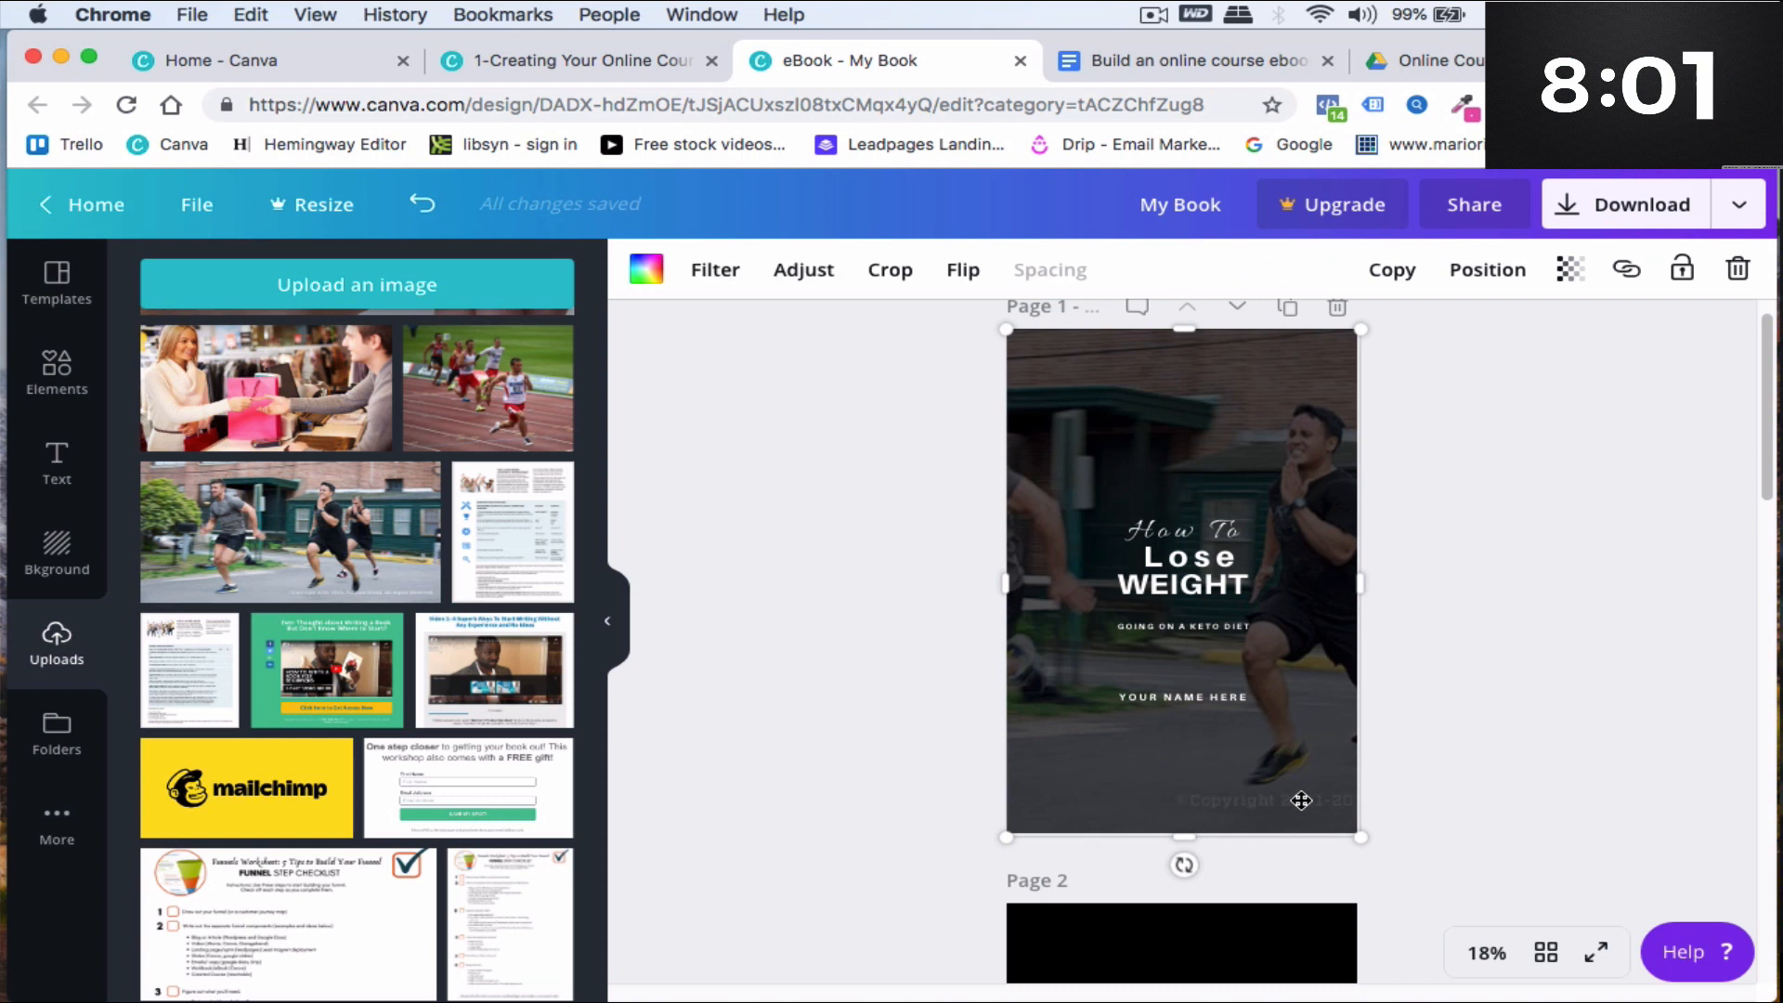
left_click(1612, 740)
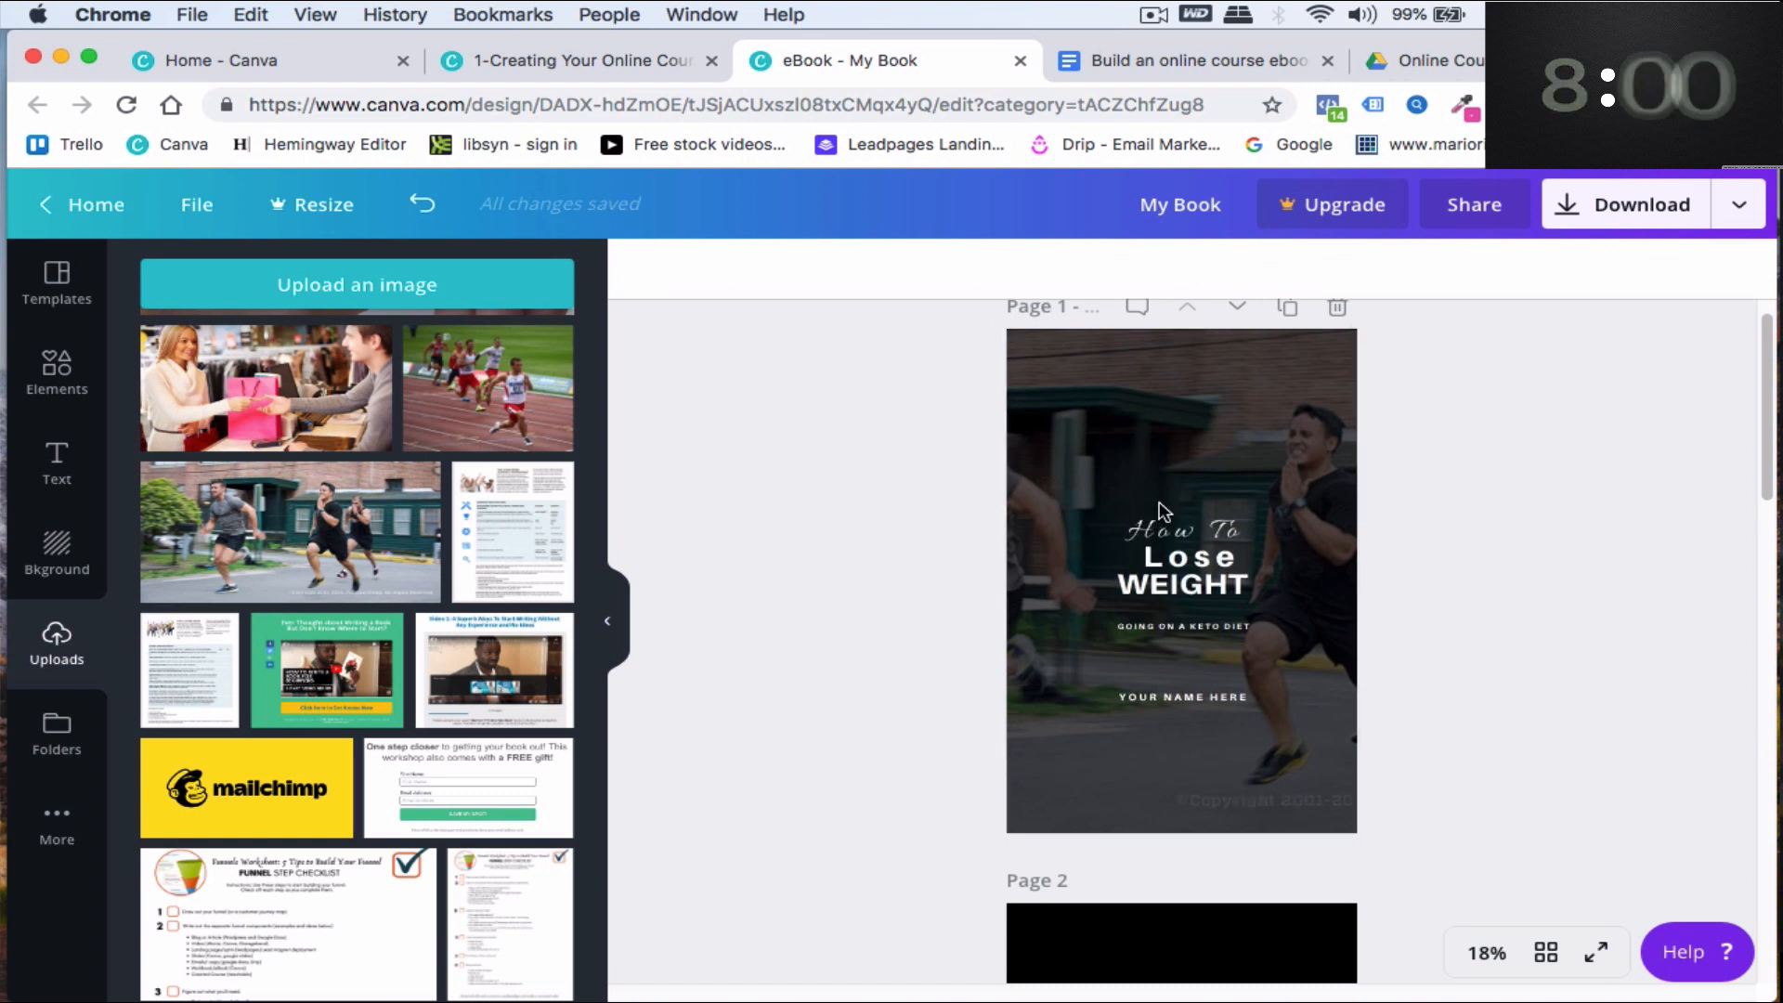
- Browse the available uploads, elements, text styles and backgrounds for the design
left_click(1162, 424)
scroll(267, 483, "down", 3)
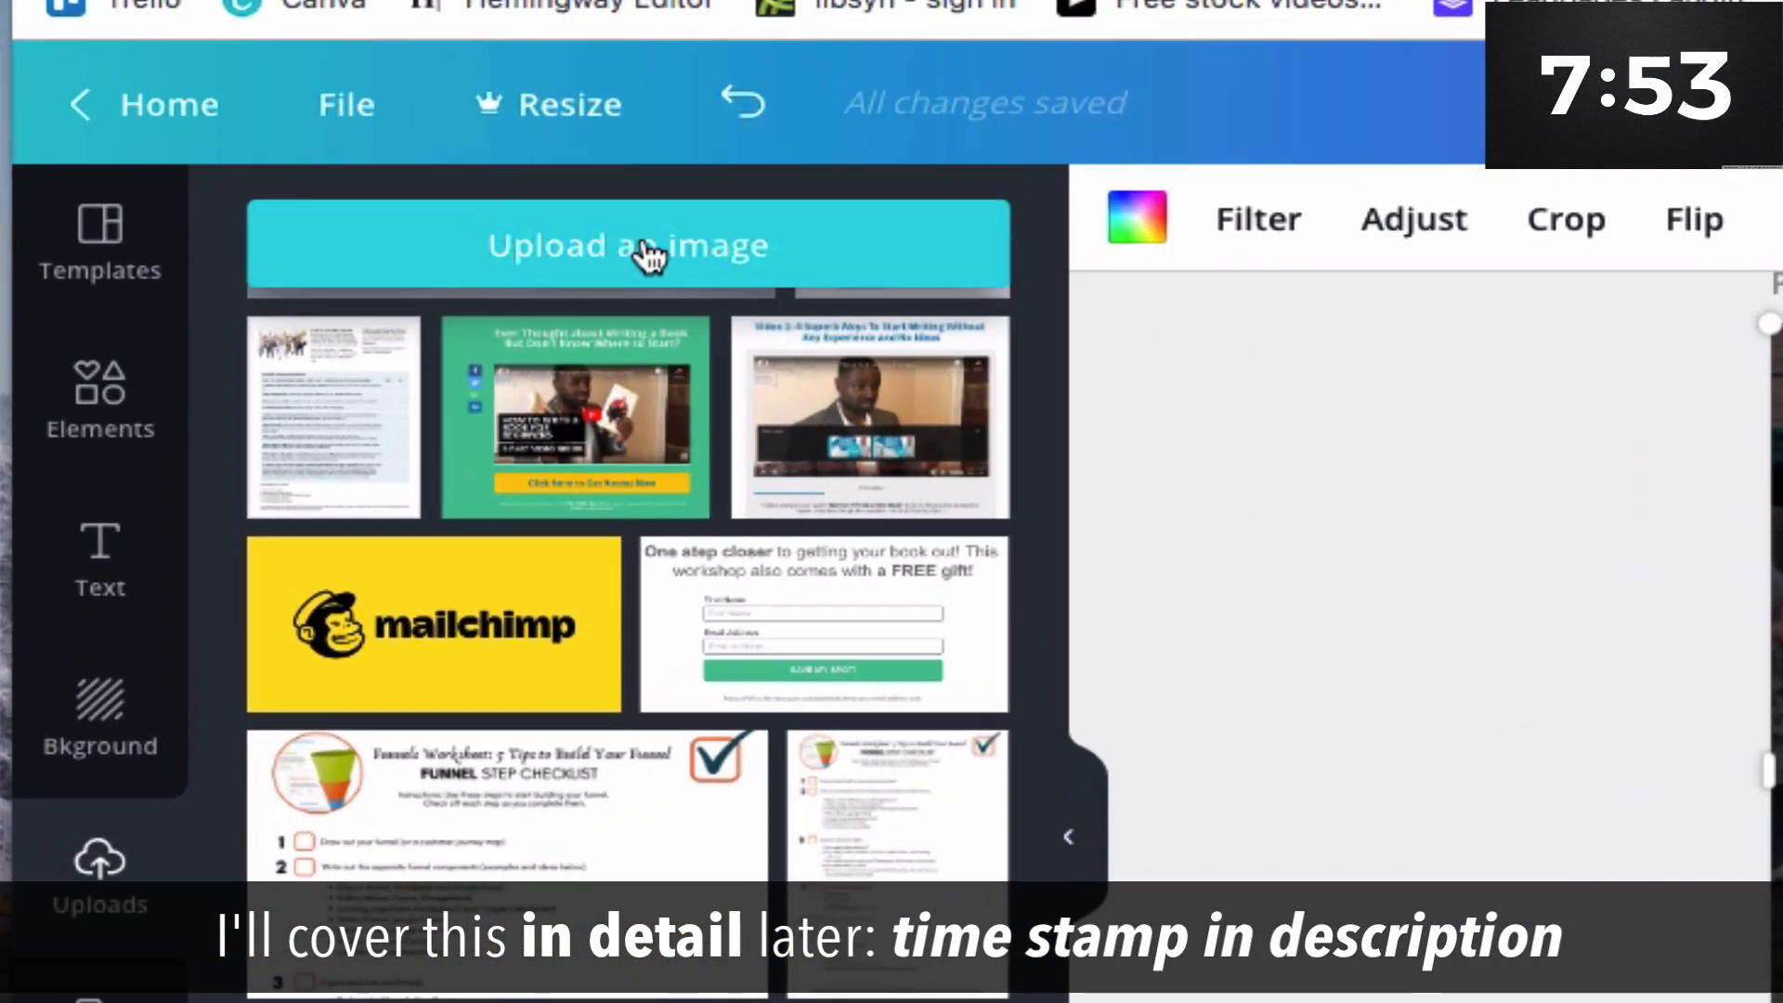
scroll(657, 855, "down", 5)
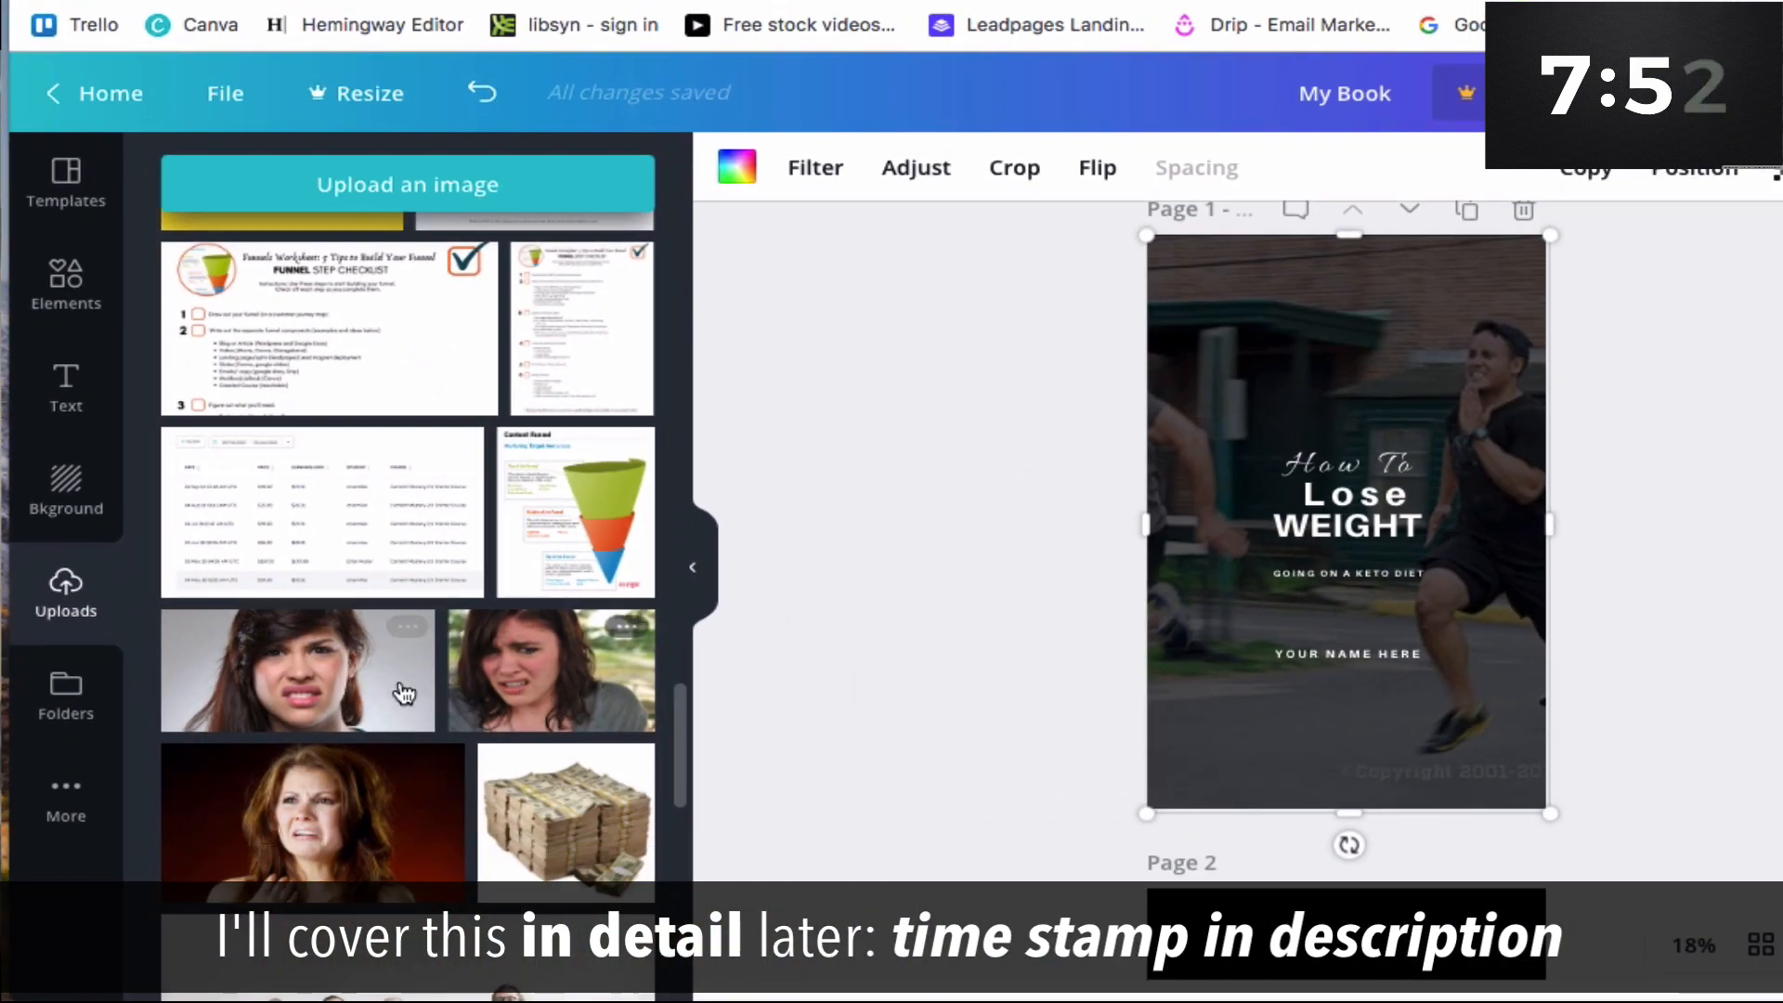
scroll(353, 706, "down", 4)
scroll(1290, 511, "down", 10)
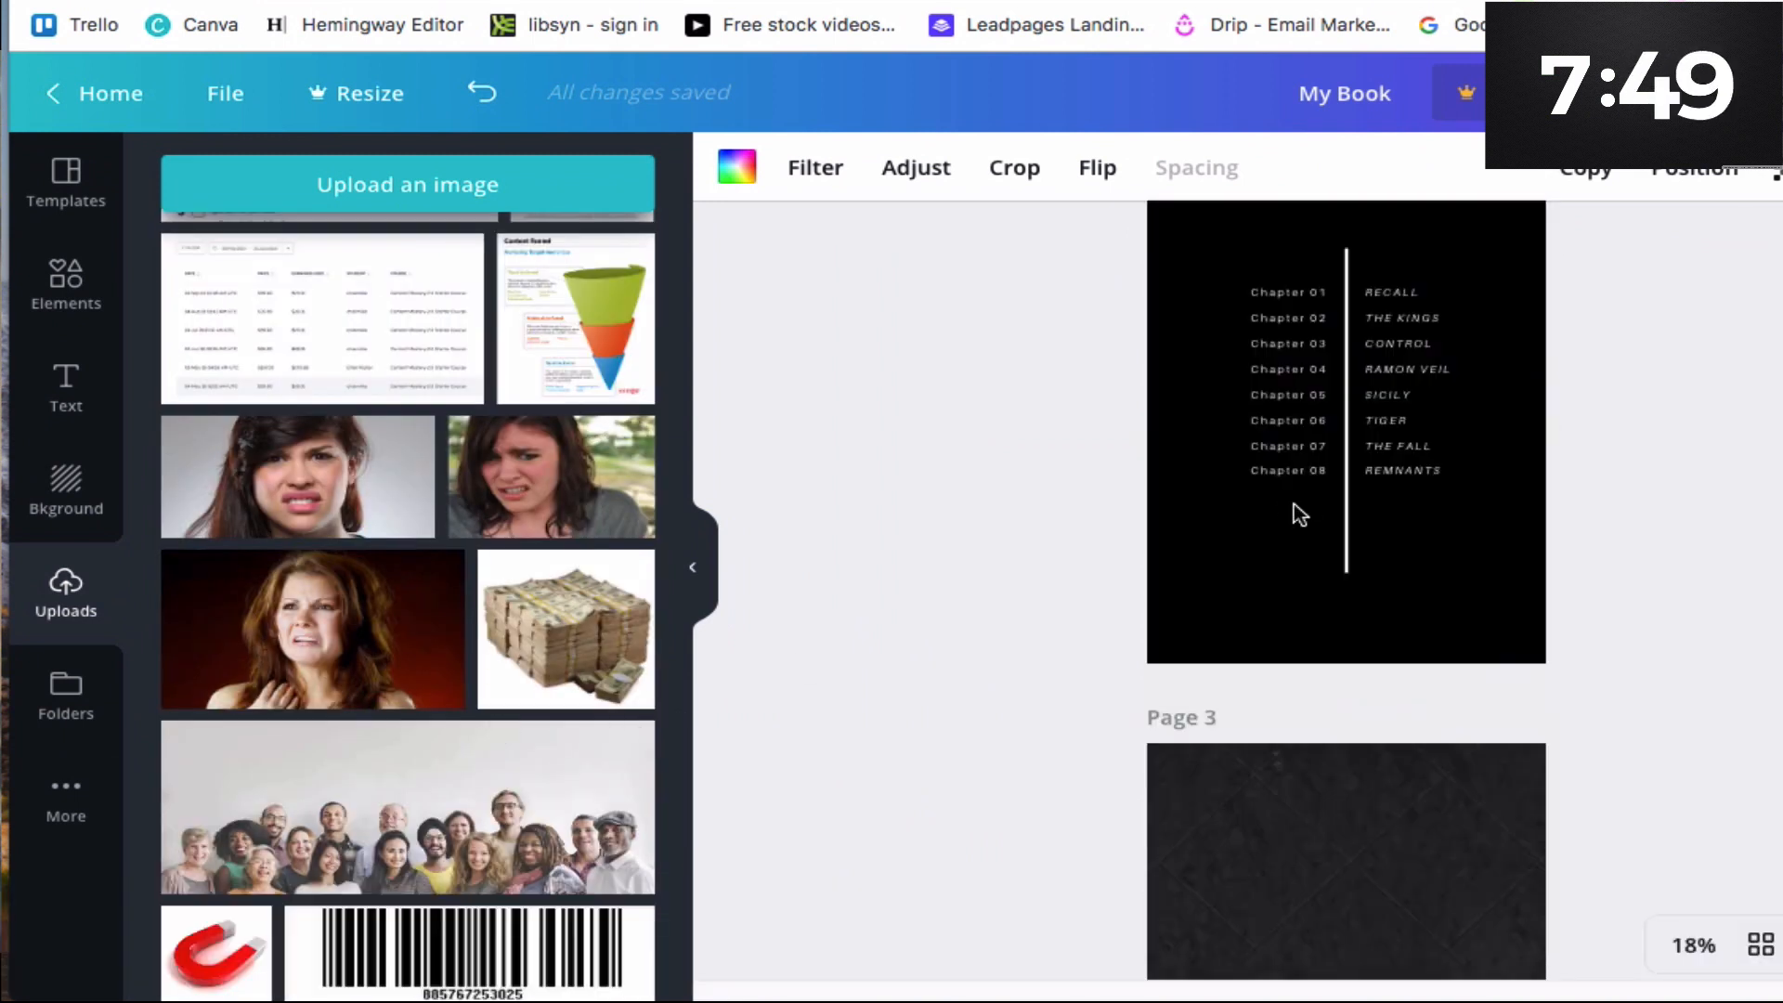
scroll(1286, 506, "up", 6)
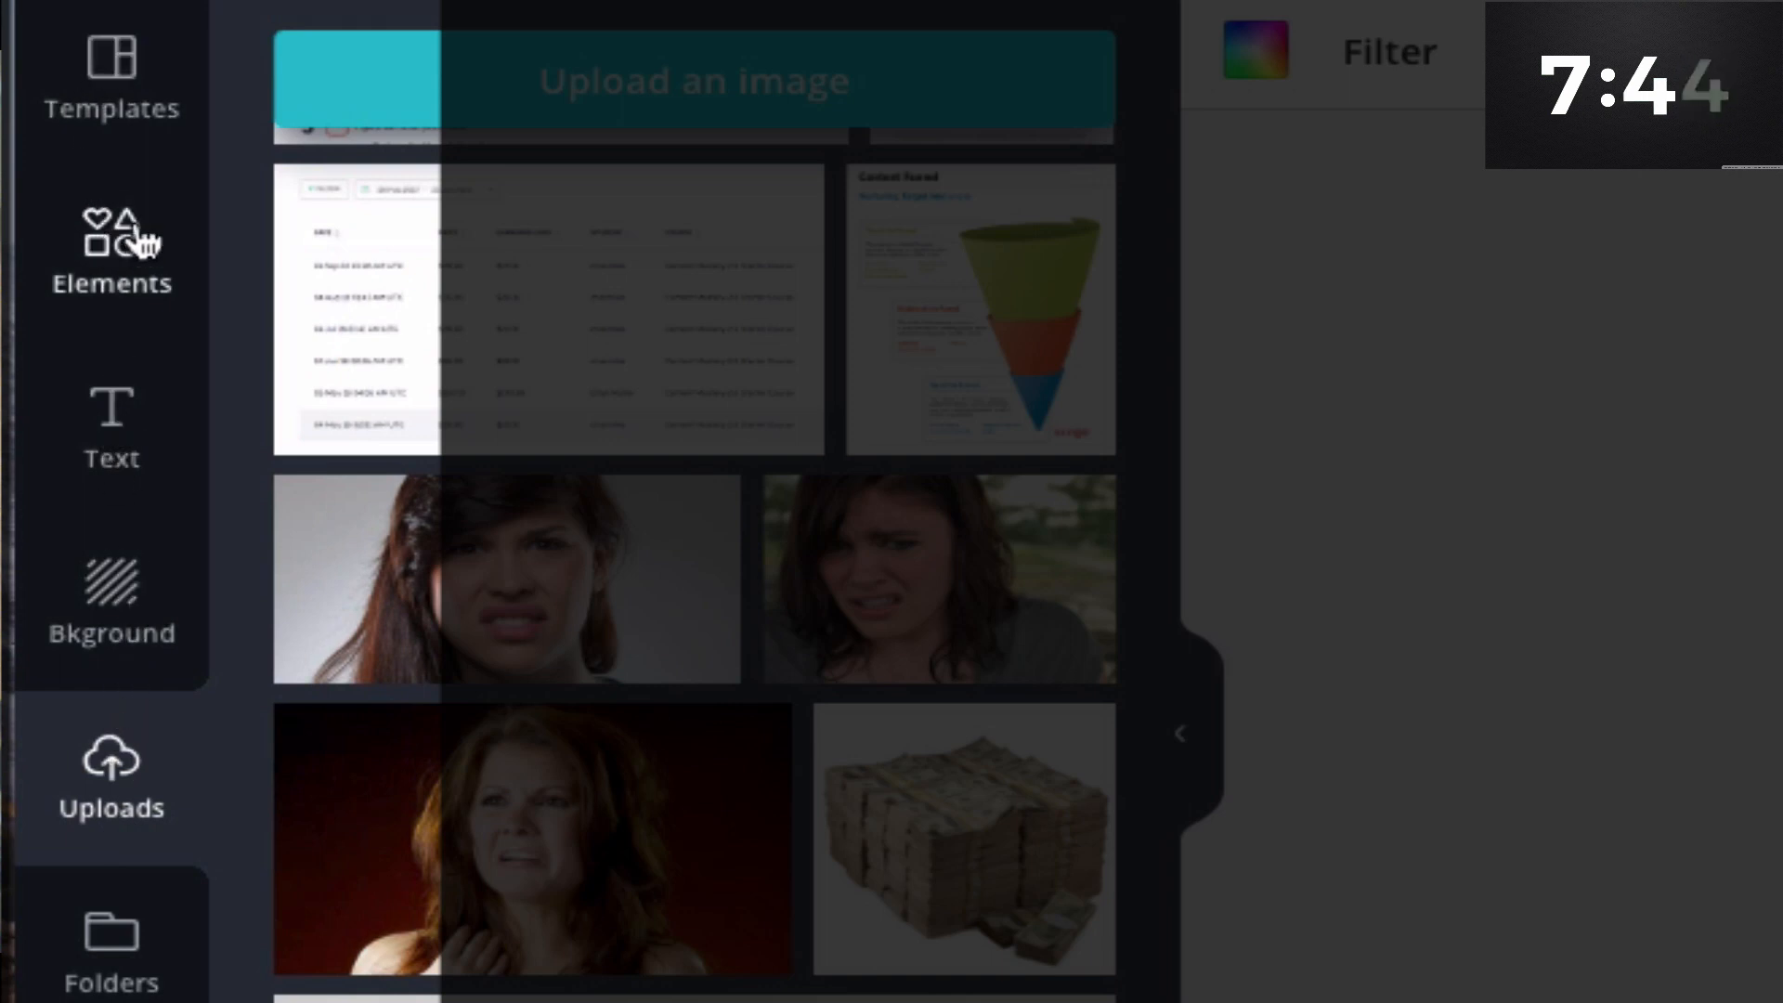
left_click(108, 243)
scroll(430, 721, "down", 8)
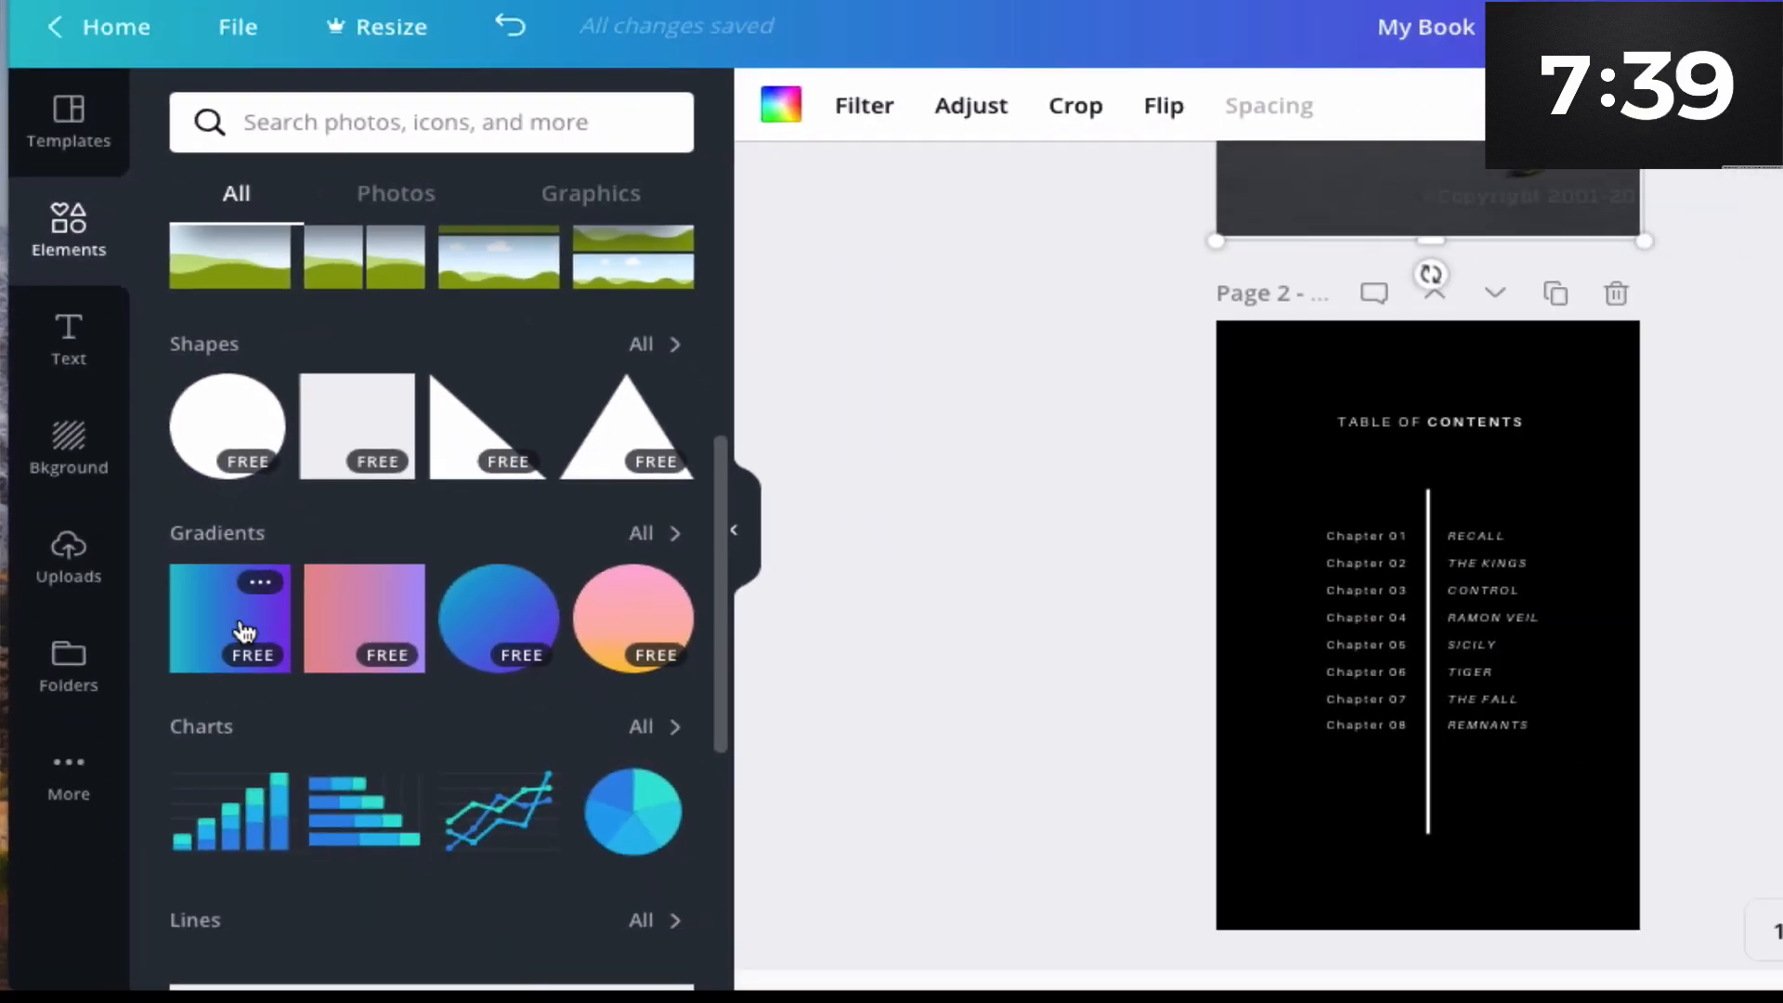
scroll(247, 631, "down", 1)
scroll(328, 773, "down", 3)
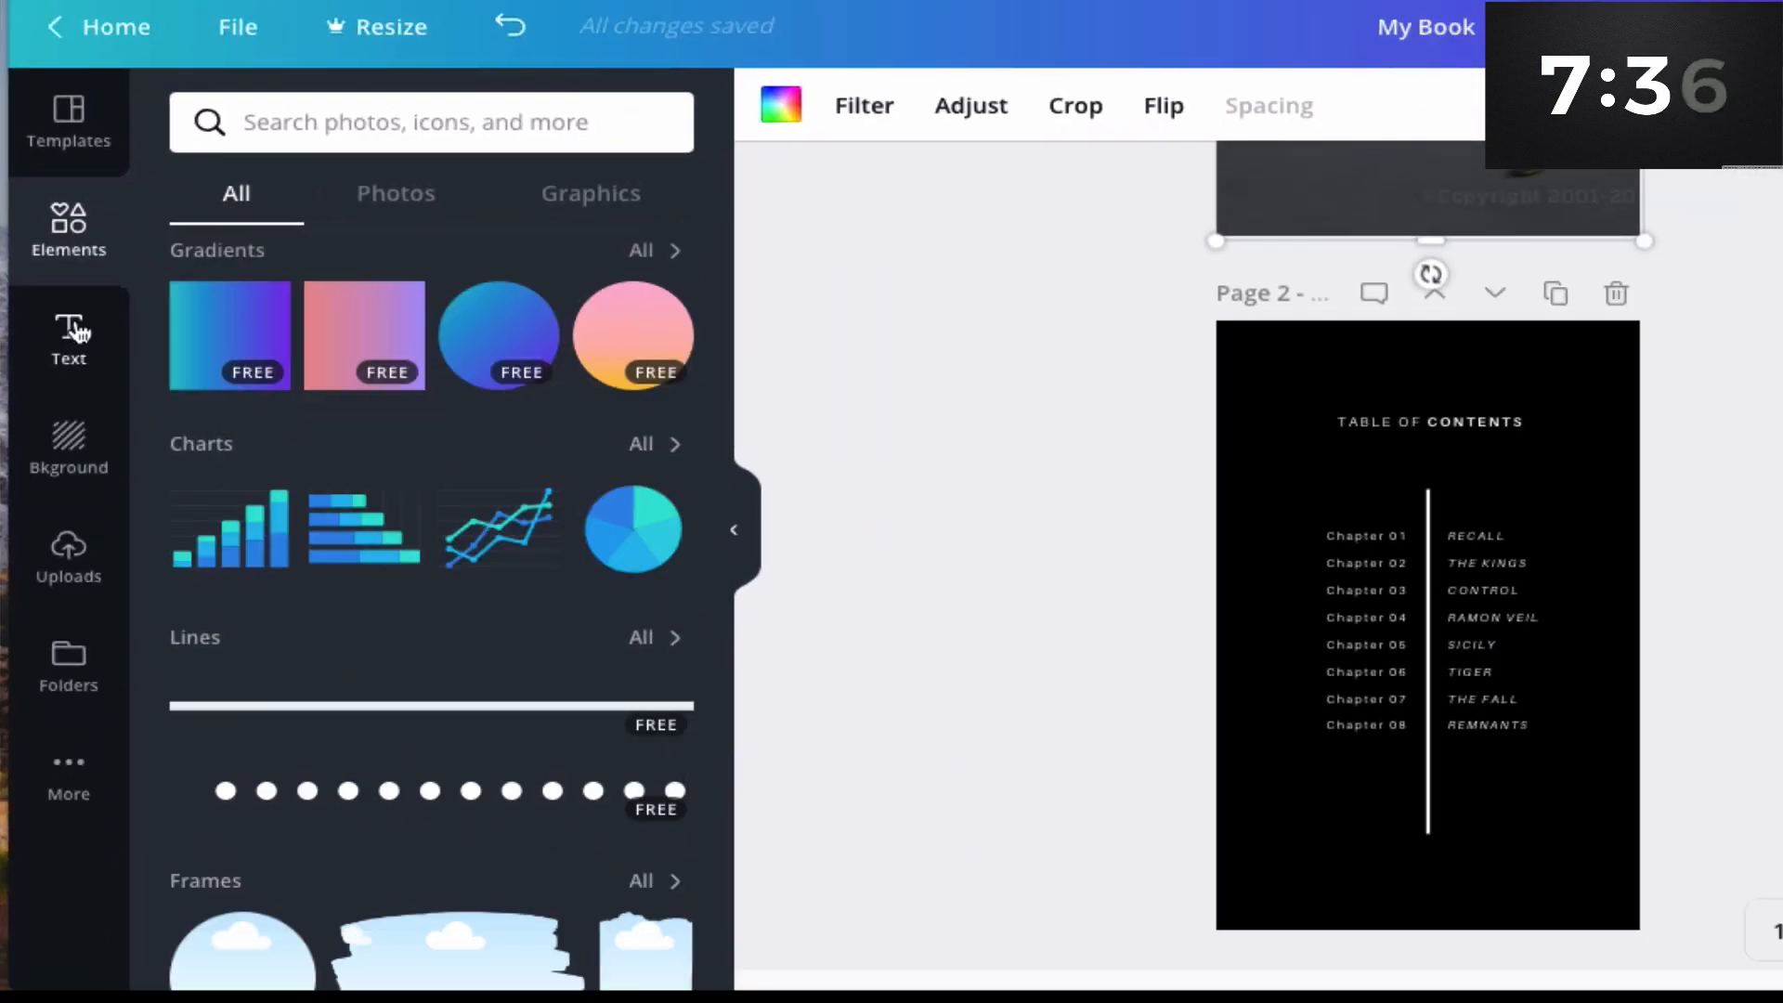
left_click(72, 332)
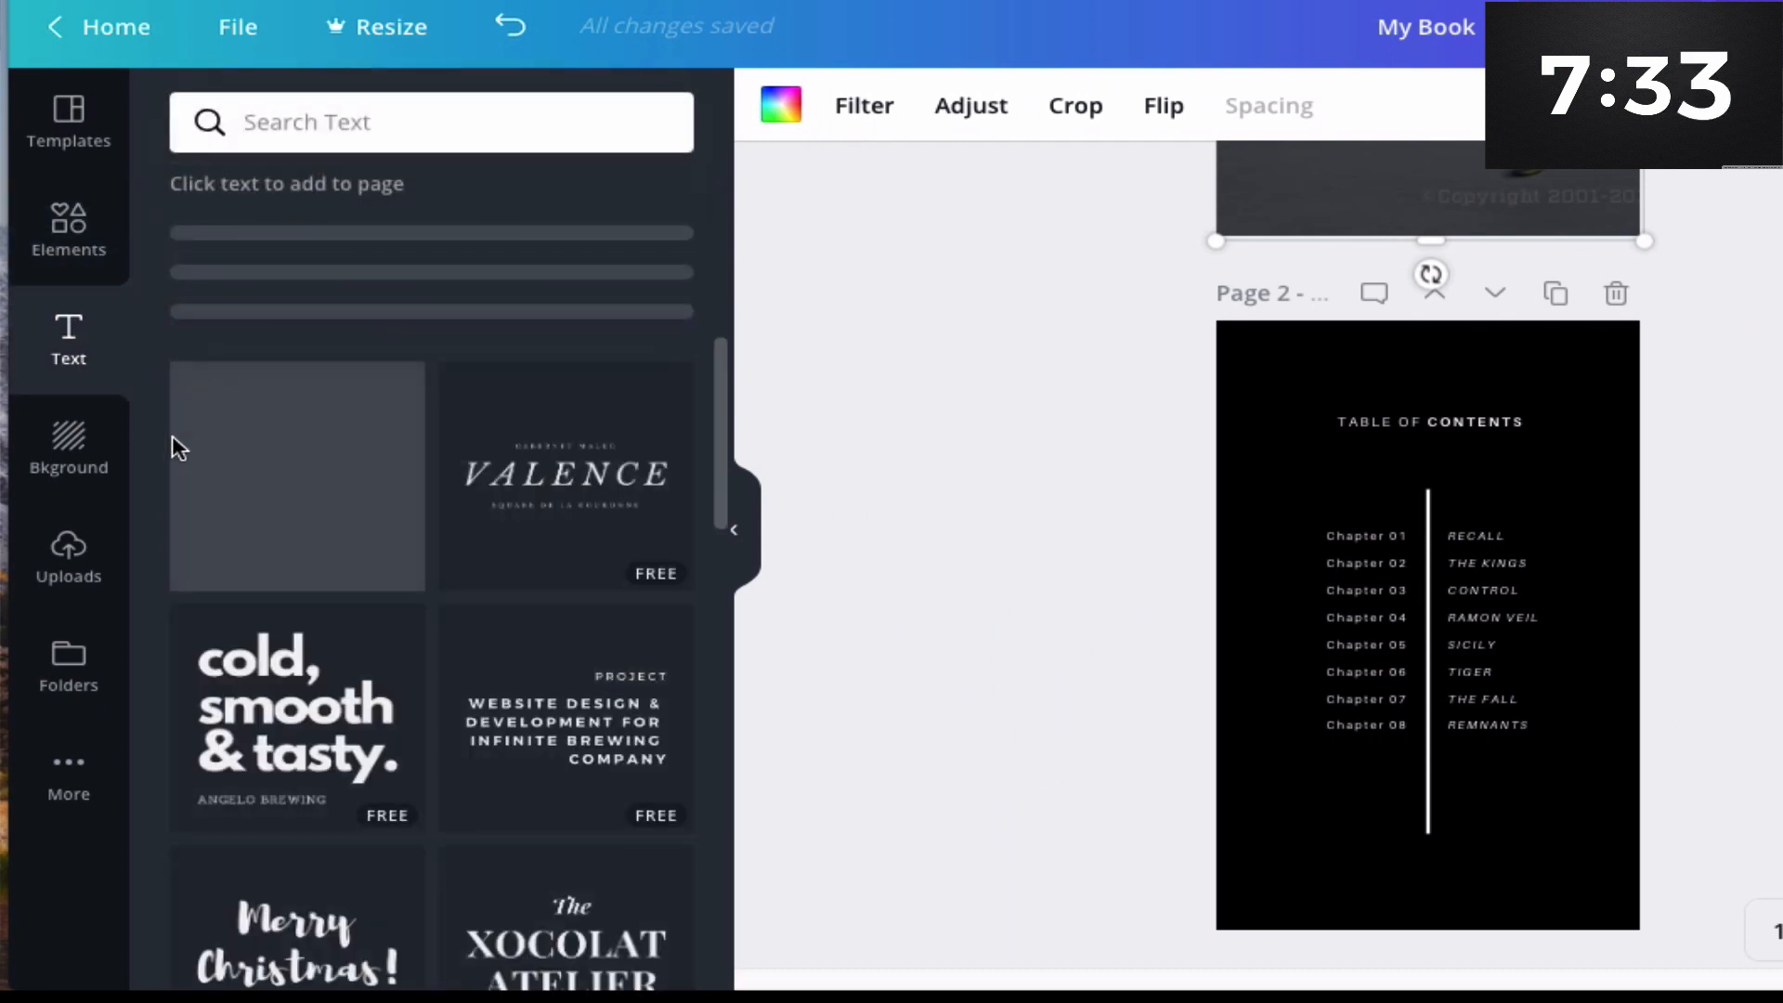
scroll(1377, 542, "up", 5)
scroll(1439, 483, "down", 5)
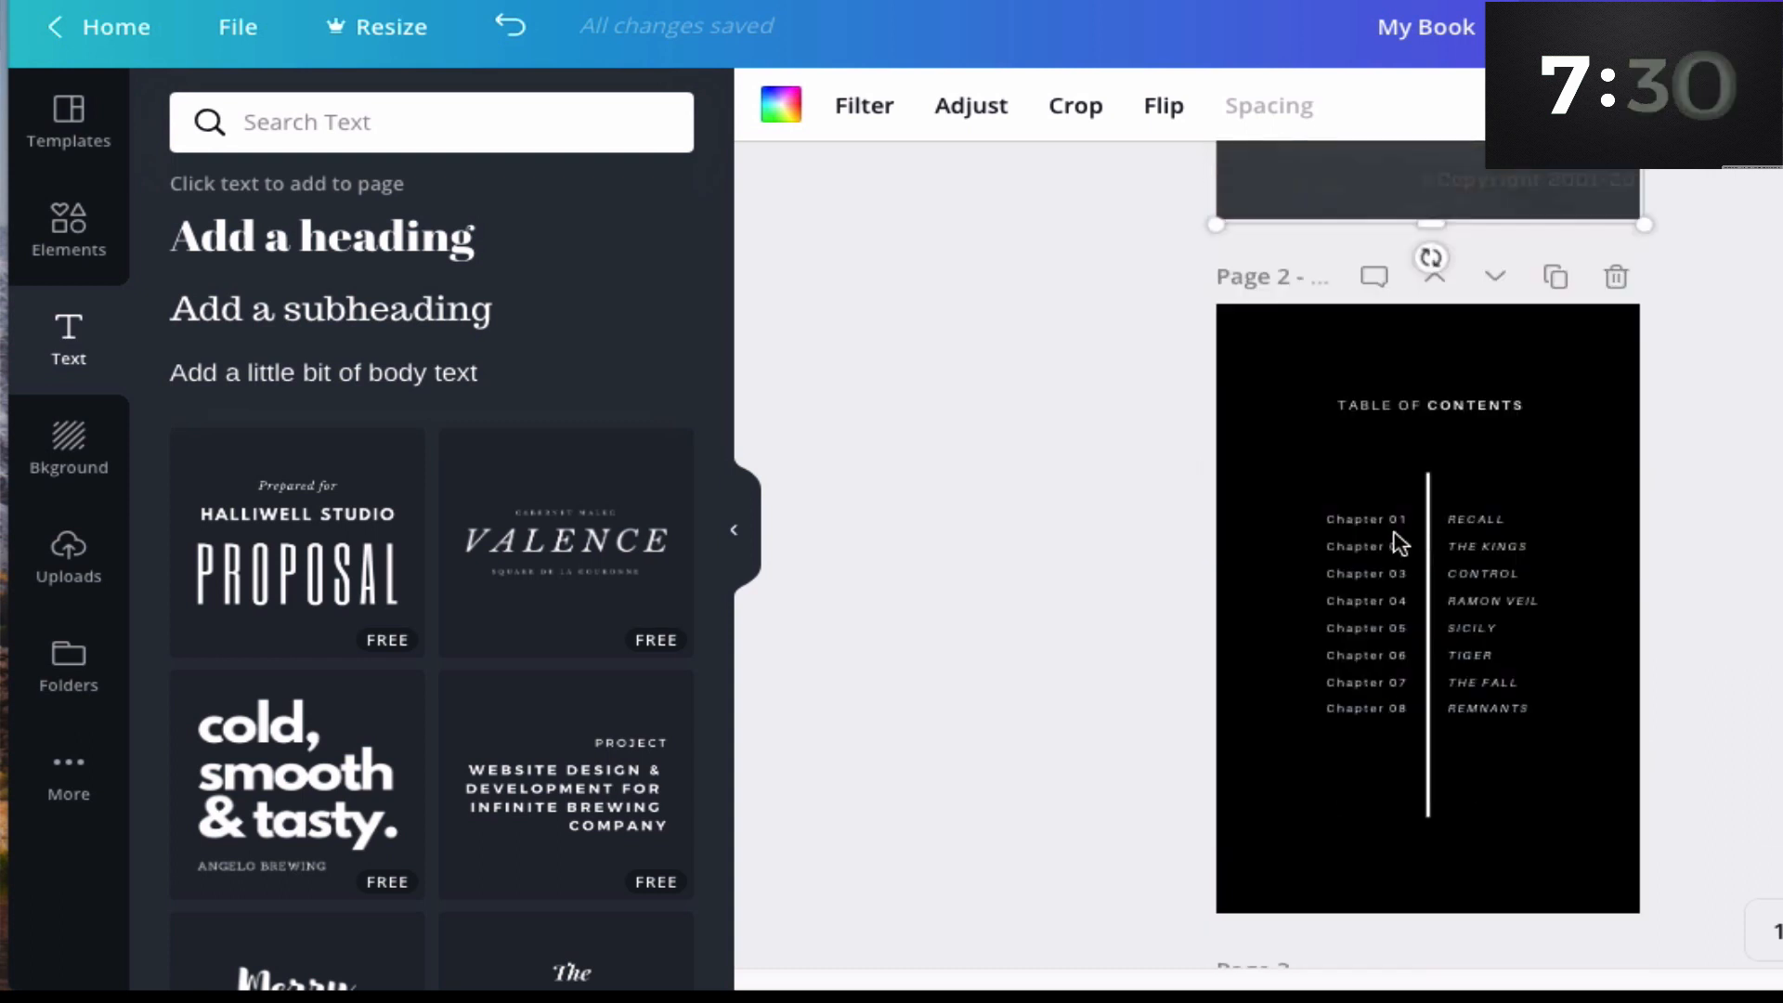
left_click(69, 453)
left_click(68, 549)
scroll(1309, 378, "down", 2)
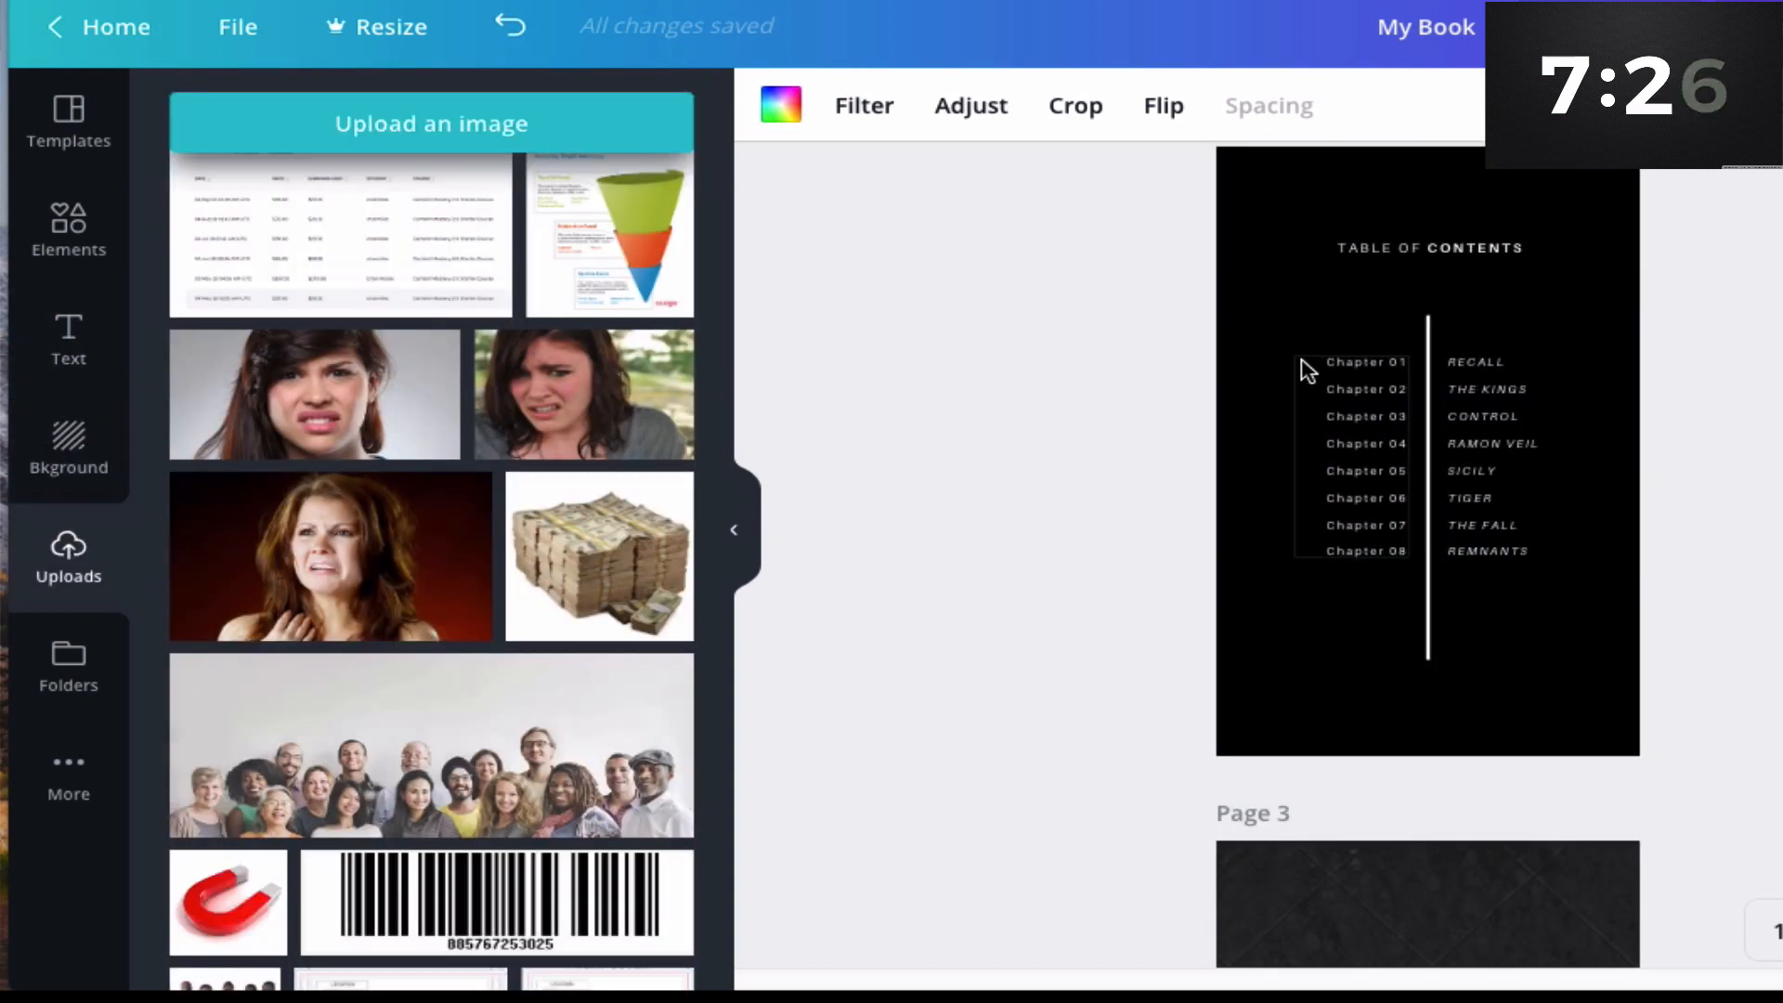
- Rename the first chapter title in the table of contents to "DIETING"
left_click(1486, 362)
double_click(1488, 362)
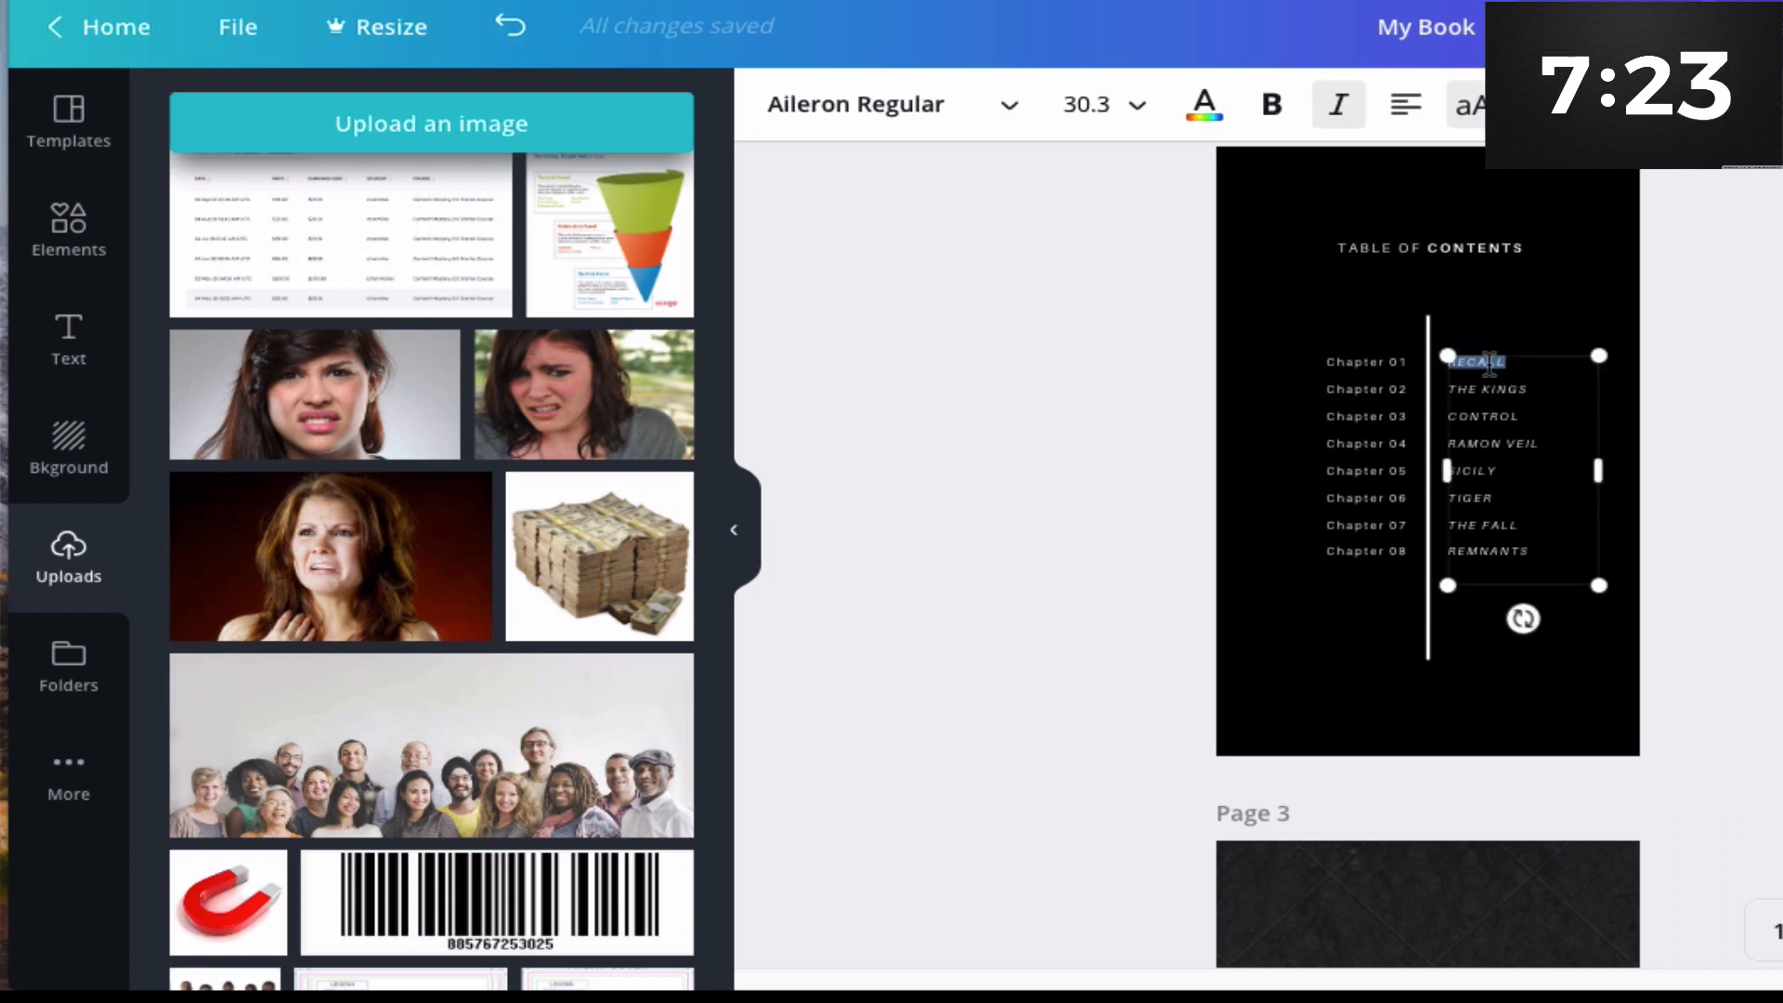
type("DIETING")
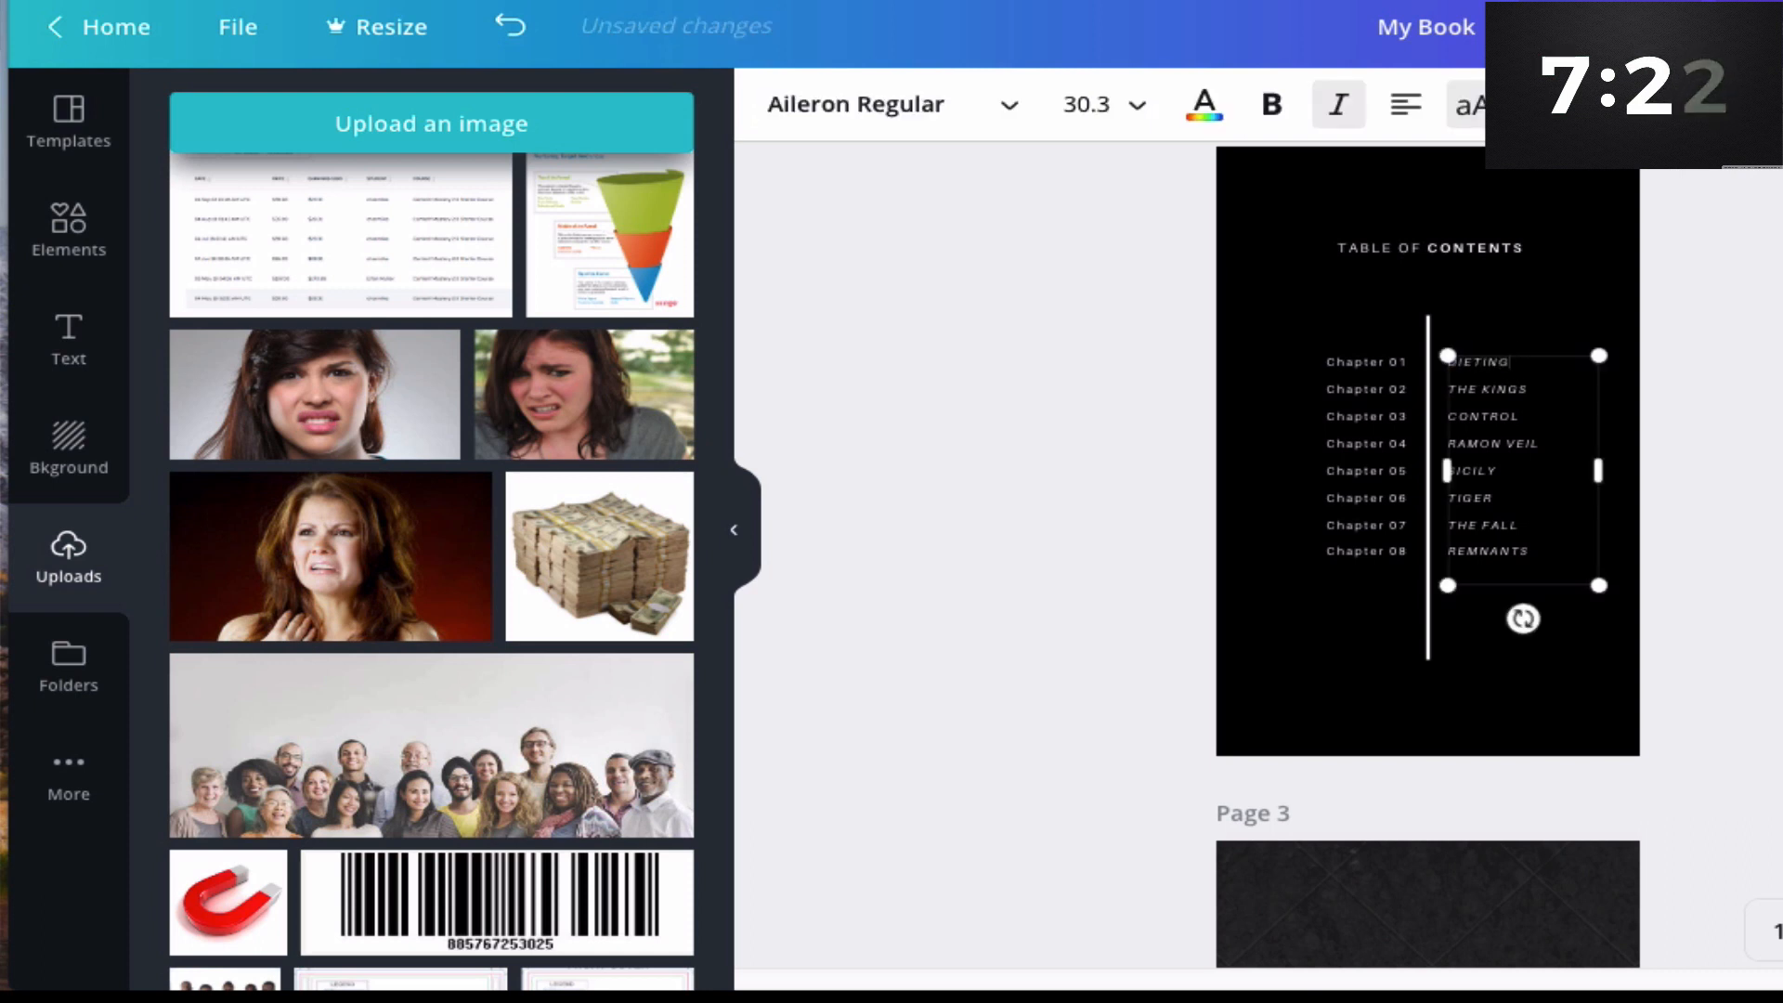
- Replace the second chapter title with "FOODS", then delete that line from the contents list
triple_click(1489, 390)
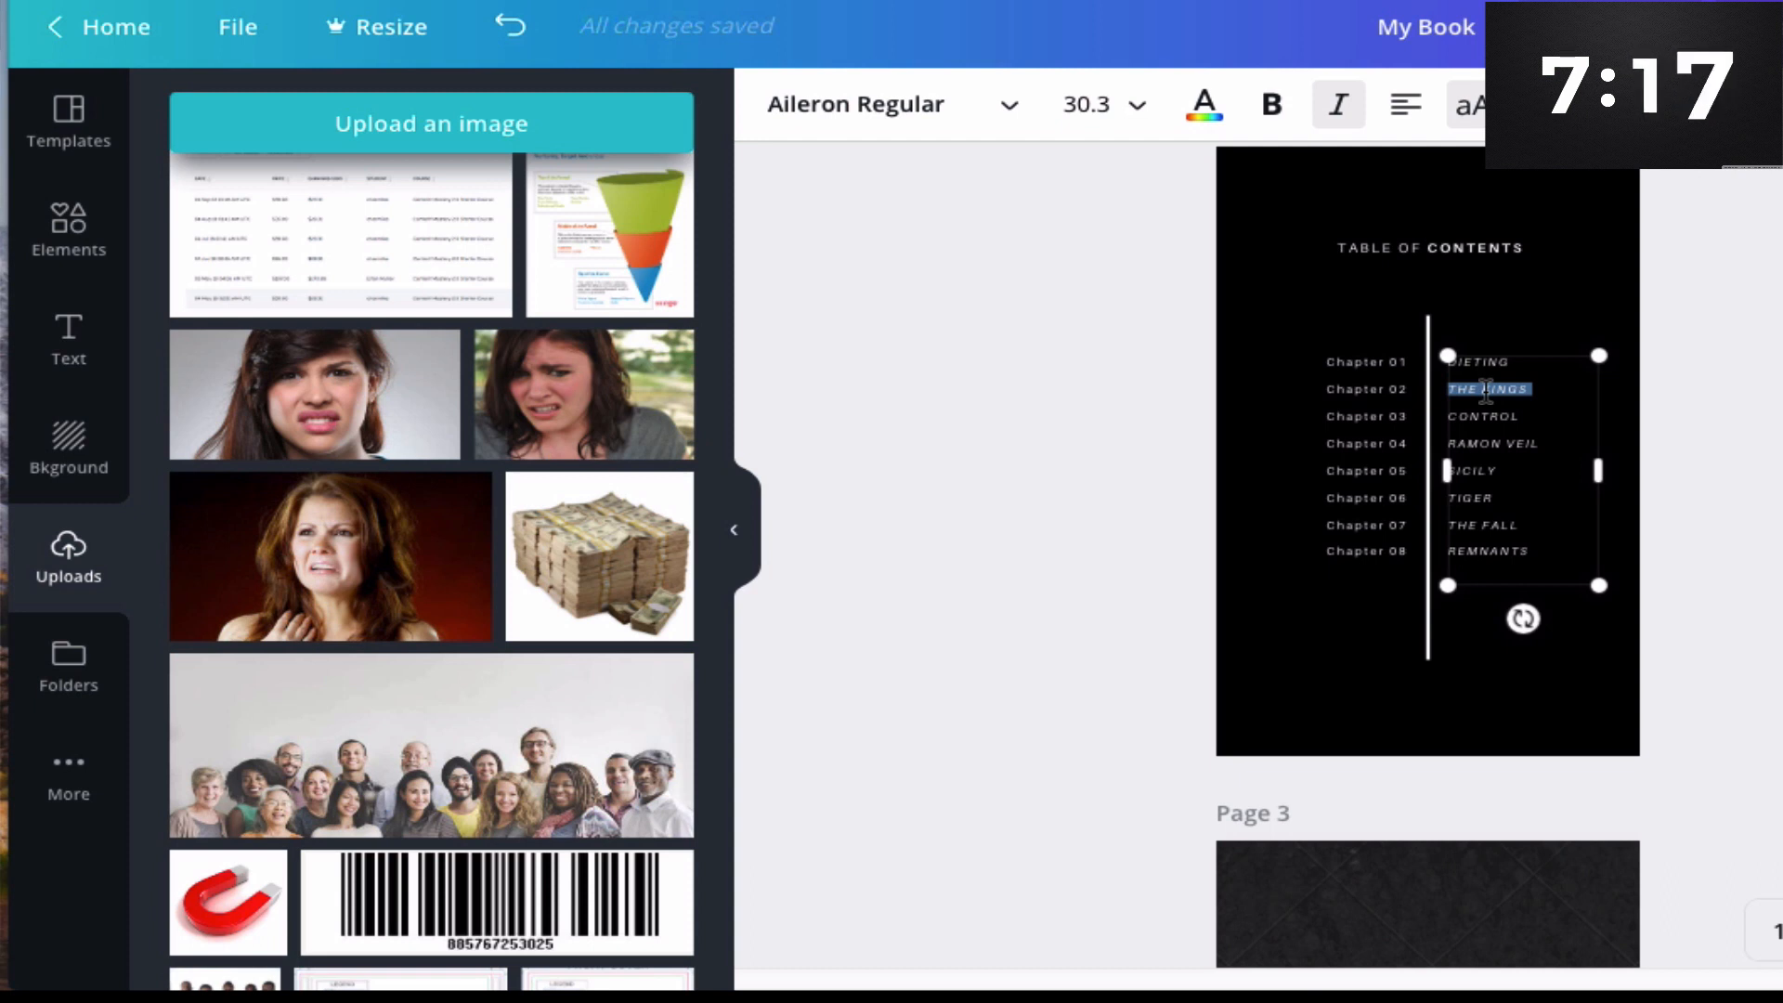
type("FOODSCONTROL")
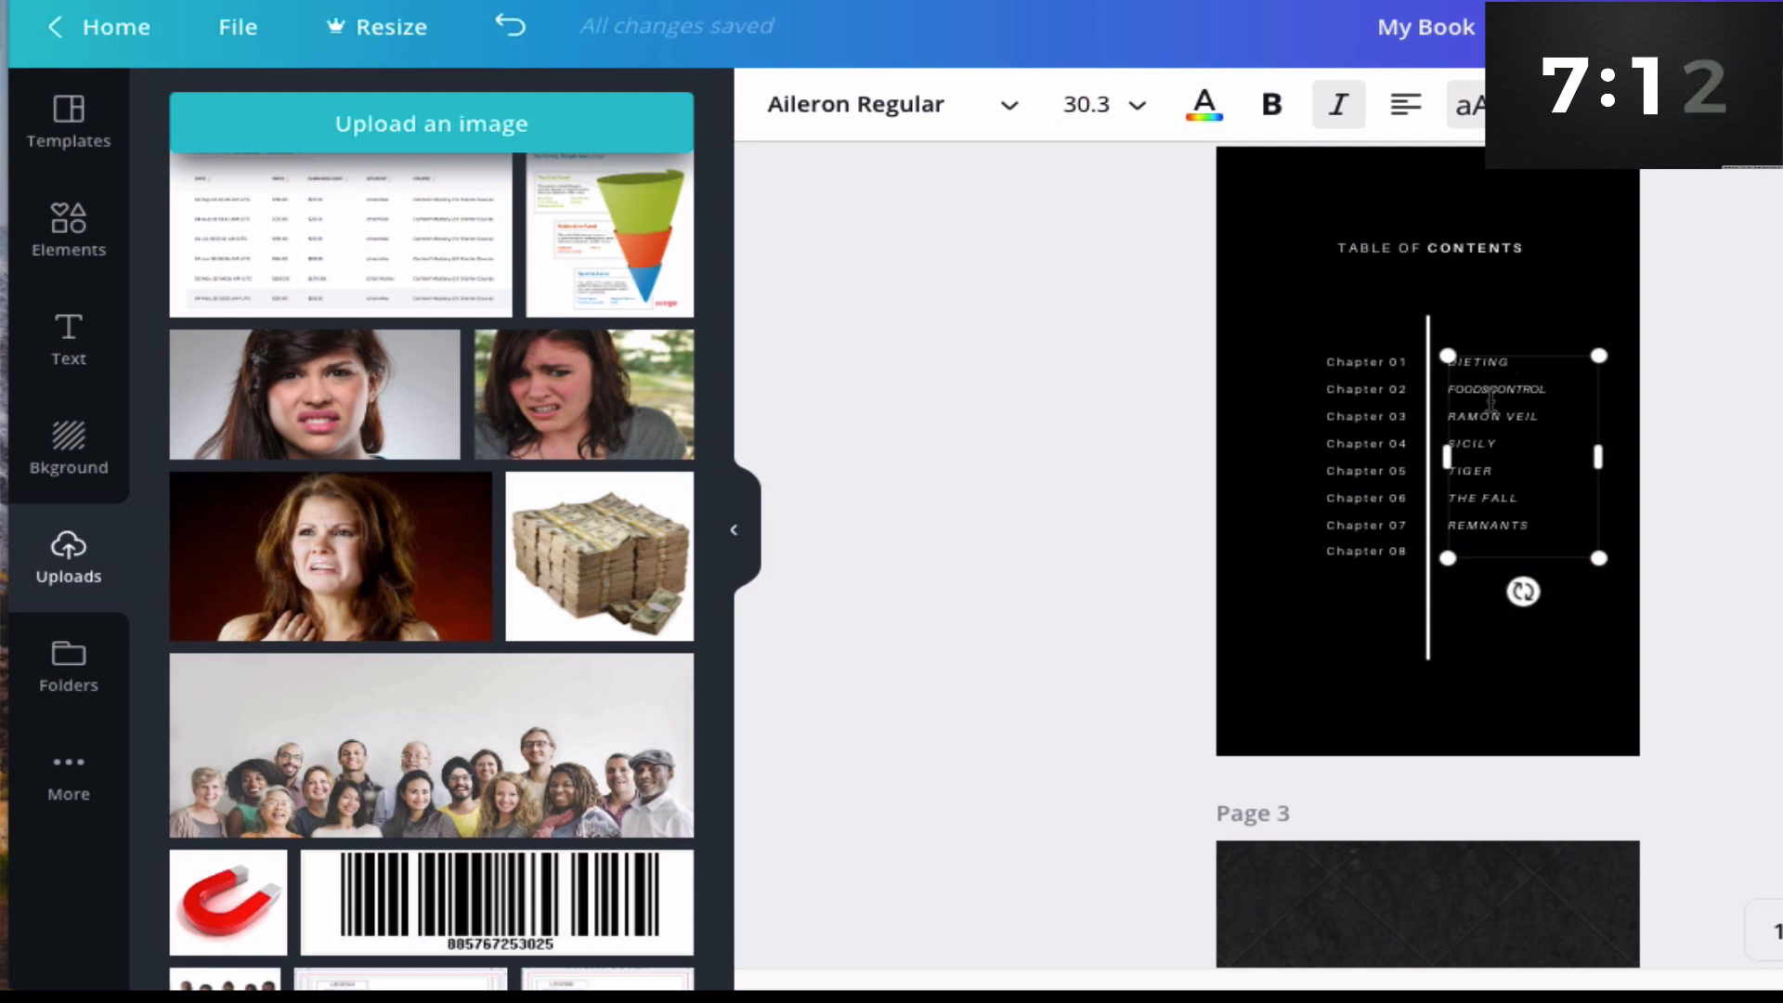
left_click_drag(1493, 388, 1567, 388)
key("BackSpace")
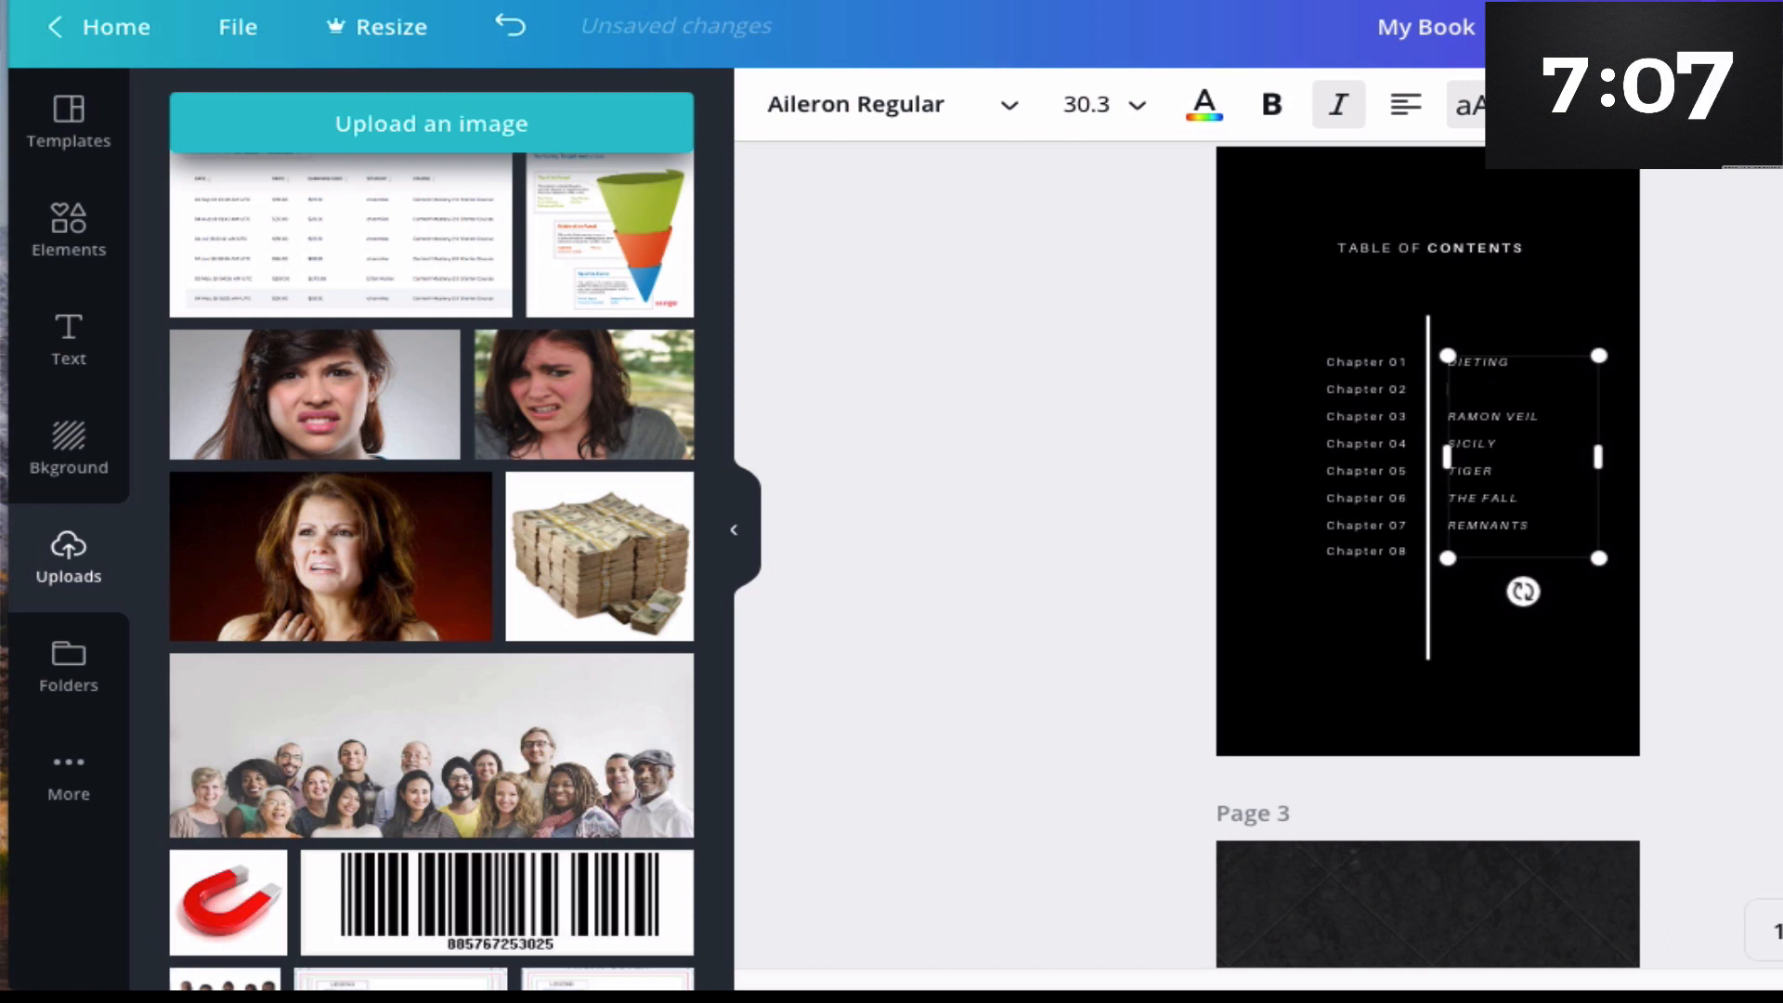
key("BackSpace")
key("BackSpace")
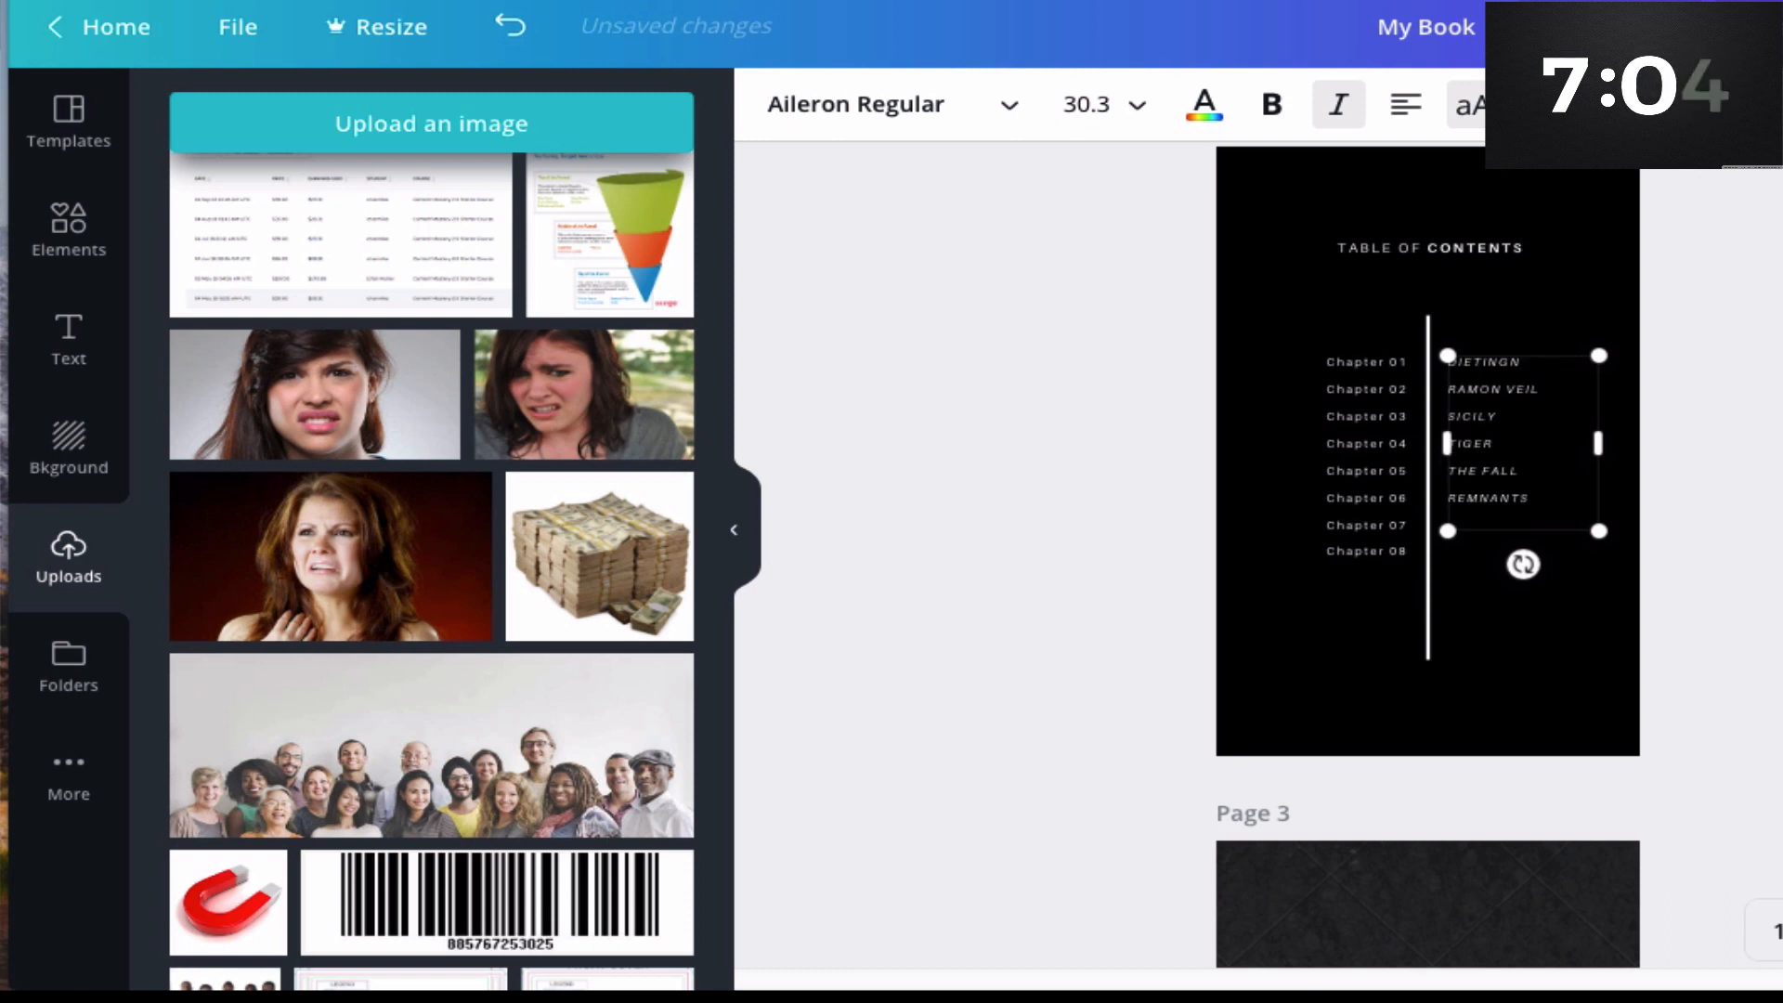
- Rename the second chapter title in the table of contents to "NUTRITION"
triple_click(1505, 390)
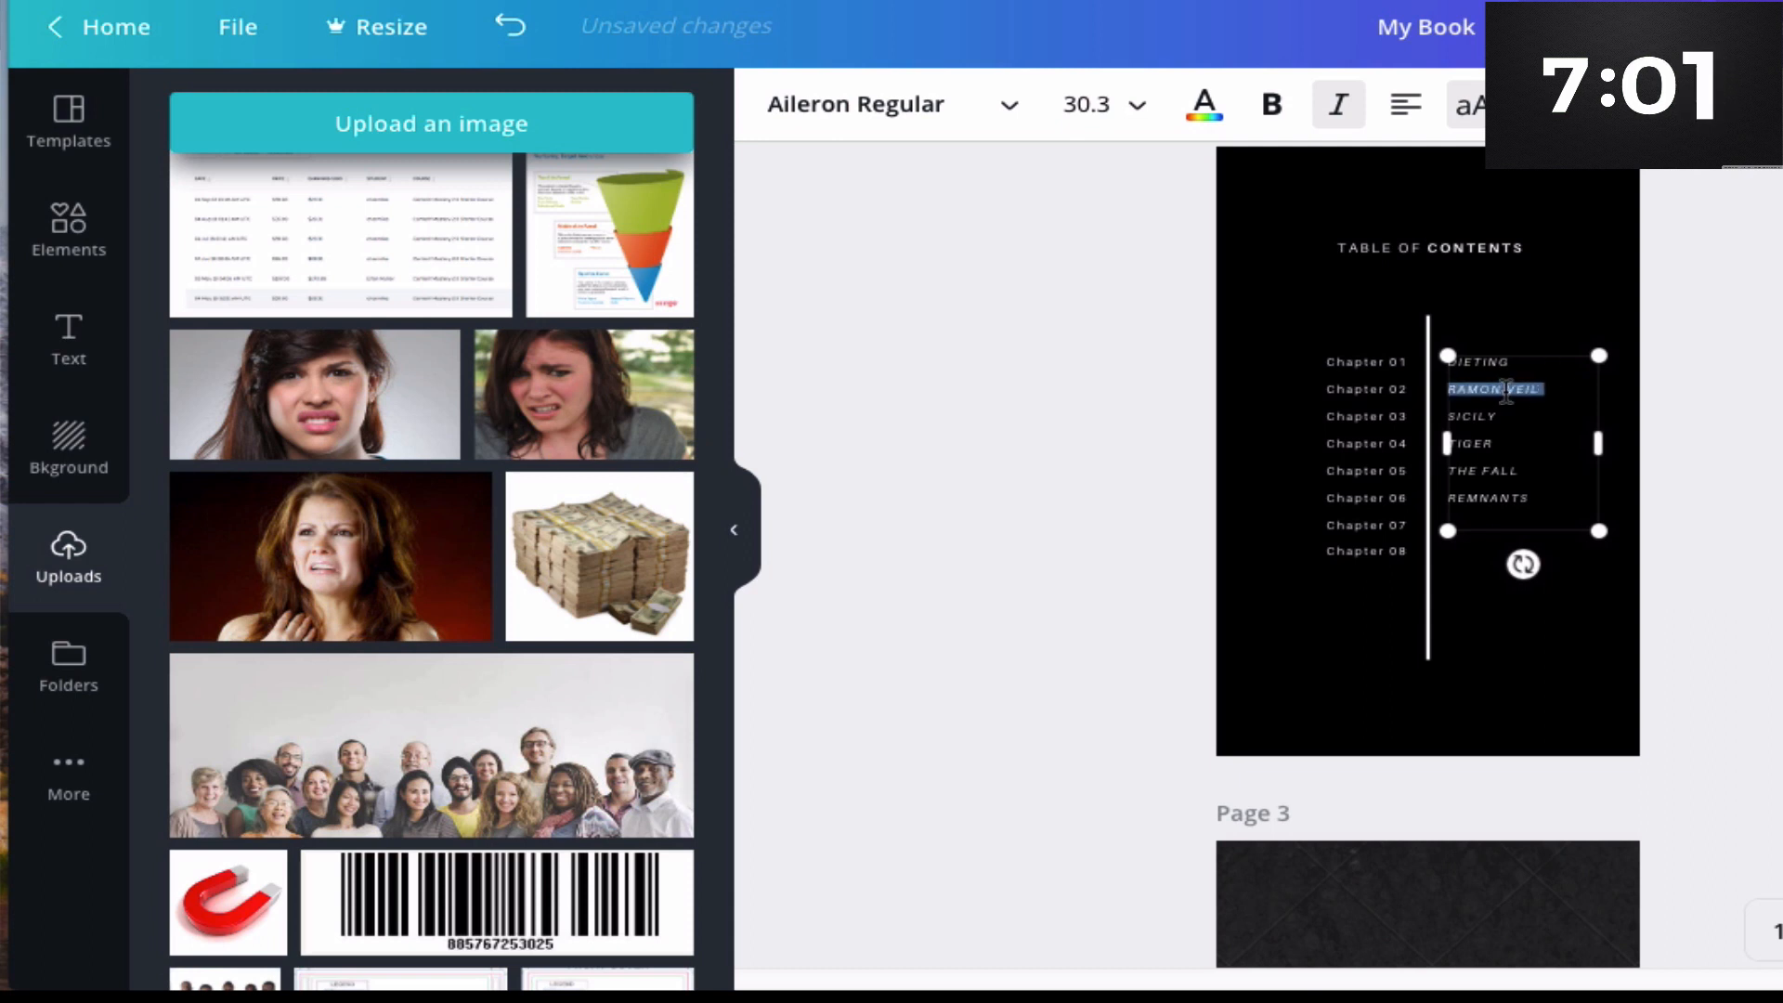
type("NUTRITION")
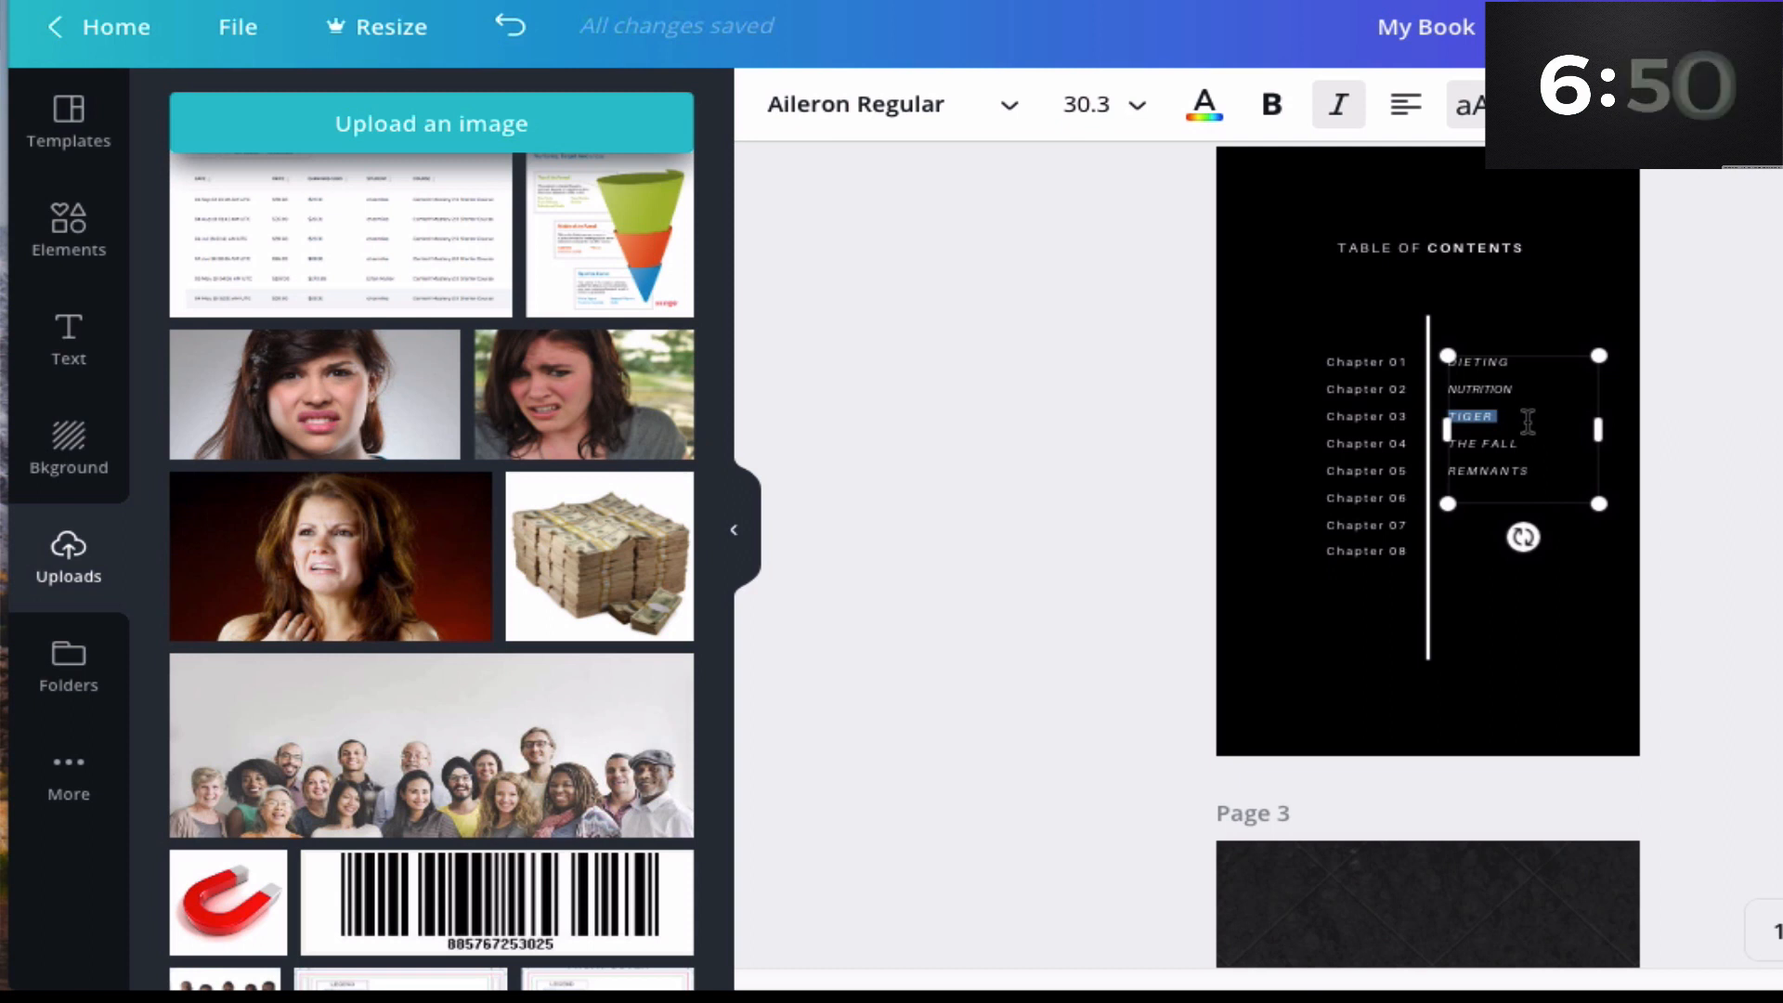
- Rename the third chapter title to "WORKOUTS" and remove the leftover title after it
type("WORKOUTSTHE FALL")
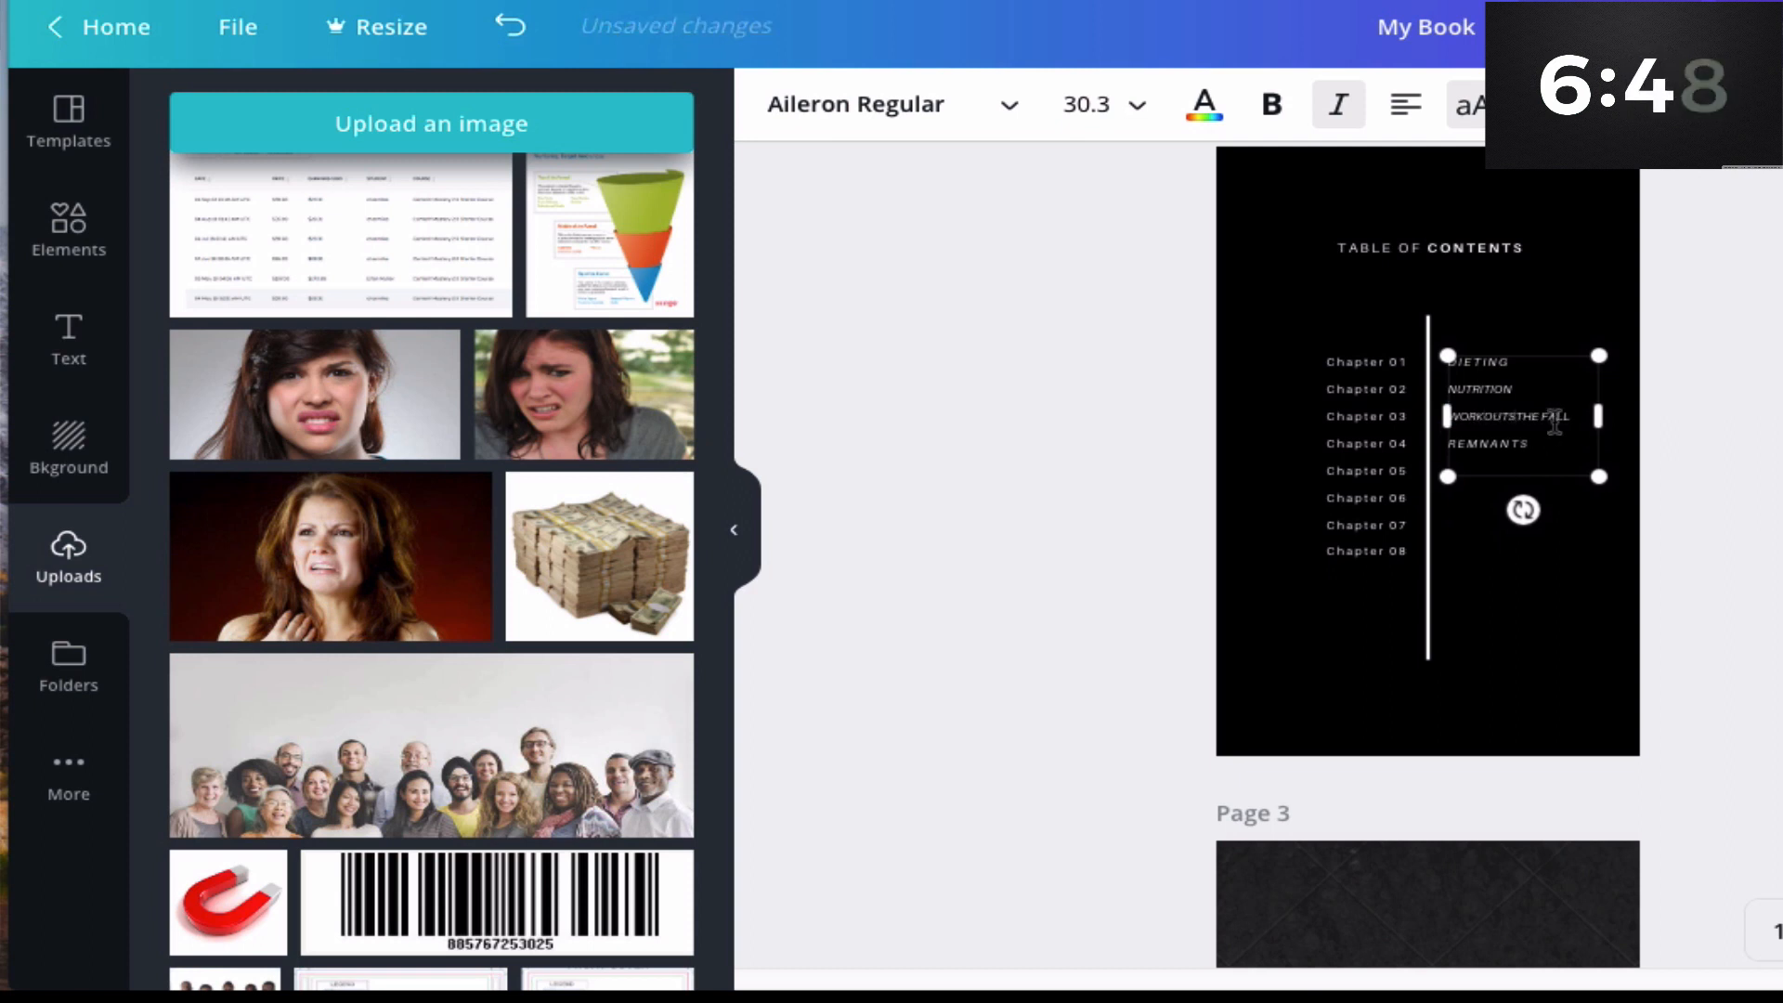
key("BackSpace")
key("BackSpace")
key("BackSpace")
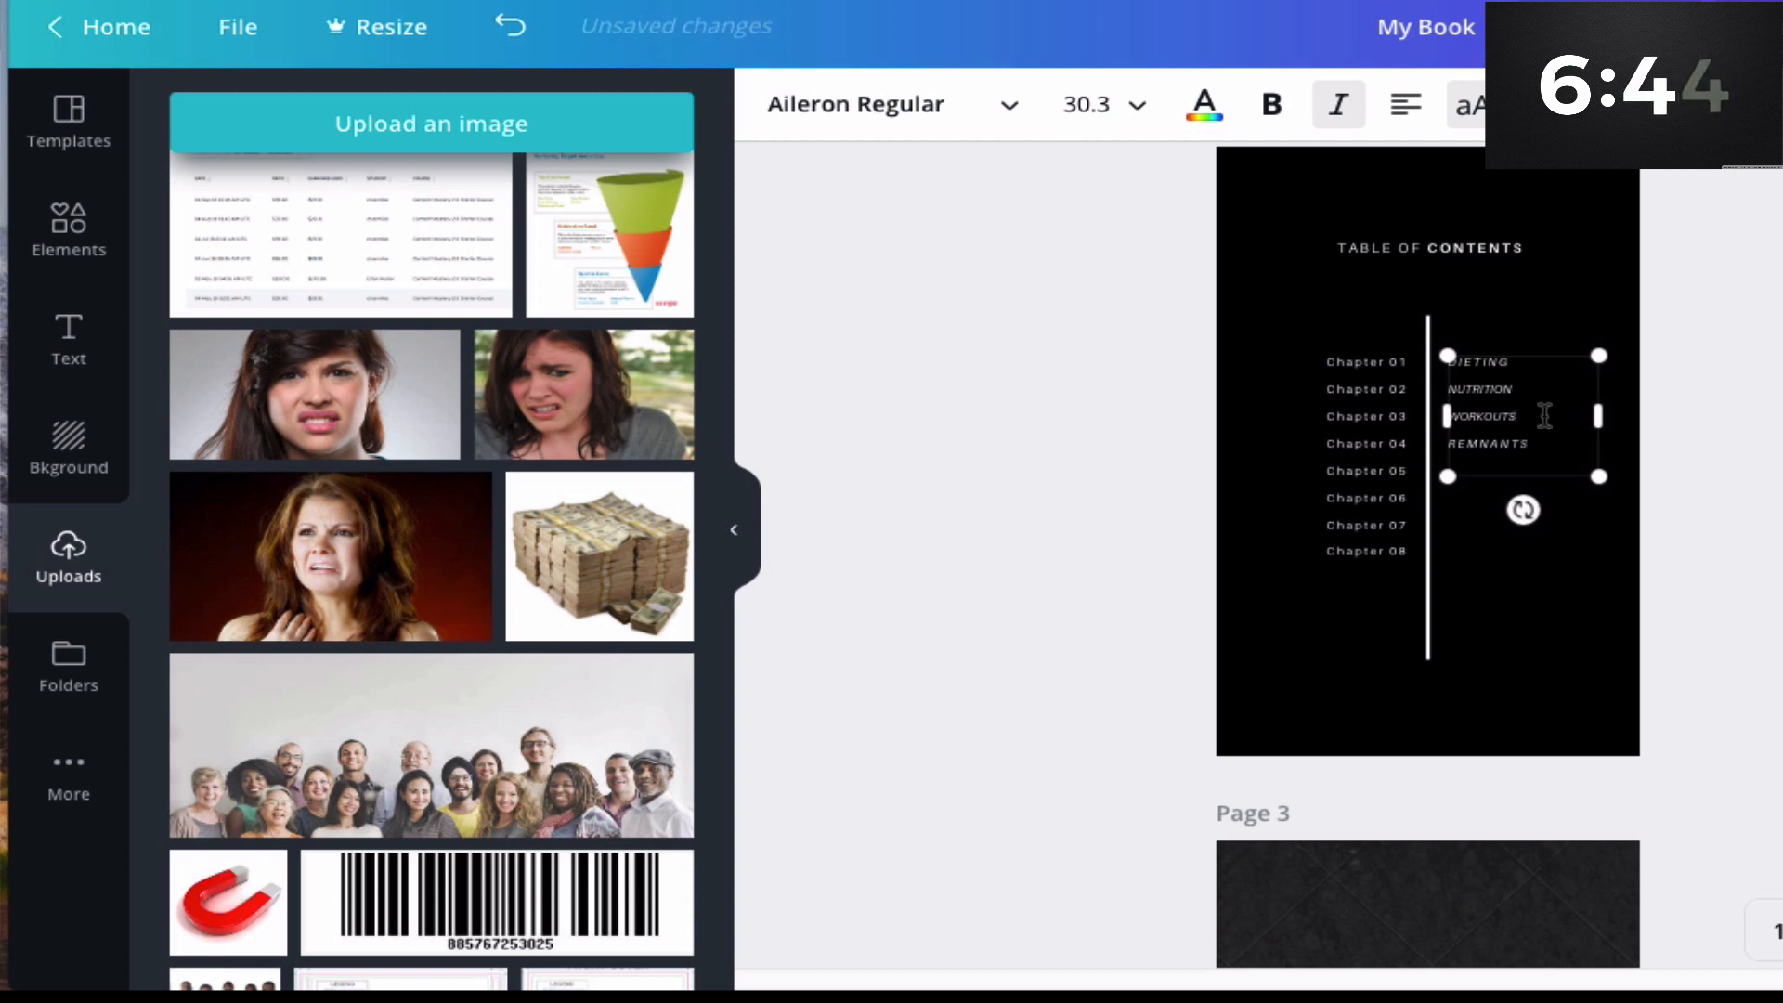
- Rename the fourth chapter title to "BEST PRACTICES"
double_click(1502, 445)
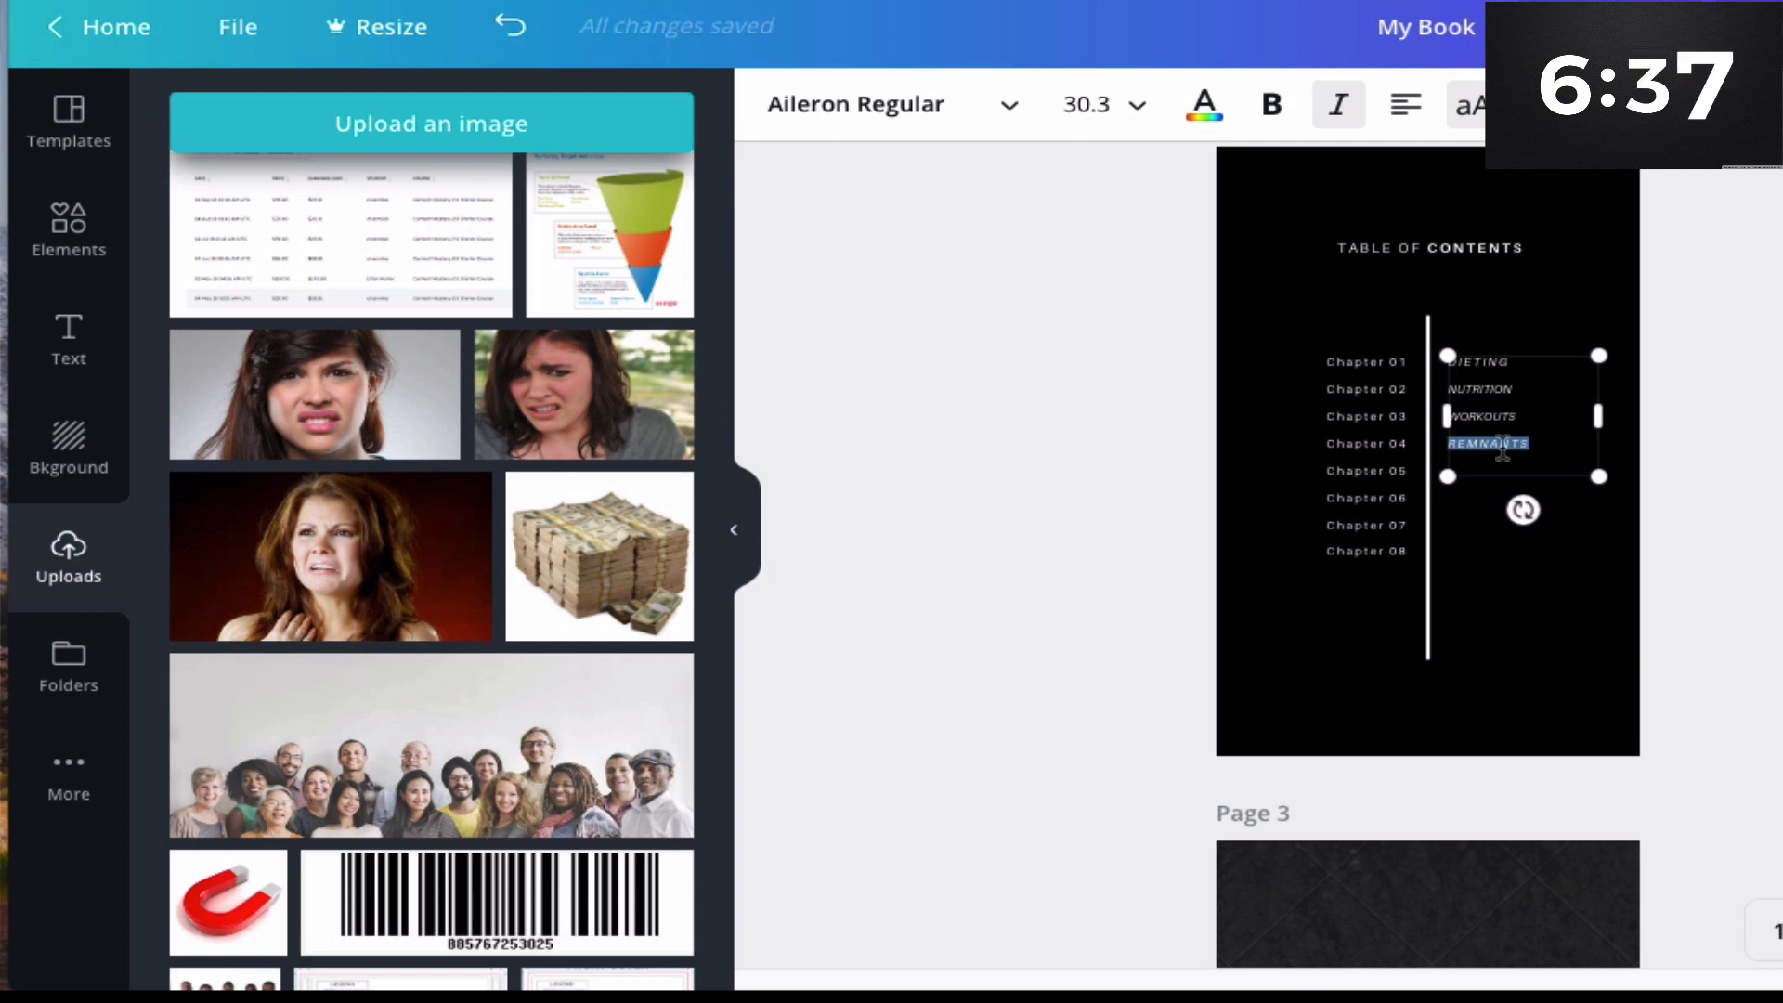
type("RES")
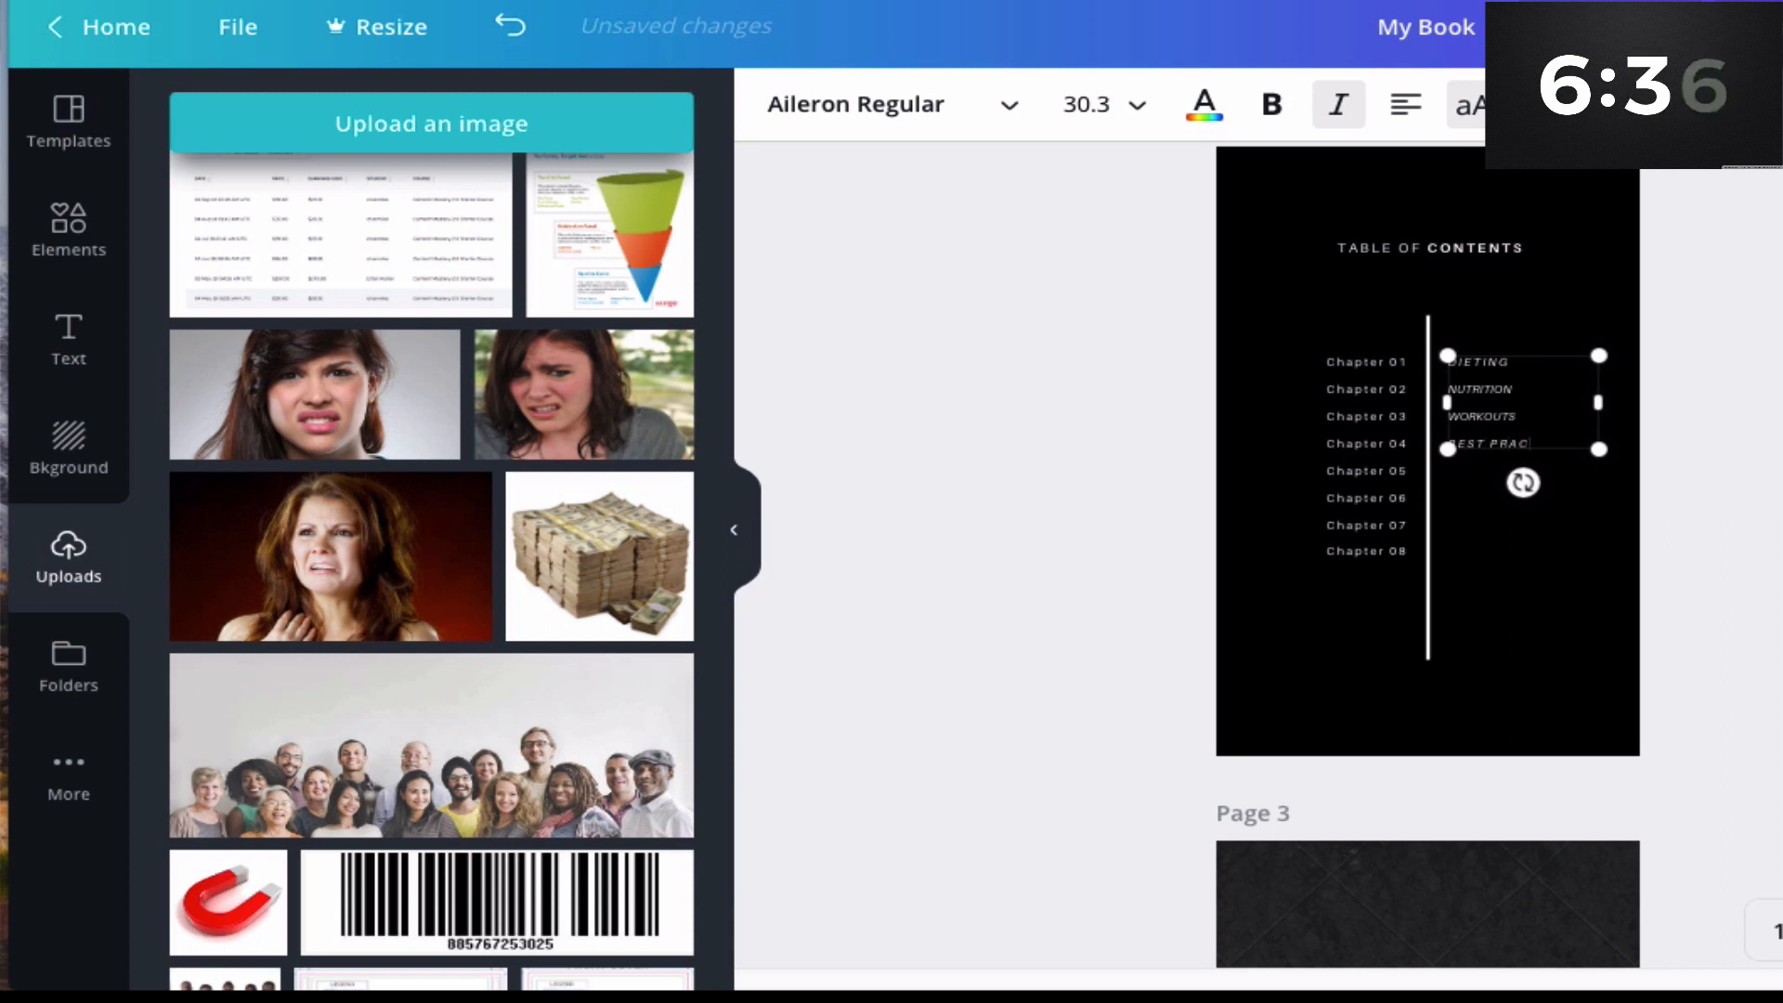
left_click(1440, 536)
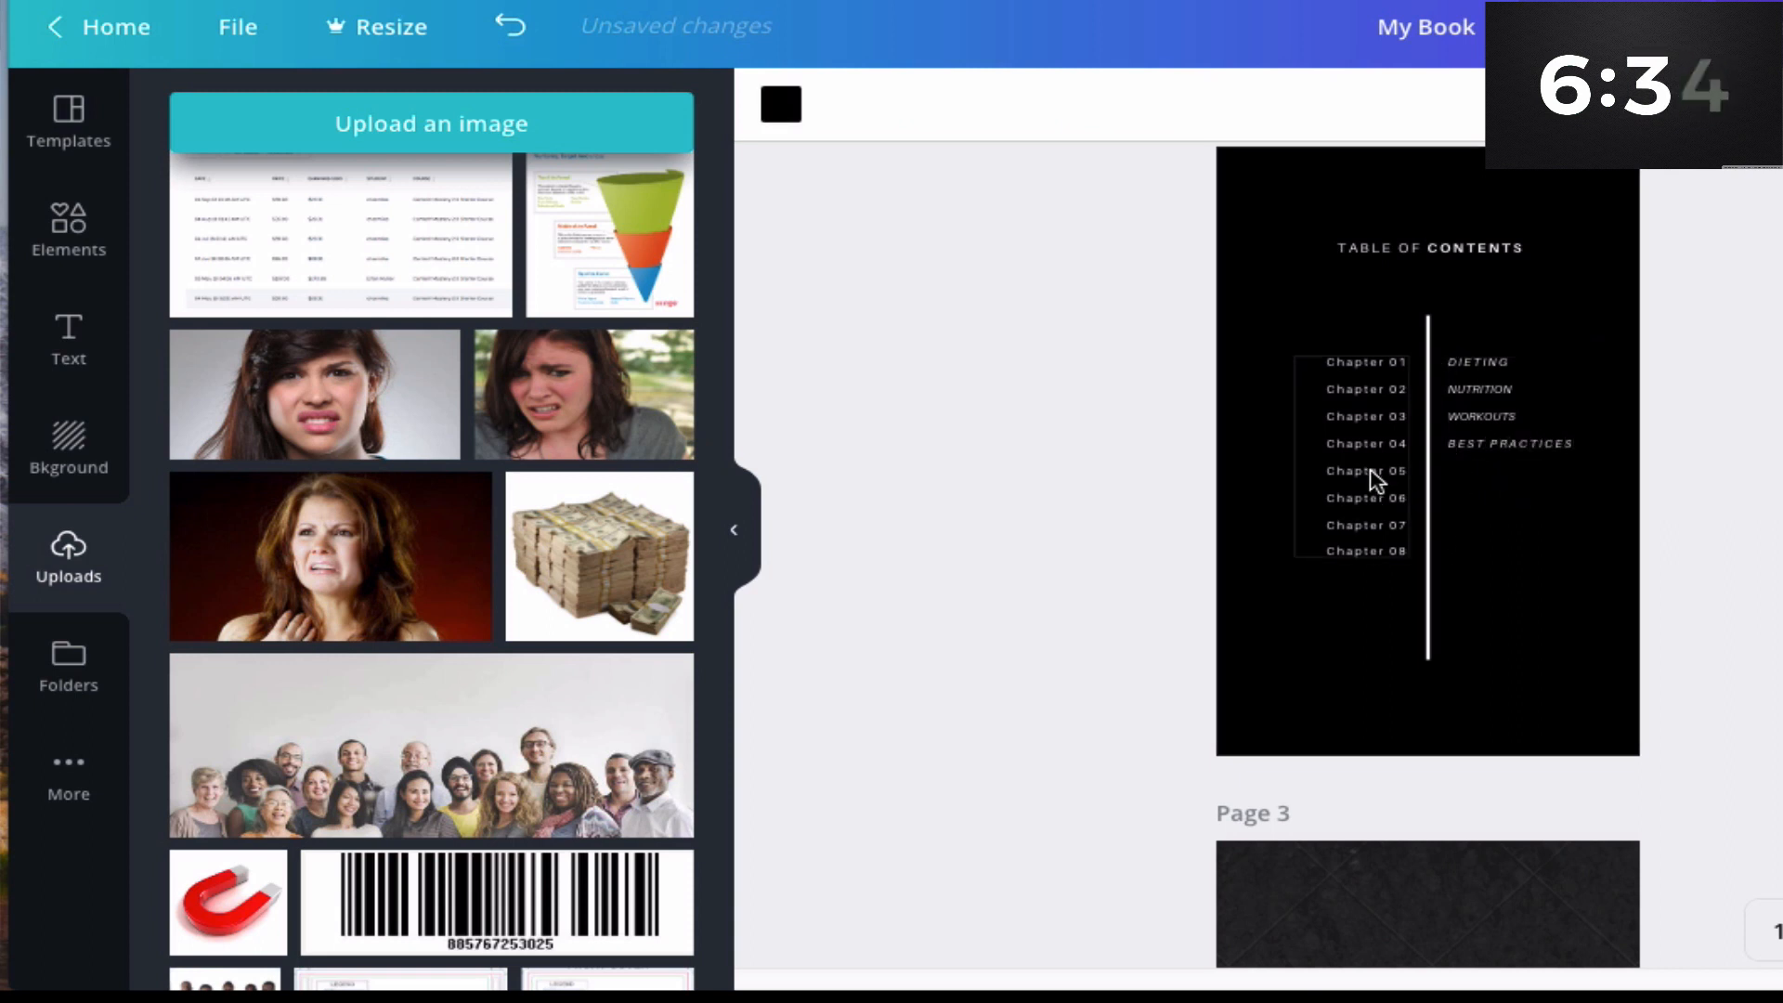
- Delete the Chapter 05 through Chapter 08 labels from the chapter numbers column
left_click(1372, 477)
left_click_drag(1316, 475, 1371, 543)
key("BackSpace")
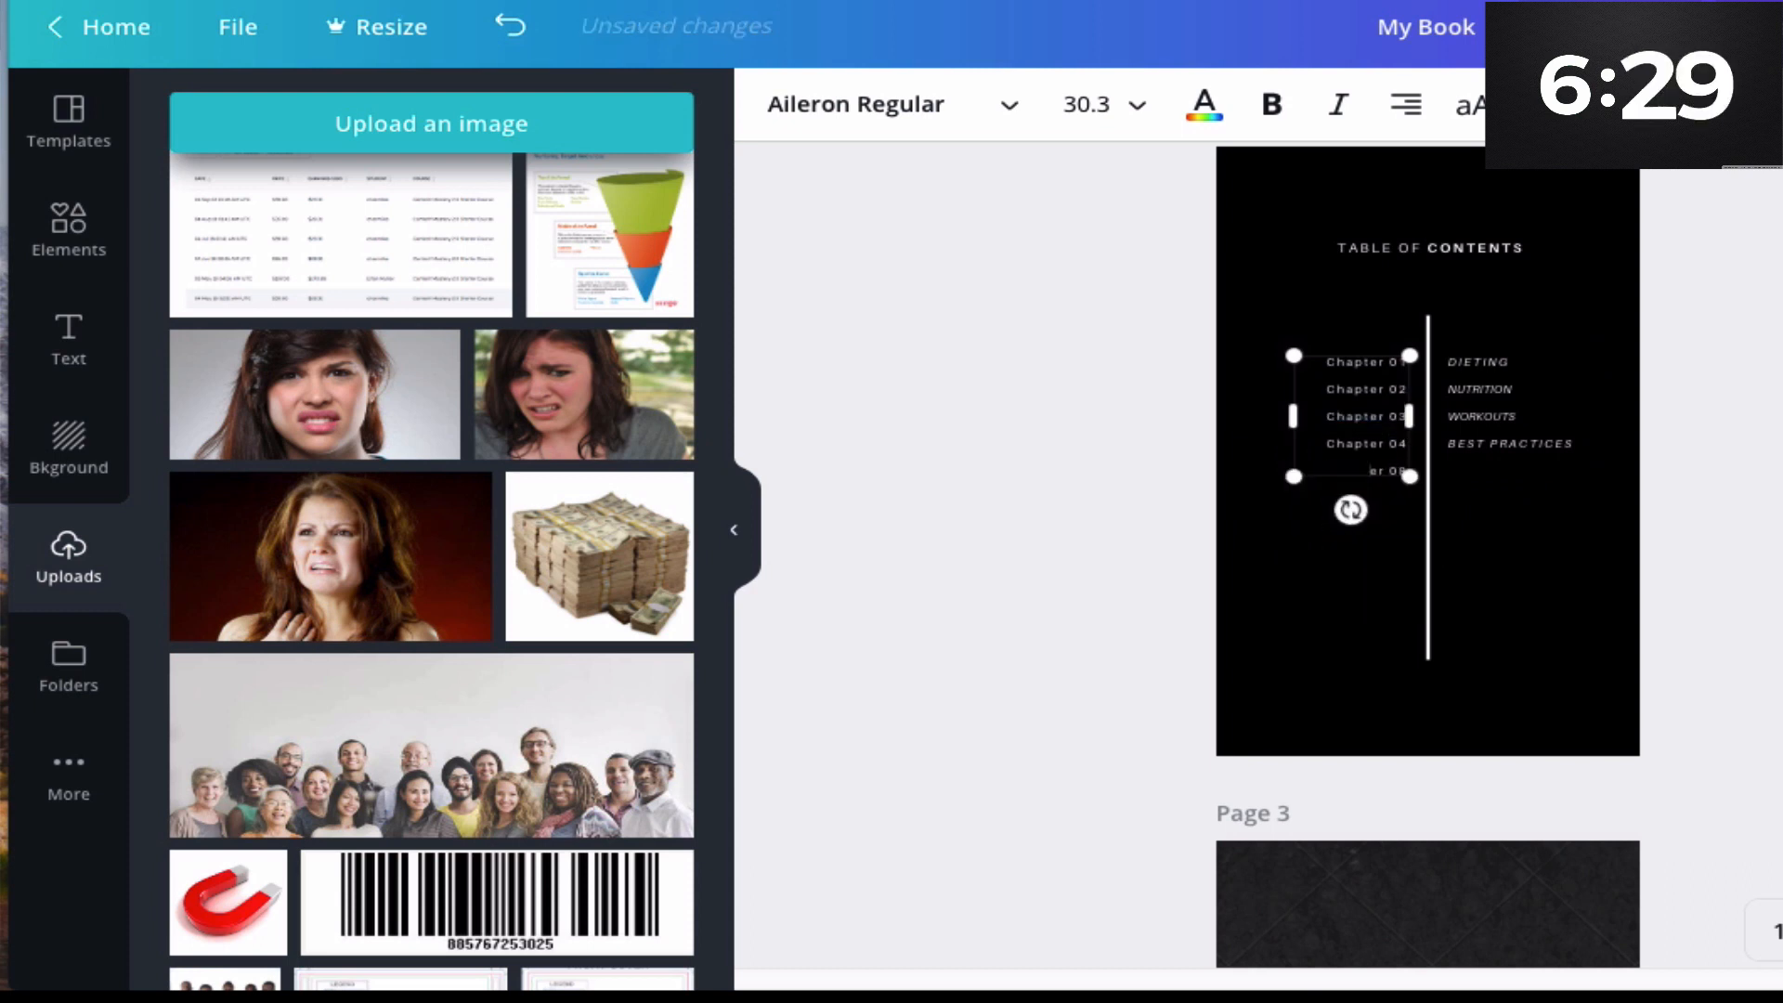
left_click_drag(1396, 477, 1400, 480)
left_click(1380, 482)
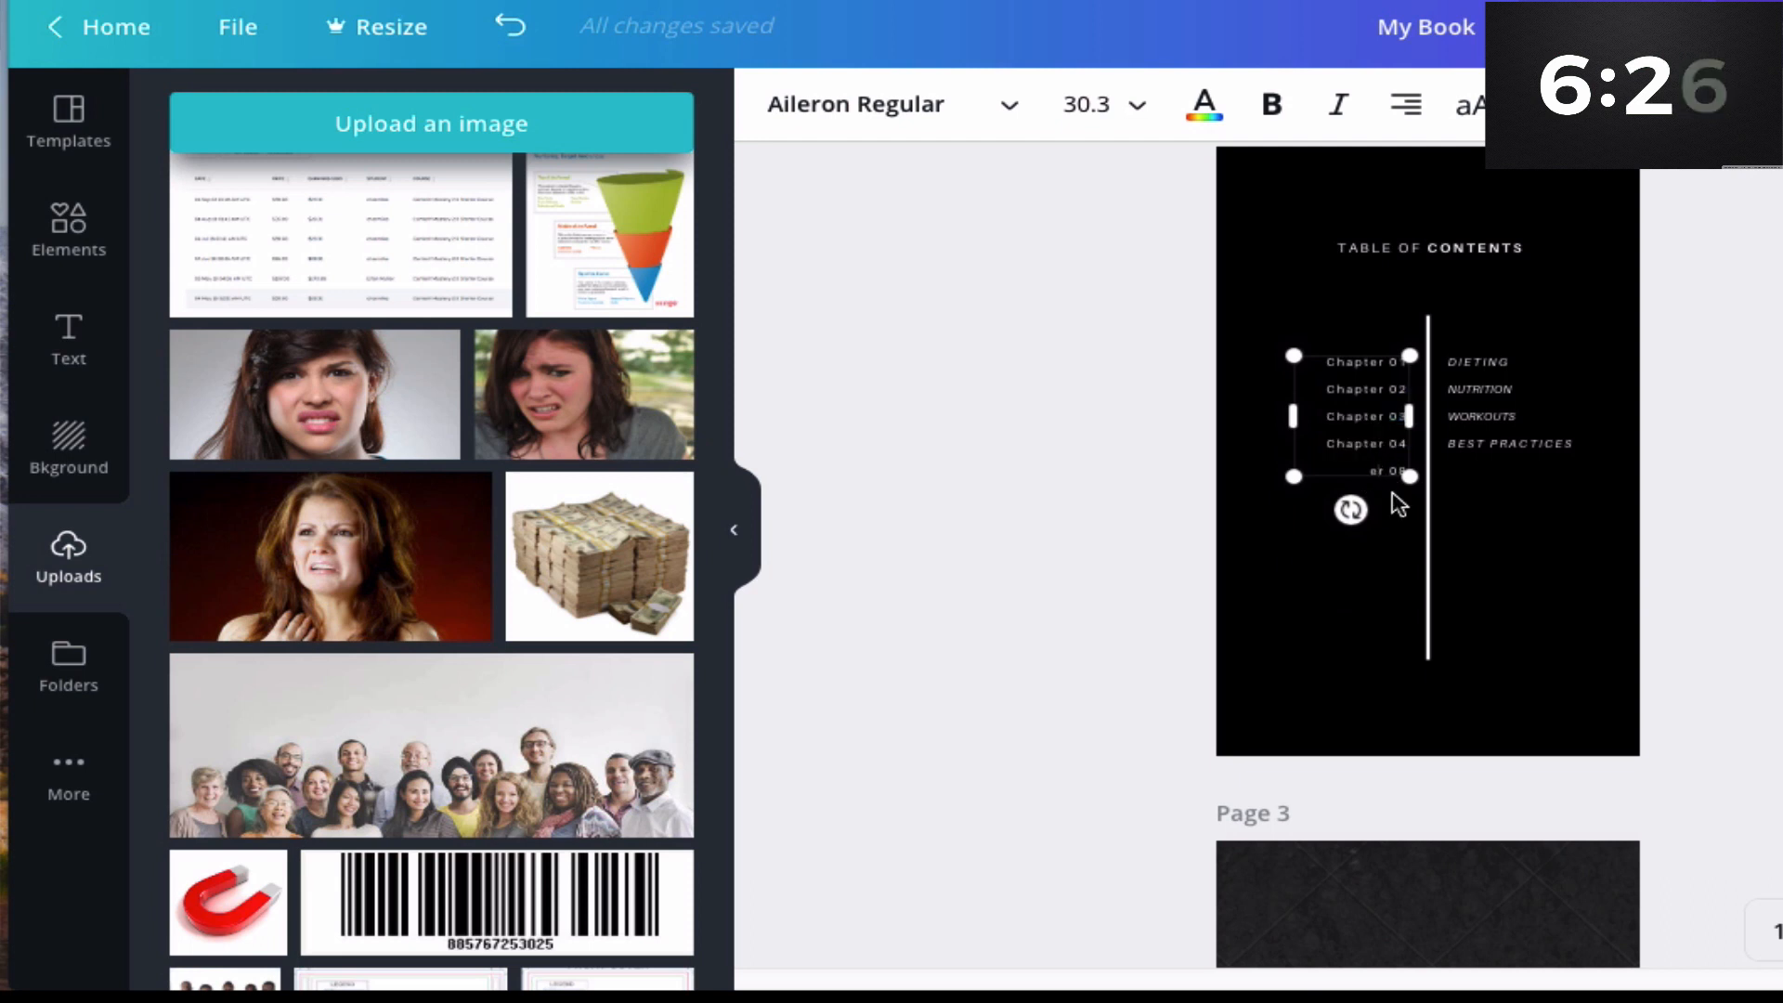
key("BackSpace")
key("BackSpace")
key("BackSpace")
key("BackSpace")
key("BackSpace")
key("BackSpace")
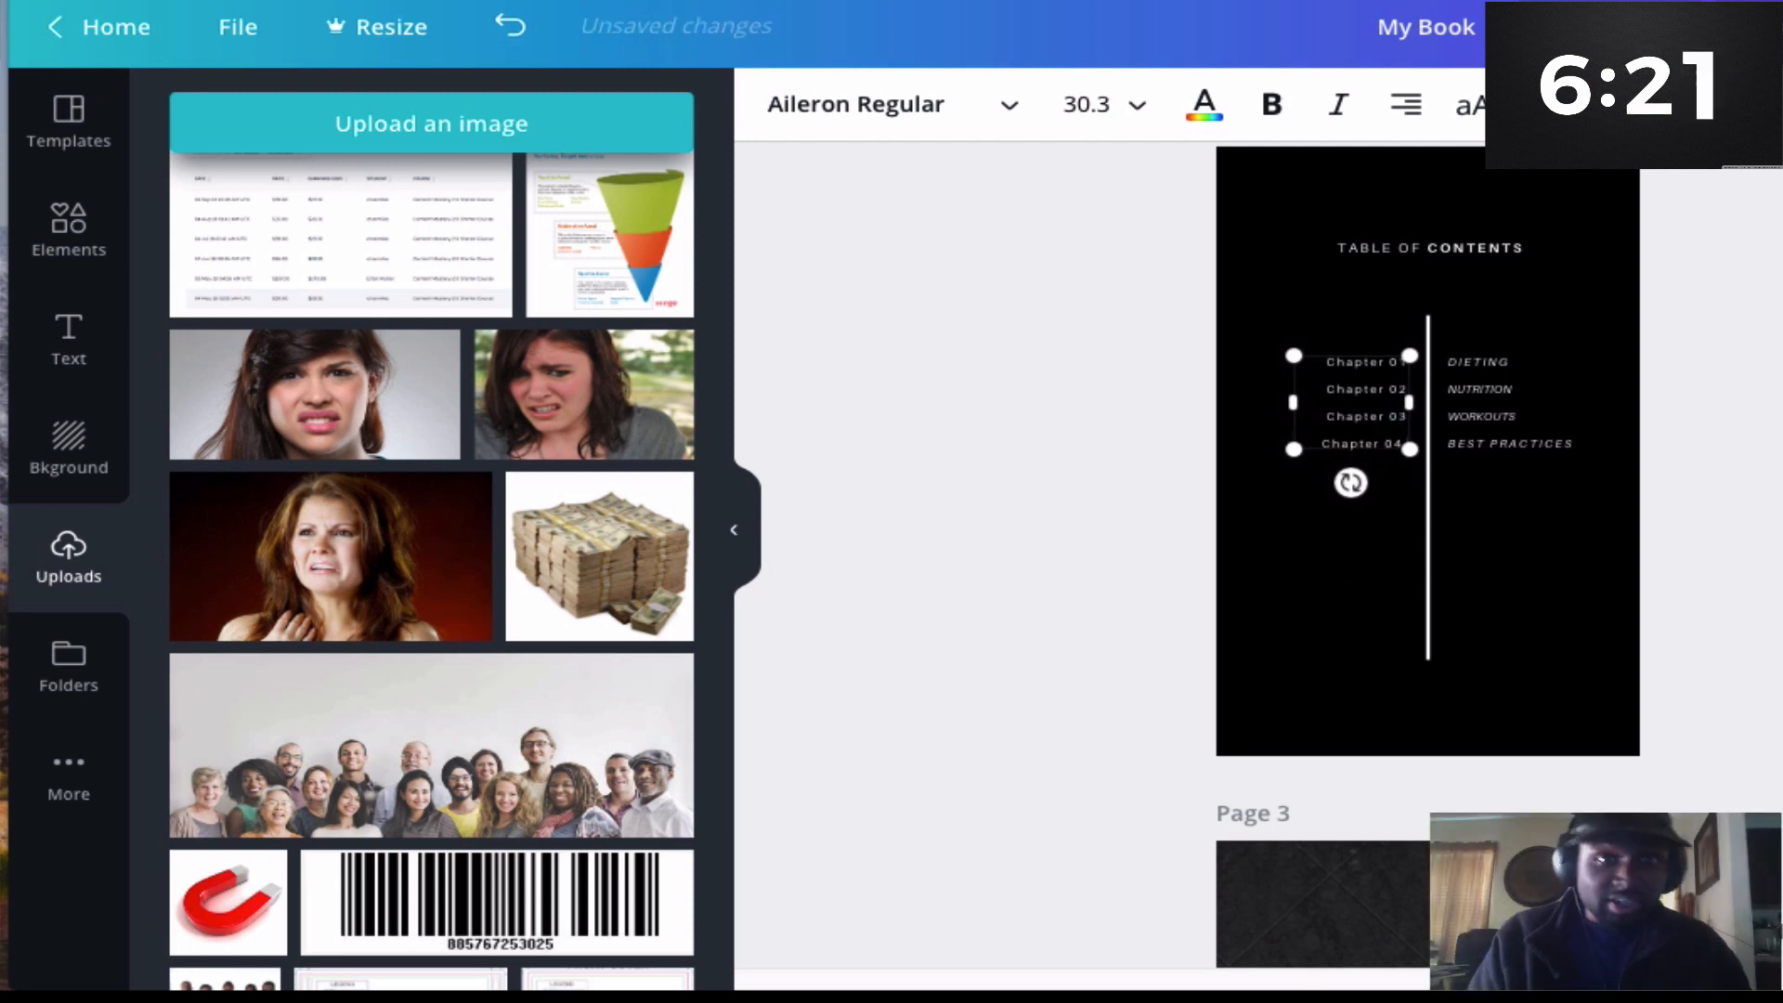
left_click(1741, 475)
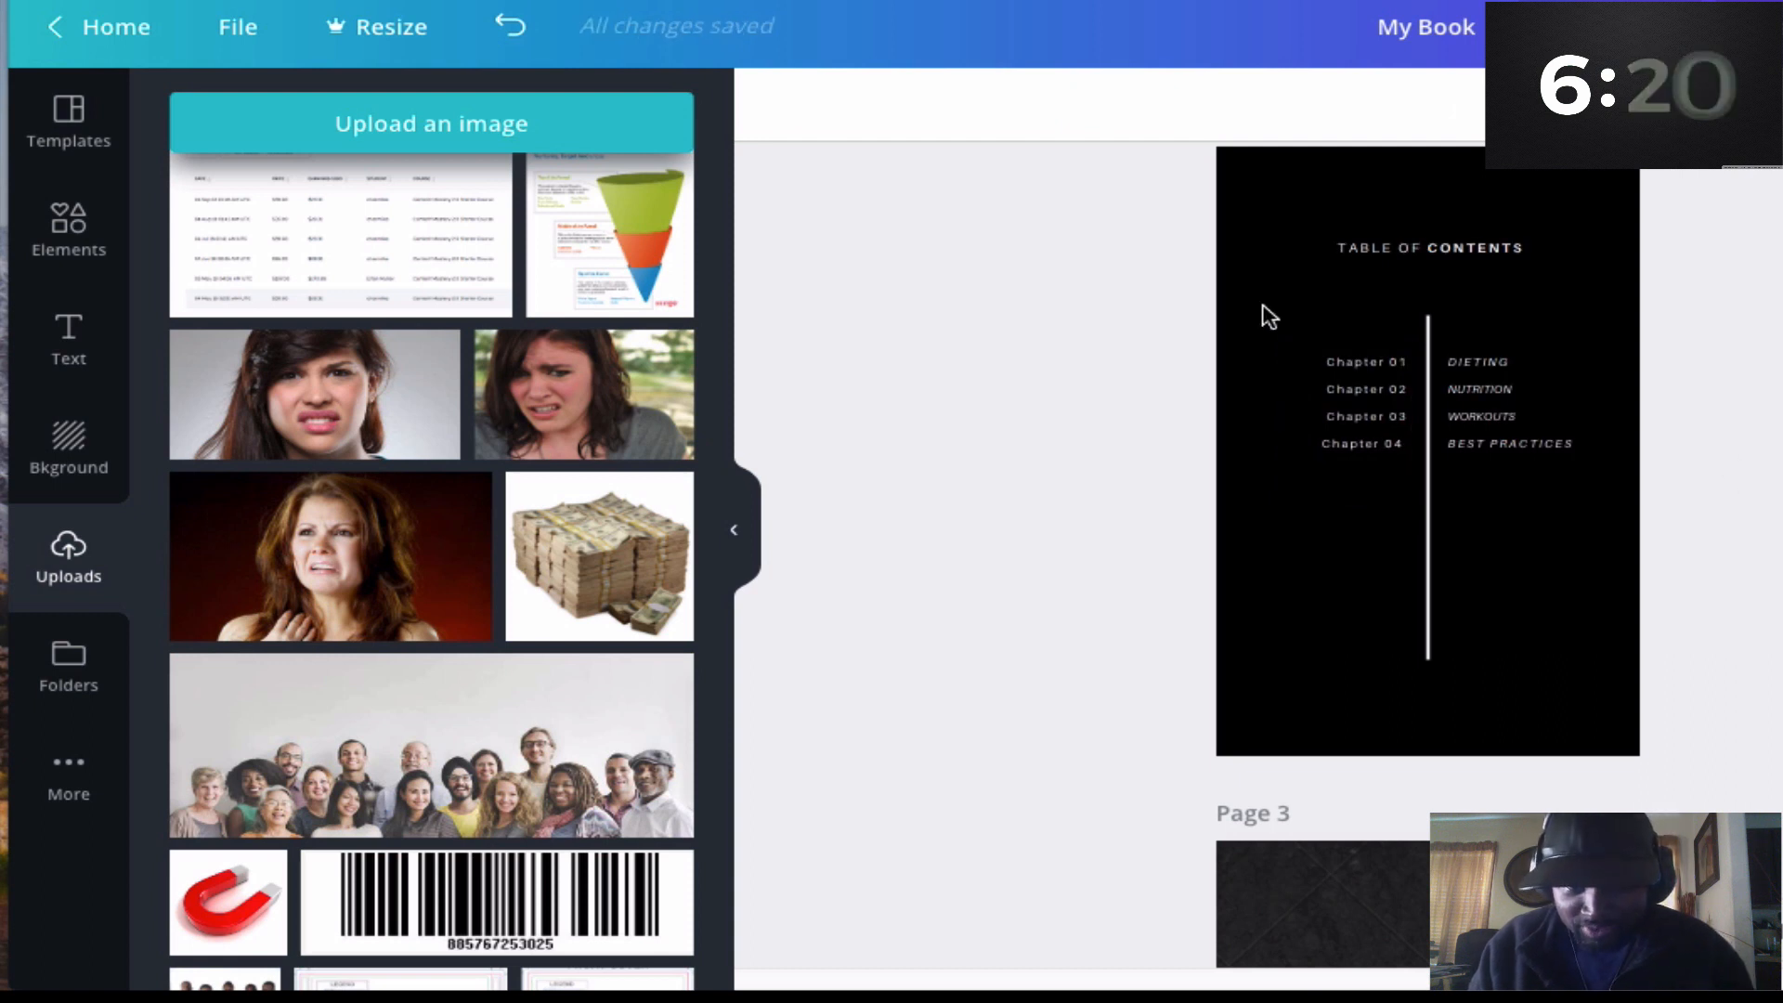
- Change the chapter number in page 3's heading to "CHAPTER 01"
scroll(1514, 420, "down", 1)
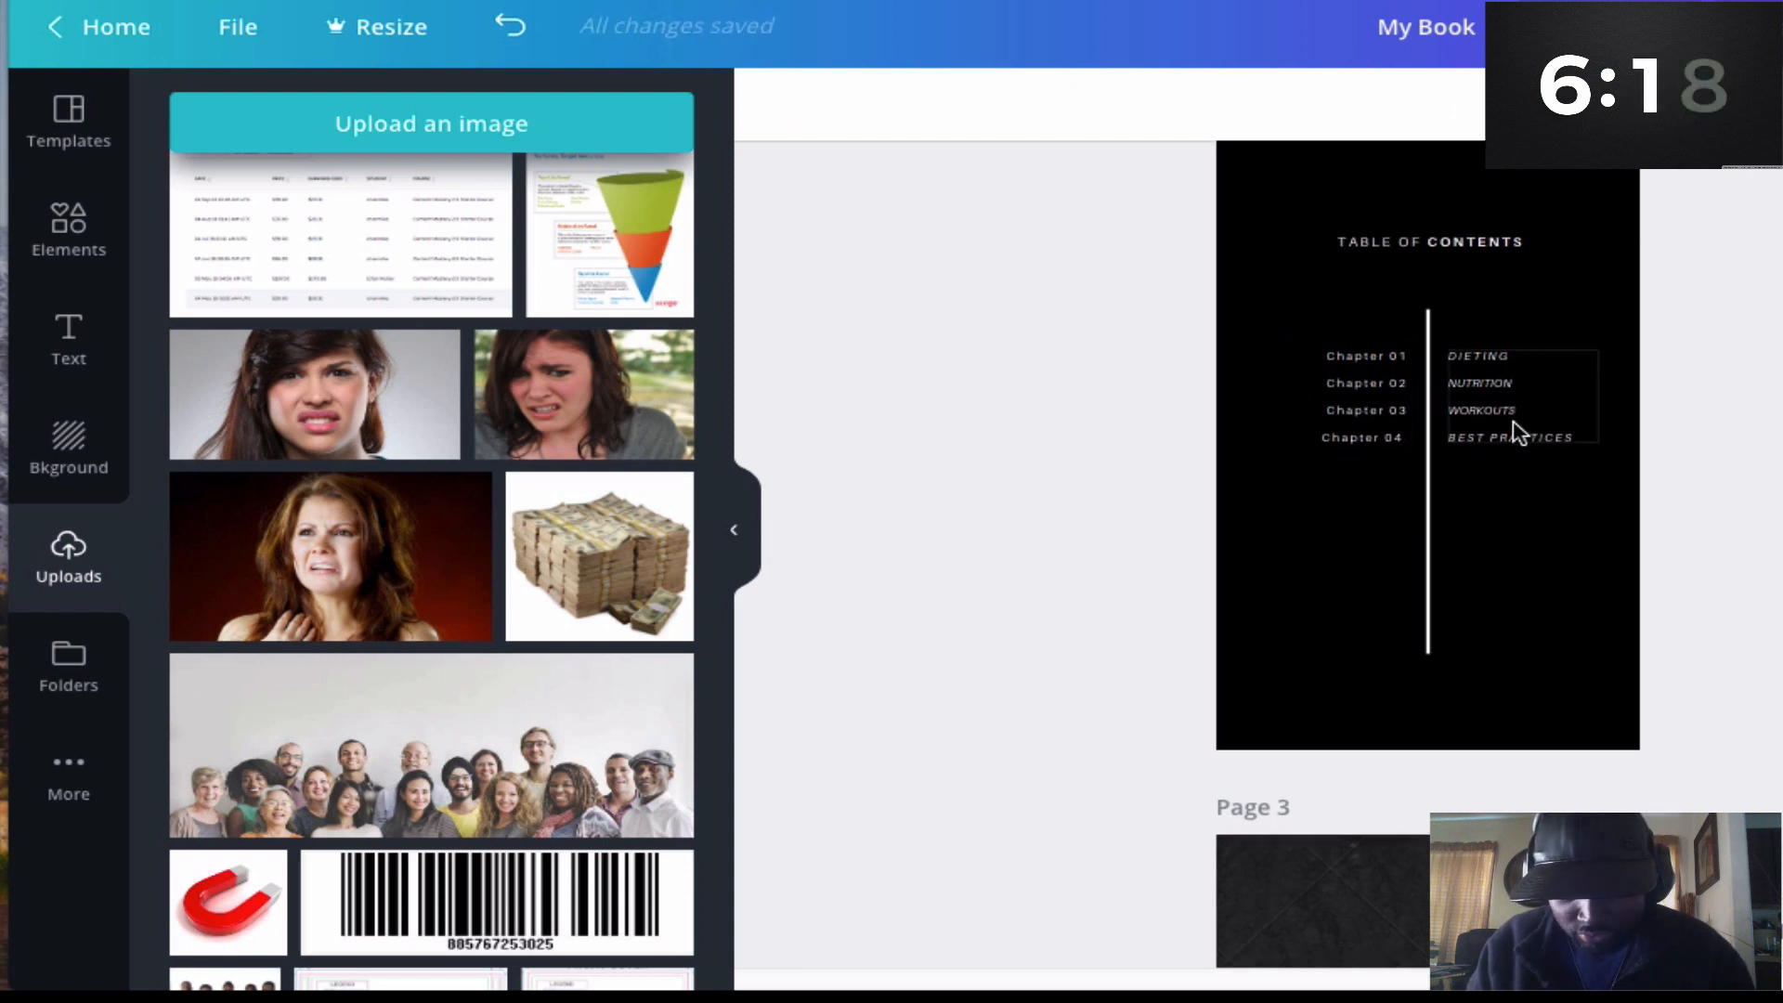
scroll(1515, 431, "down", 5)
left_click(1444, 605)
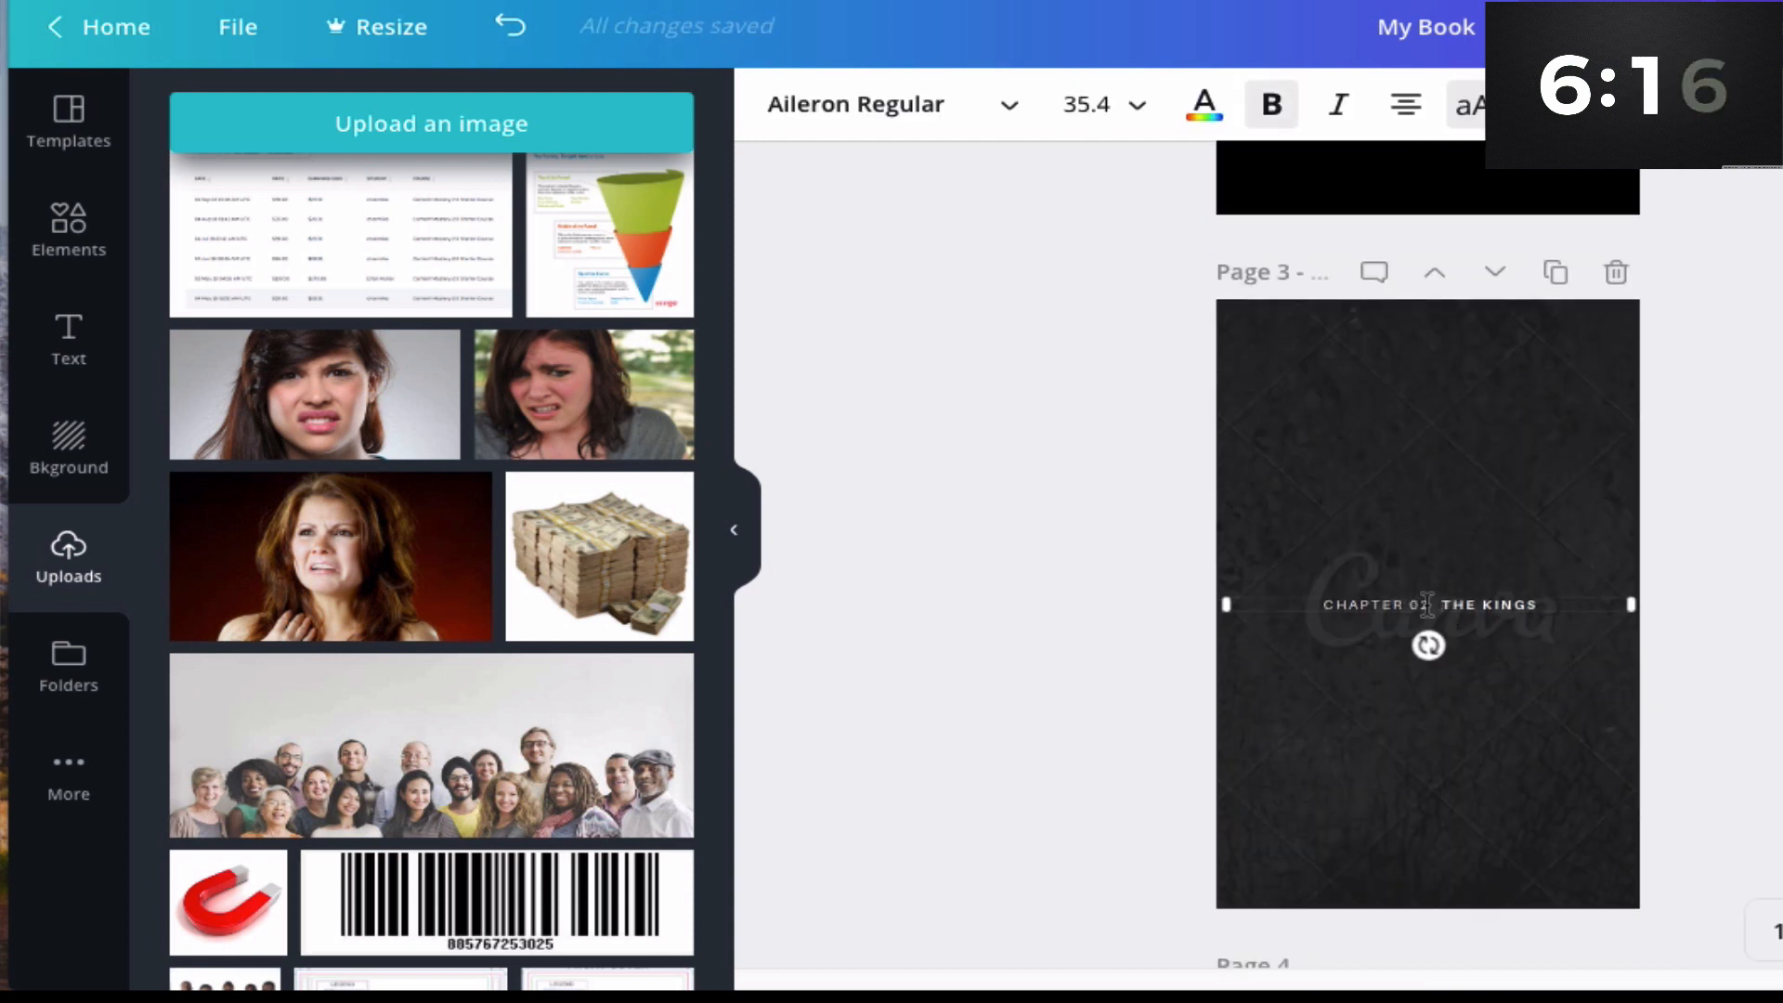
key("BackSpace")
key("BackSpace")
type("1")
scroll(1572, 291, "up", 6)
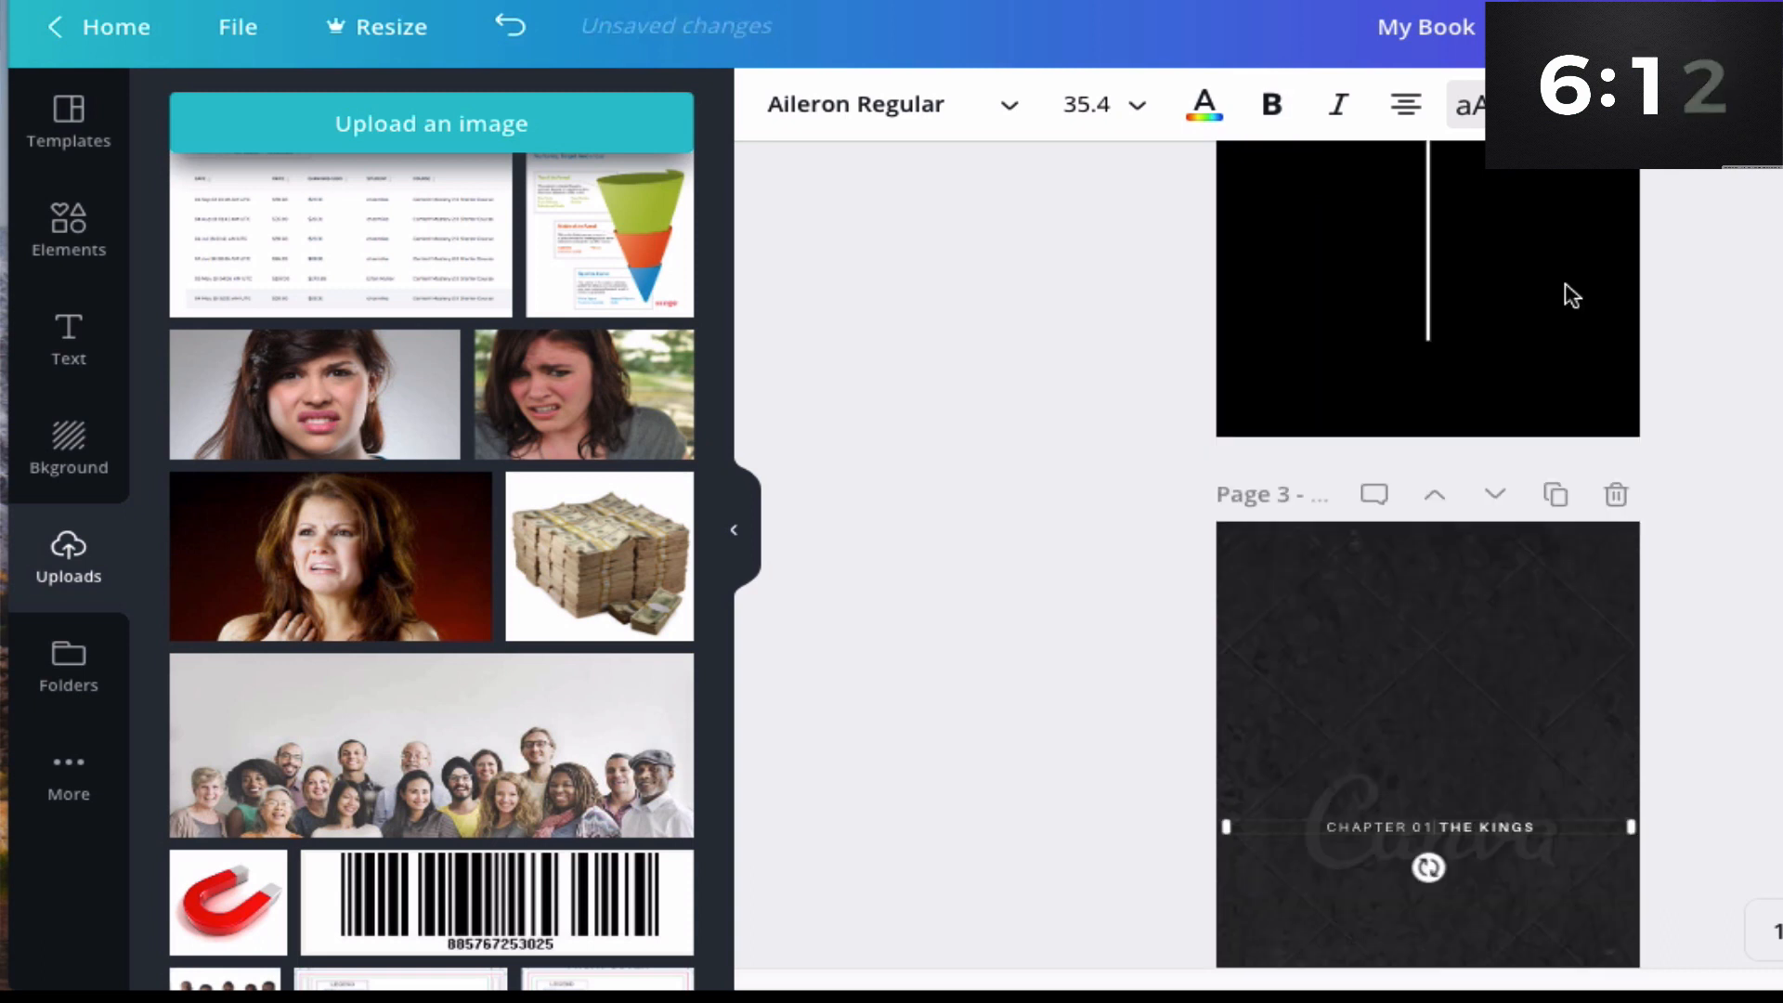
scroll(1496, 585, "down", 5)
scroll(1502, 706, "down", 3)
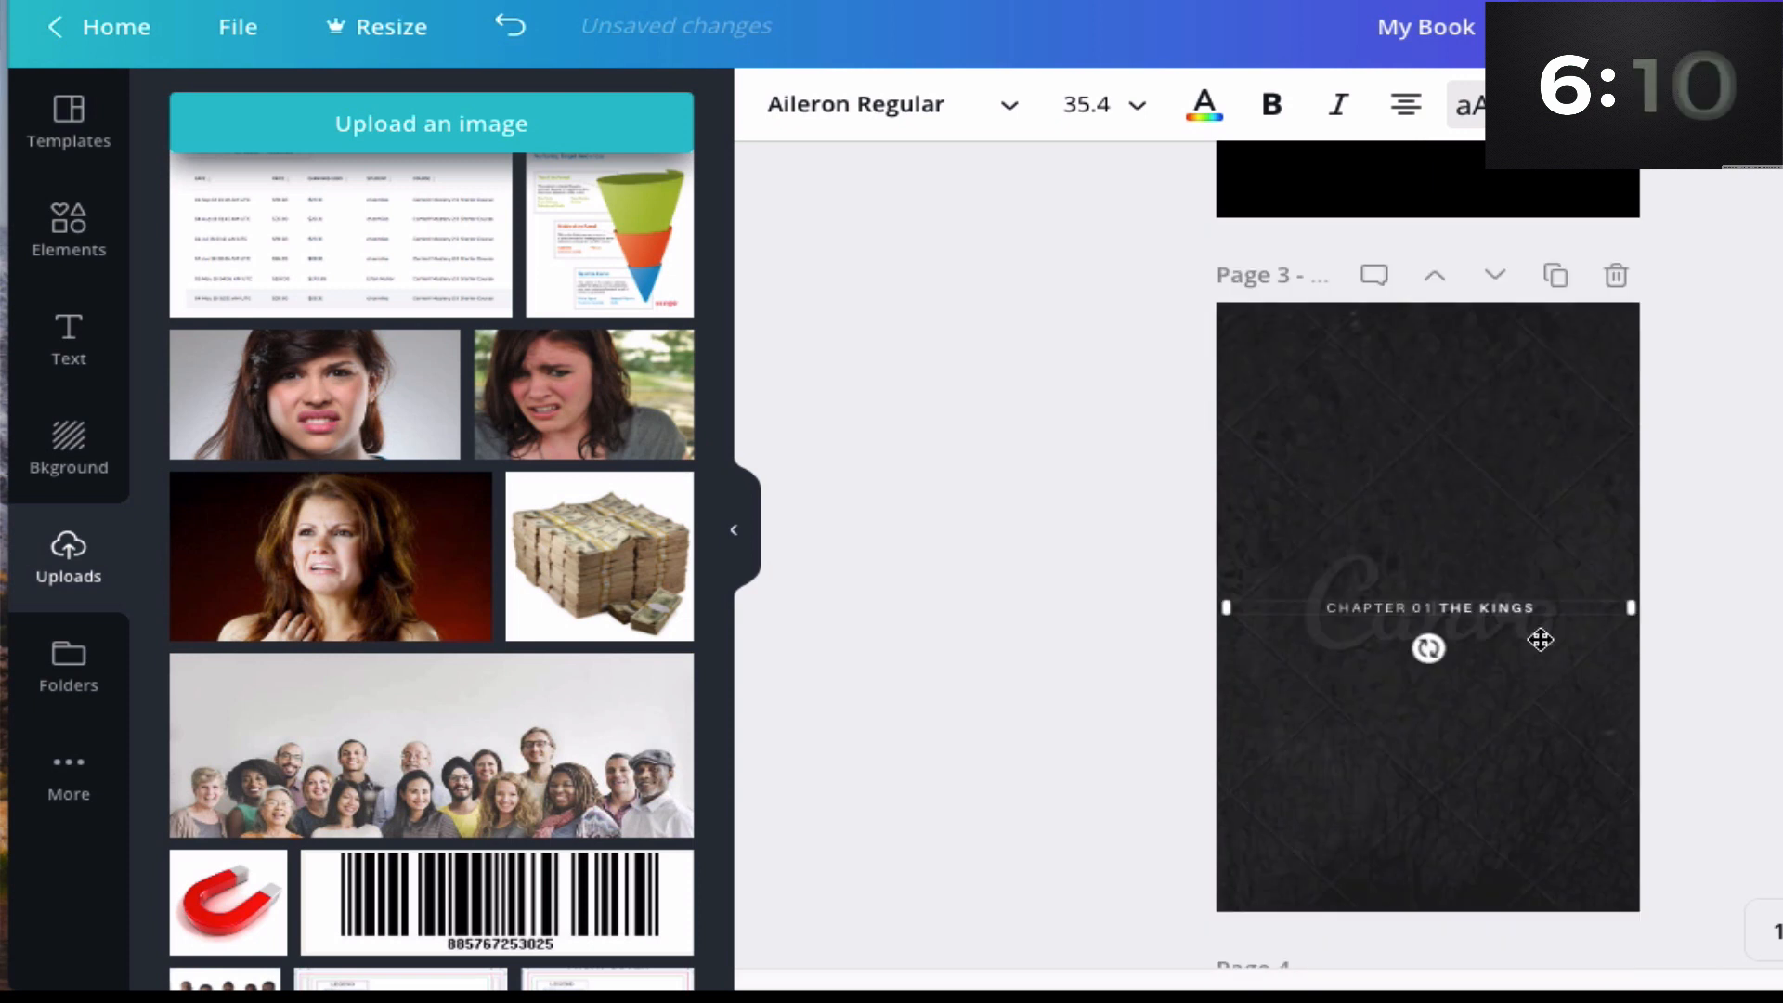
- Replace page 3's chapter title with "BEST DIET FOR KETO"
left_click(1449, 608)
left_click_drag(1437, 611, 1540, 621)
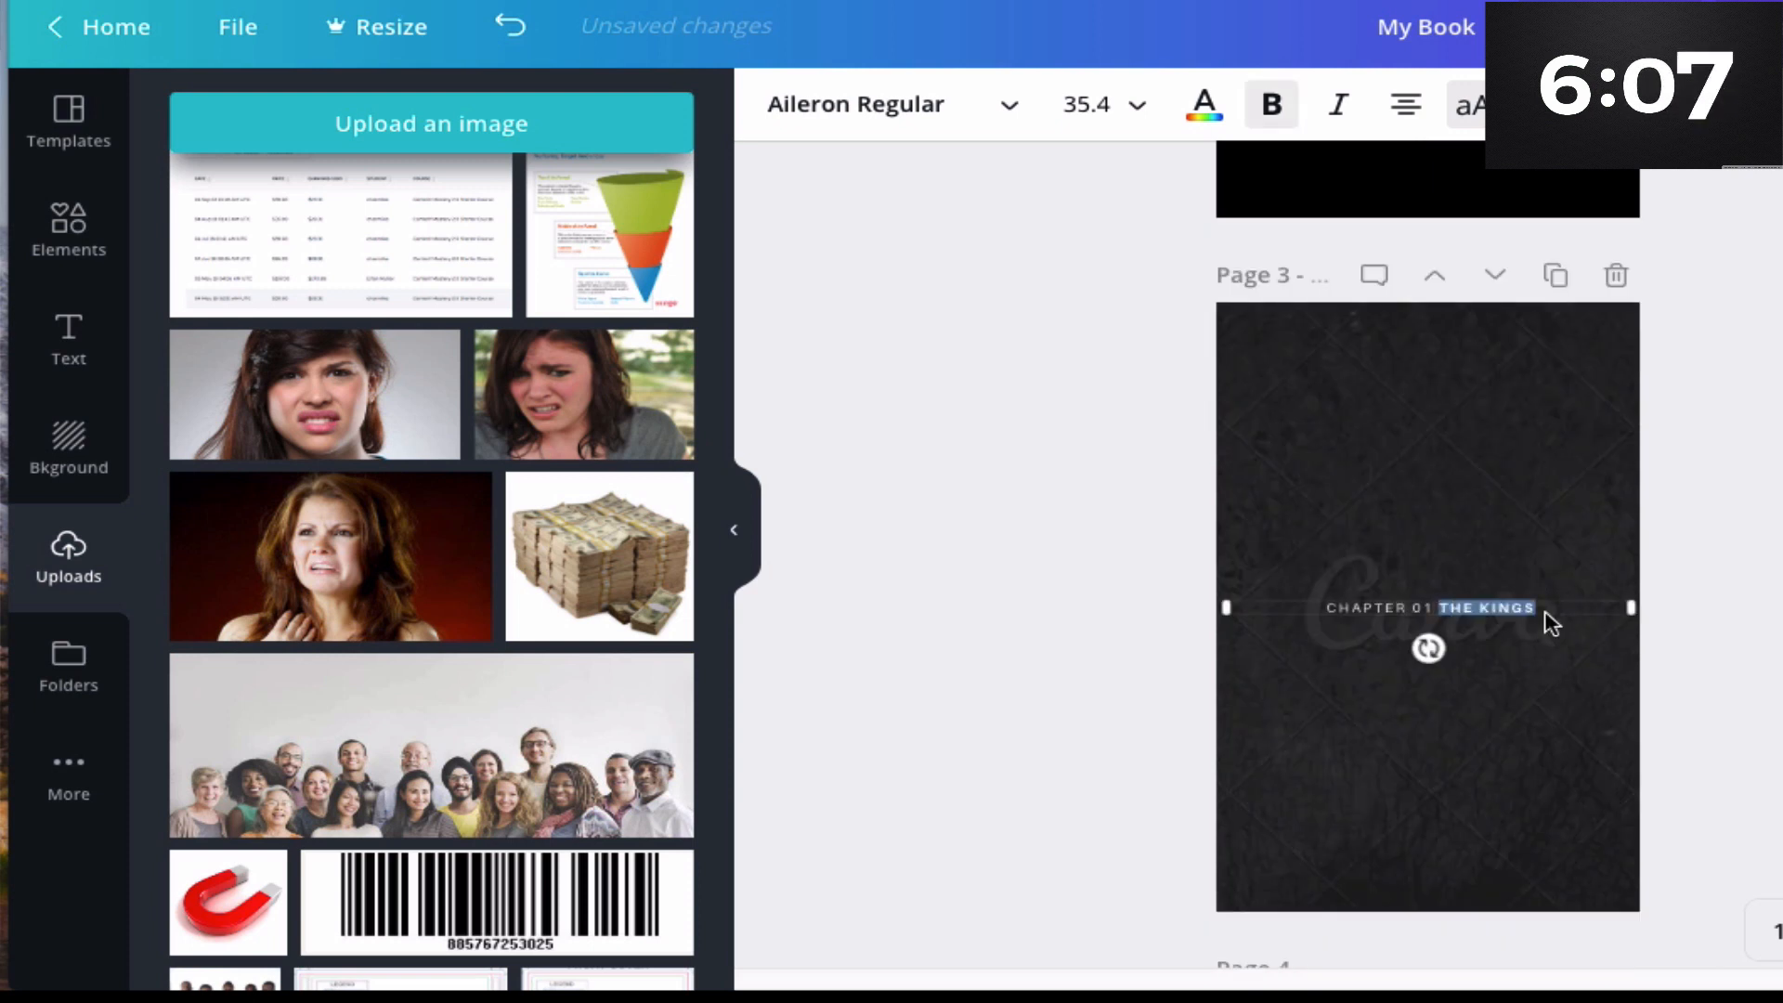
type("BEST DIE")
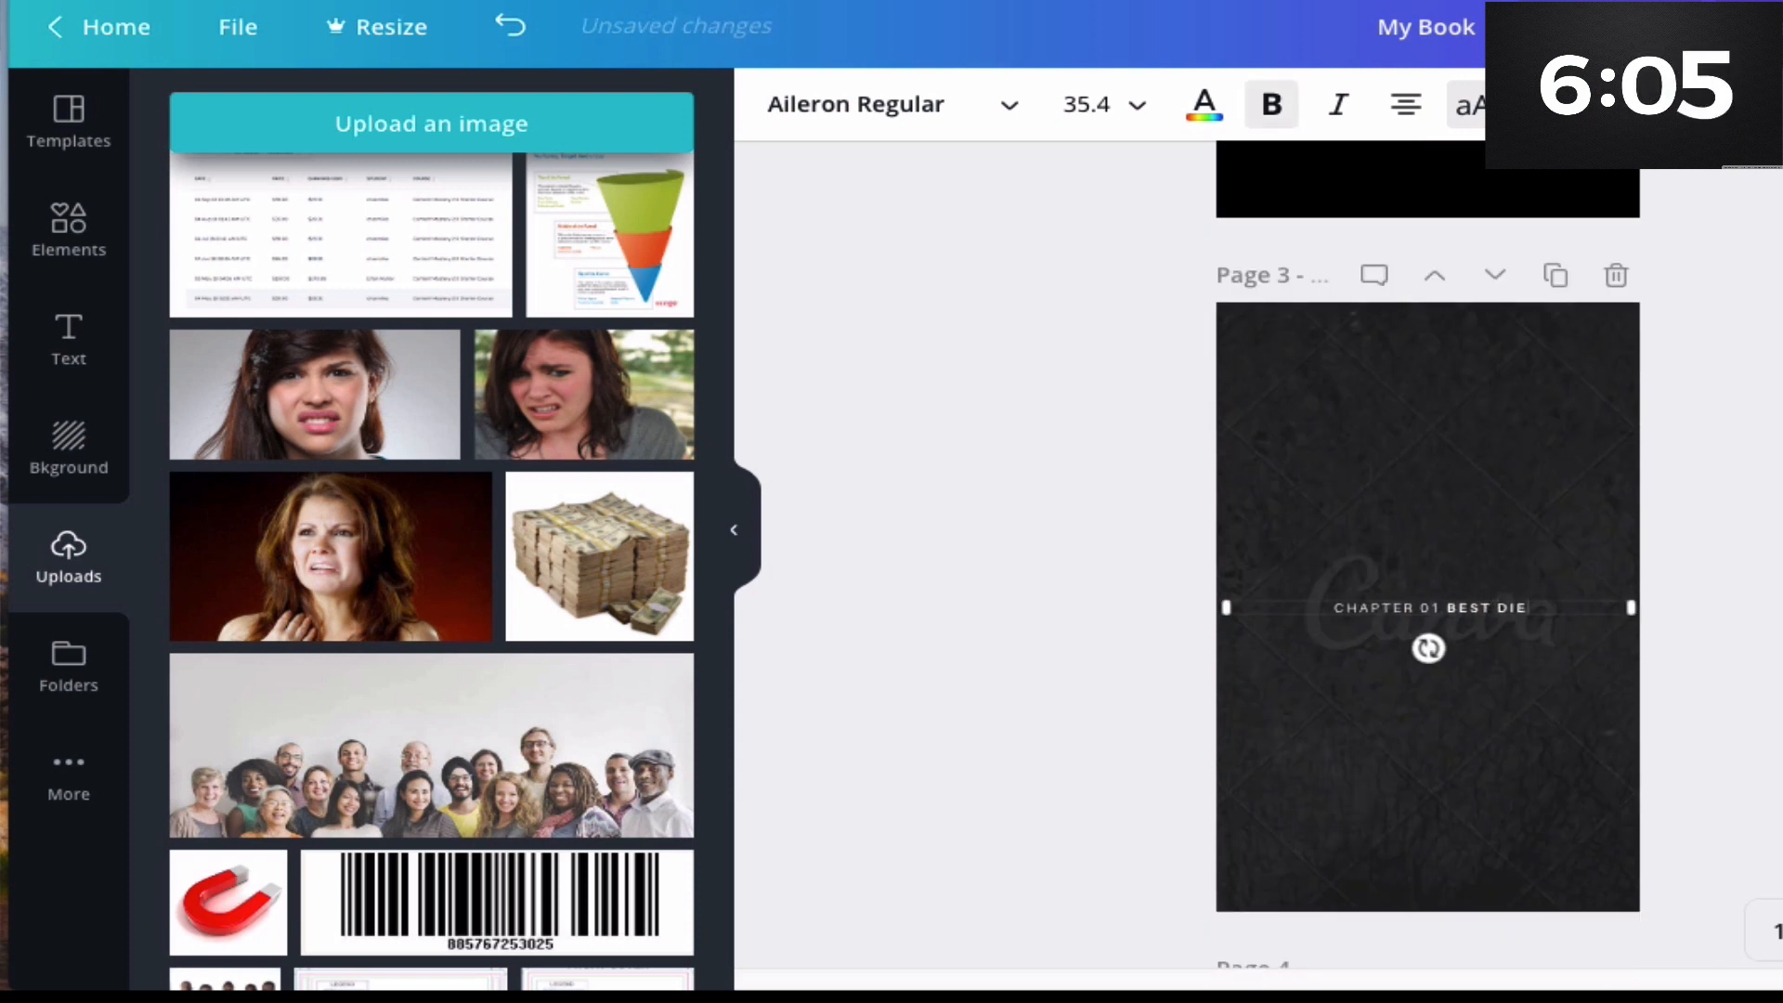
type("T FOR KETO")
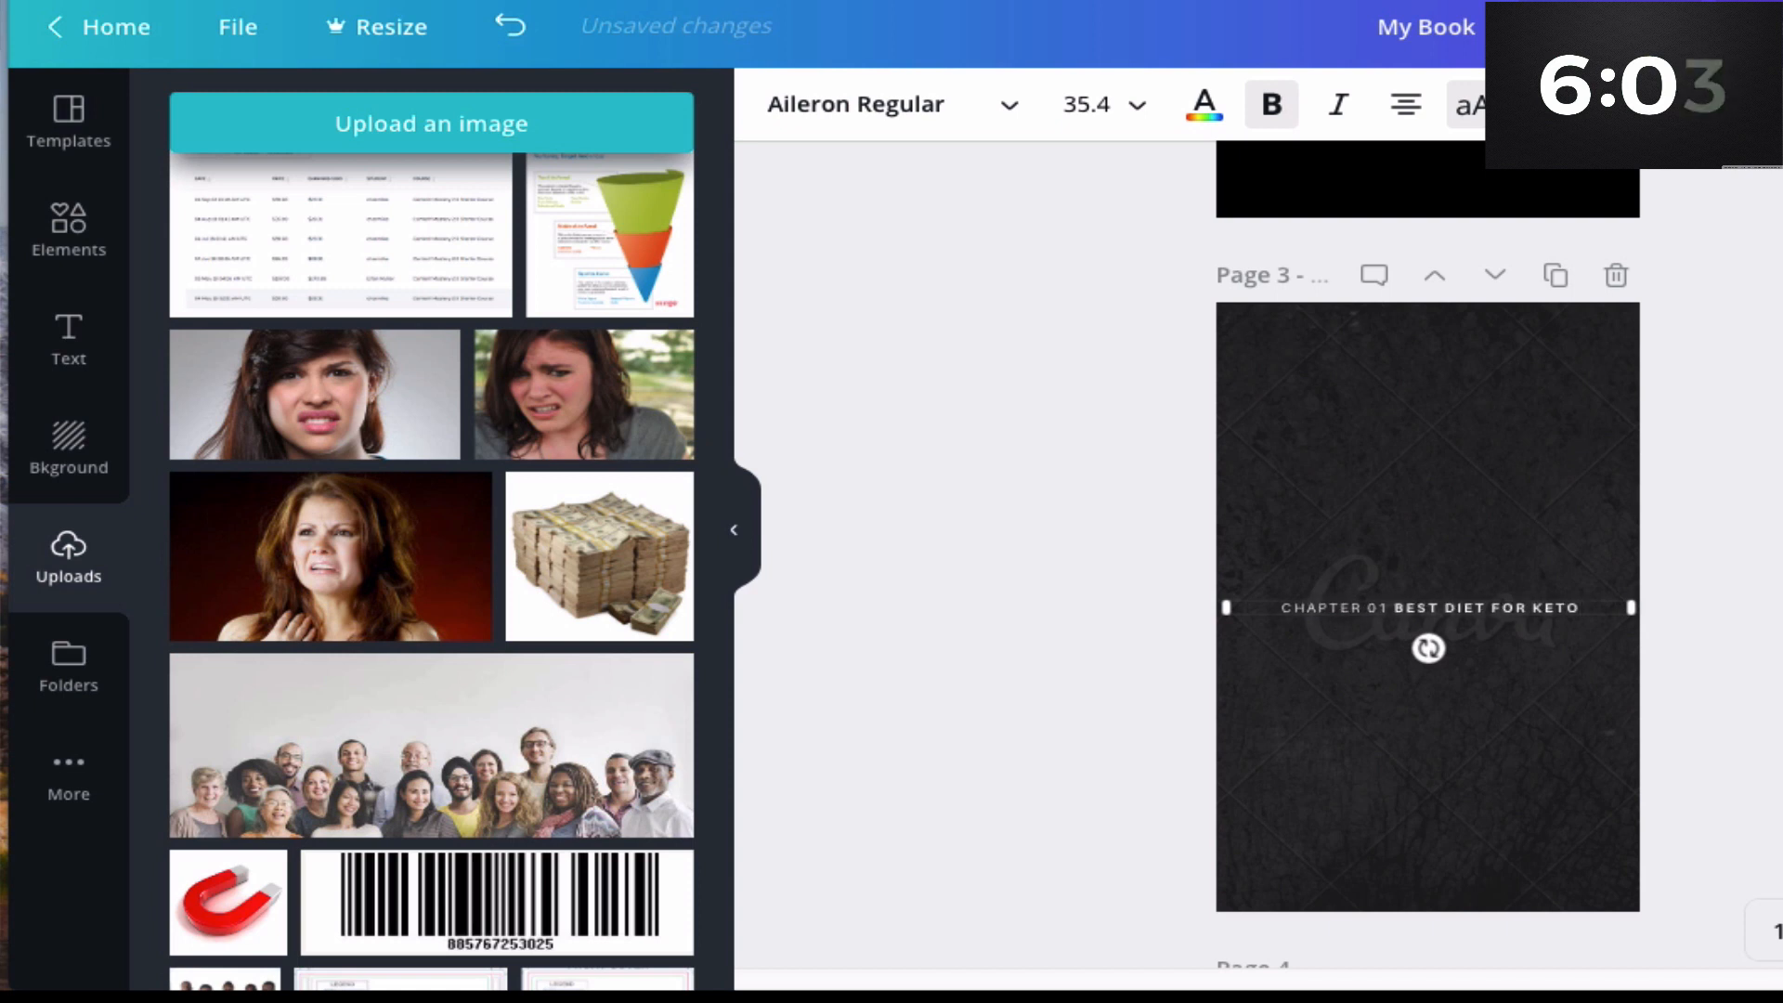
- Delete the textured background image from page 3
left_click(1496, 418)
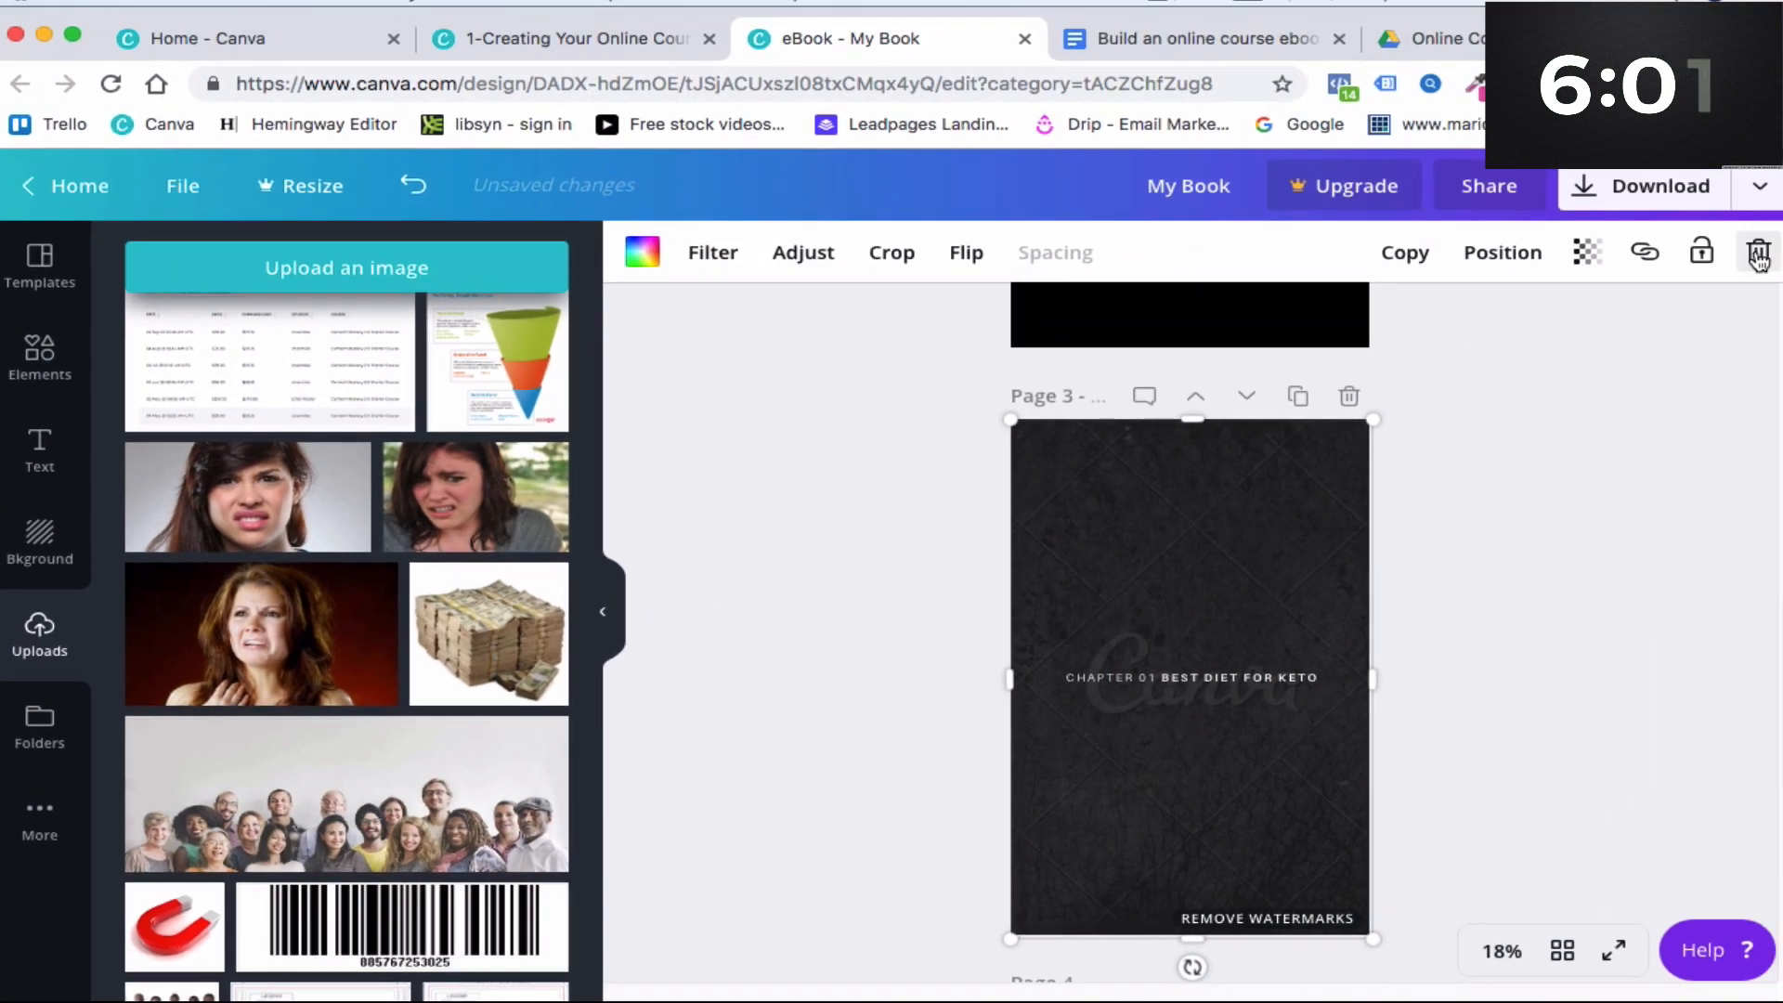
left_click(1758, 252)
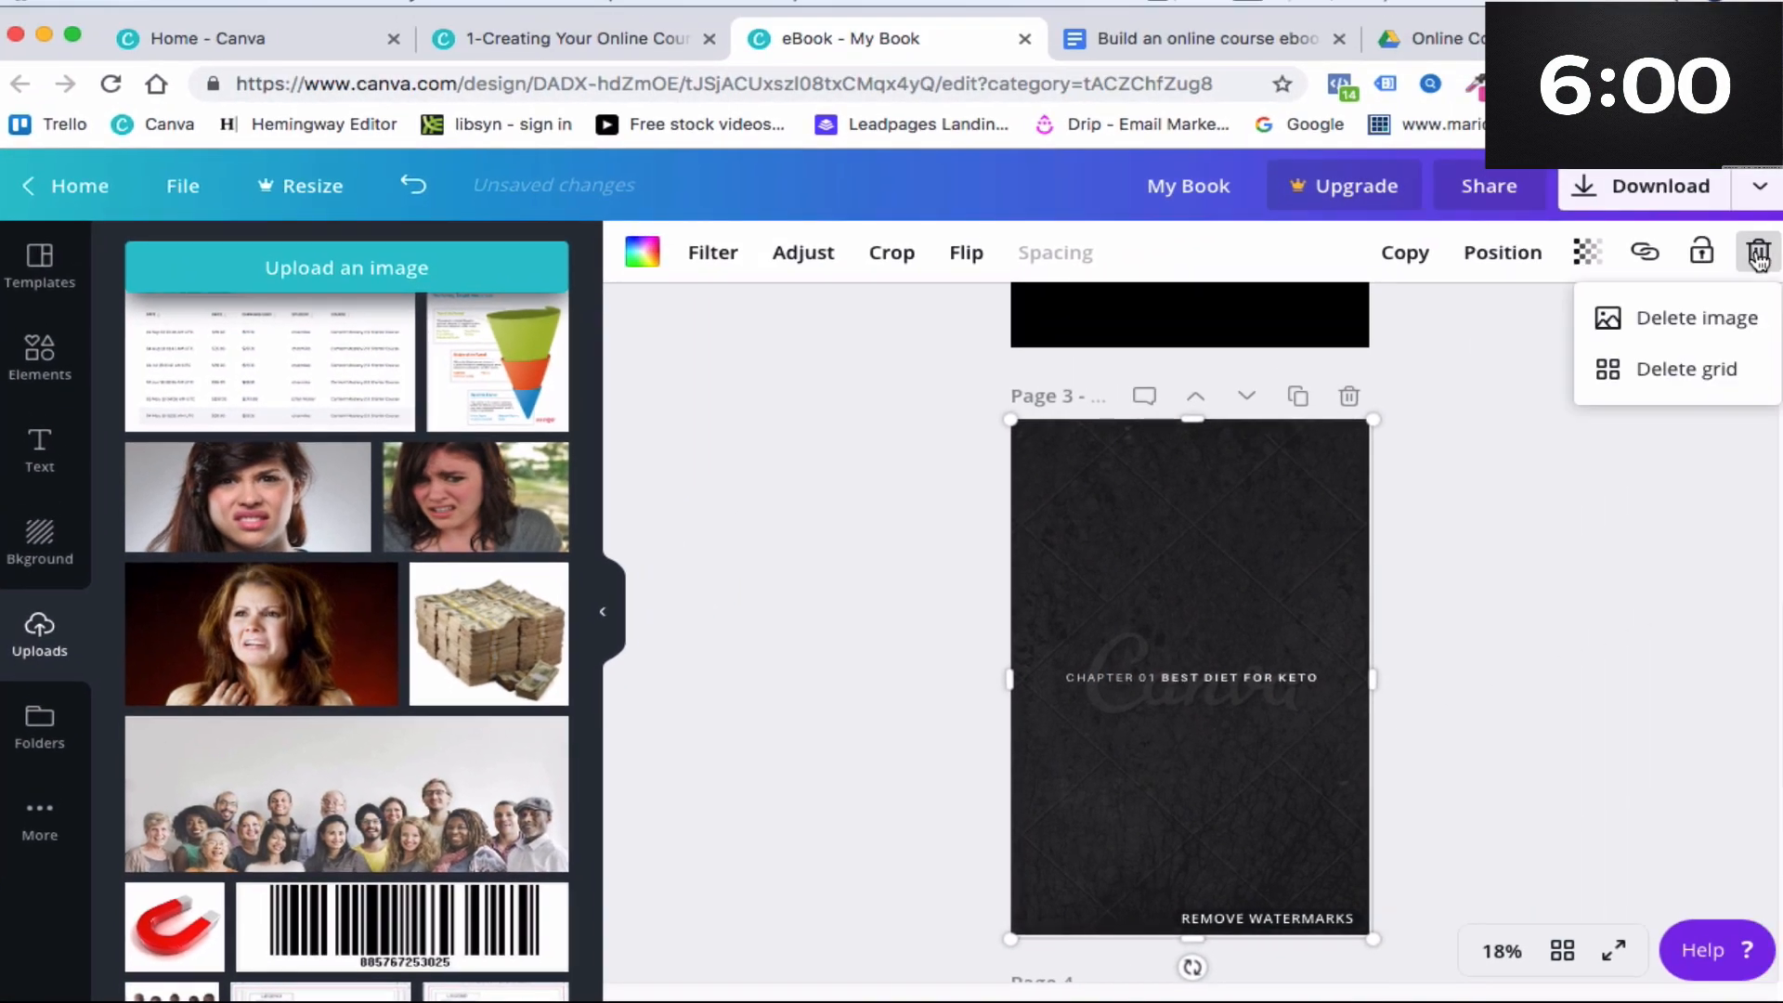
left_click(1681, 322)
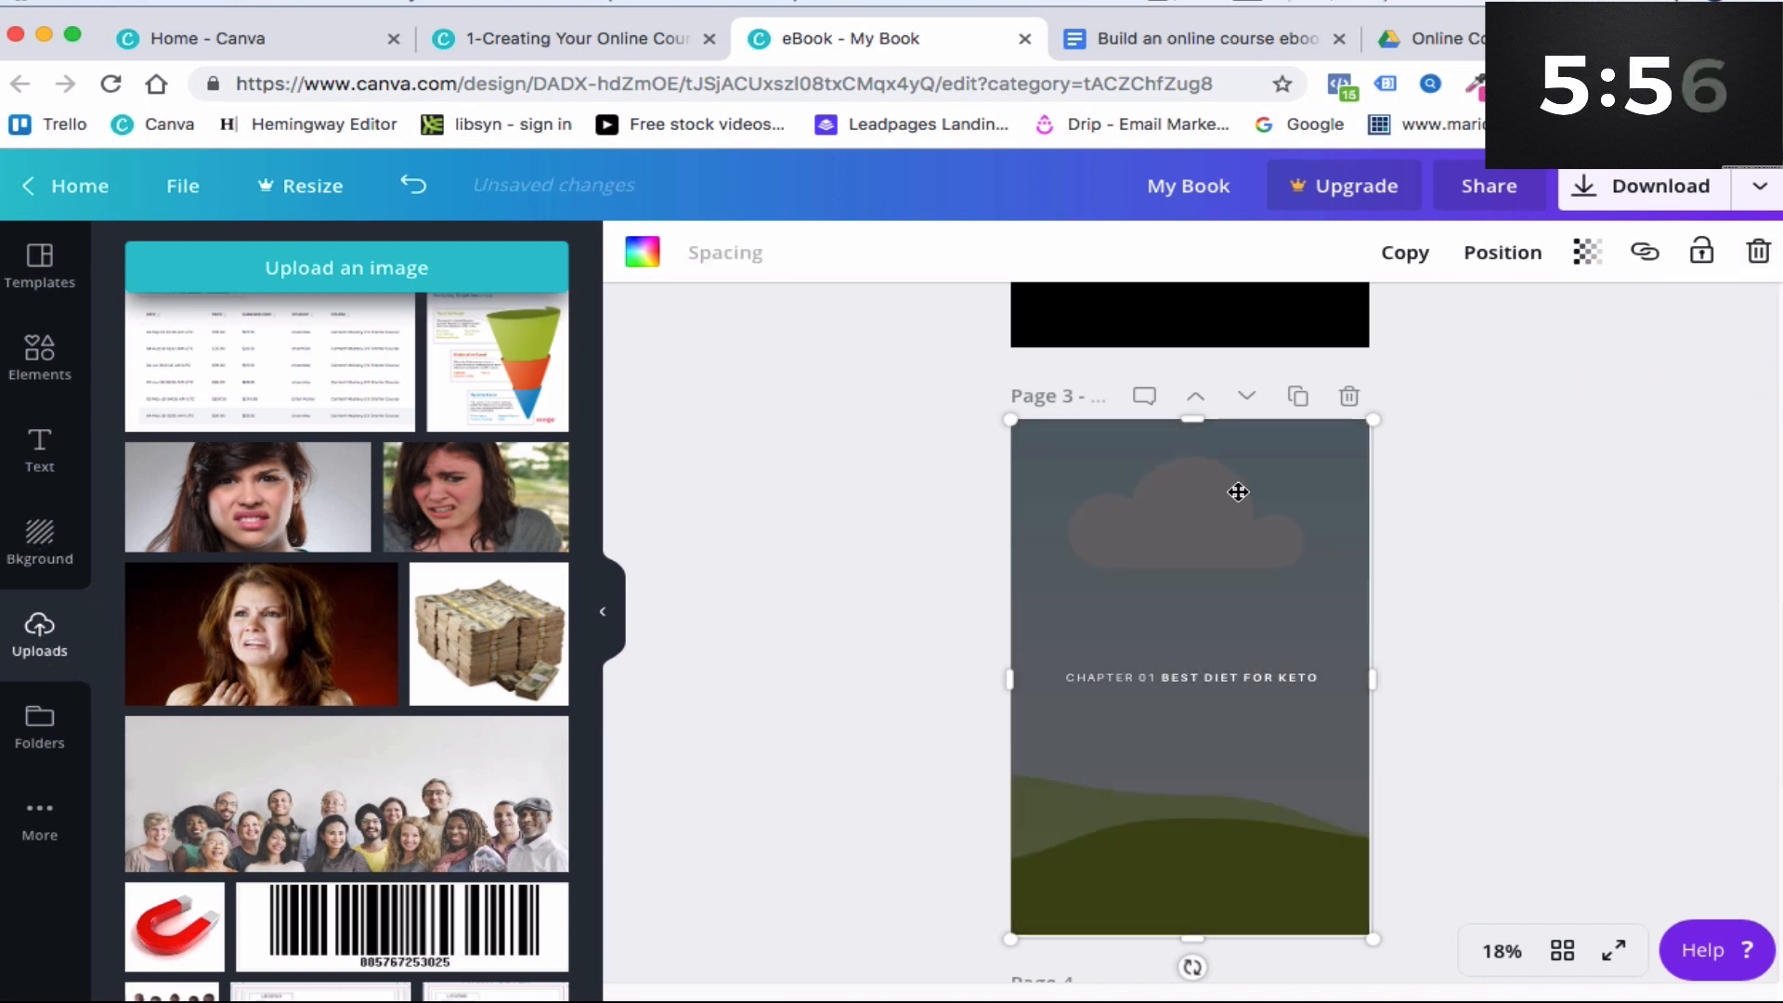
- Set an uploaded photo of sprinters on a track as page 3's background
left_click_drag(1181, 490, 1269, 567)
left_click_drag(1240, 569, 1158, 478)
scroll(264, 529, "down", 15)
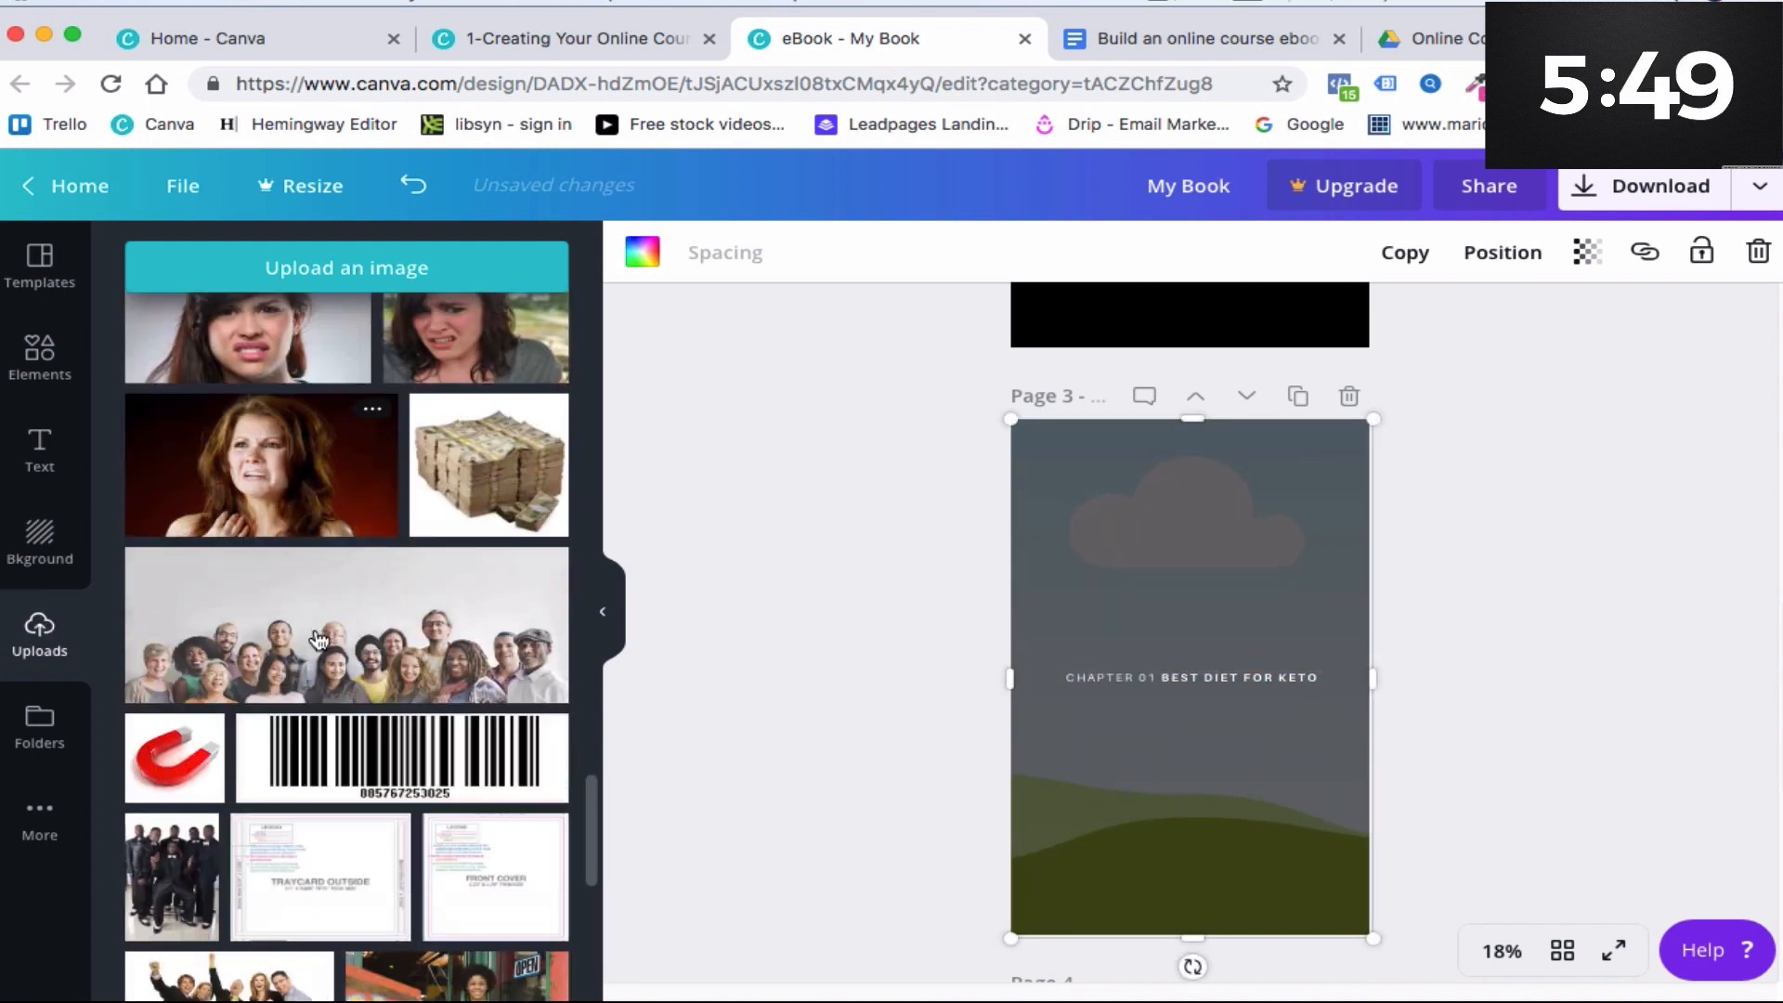
scroll(338, 631, "up", 10)
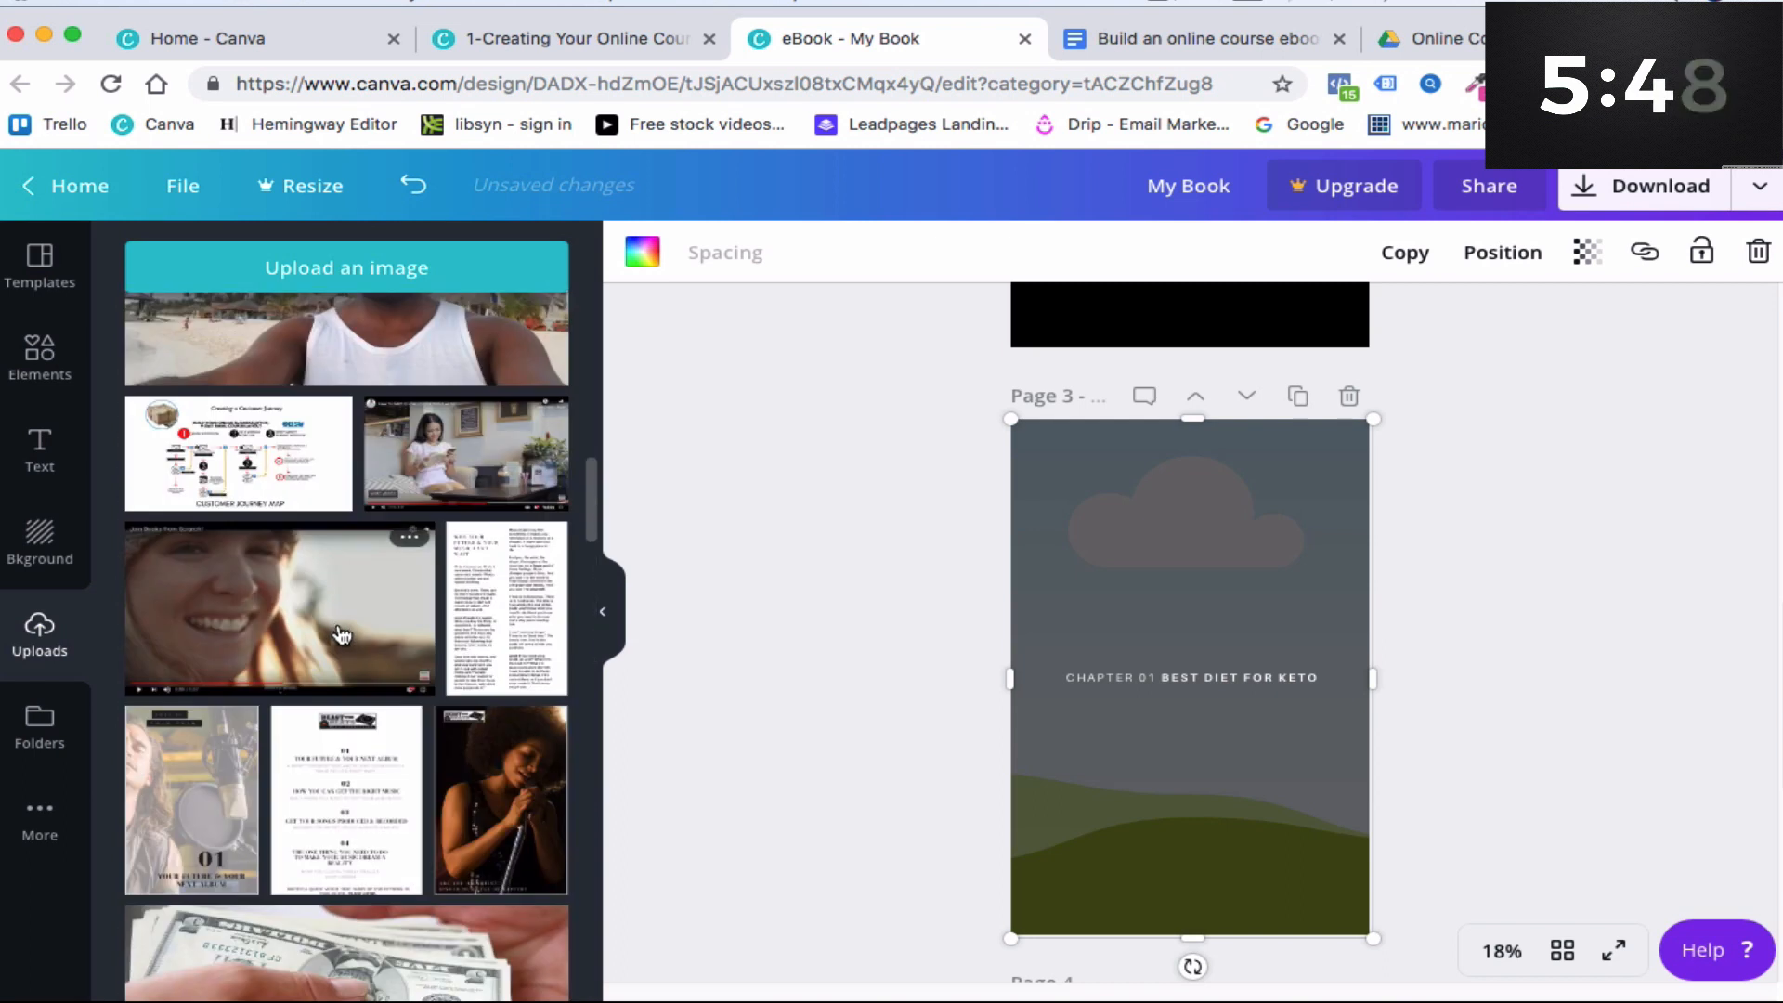
scroll(338, 631, "down", 5)
left_click_drag(482, 638, 1110, 613)
- Try a shopping photo as page 3's background before returning to the sprinters photo
left_click(240, 649)
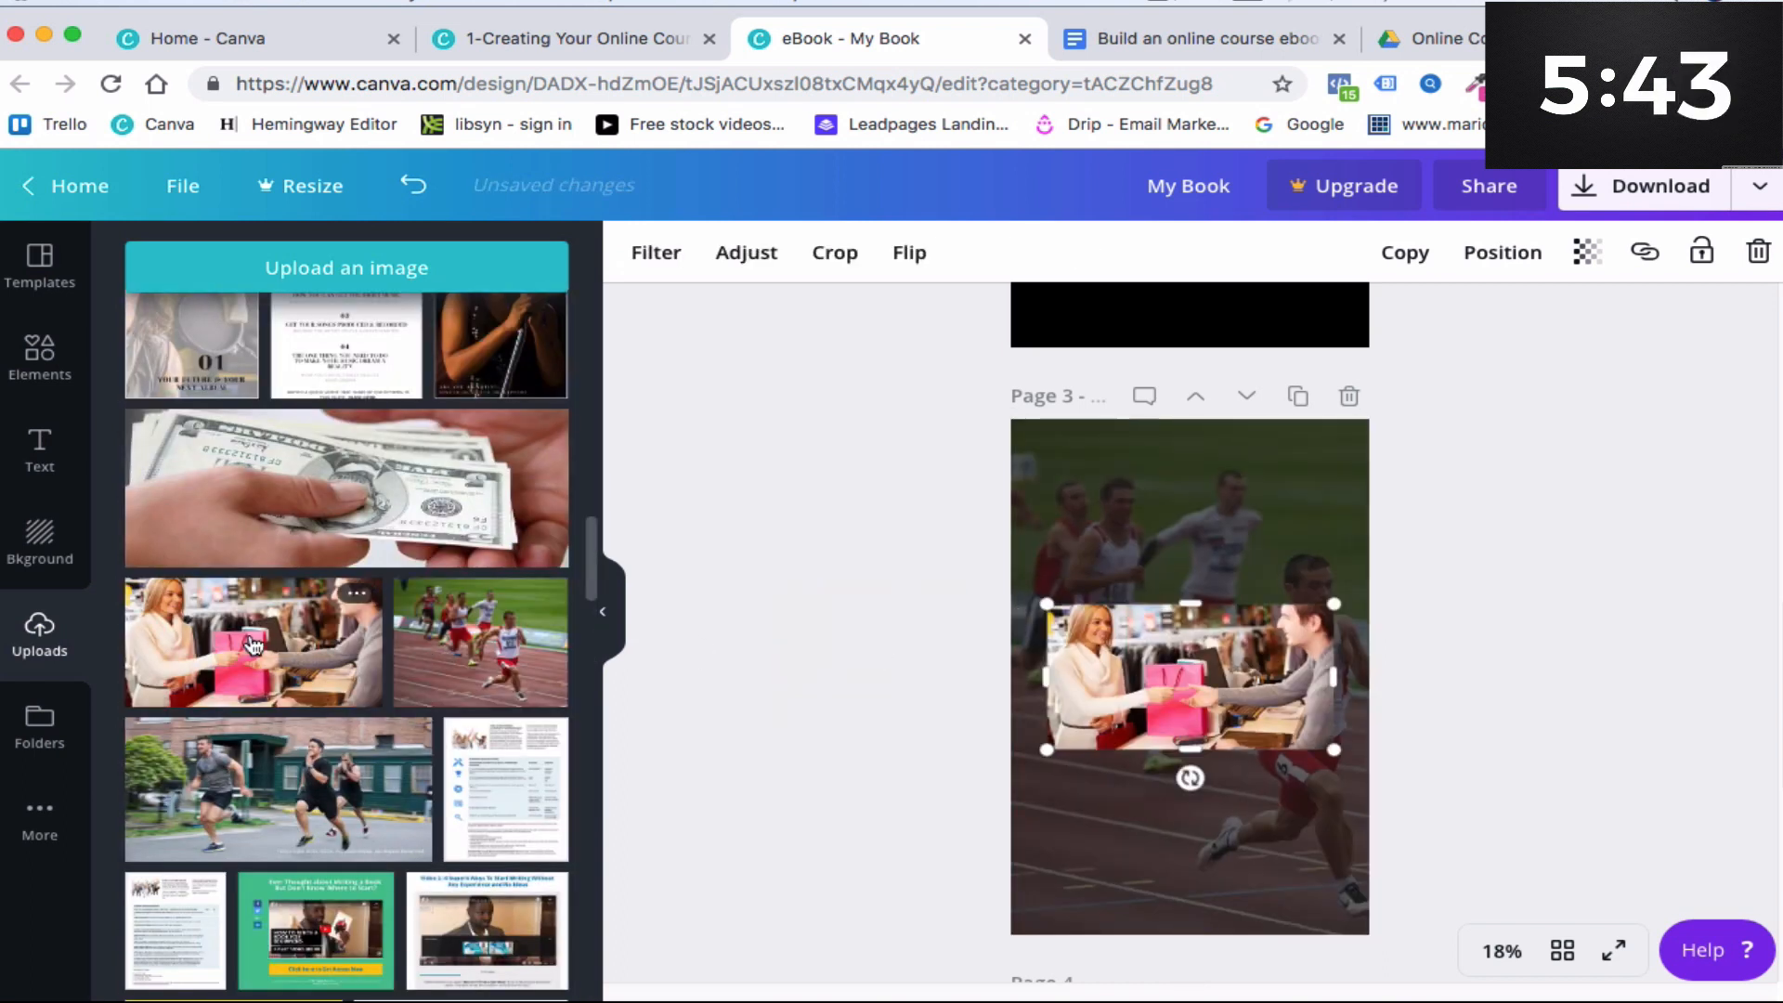
key("Delete")
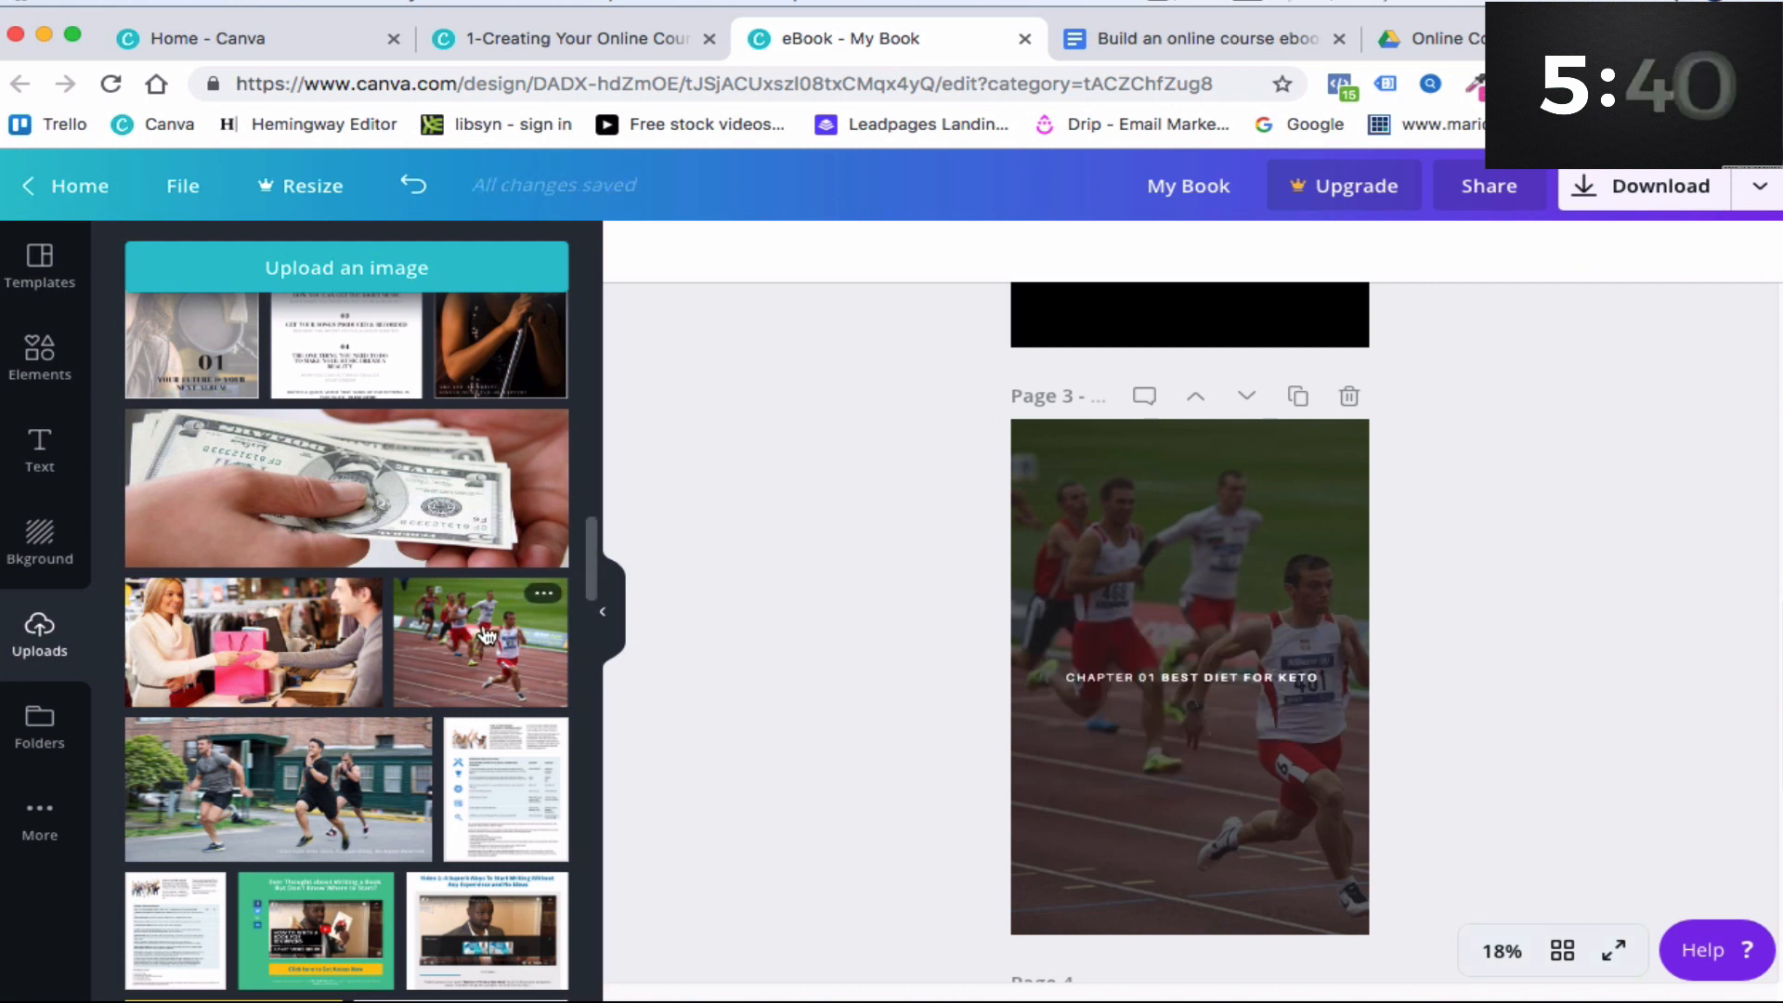
left_click_drag(515, 632, 1106, 629)
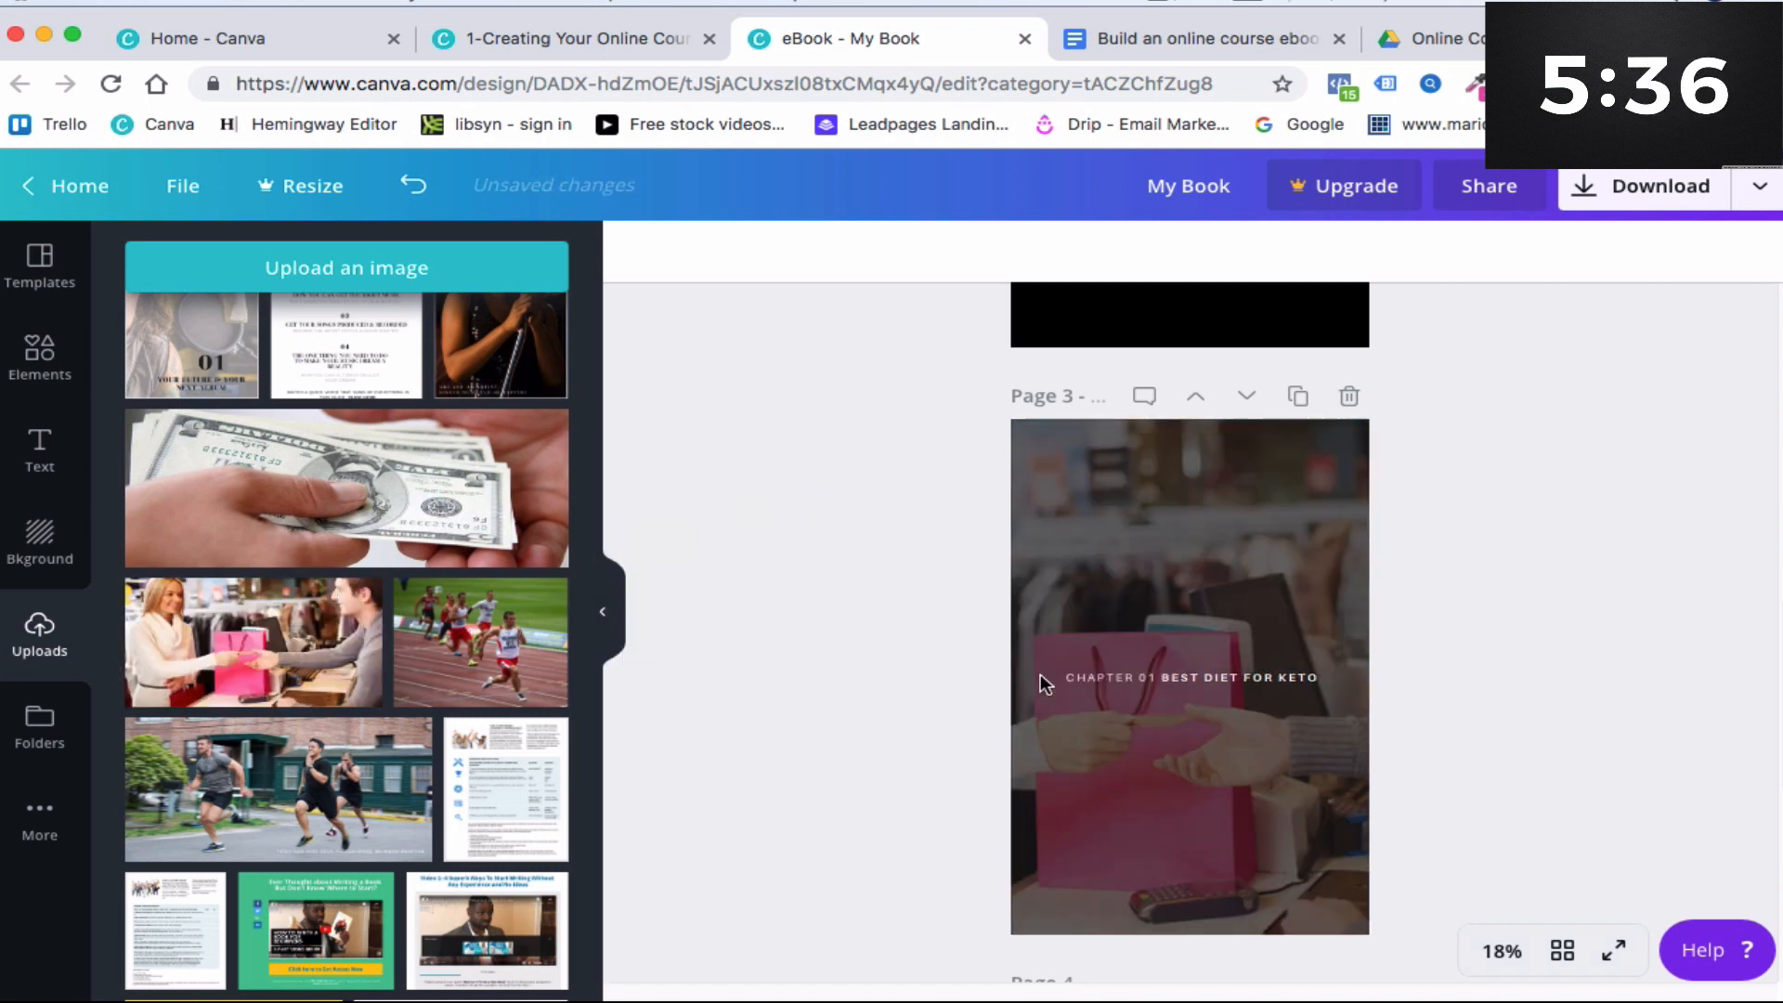
left_click(460, 653)
left_click(1186, 650)
key("Delete")
left_click_drag(511, 669, 1077, 585)
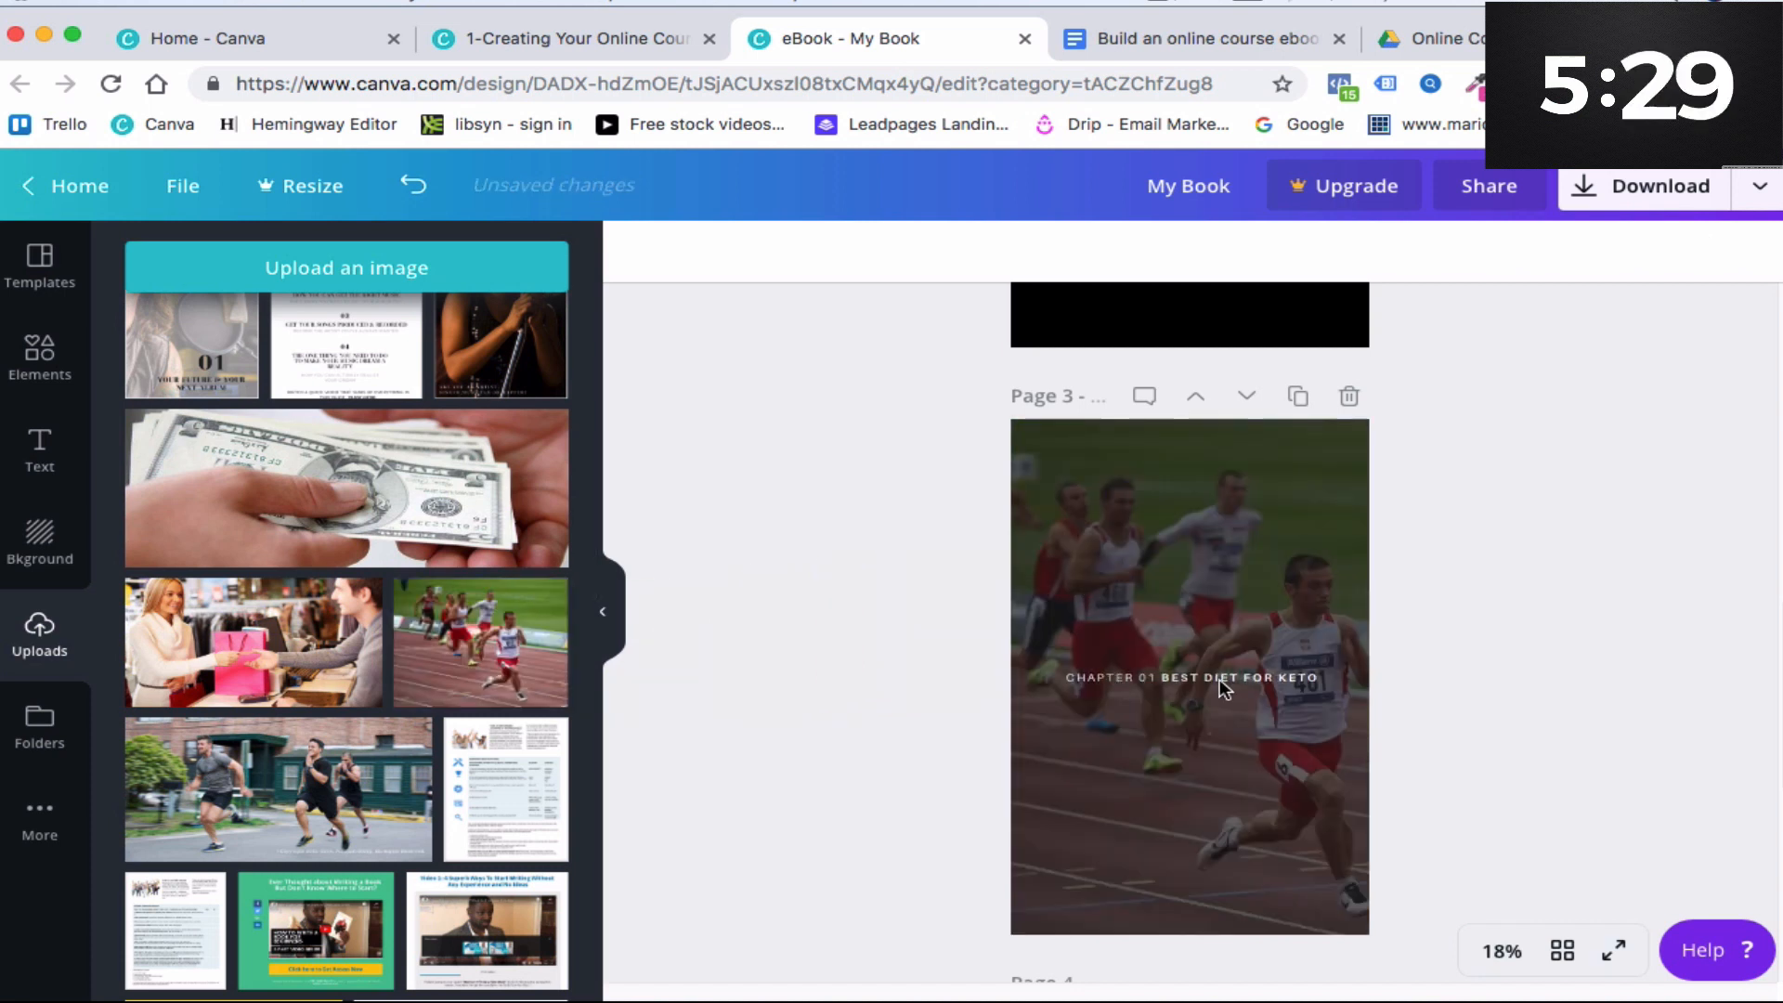
- Switch to the Google Docs ebook draft and select the introduction paragraphs to copy
scroll(1205, 655, "down", 2)
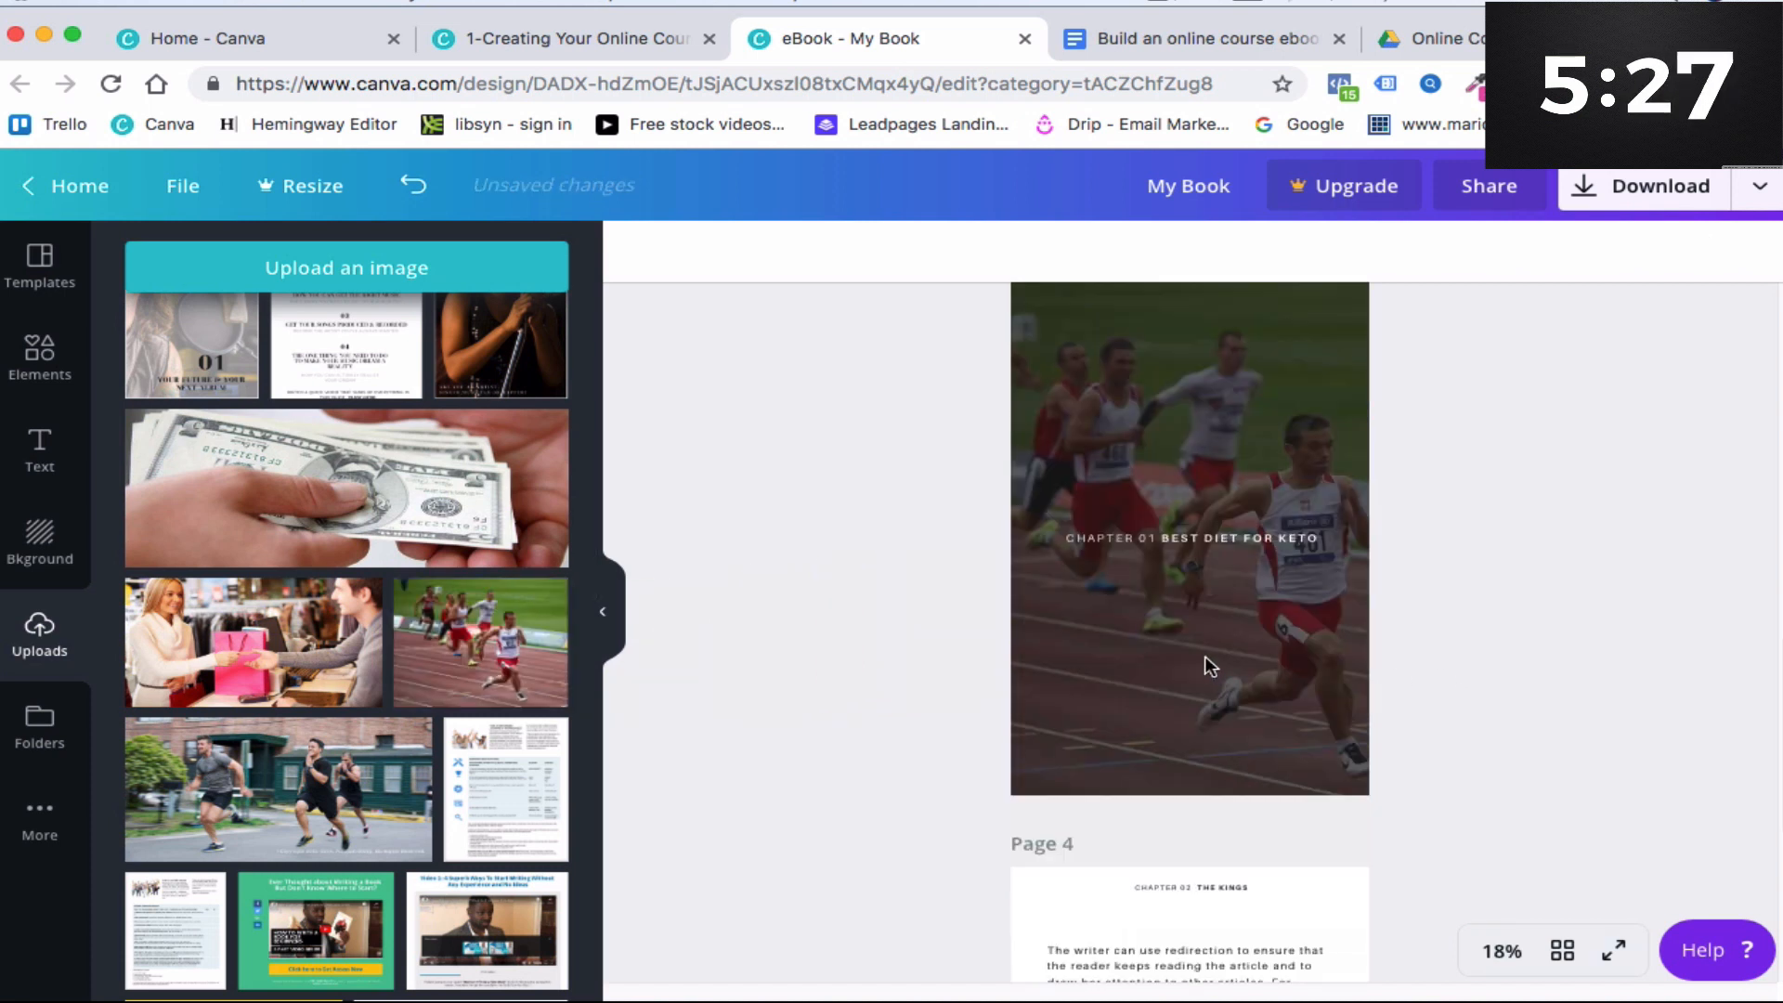
scroll(1217, 583, "down", 5)
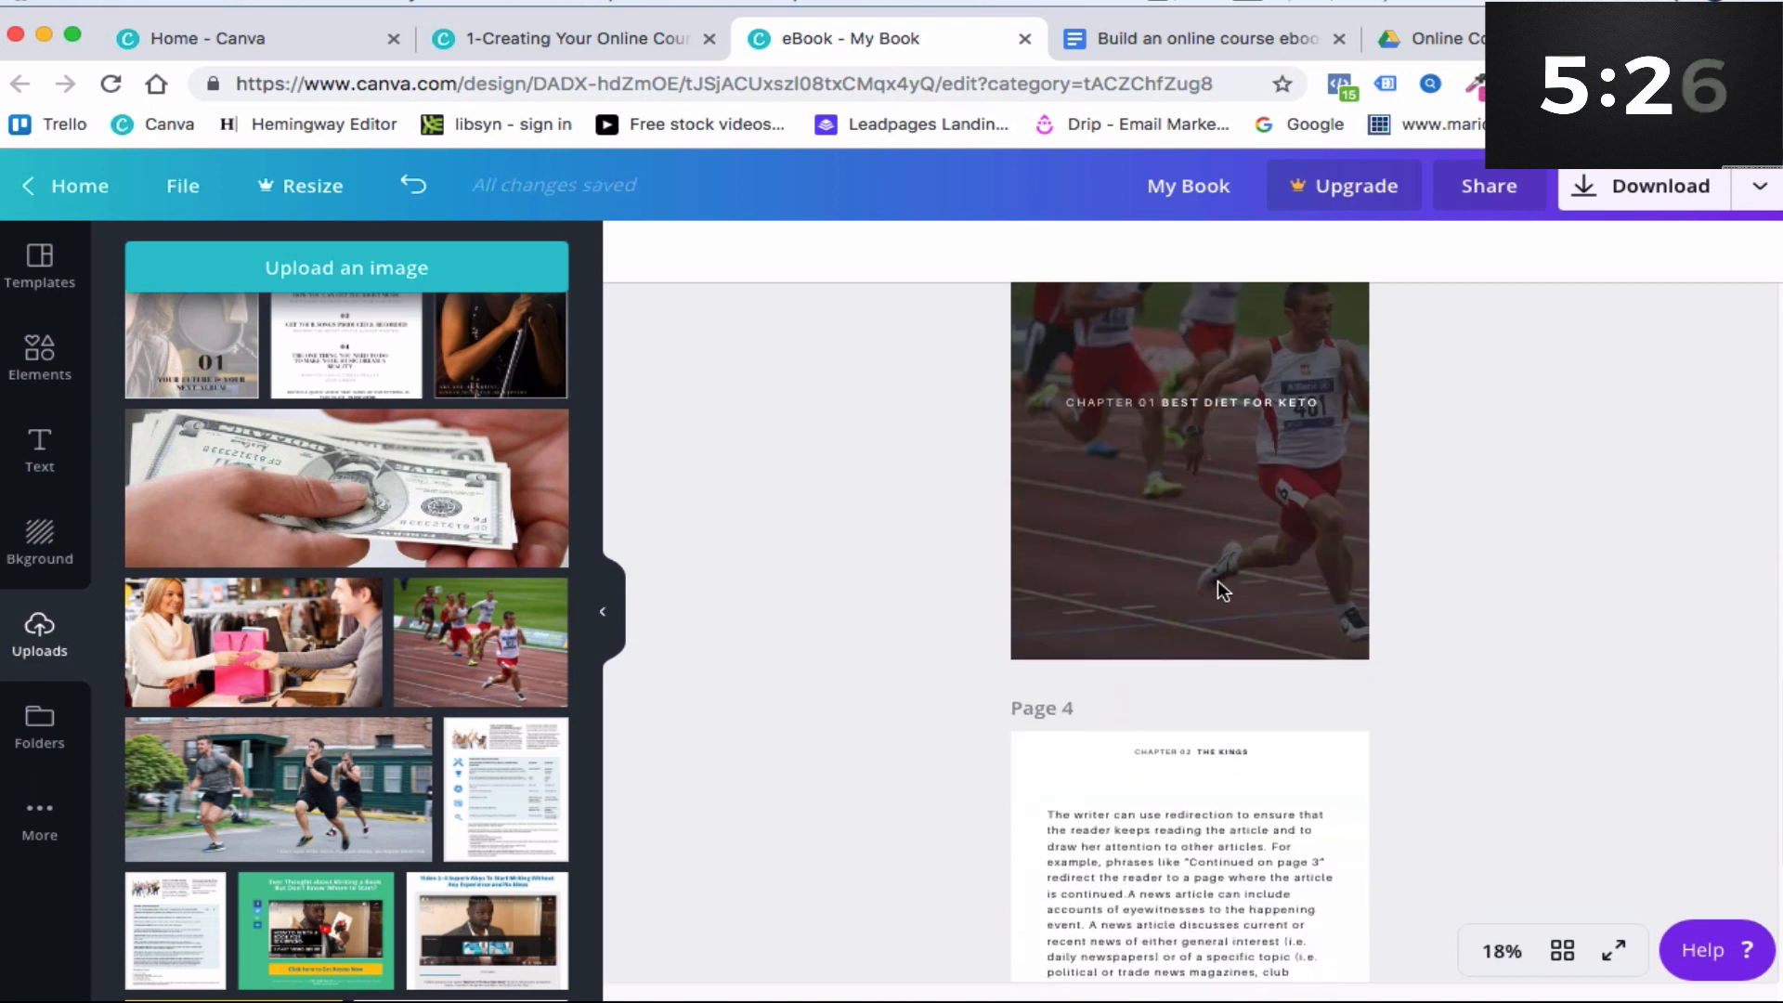
left_click(1106, 495)
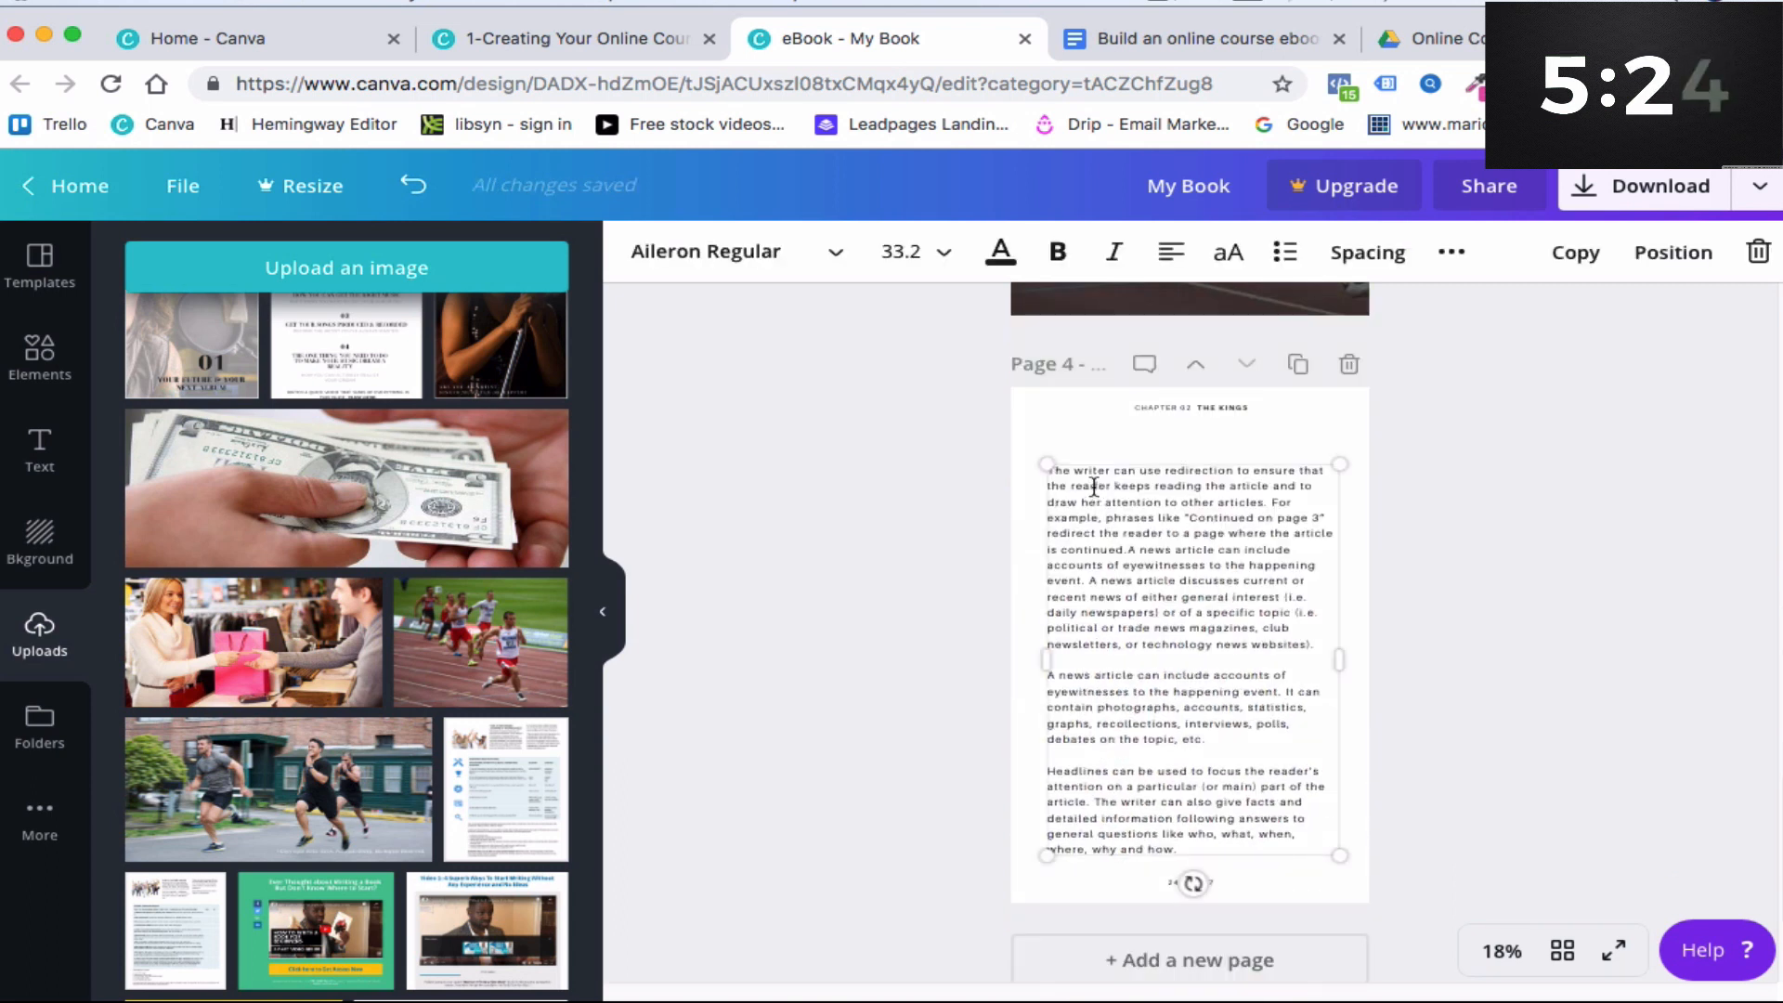
left_click(1167, 50)
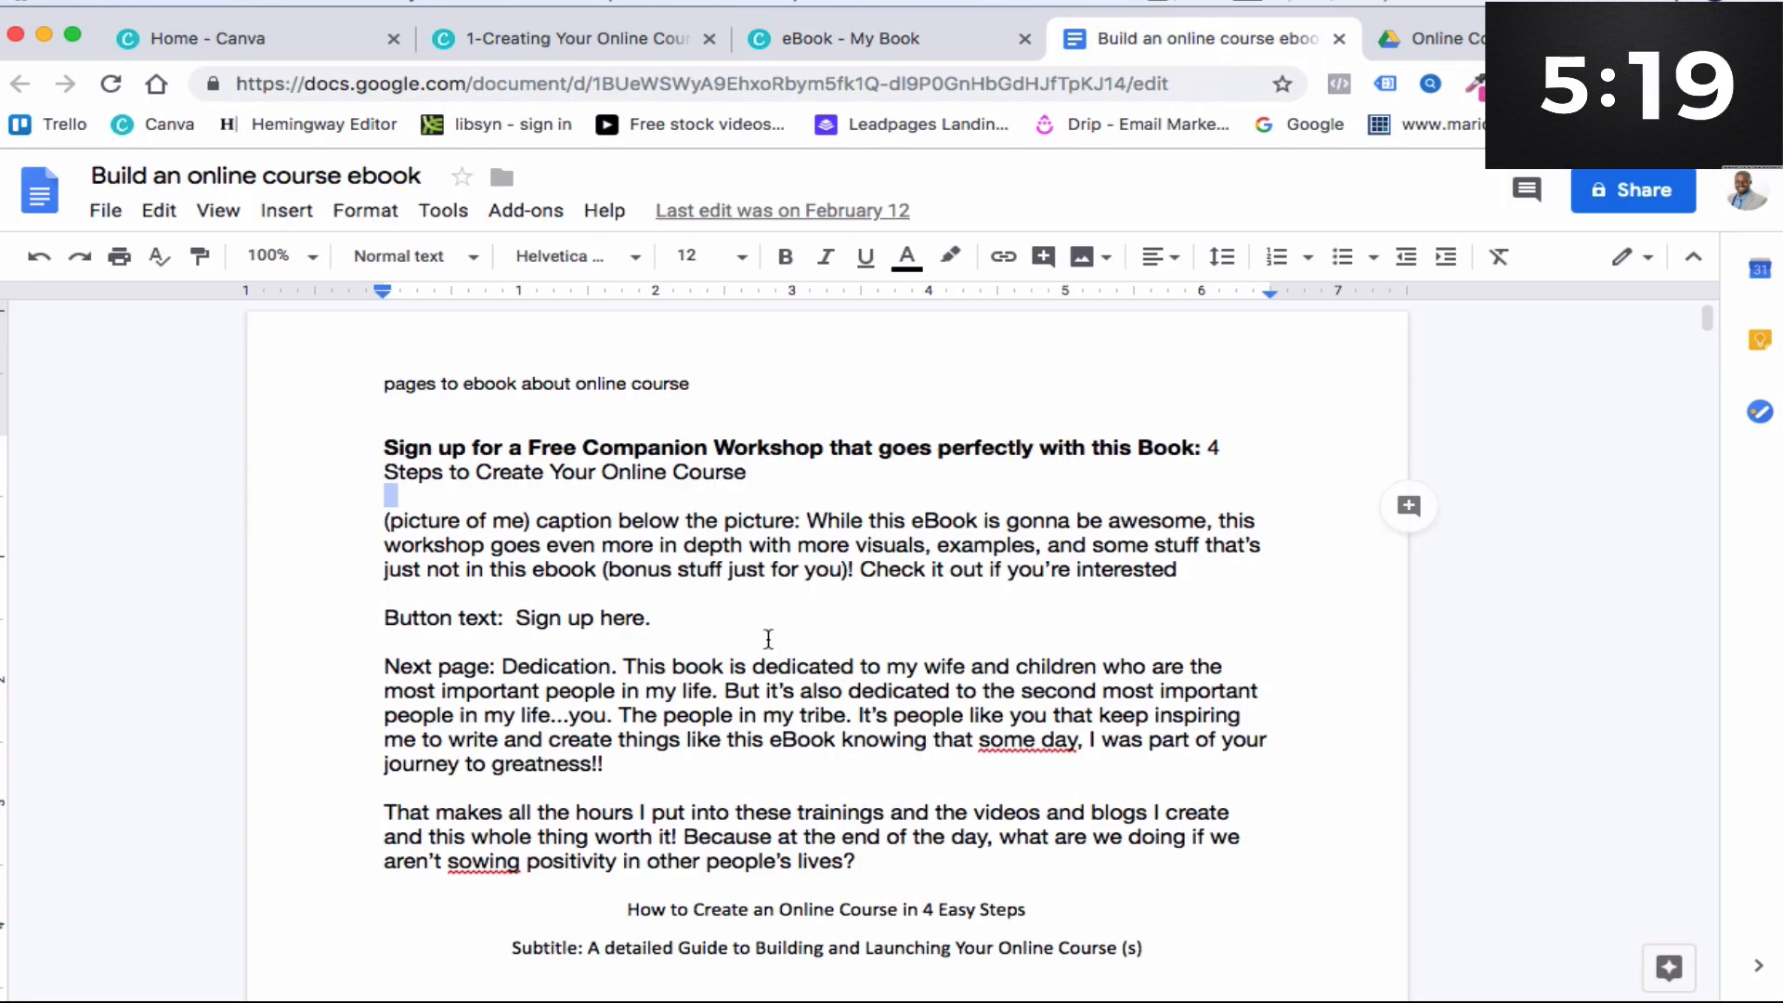
scroll(603, 548, "down", 8)
scroll(620, 525, "down", 8)
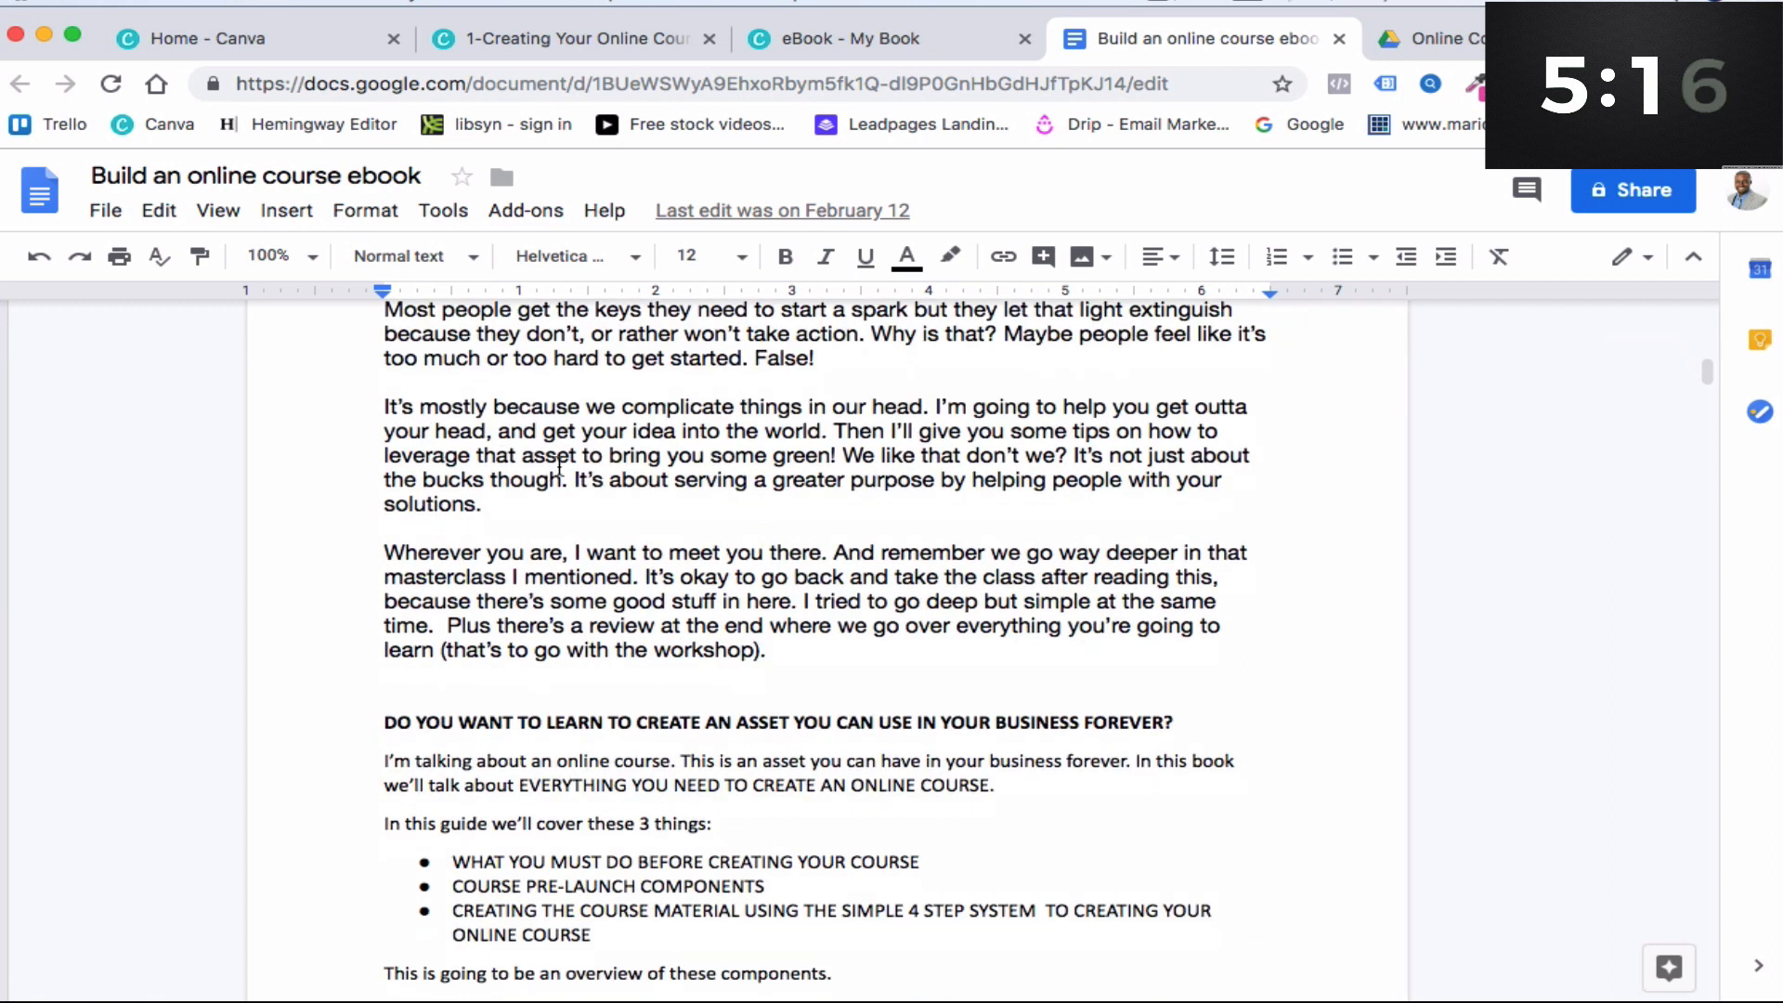
scroll(599, 493, "up", 8)
left_click_drag(383, 457, 843, 822)
key("super+c")
- Replace page 4's placeholder body text with the copied introduction text
left_click(841, 42)
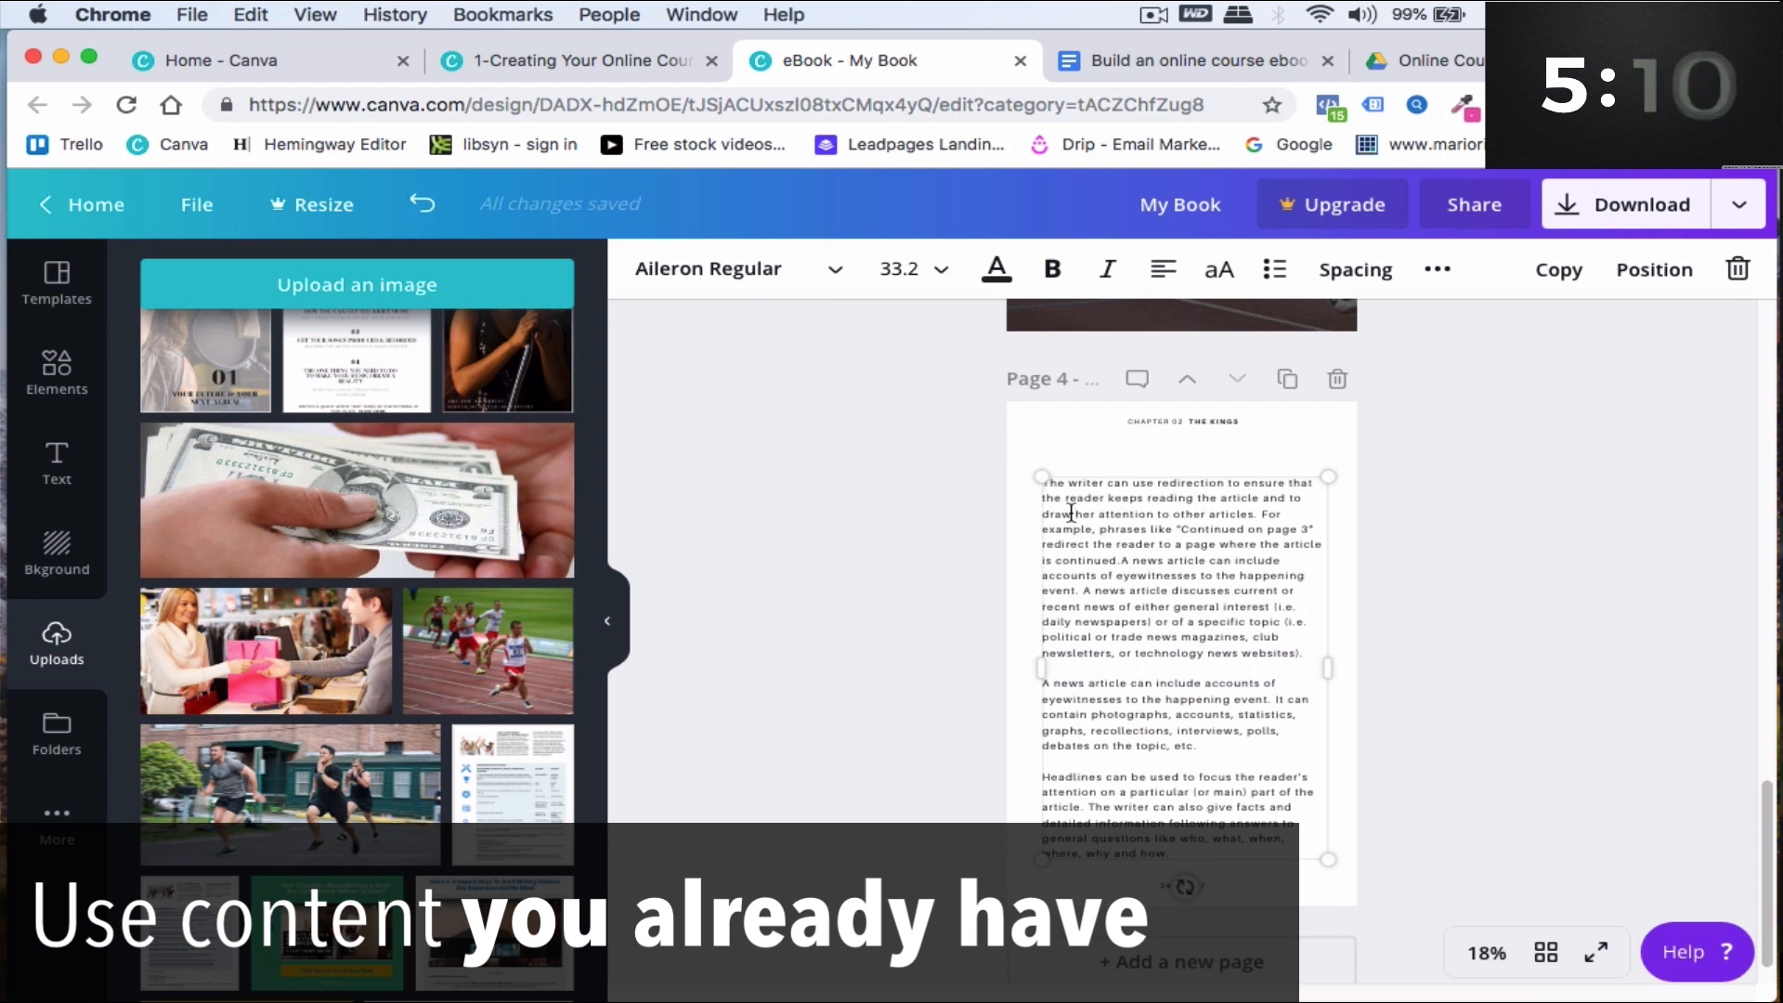
key("super+a")
right_click(1116, 546)
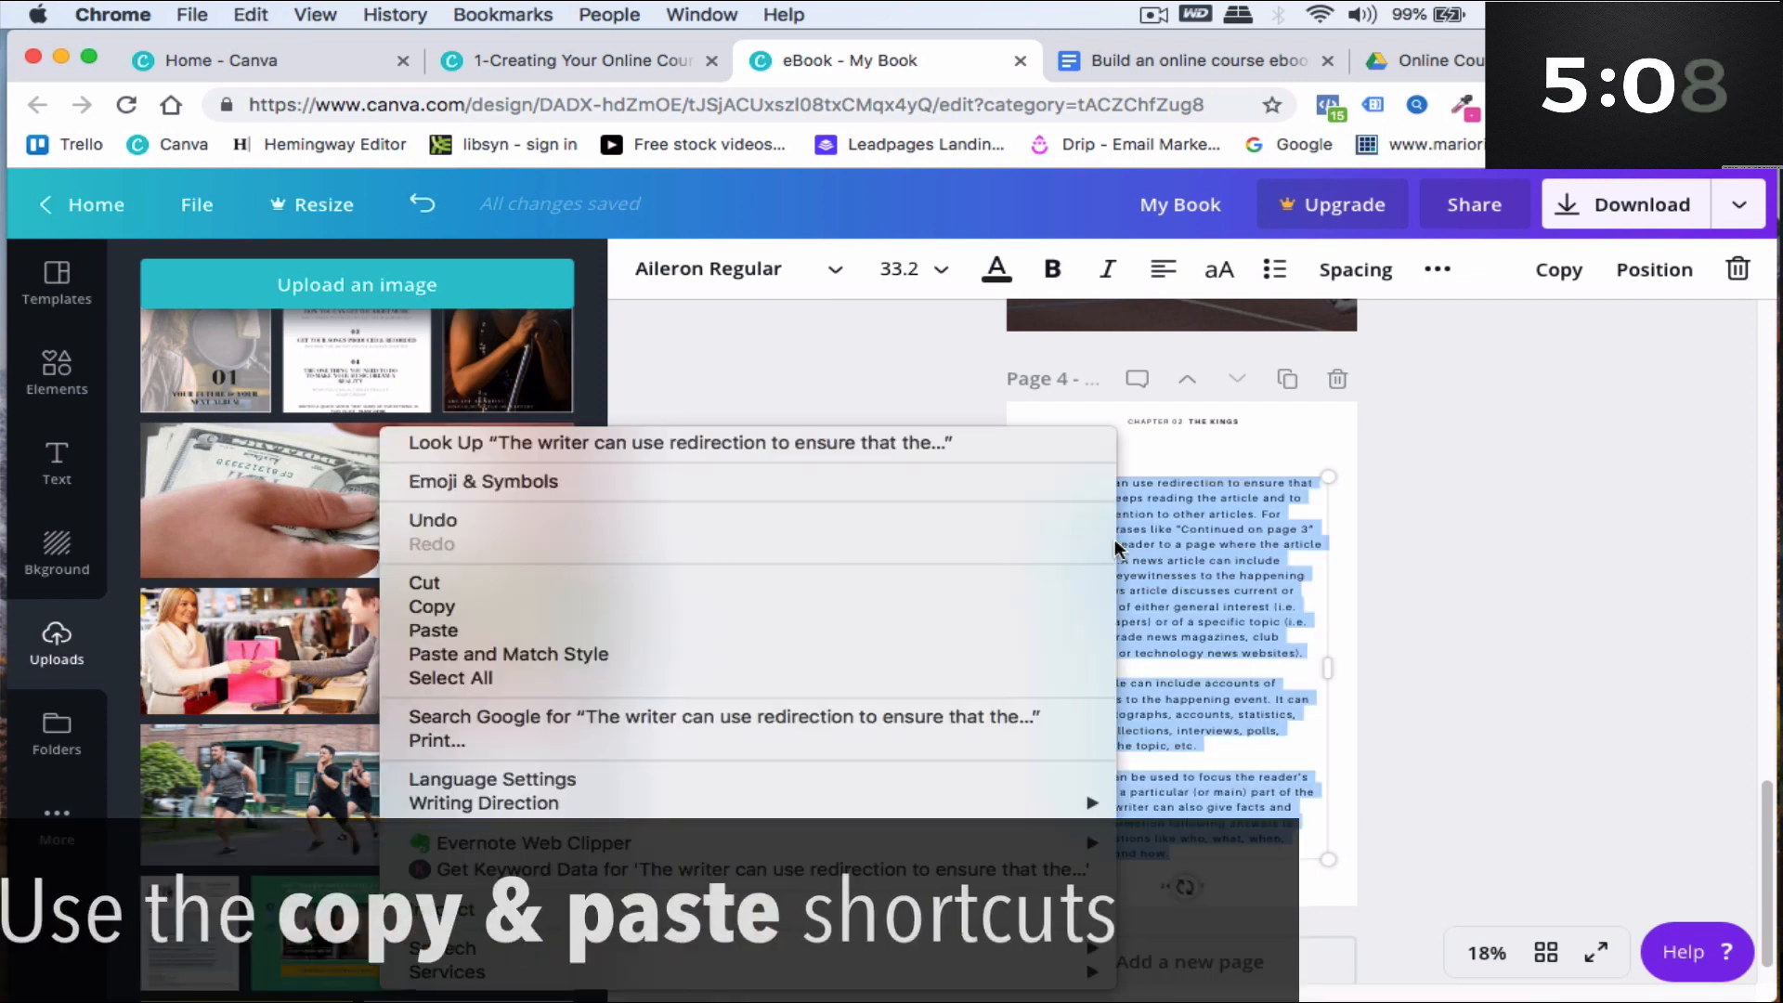
left_click(492, 628)
key("super+v")
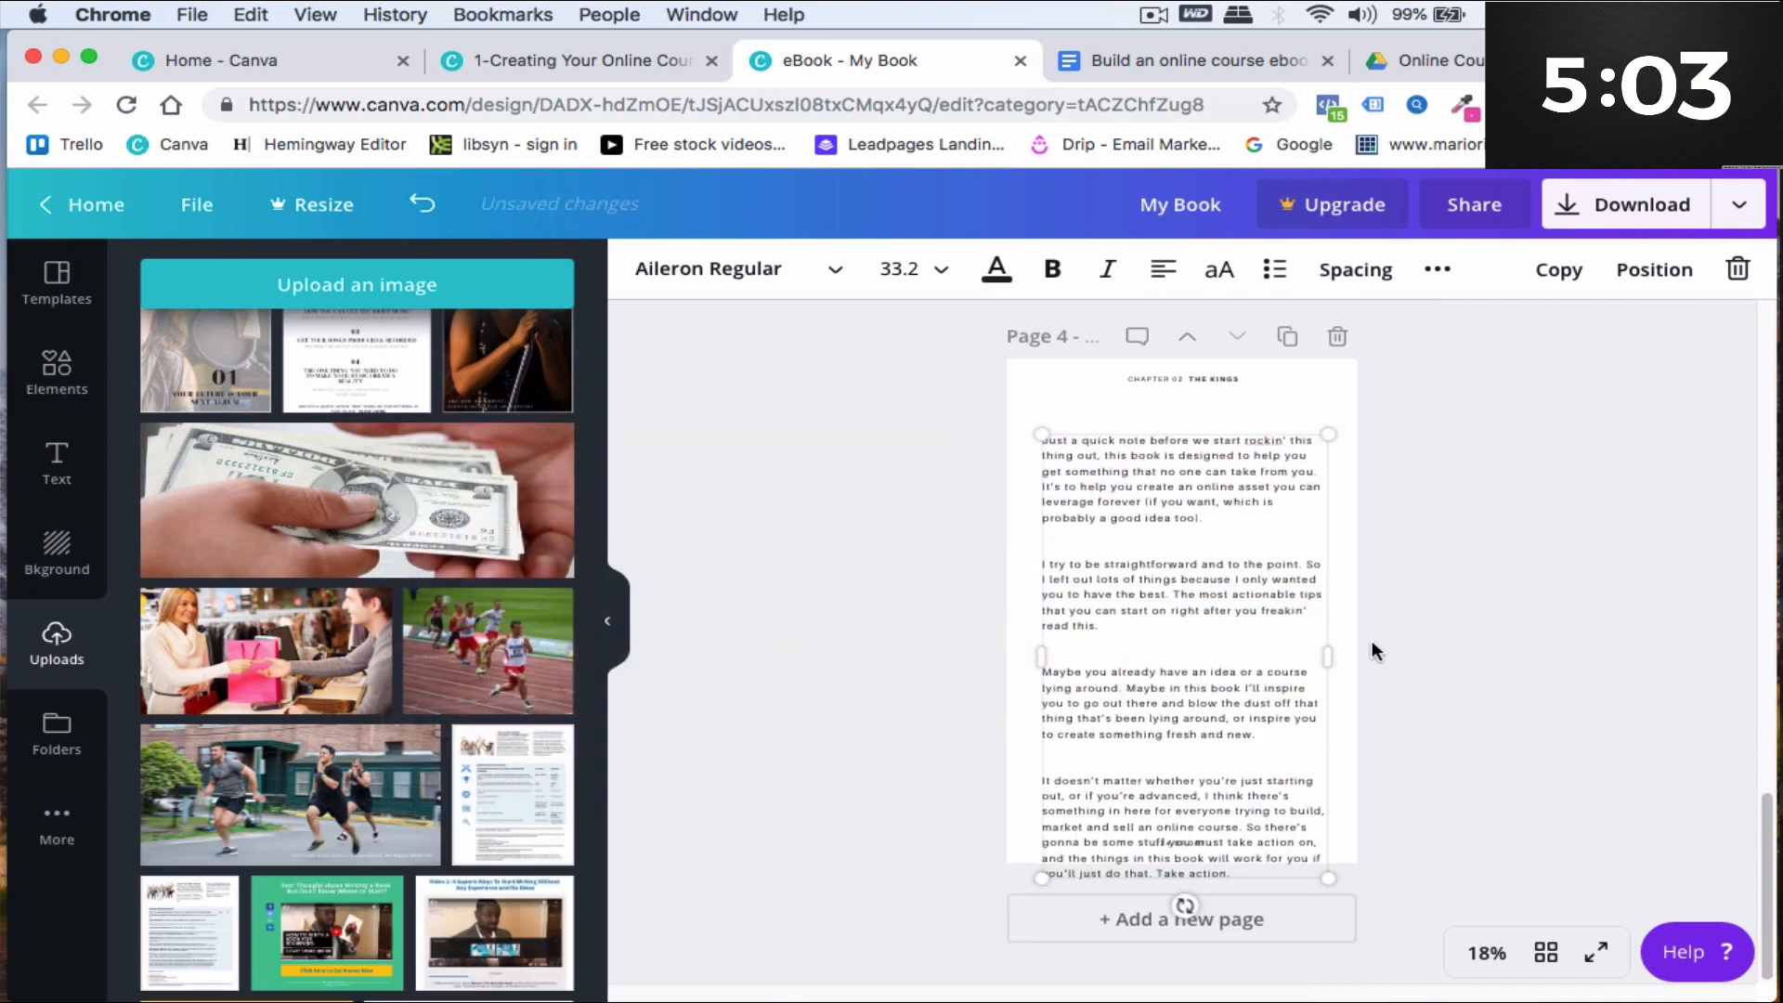
- Delete the closing sentences of page 4's body text so it ends after "sell an online course."
left_click_drag(1046, 778, 1227, 866)
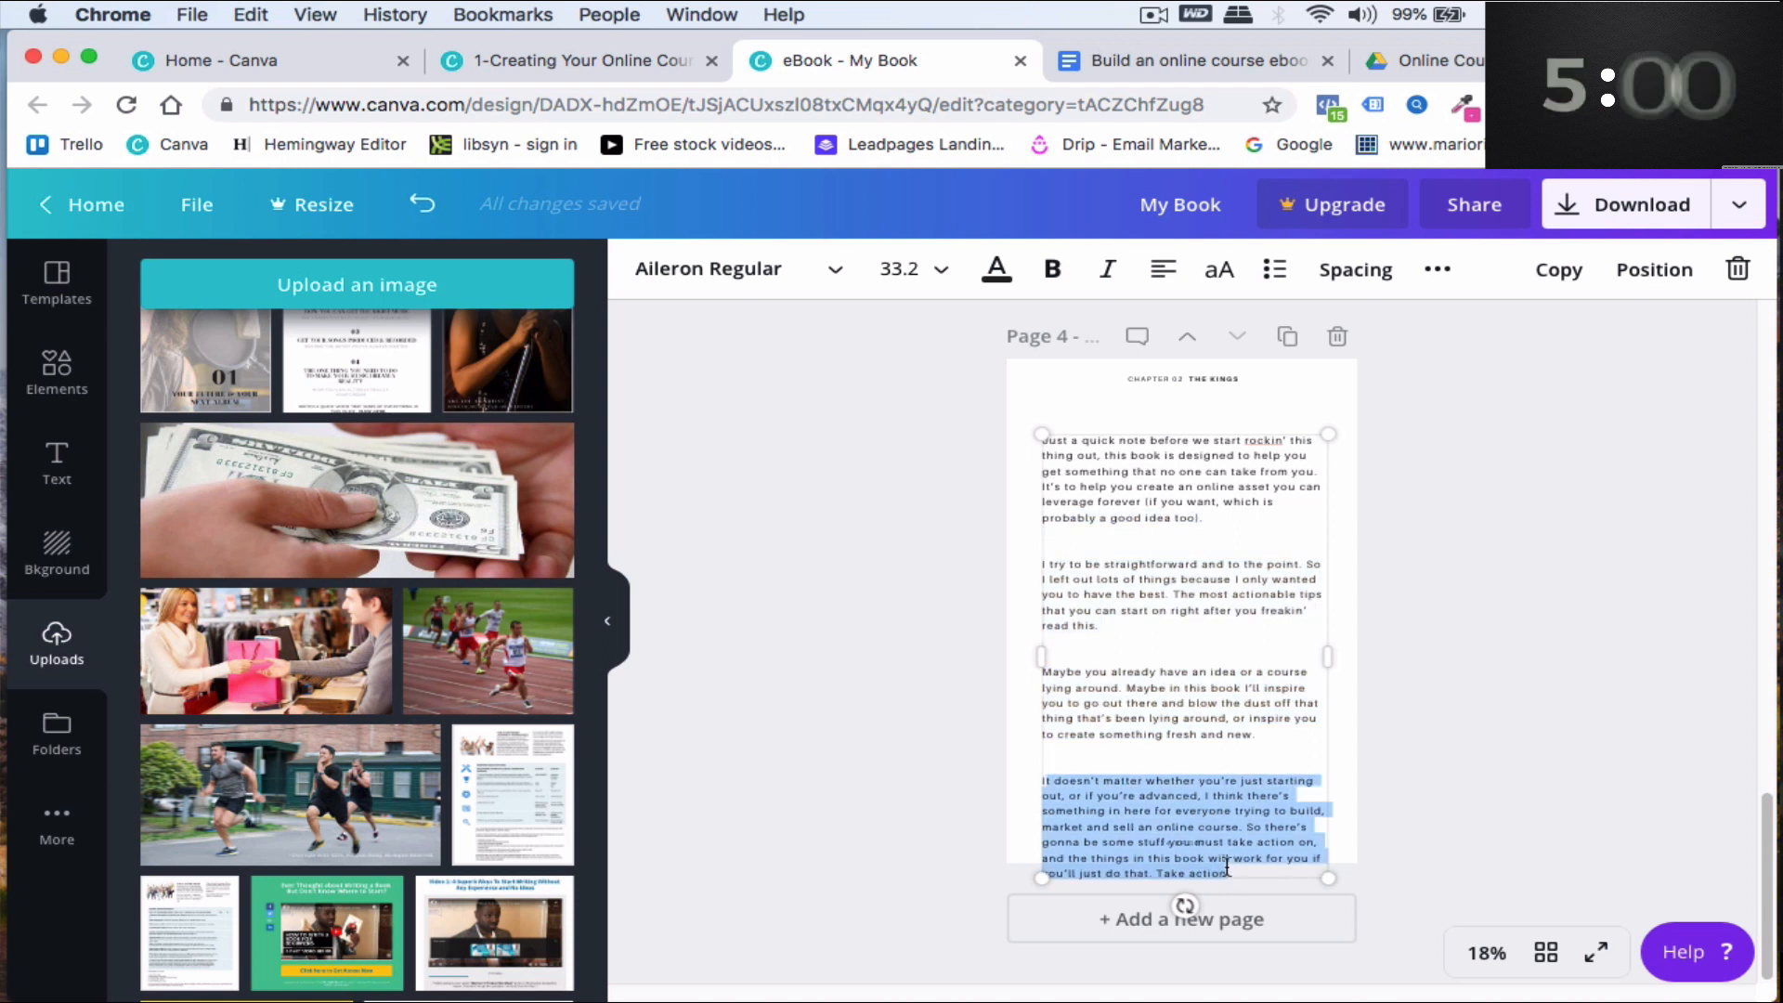
left_click(1236, 875)
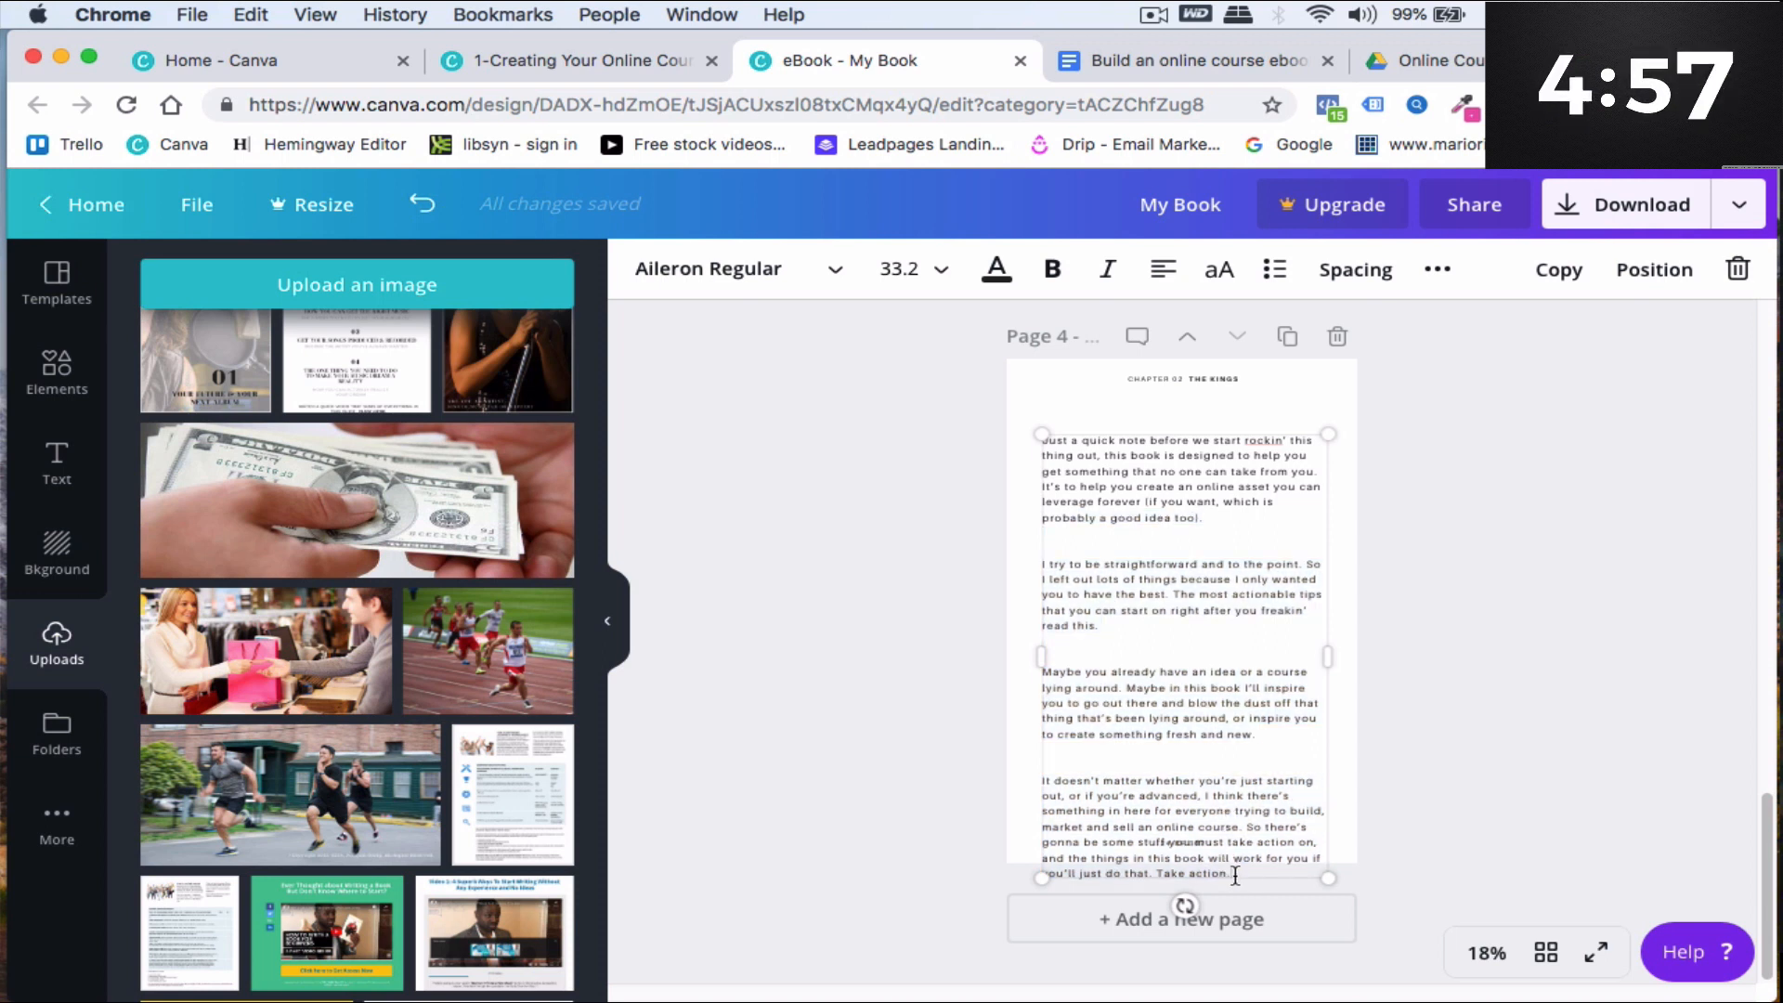
left_click_drag(1169, 864, 1100, 858)
key("BackSpace")
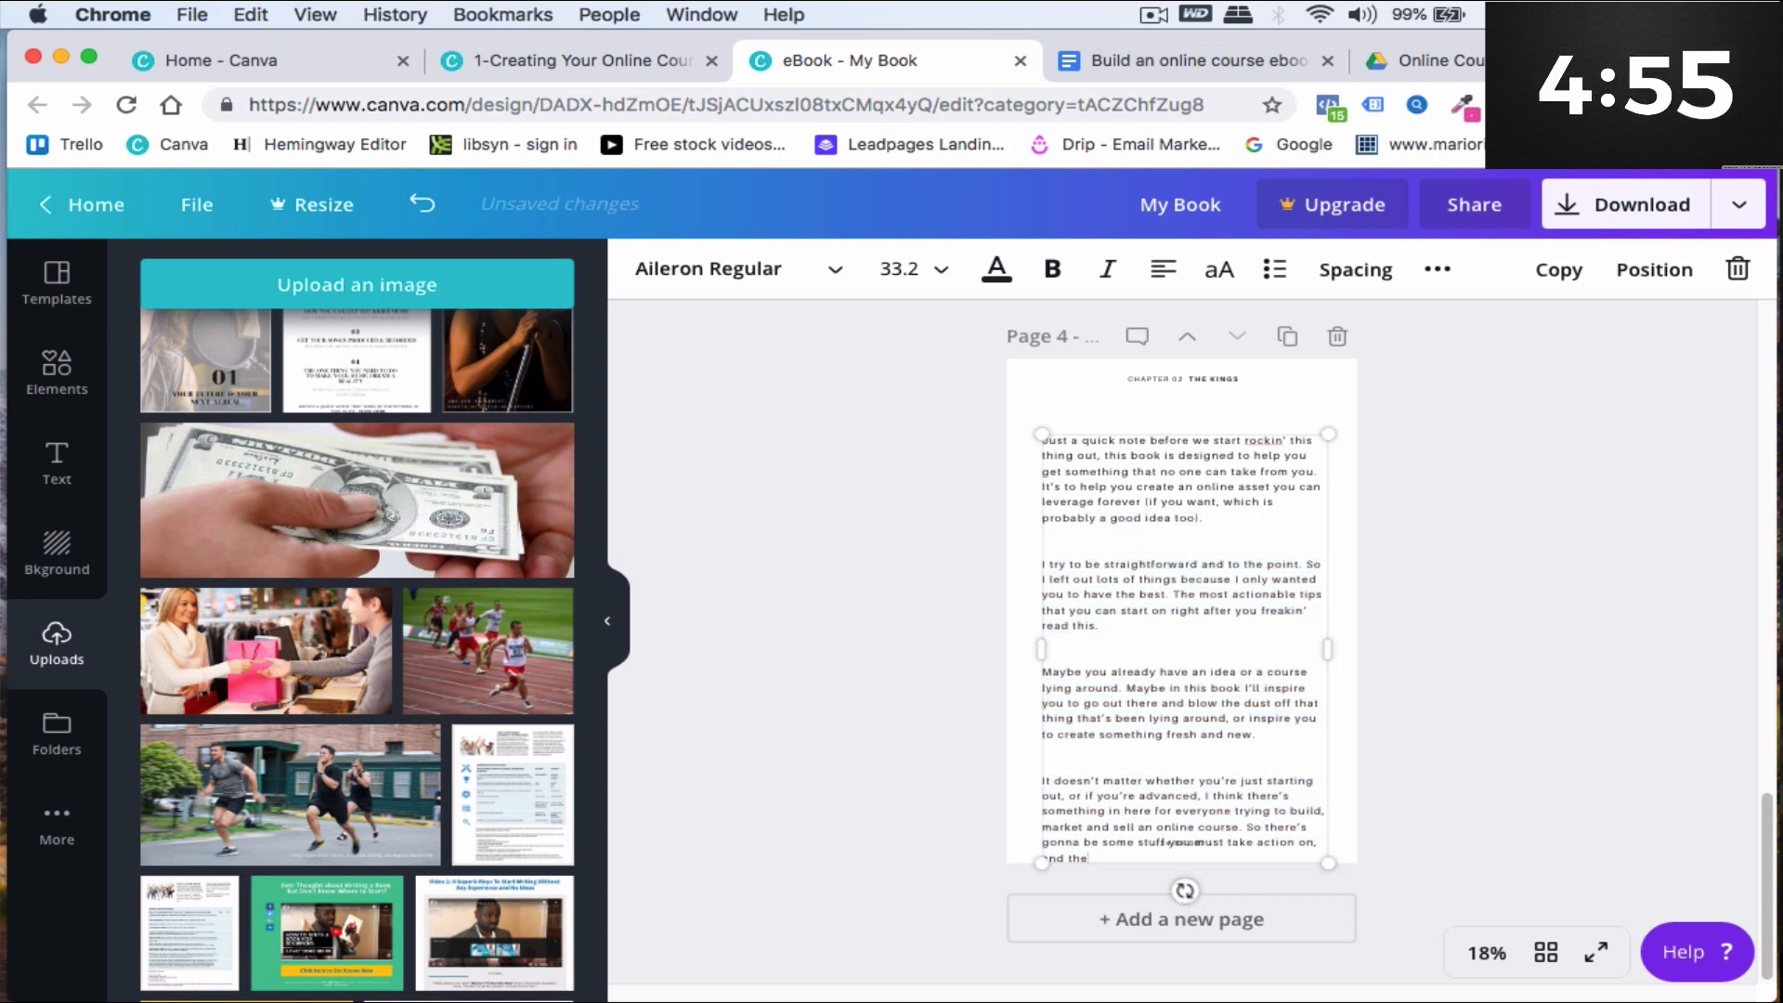
left_click_drag(1322, 839, 1235, 830)
key("BackSpace")
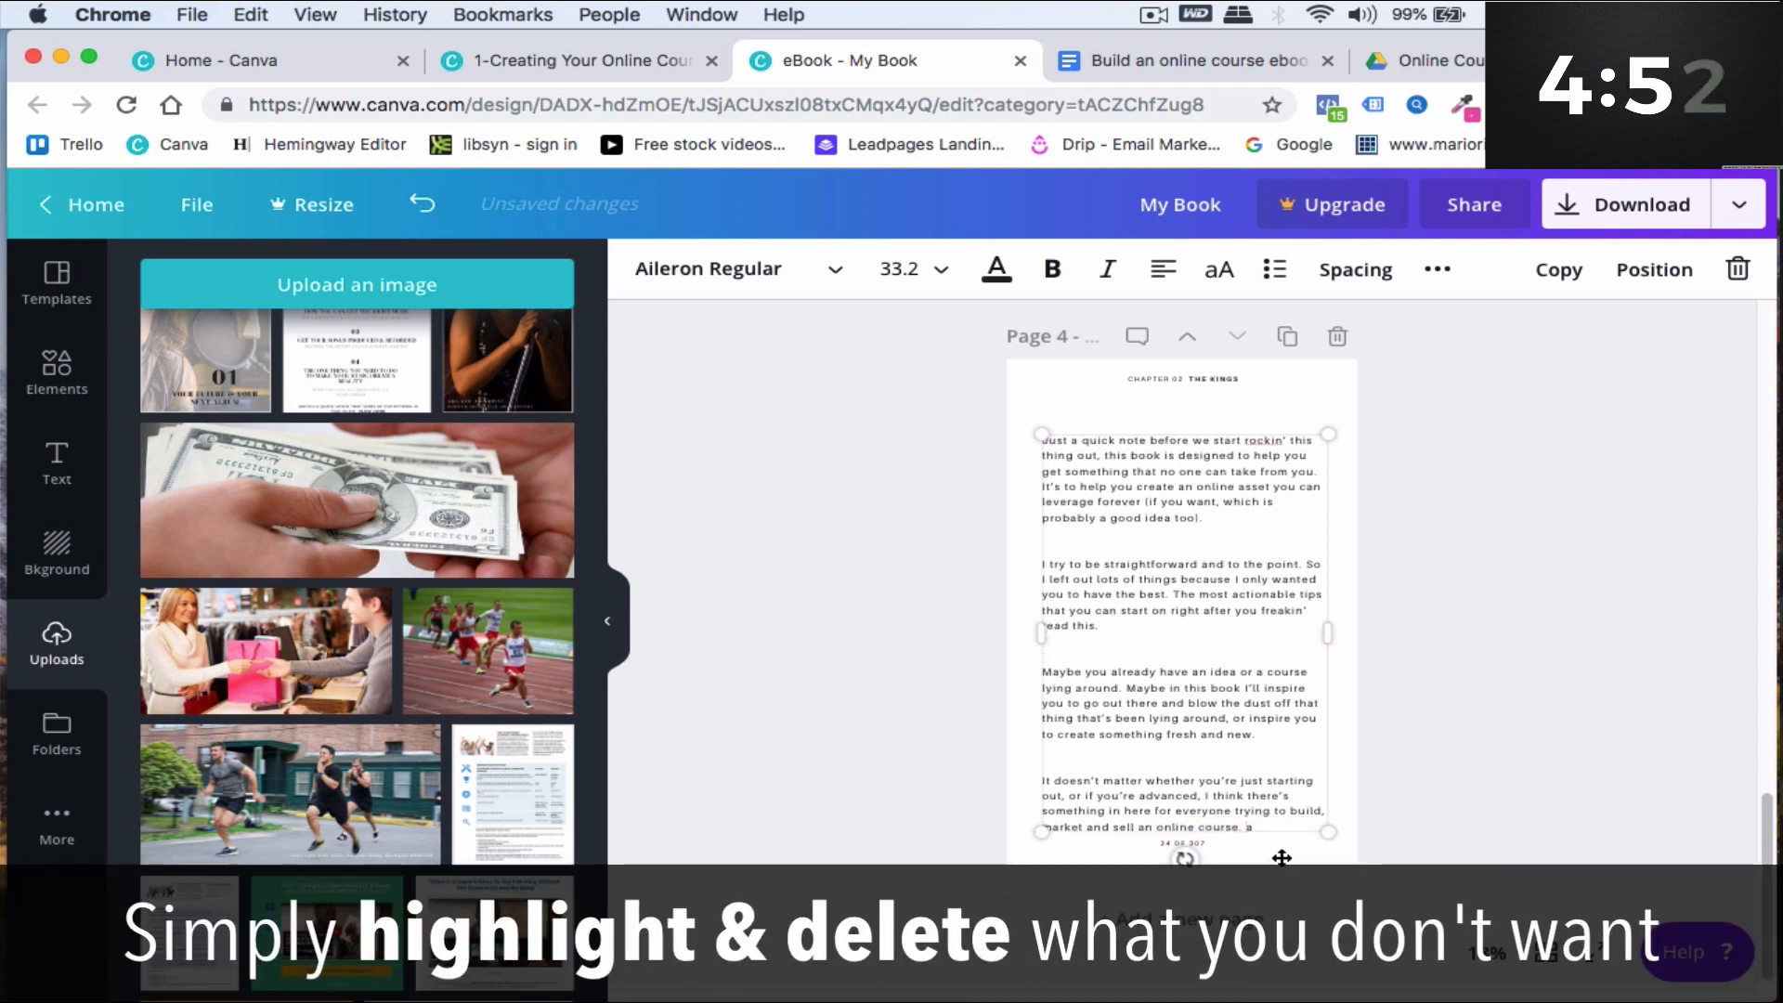
left_click(1410, 824)
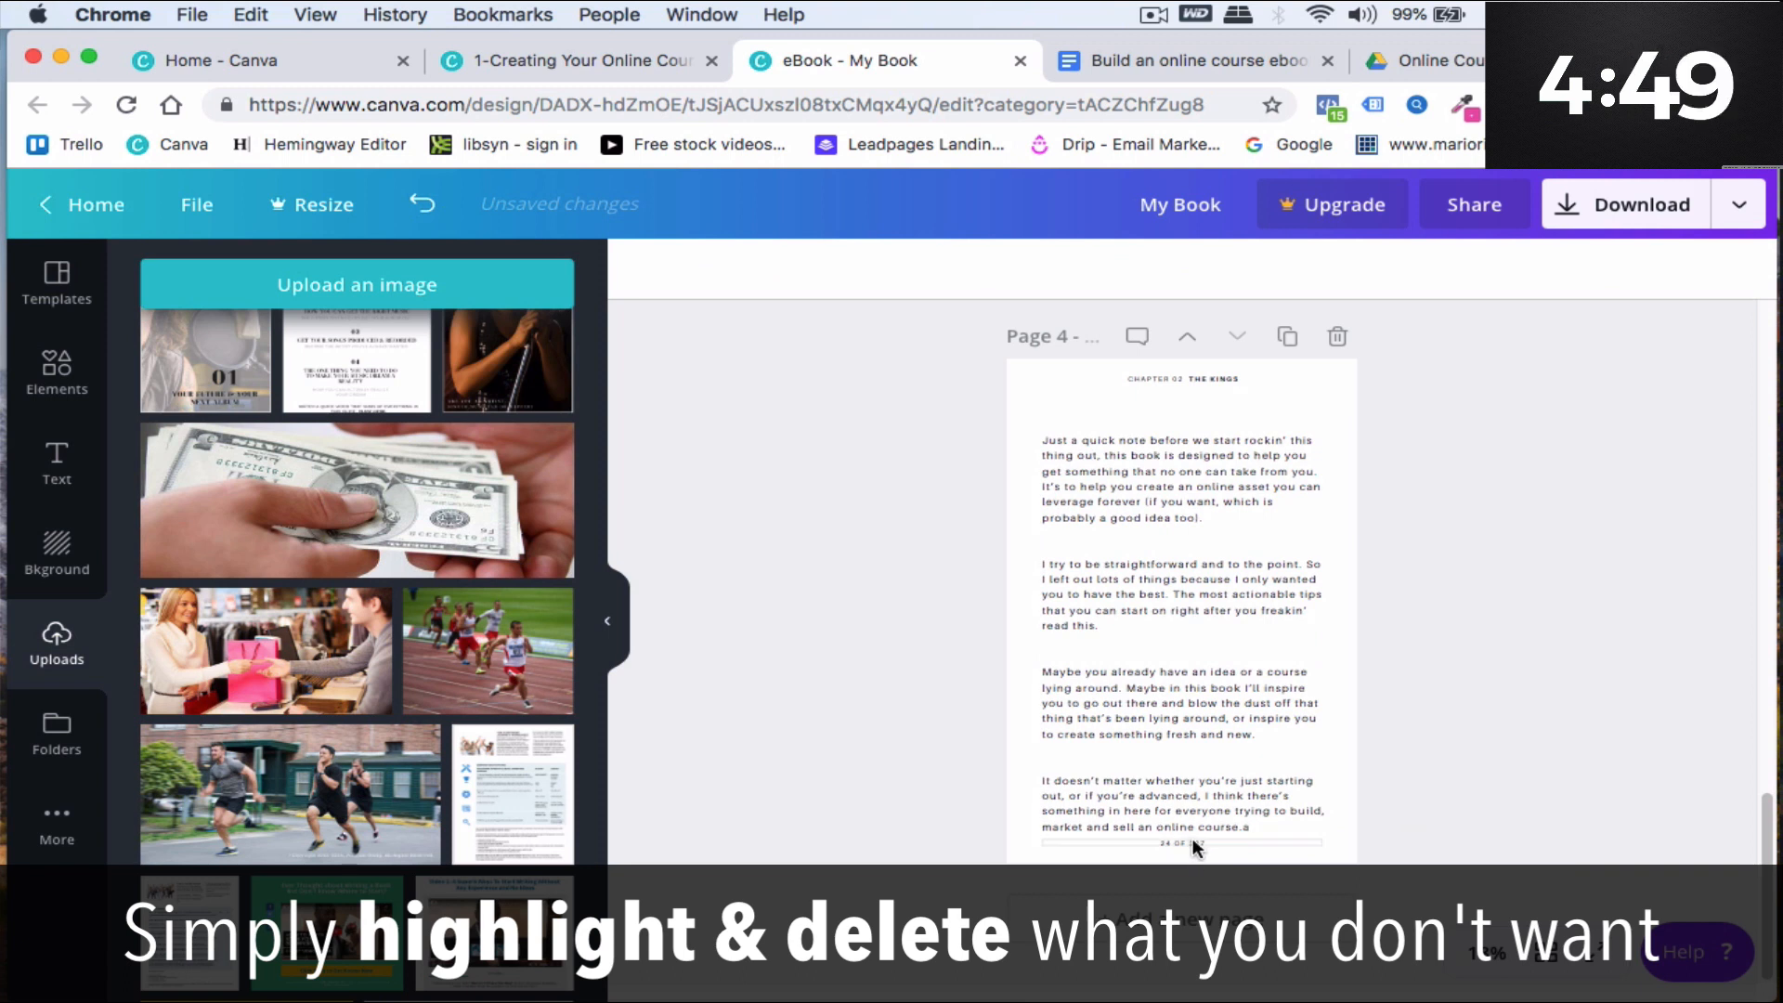
- Set page 4's footer page number to 1 OF 25
left_click(1192, 842)
left_click(1489, 951)
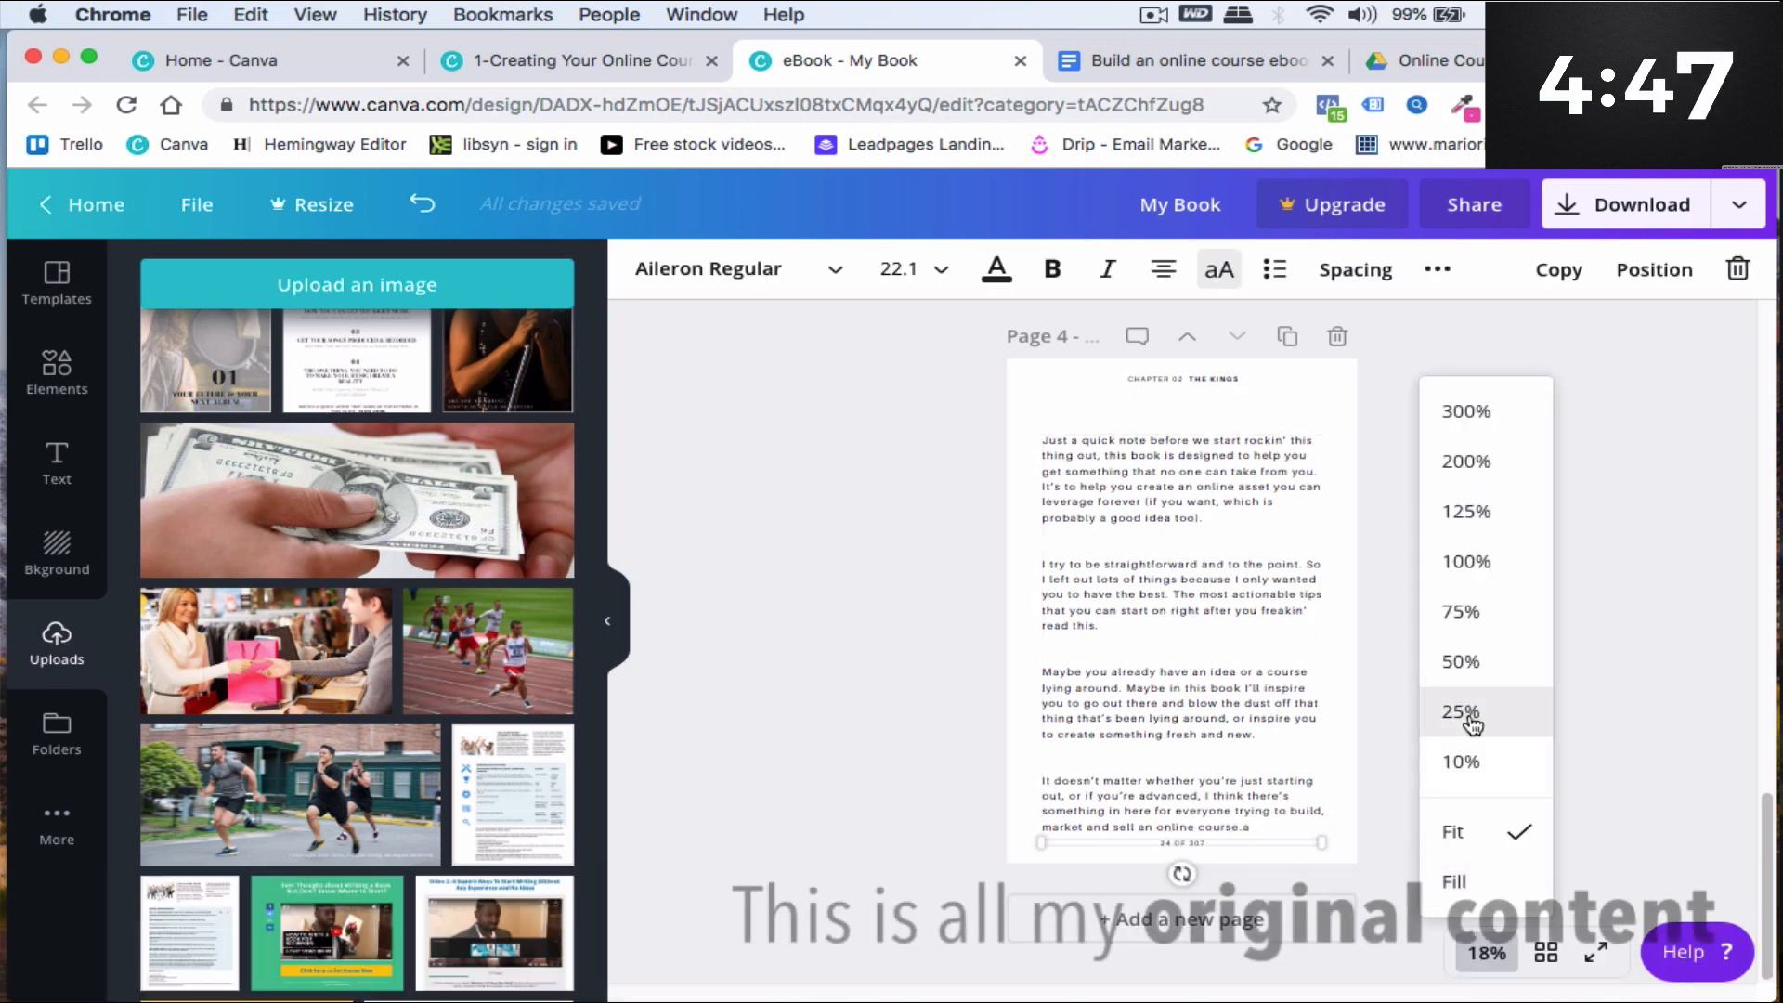
left_click(1462, 613)
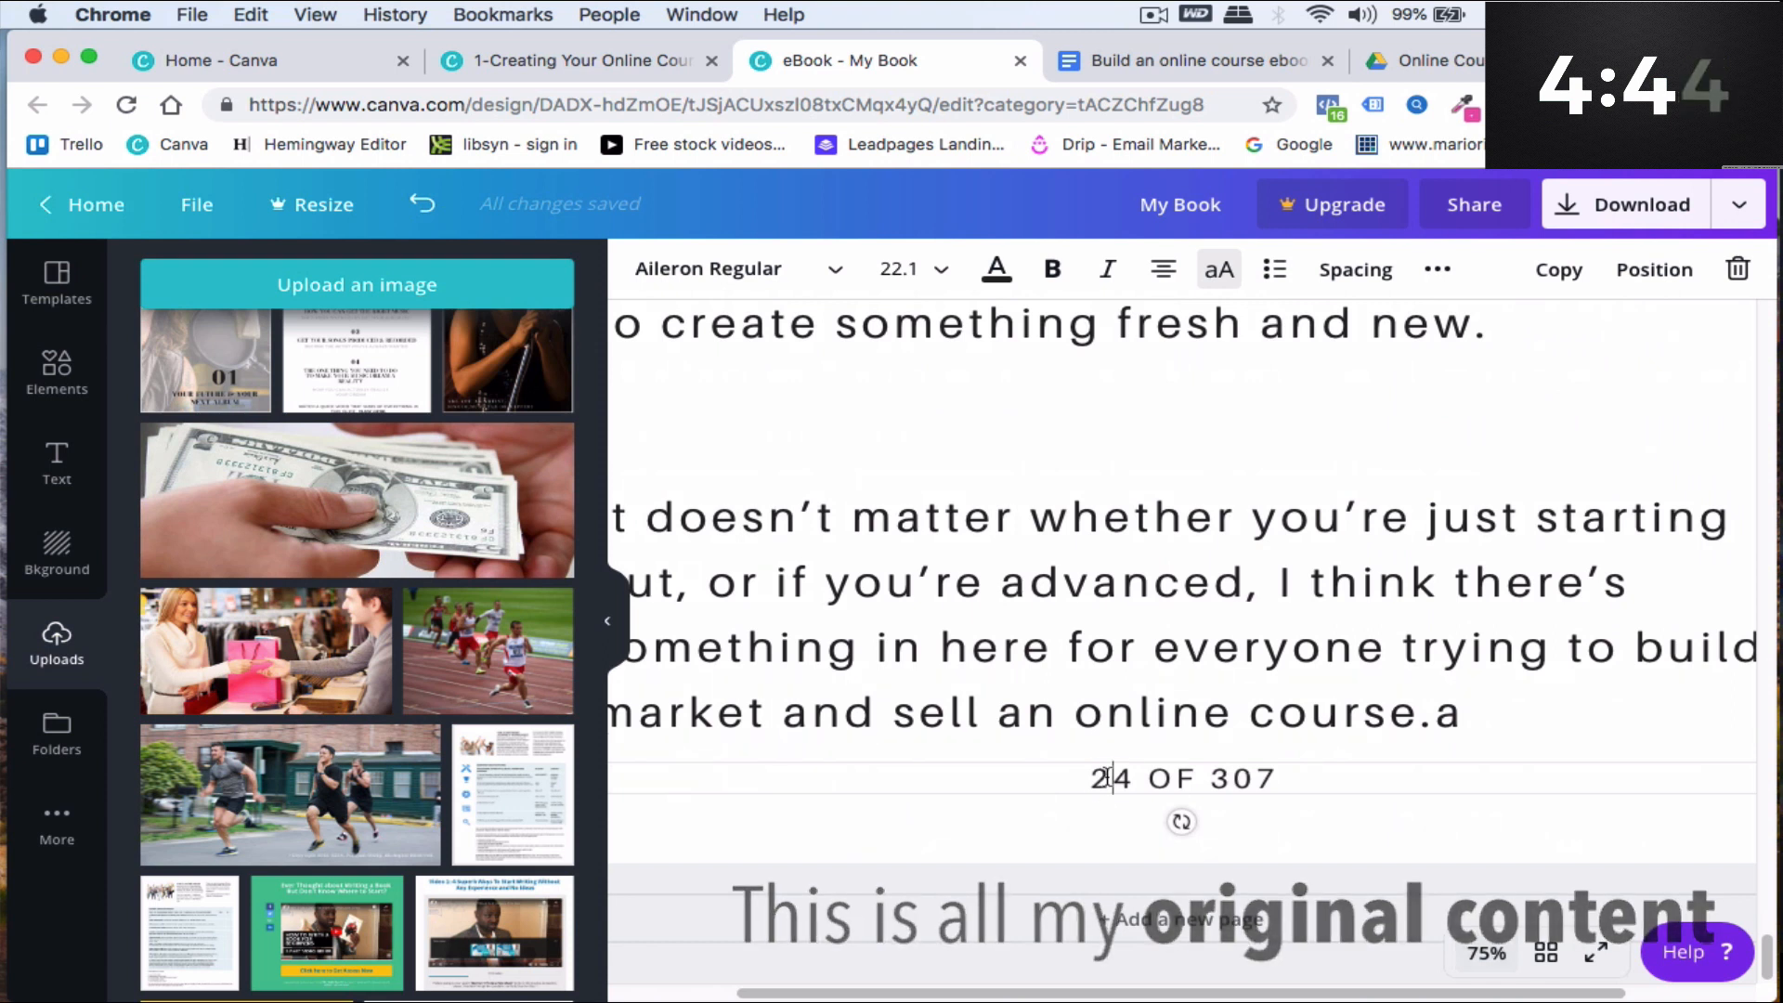
double_click(1089, 780)
type("1")
double_click(1288, 777)
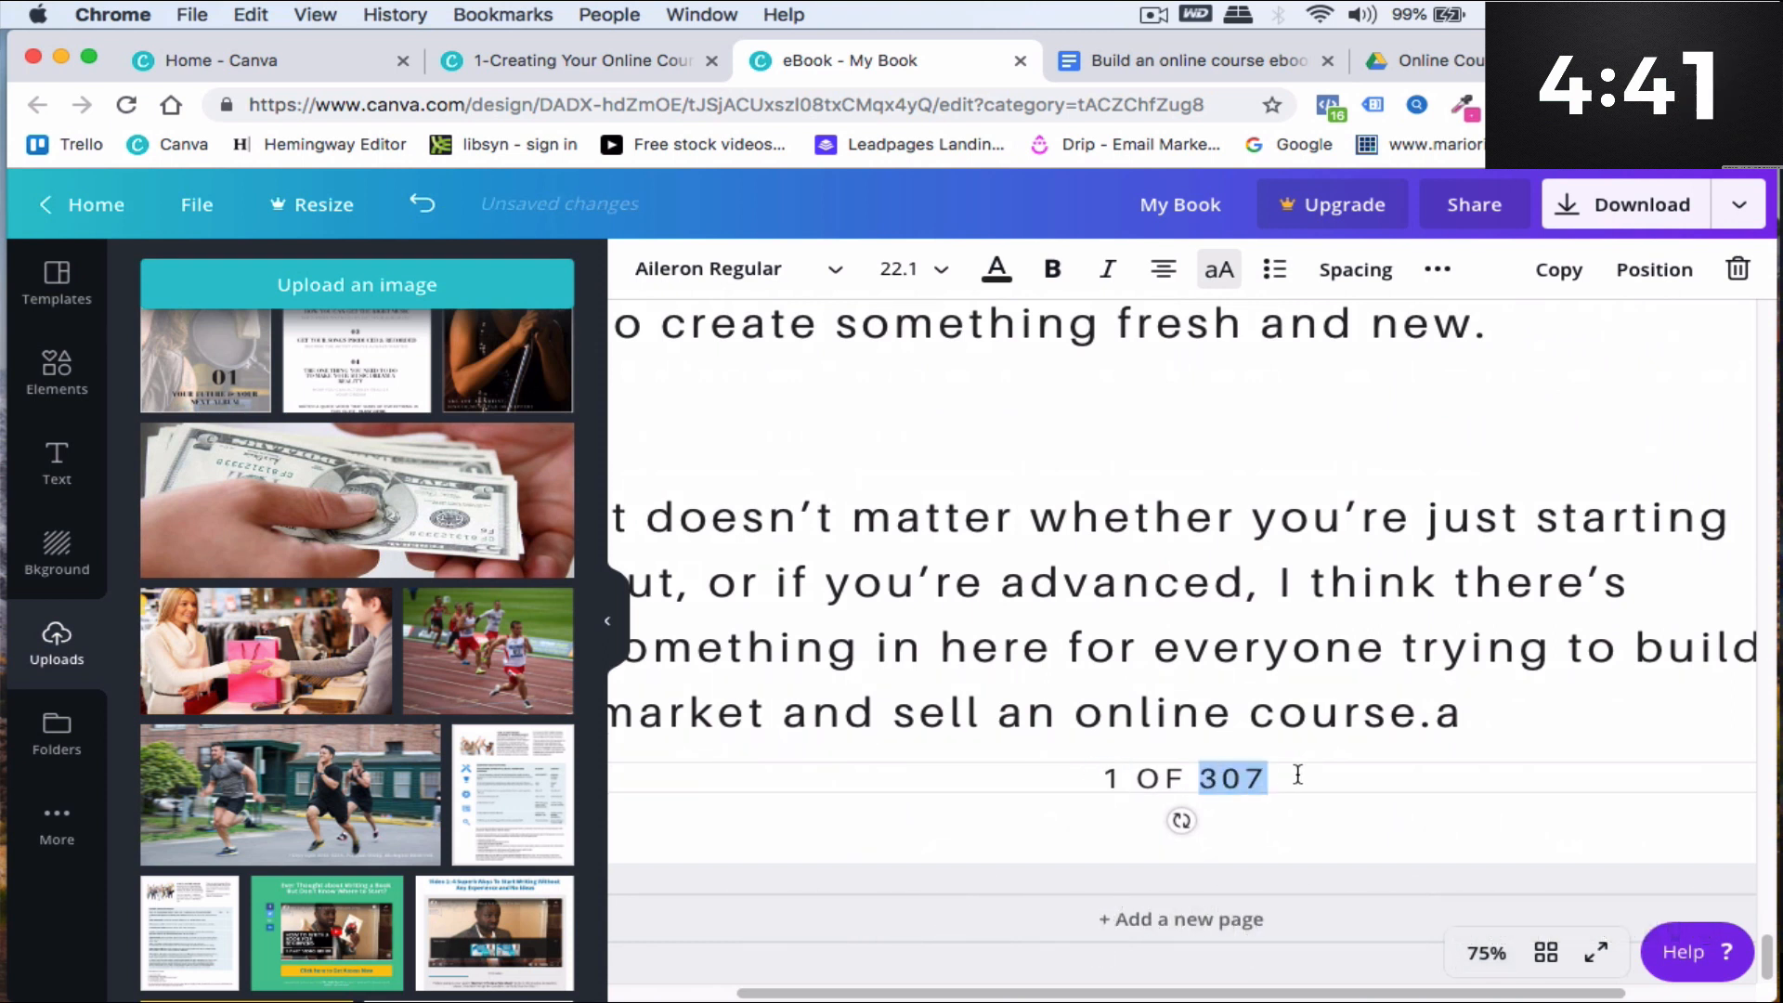
type("25")
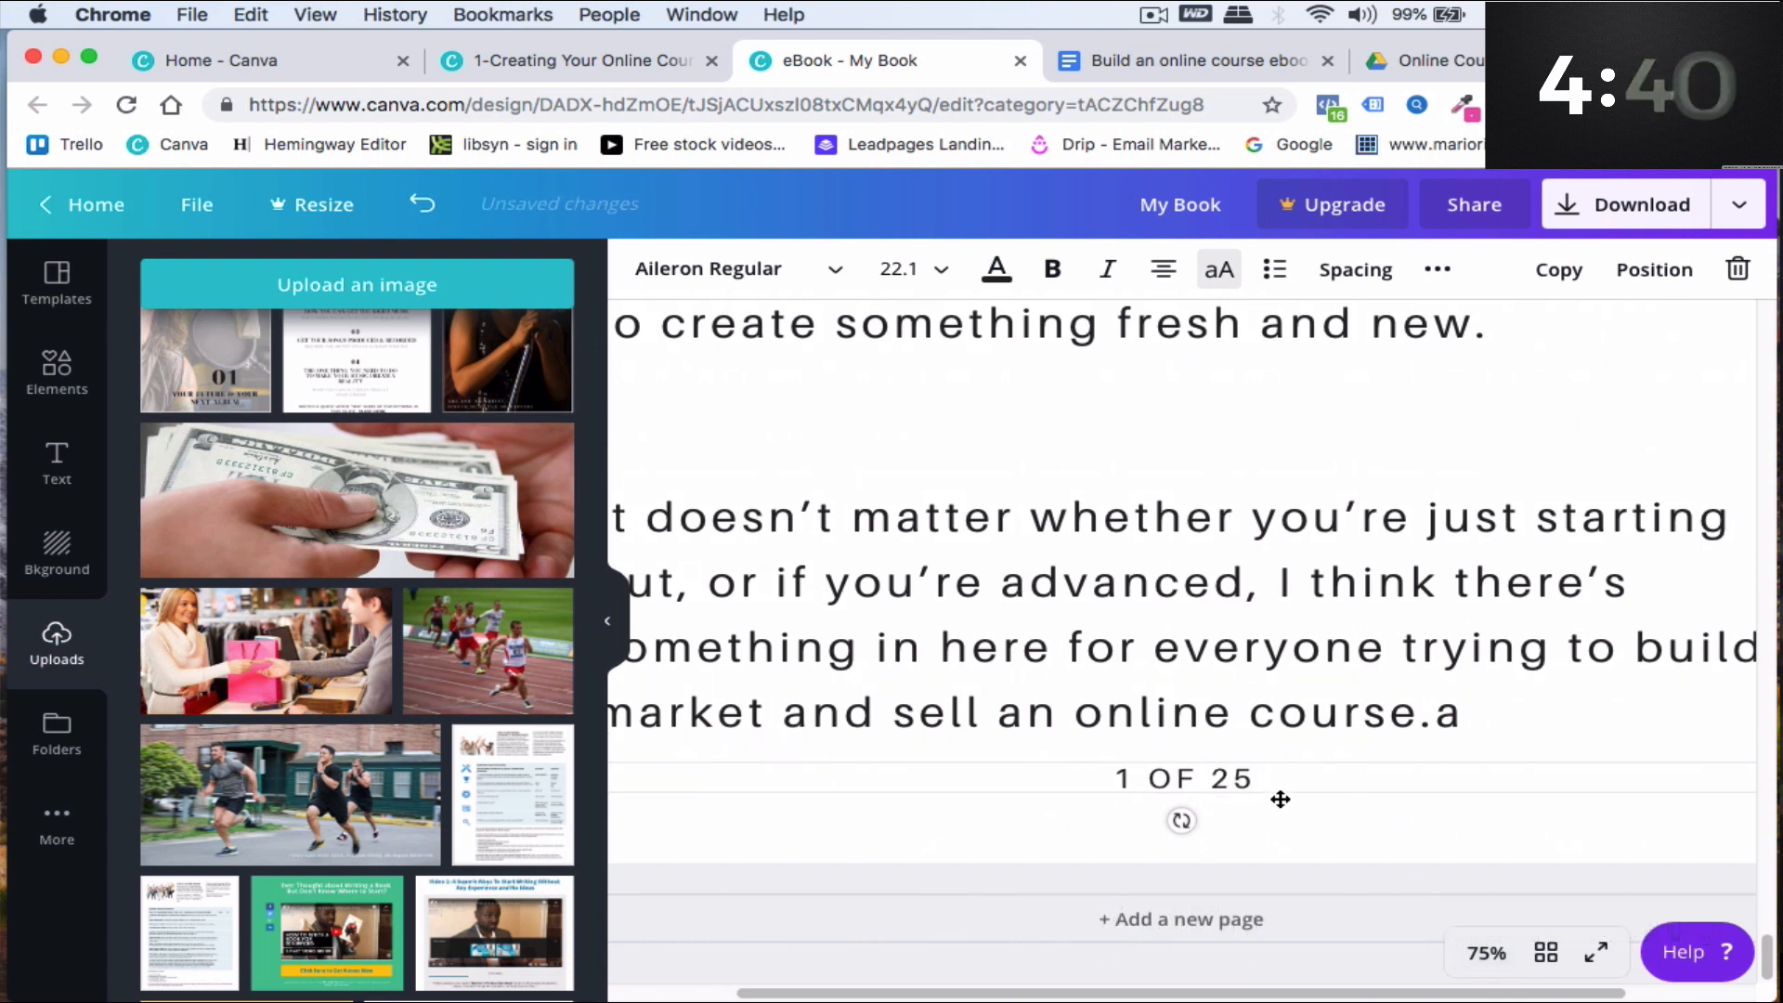
- Change the chapter number in page 4's header to 01
left_click(1514, 957)
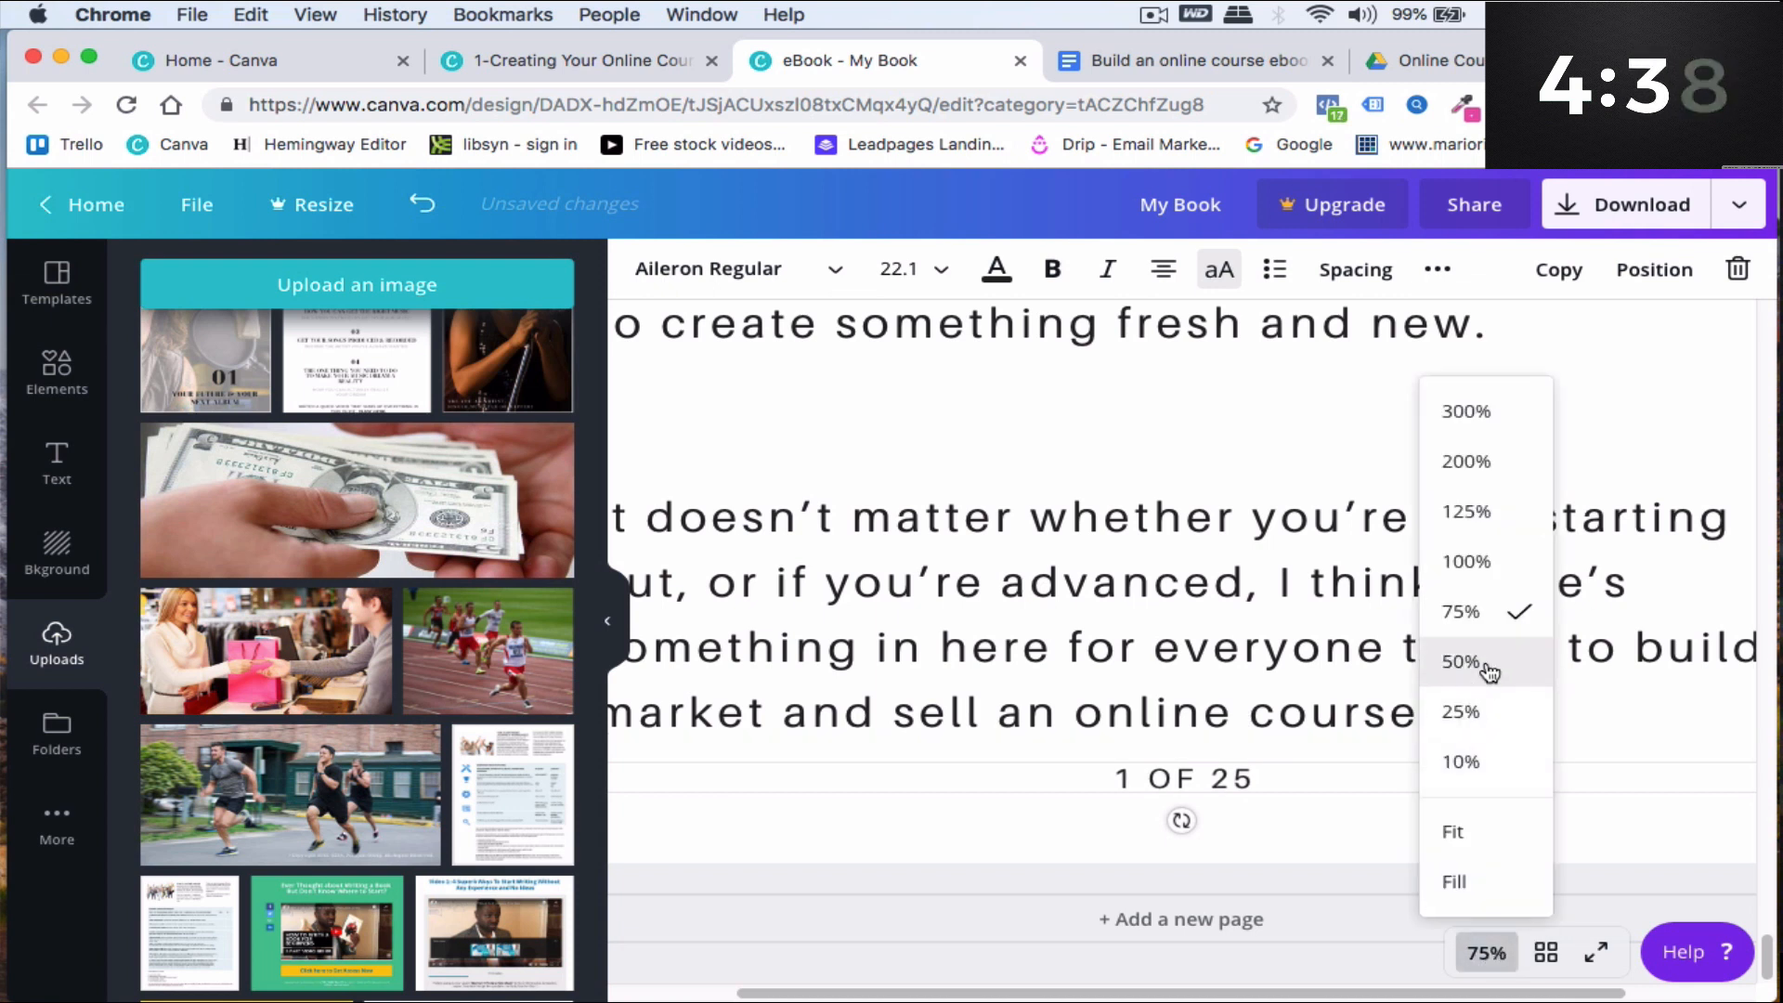
left_click(1464, 710)
scroll(1578, 631, "down", 1)
left_click(1276, 729)
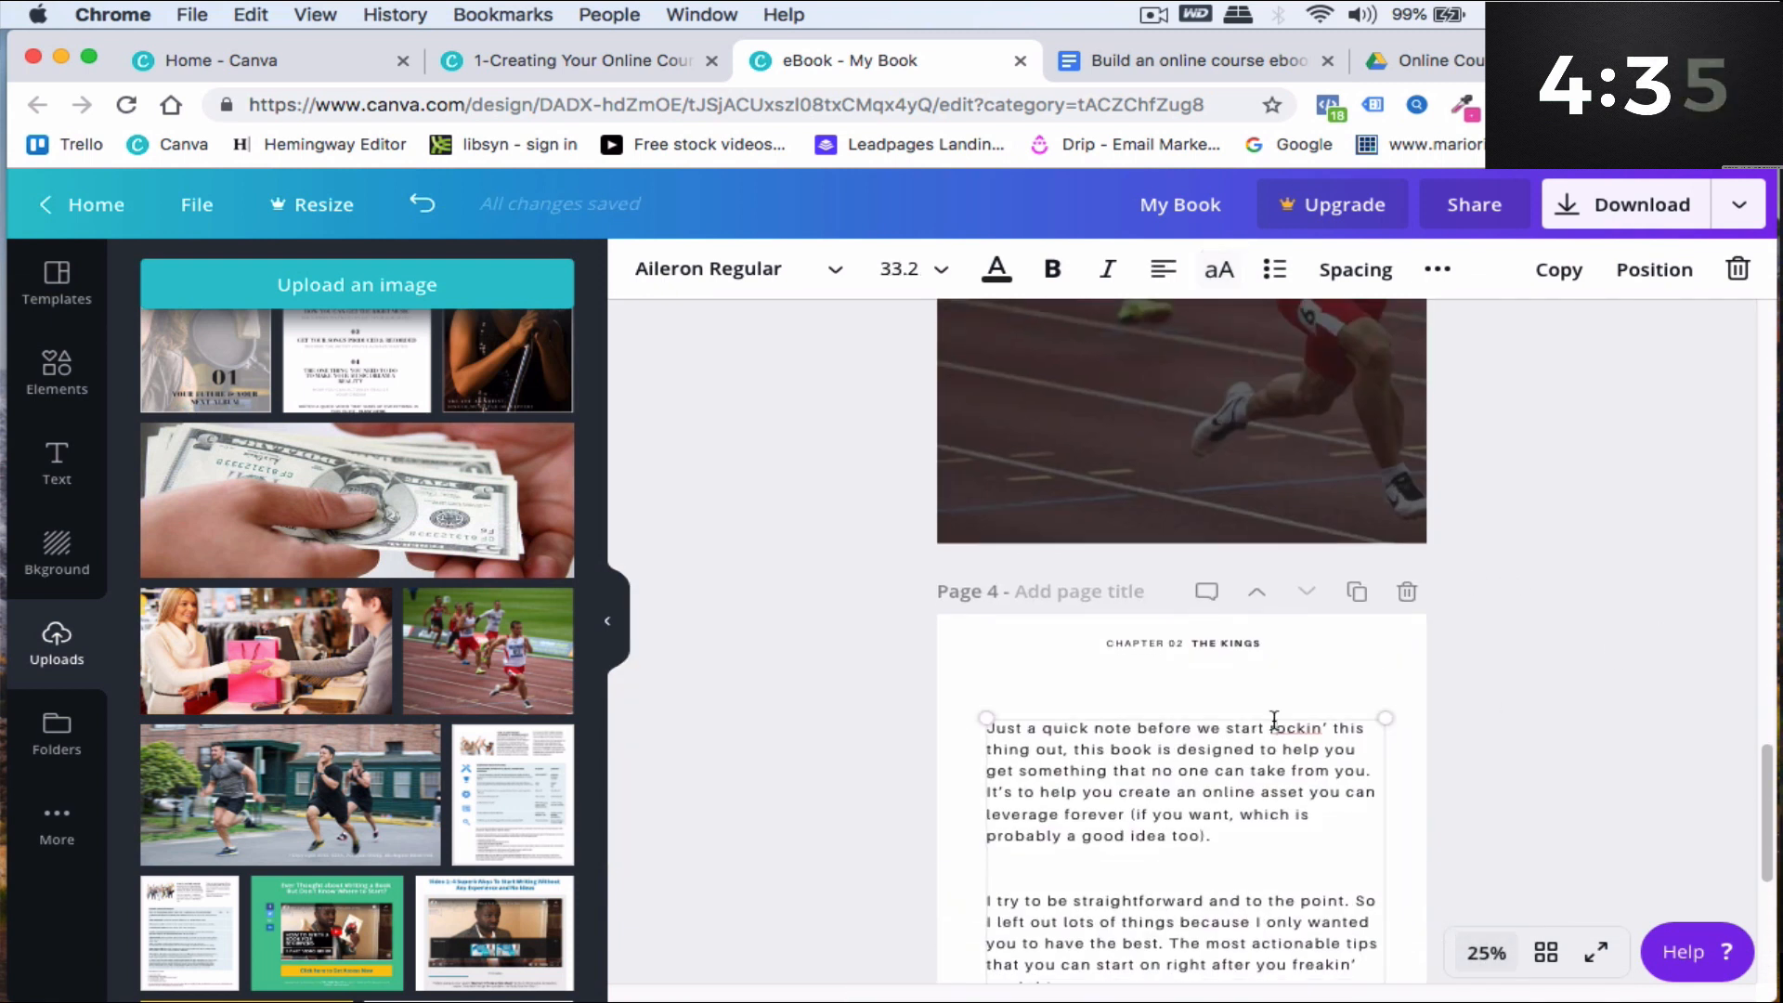
left_click(1181, 641)
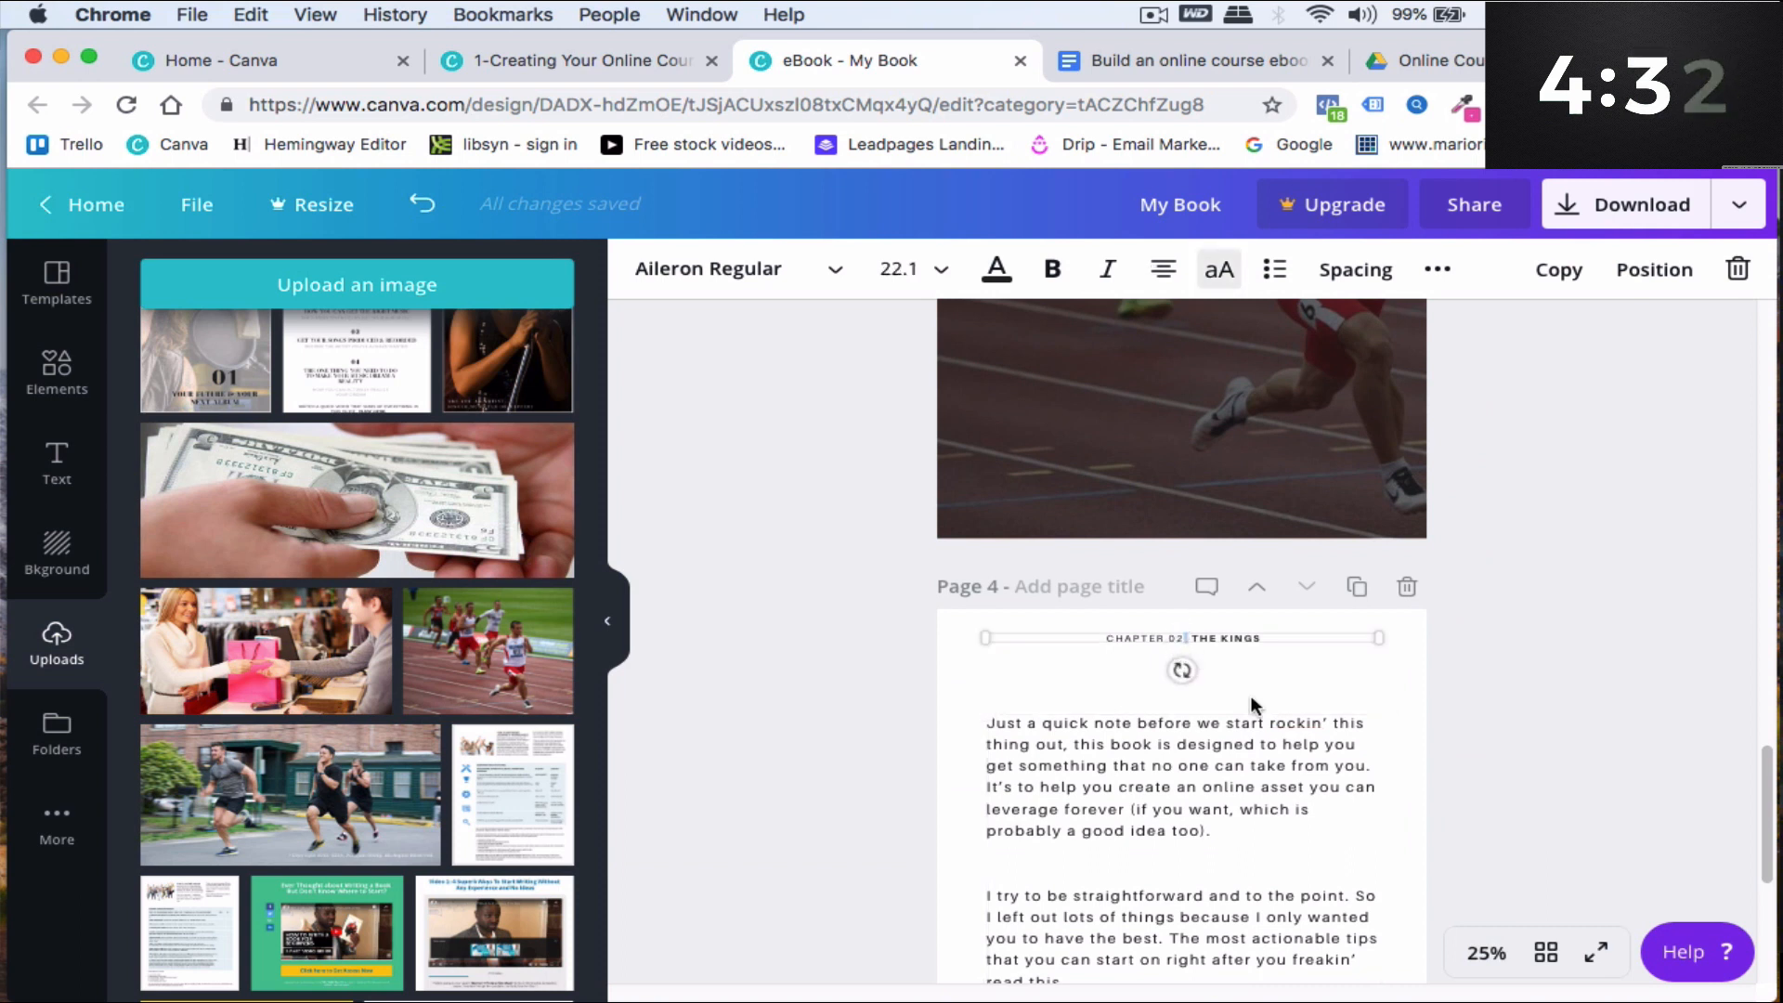
key("Delete")
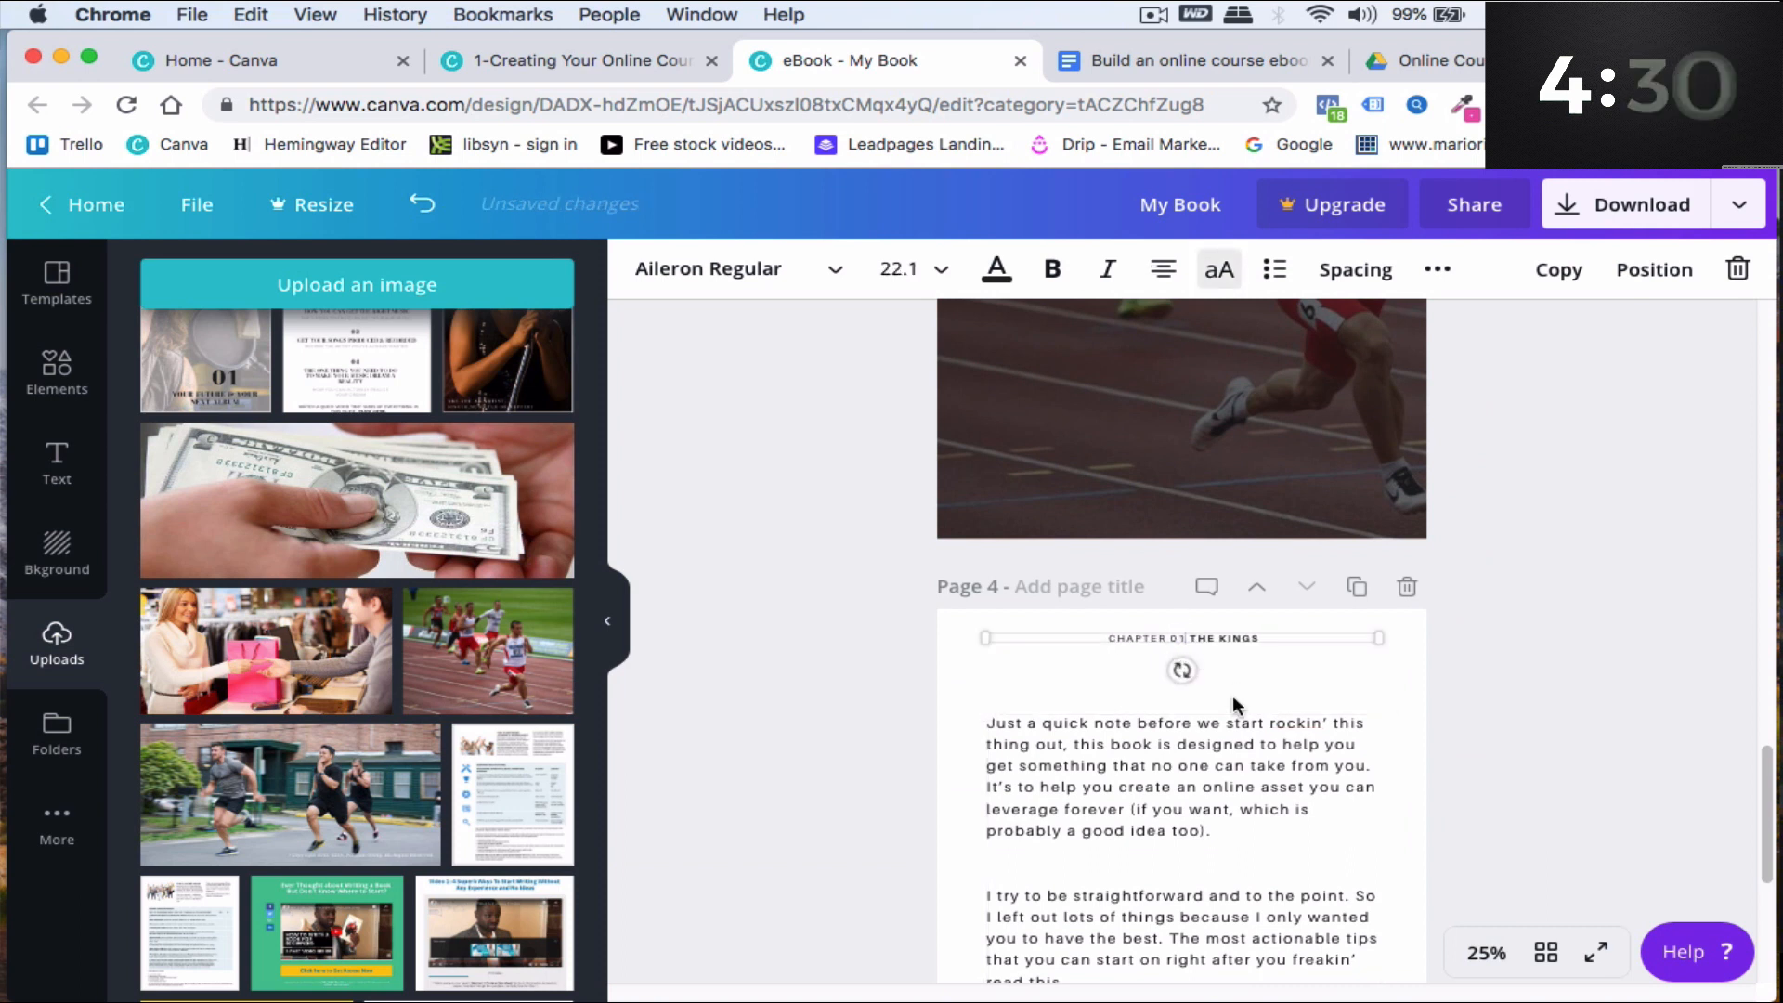
- Rename the chapter title in page 4's header to BEST DIET FOR KETO, matching page 3
triple_click(1241, 637)
scroll(1263, 546, "up", 10)
scroll(1222, 692, "down", 5)
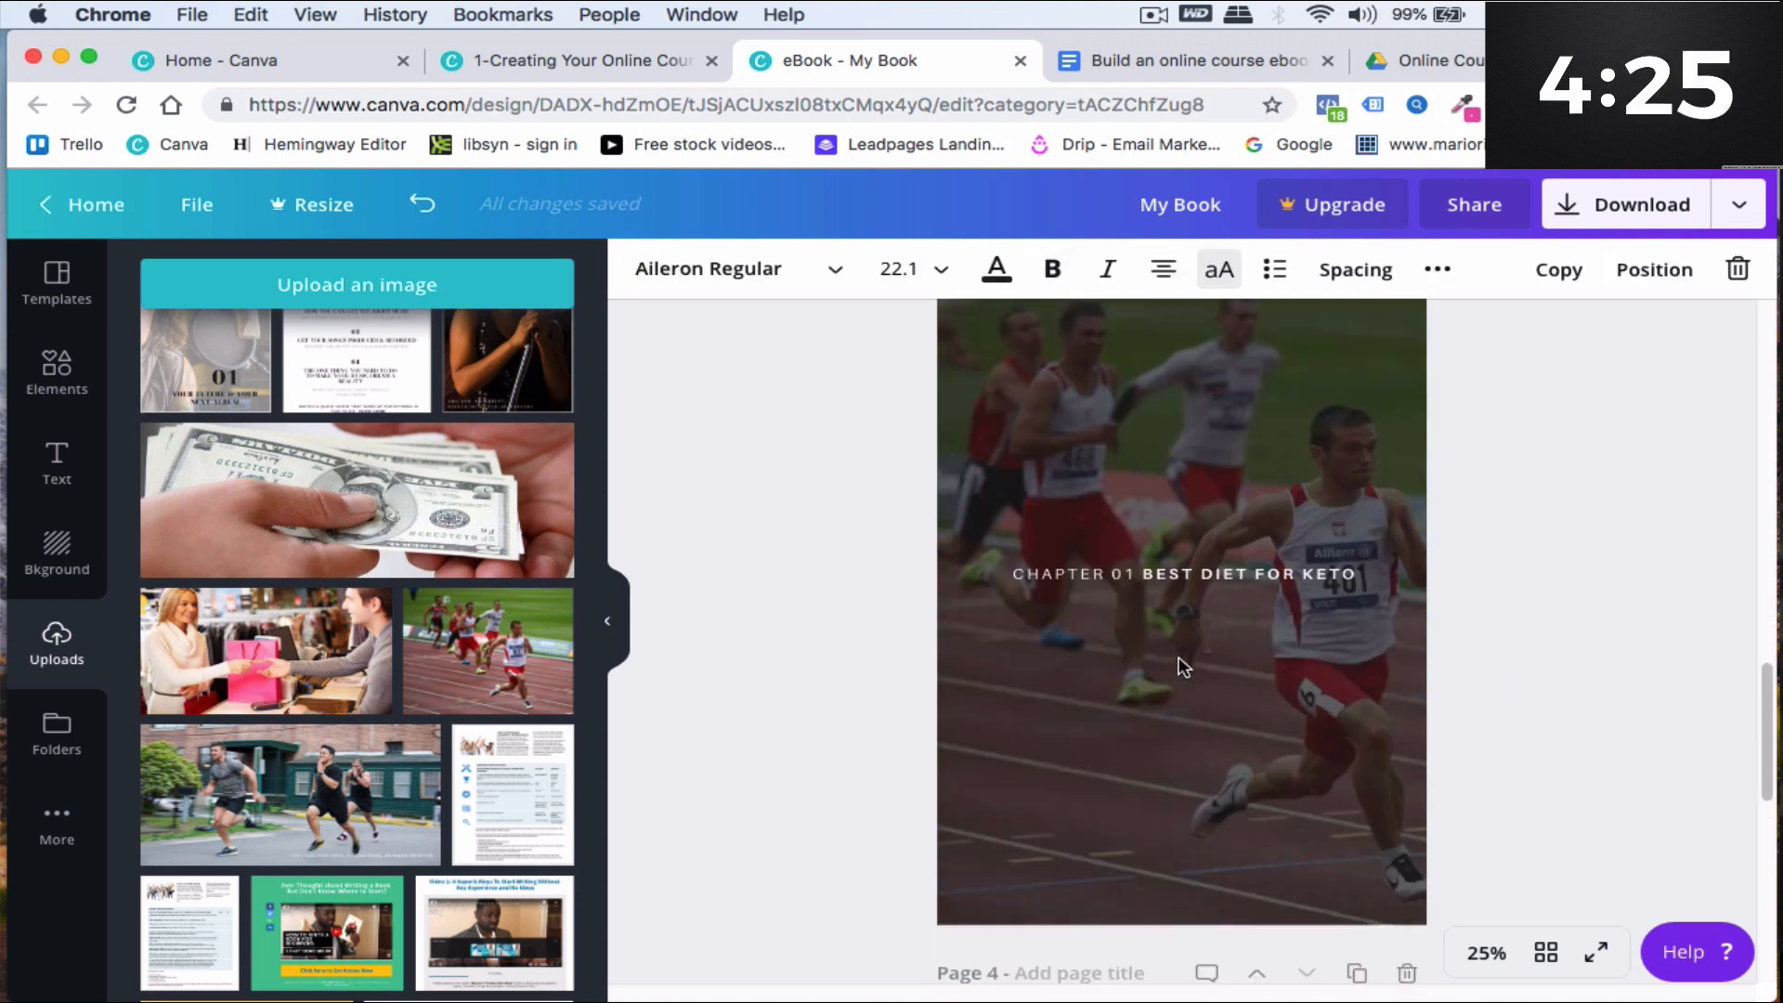
scroll(1263, 594, "down", 5)
left_click(1266, 571)
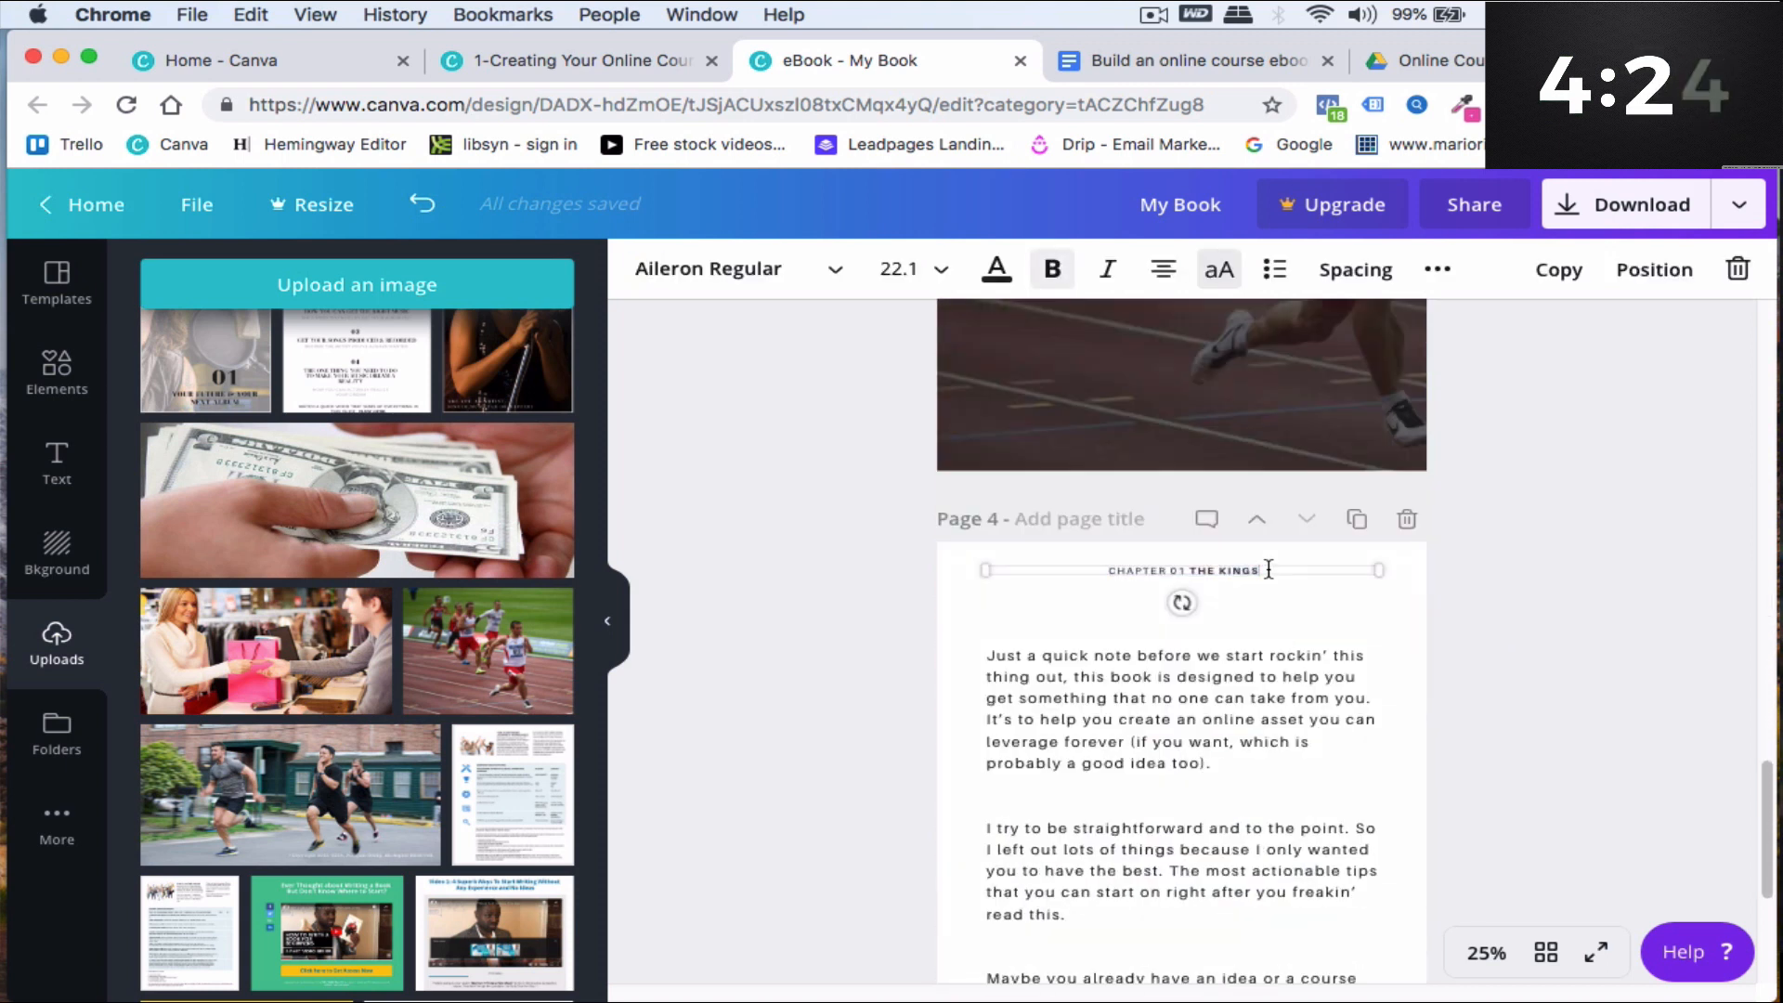
key("BackSpace")
key("BackSpace")
key("BackSpace")
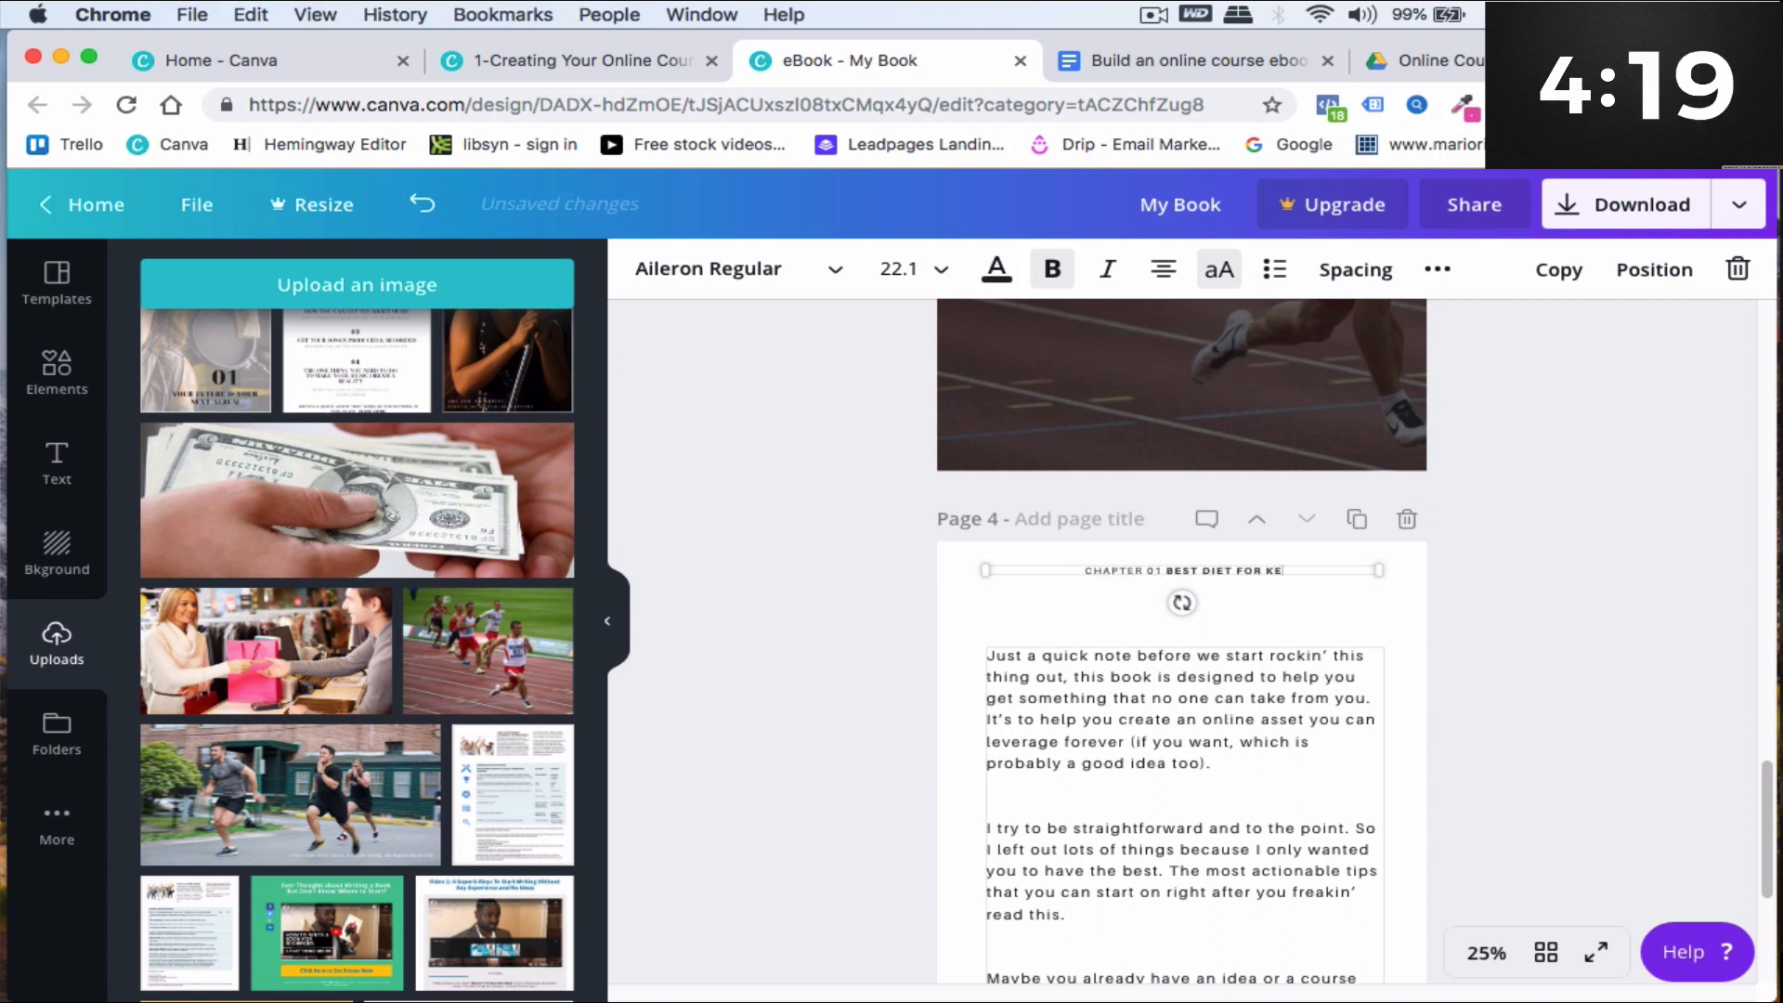
left_click(1181, 741)
- Apply the Crime History text page template to the blank page after page 4
scroll(1113, 695, "down", 3)
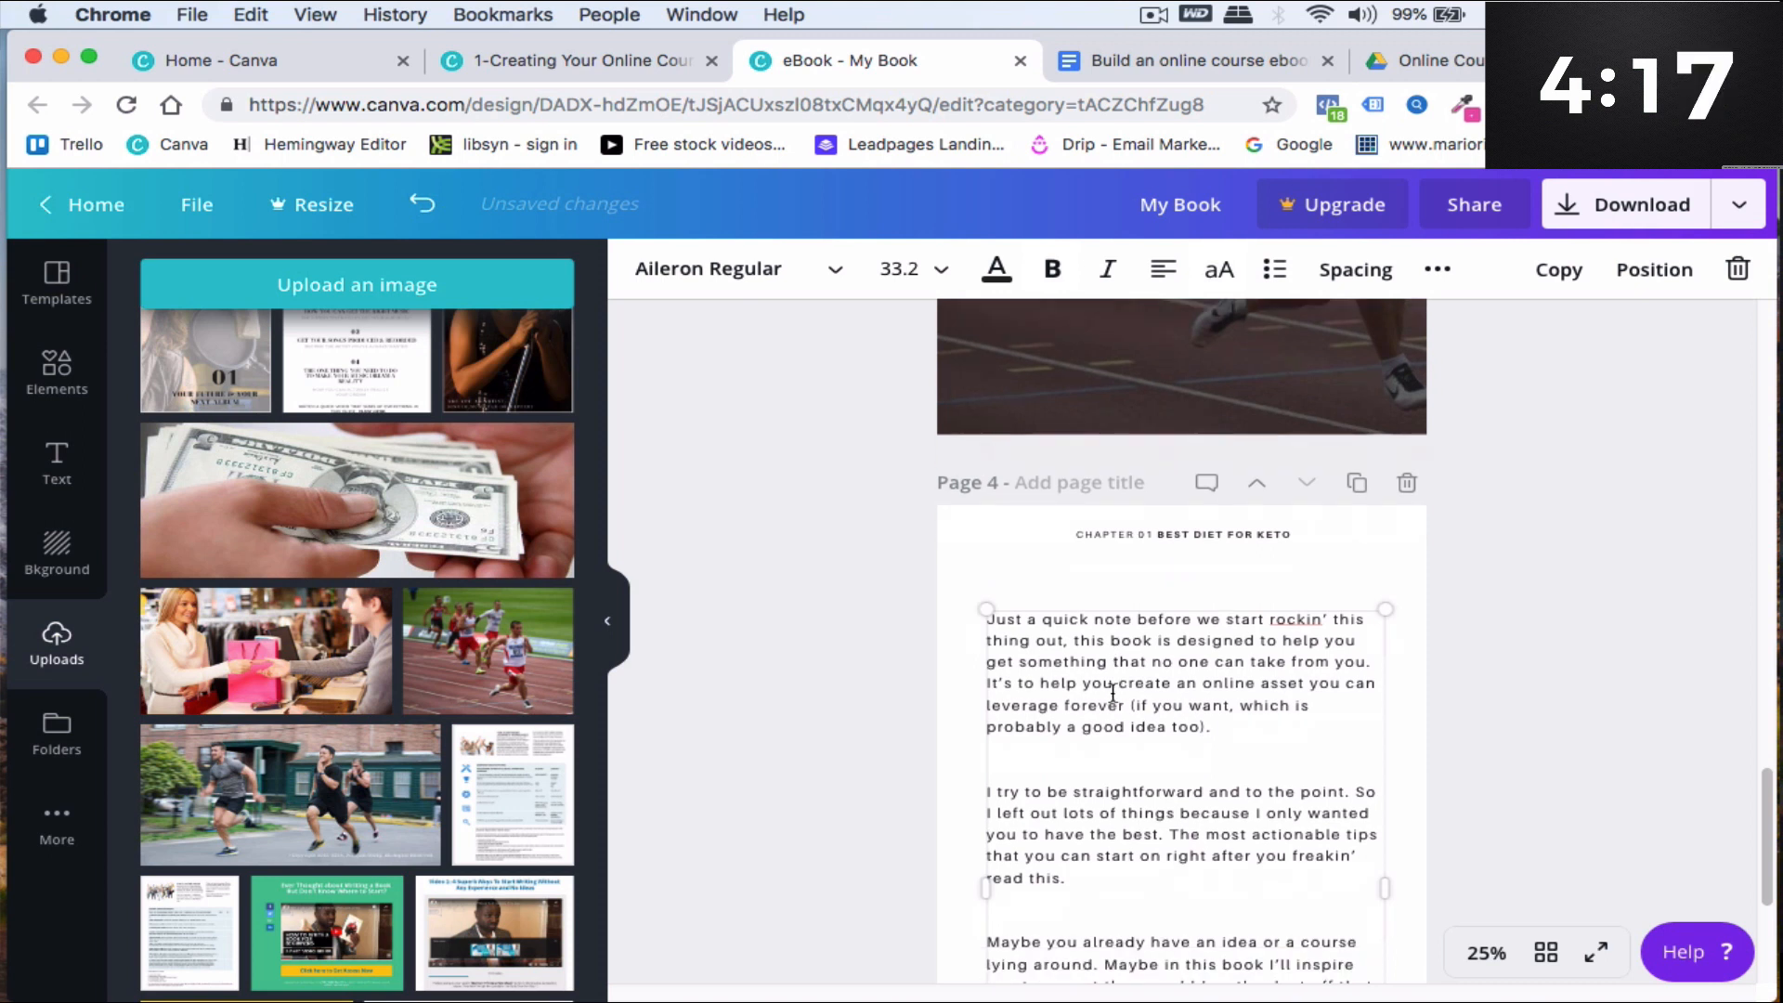
scroll(1112, 695, "down", 2)
scroll(1247, 742, "up", 8)
scroll(1240, 733, "down", 8)
left_click(1185, 923)
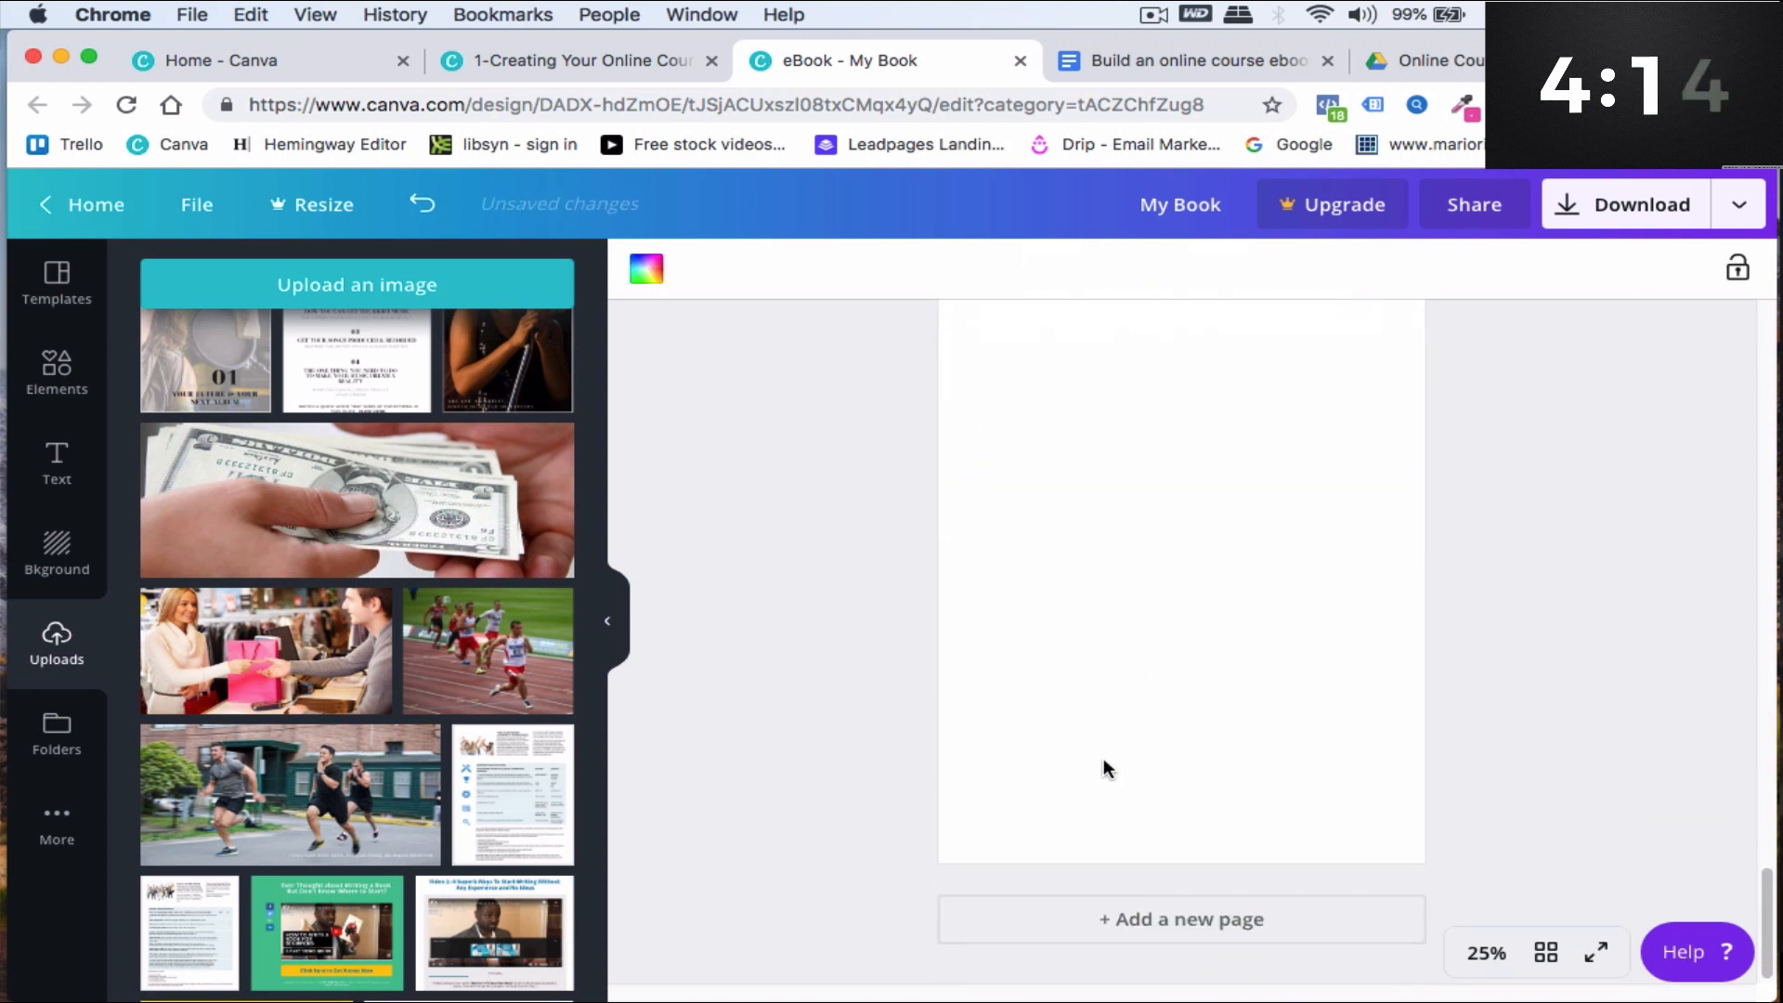
left_click(57, 370)
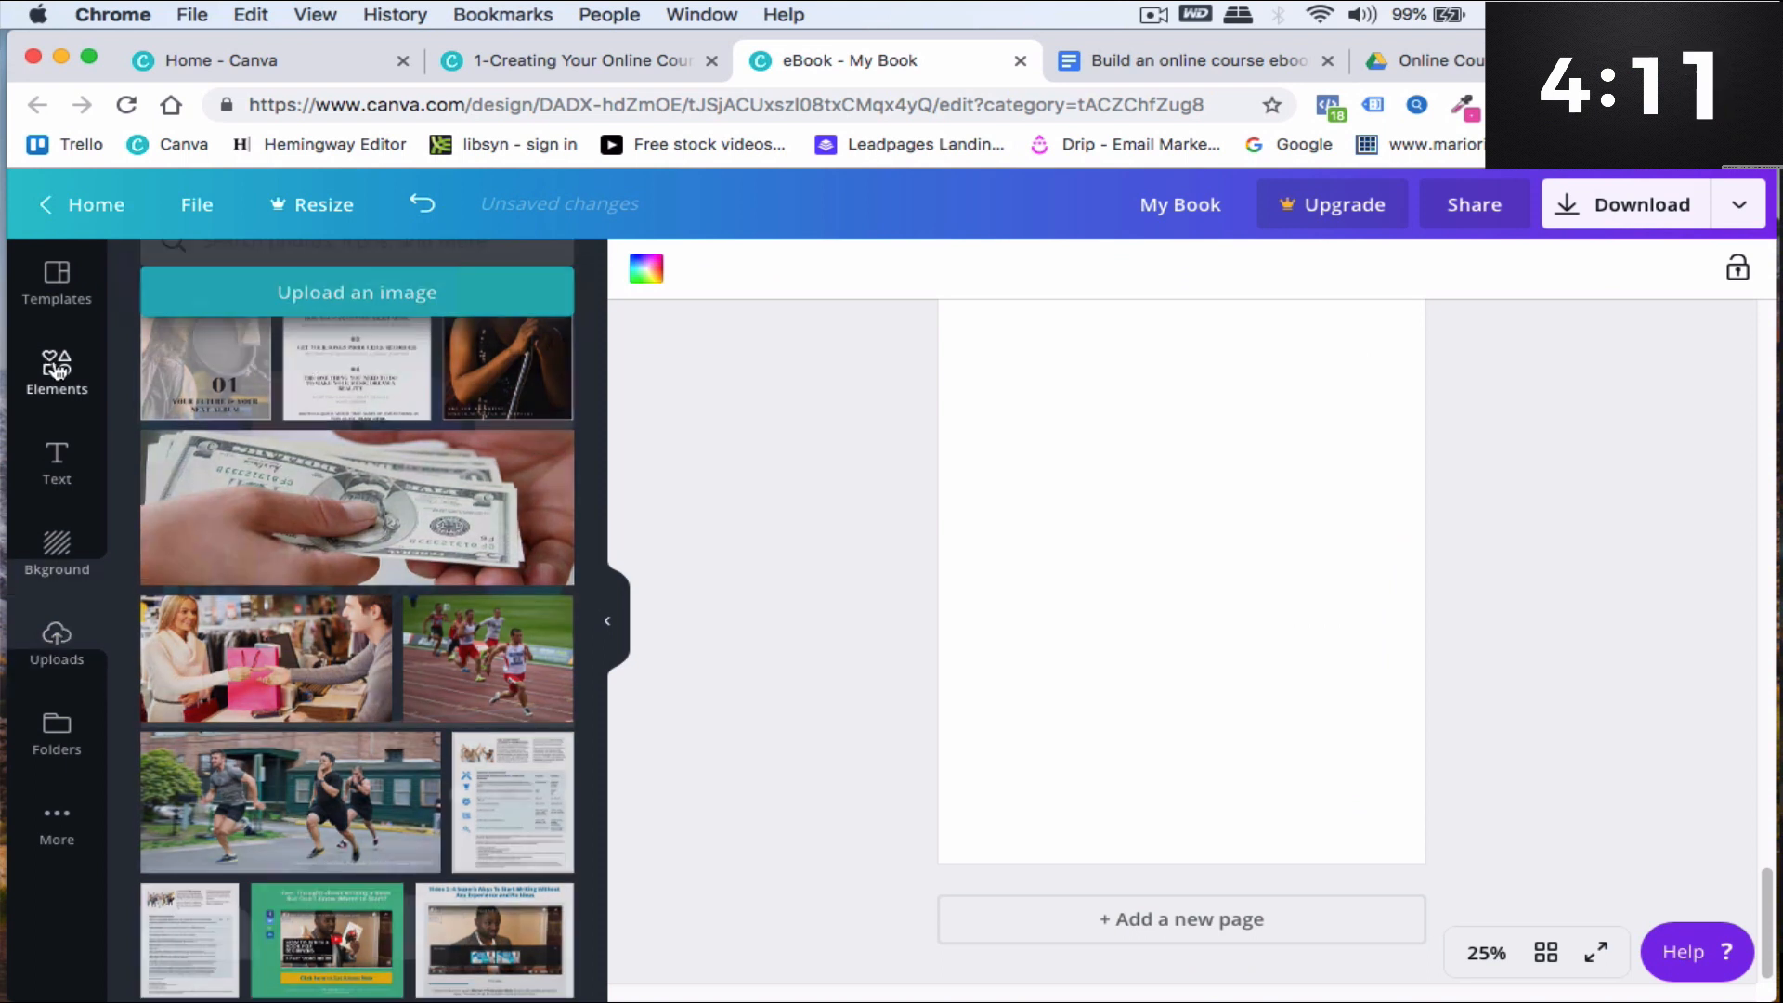
left_click(78, 288)
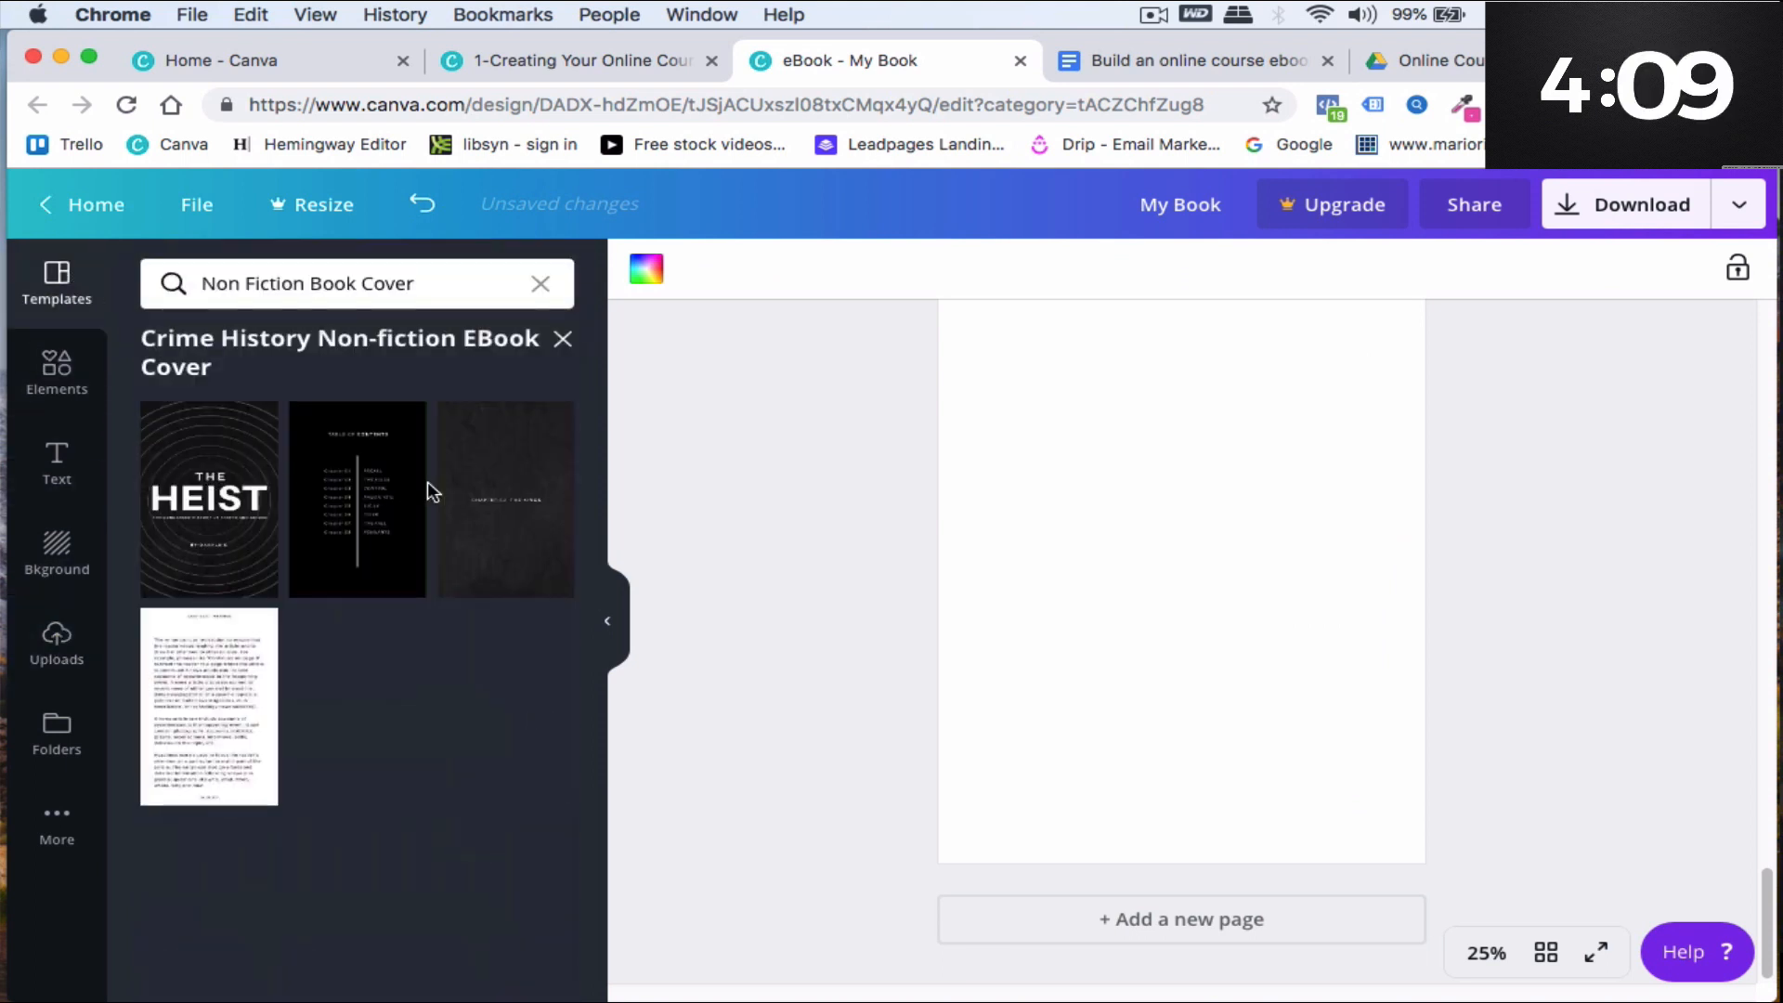
left_click(207, 697)
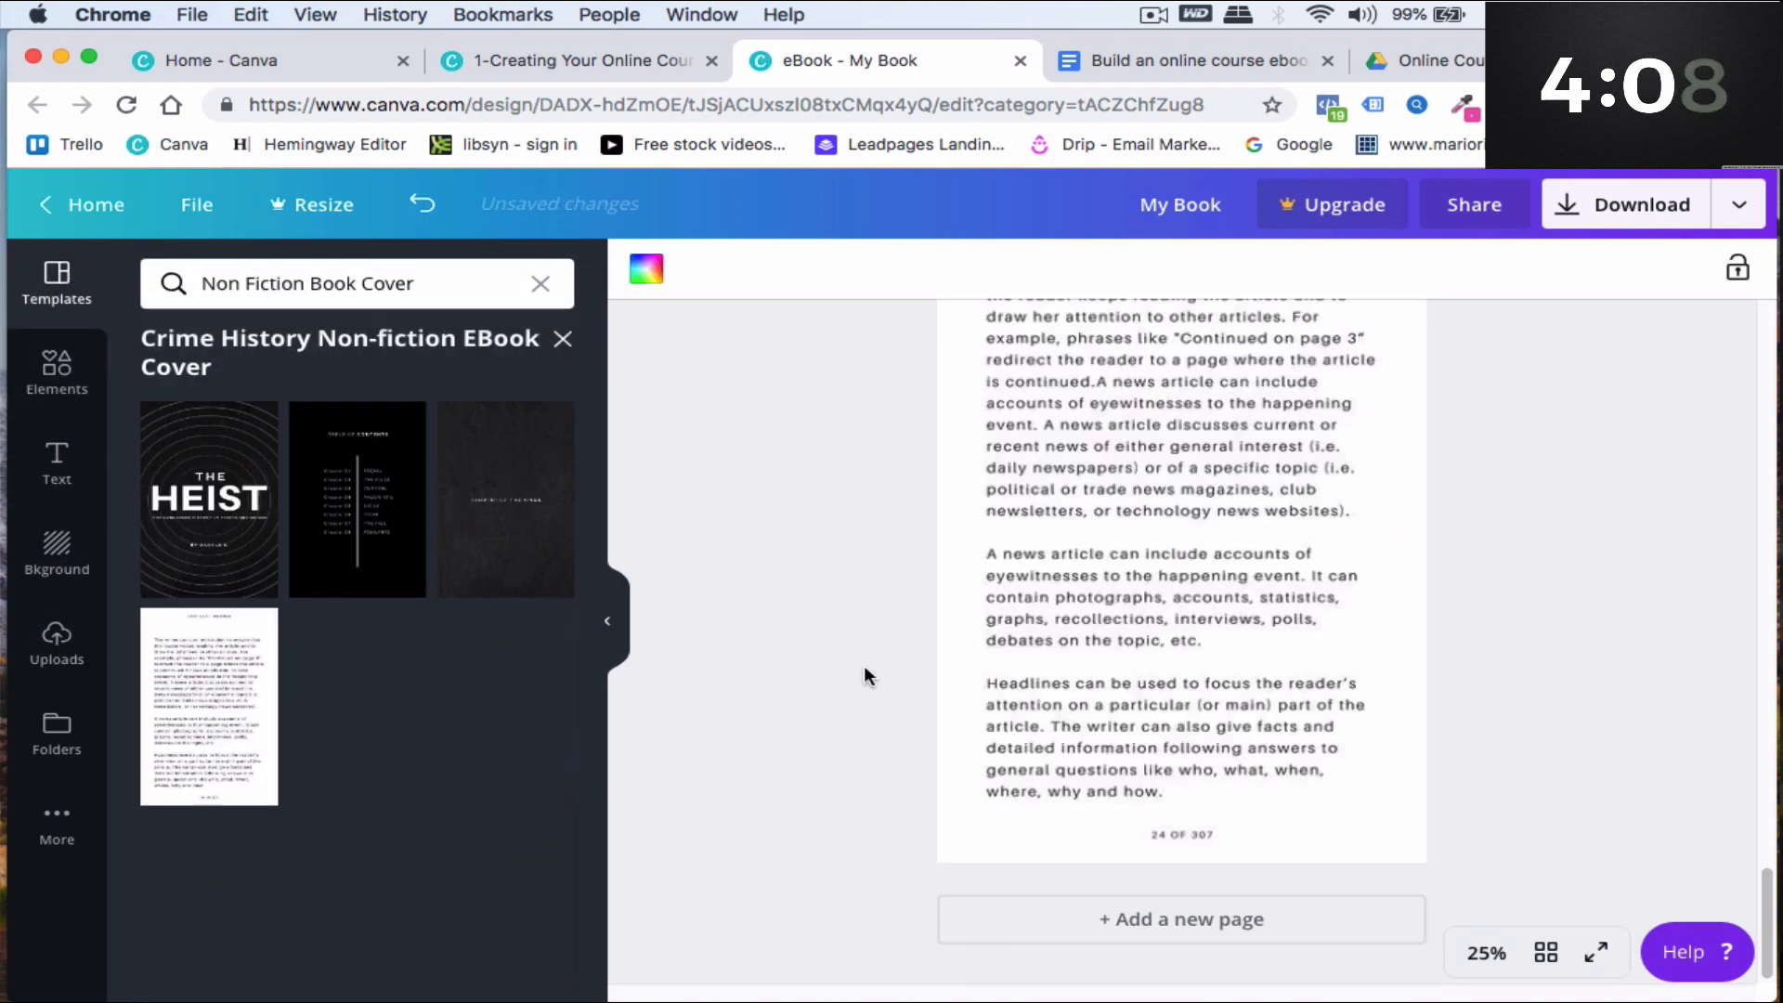
- Copy the next section of text from the Google Docs ebook draft
scroll(1196, 650, "up", 5)
scroll(1117, 705, "down", 1)
left_click(1137, 65)
scroll(412, 629, "down", 10)
left_click_drag(394, 641, 825, 977)
right_click(555, 780)
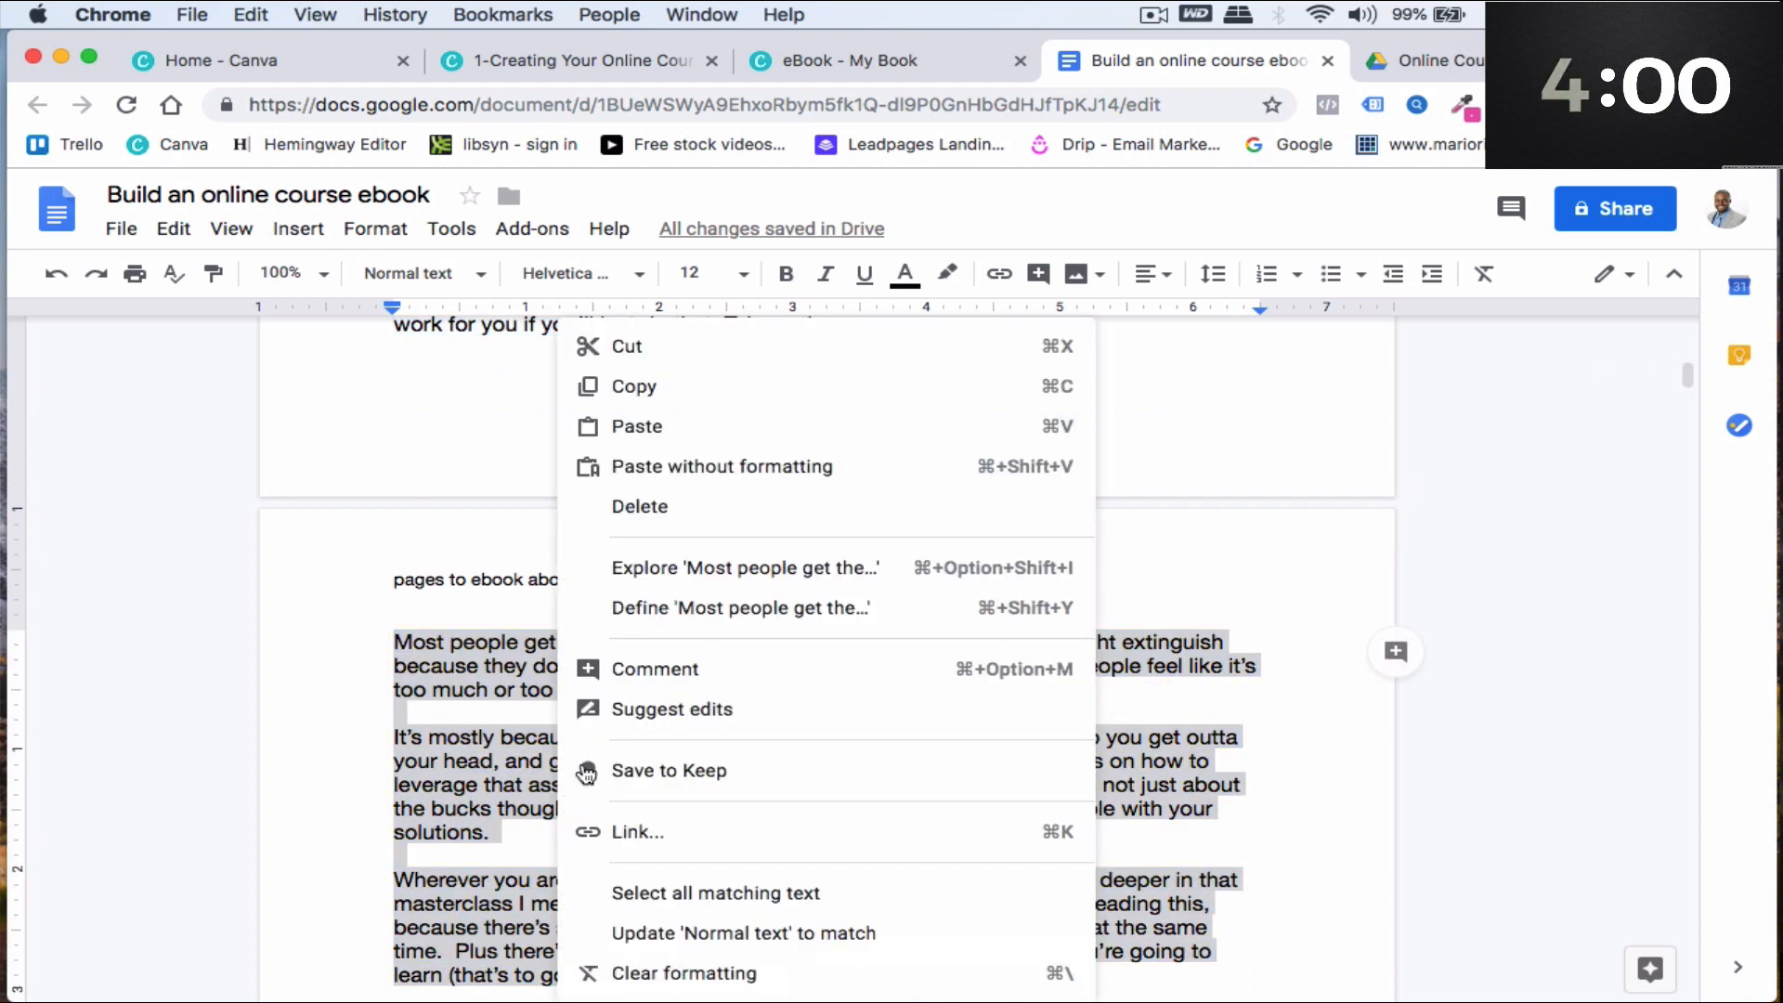
left_click(632, 386)
left_click(805, 65)
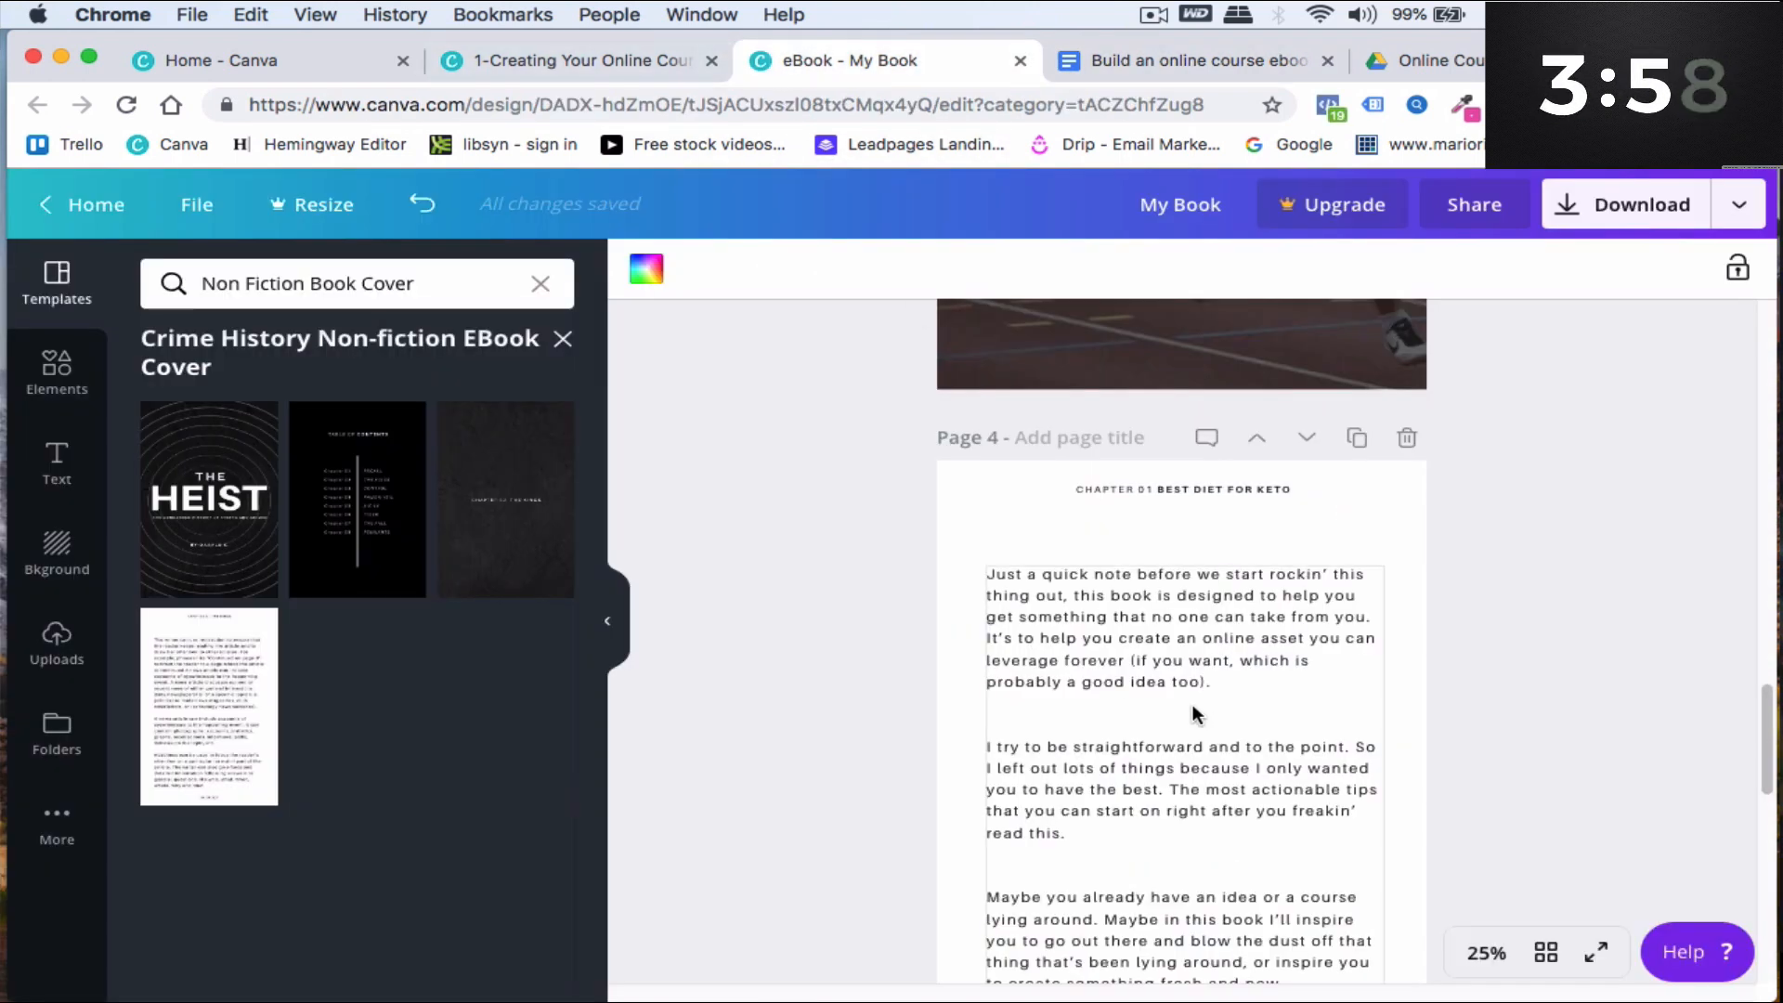
- Delete the template text page that follows page 4
scroll(1188, 706, "down", 5)
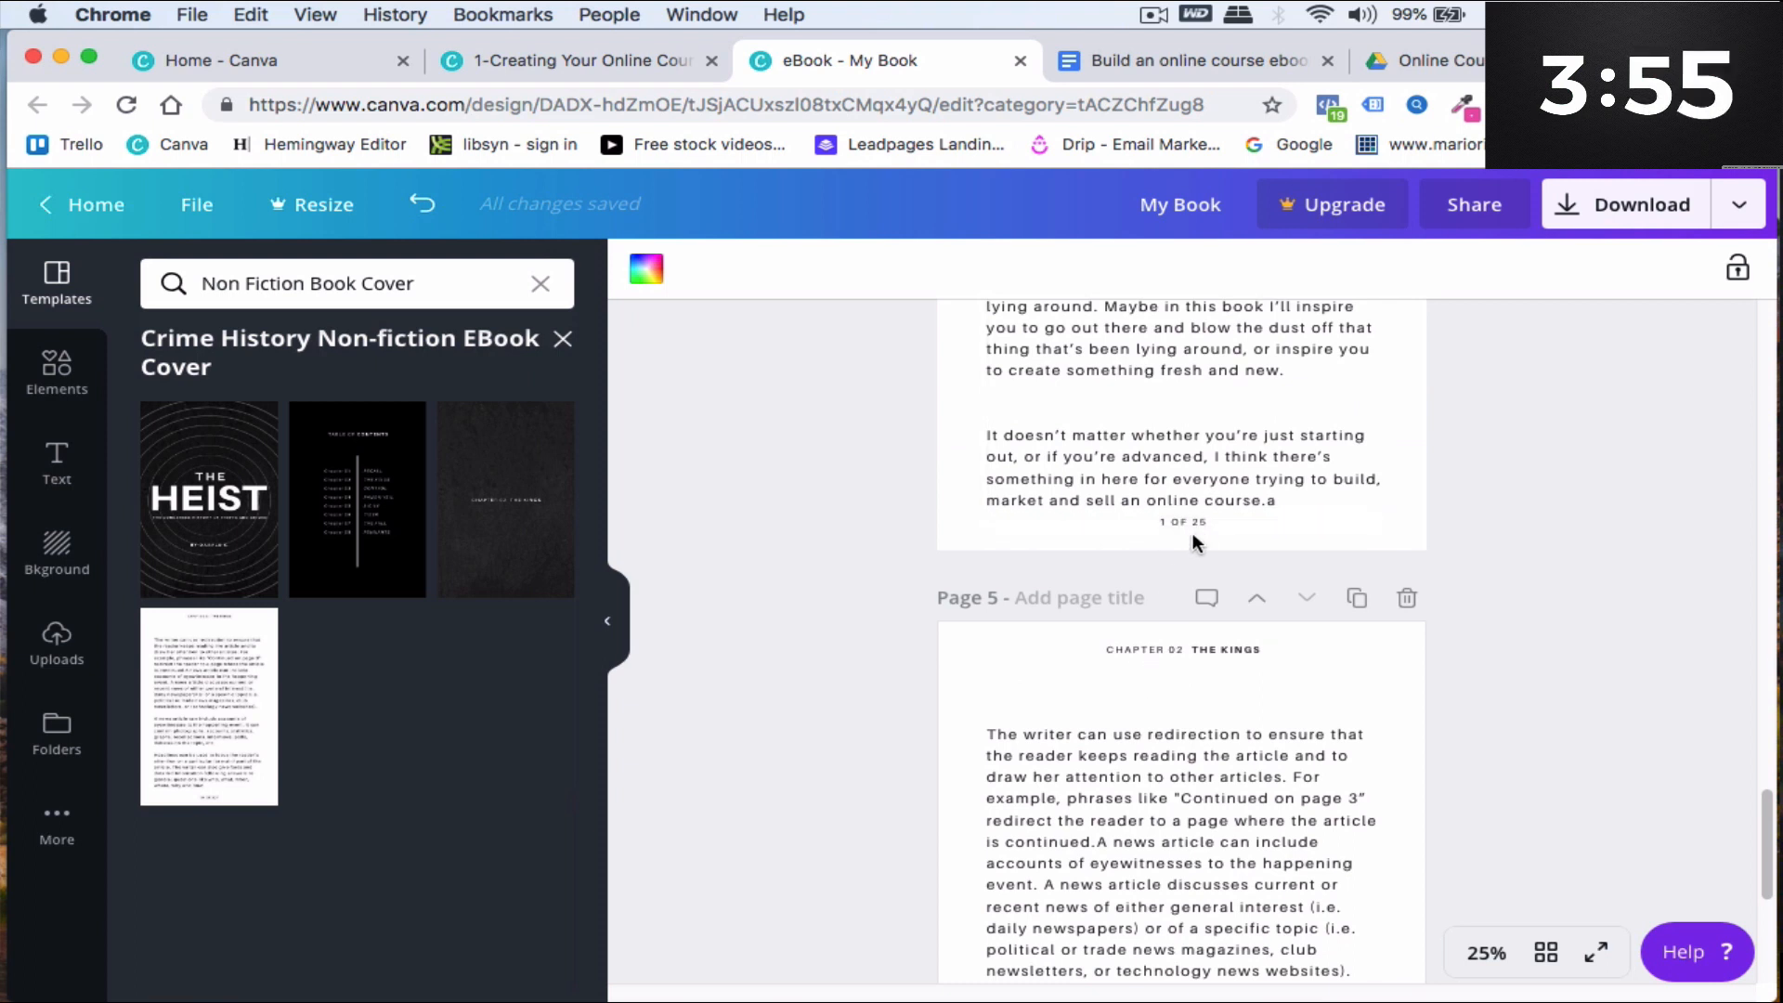
scroll(1201, 524, "down", 8)
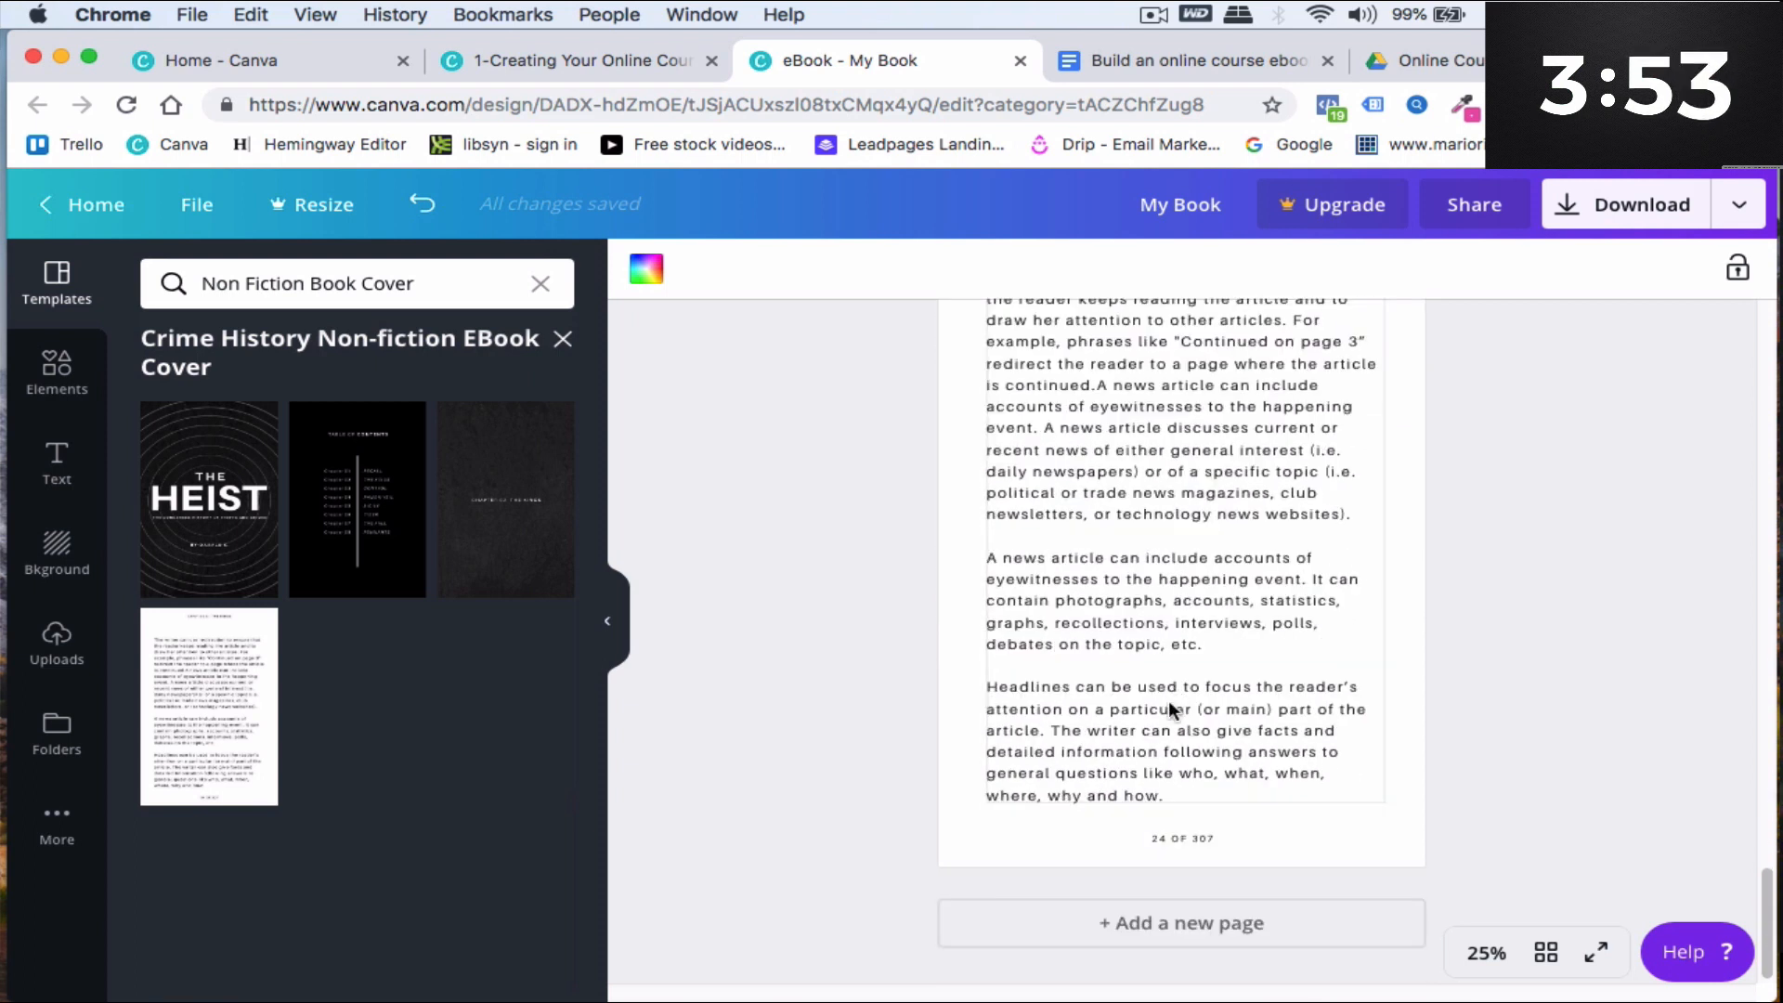
scroll(1166, 828, "up", 3)
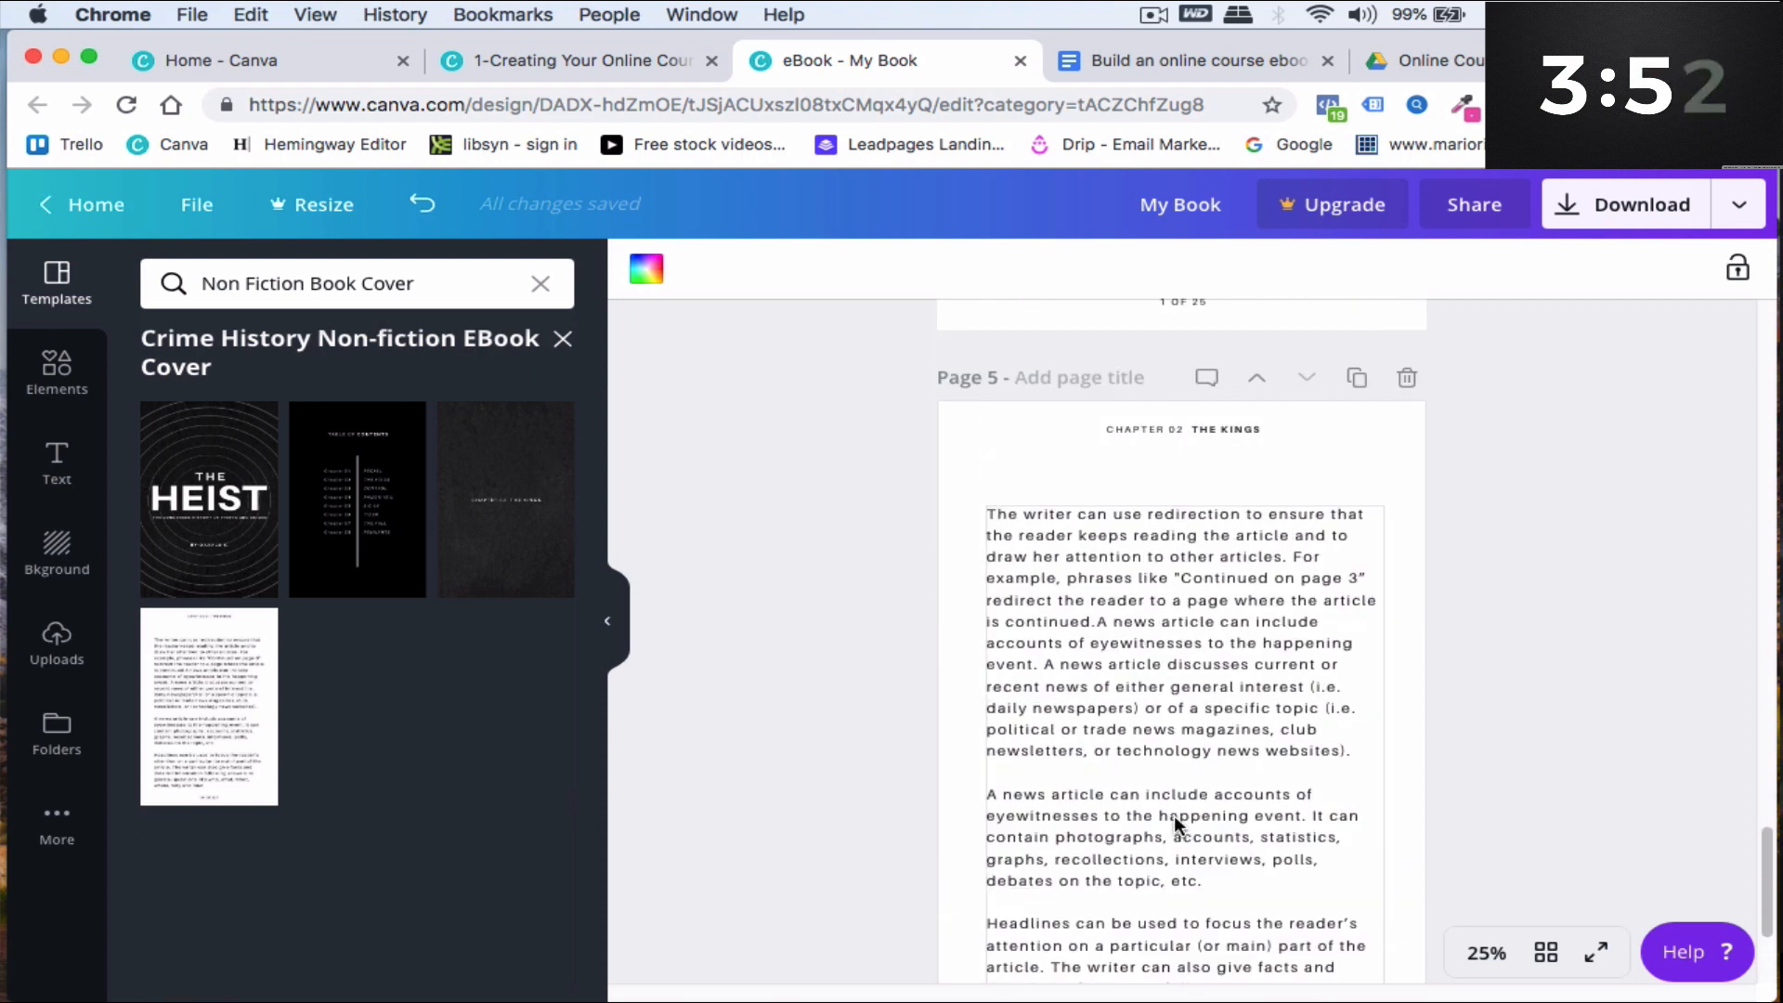
left_click(1404, 388)
scroll(1185, 575, "up", 4)
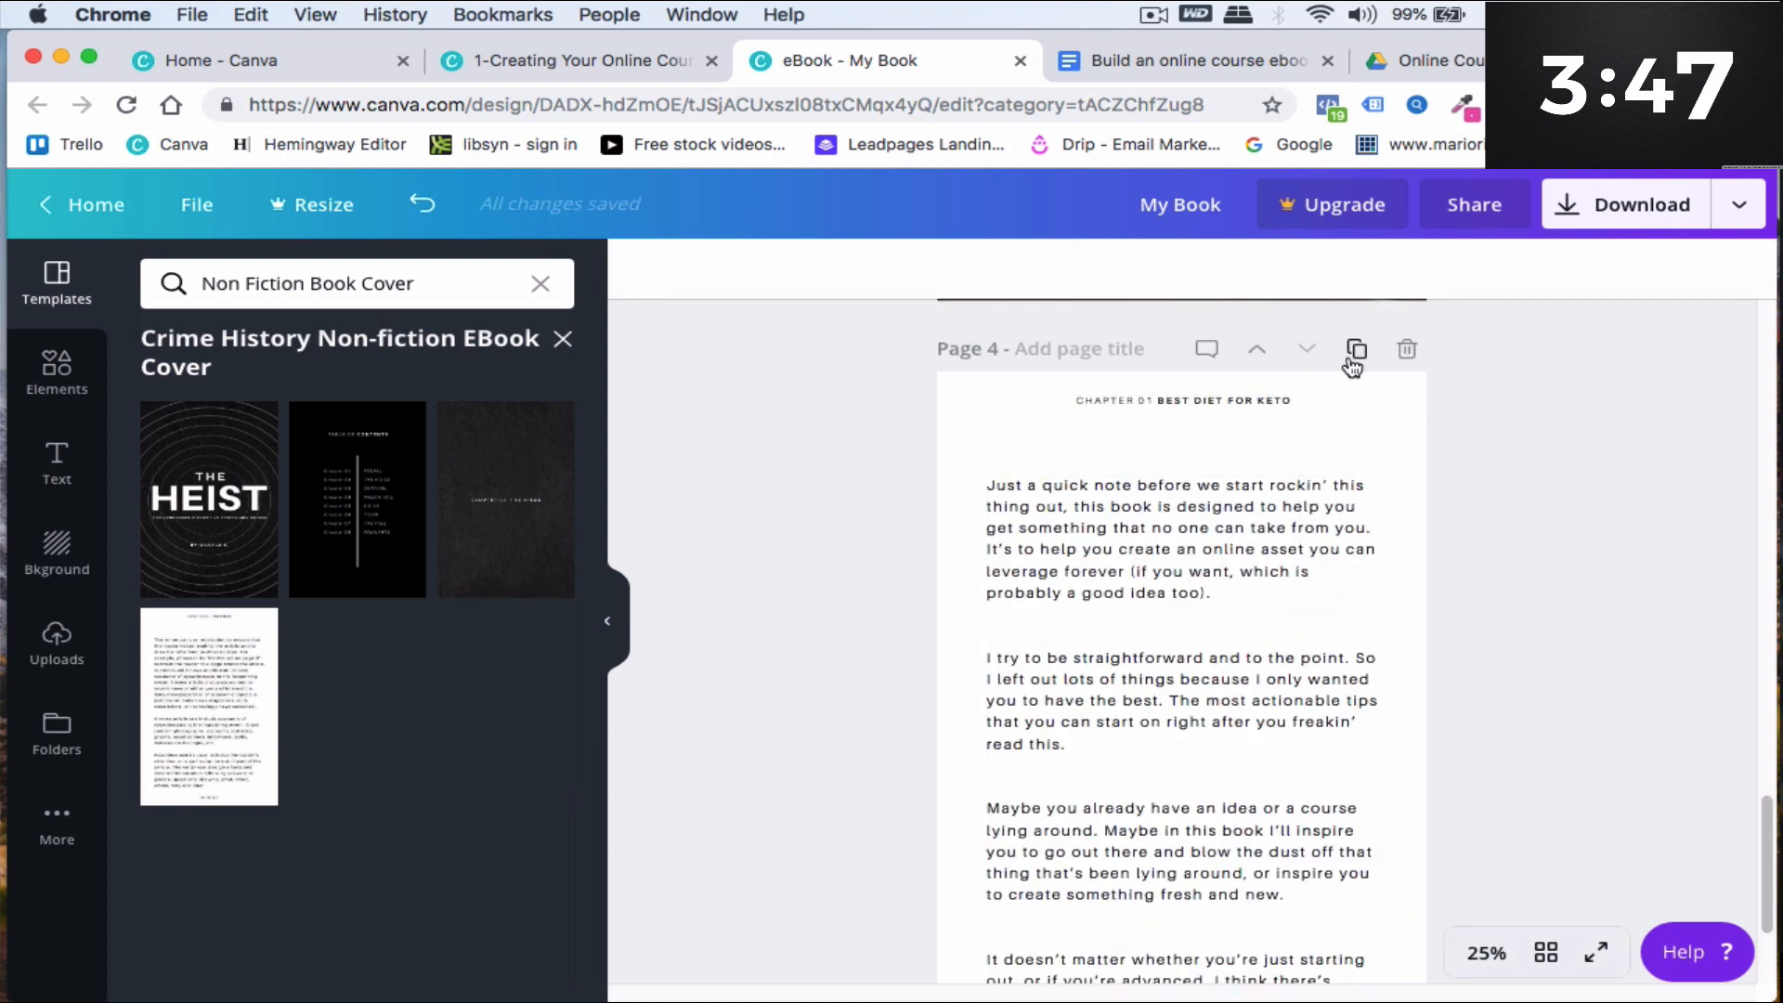
- Duplicate page 4
scroll(1262, 568, "down", 2)
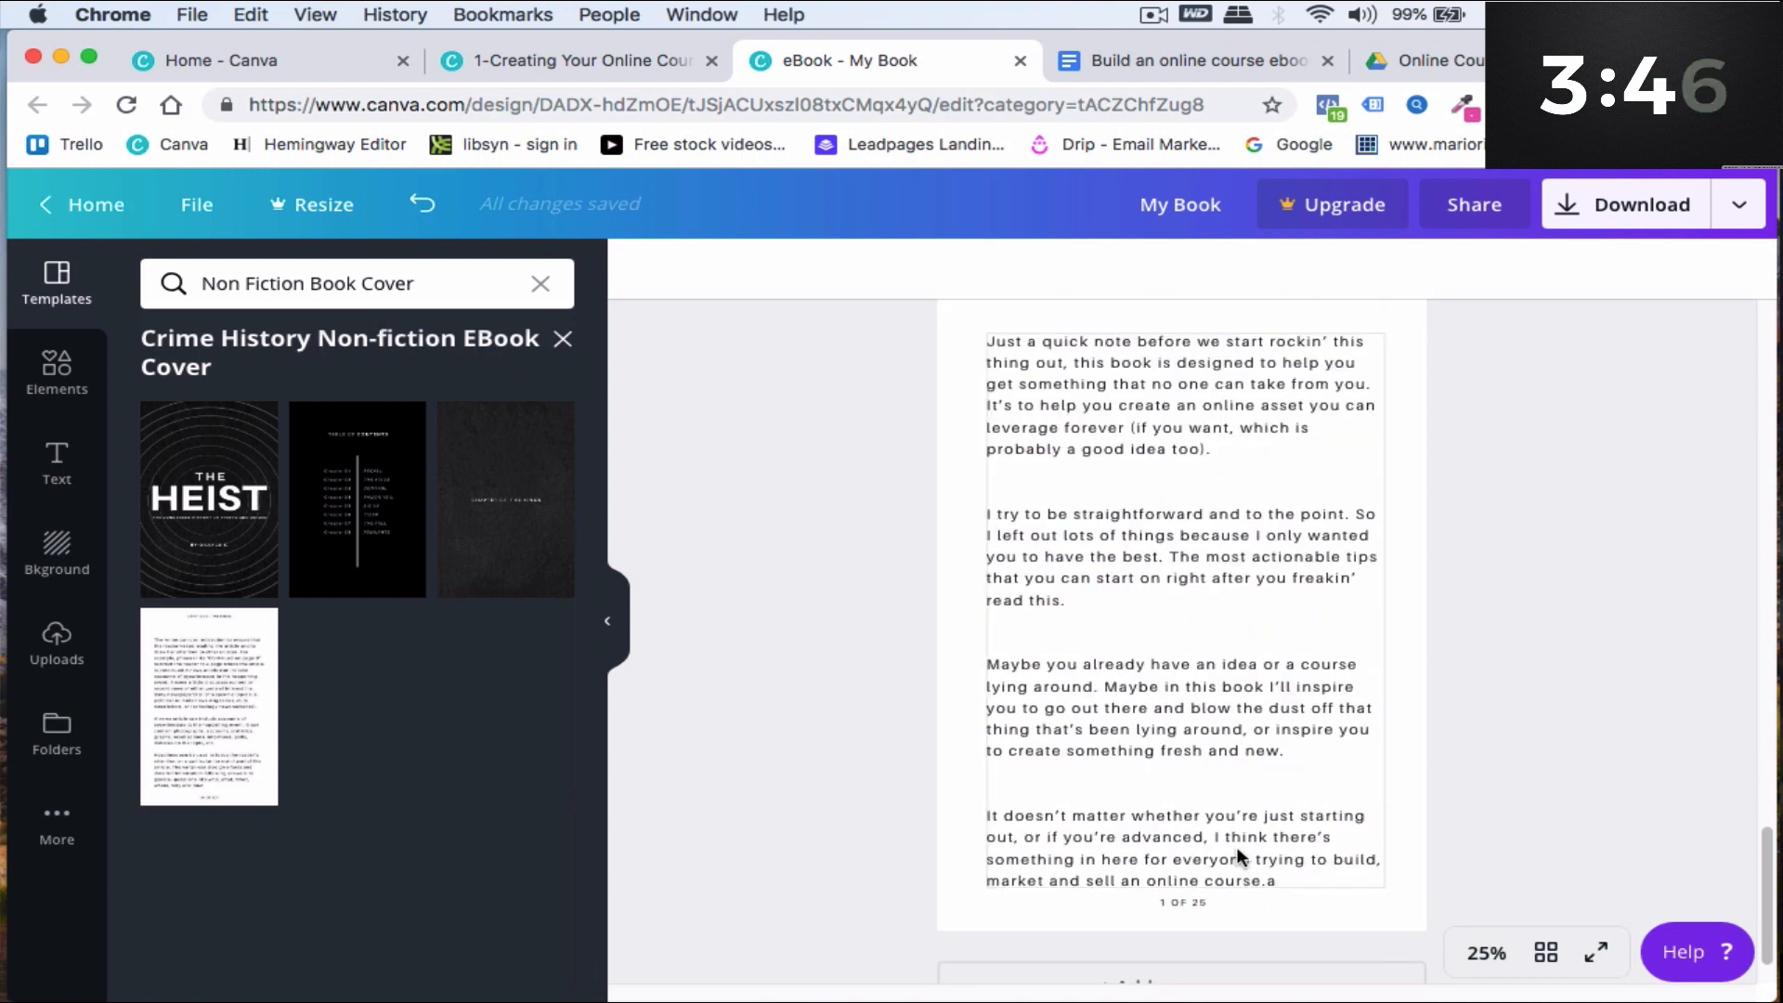
scroll(1306, 594, "up", 3)
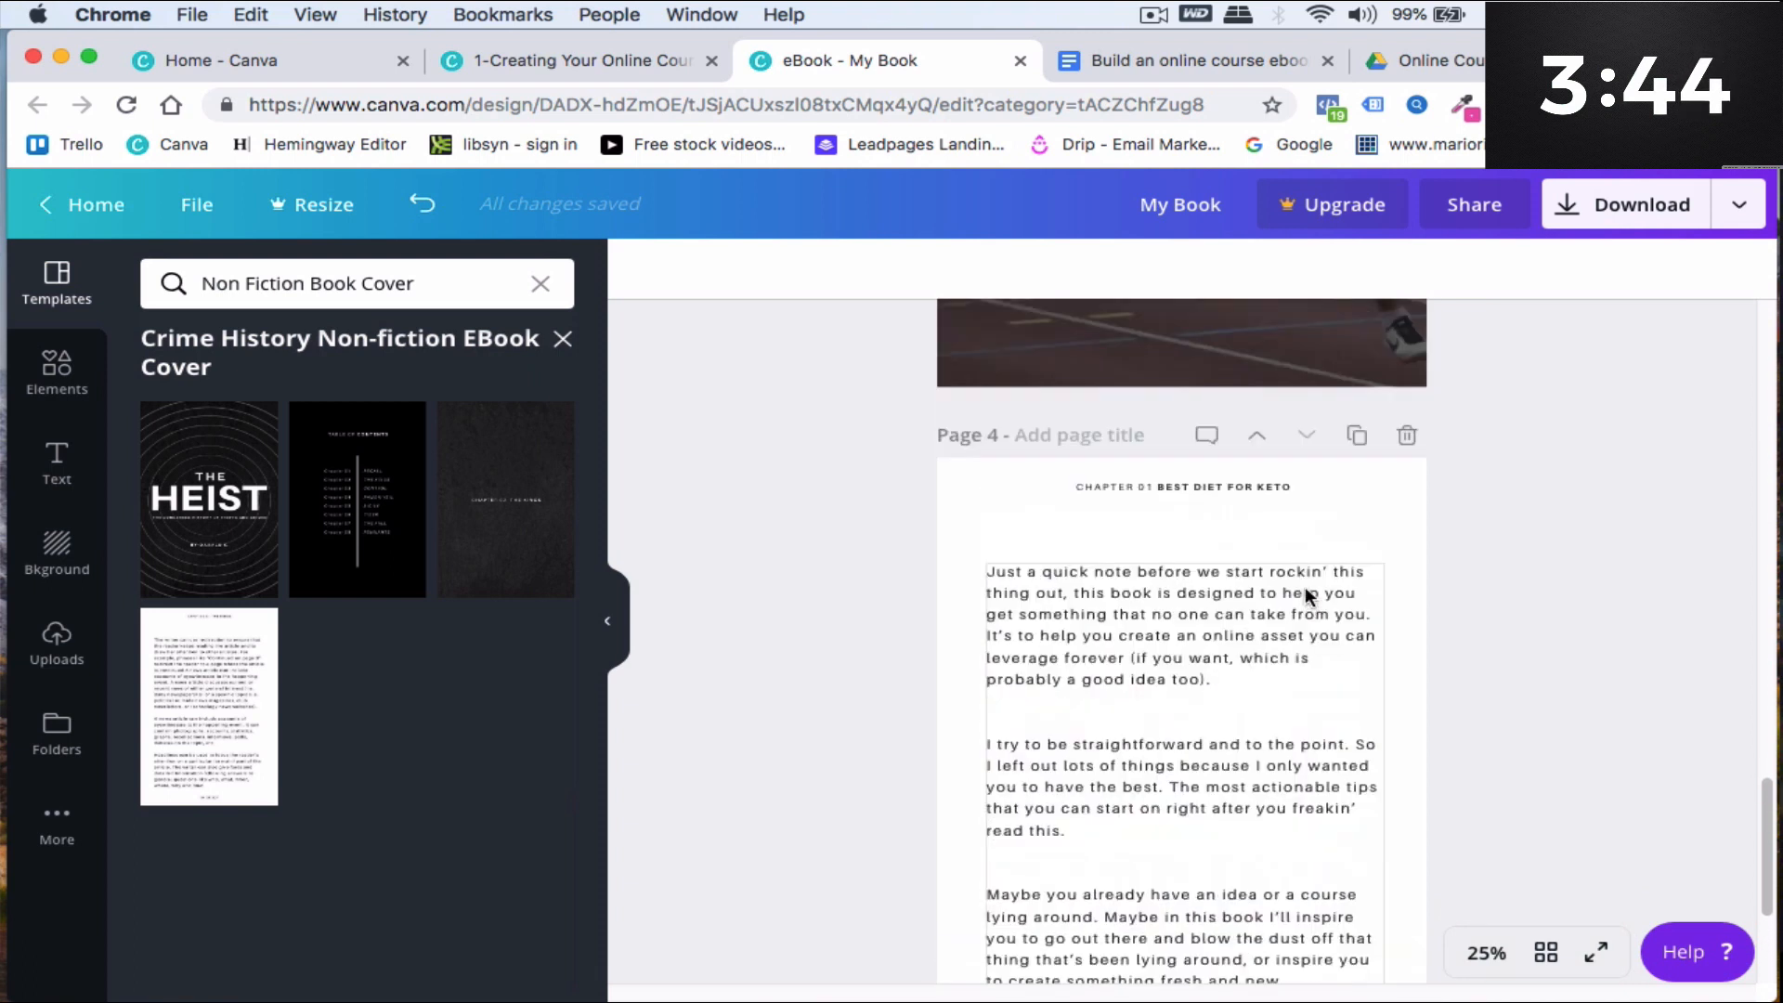
left_click(1358, 430)
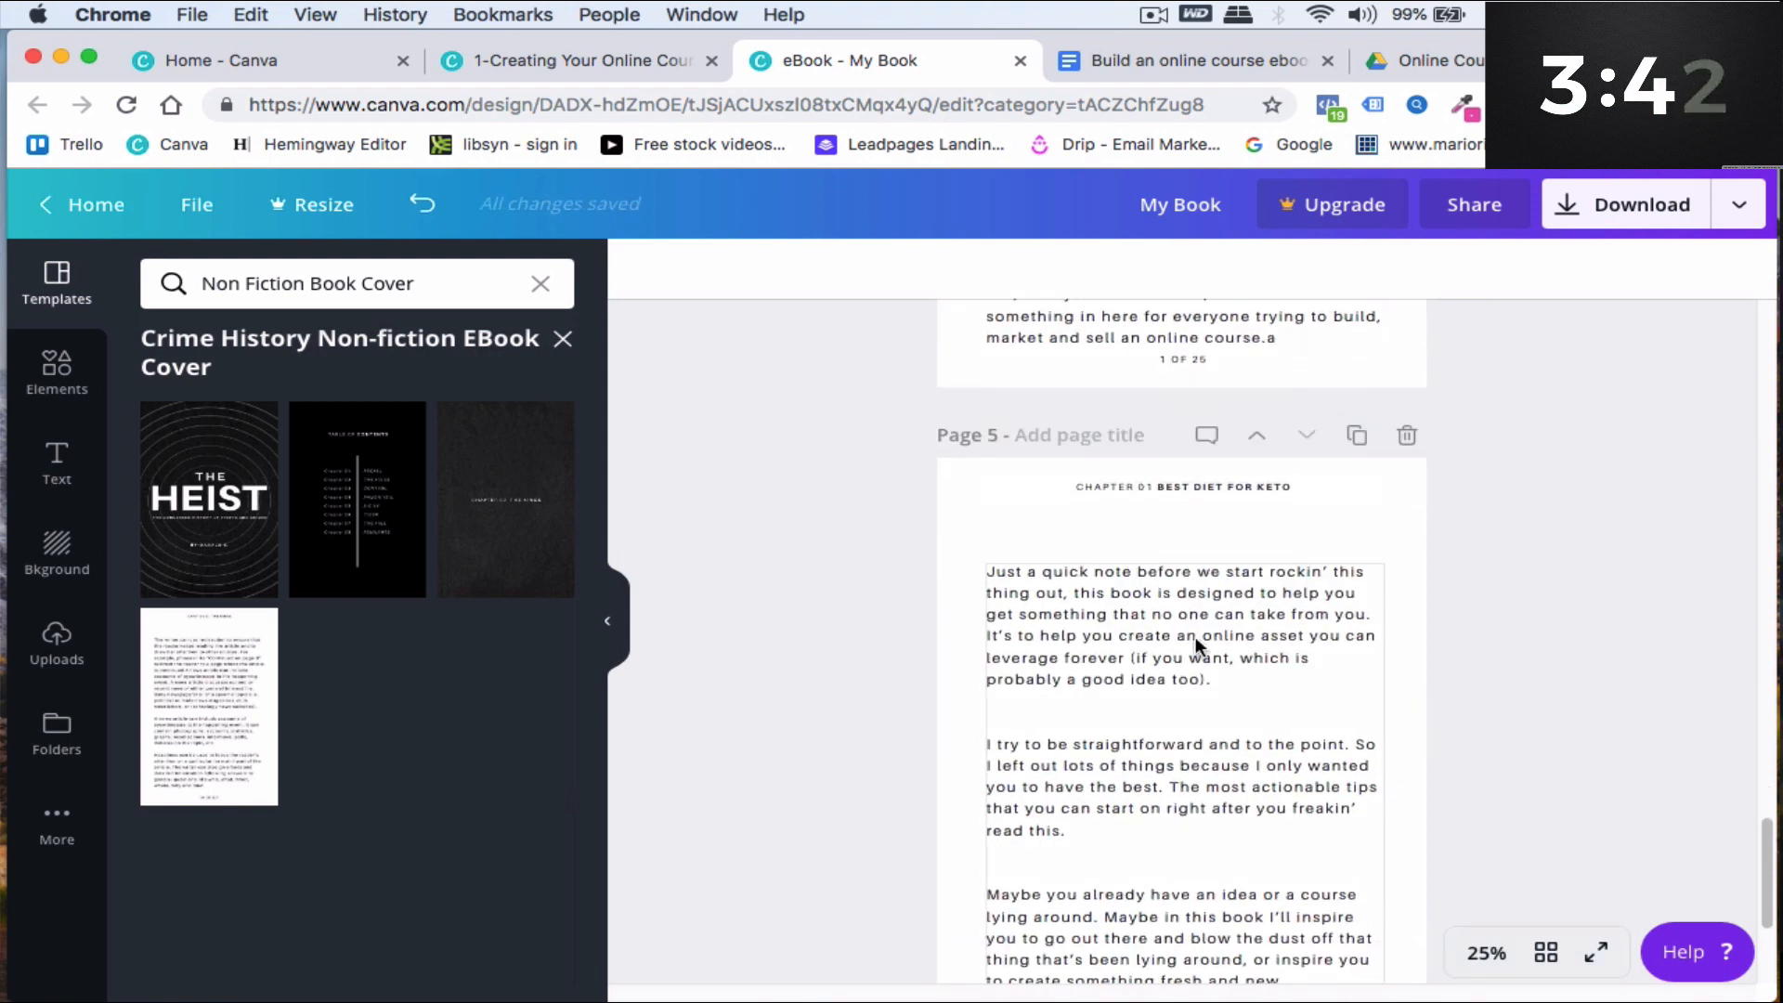
- Replace the duplicated page 5's body text with the copied section text
scroll(1200, 607, "down", 4)
left_click(1160, 833)
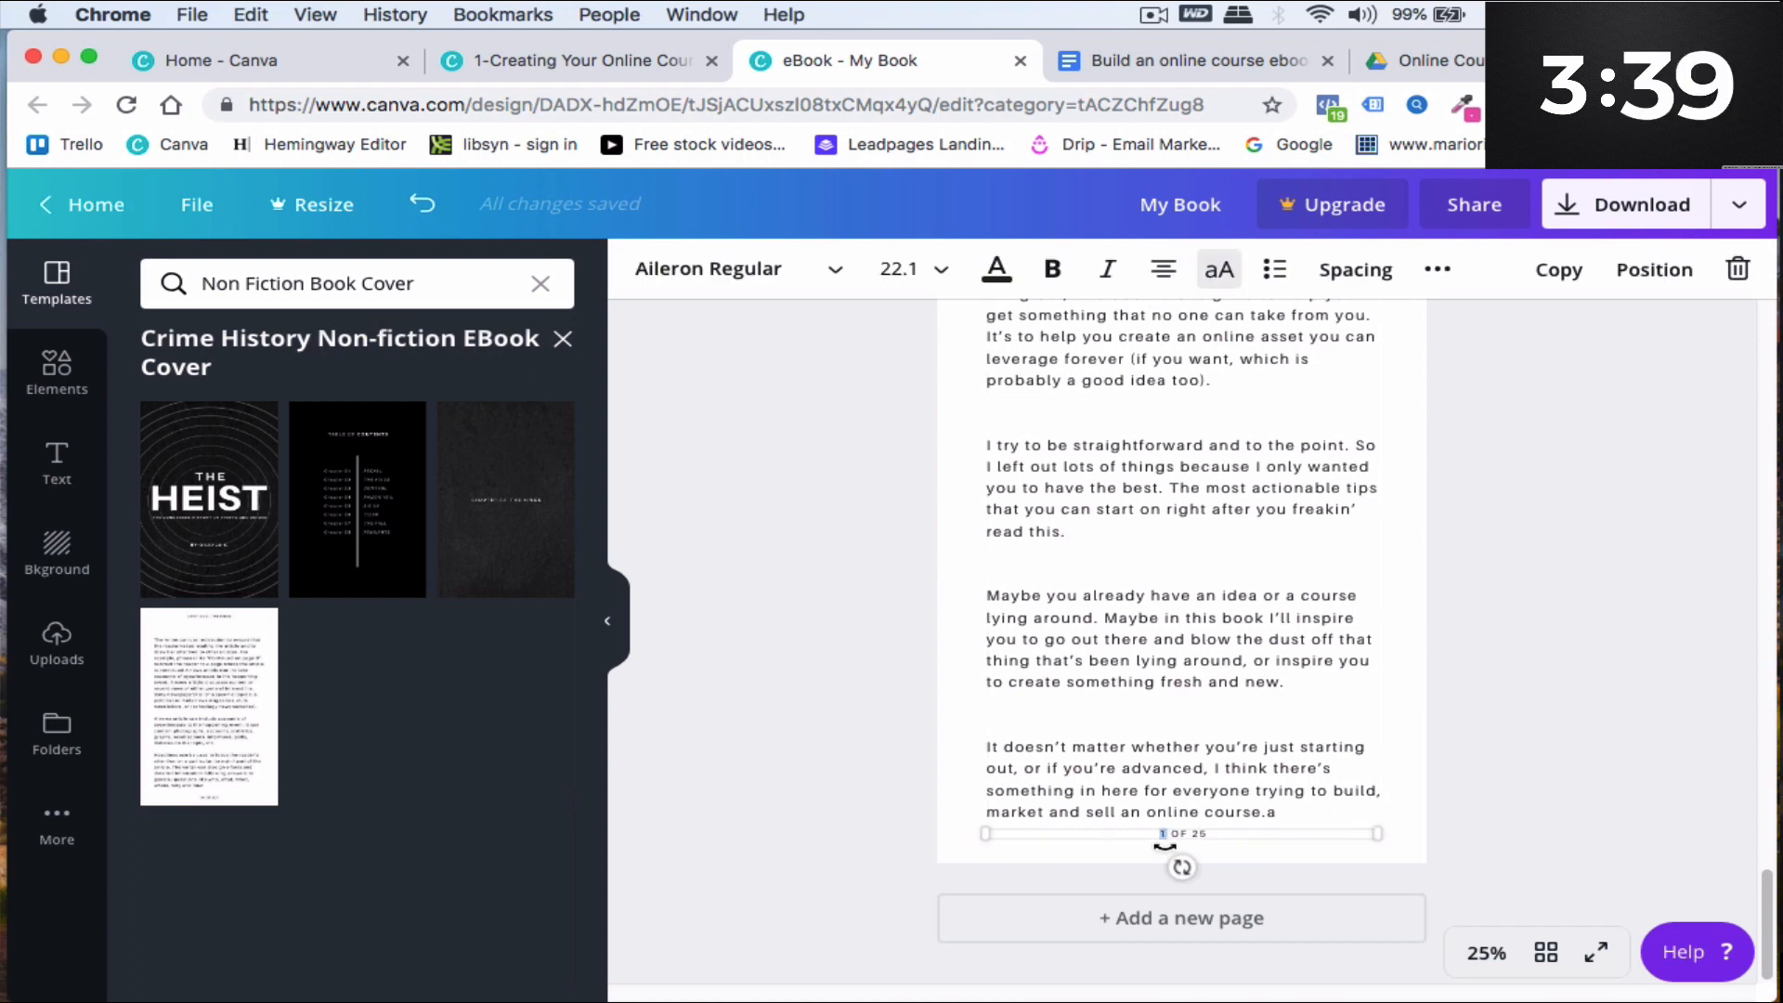
left_click(1238, 746)
scroll(1125, 520, "up", 4)
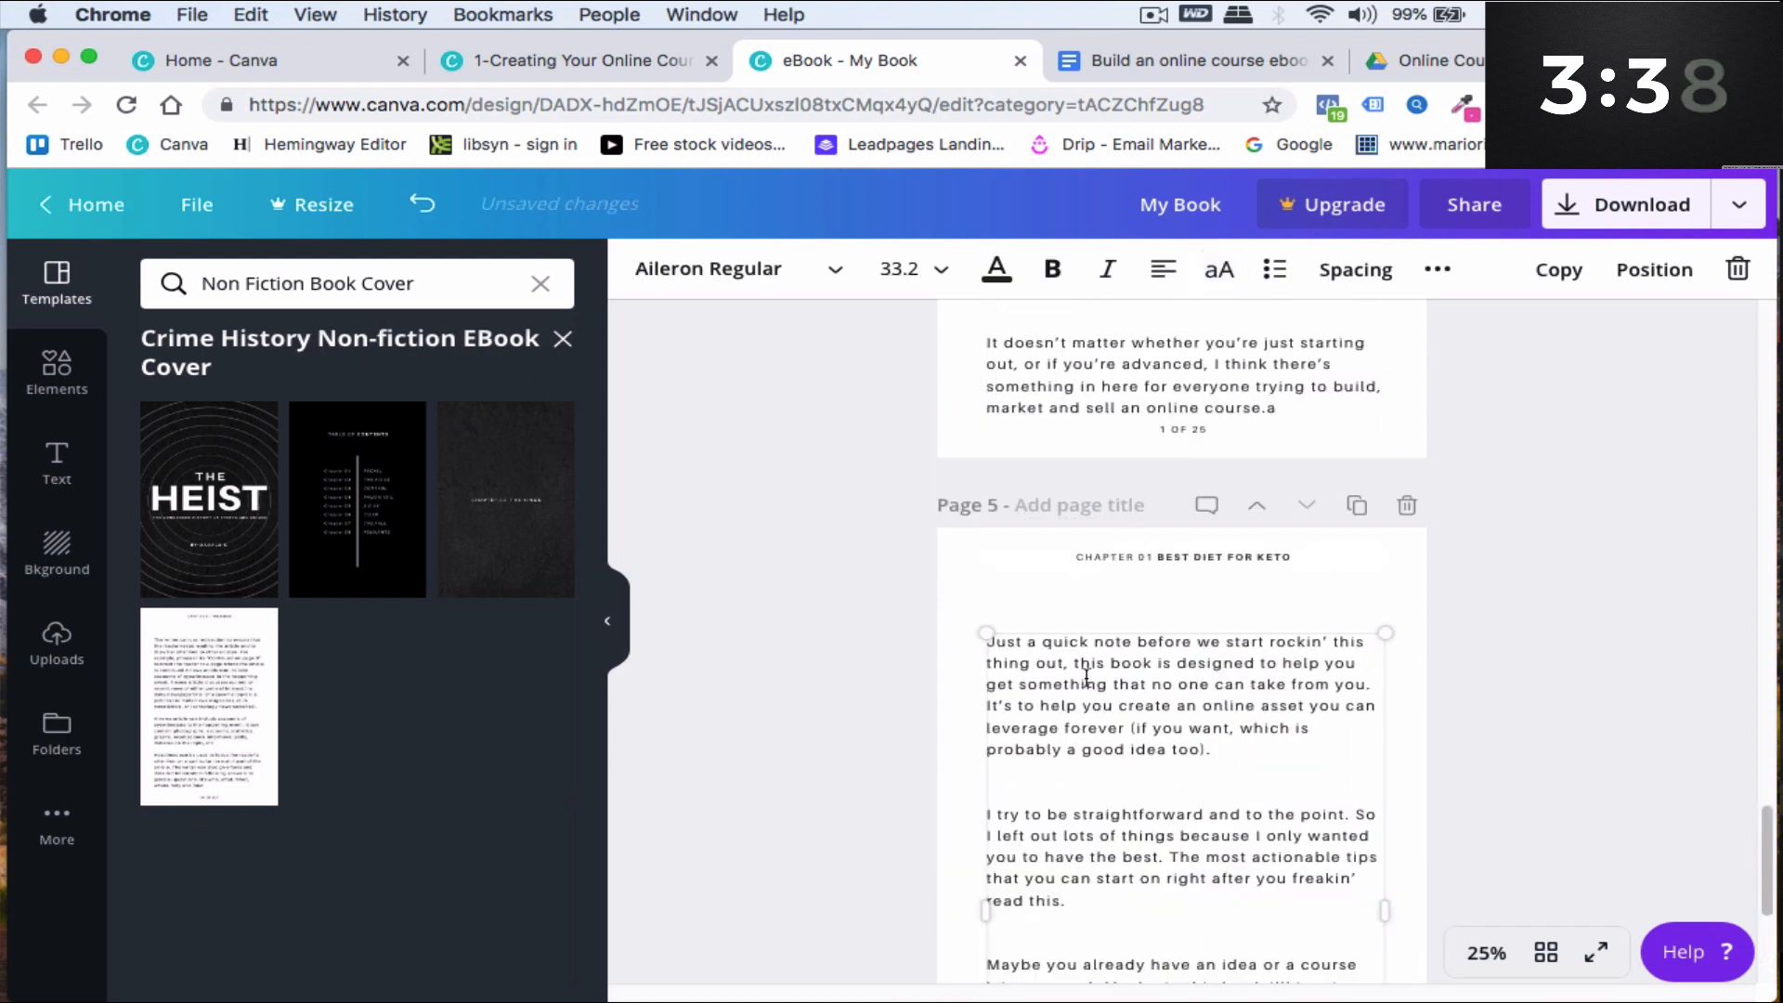
left_click(1012, 676)
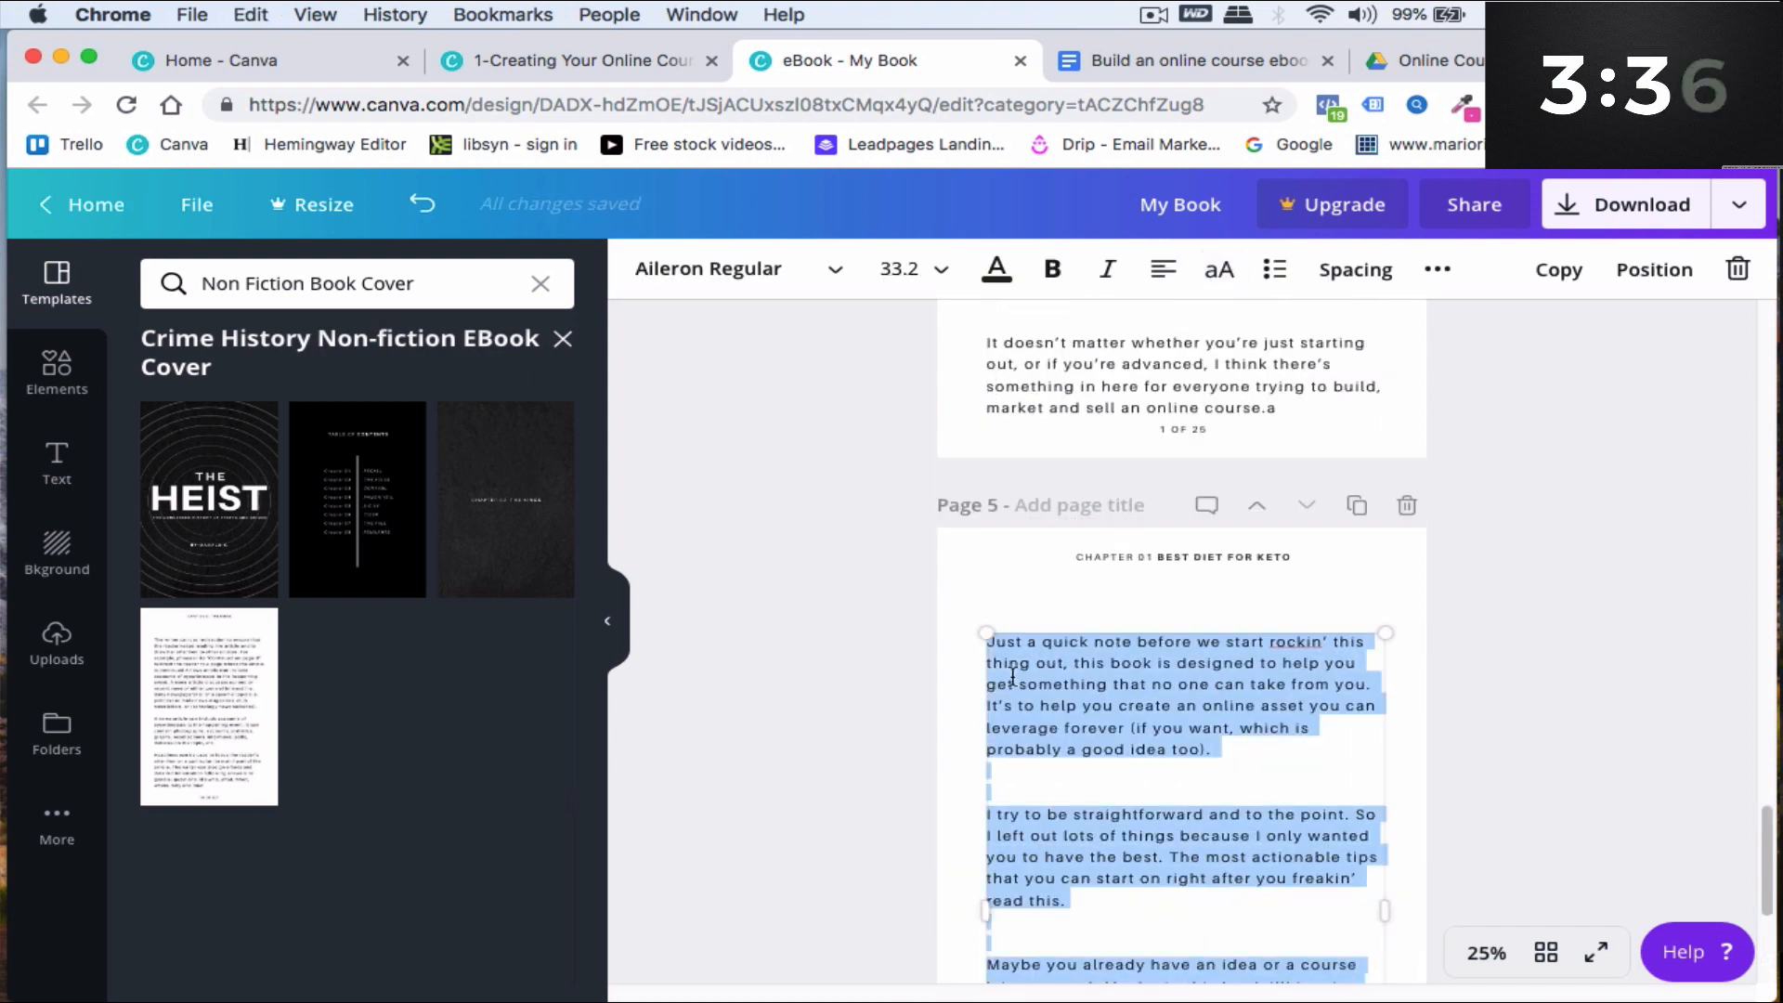
scroll(1098, 708, "down", 2)
right_click(1090, 513)
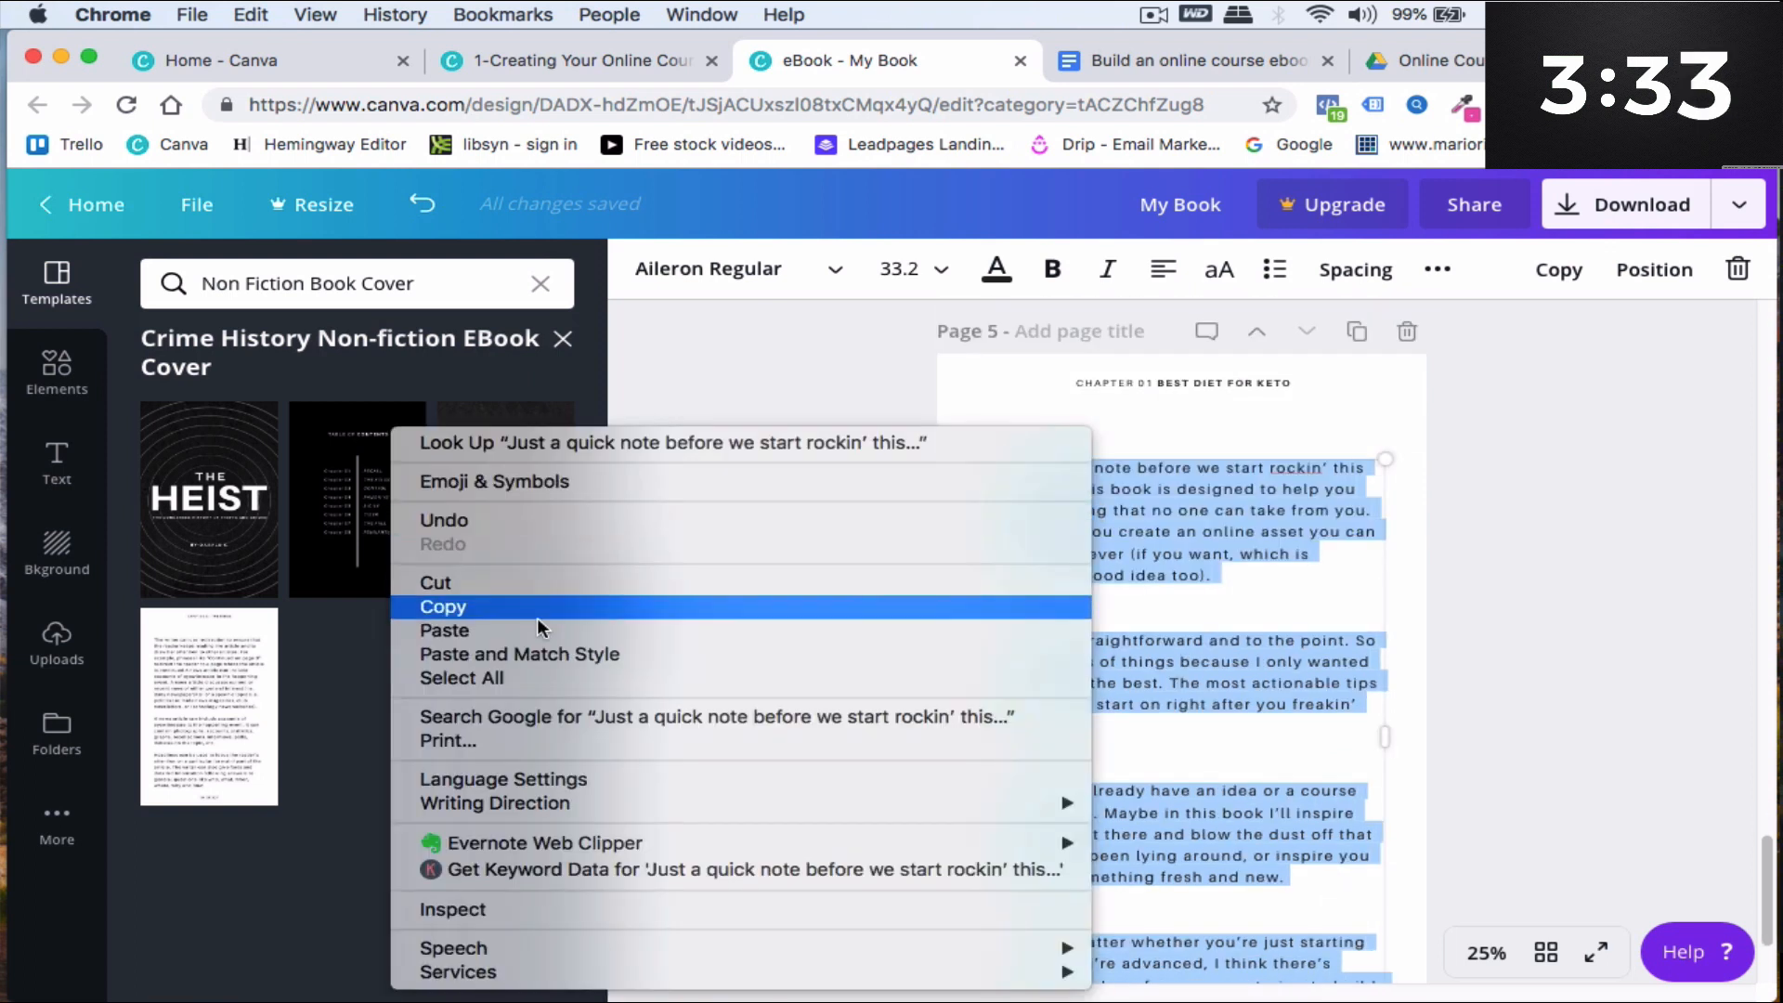
left_click(527, 654)
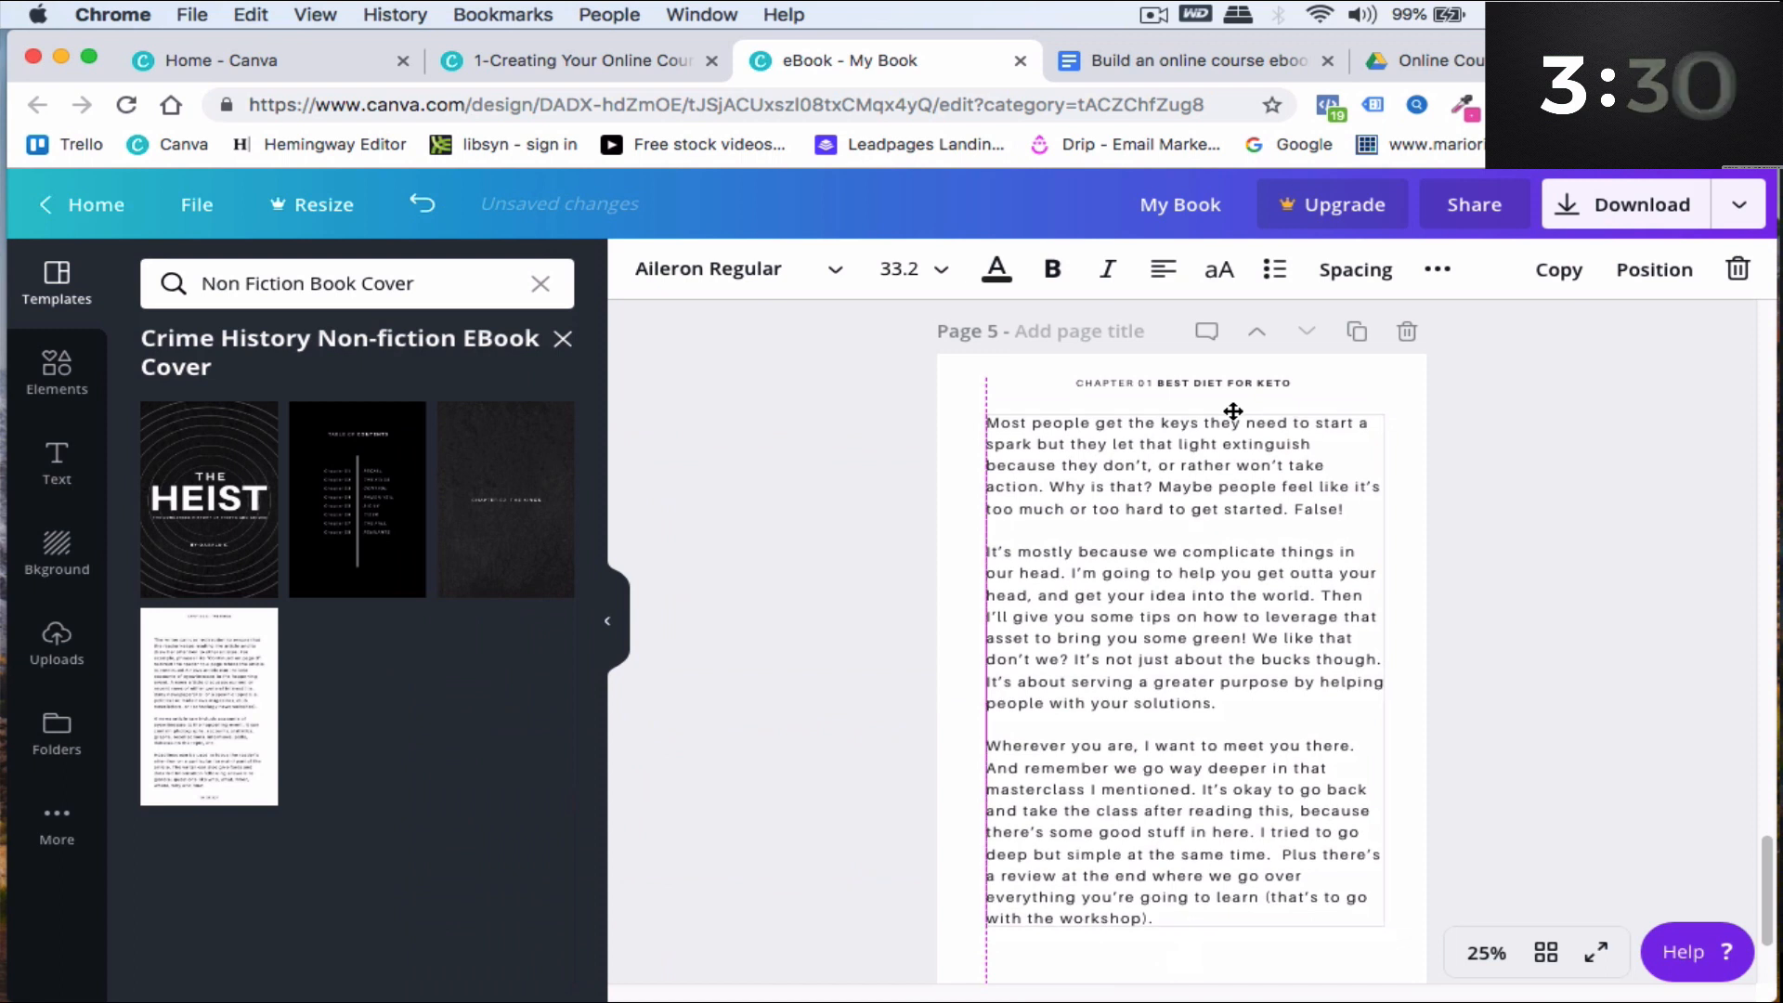
- Set the table of contents page background to the dark blue brand colour
scroll(1250, 511, "down", 2)
scroll(1250, 510, "down", 1)
left_click(1220, 780)
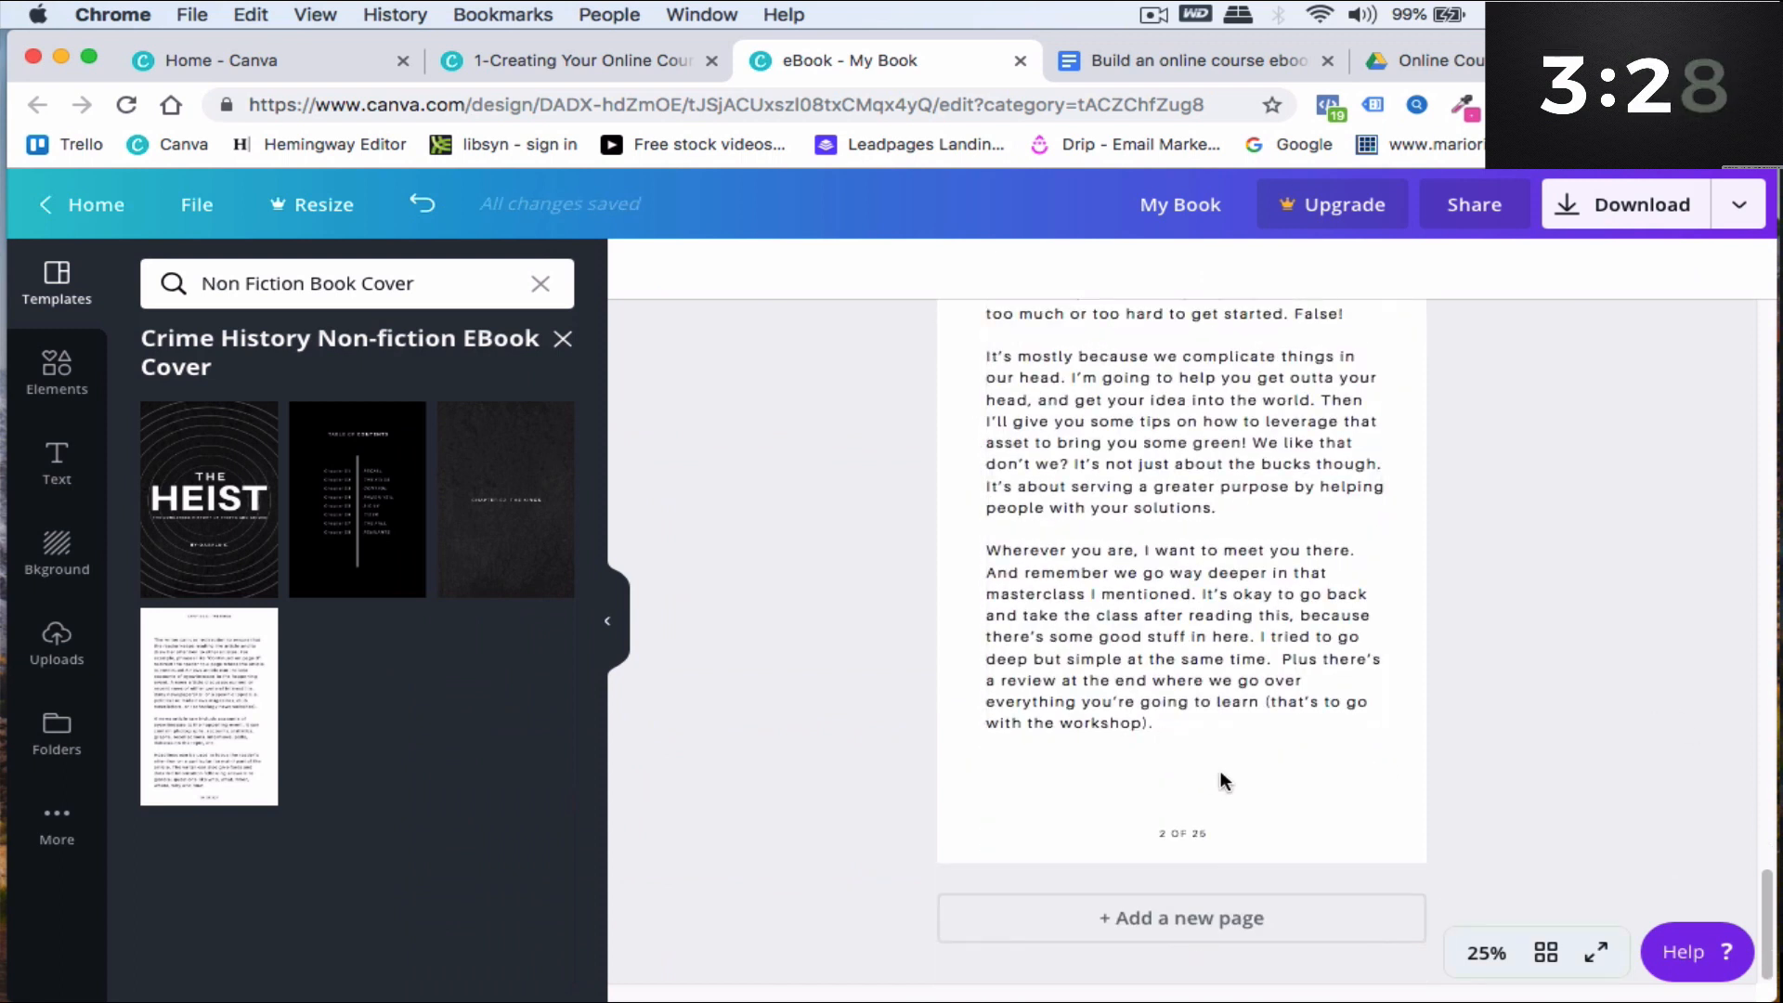
scroll(1067, 588, "up", 10)
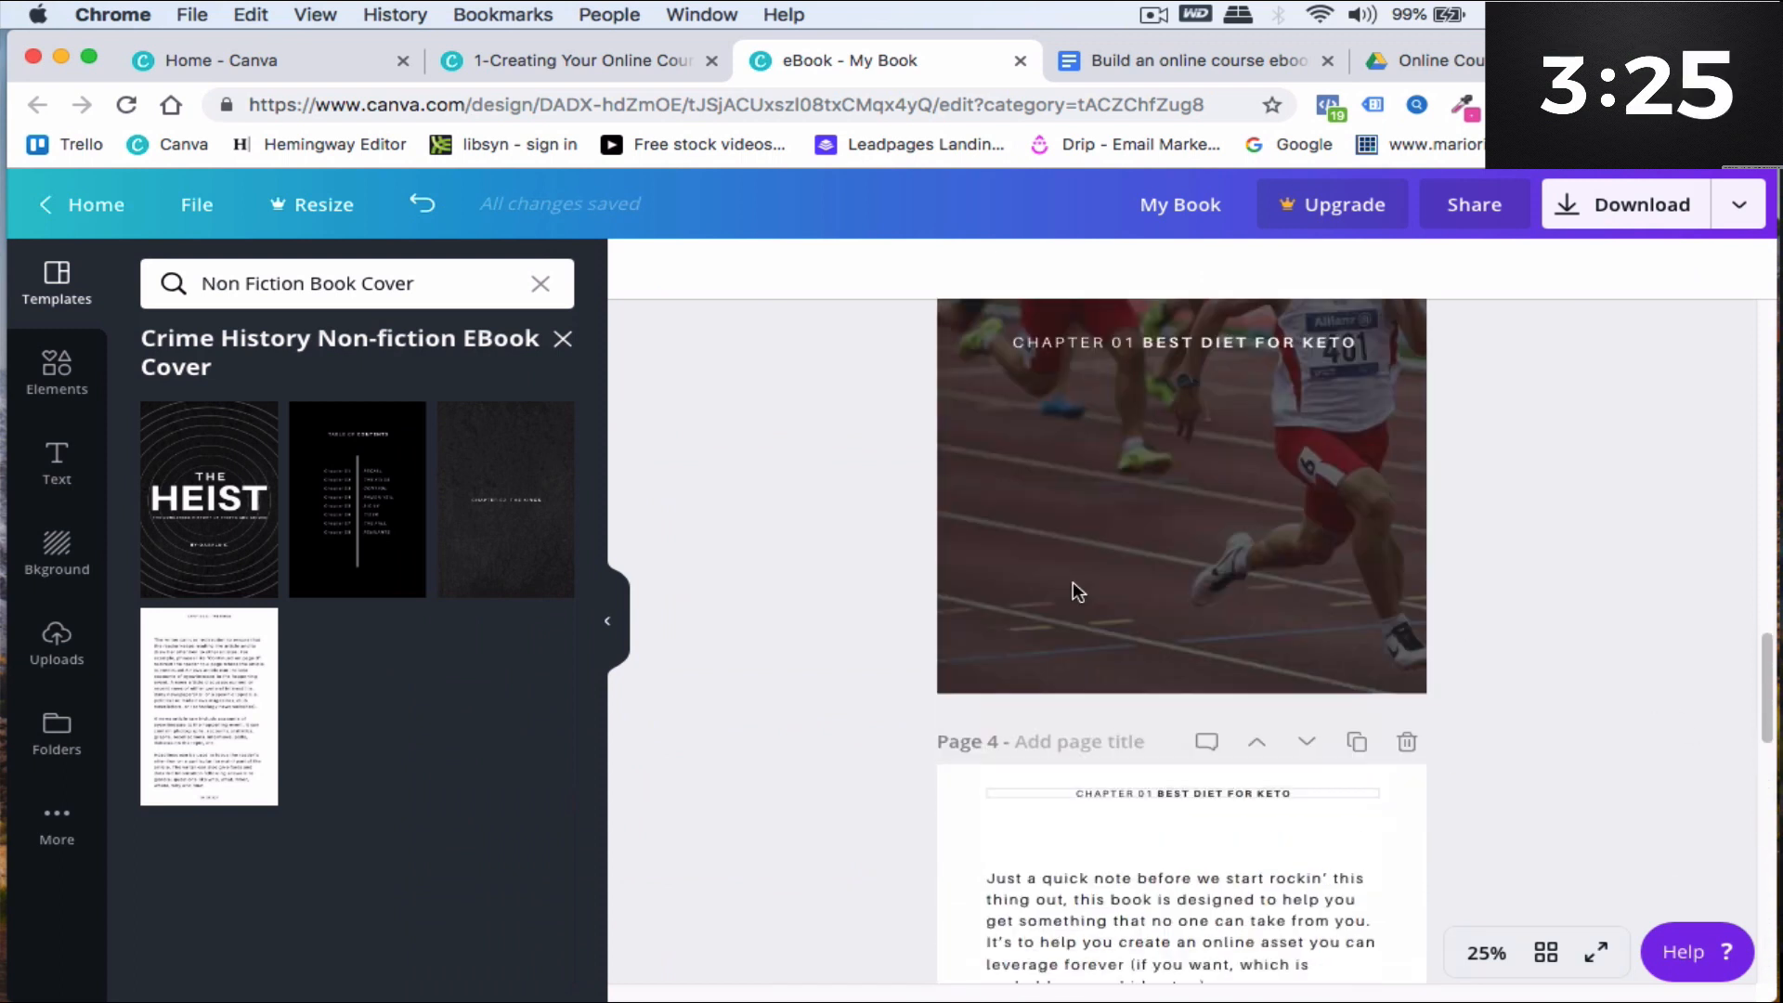
scroll(1114, 585, "up", 5)
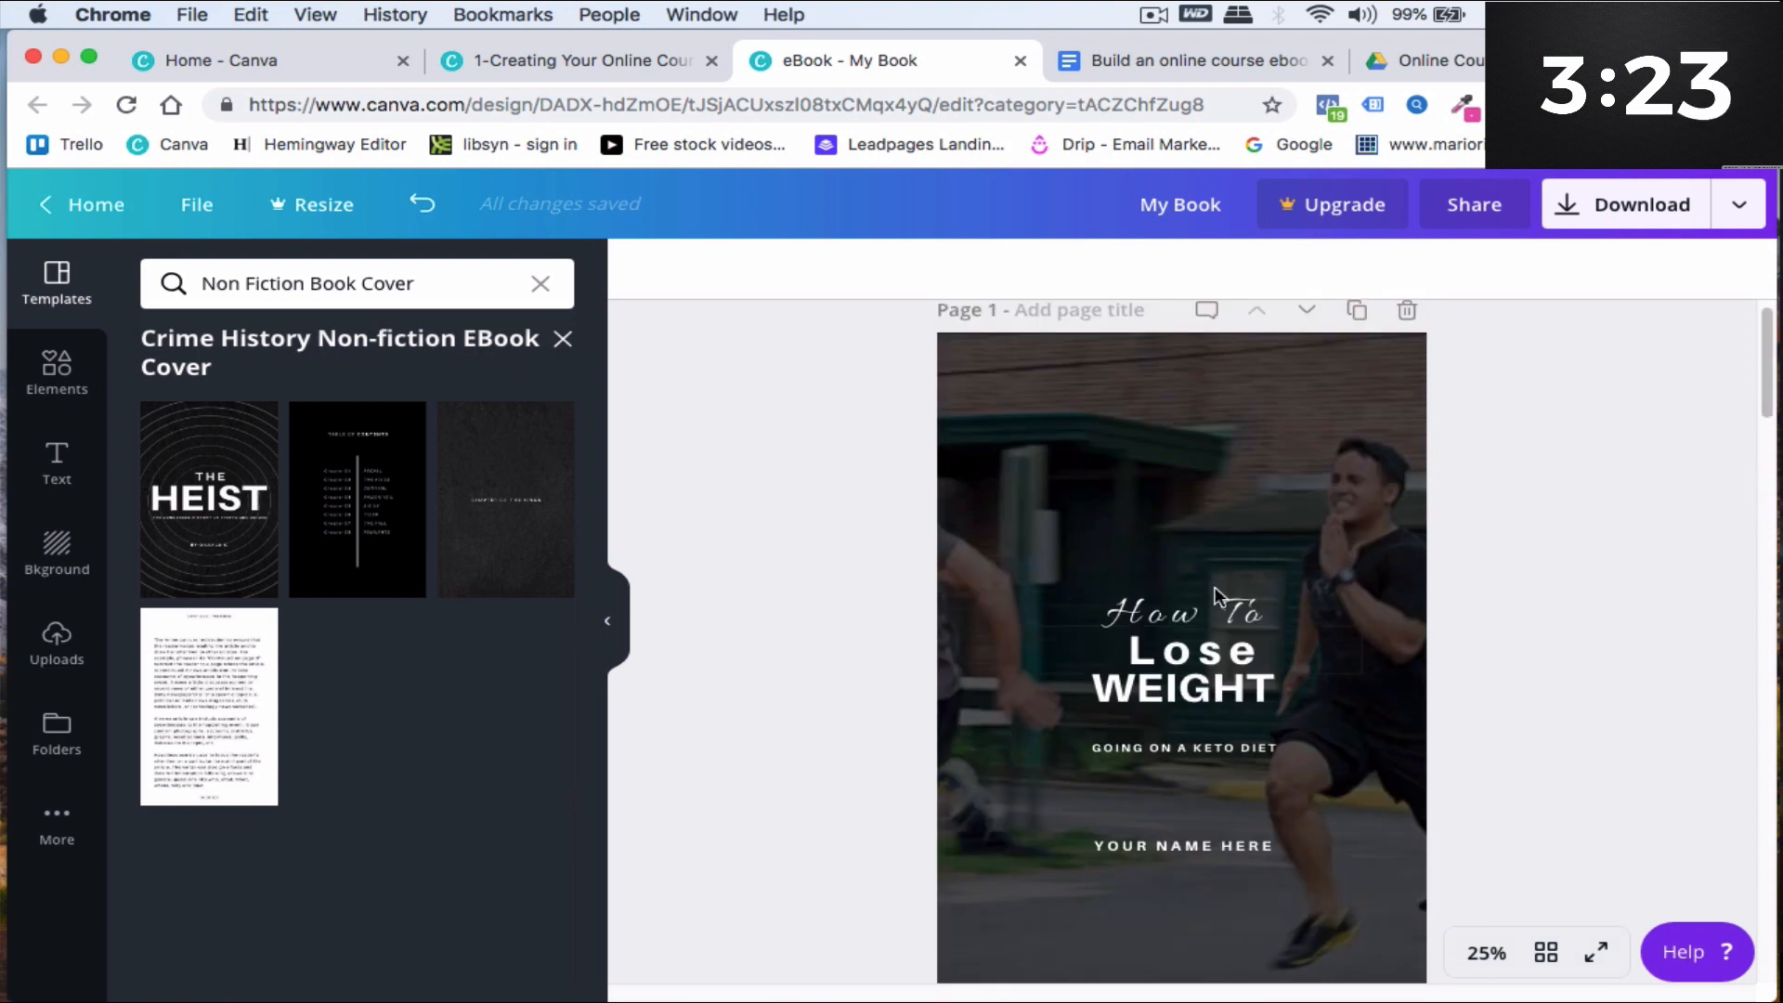
scroll(1207, 630, "down", 5)
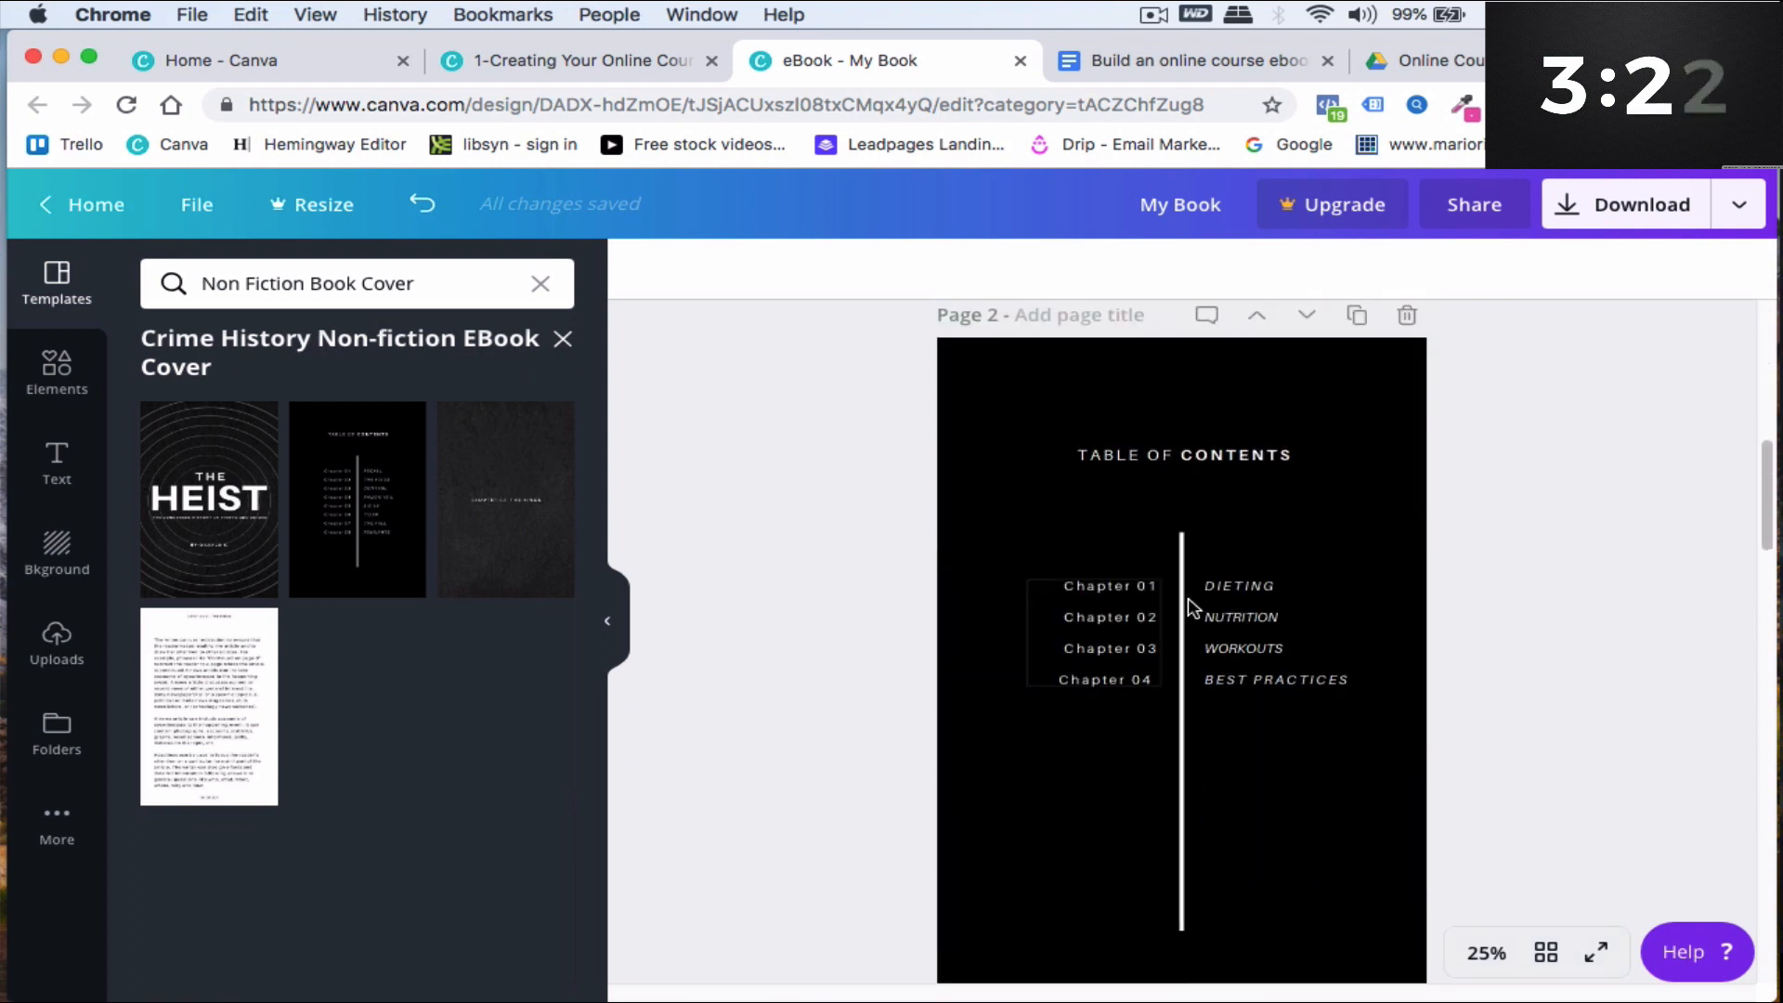
scroll(1170, 585, "down", 1)
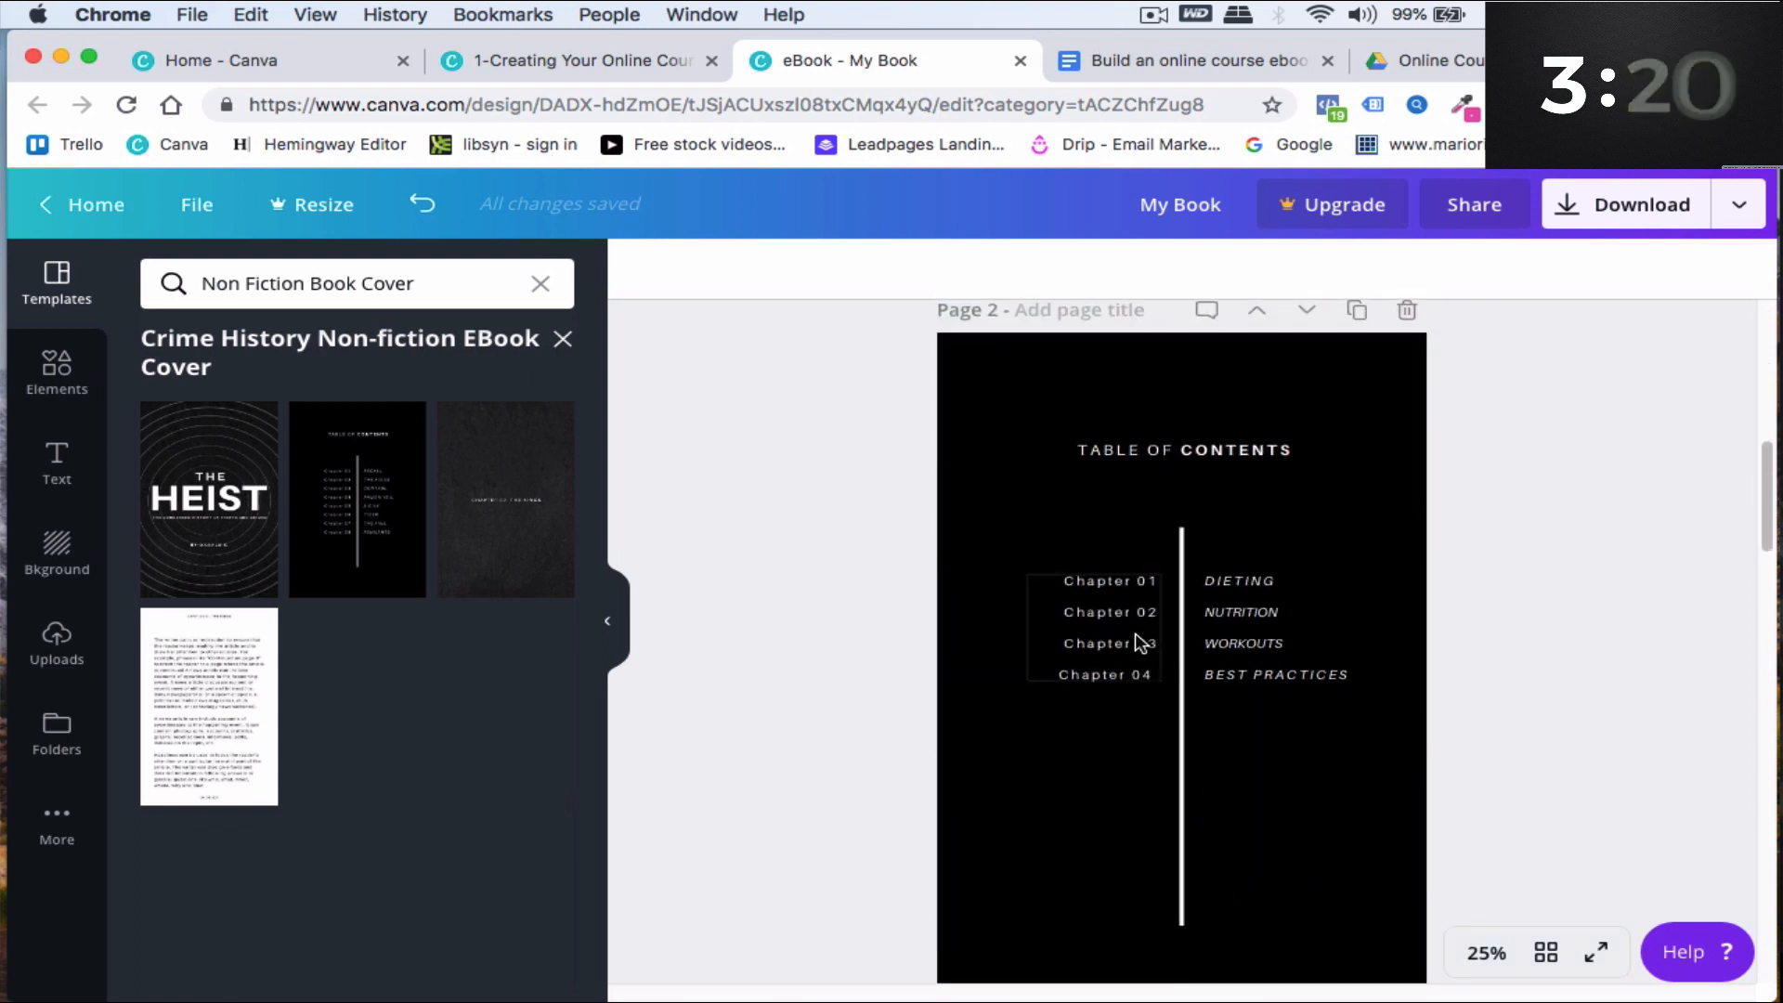
left_click(964, 647)
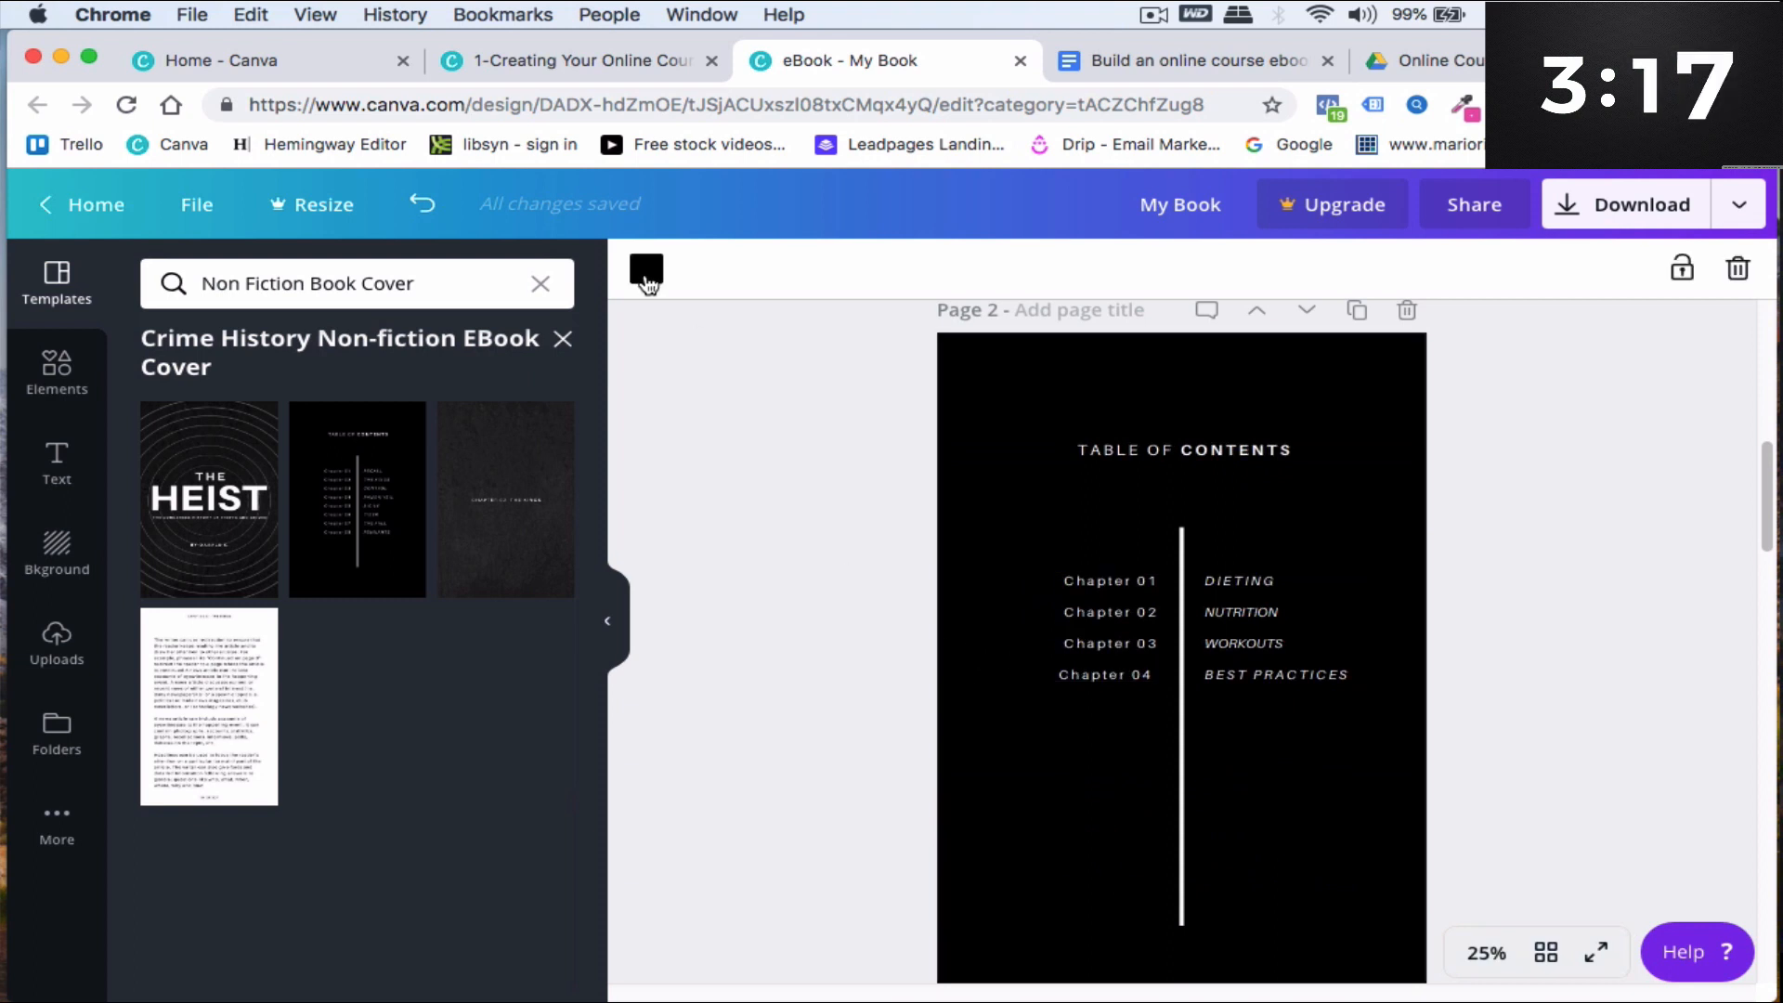
left_click(648, 269)
left_click(167, 449)
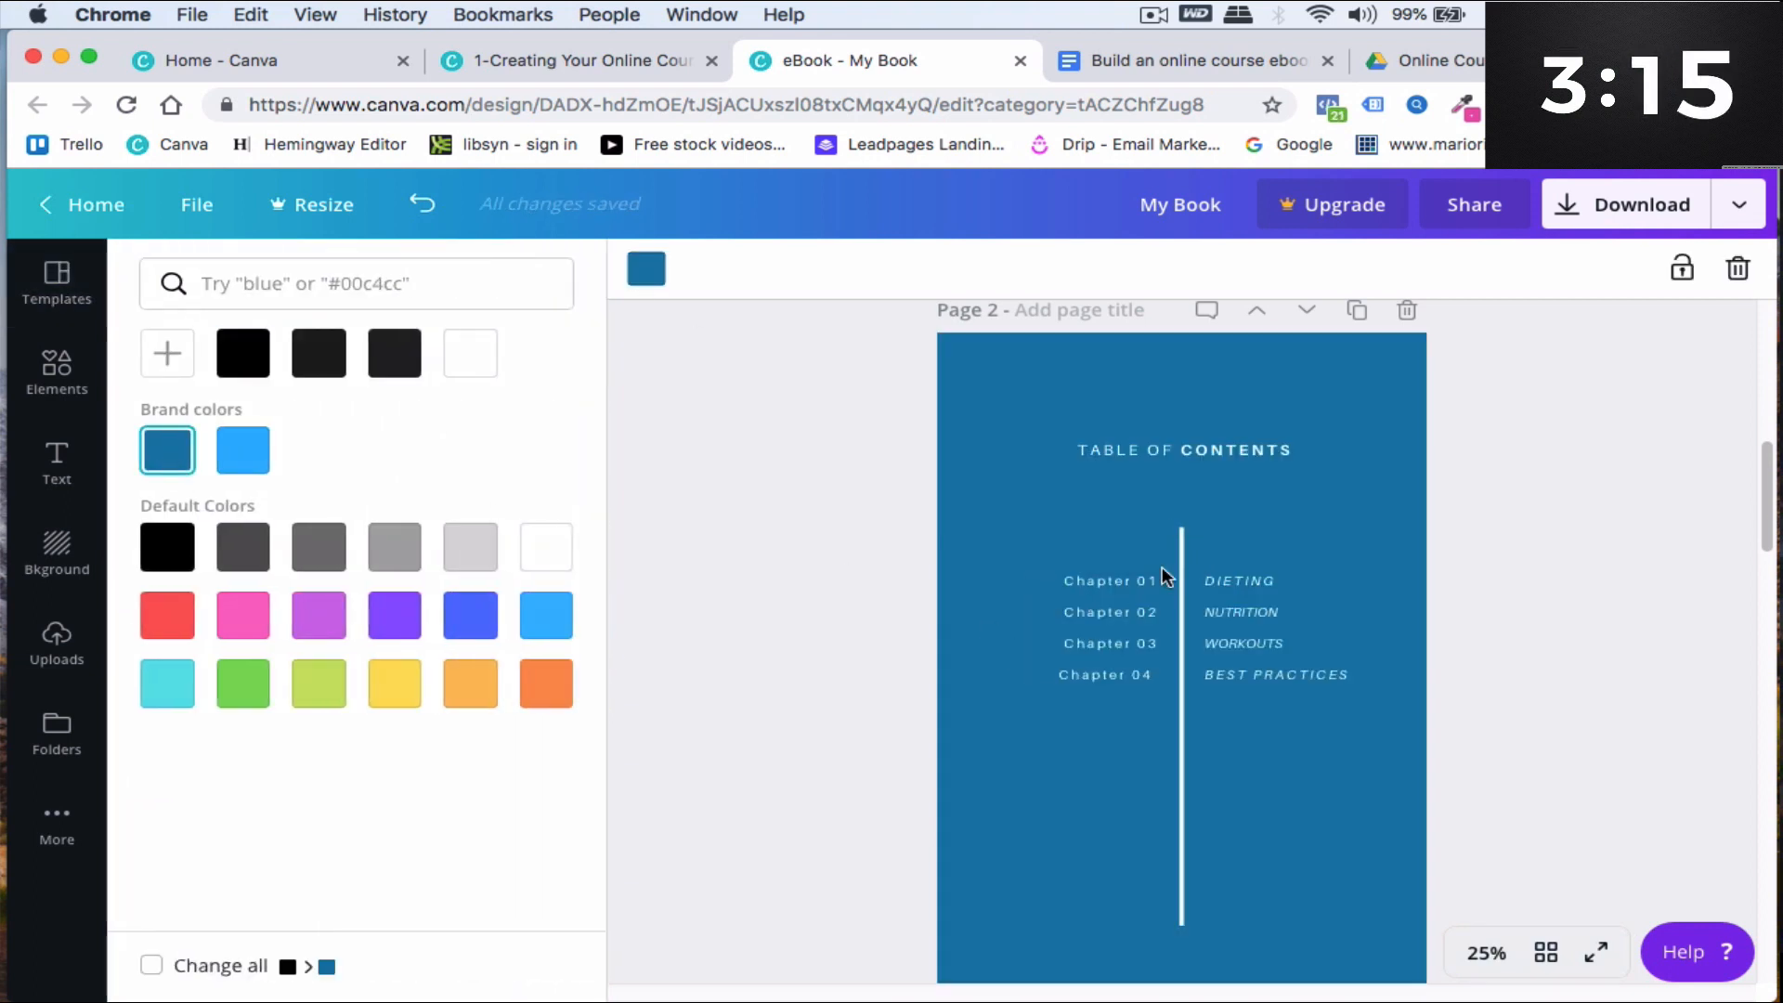
left_click(805, 487)
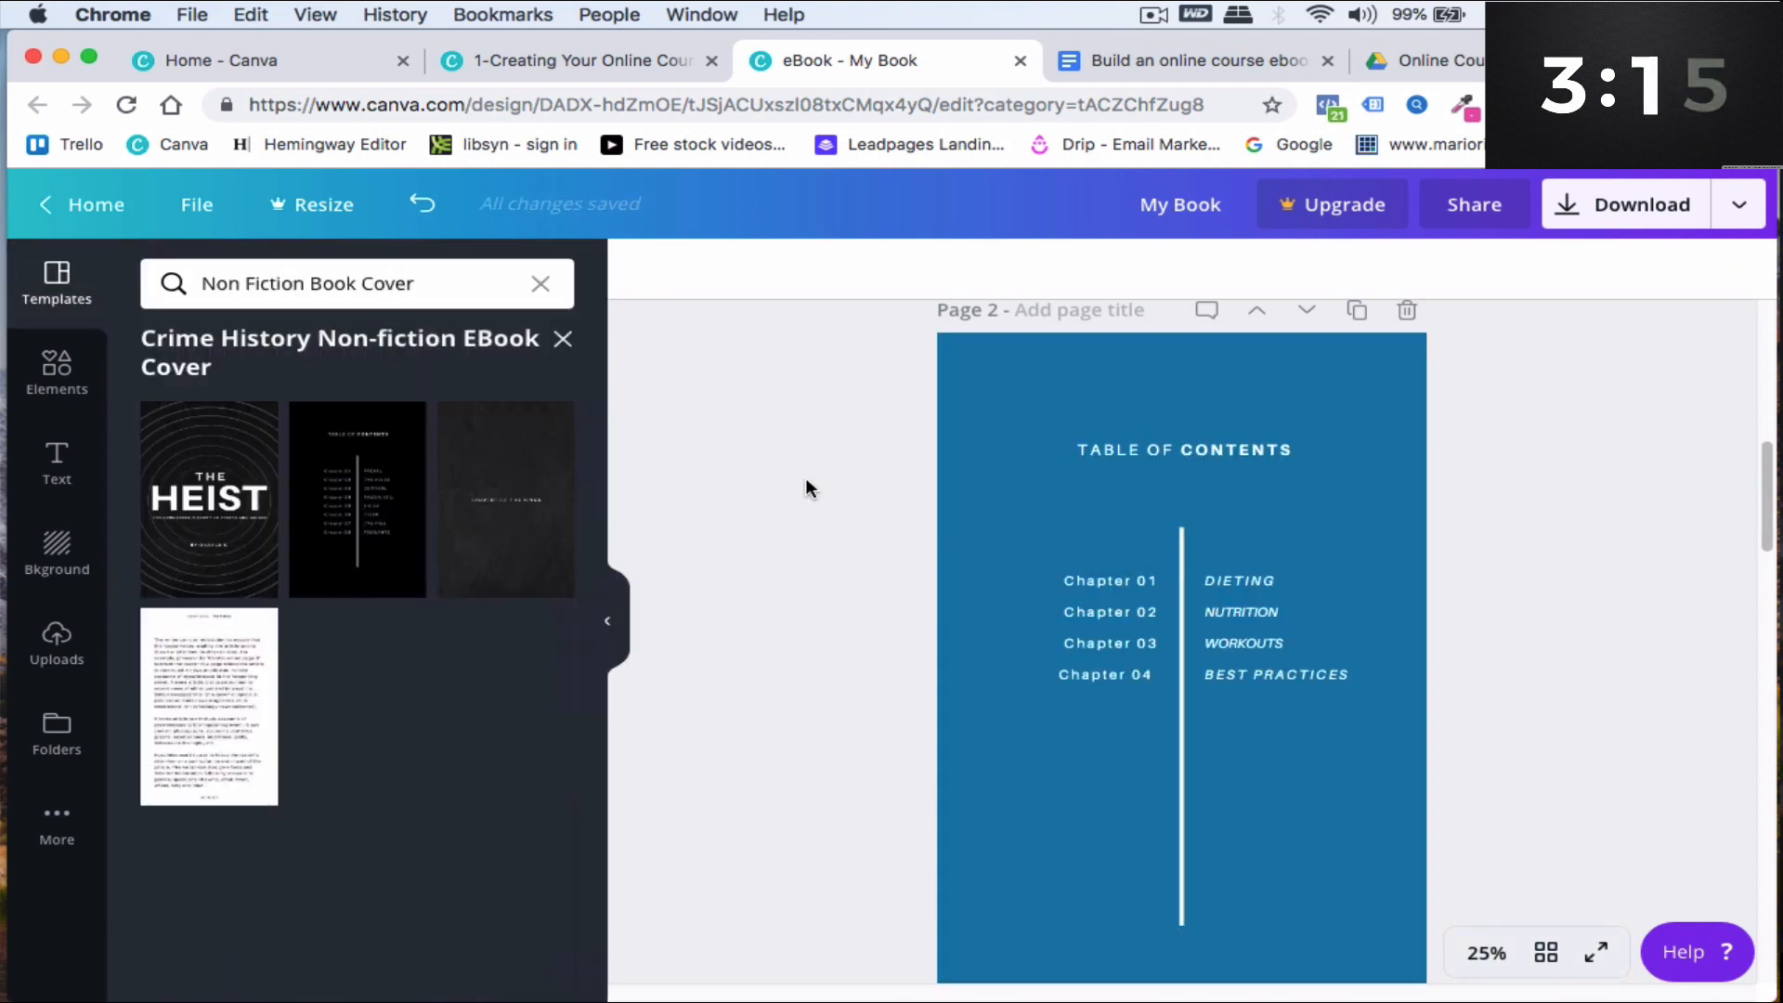
- Change the table of contents page background to the light blue default colour
left_click(983, 450)
left_click(973, 535)
left_click(648, 271)
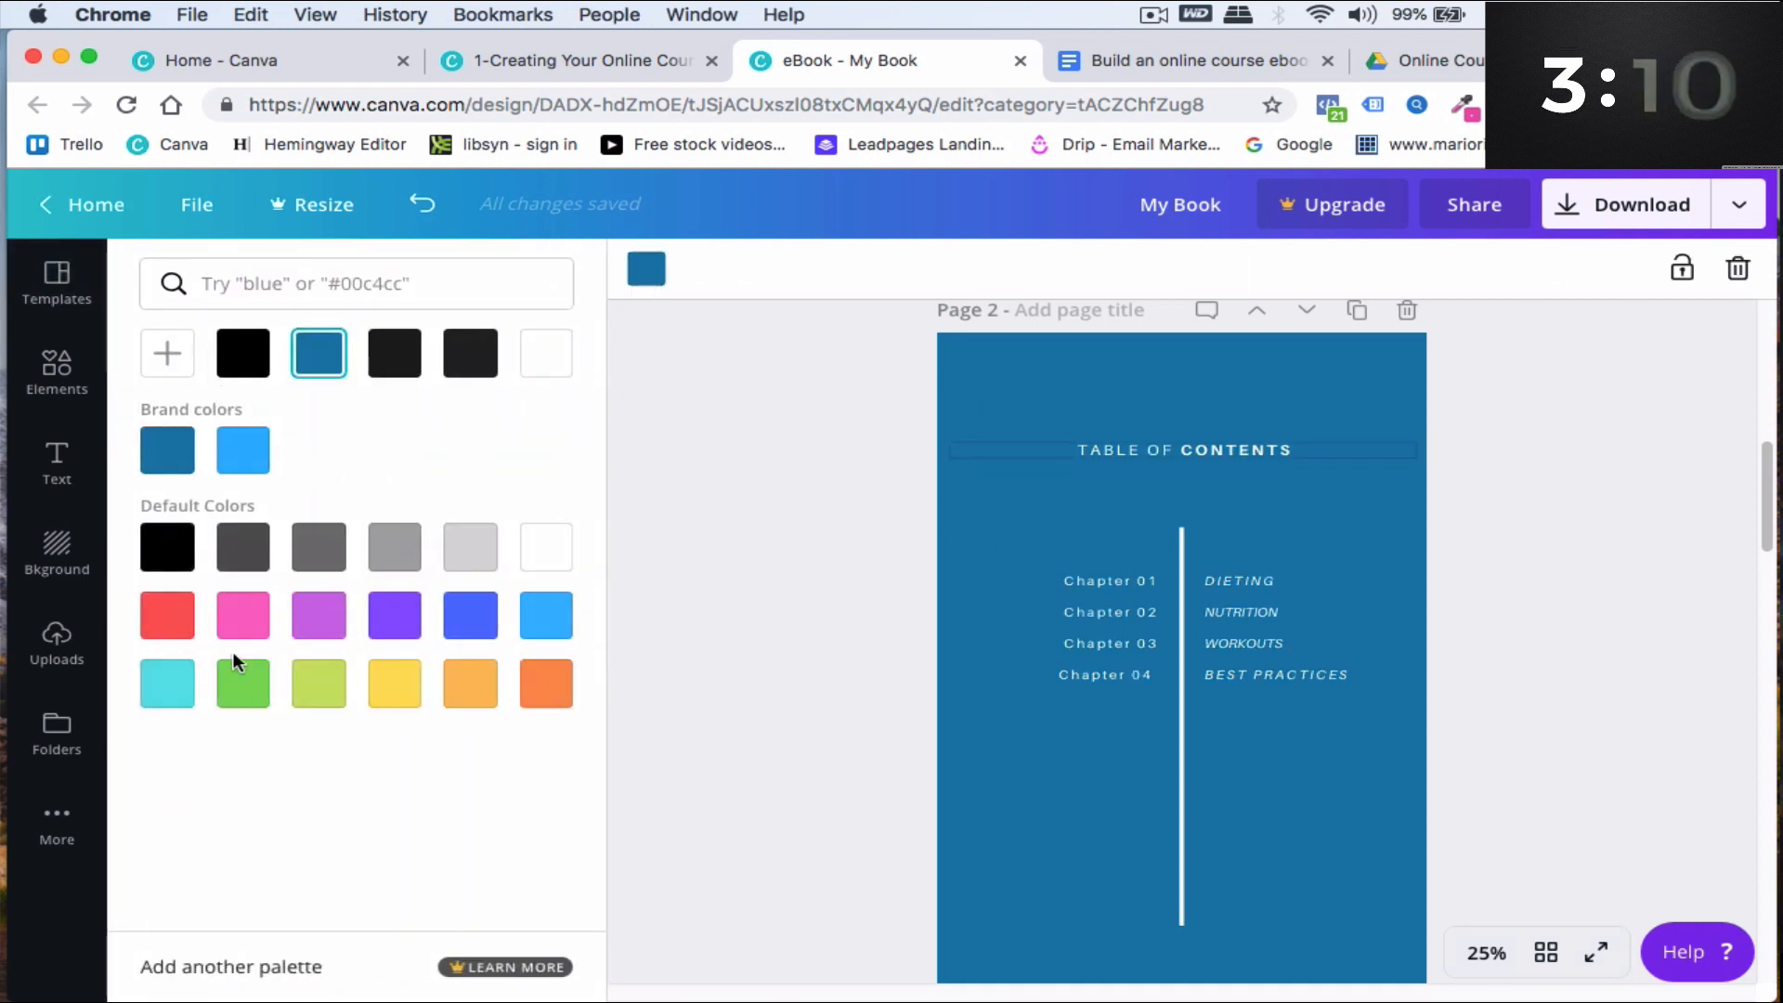
left_click(318, 615)
left_click(395, 615)
left_click(469, 615)
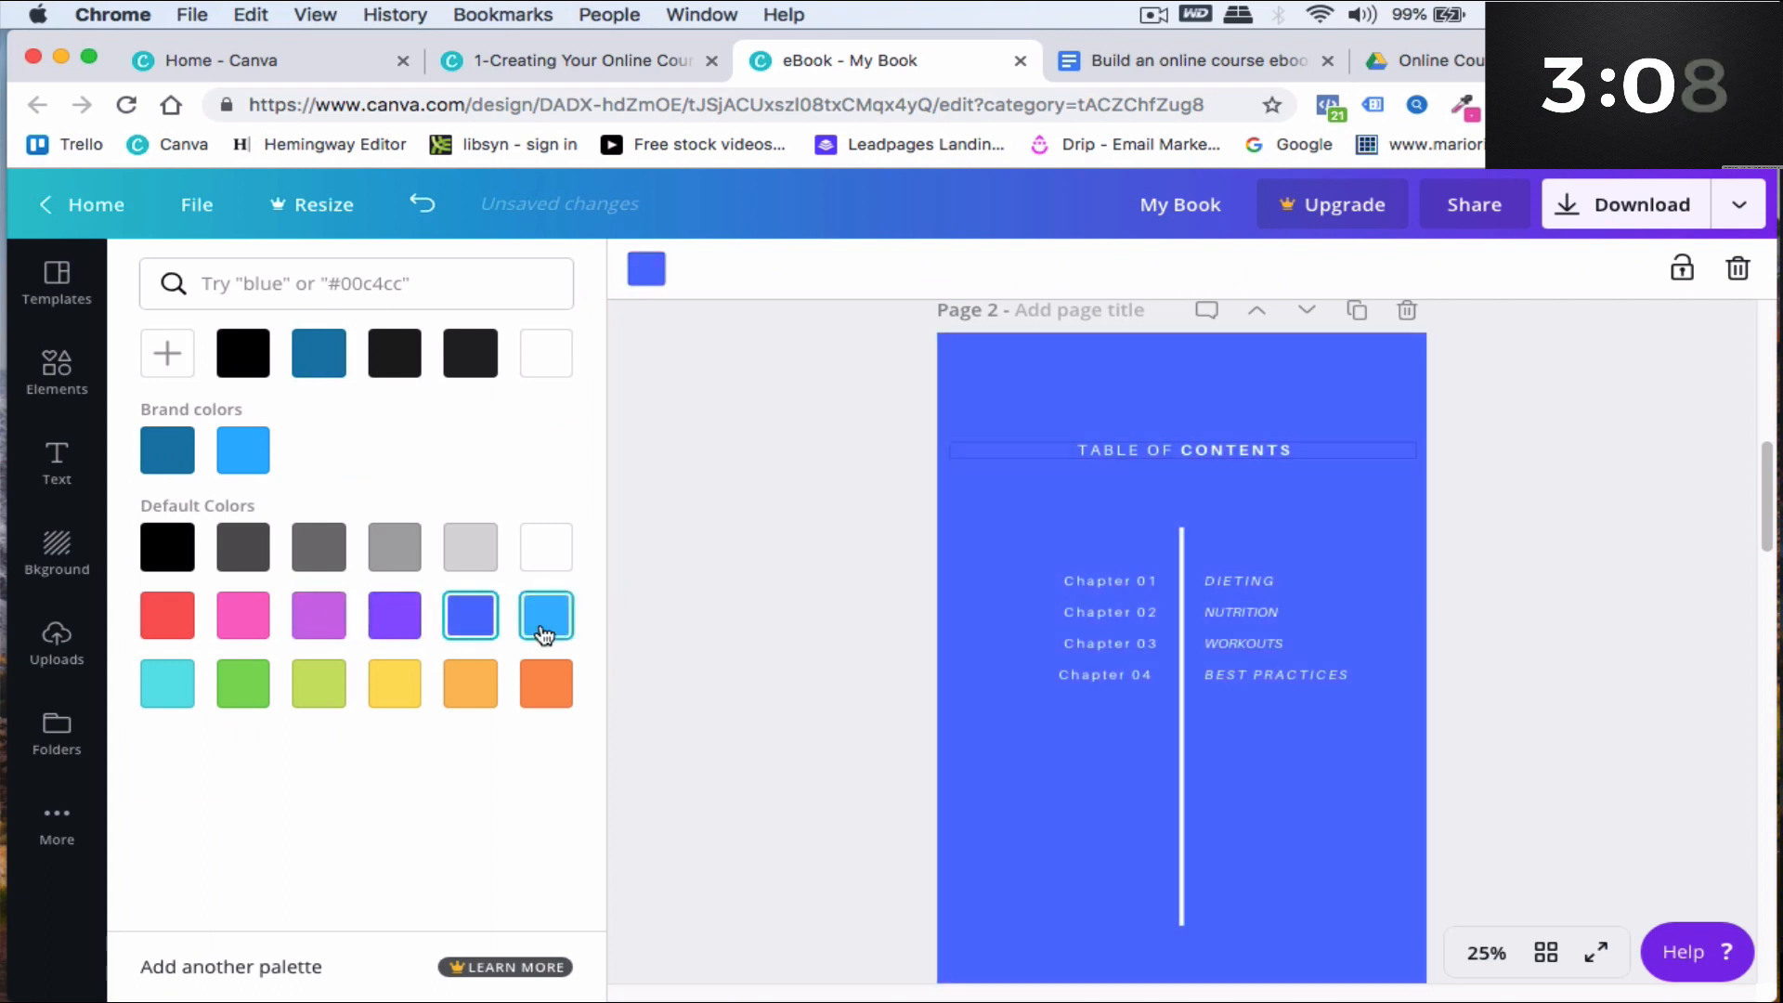
left_click(541, 630)
- Add a circle photo frame to the chapter 01 title page and resize it above the chapter title
scroll(1121, 671, "down", 7)
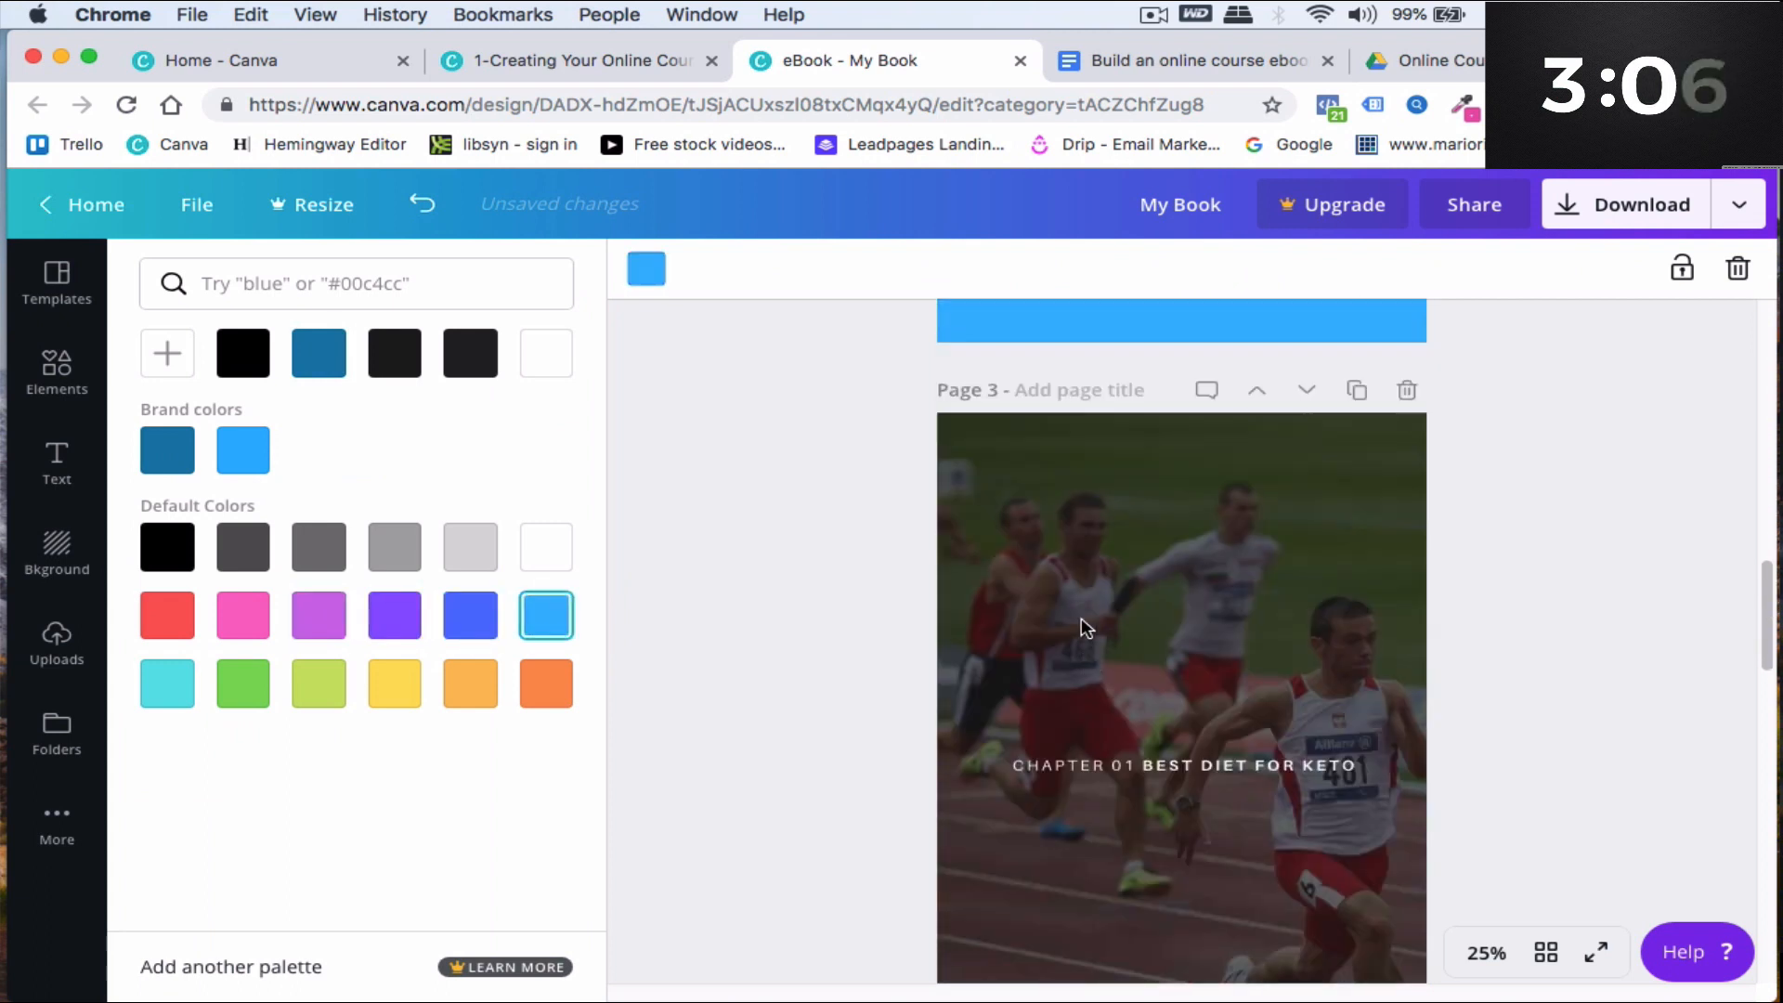
left_click(1019, 517)
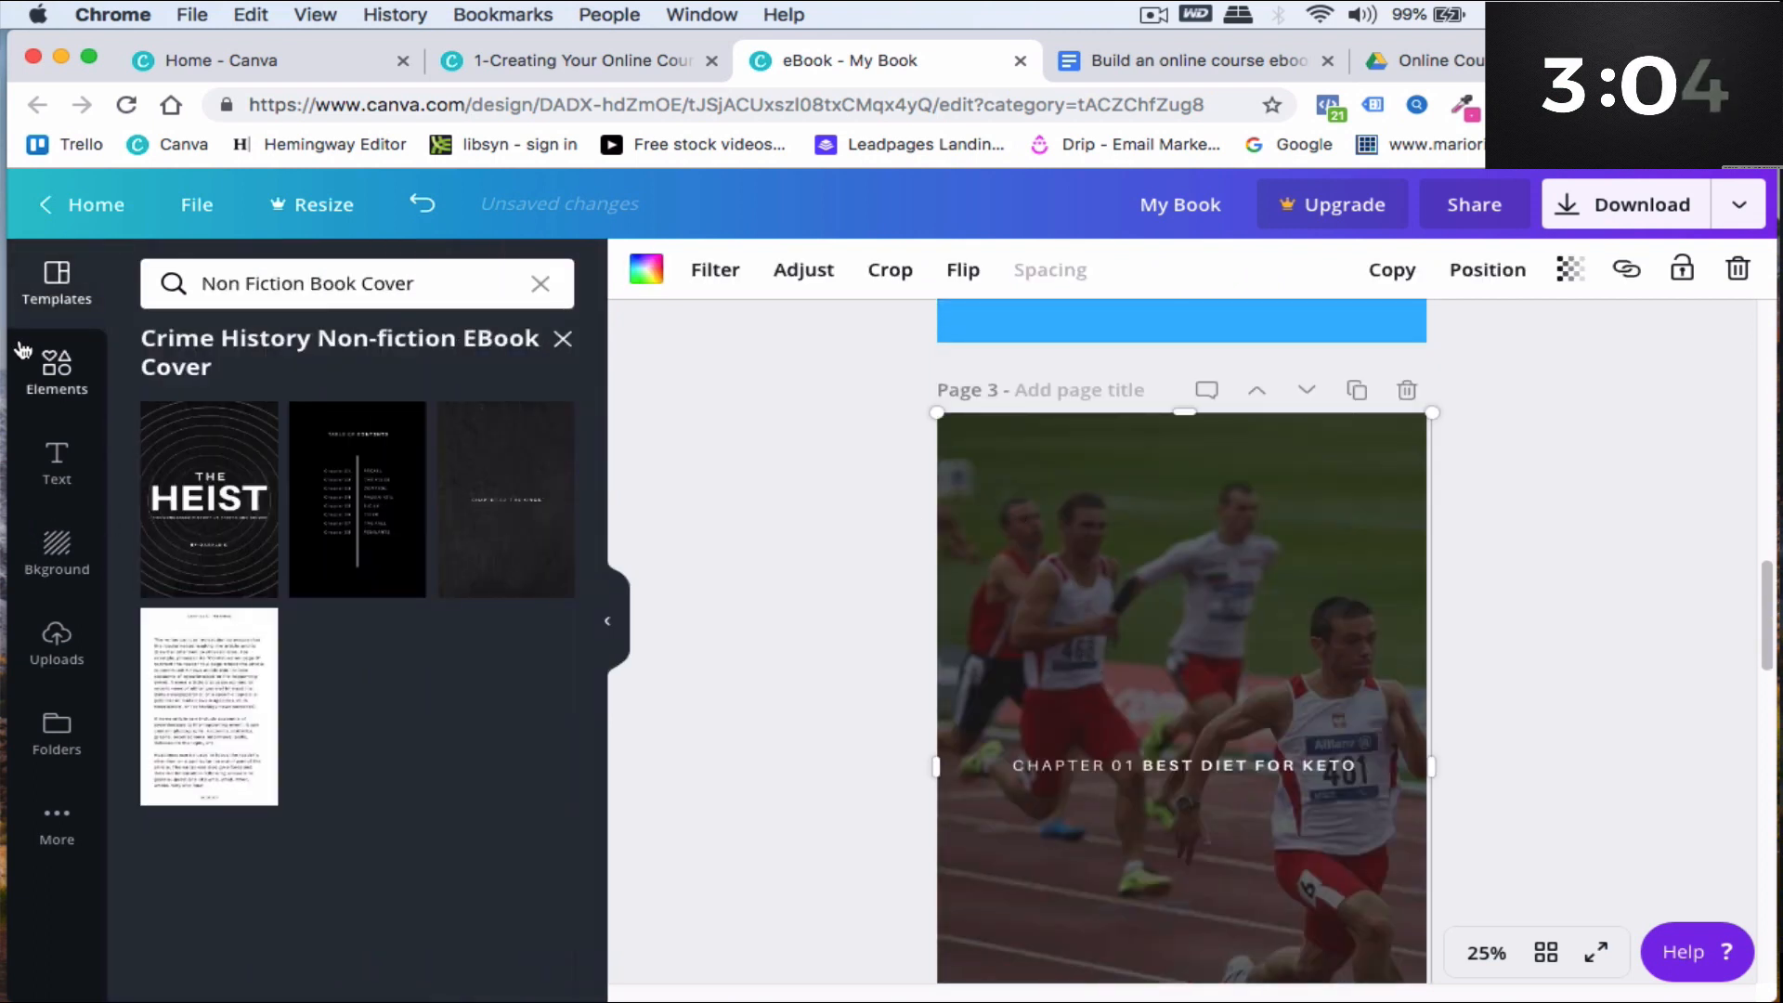
left_click(57, 371)
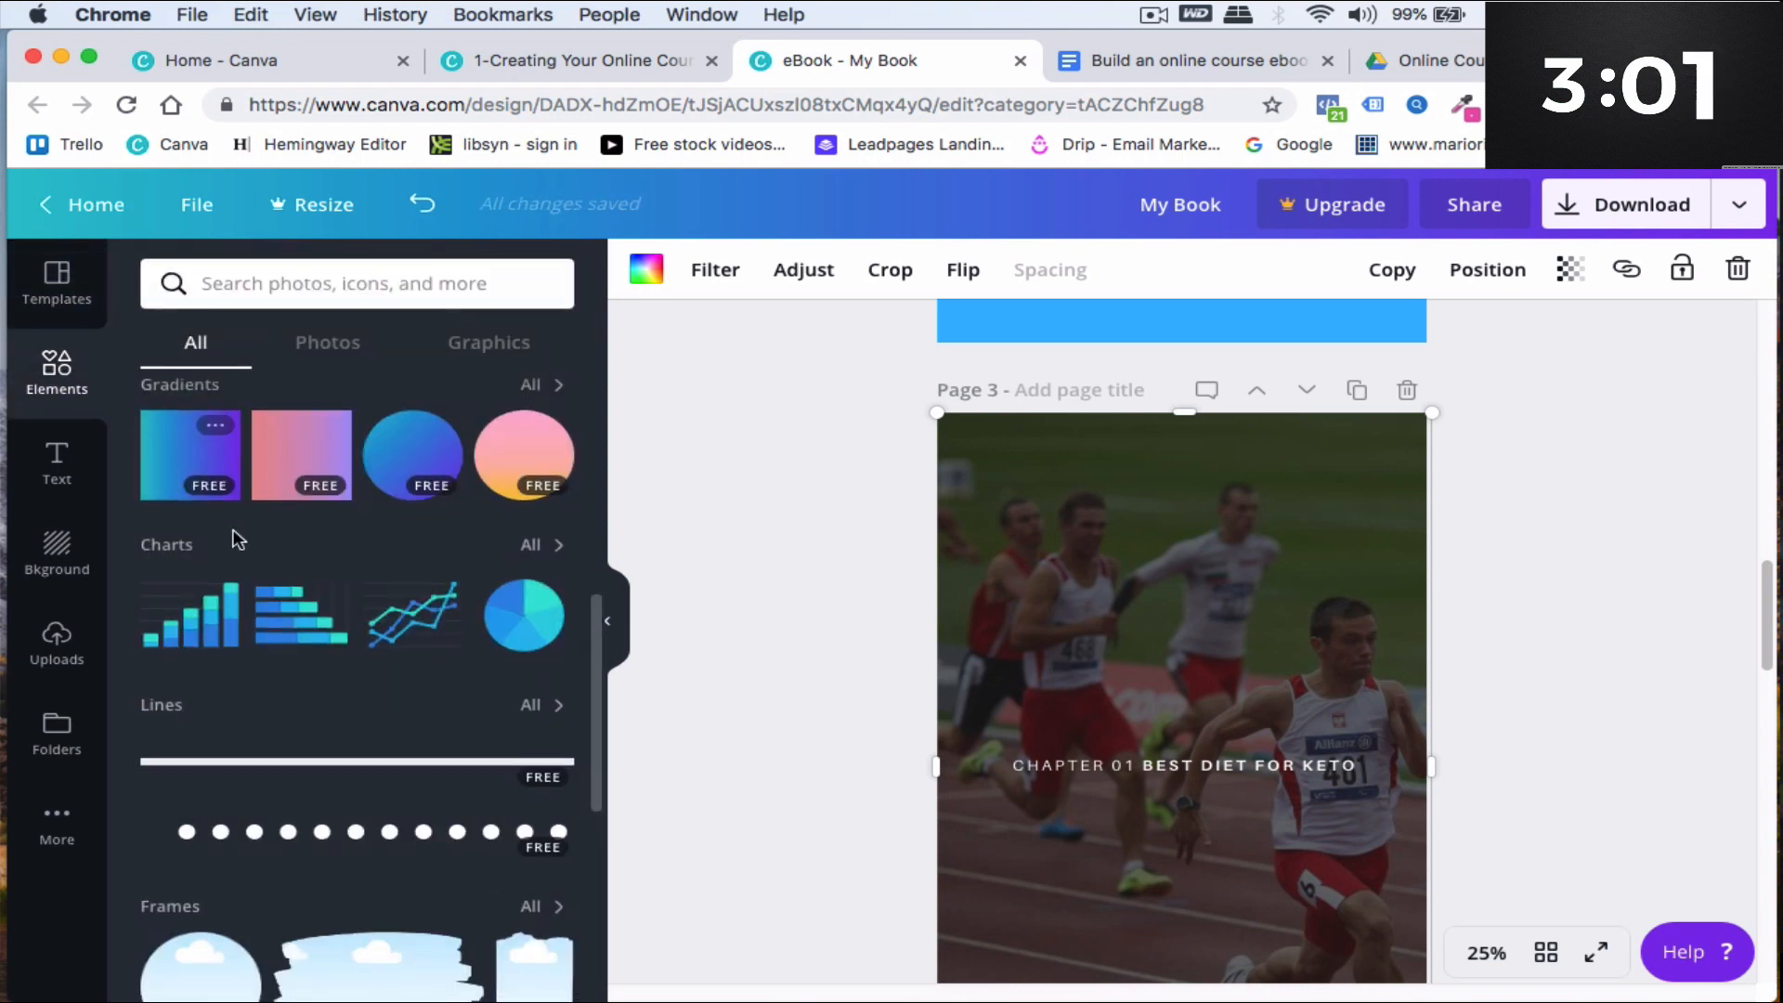
scroll(198, 652, "down", 3)
left_click_drag(685, 617, 1154, 538)
left_click_drag(1381, 435, 1181, 600)
left_click_drag(1078, 677, 1161, 602)
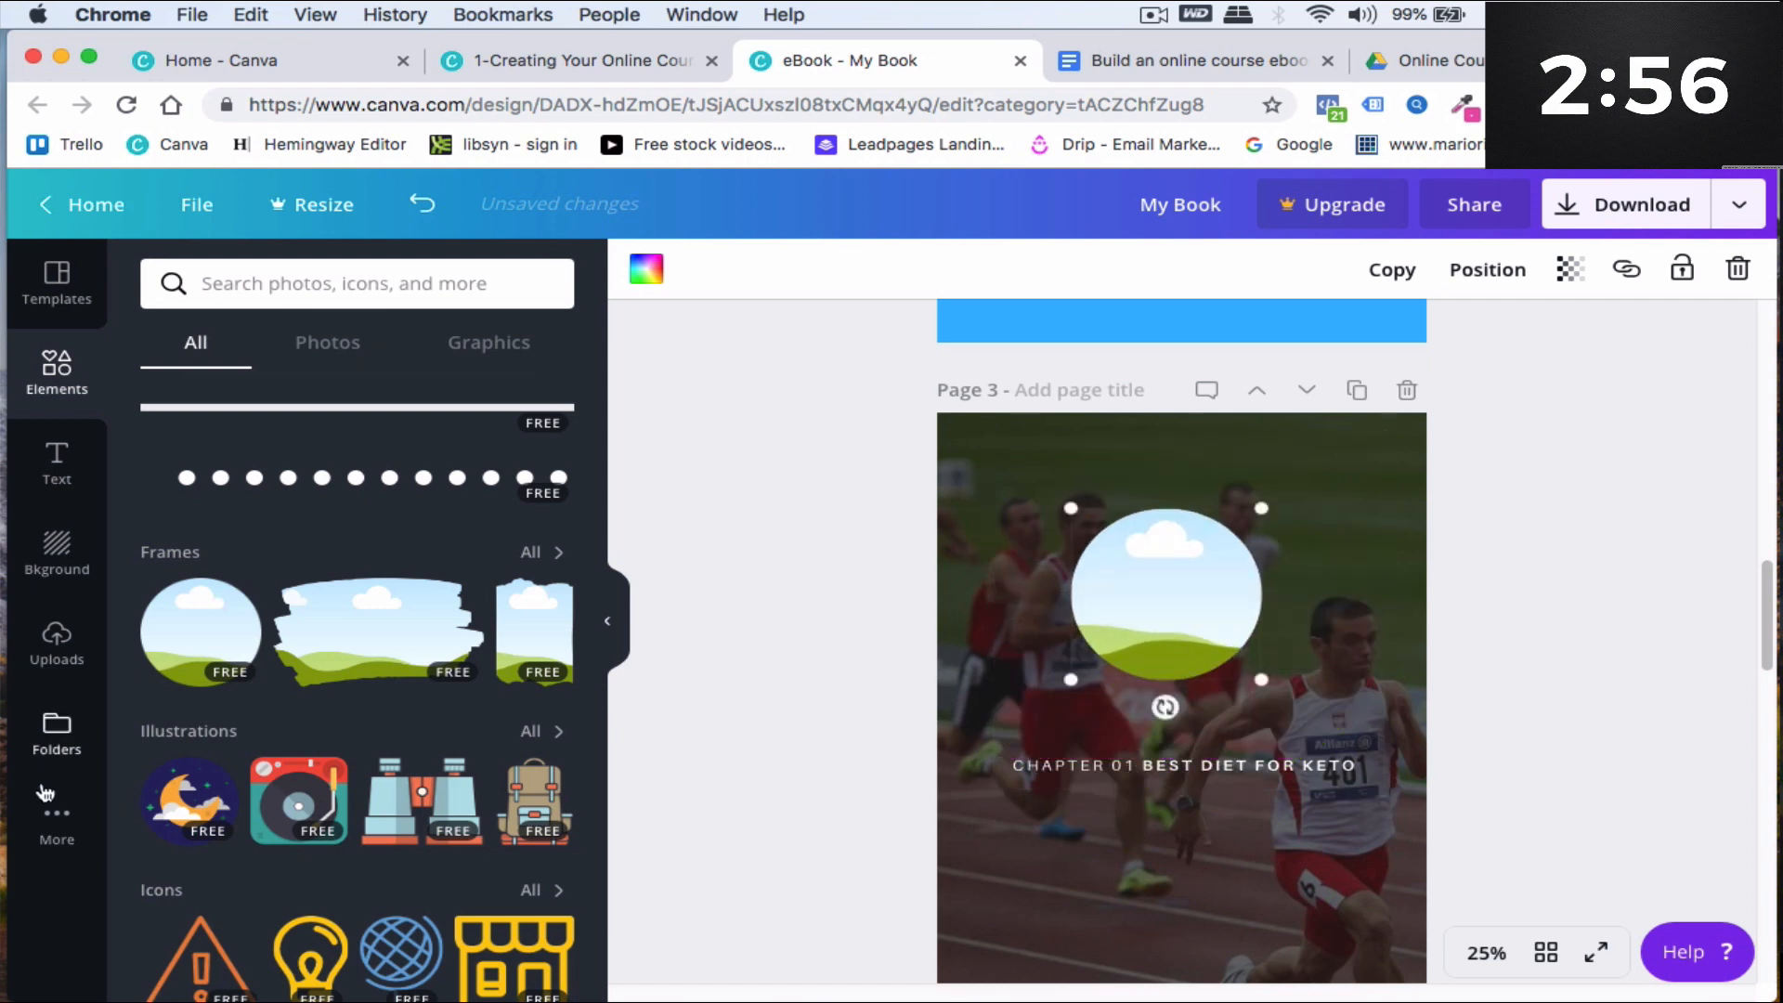
- Fill the circle frame with the uploaded photo of a smiling woman with raised arms
left_click(57, 638)
scroll(436, 631, "down", 1)
scroll(436, 632, "down", 15)
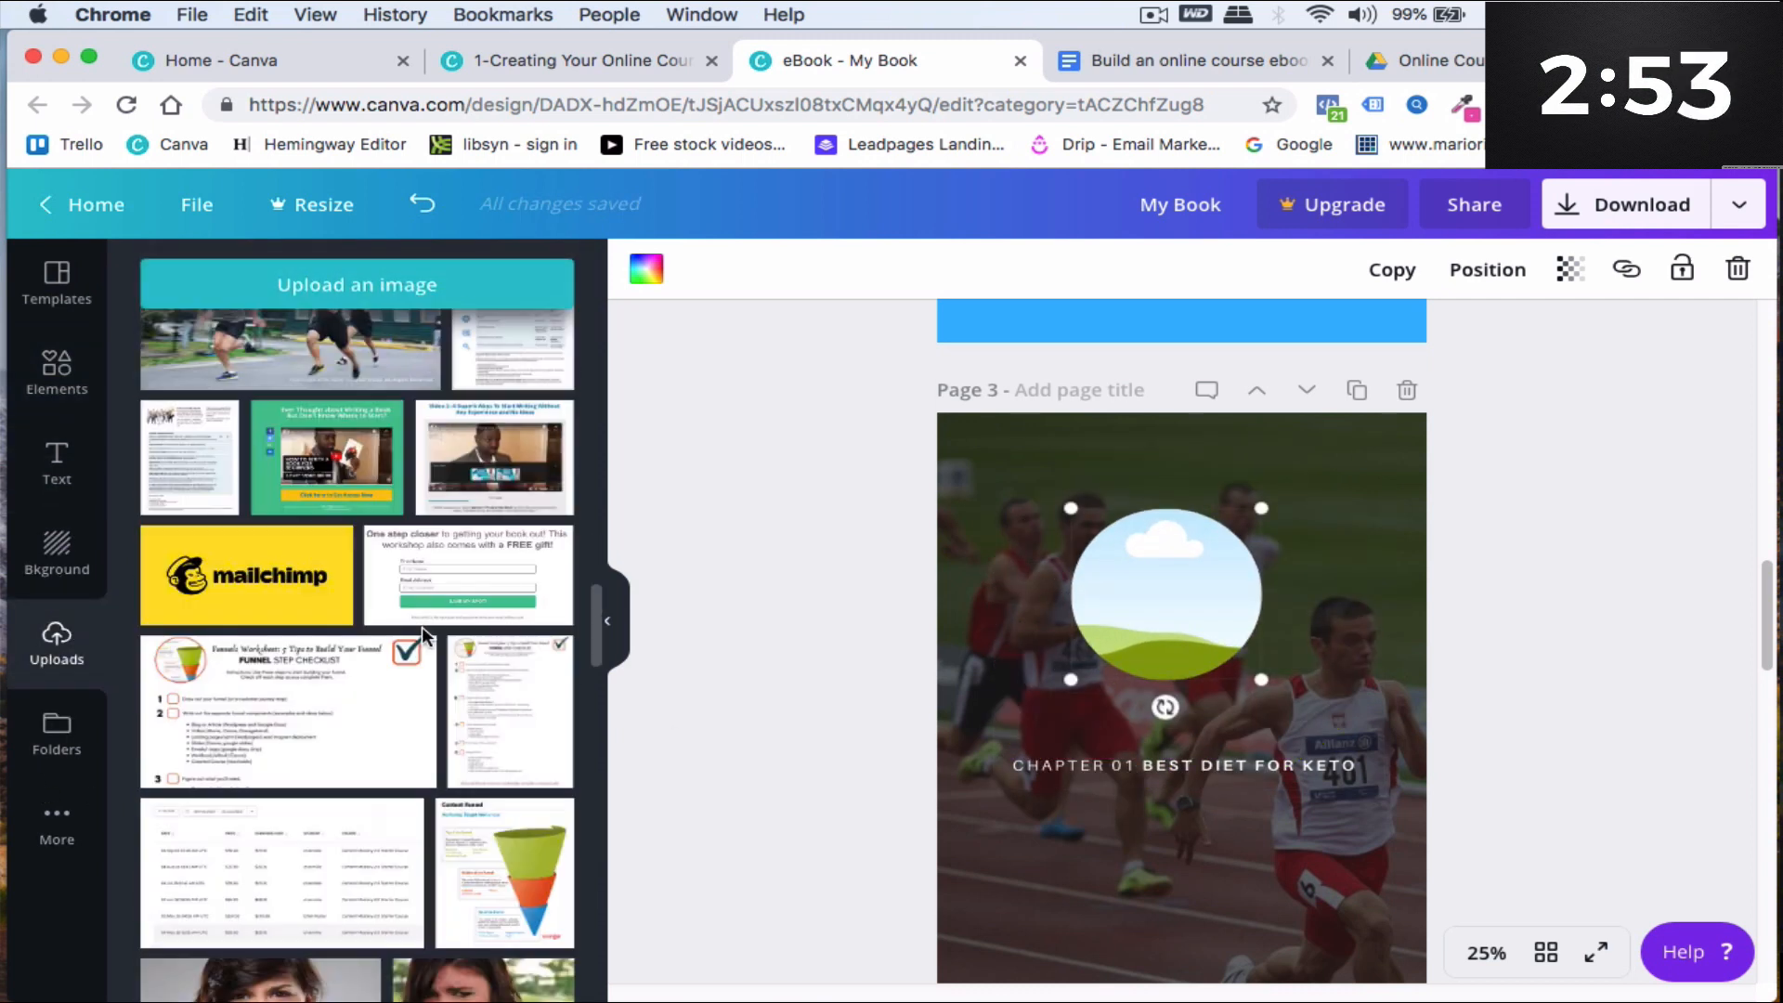
scroll(425, 635, "down", 15)
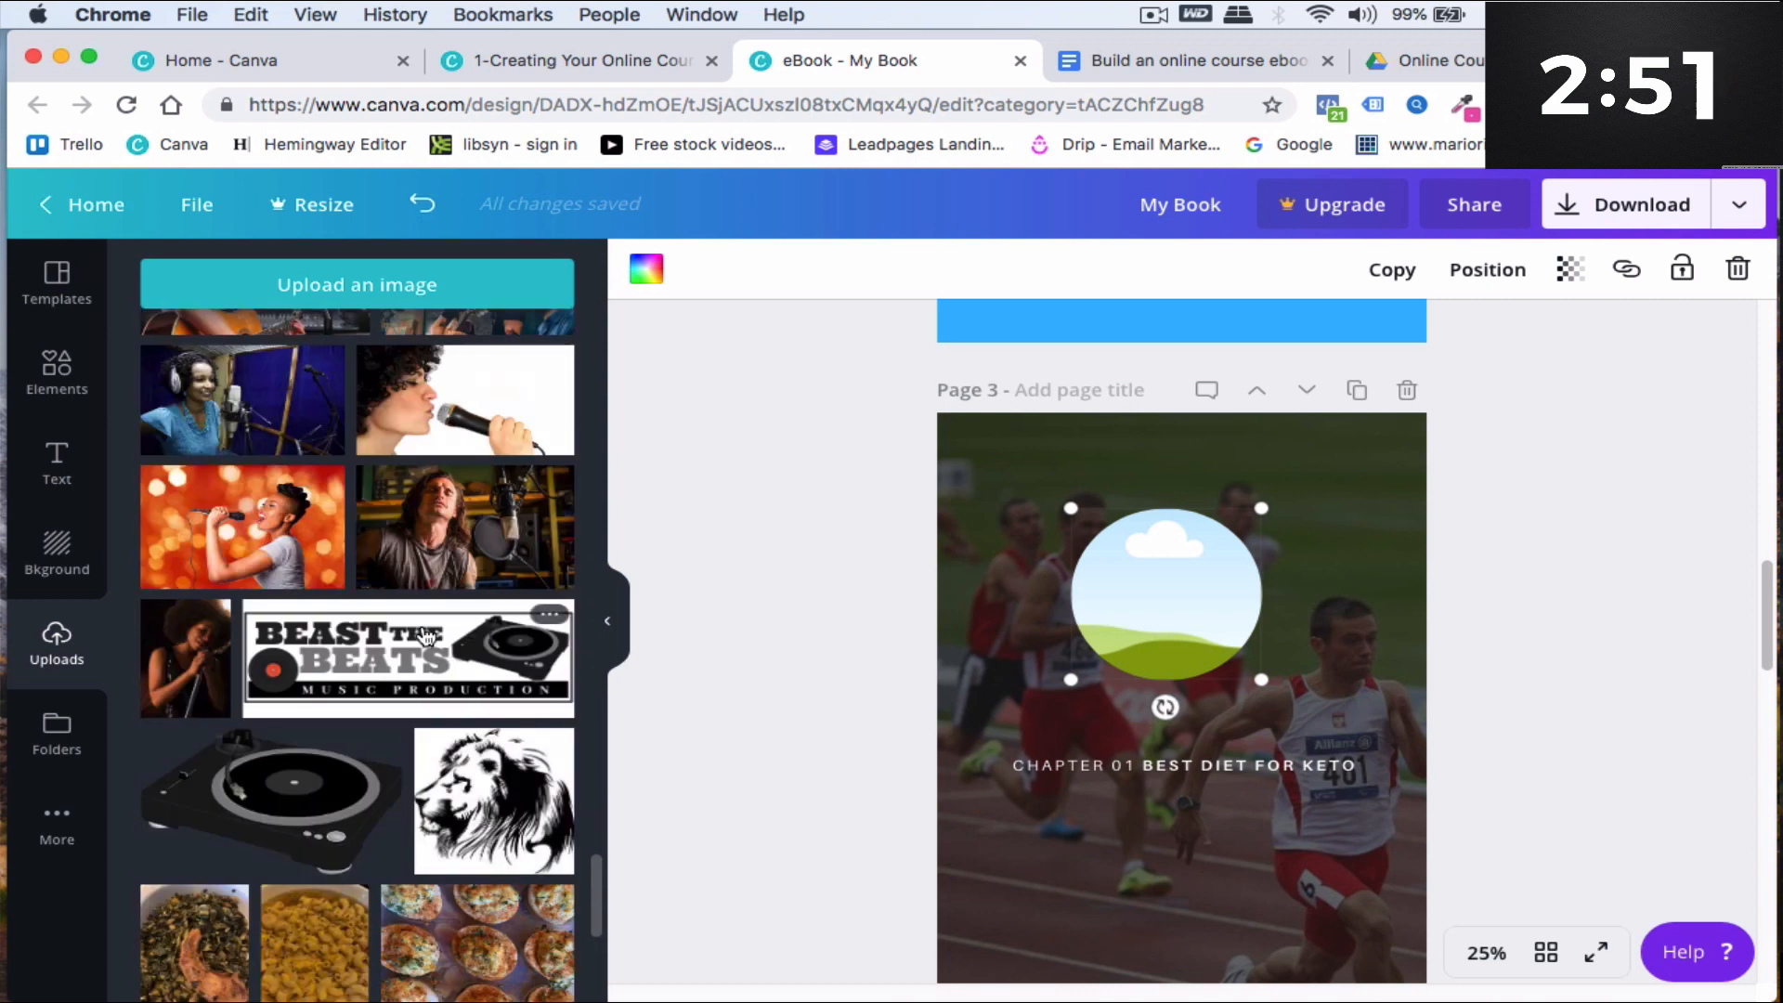
scroll(425, 634, "down", 15)
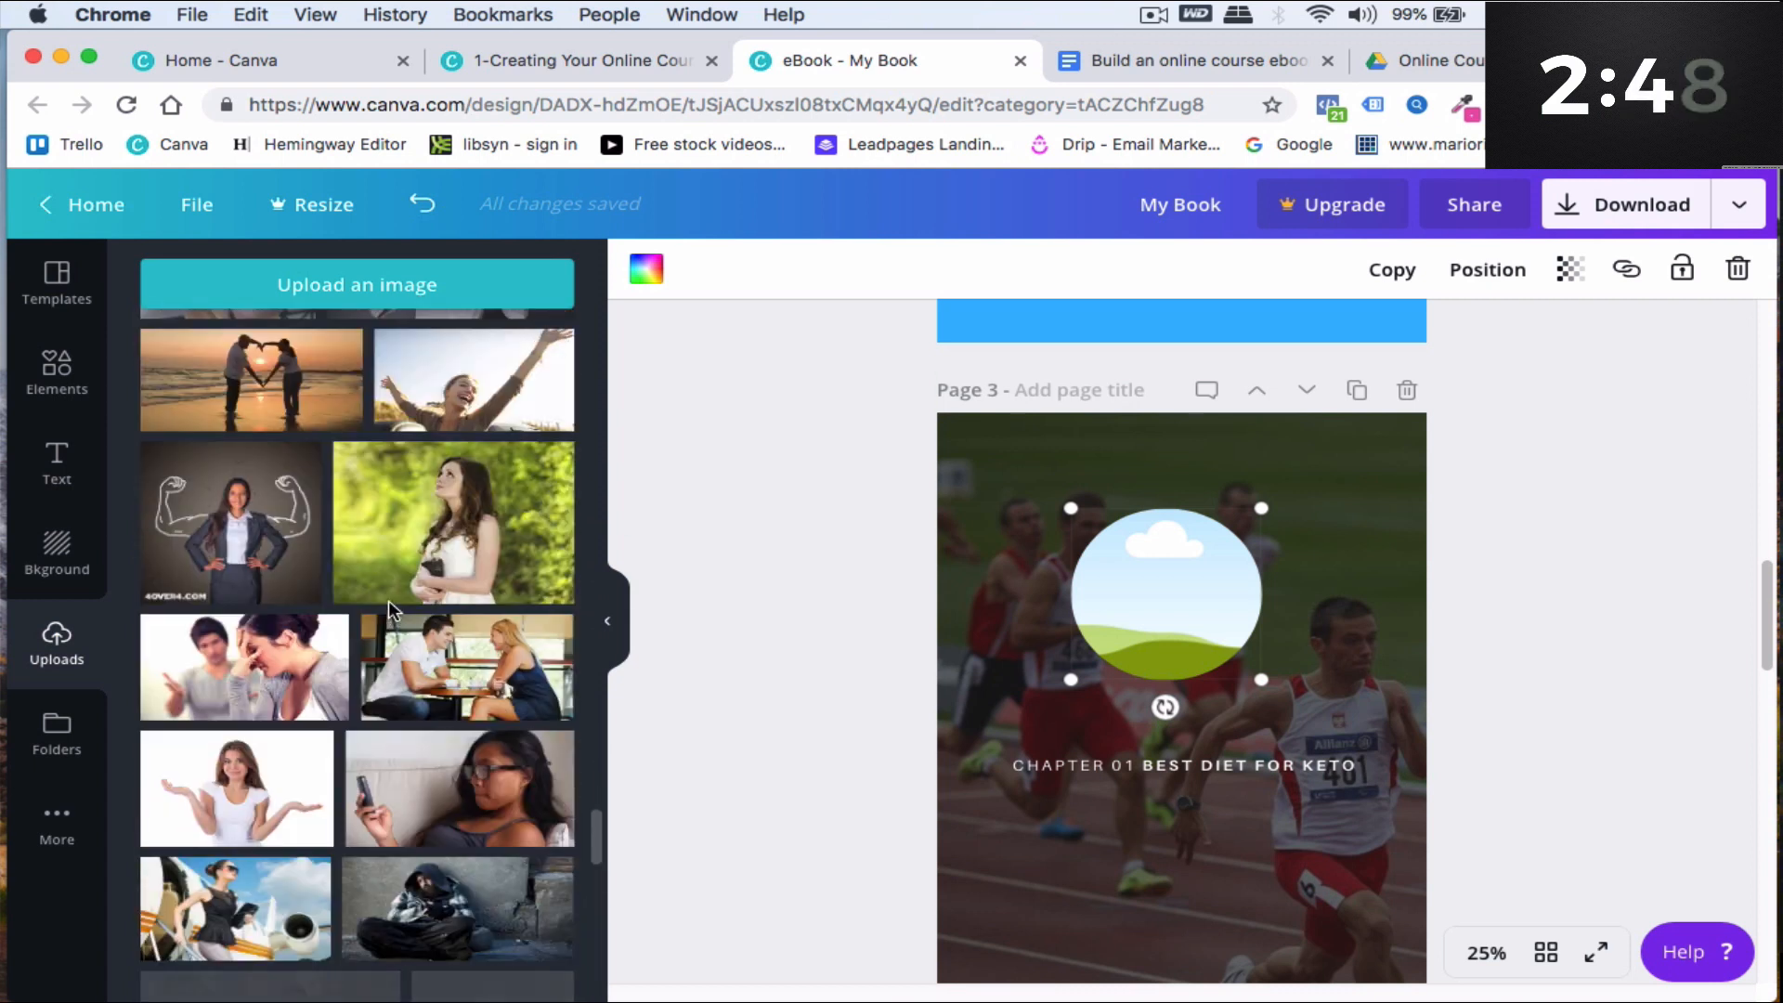
left_click_drag(469, 383, 1115, 569)
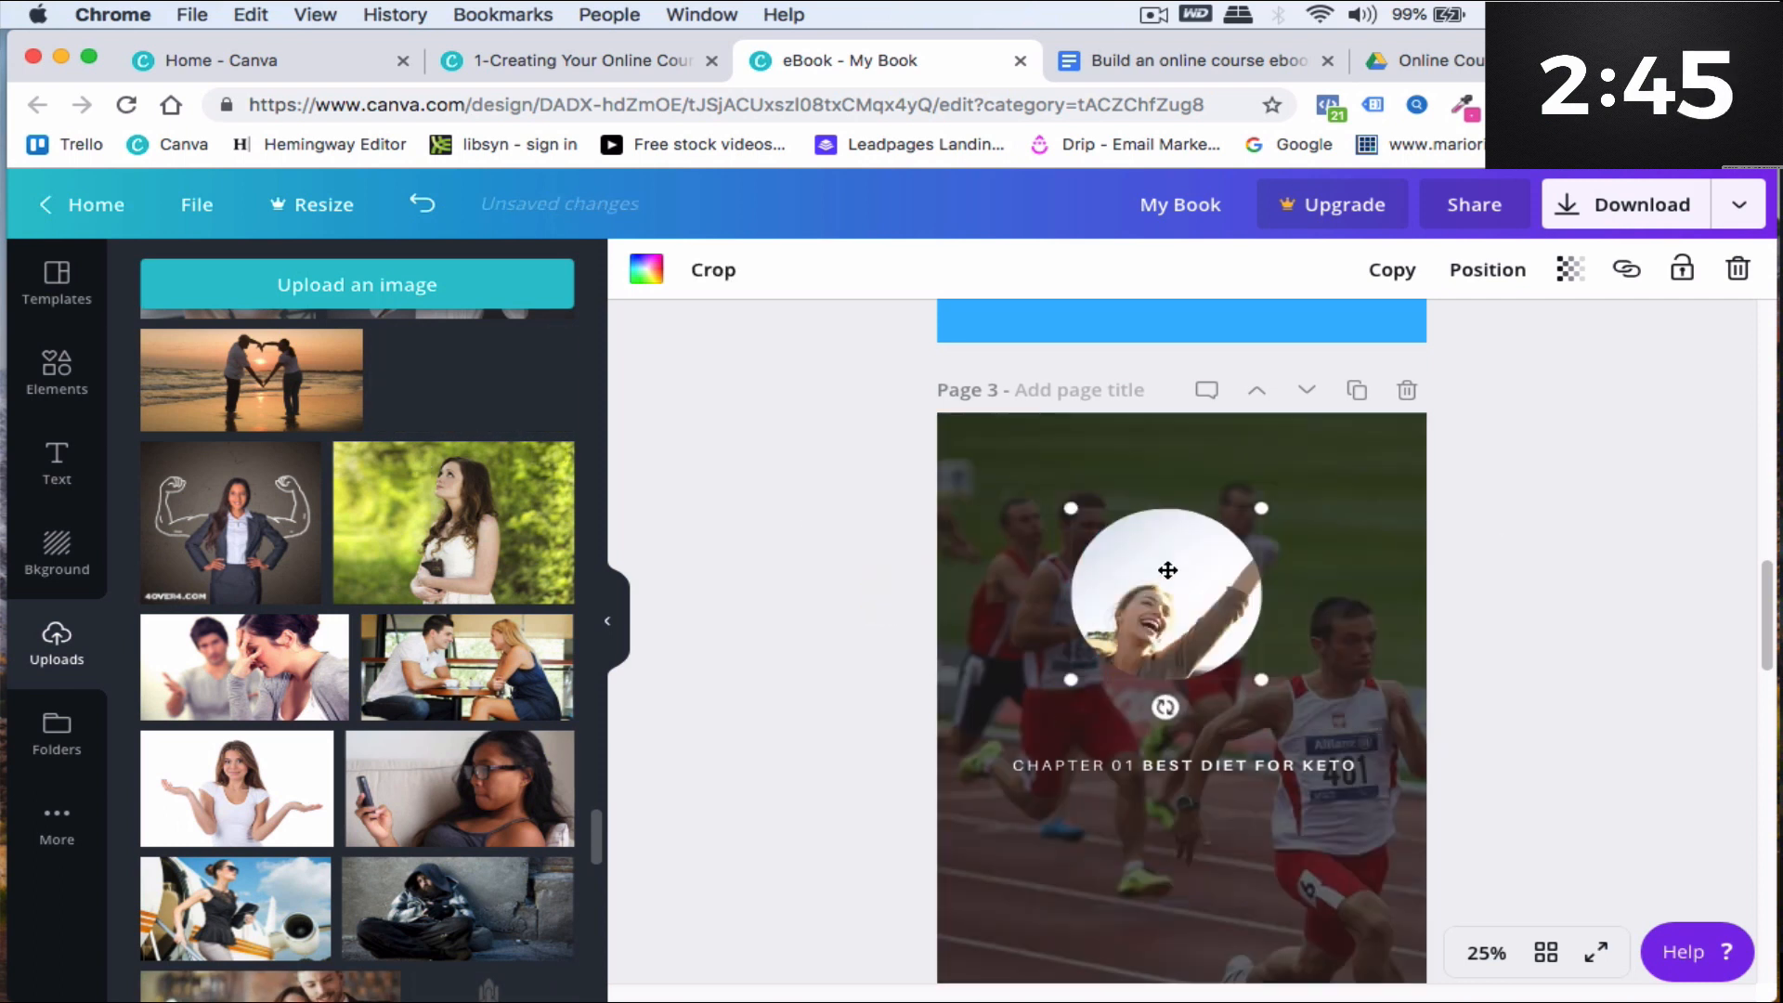
left_click(967, 588)
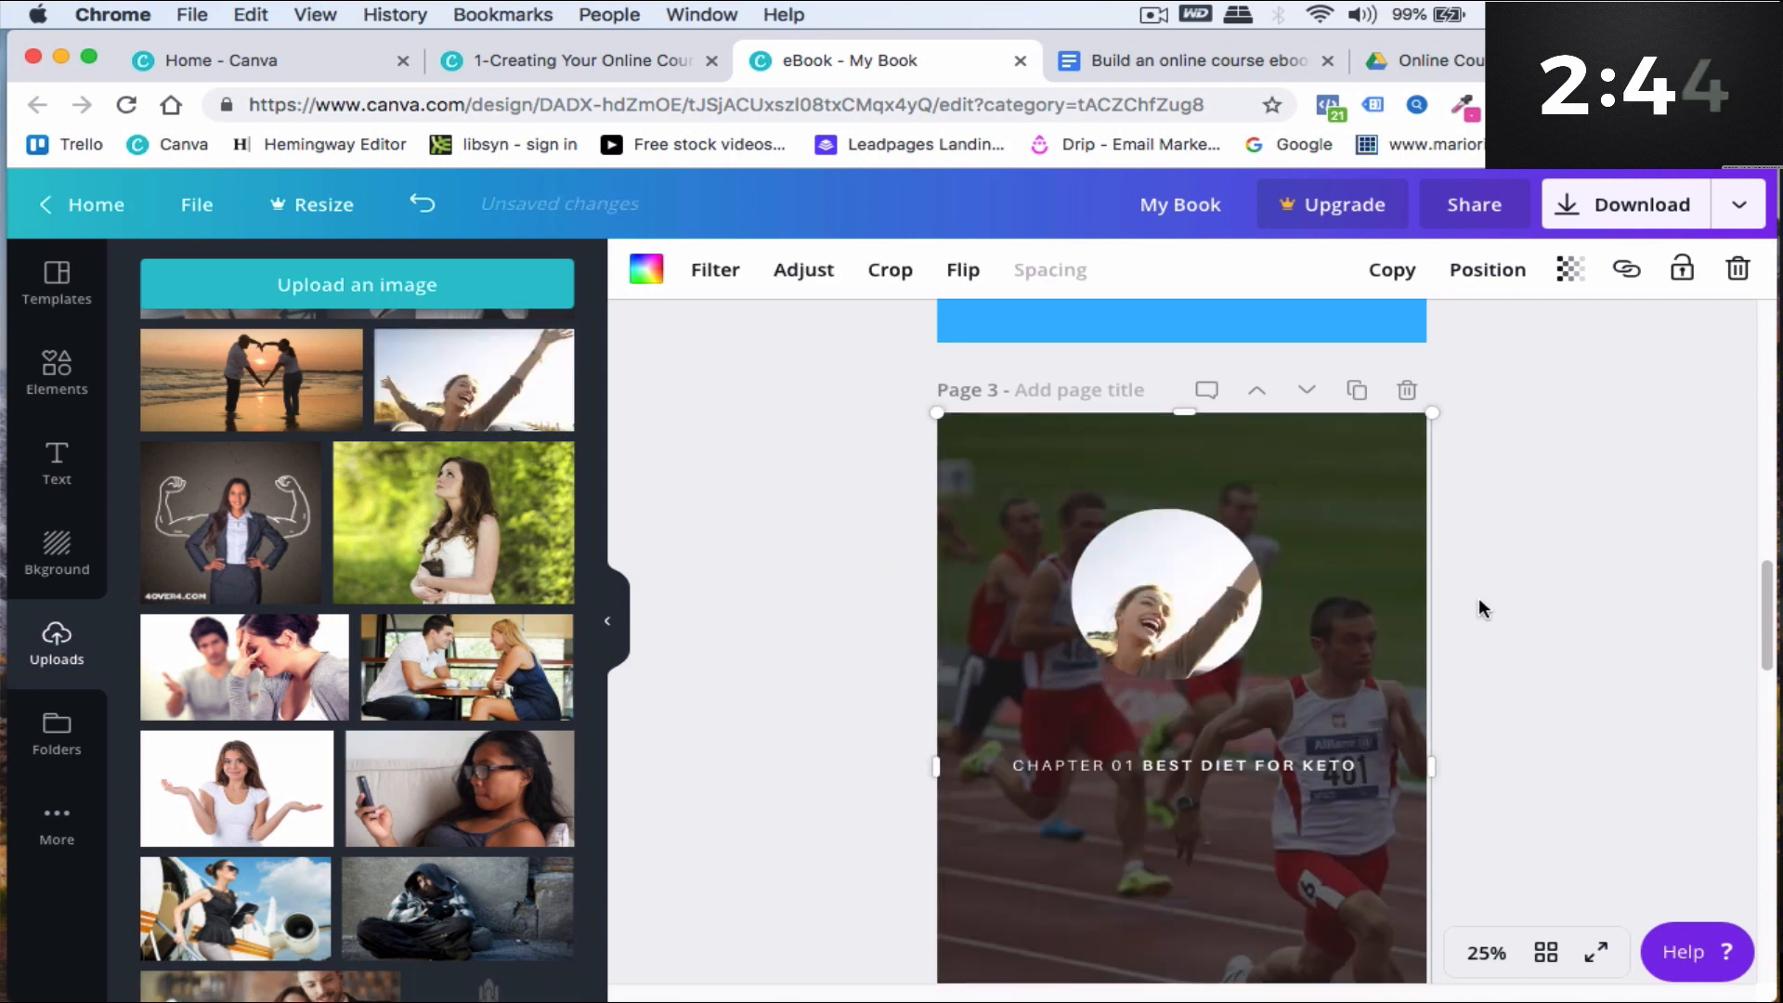
scroll(1449, 606, "down", 2)
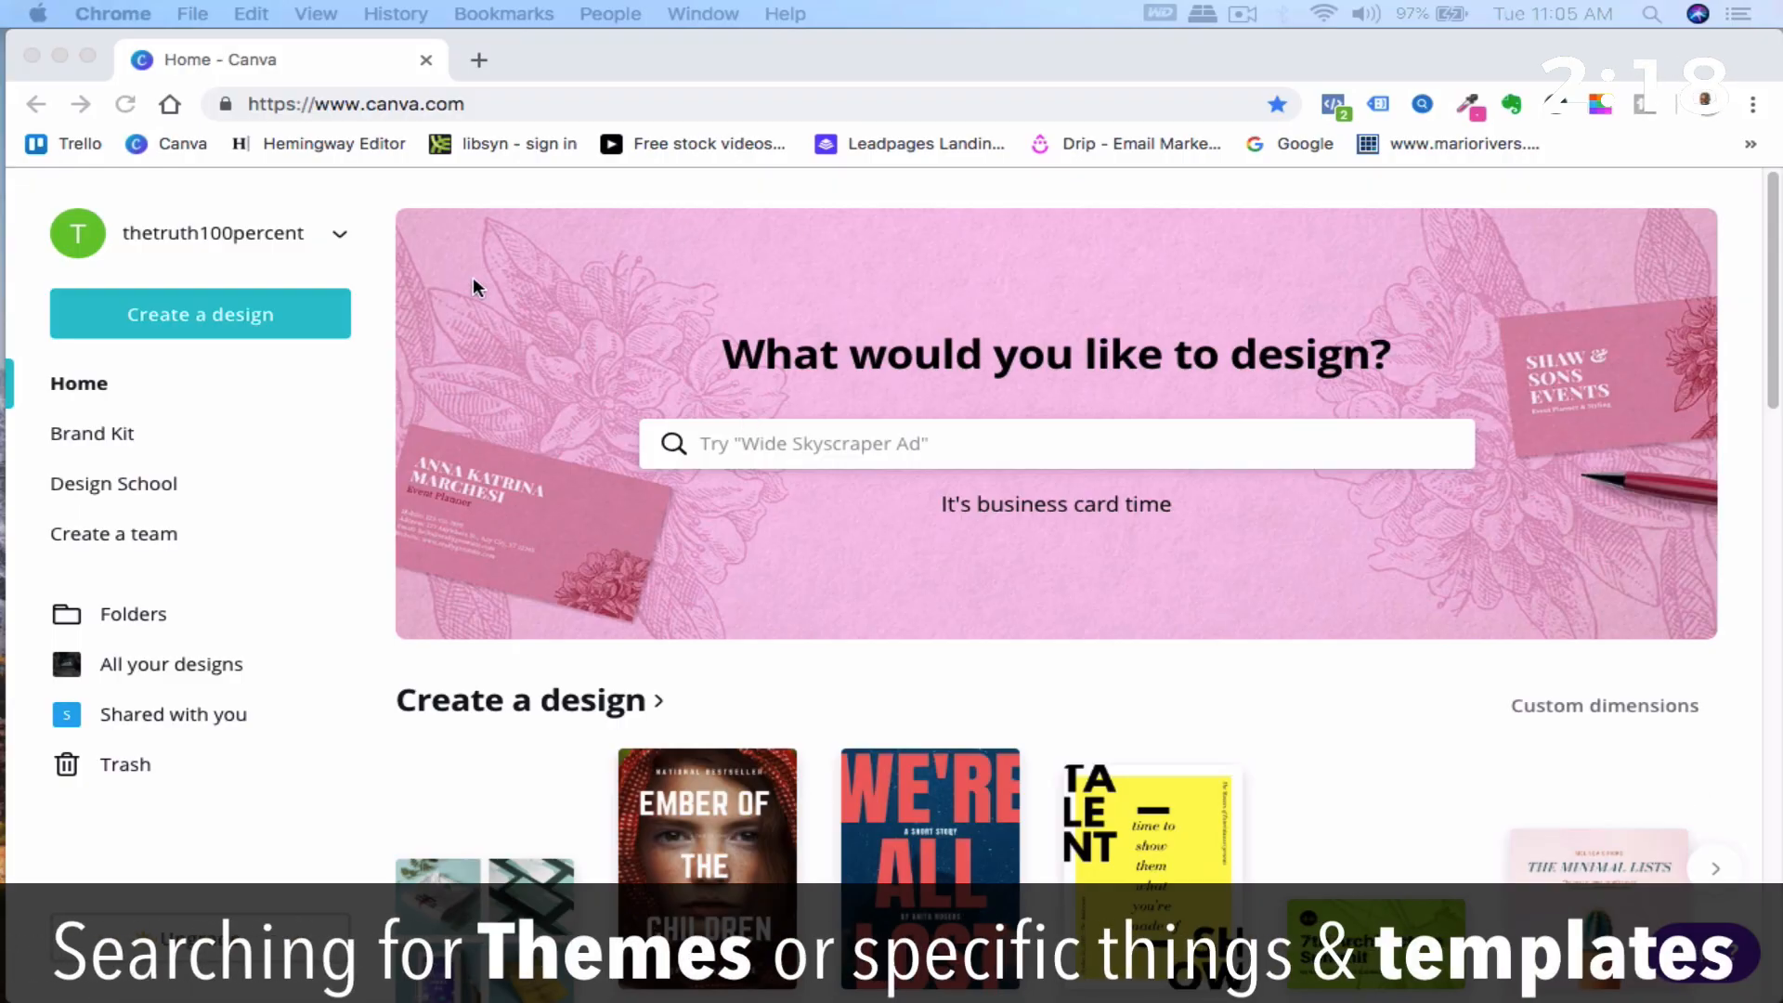
- Search the design types on the home page for youtube, then clear the search
left_click(702, 444)
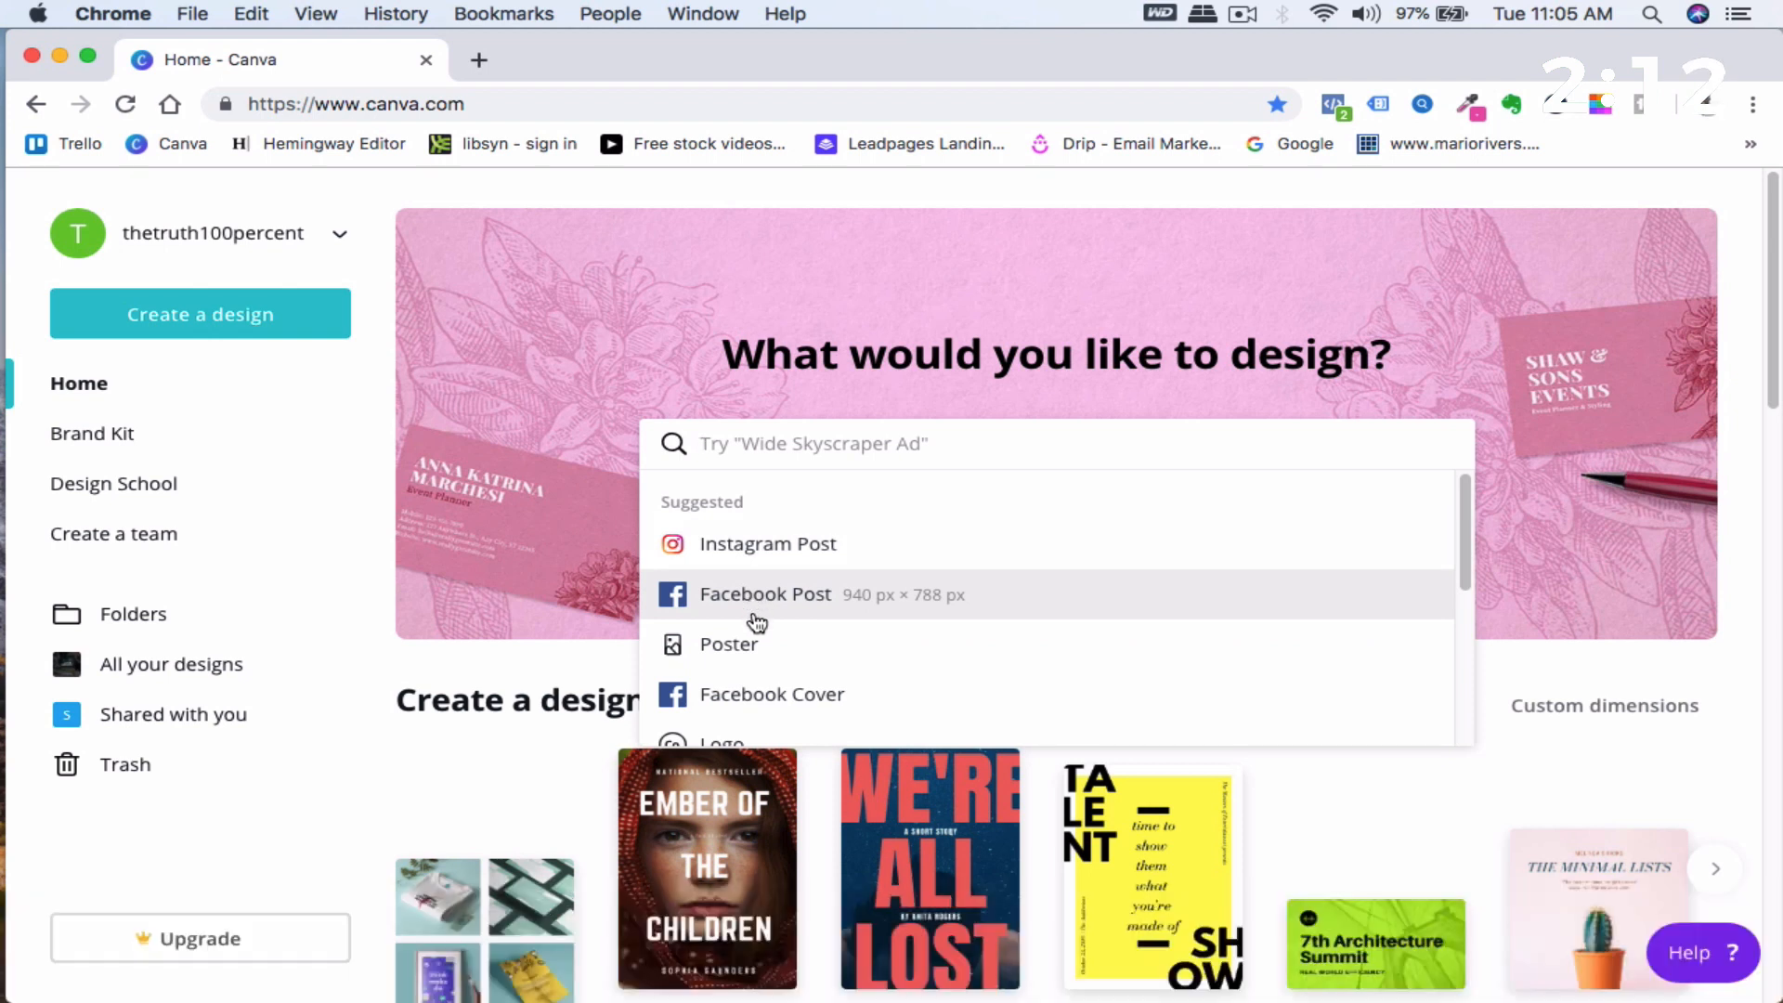
scroll(767, 647, "down", 1)
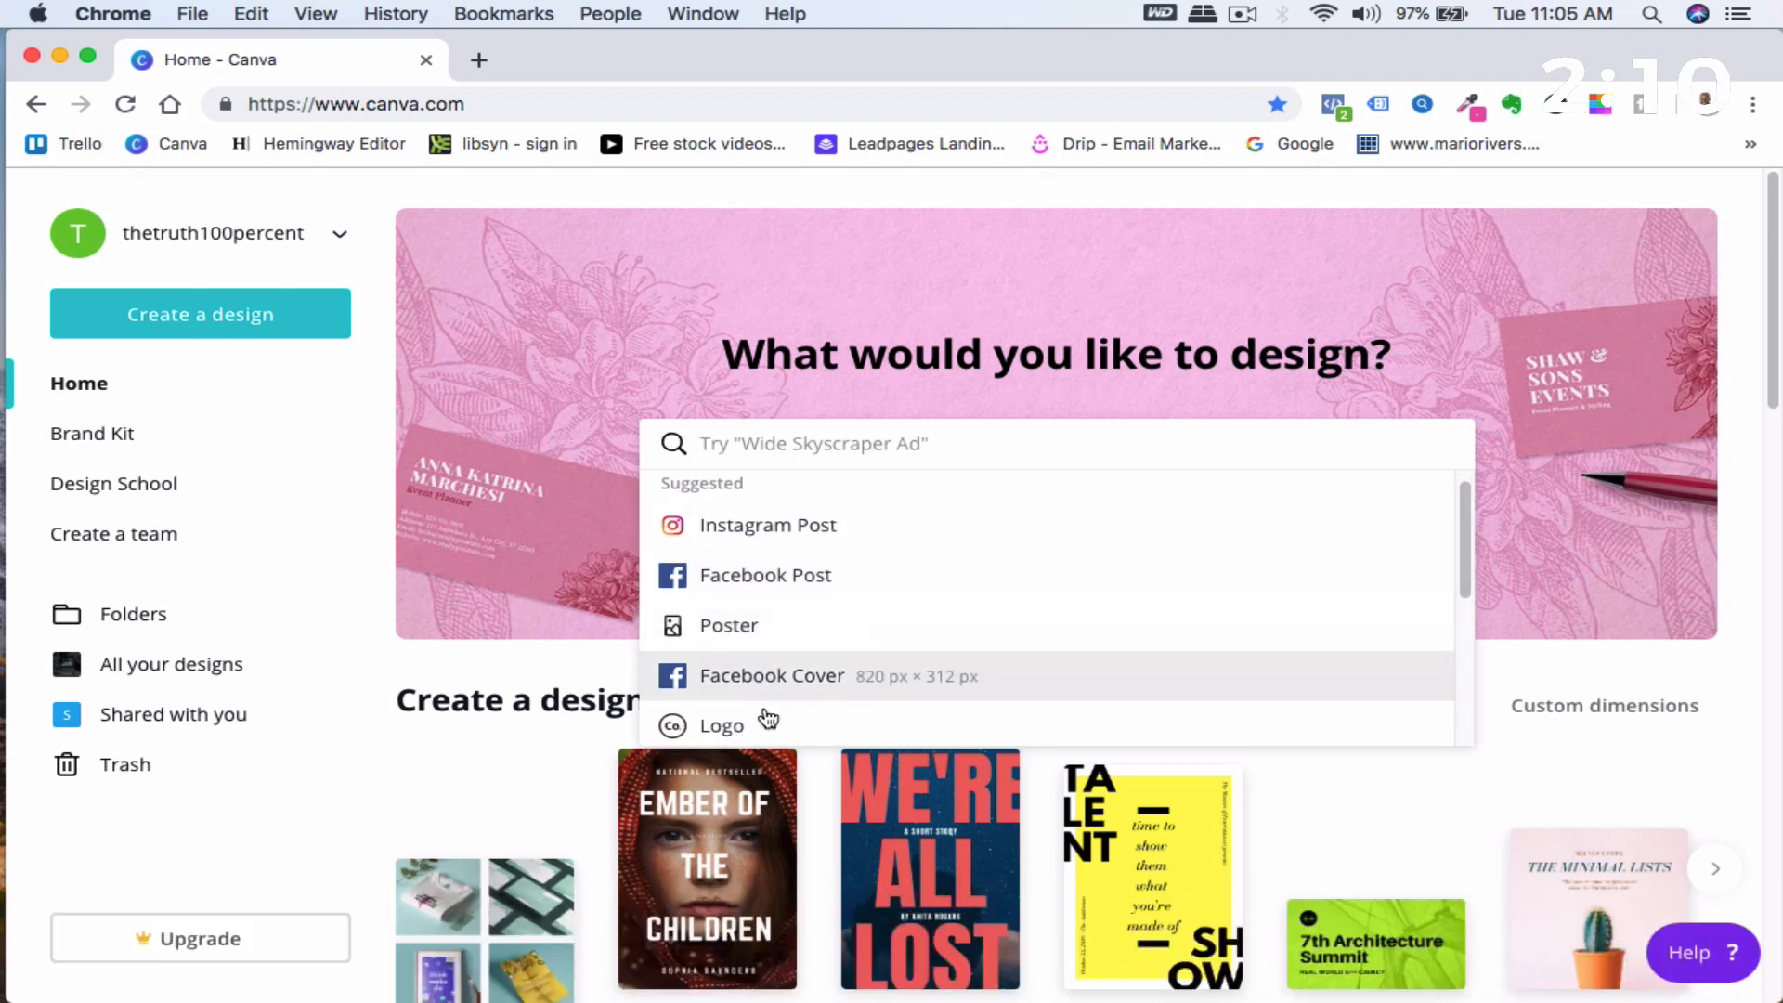
scroll(766, 709, "down", 1)
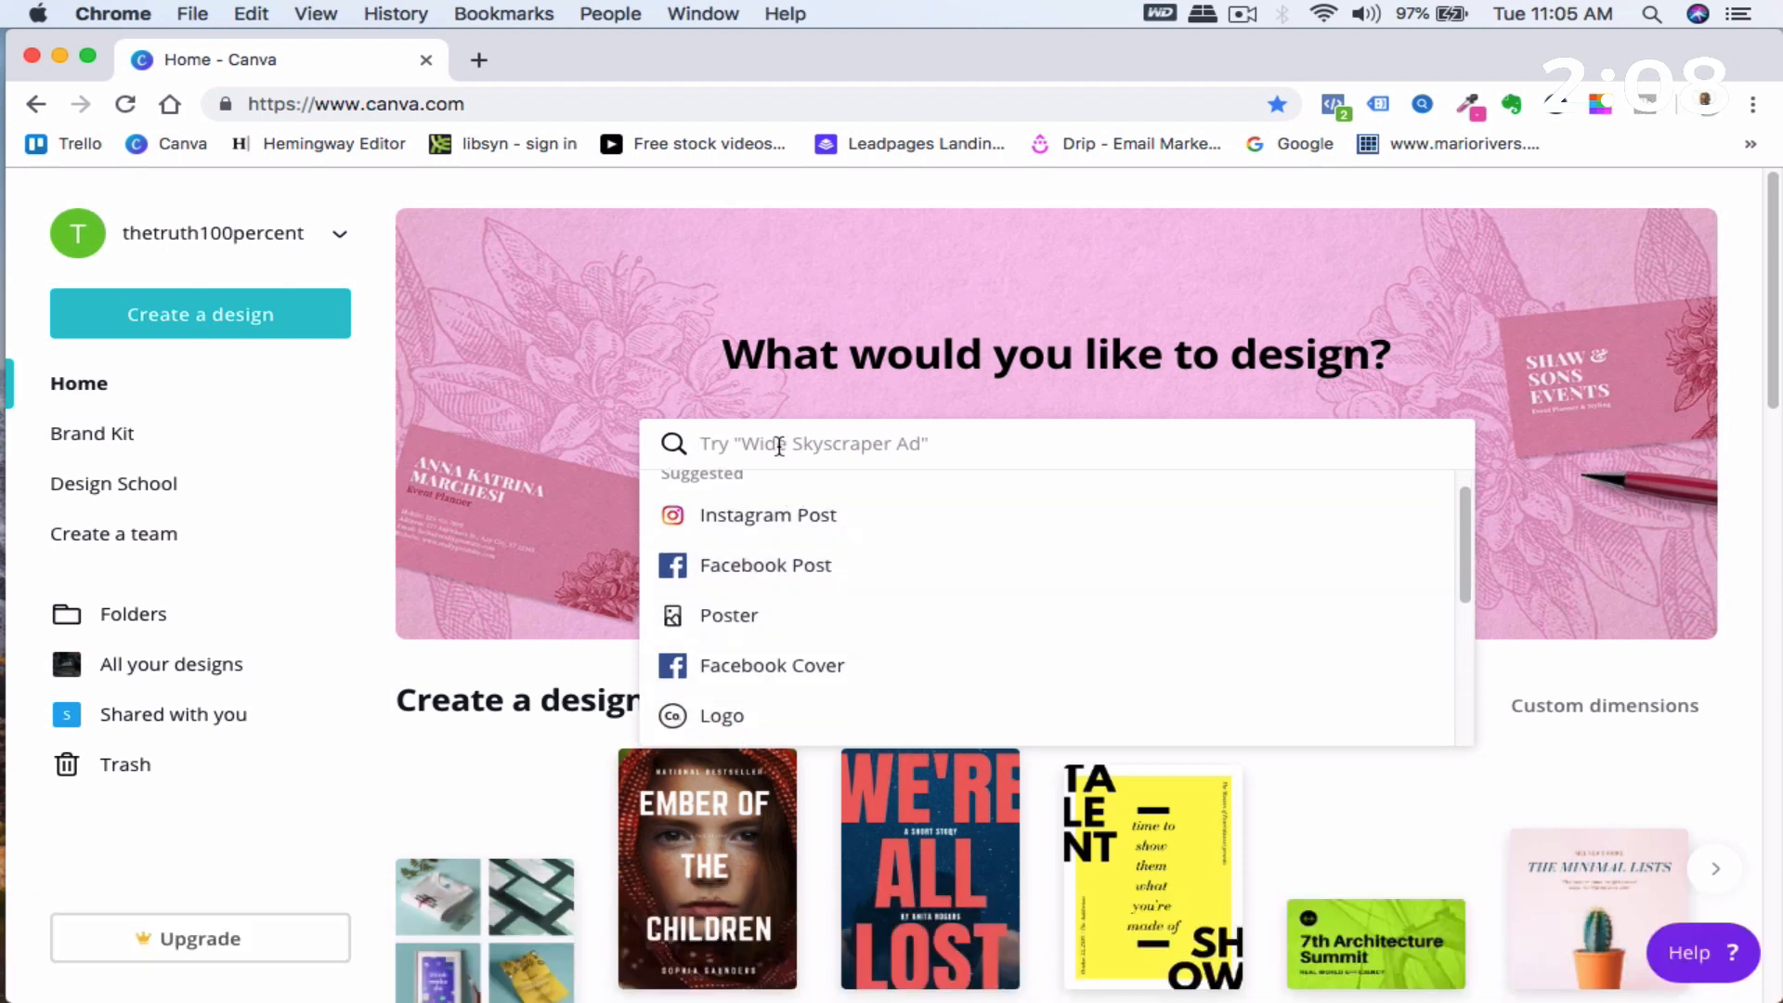
type("youtube")
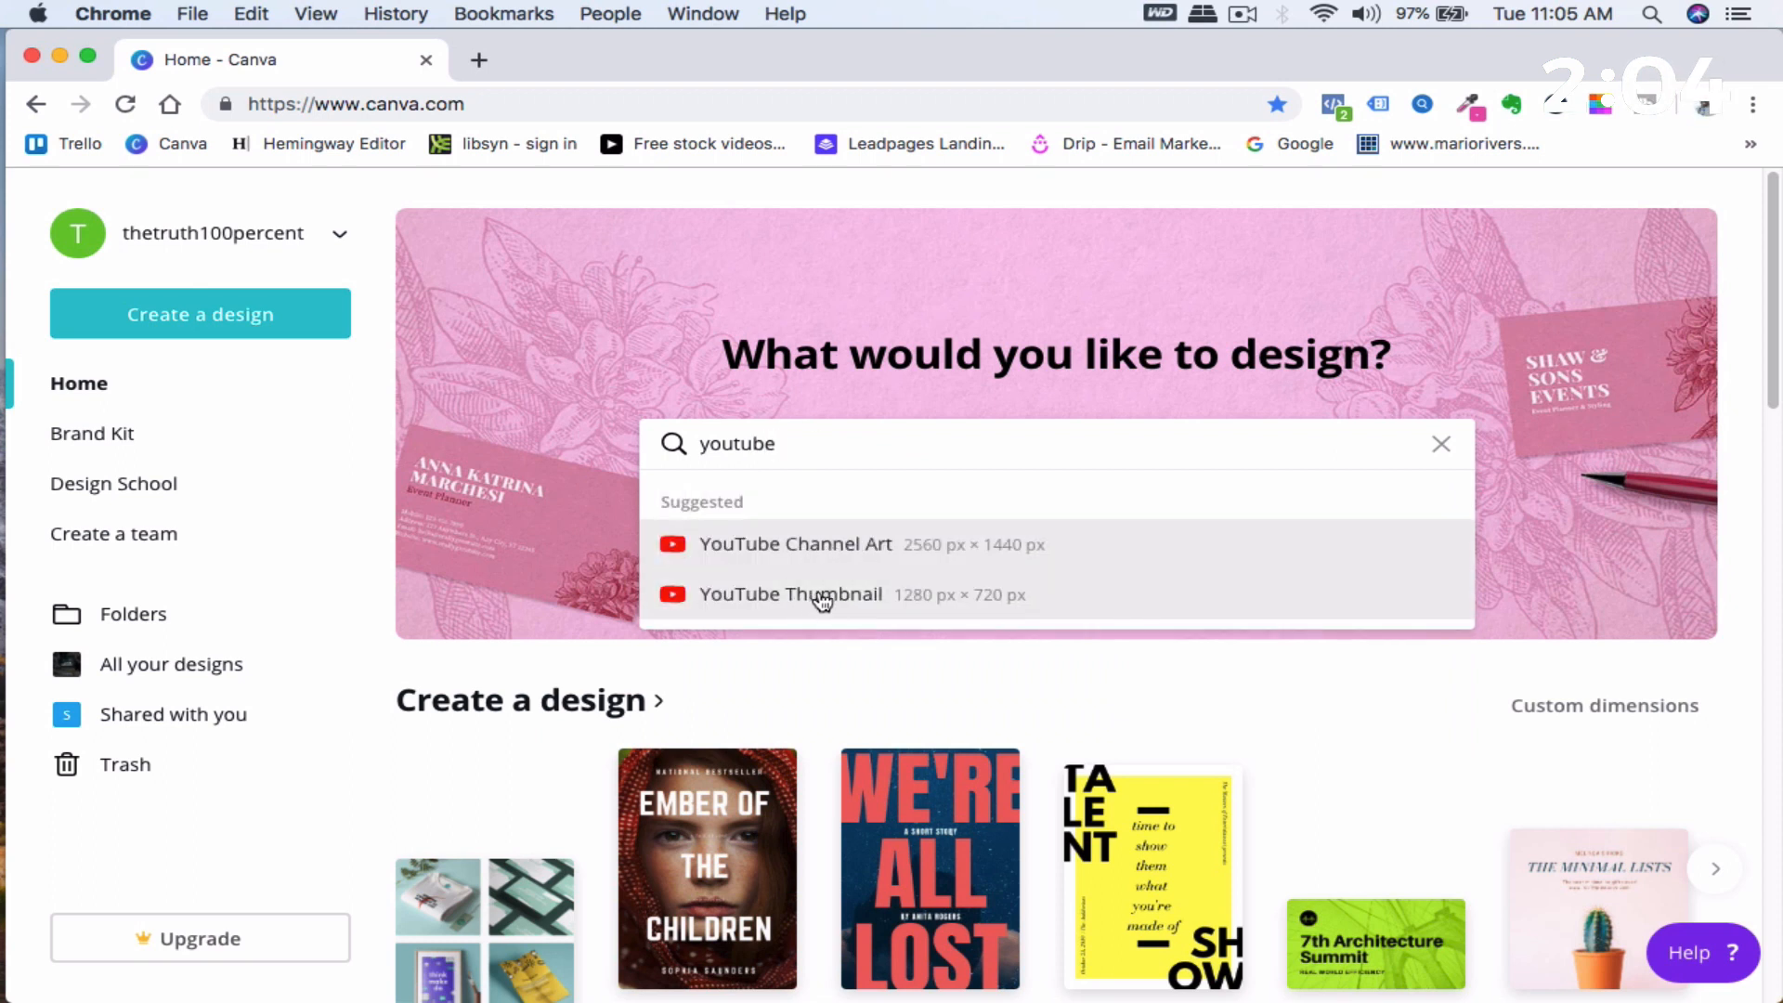
key("BackSpace")
key("BackSpace")
key("BackSpace")
key("BackSpace")
key("BackSpace")
key("BackSpace")
key("BackSpace")
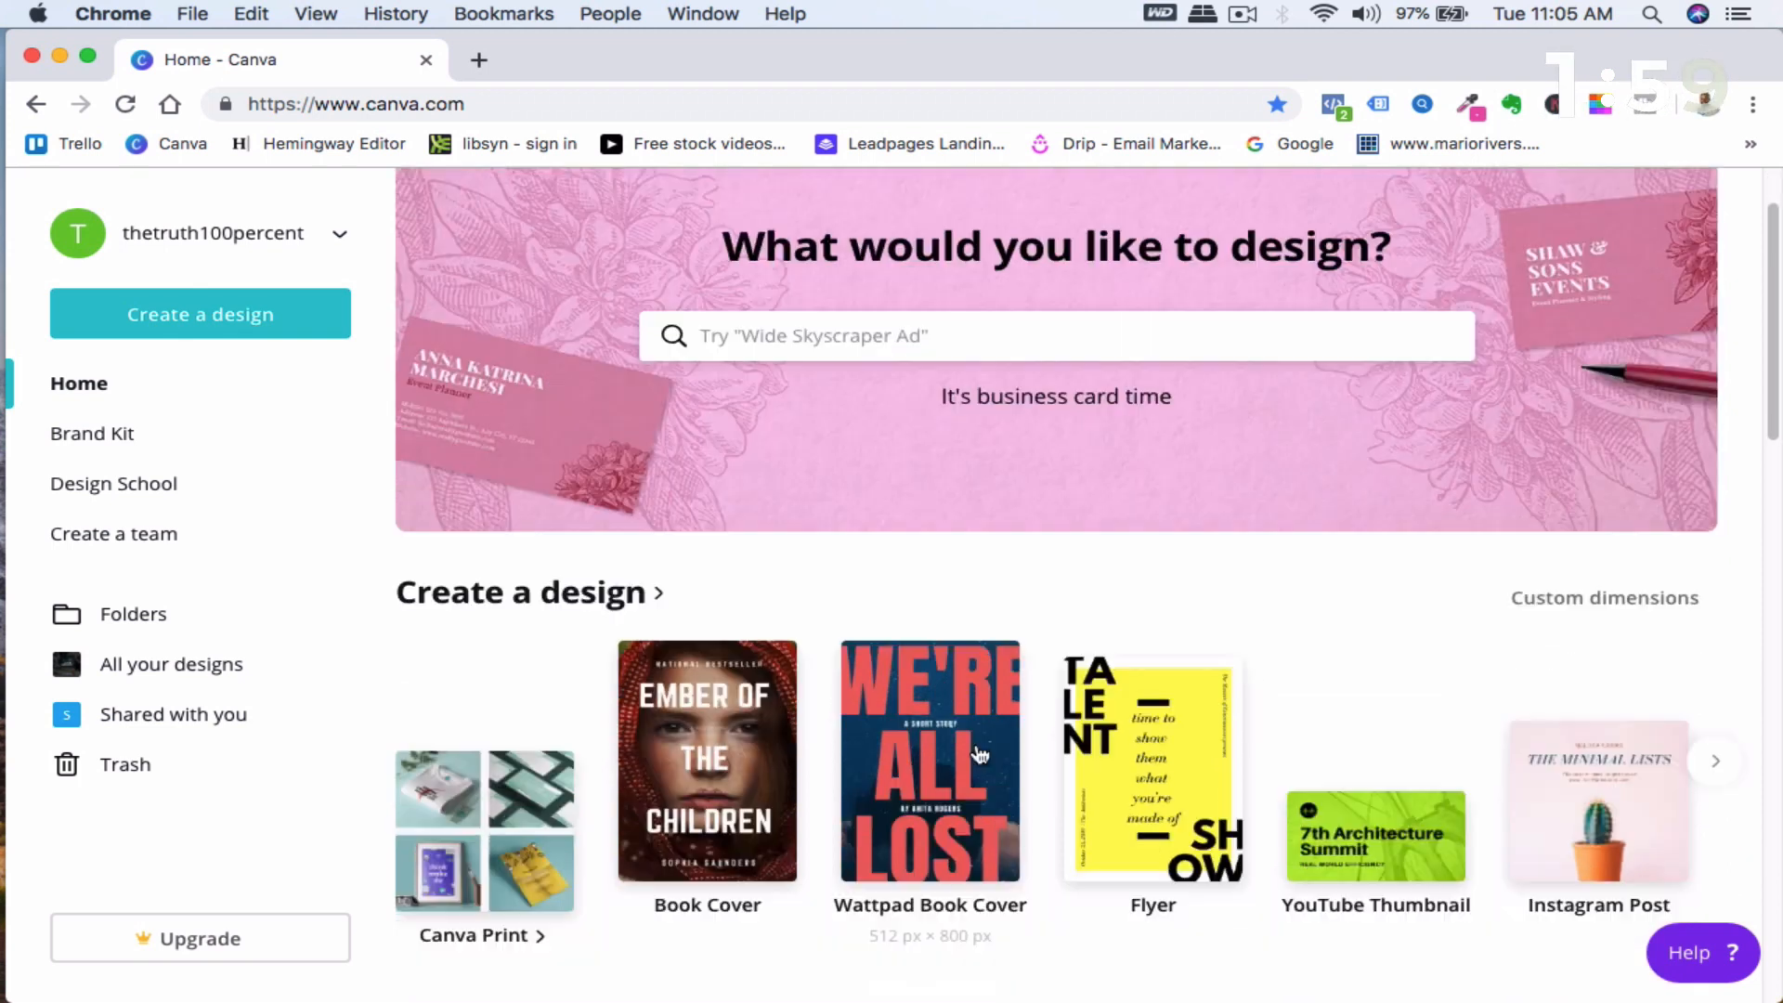
- Browse through the suggested design types in the create a design carousel
scroll(557, 508, "down", 5)
mouse_move(542, 474)
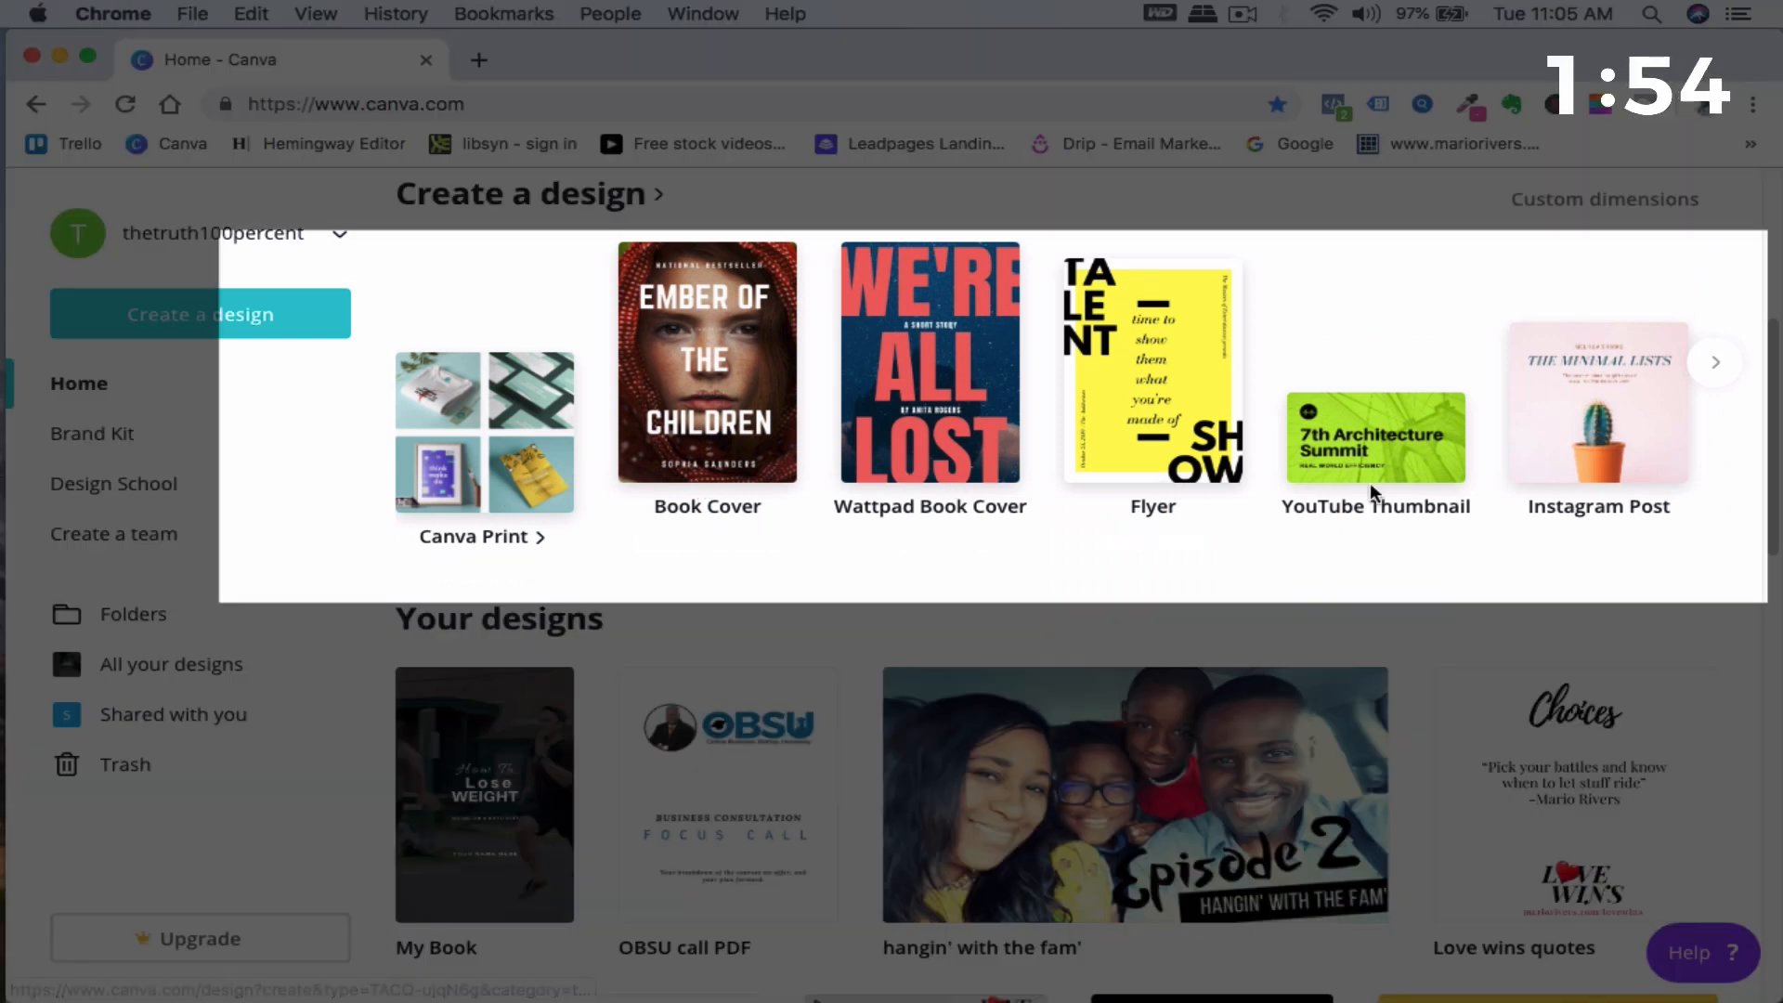
left_click(1717, 366)
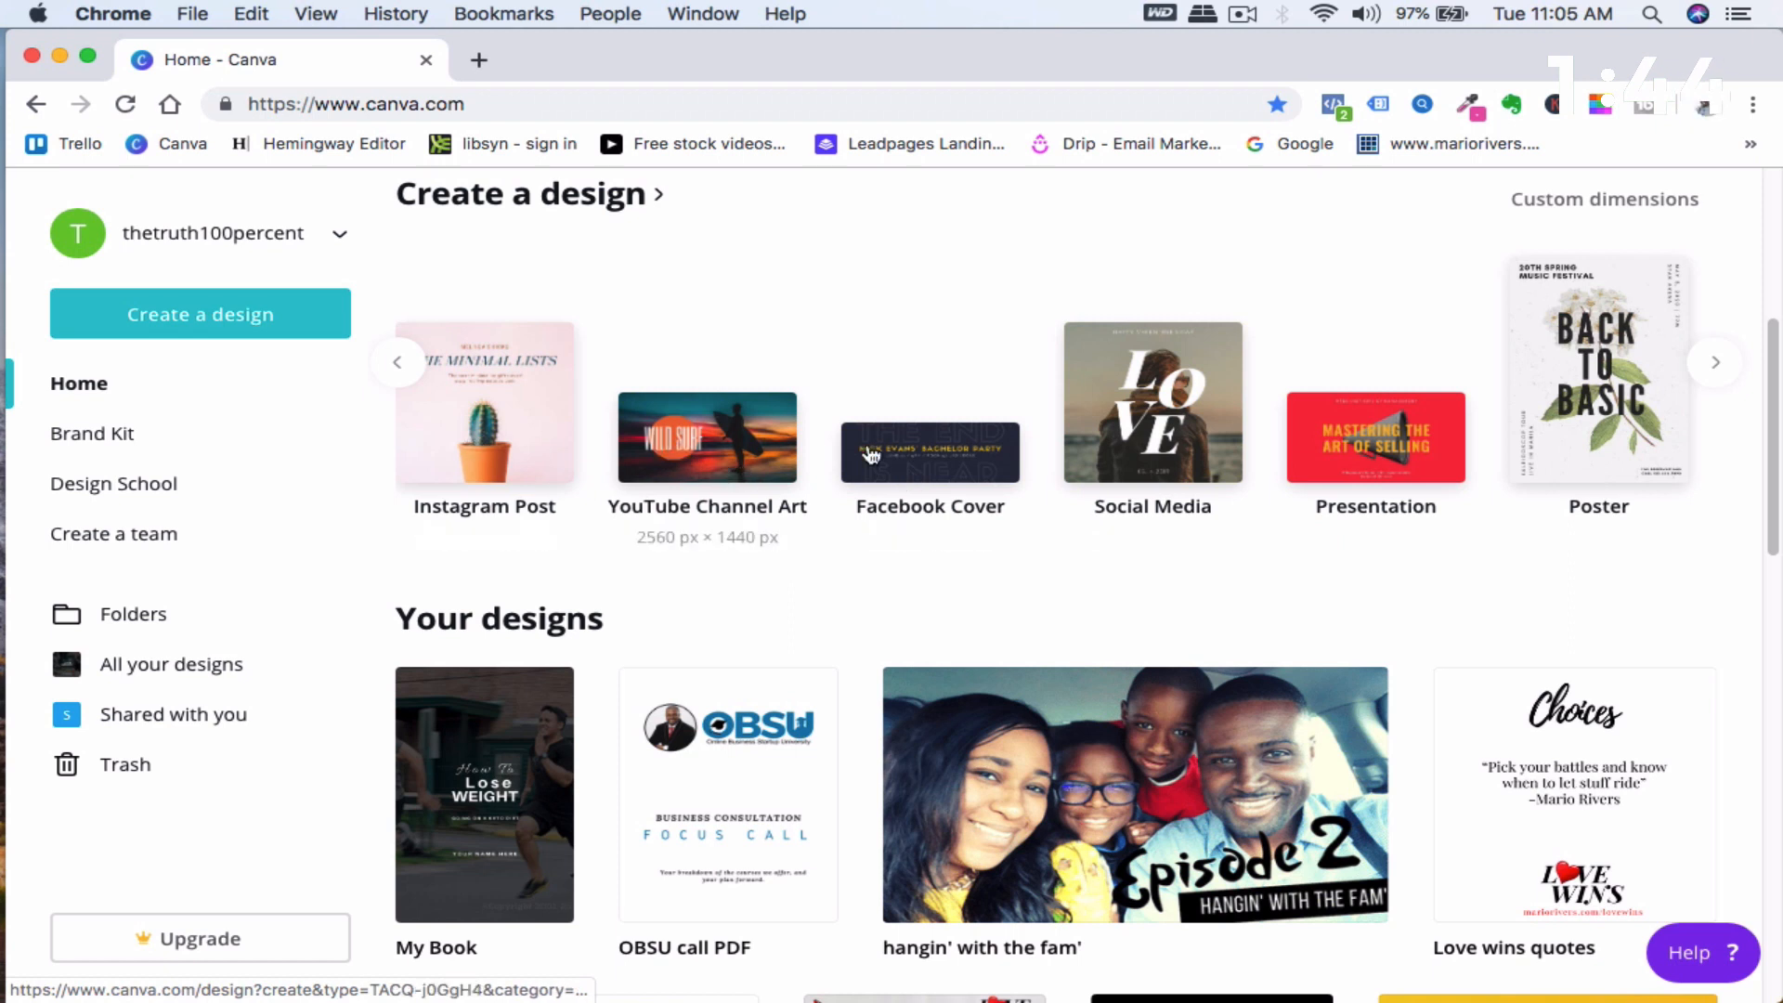
left_click(1713, 364)
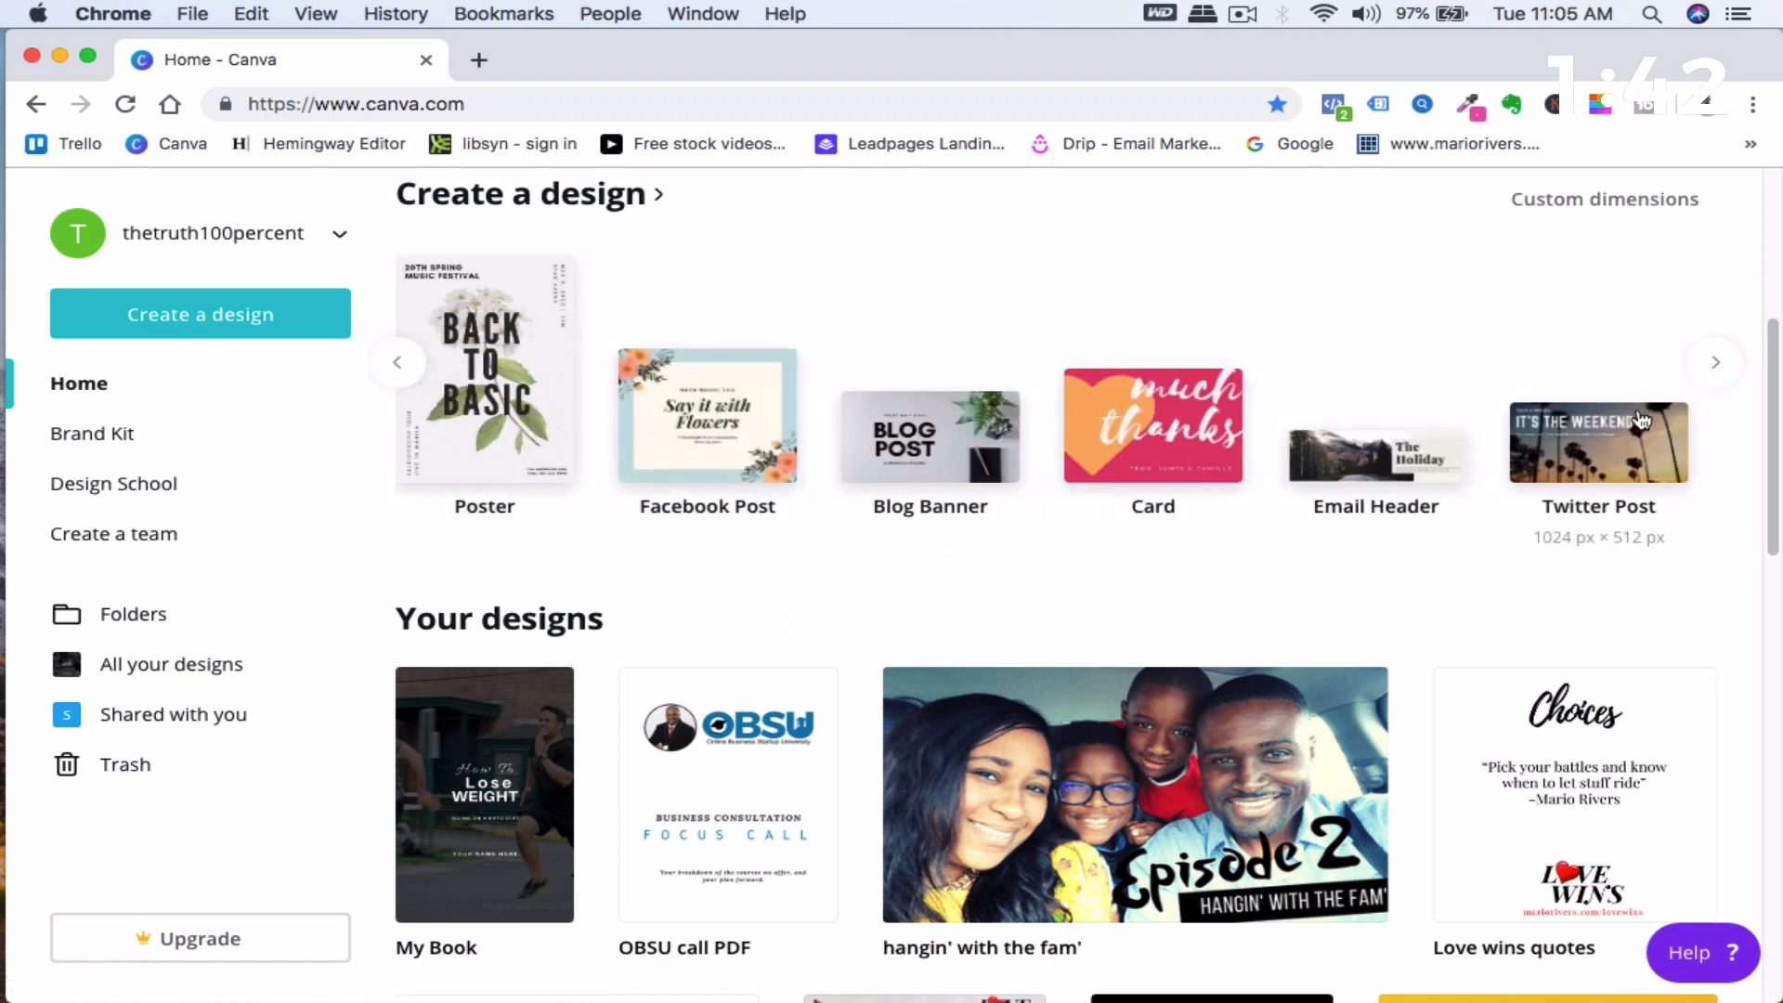
scroll(1634, 413, "up", 3)
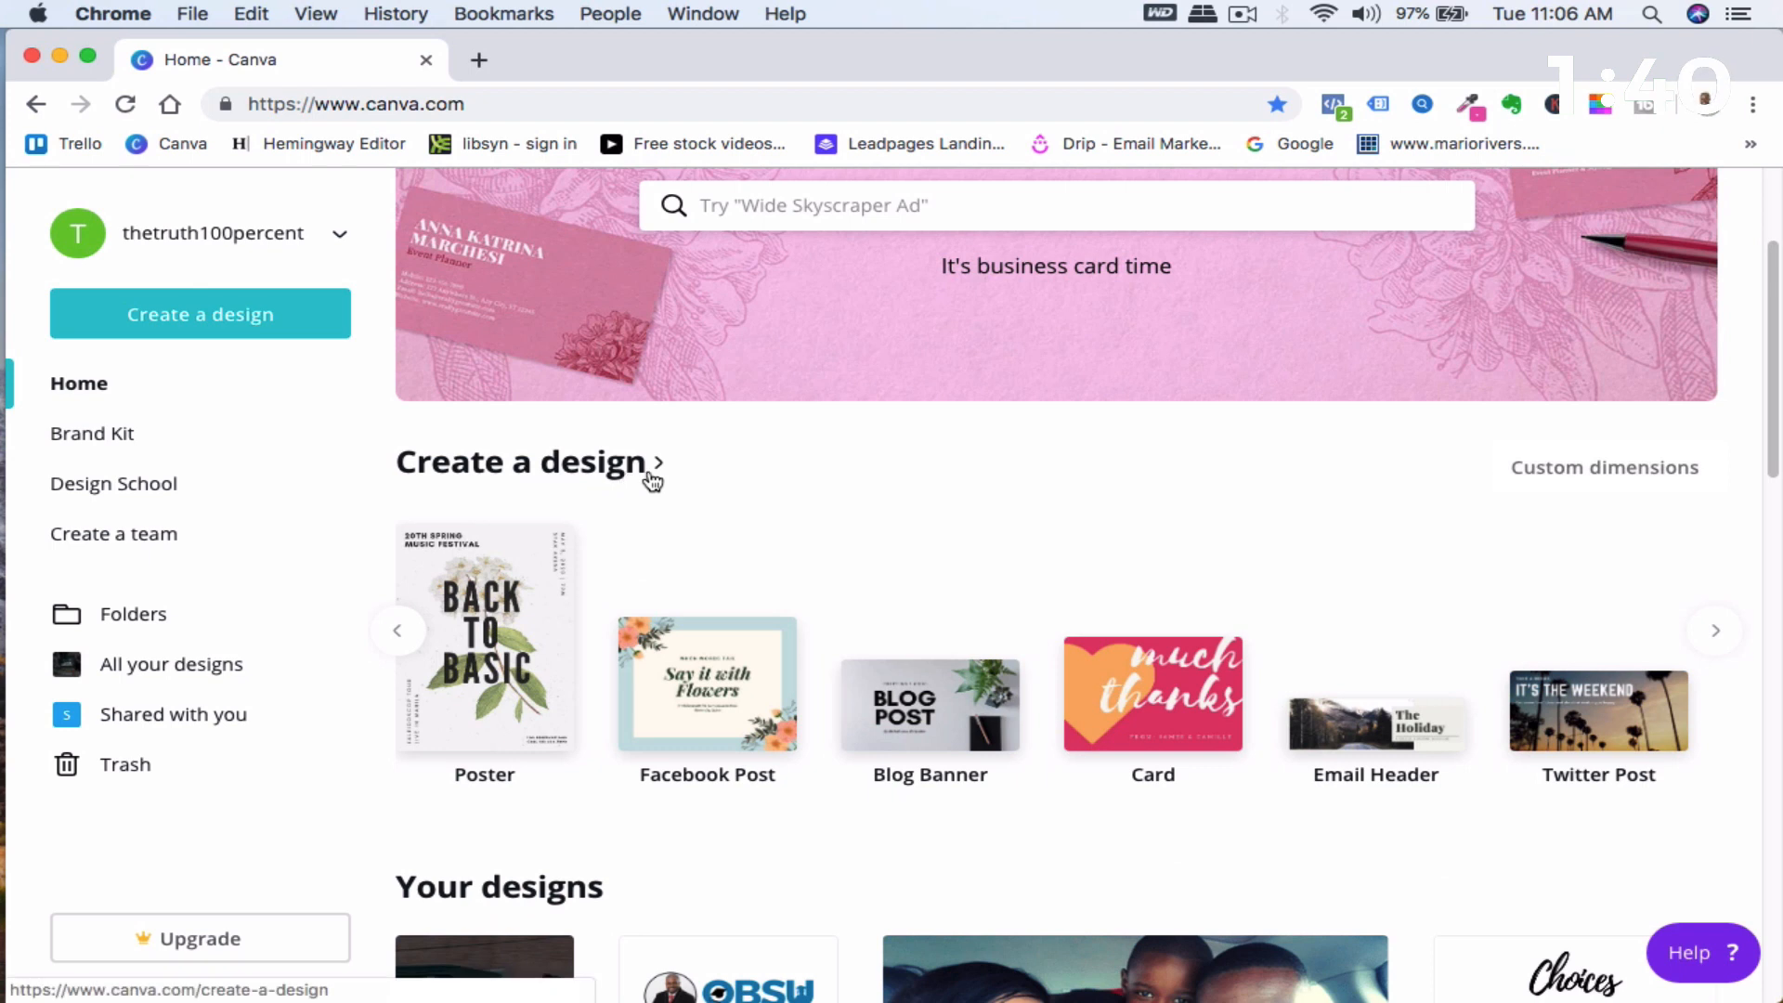
- Try custom dimensions of 7 by 5 inches for a new design
left_click(1549, 470)
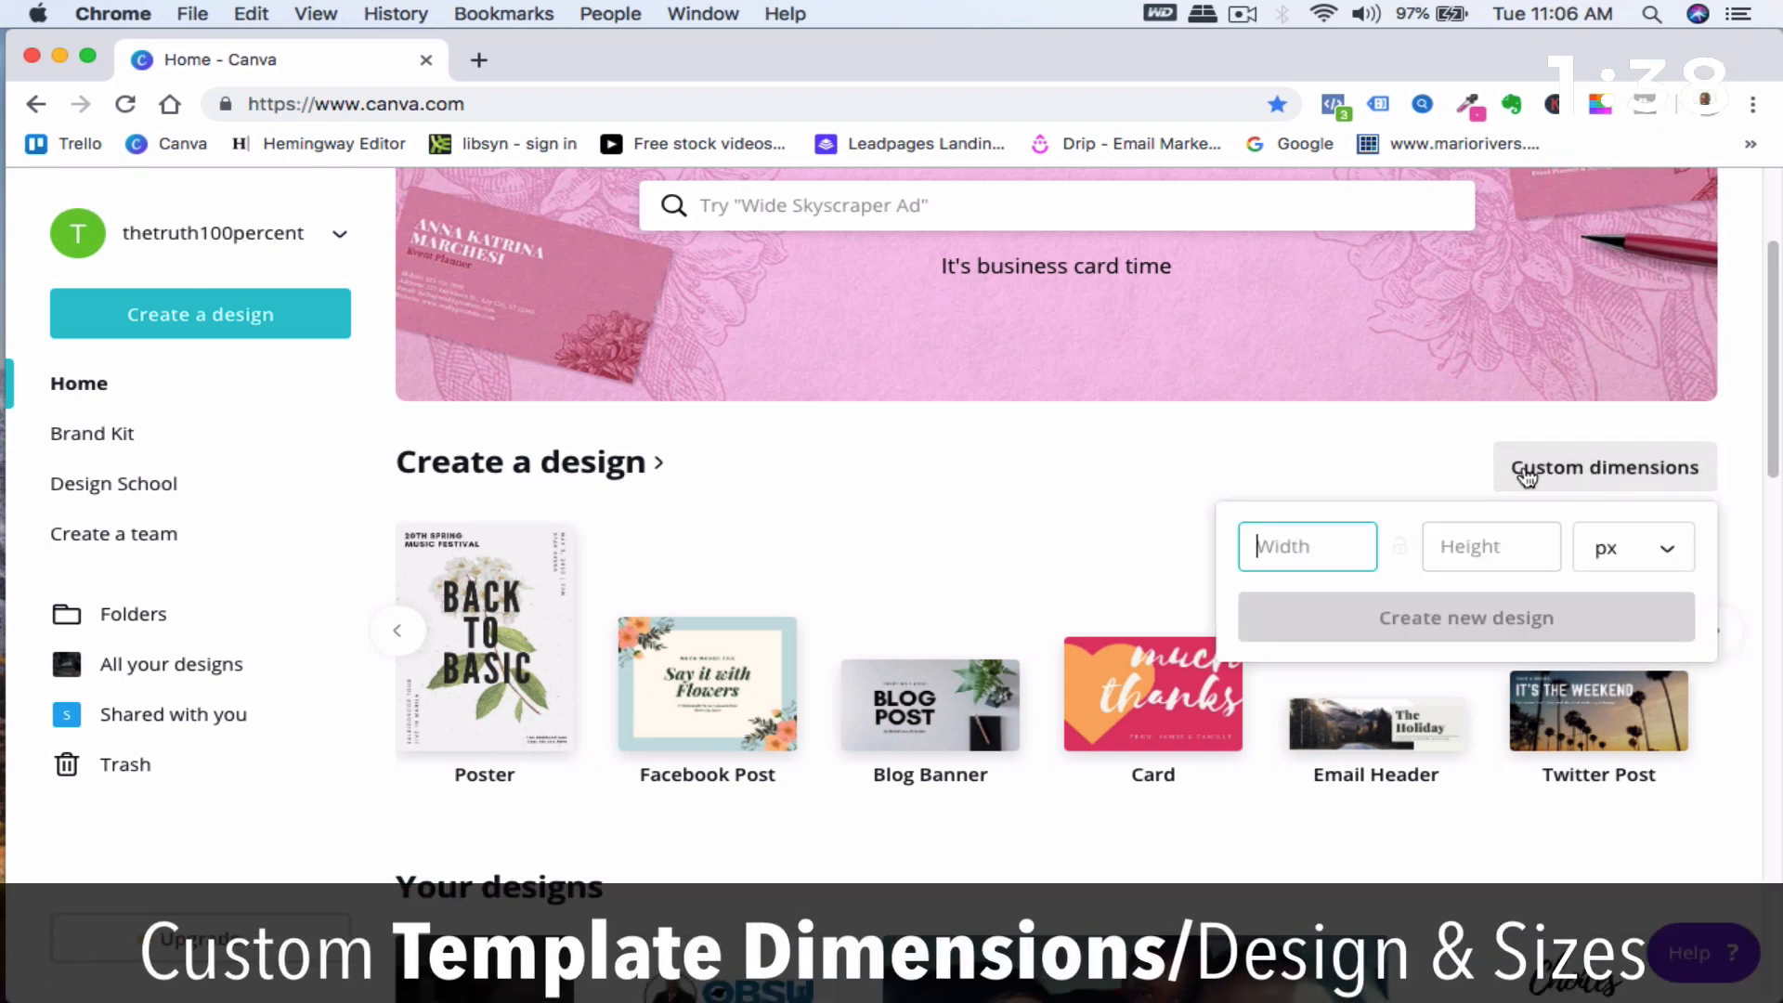
left_click(1662, 554)
left_click(1627, 605)
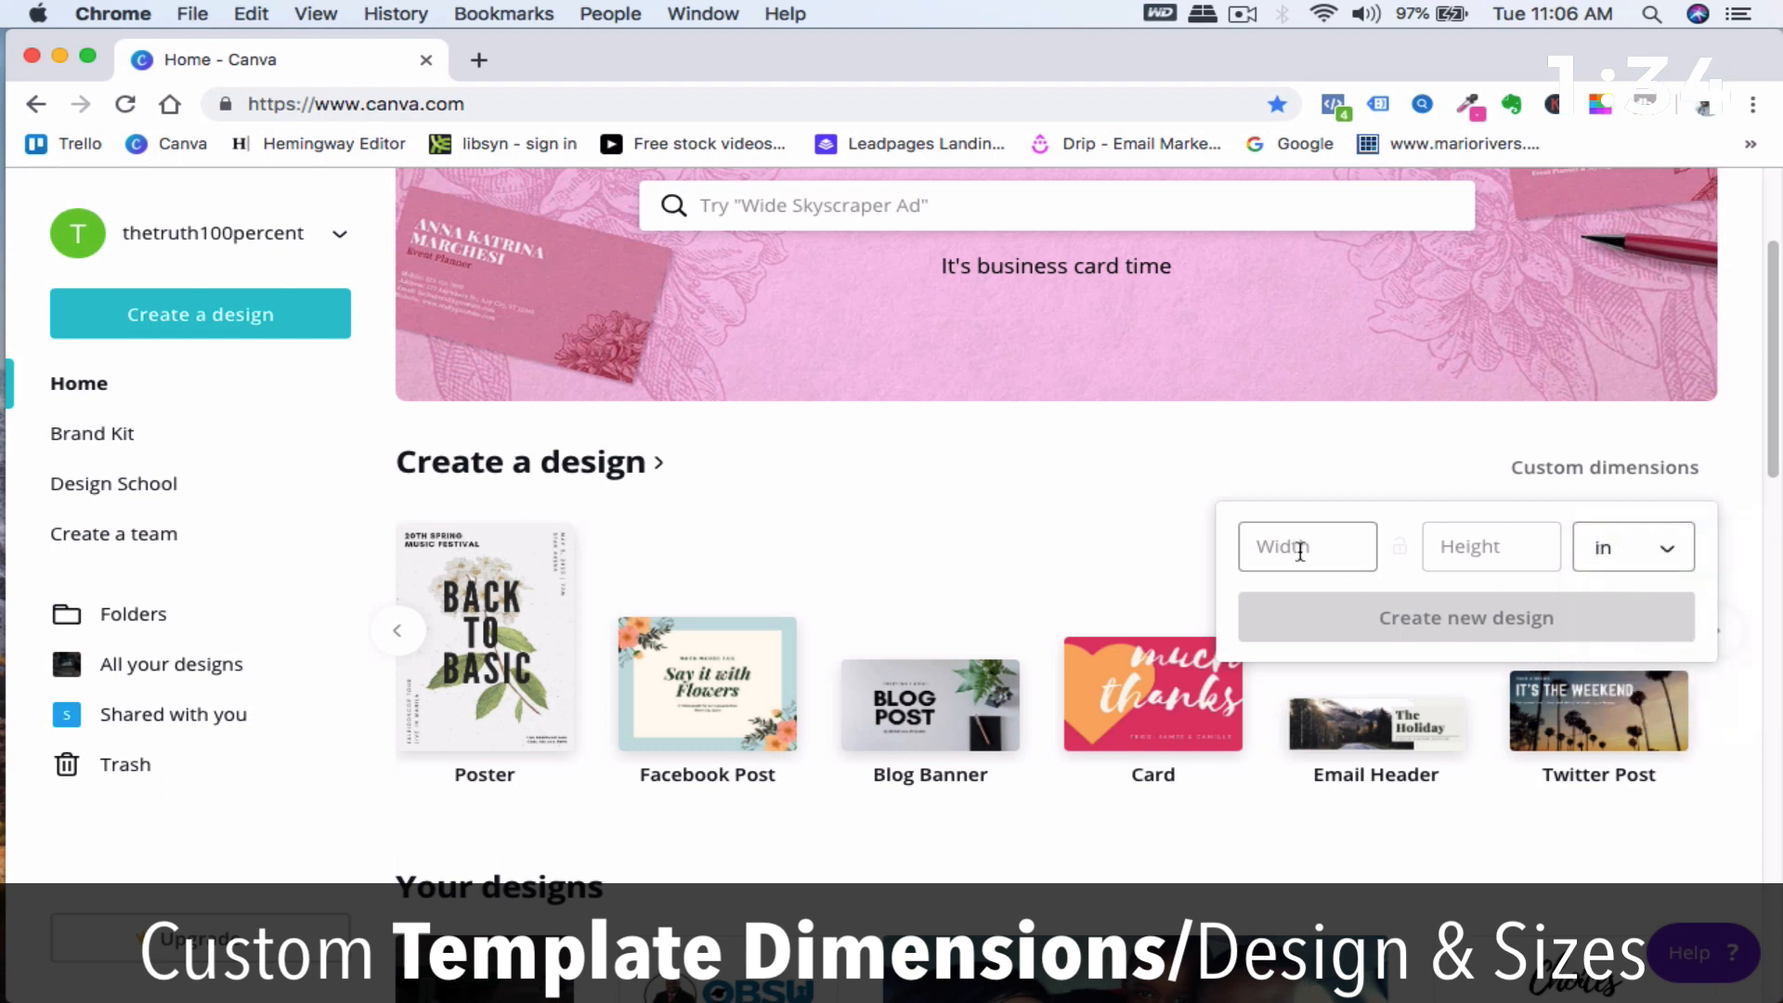
left_click(1482, 550)
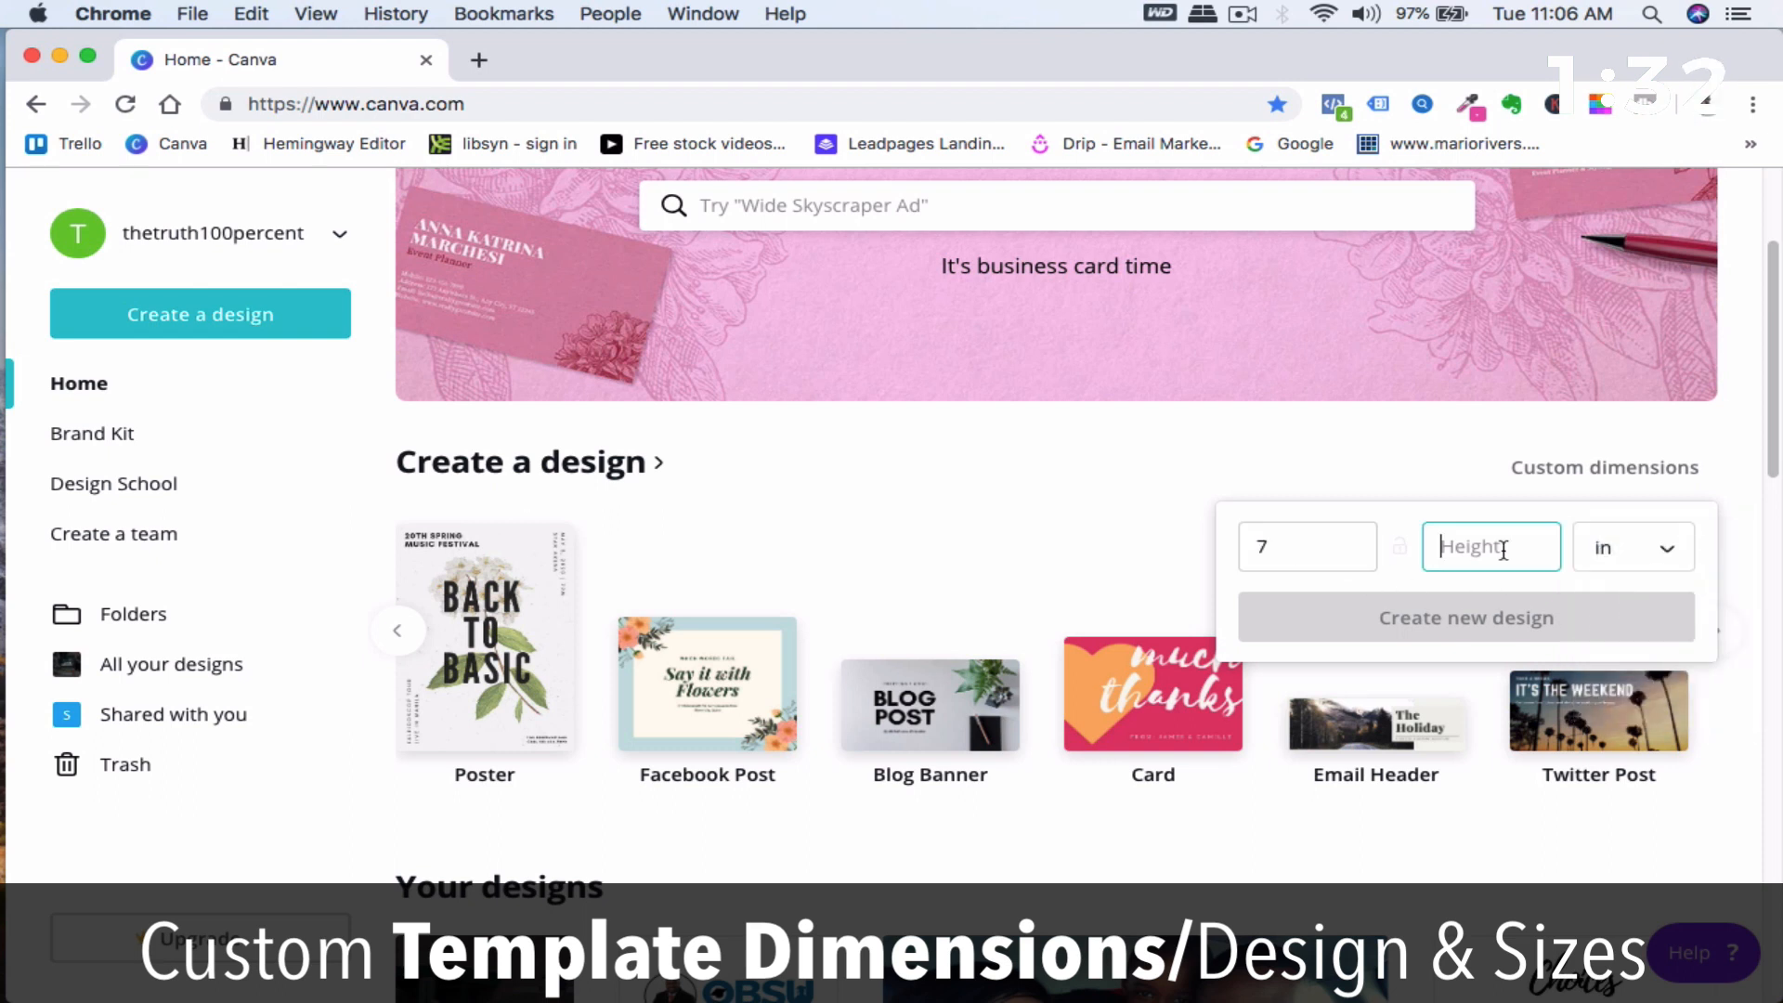
type("5")
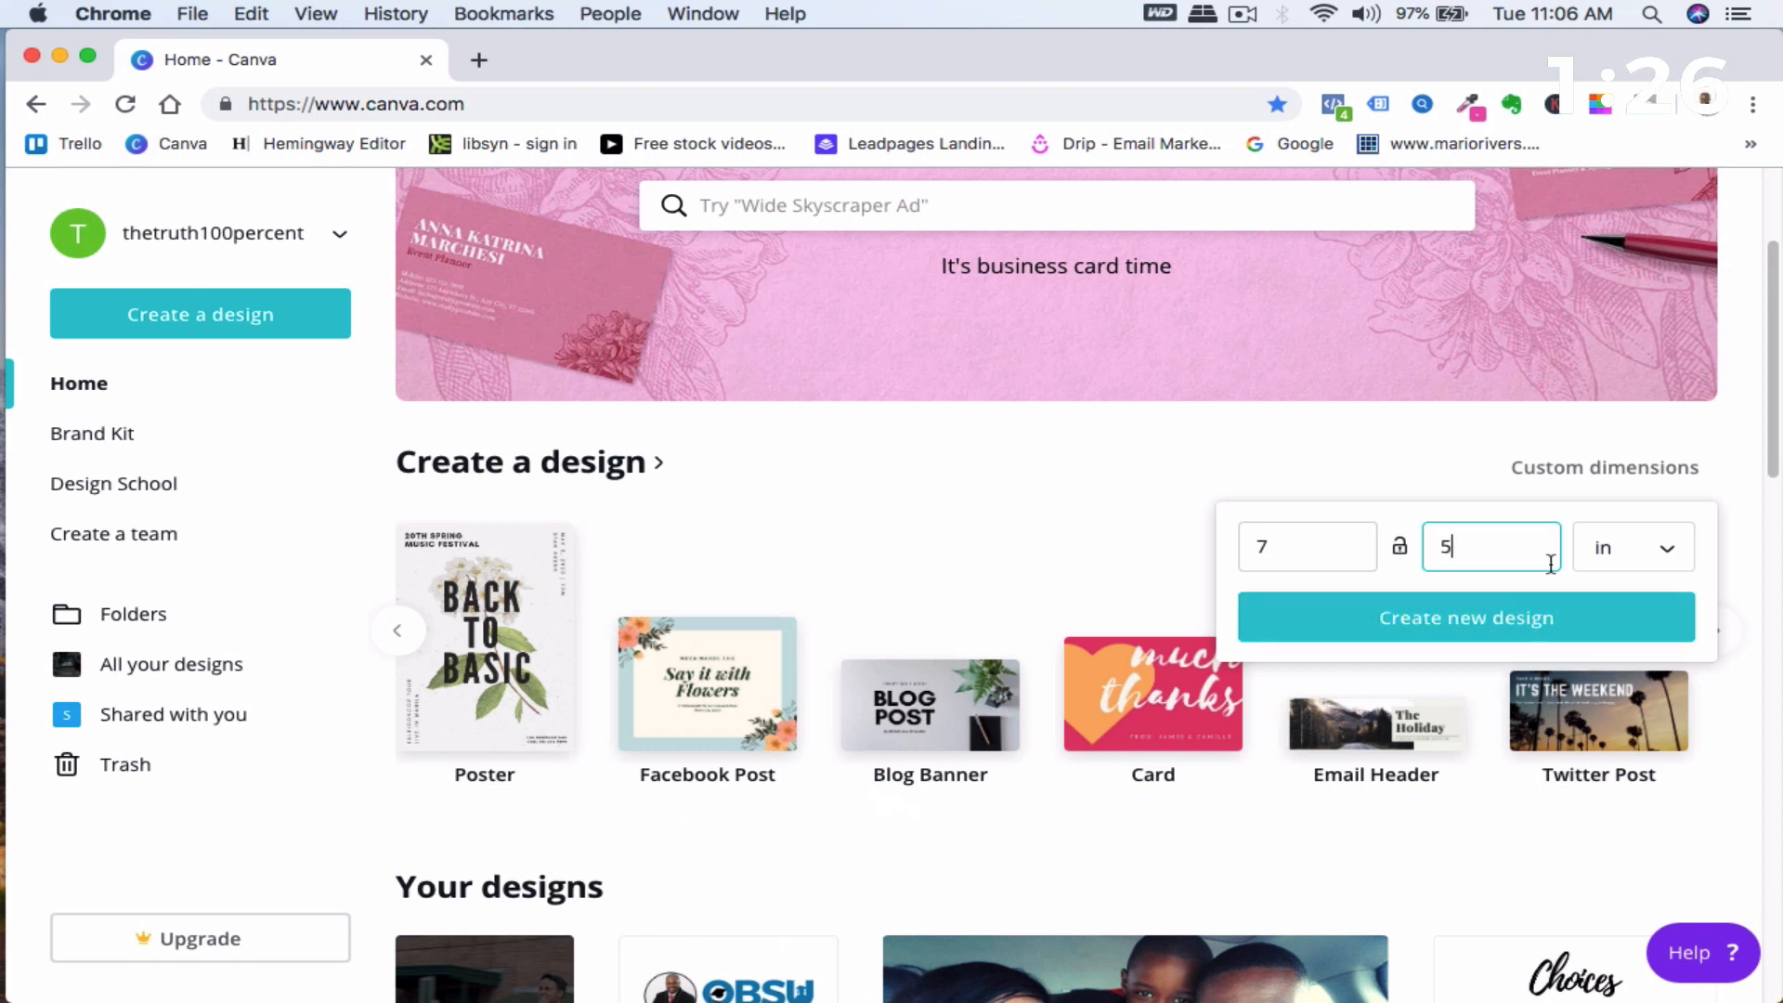
key("BackSpace")
left_click(1309, 543)
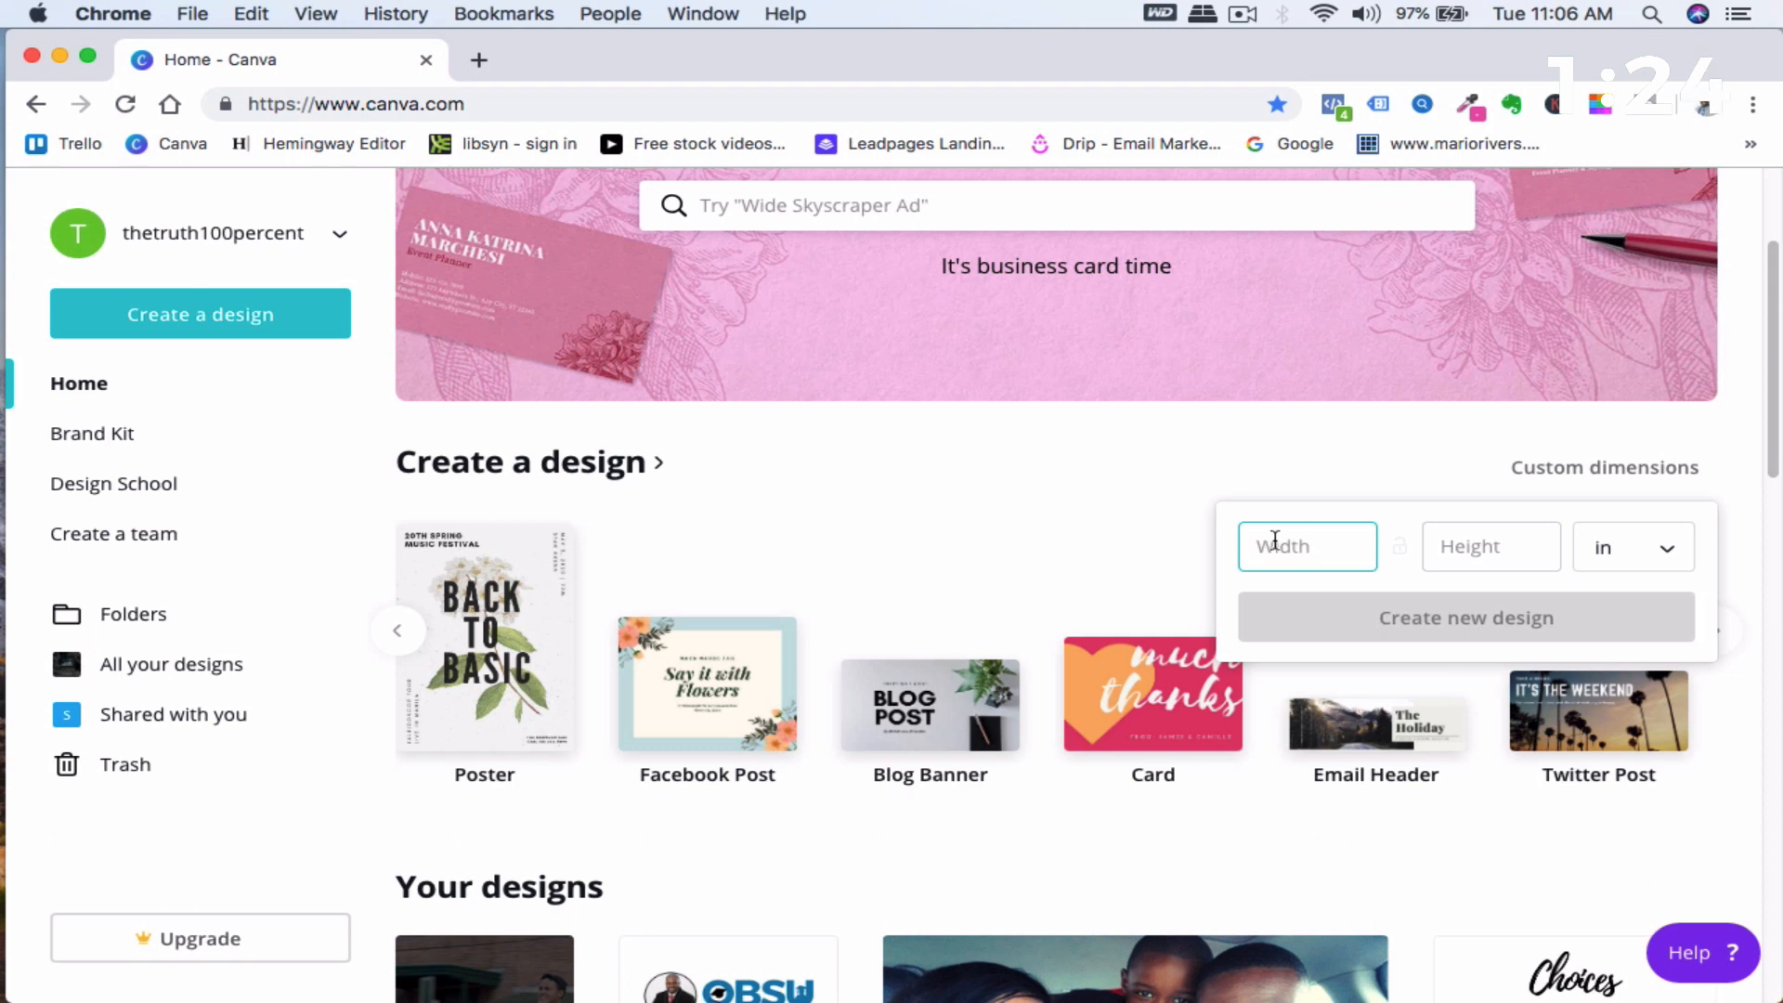
scroll(733, 523, "down", 2)
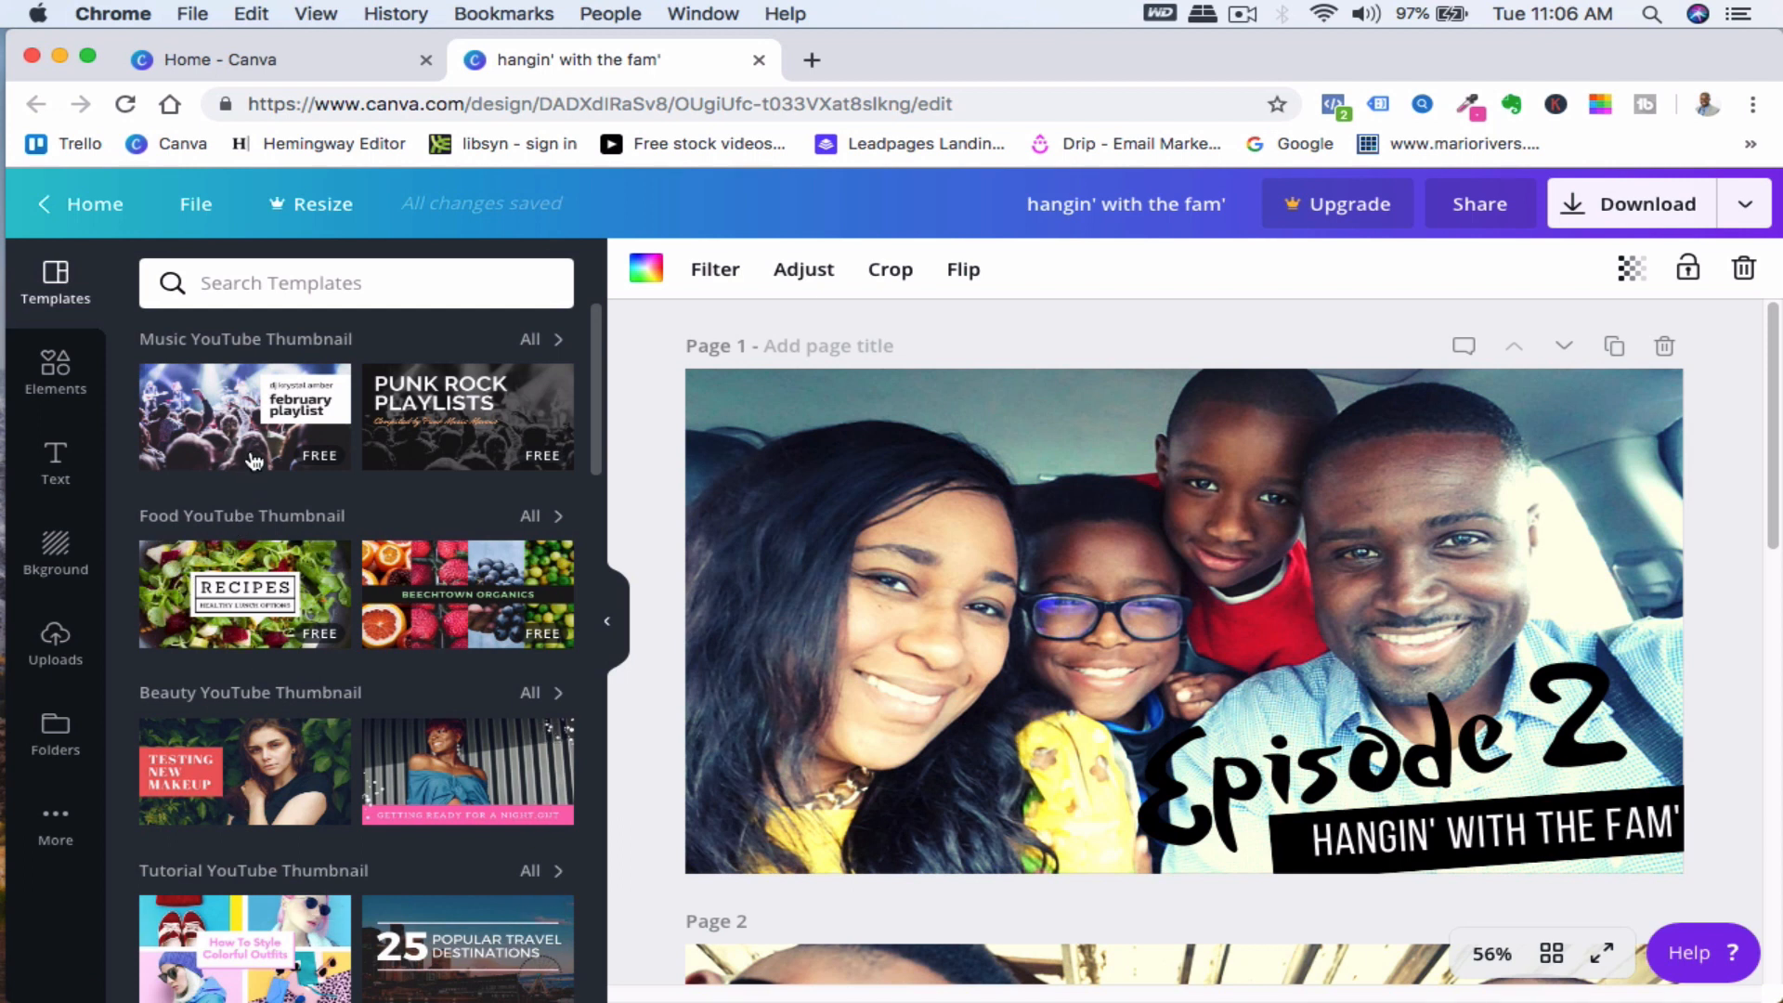
- Browse the YouTube thumbnail templates and the uploaded images beside the thumbnail design
scroll(250, 467, "down", 1)
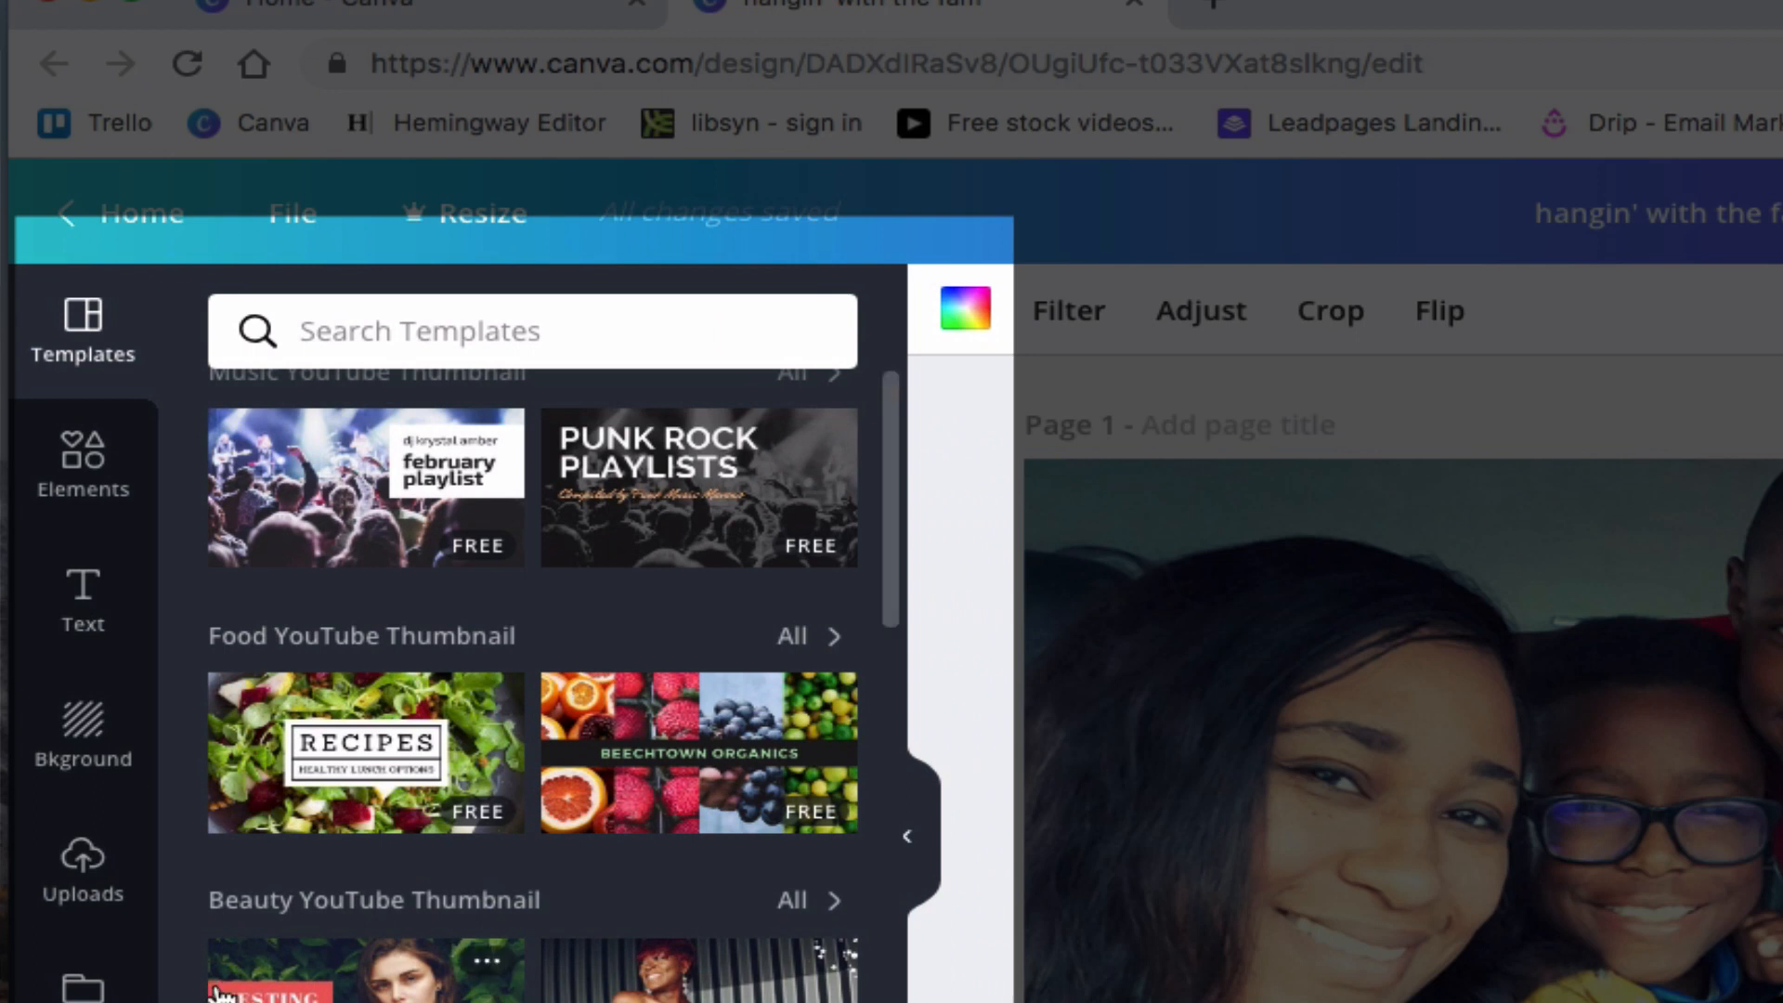
left_click(83, 859)
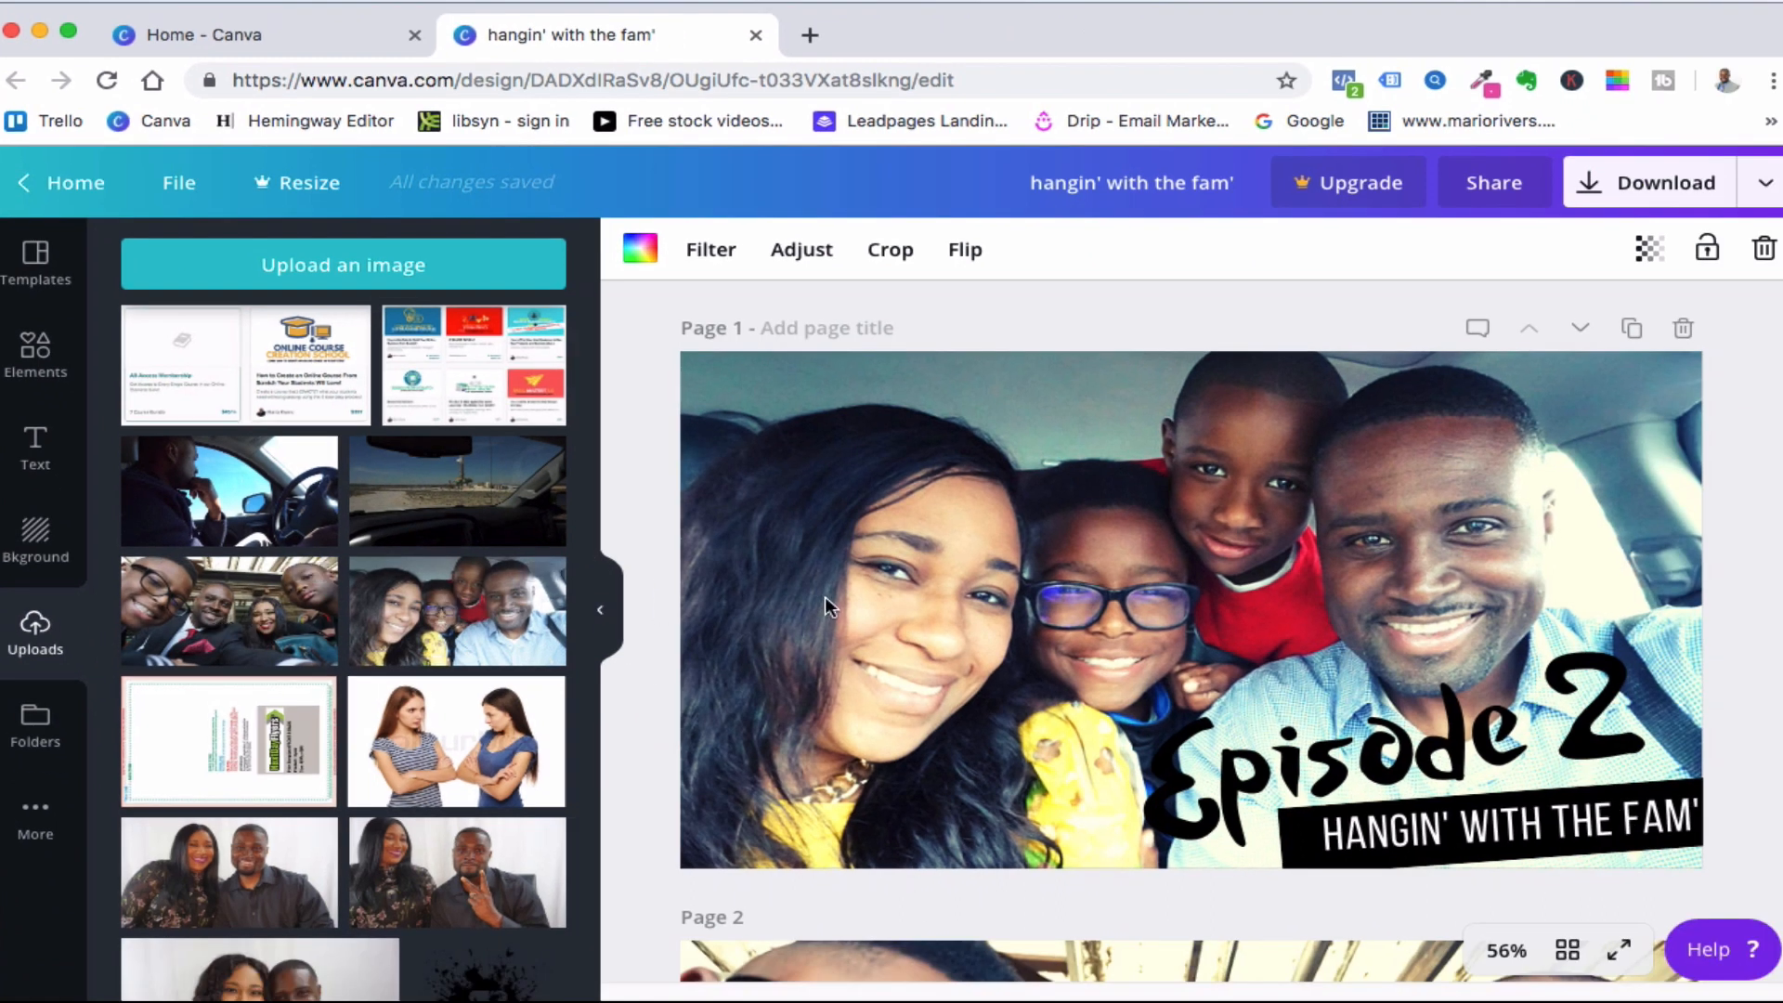
scroll(1065, 497, "down", 1)
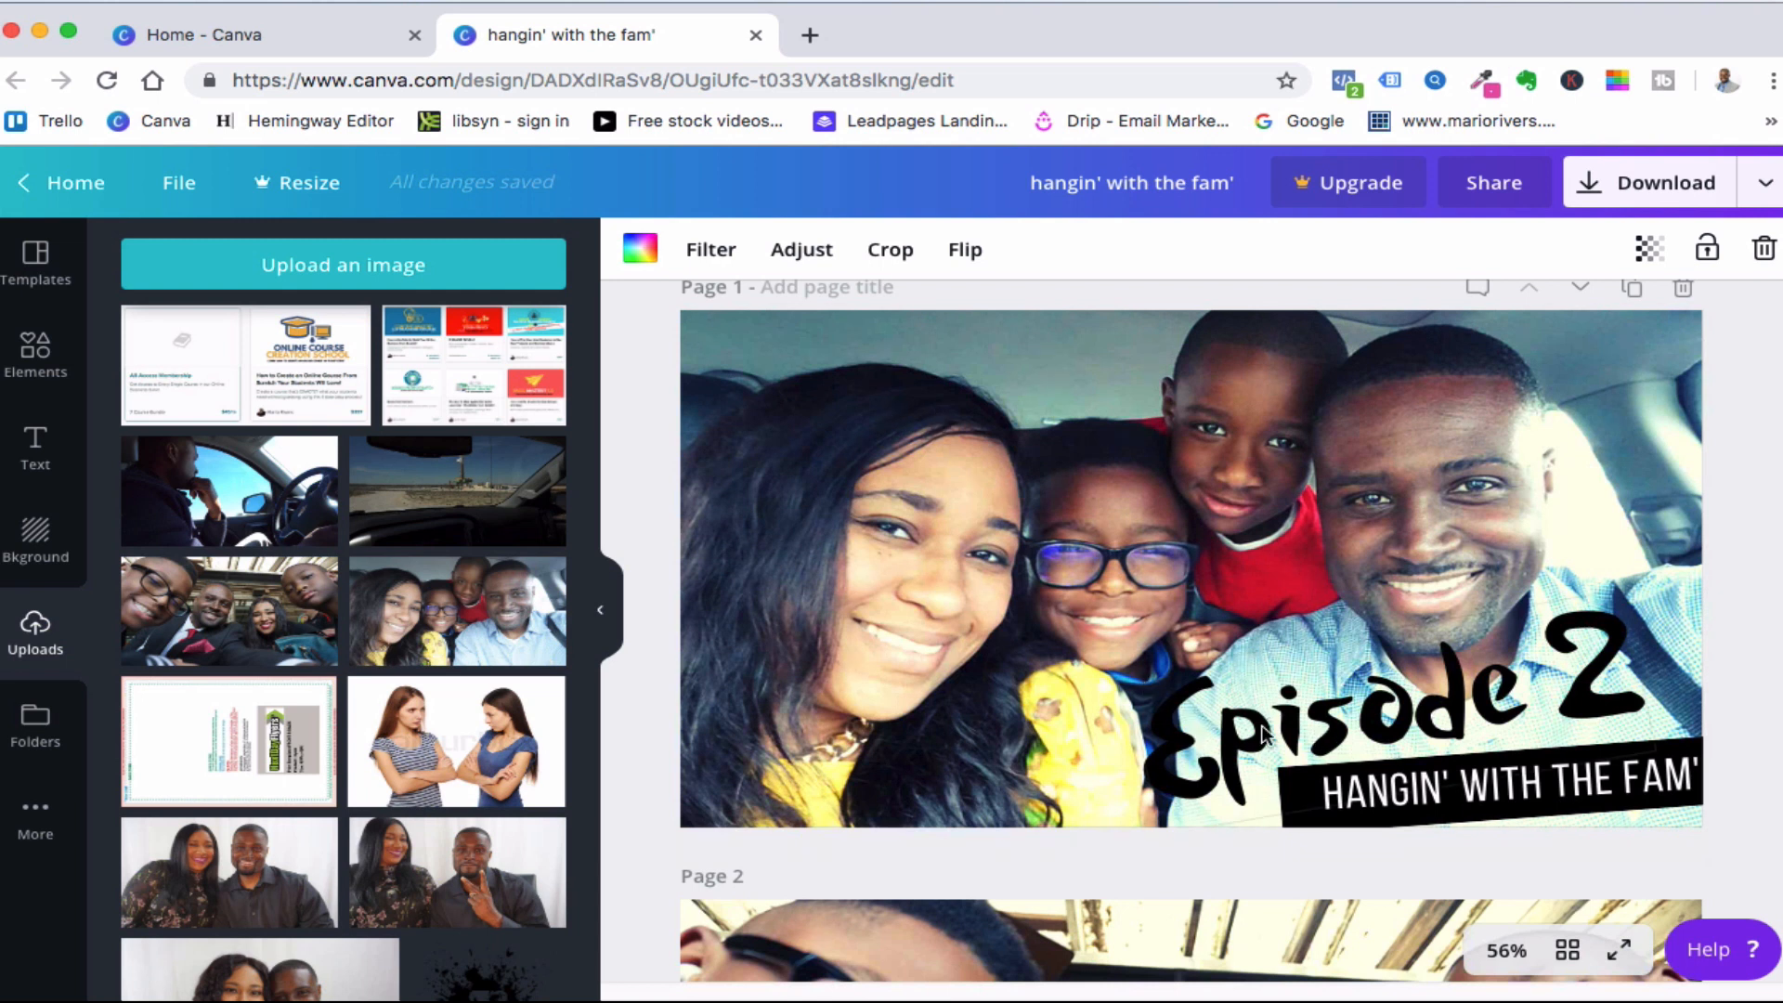
- Try recolouring the Episode 2 title text with a custom dark brown, #5b3535
left_click(1340, 729)
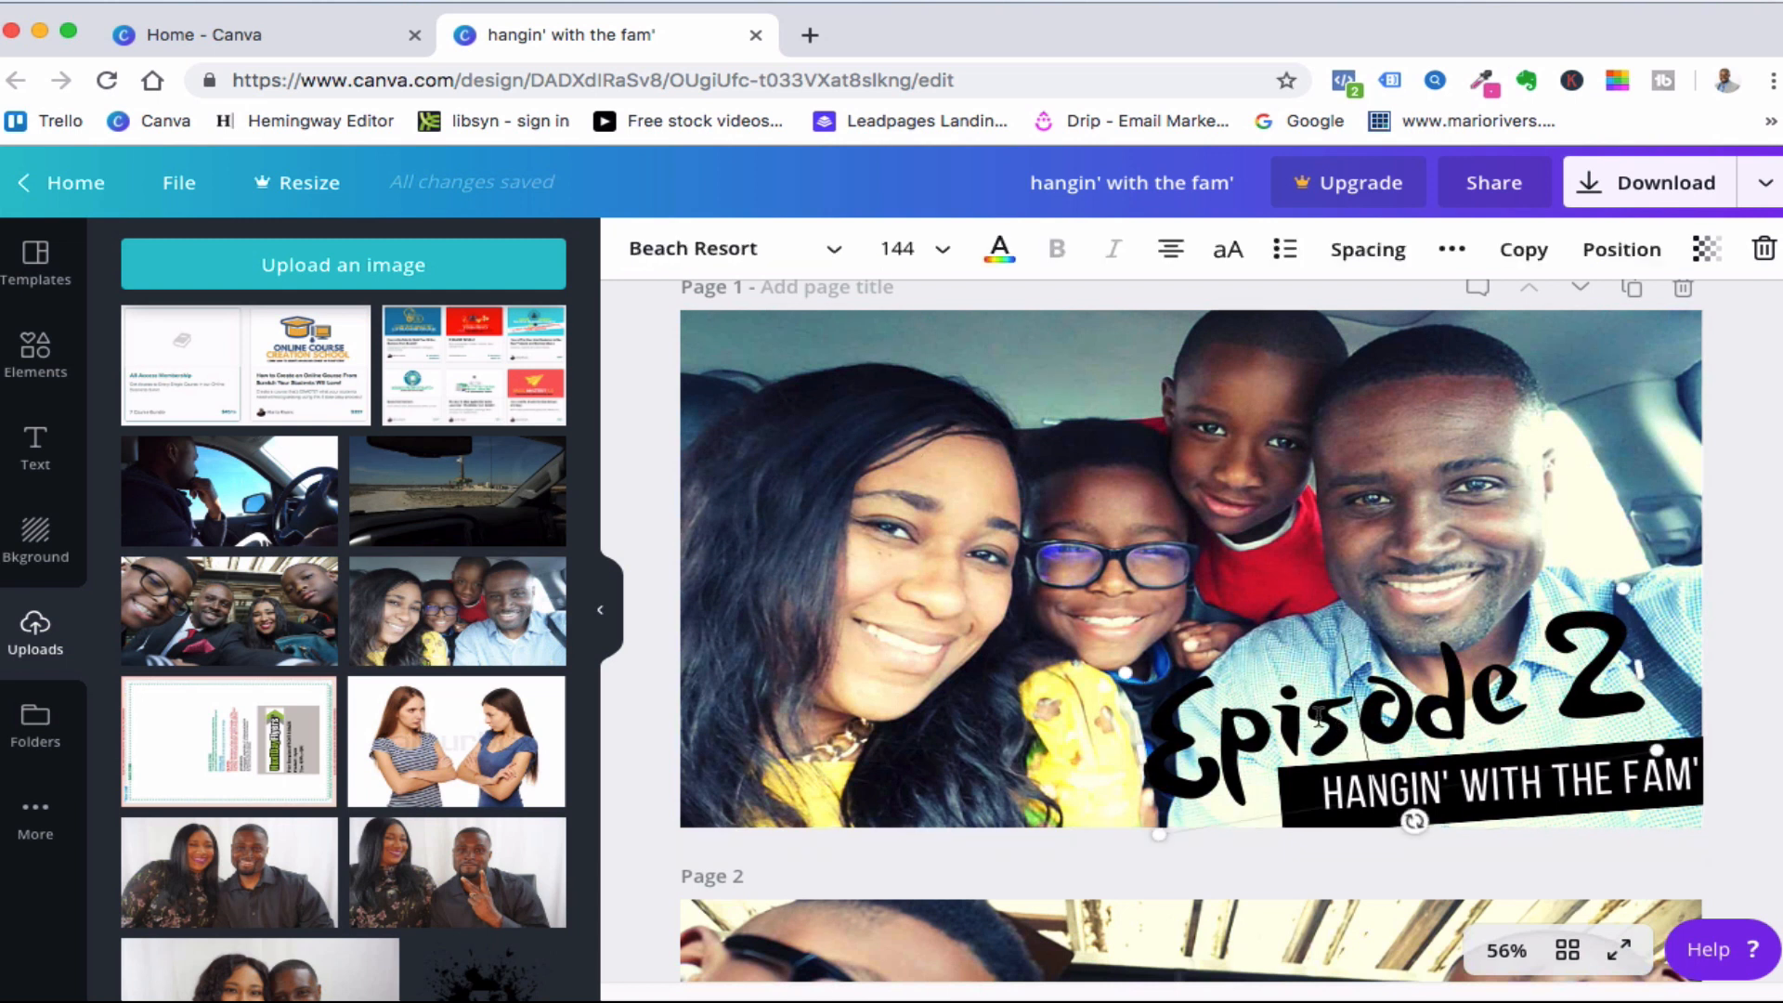
left_click(1318, 715)
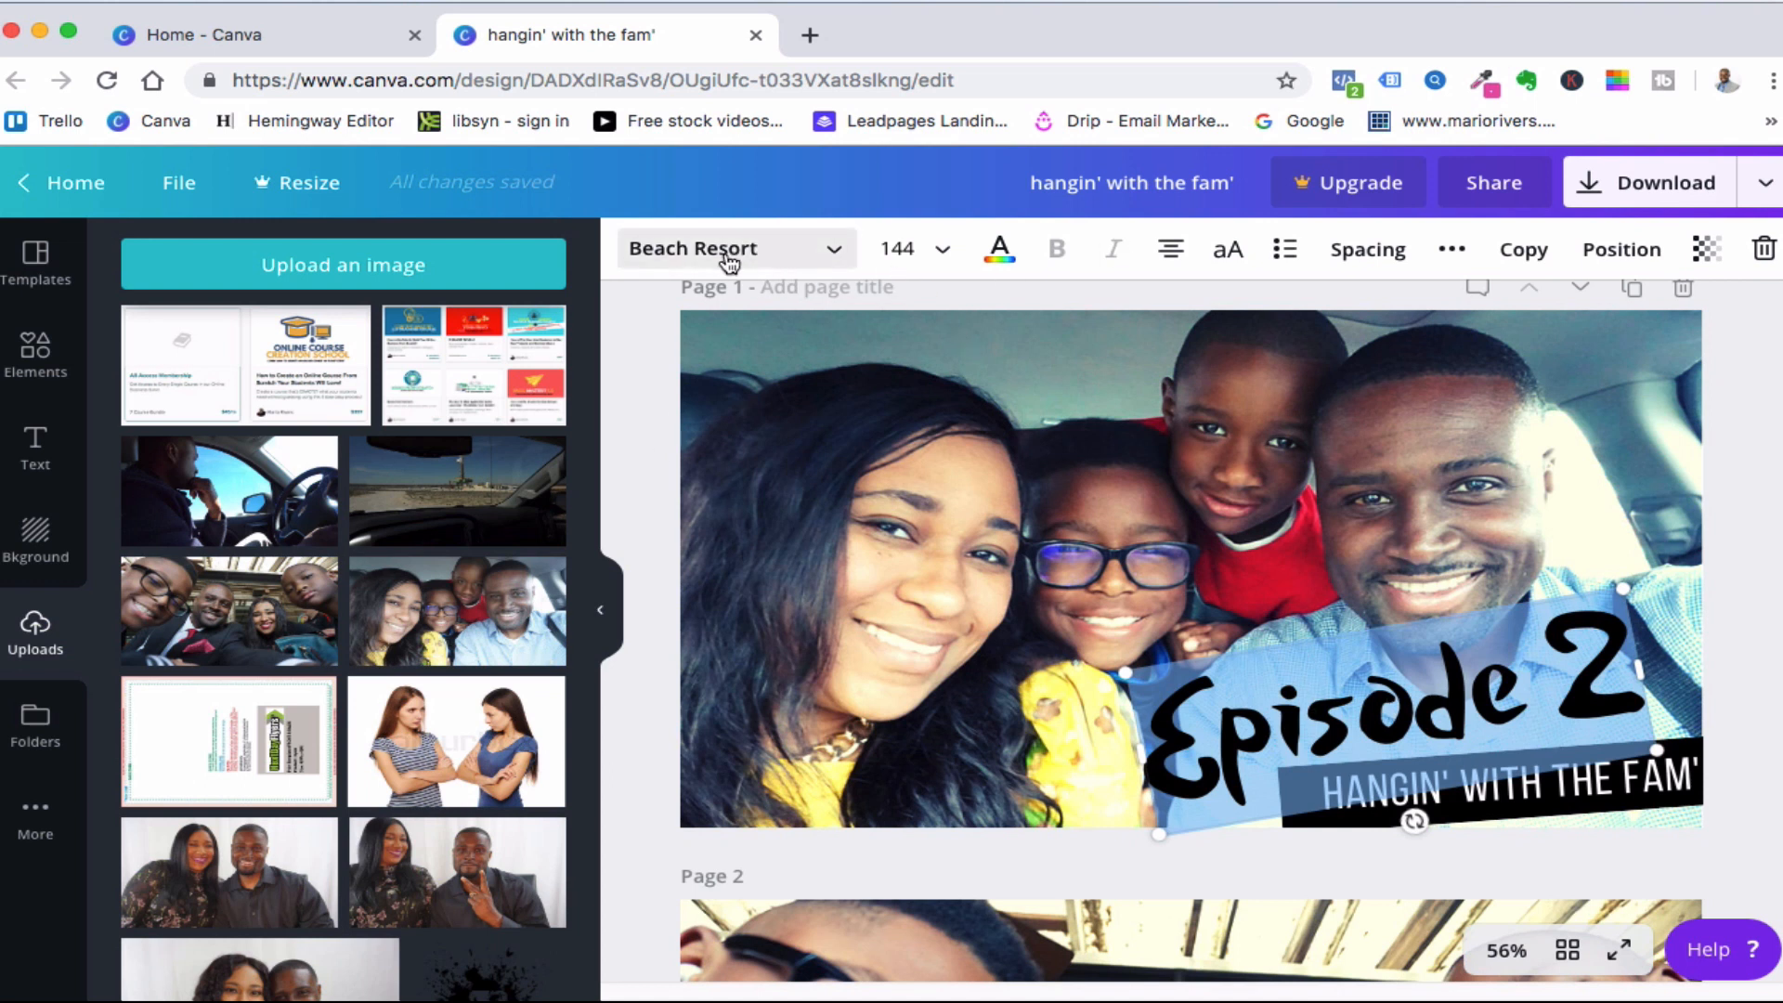
left_click(999, 249)
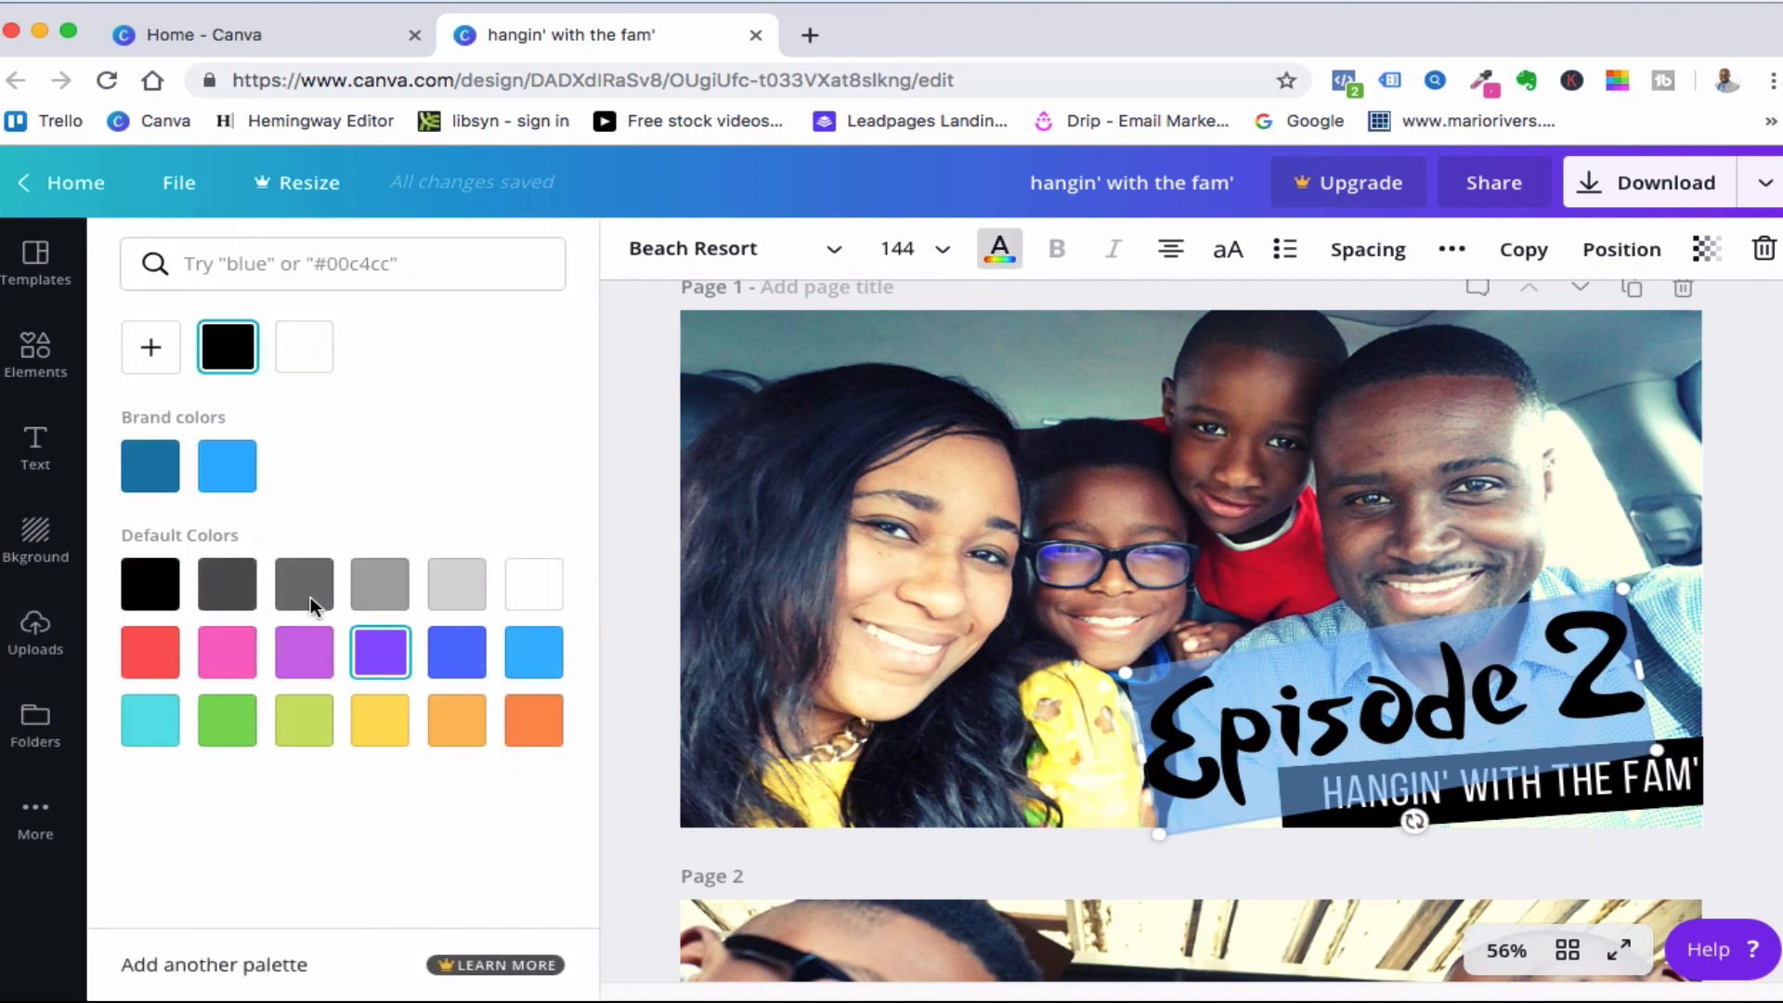
left_click(152, 353)
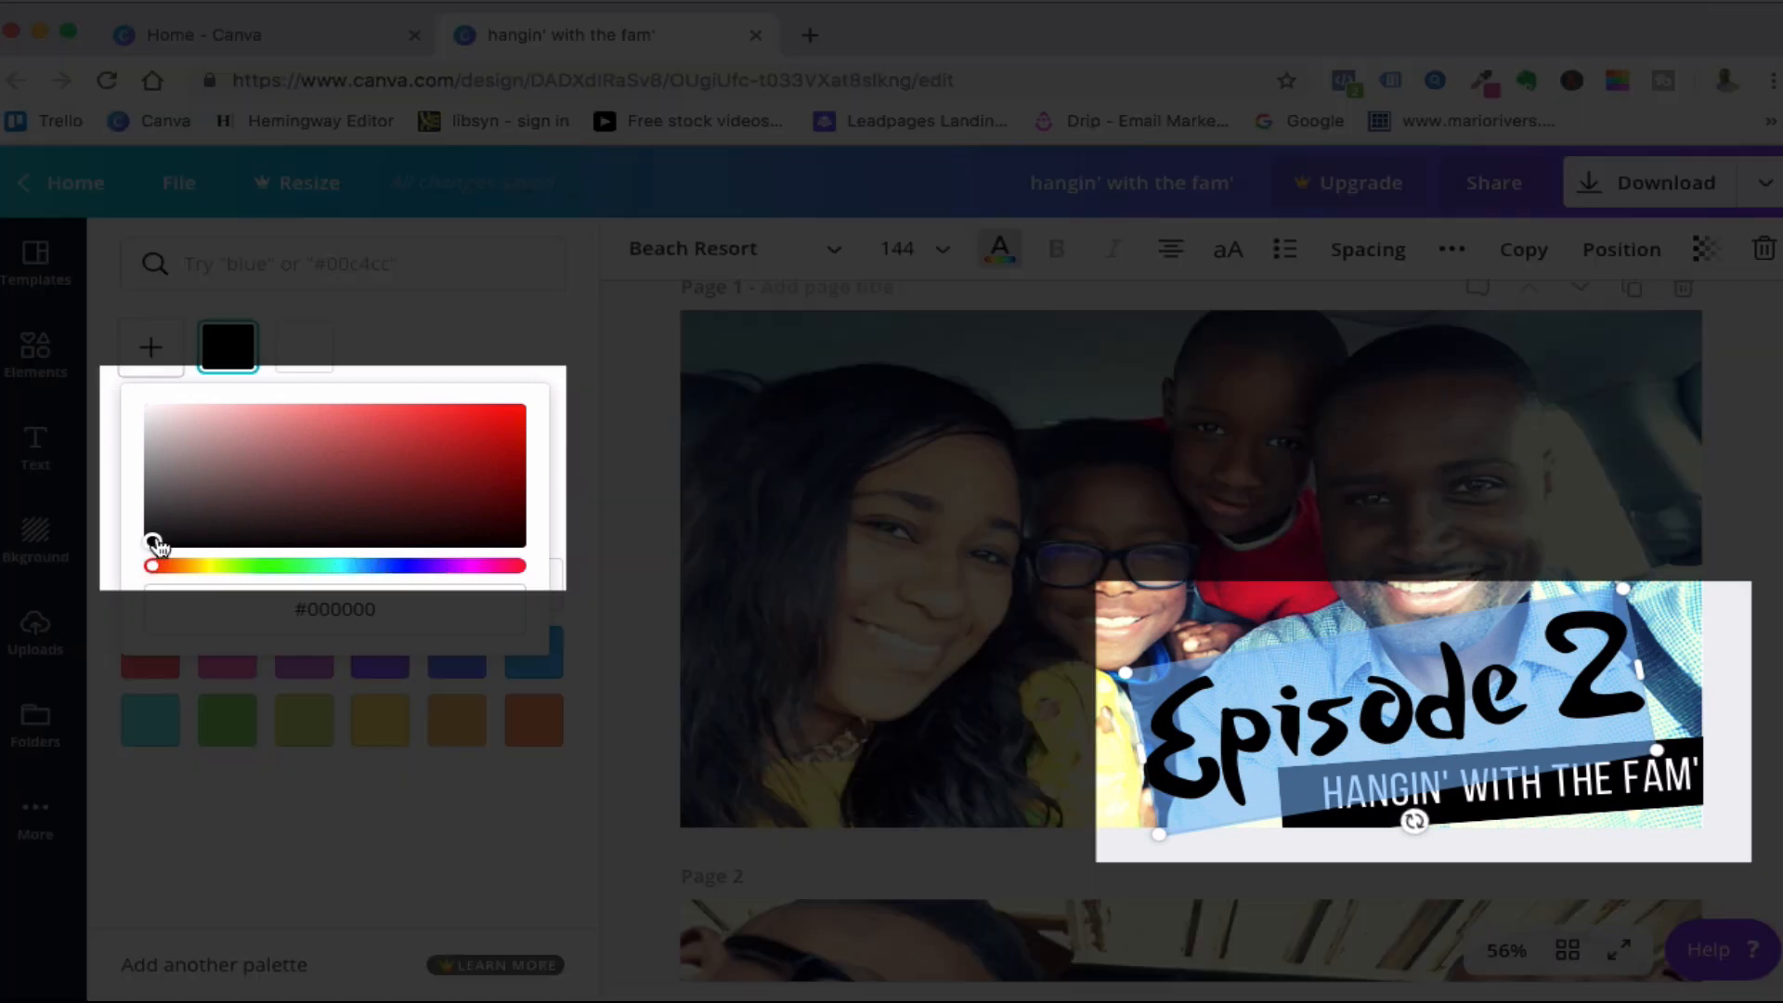
left_click_drag(154, 542, 275, 501)
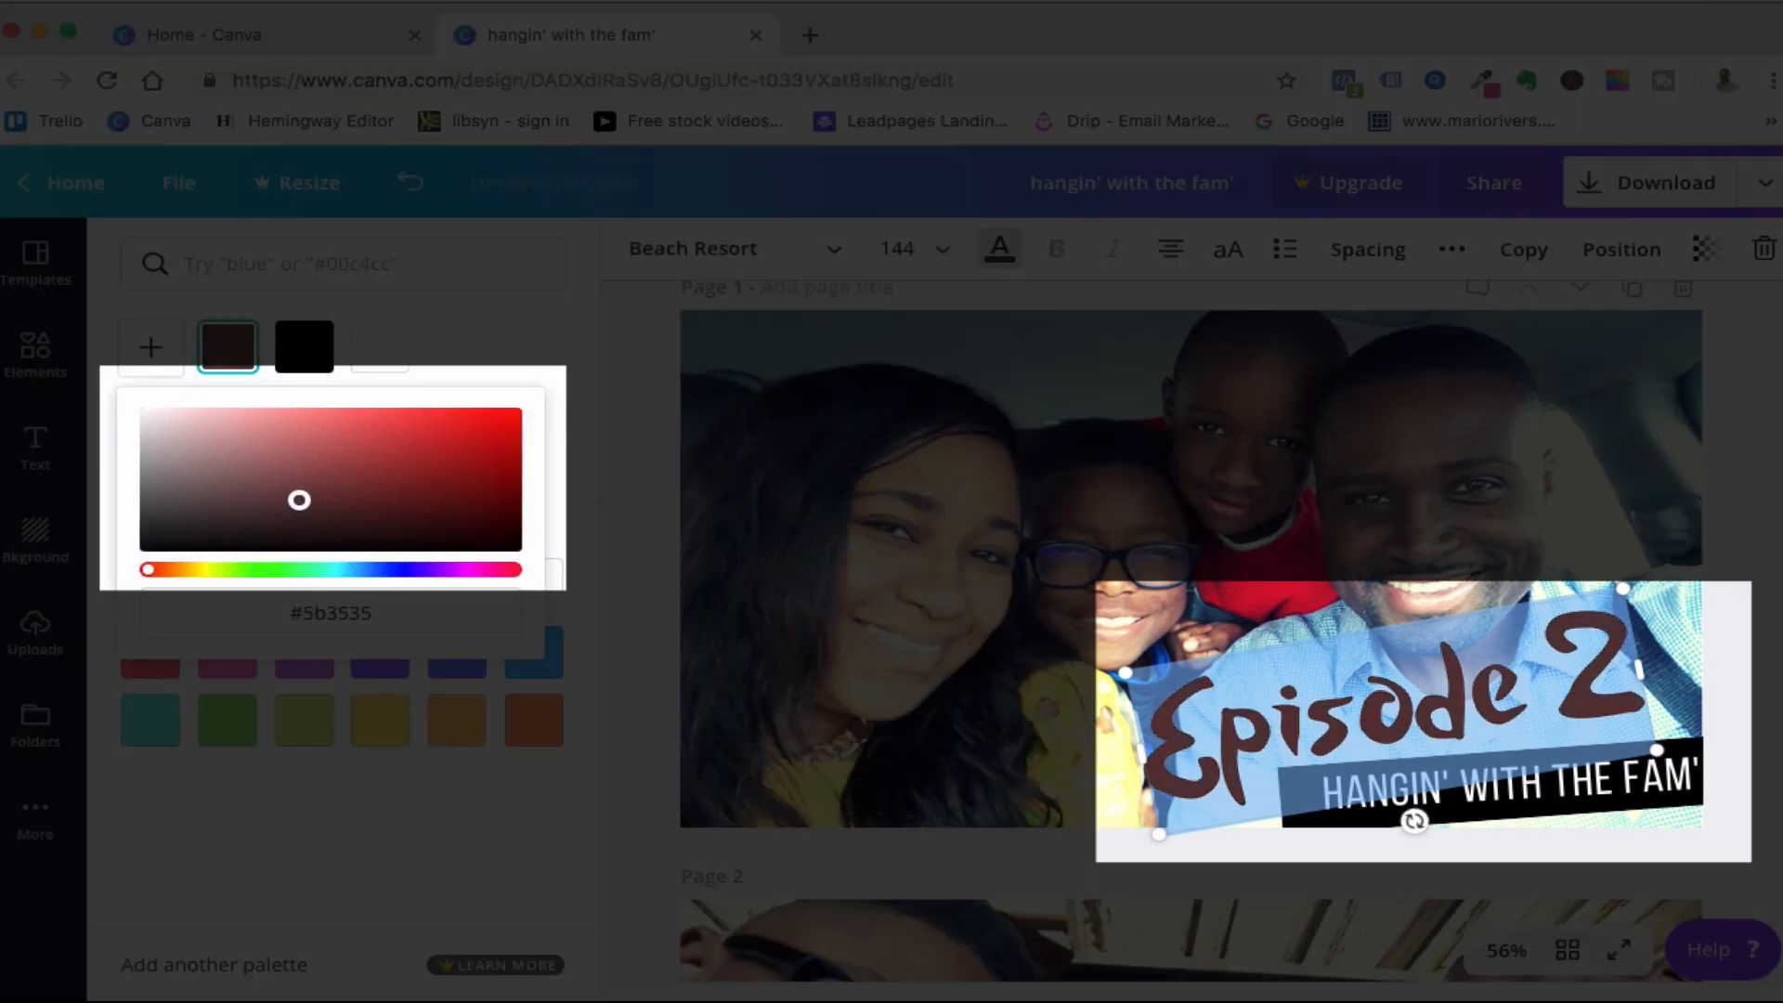
left_click_drag(435, 482, 488, 488)
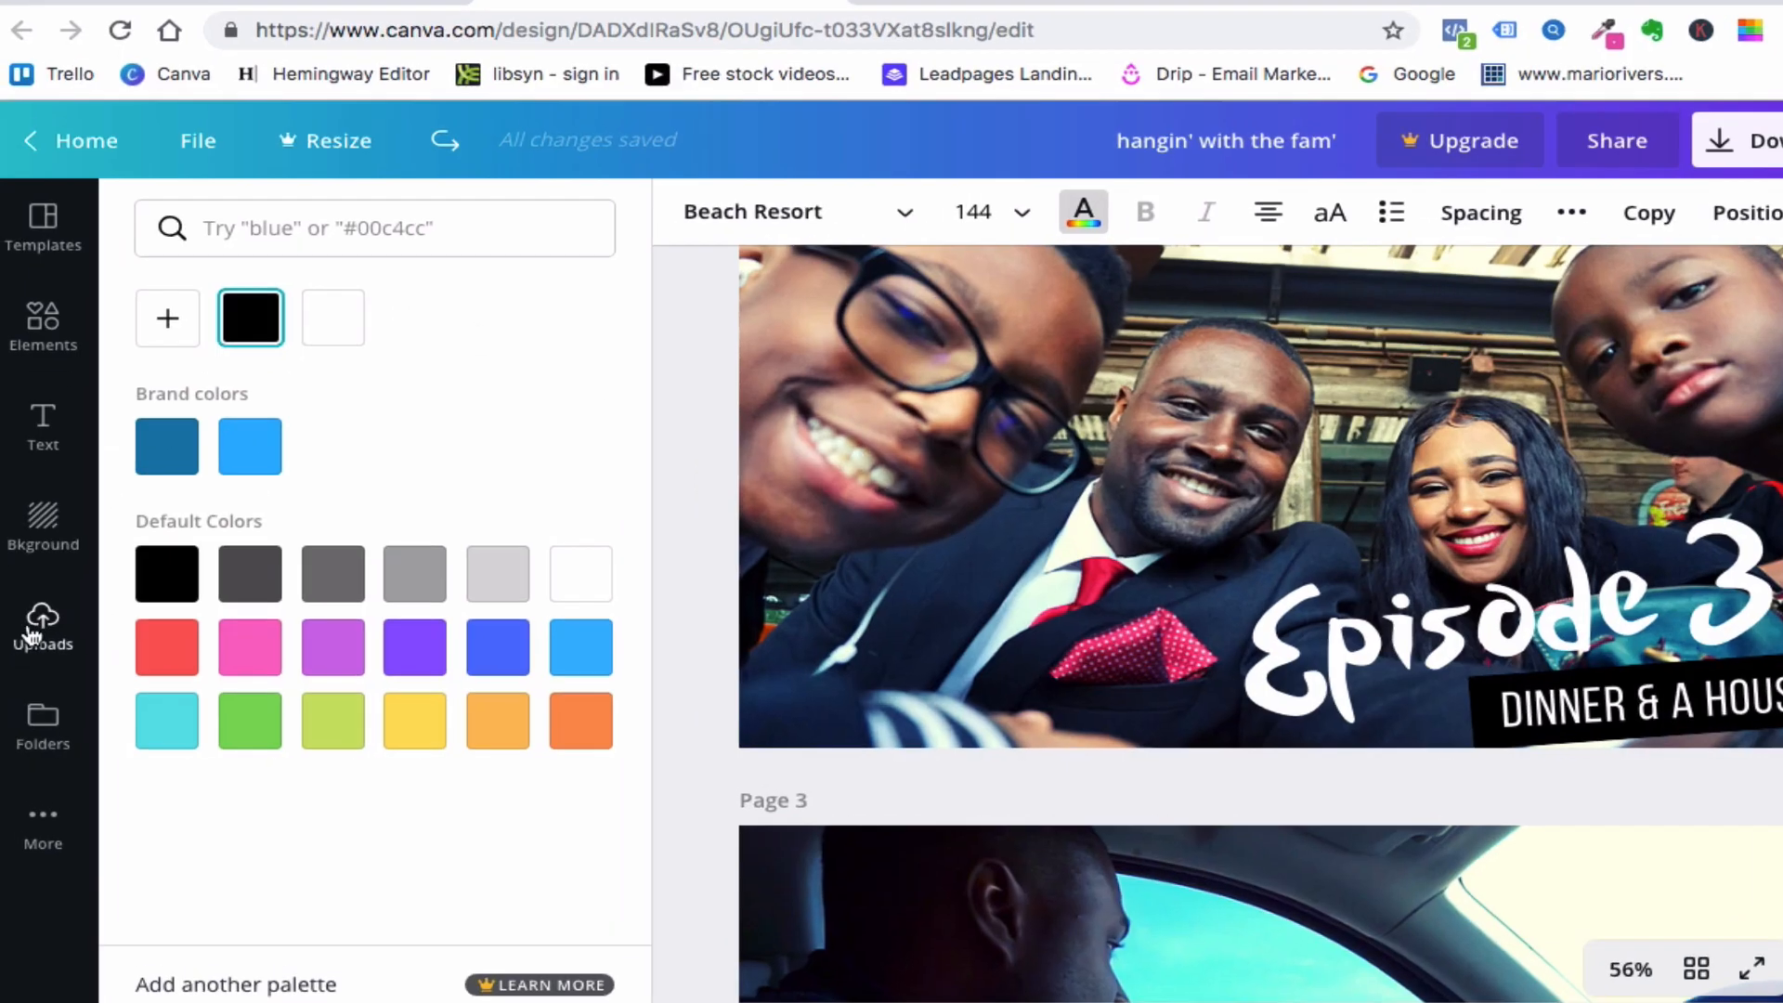
left_click(35, 627)
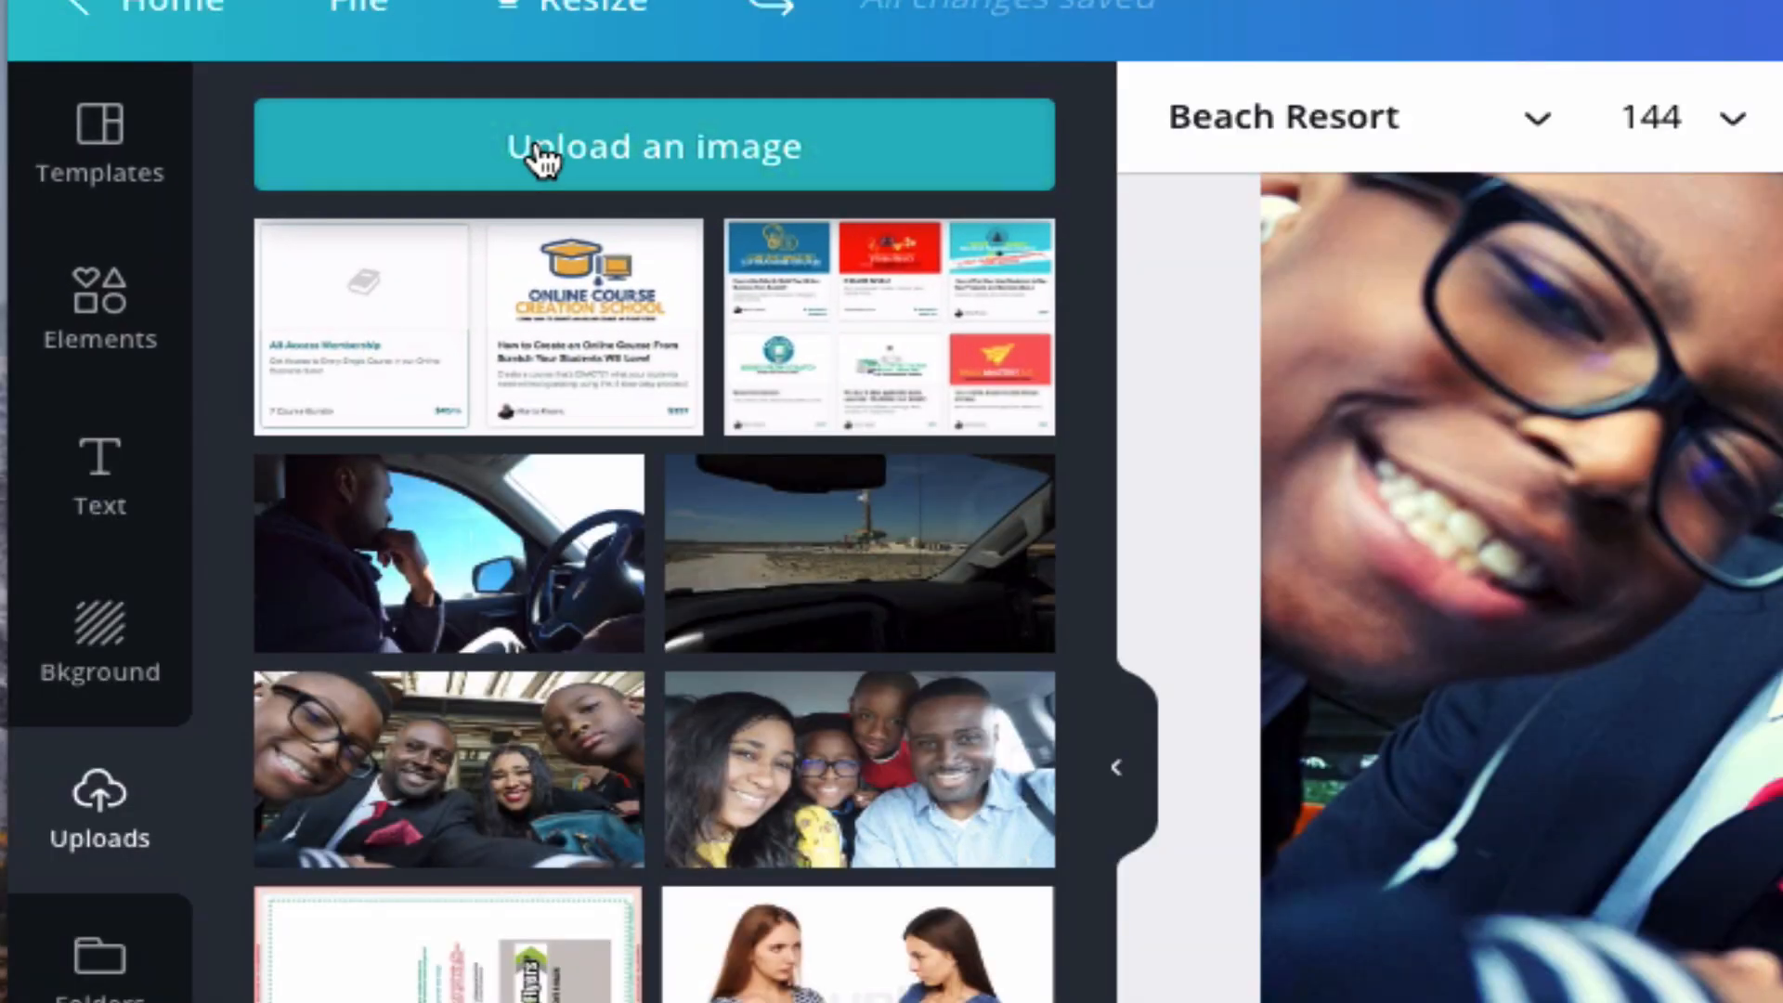
left_click(659, 156)
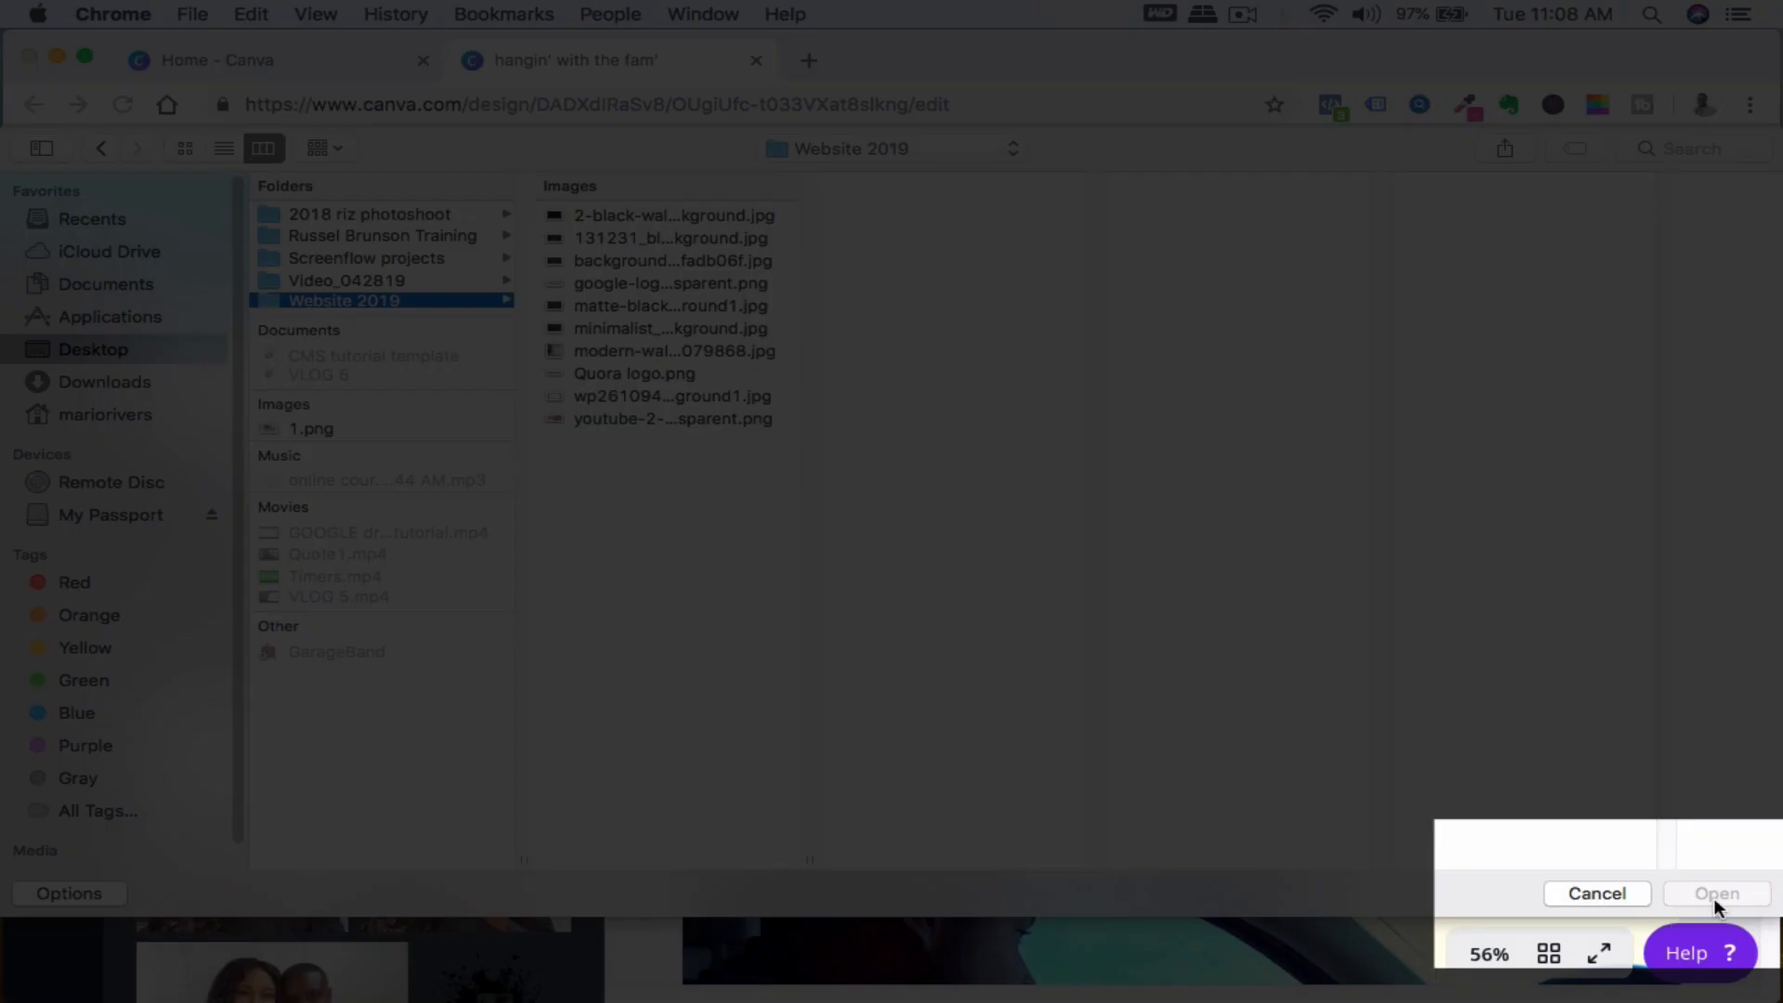
left_click(620, 375)
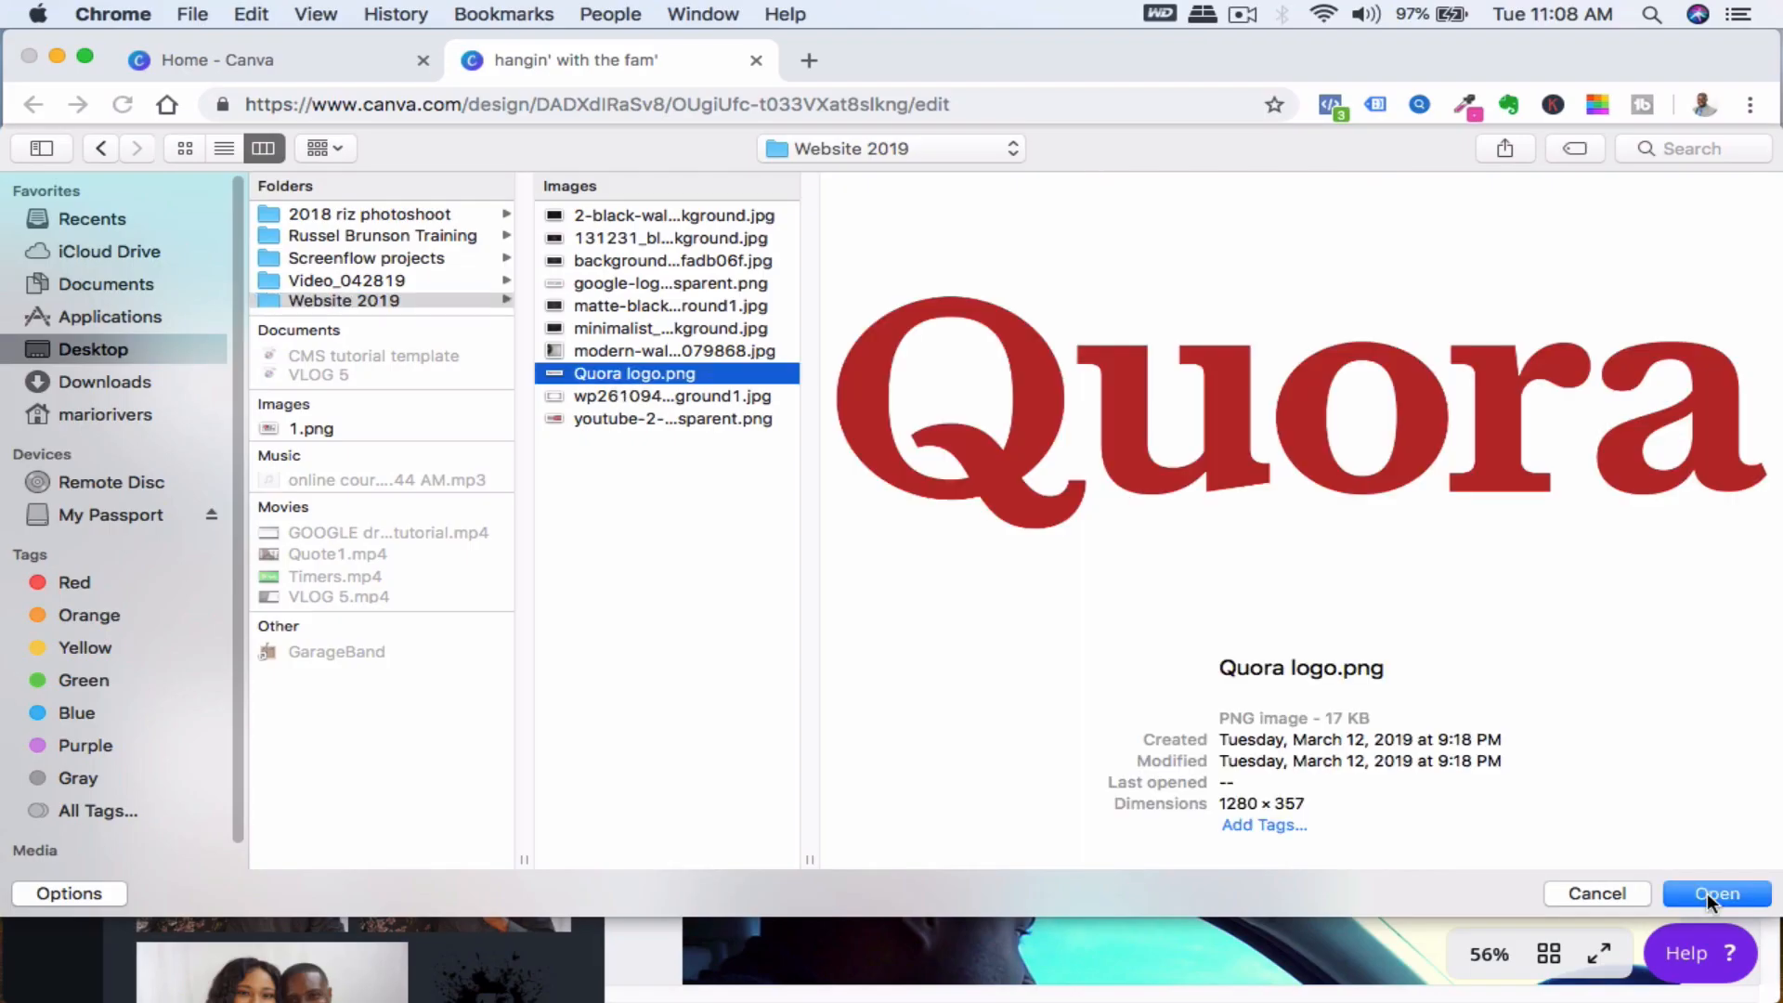
left_click(1629, 895)
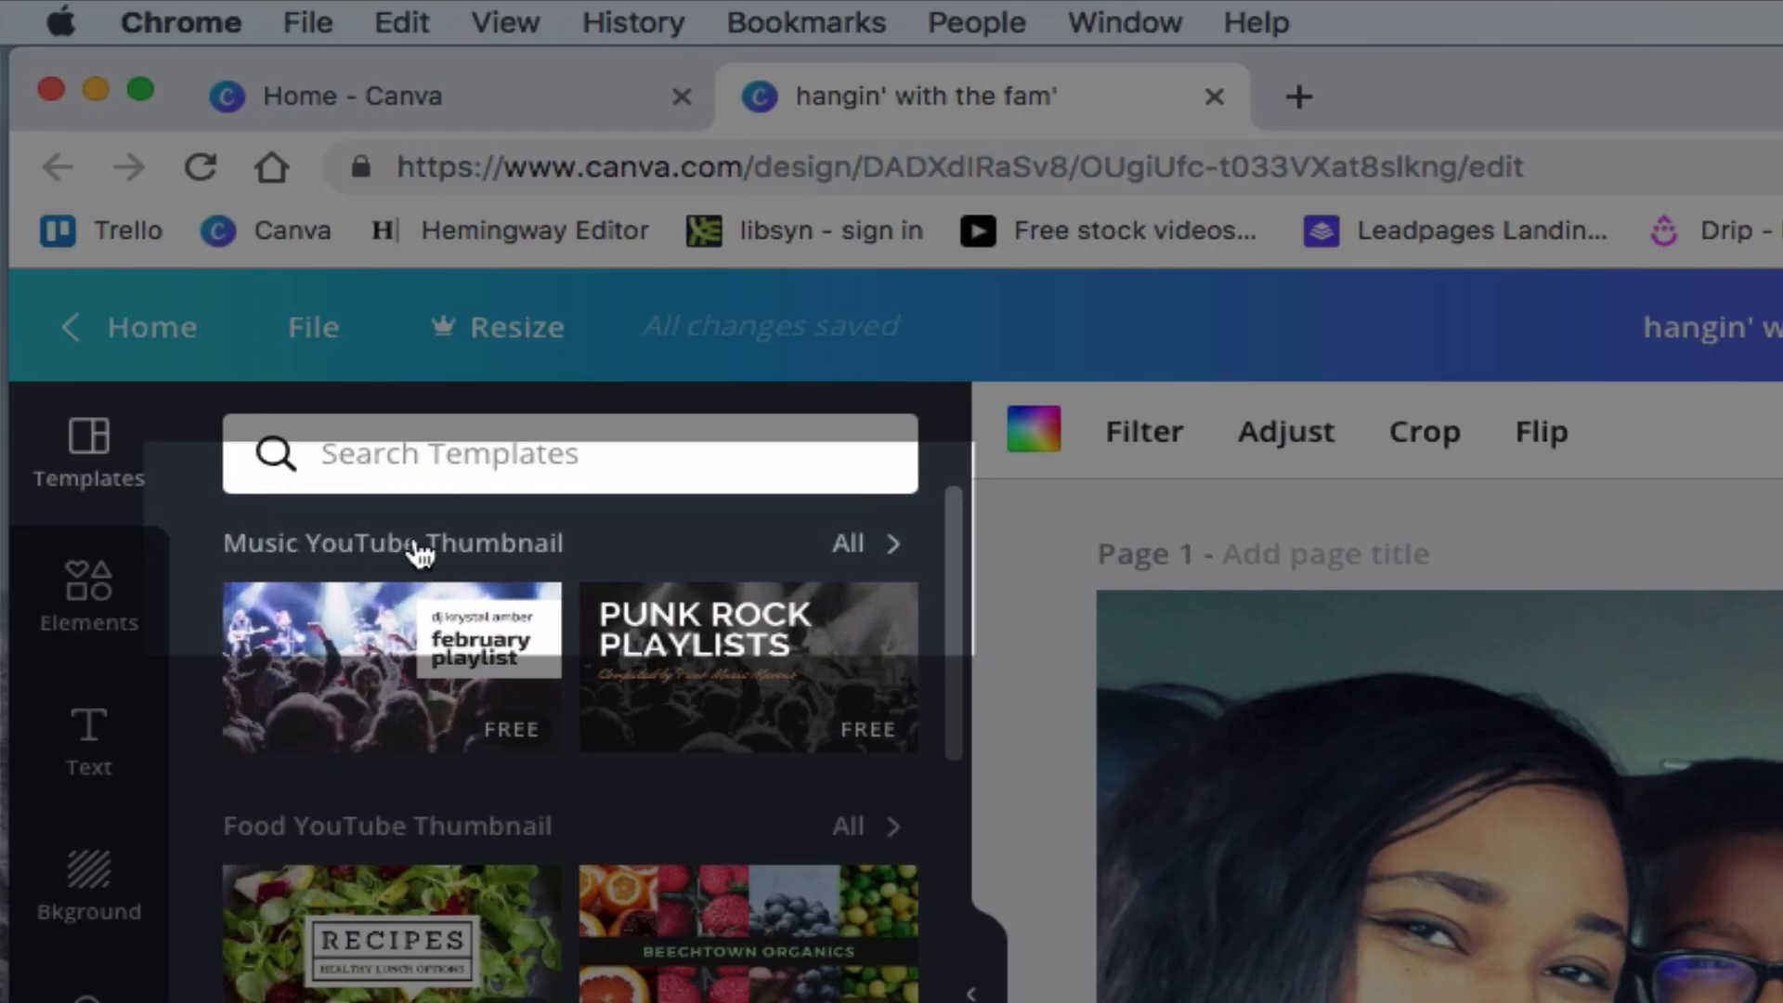
- View all Music YouTube Thumbnail and all Food YouTube Thumbnail templates, clearing each category view
scroll(474, 729, "down", 1)
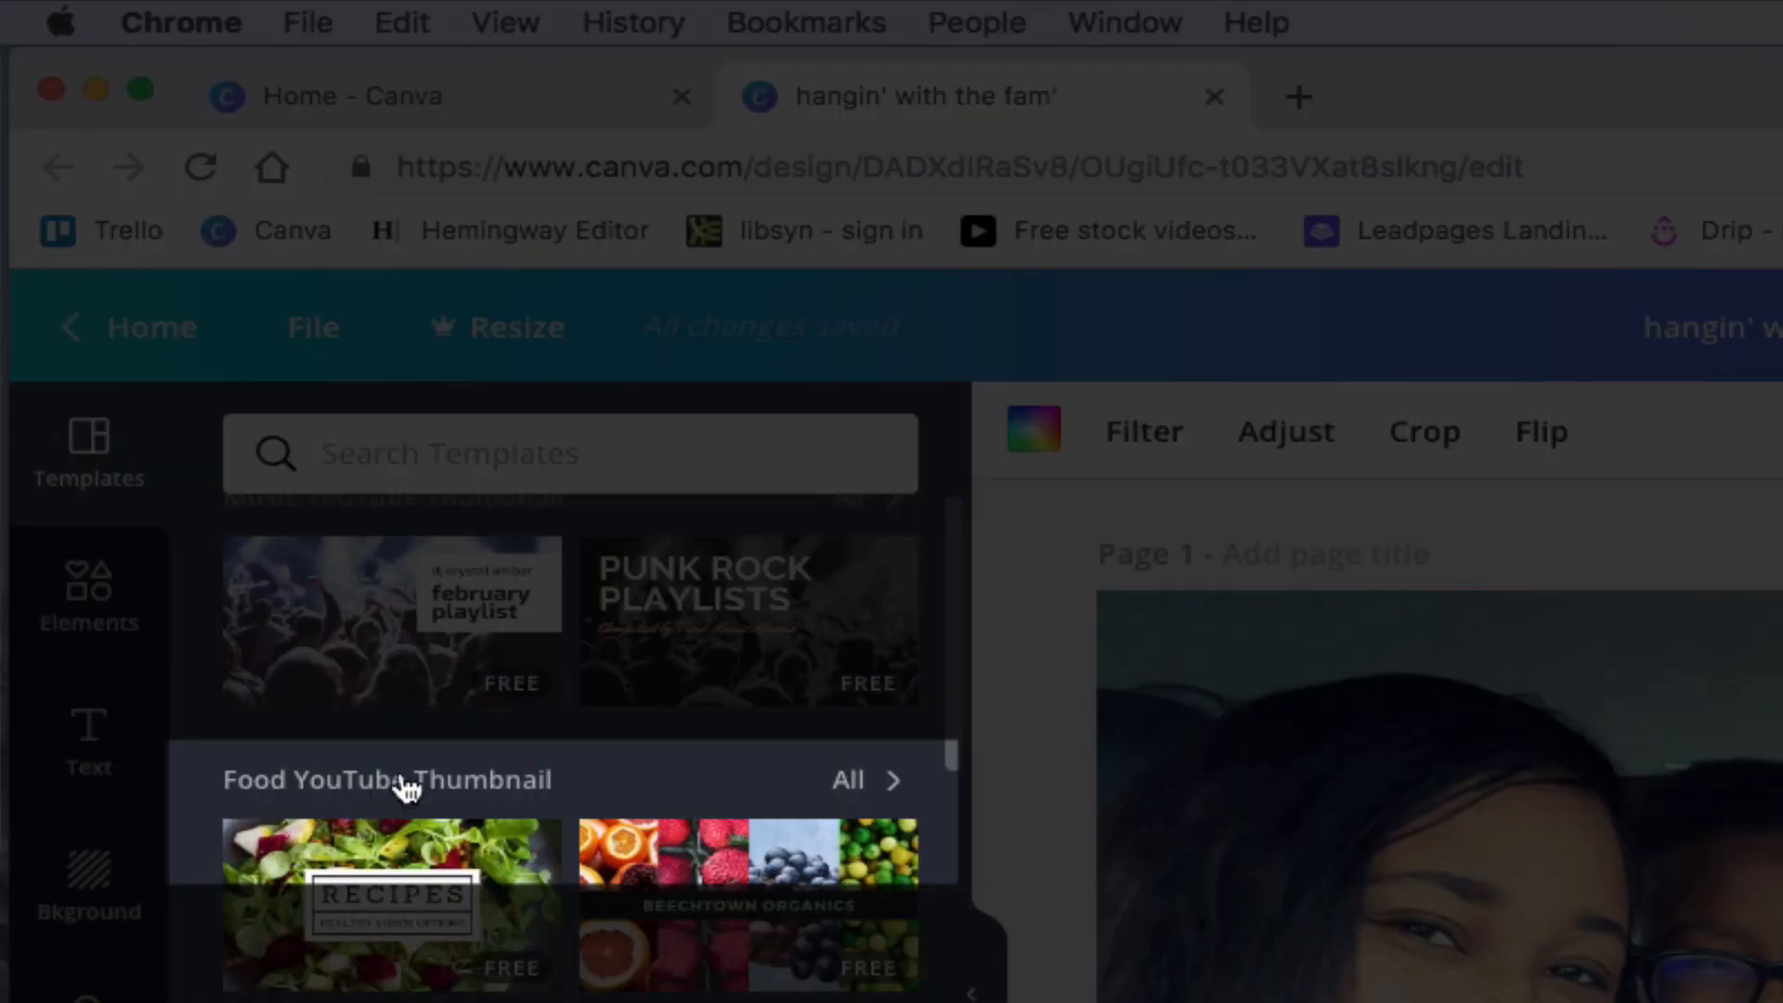
scroll(388, 795, "down", 1)
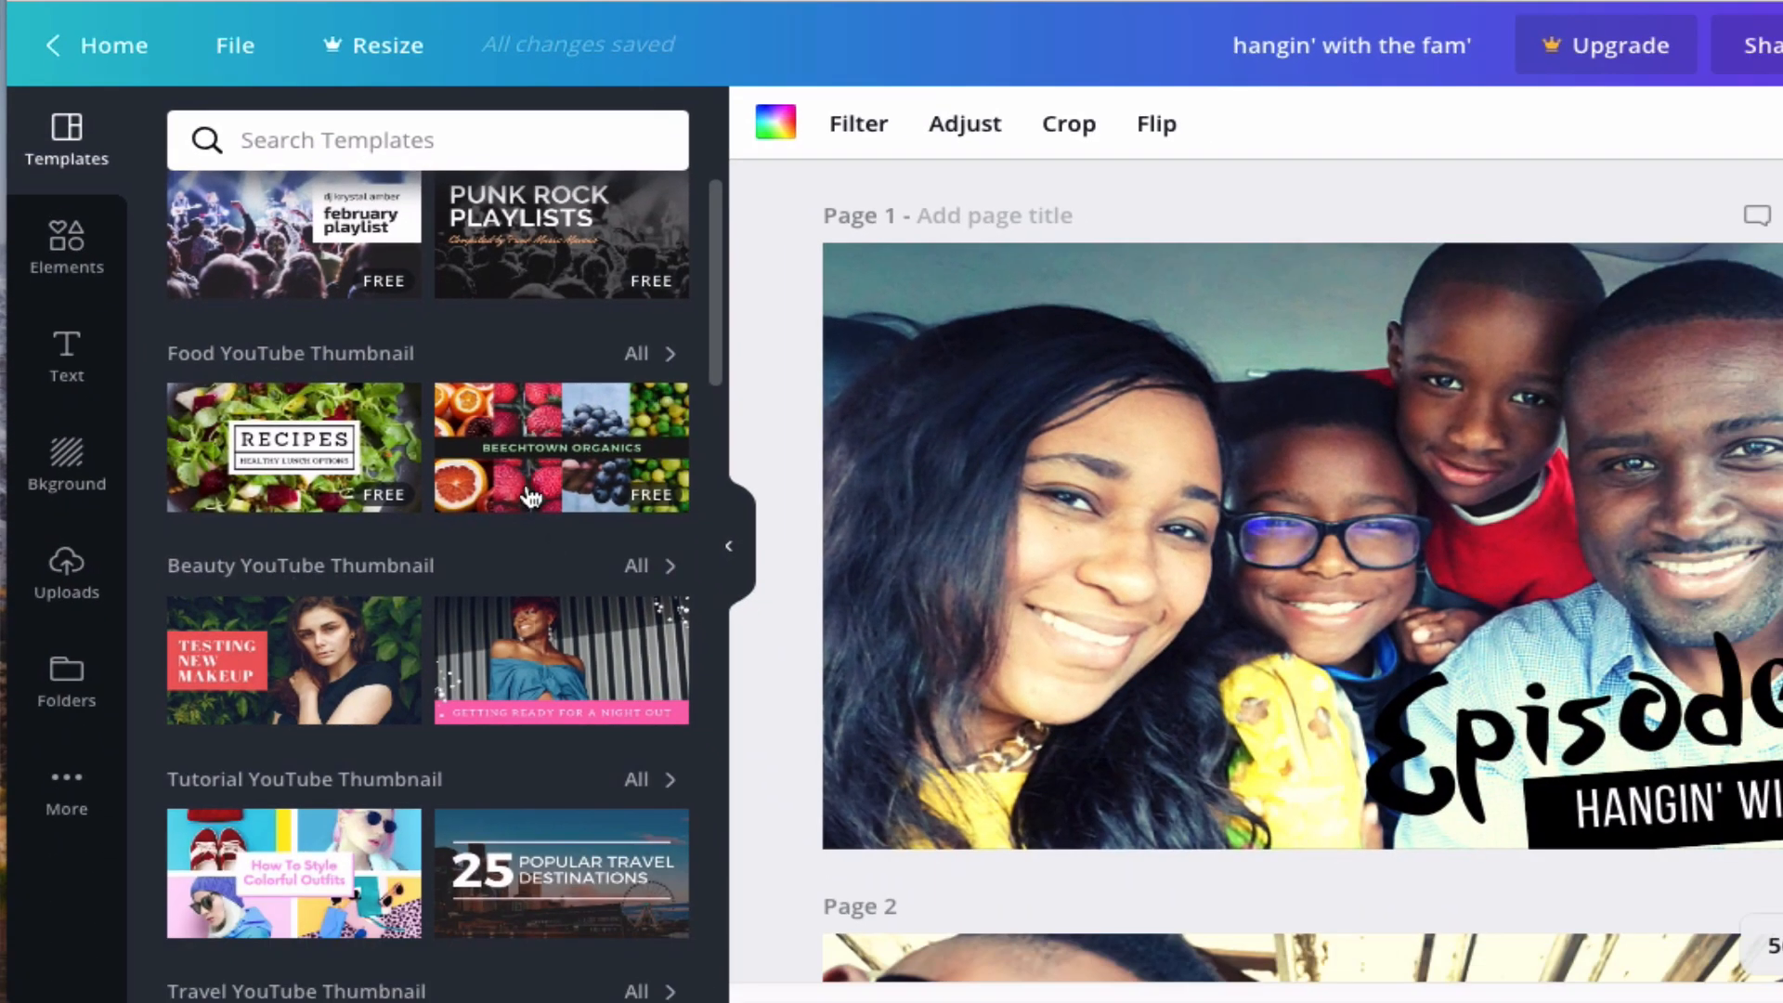
scroll(712, 928, "up", 1)
left_click(638, 210)
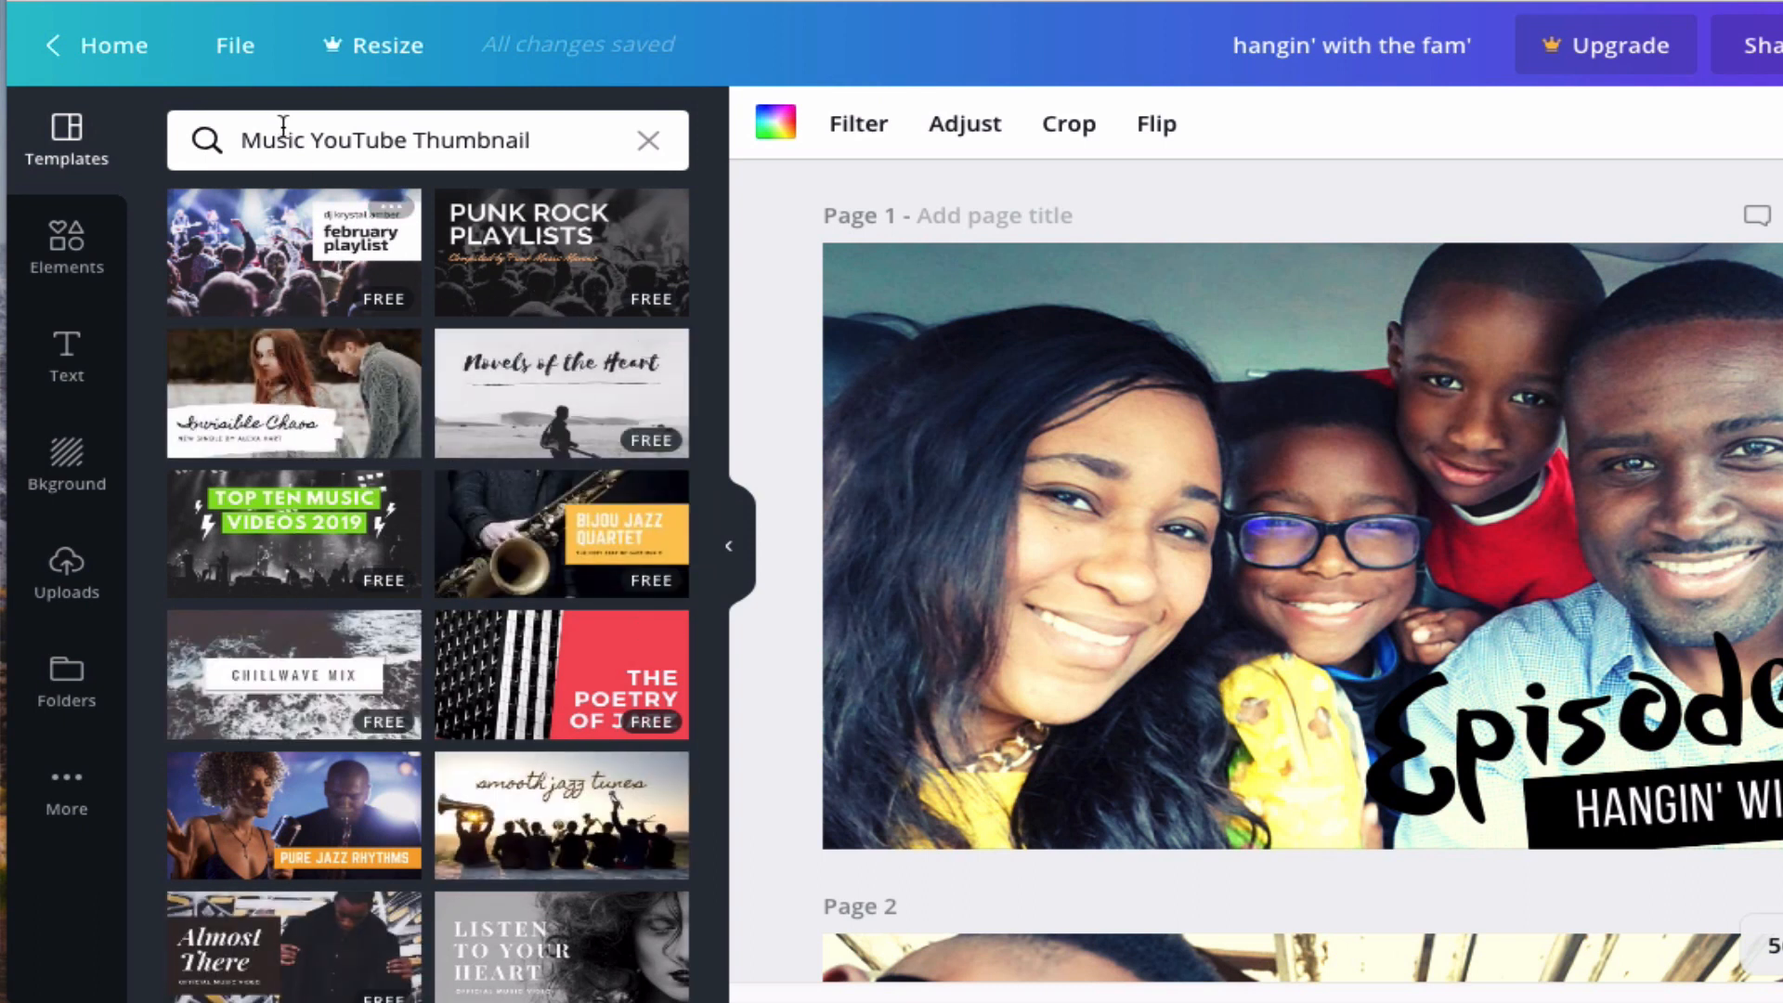
left_click(333, 144)
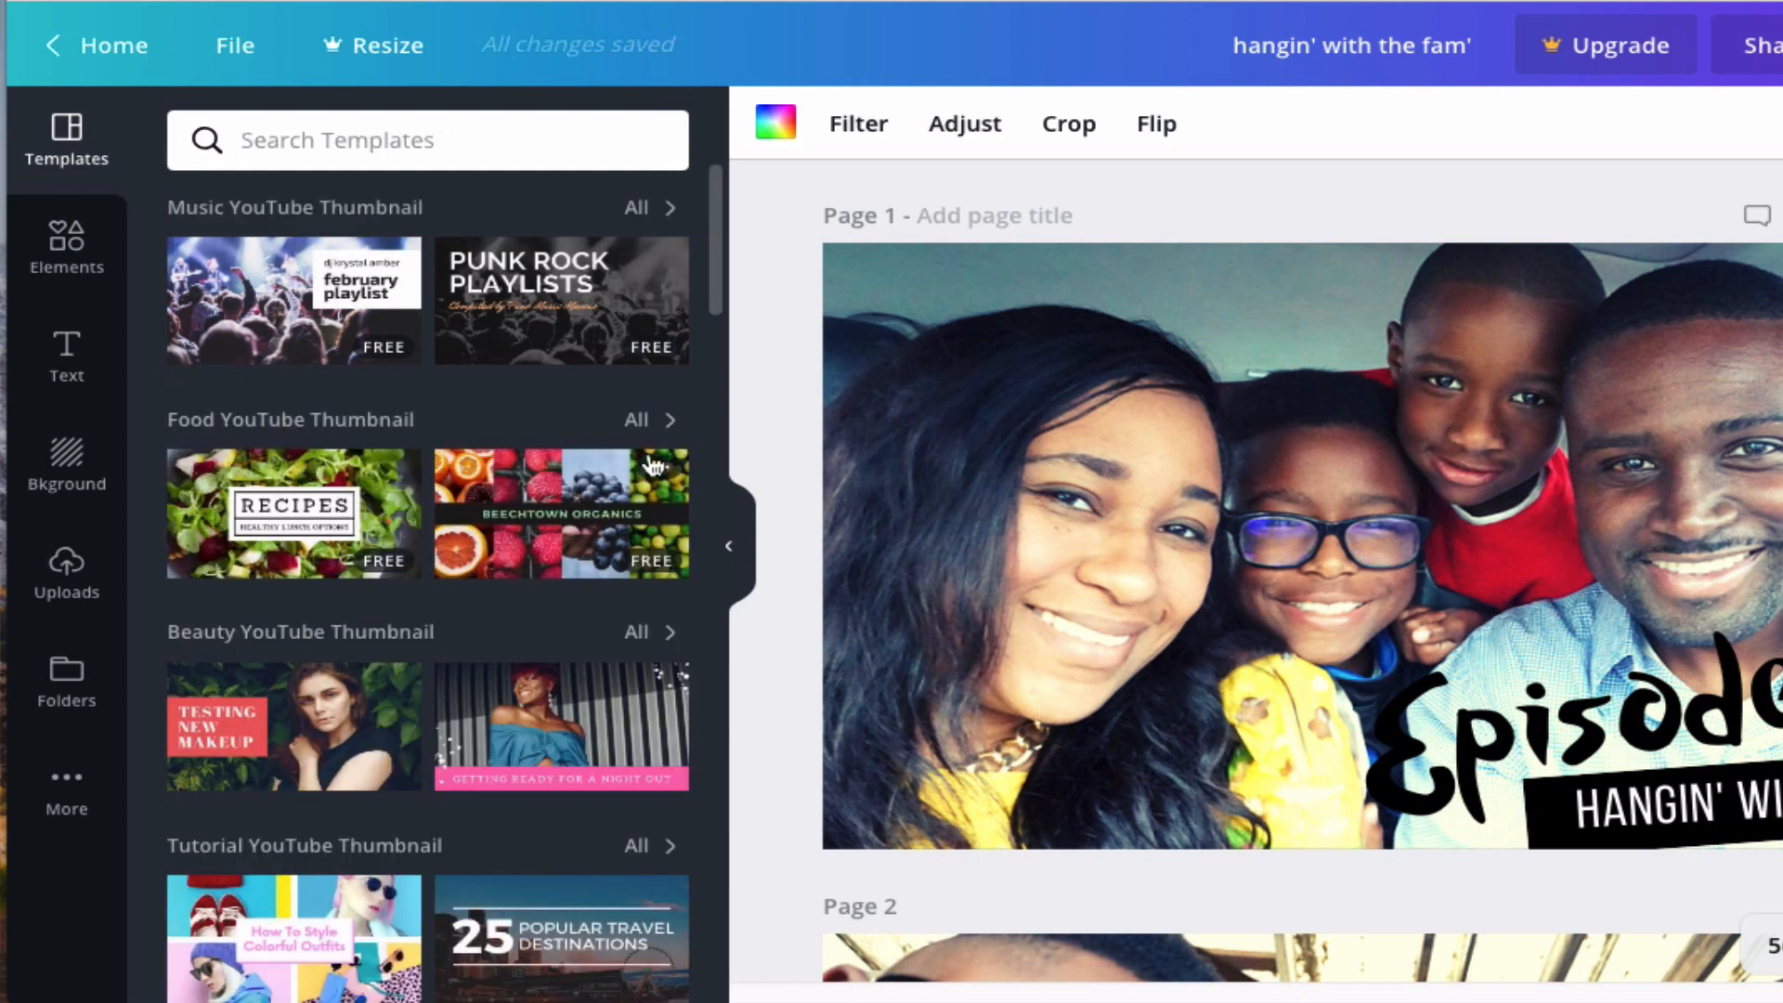
left_click(637, 419)
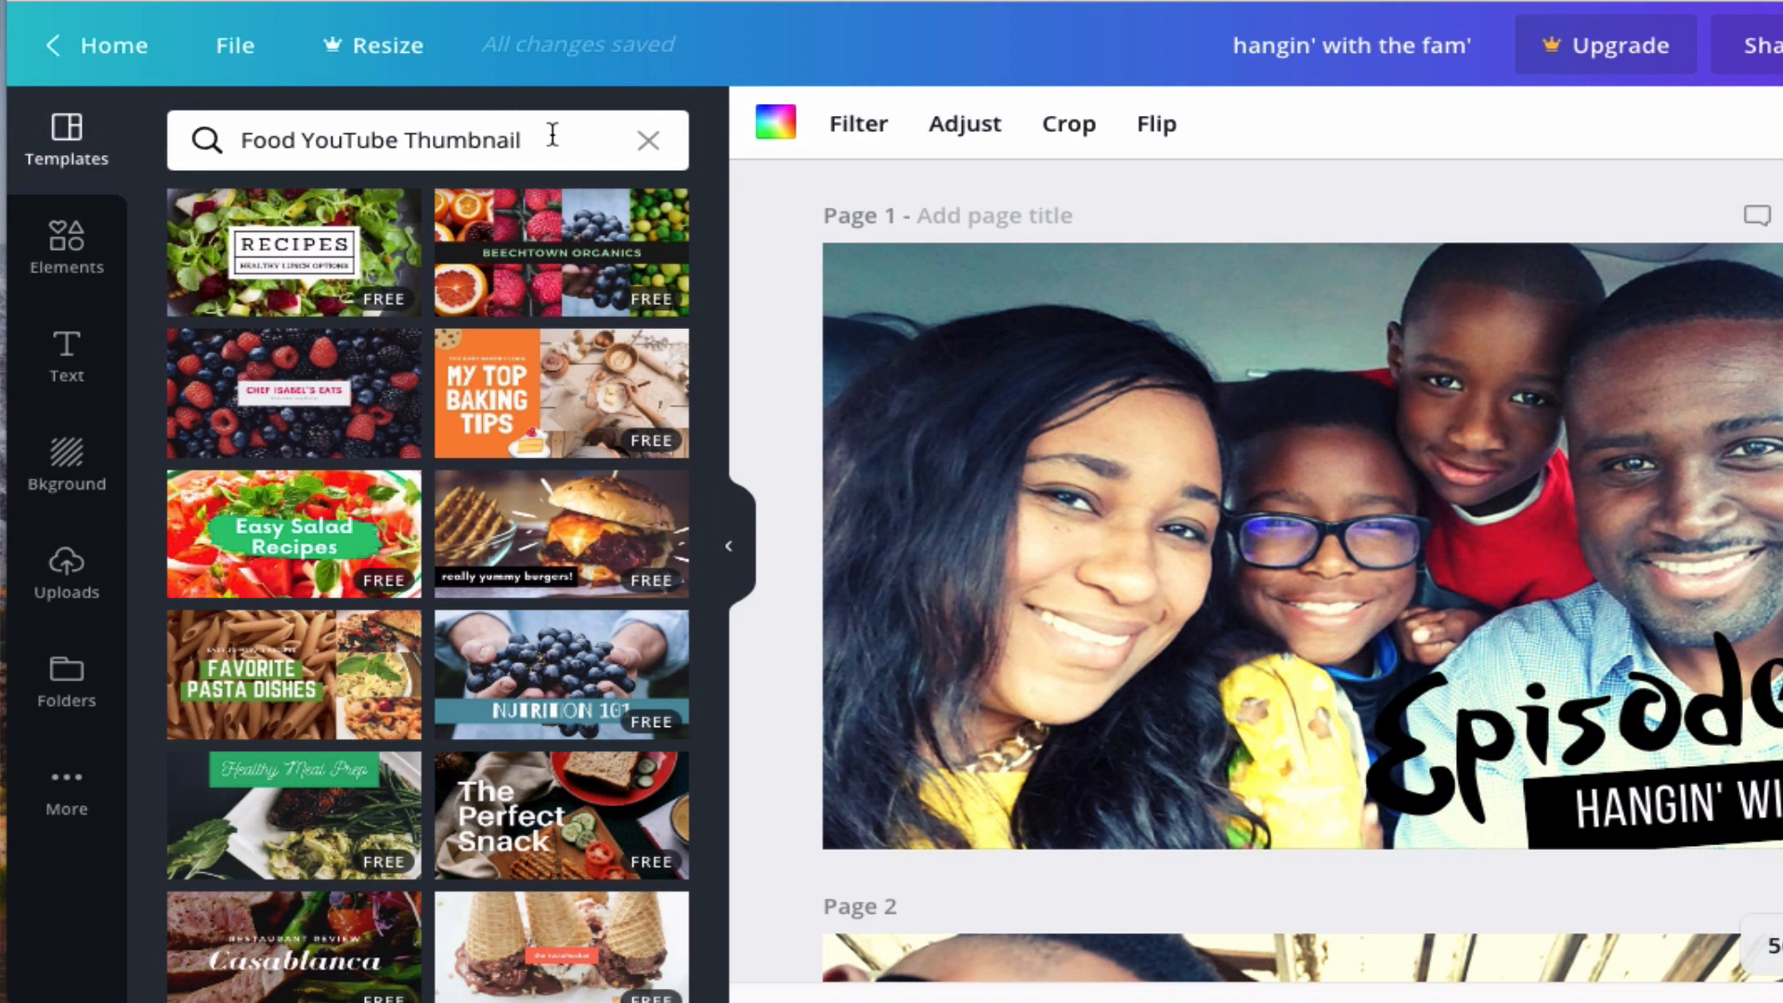
left_click(648, 144)
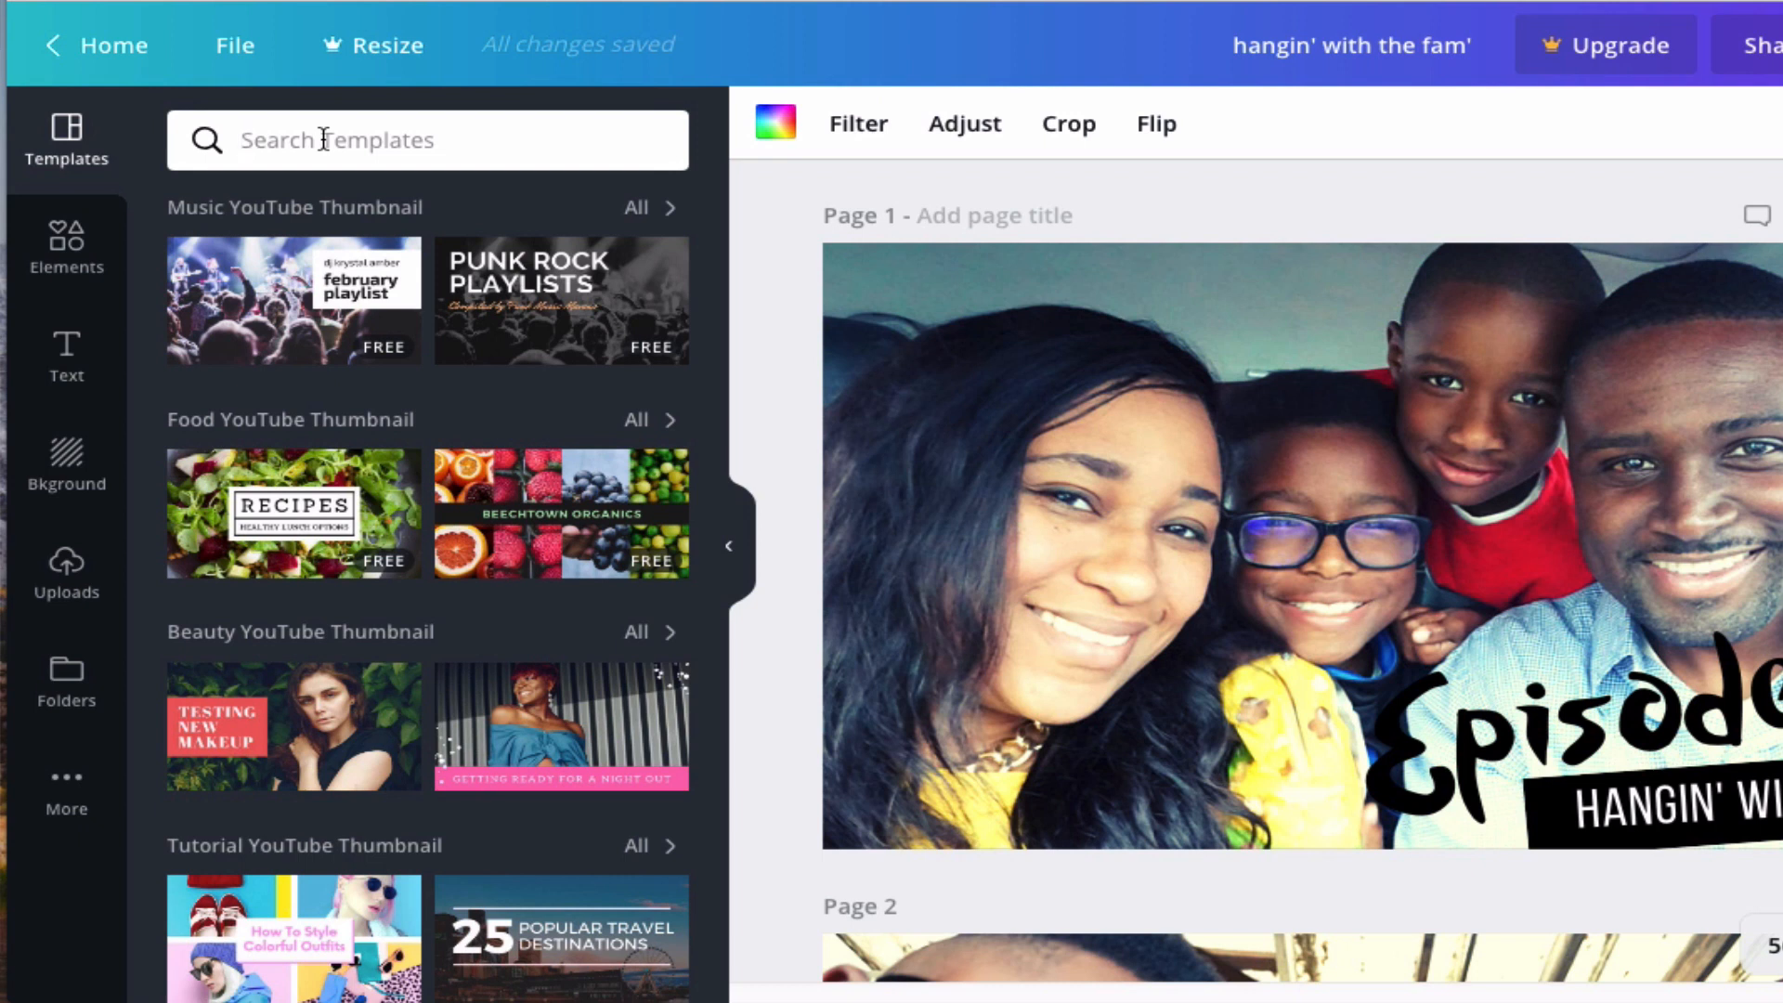
- Search the templates for sports, then clear the search
left_click(323, 139)
type("sports")
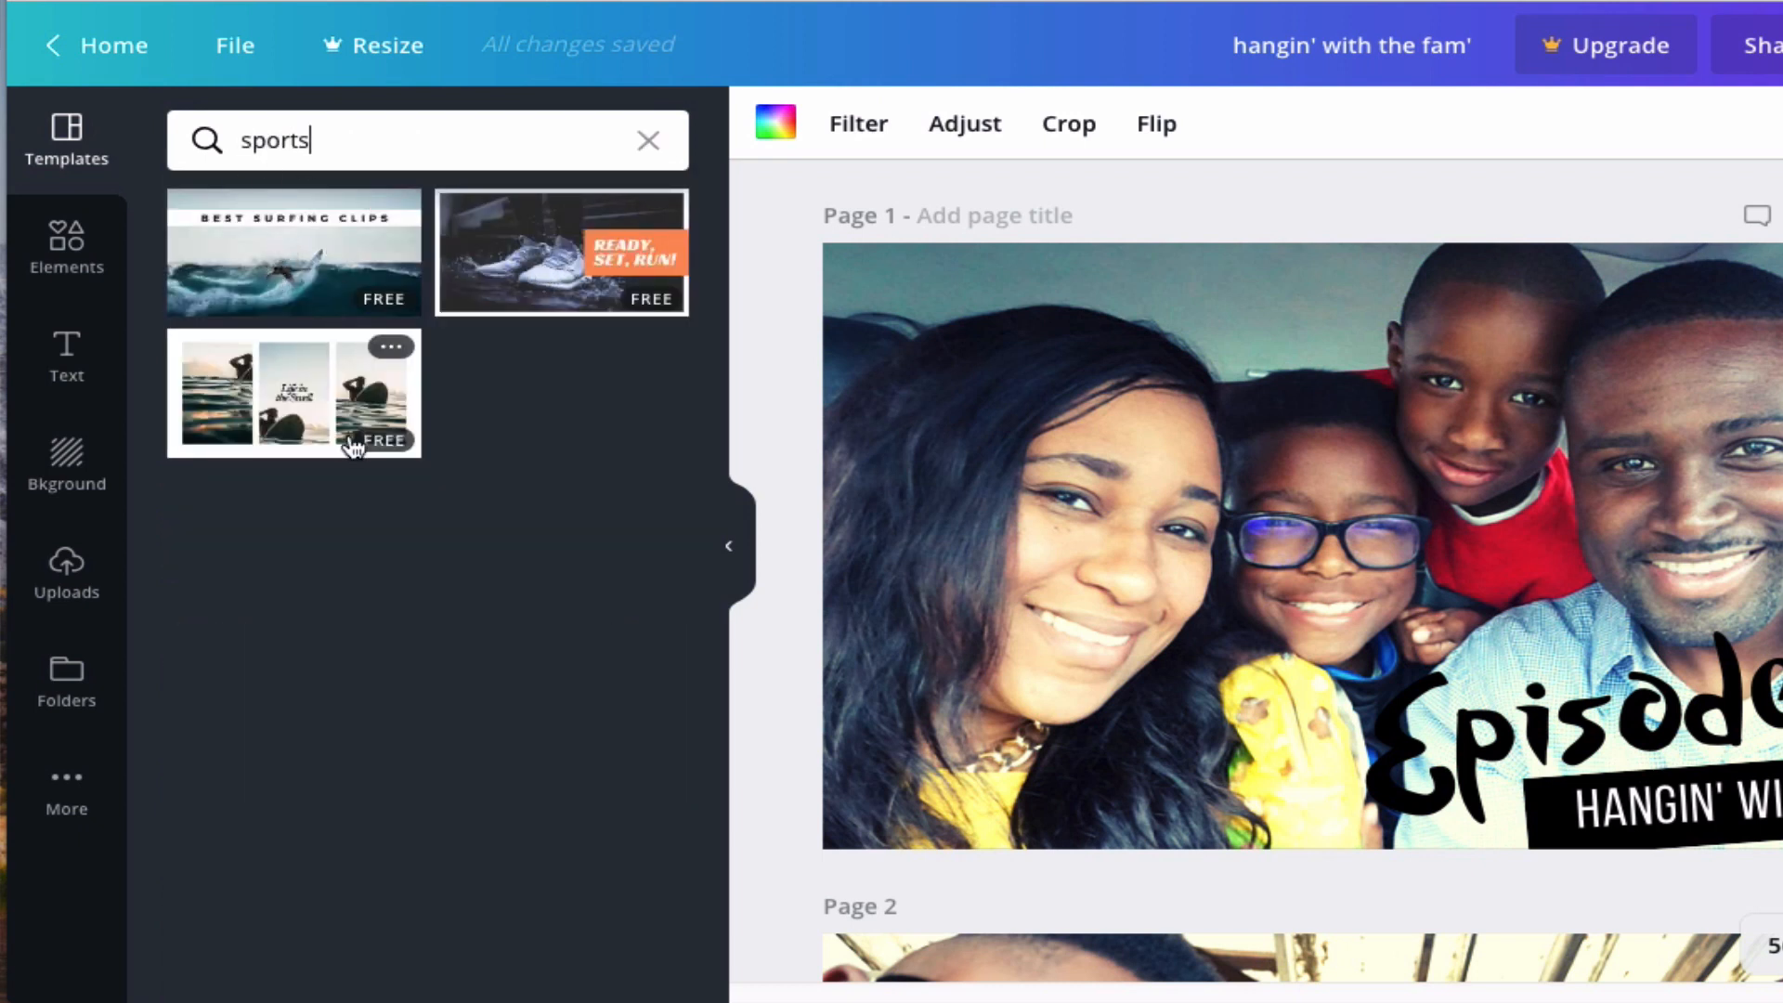
left_click(648, 141)
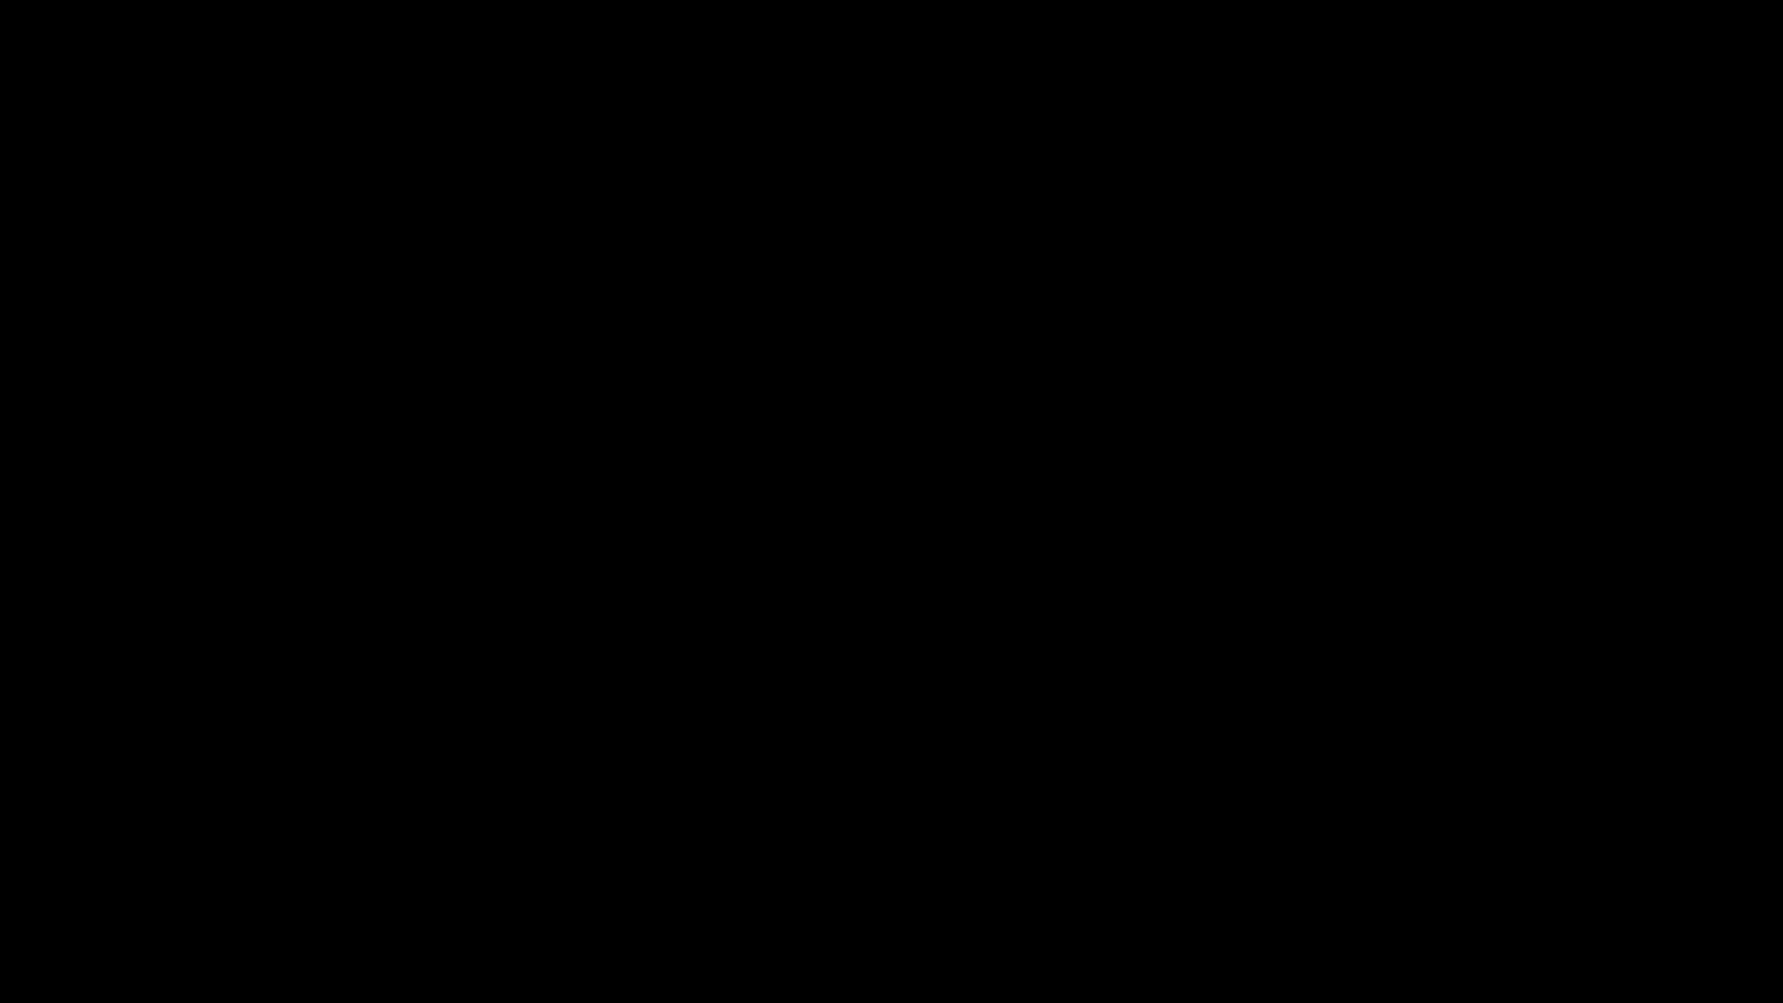